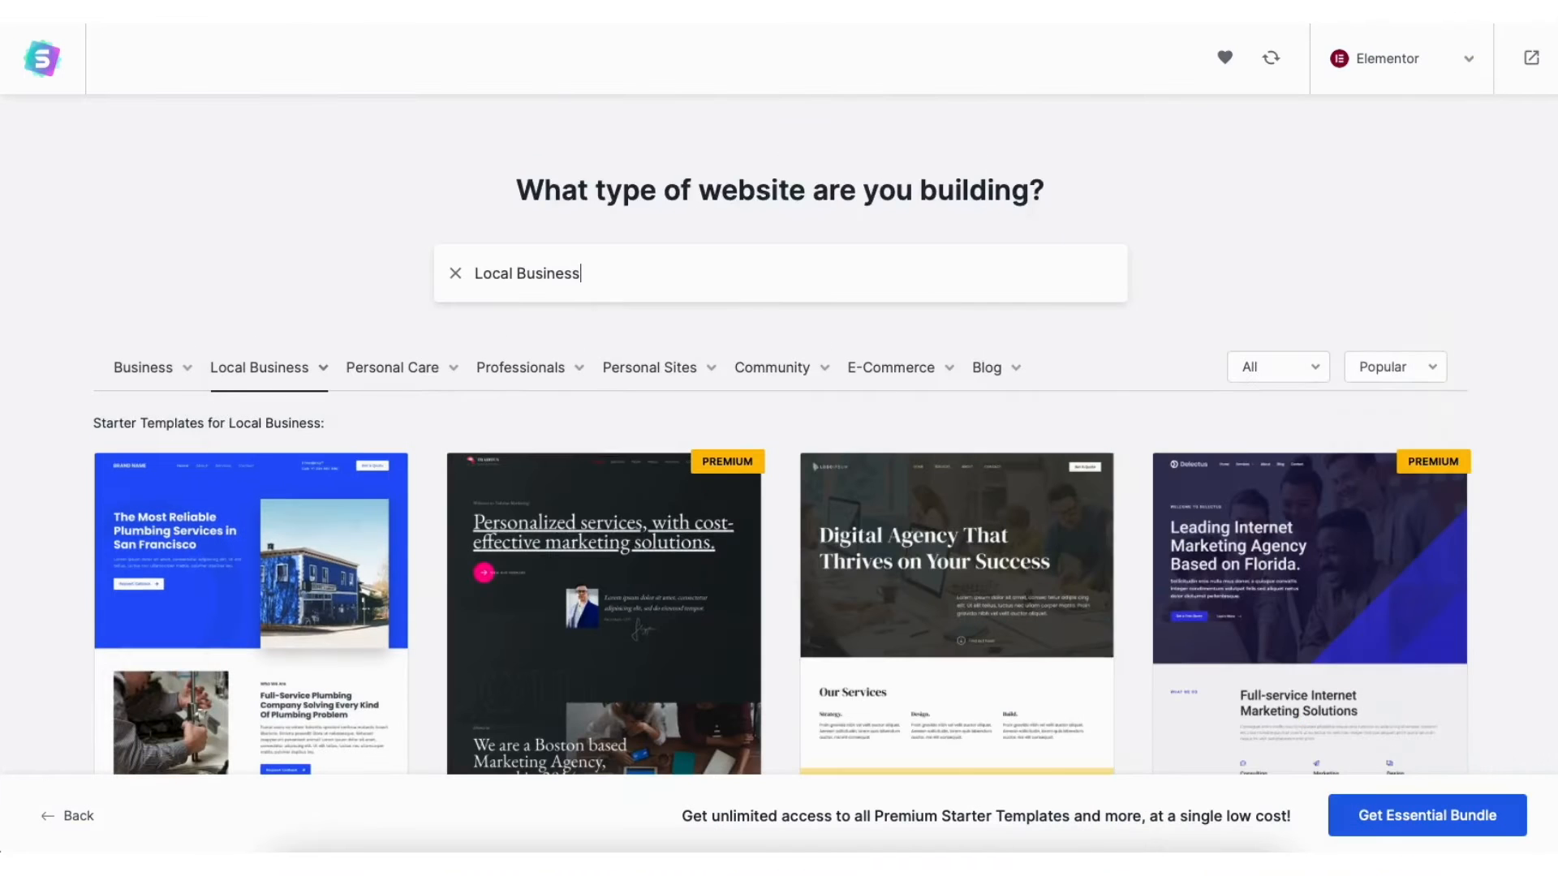
Leave the Local Business templates for the Bluehost WordPress Basic Hosting page
scroll(783, 434, down, 5)
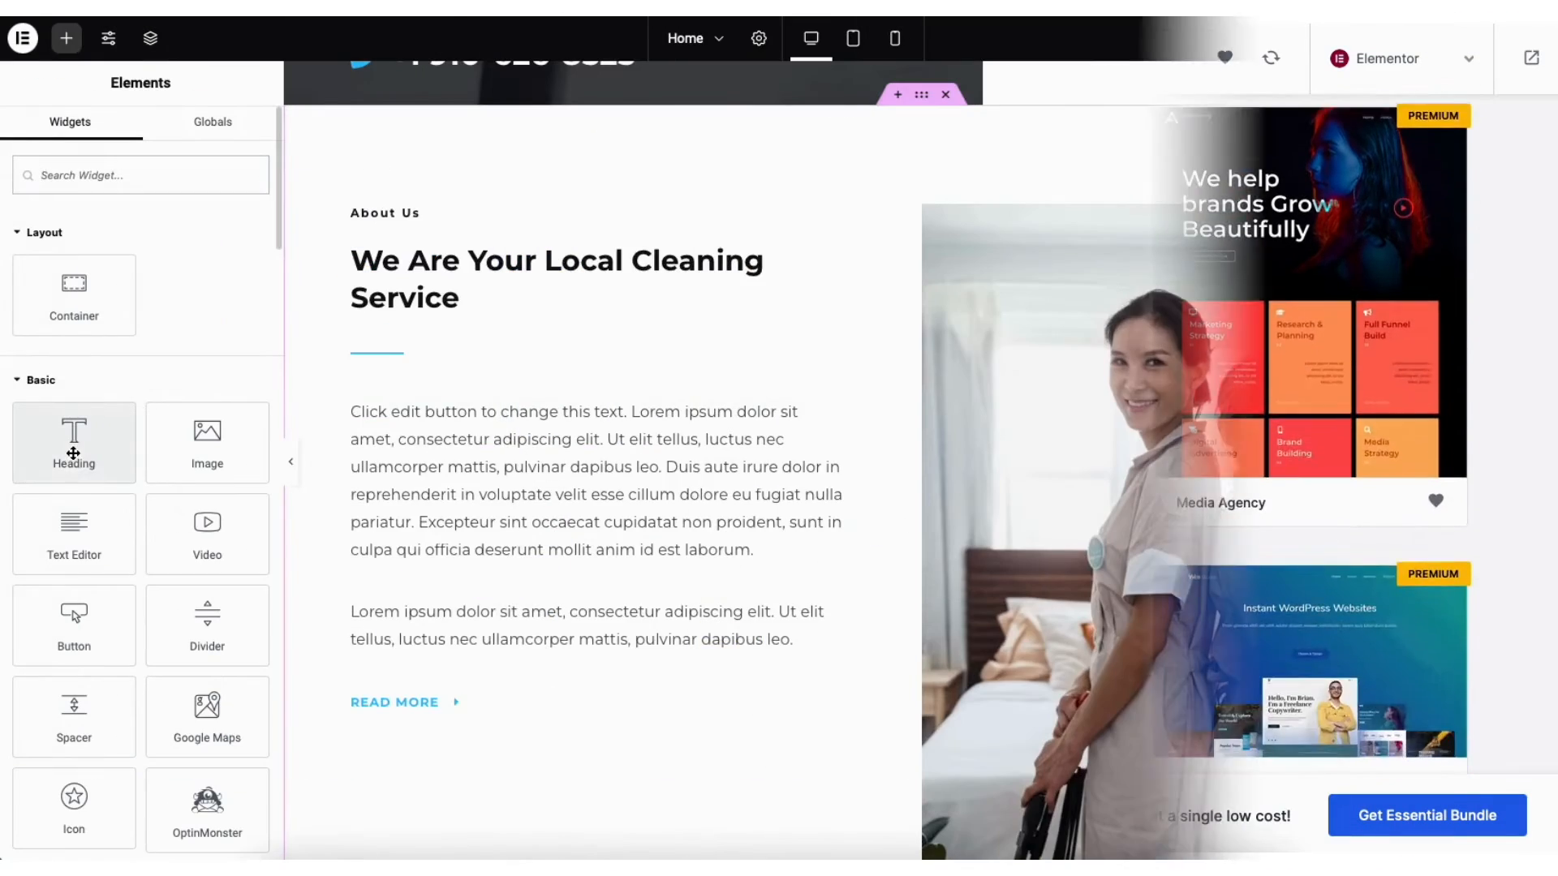
drag(74, 443, 425, 573)
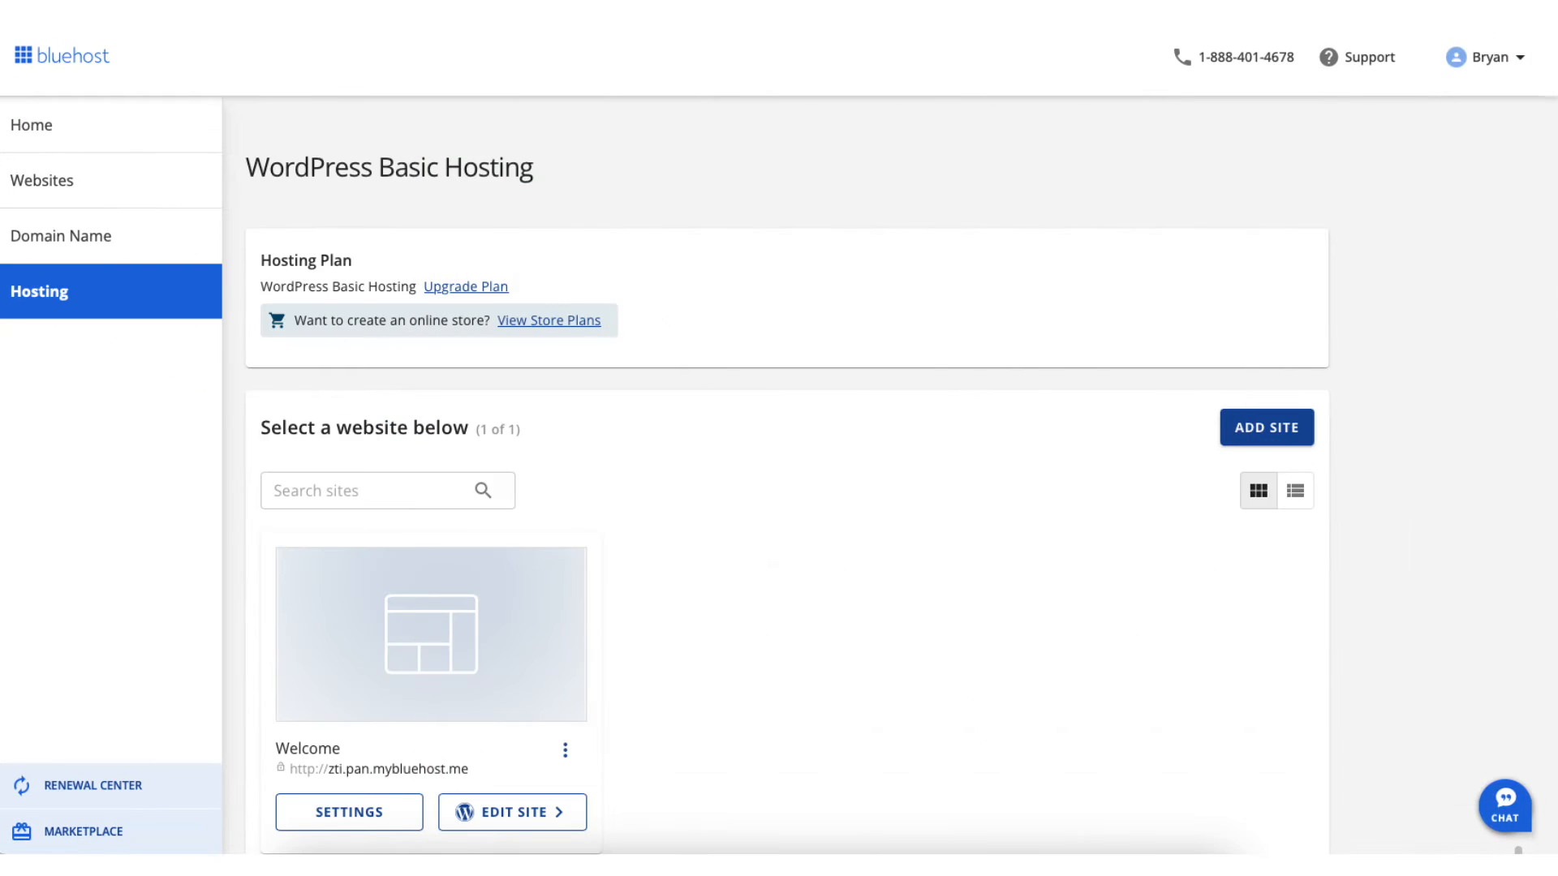
Launch the WordPress admin using EDIT SITE on the Welcome site card
scroll(787, 519, down, 1)
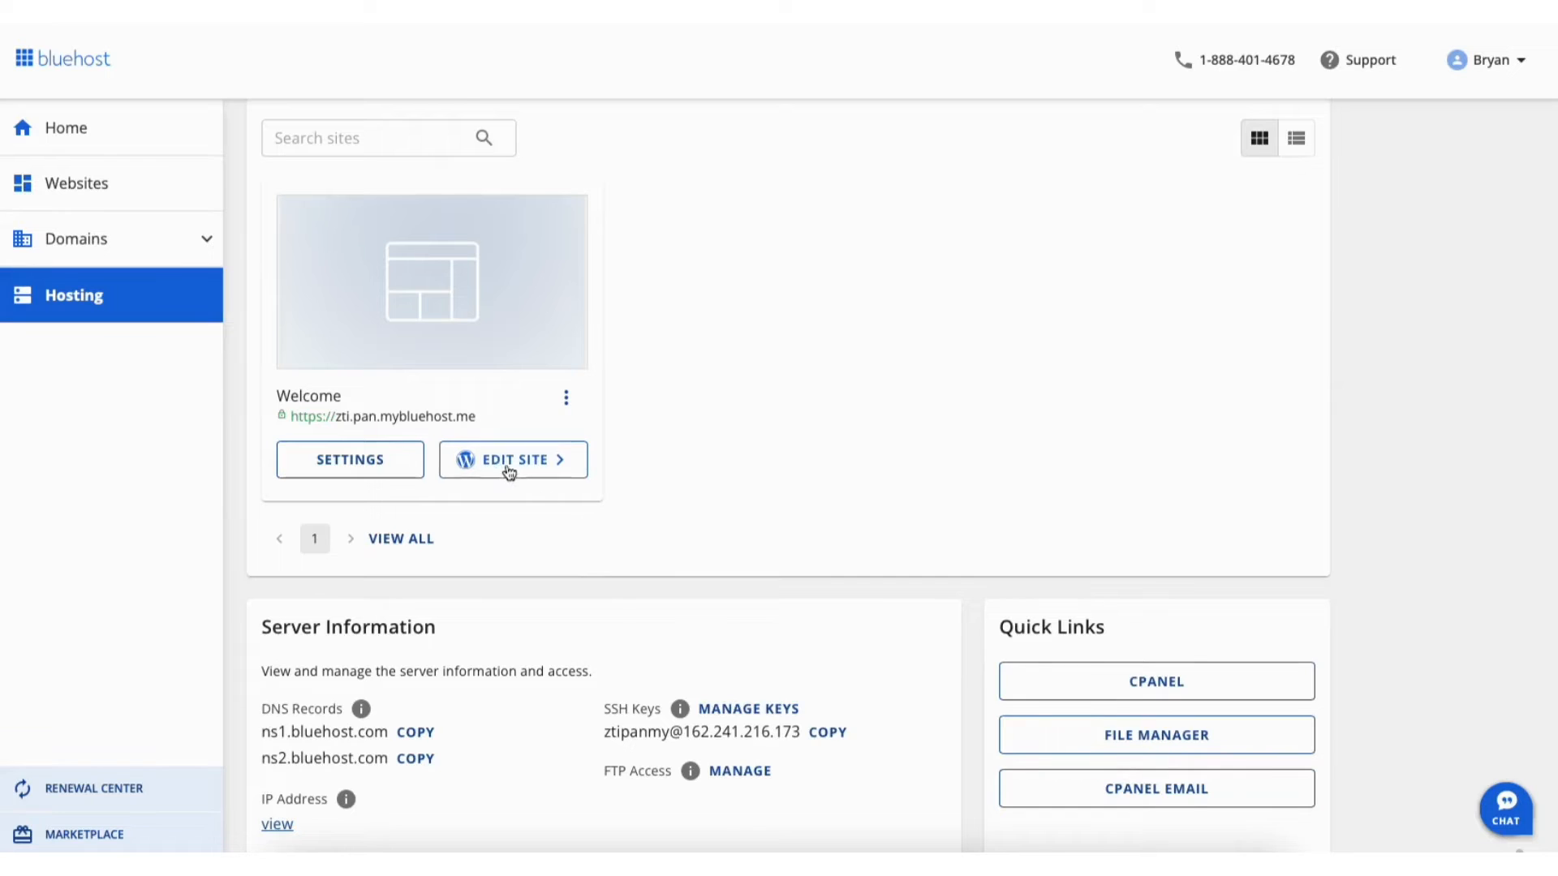
click(494, 459)
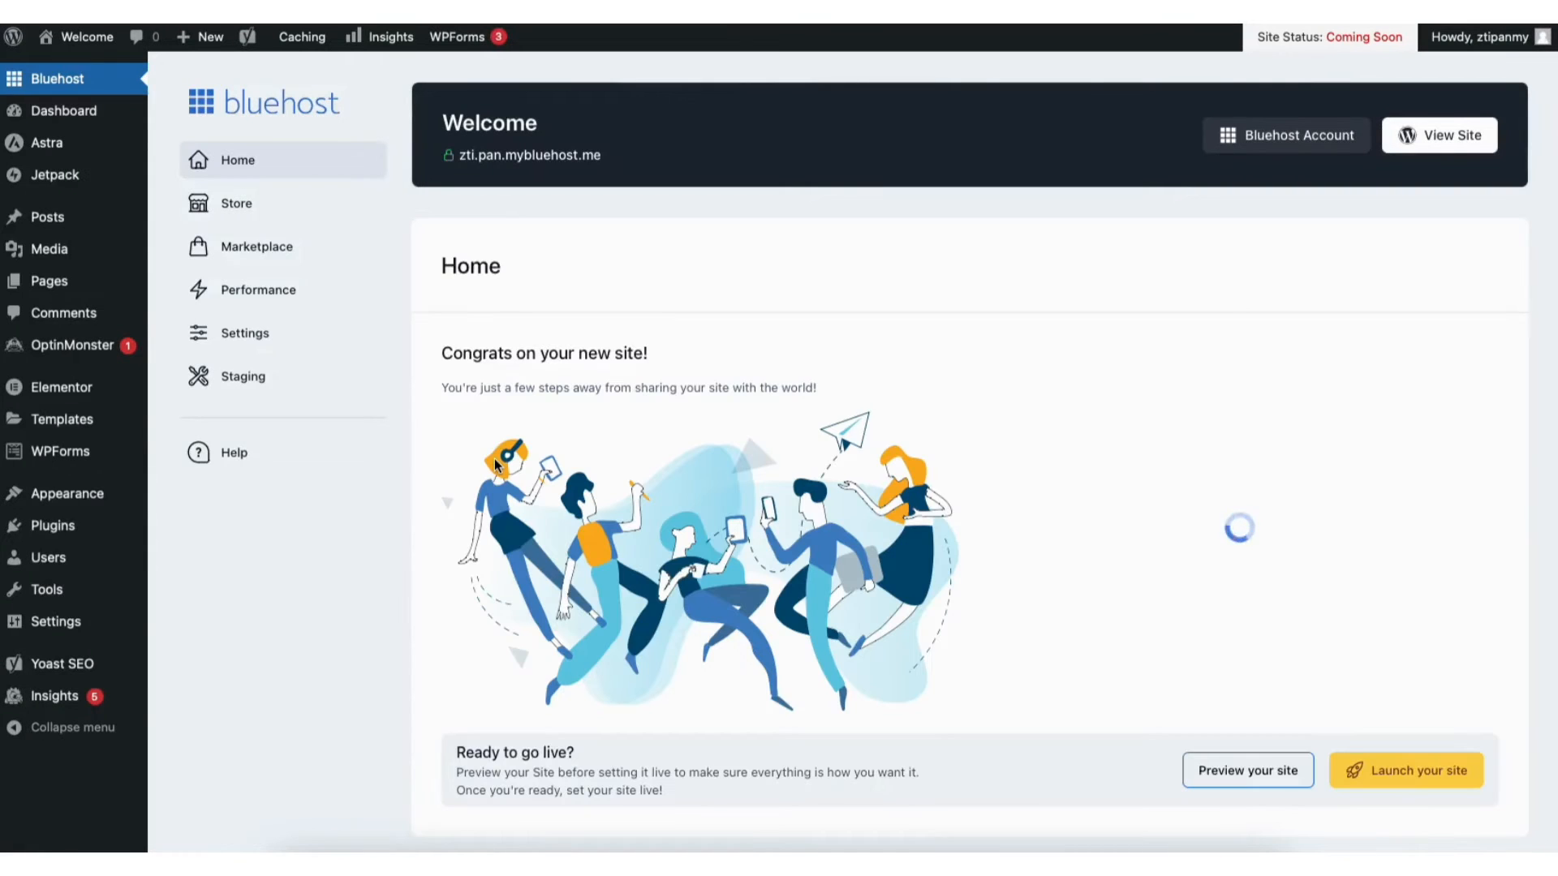
In General Settings, change the WordPress Address and Site Address from http to https and save
mouse_move(53, 627)
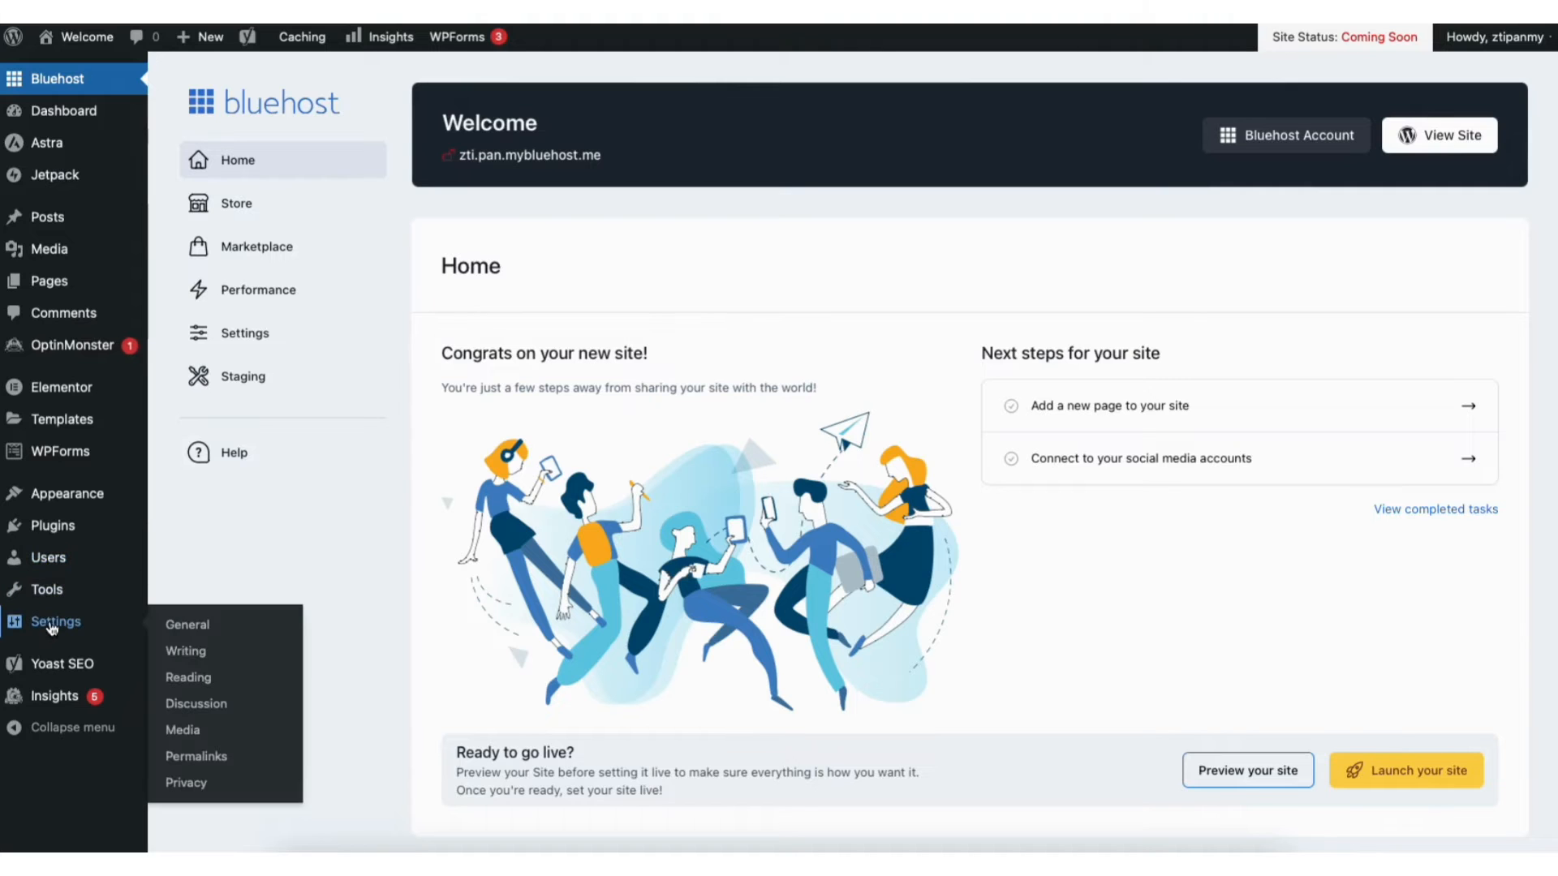
click(189, 630)
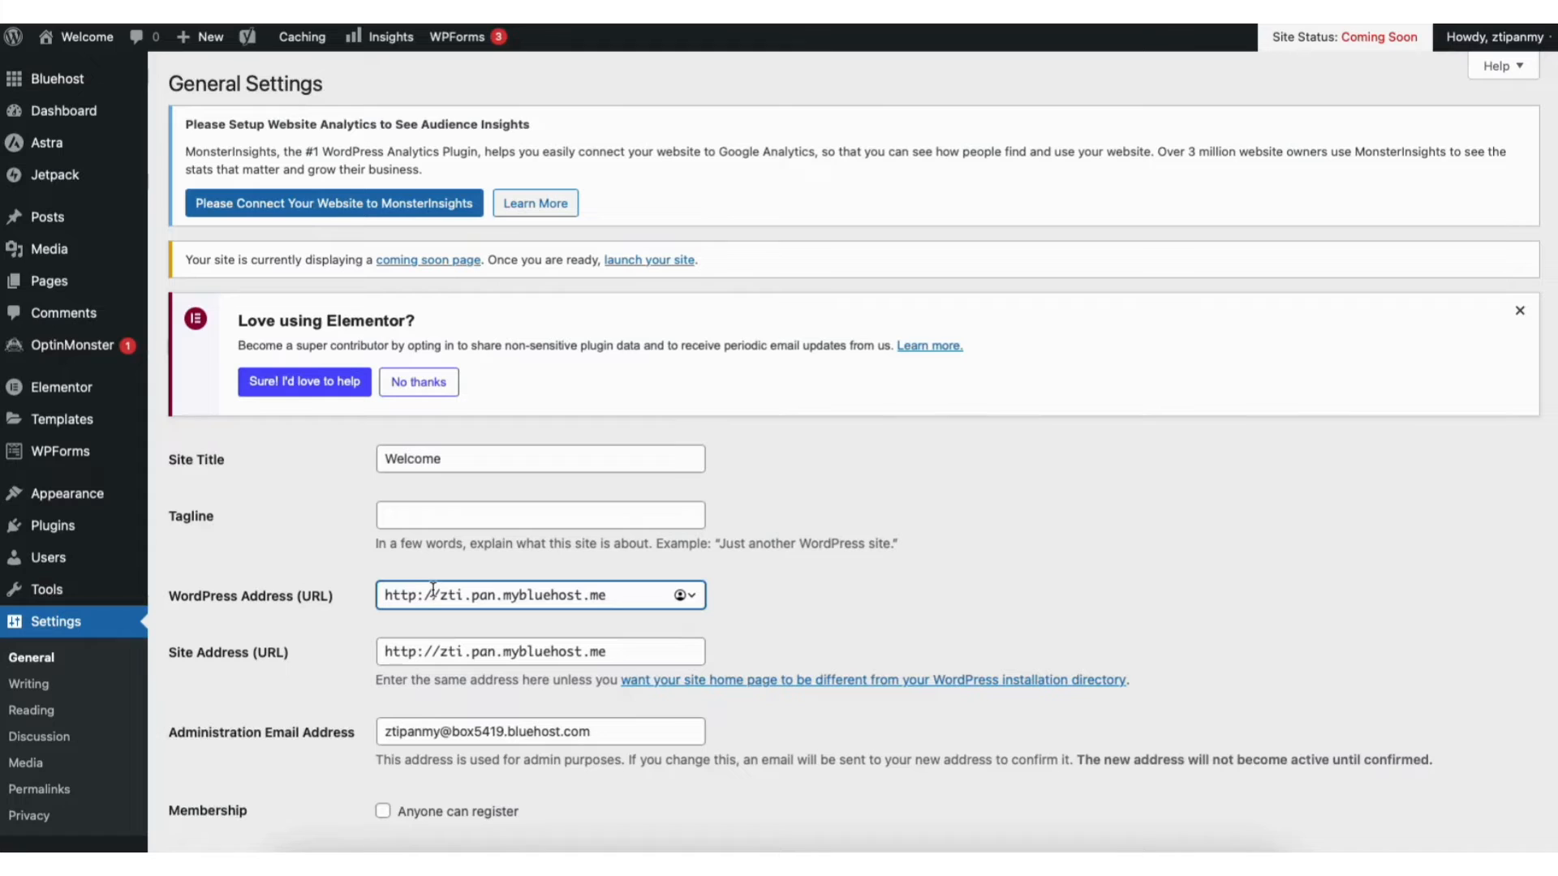
text(s)
click(418, 652)
text(s)
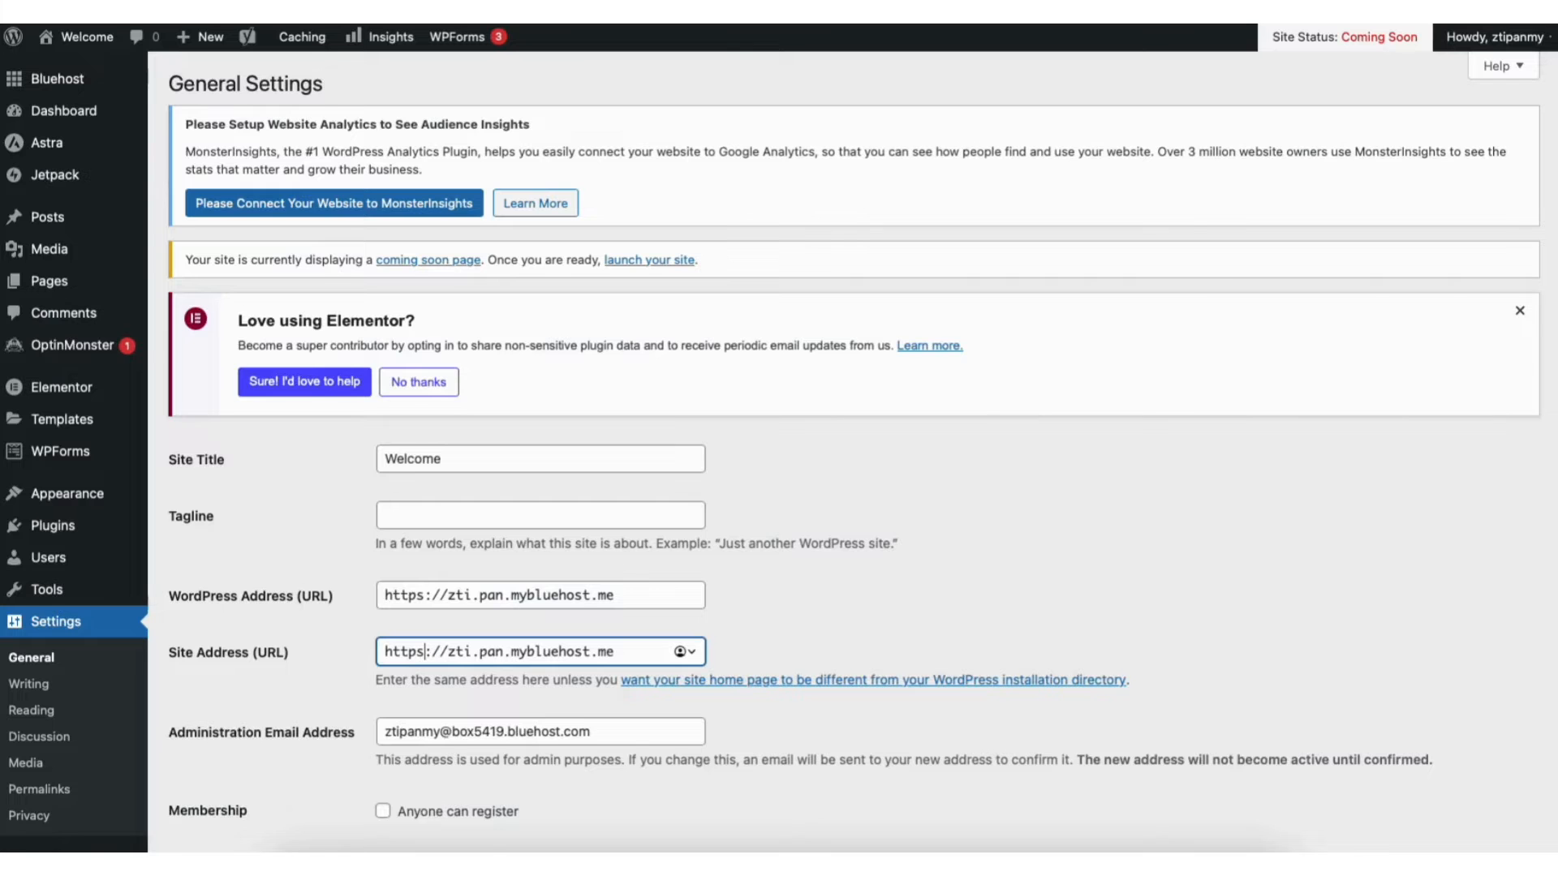
scroll(852, 487, down, 15)
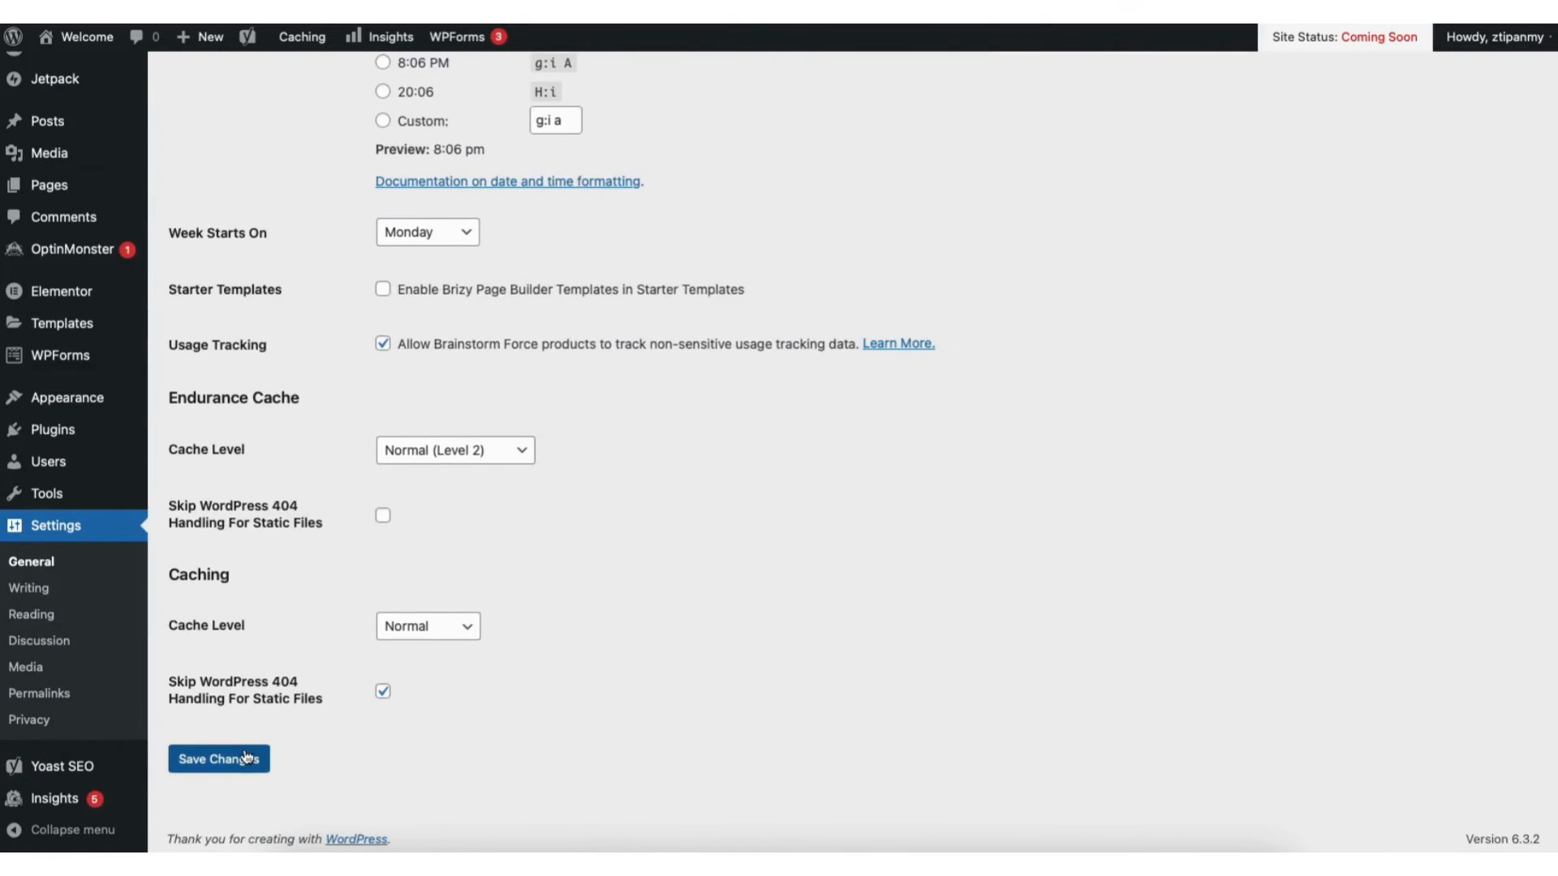
click(247, 757)
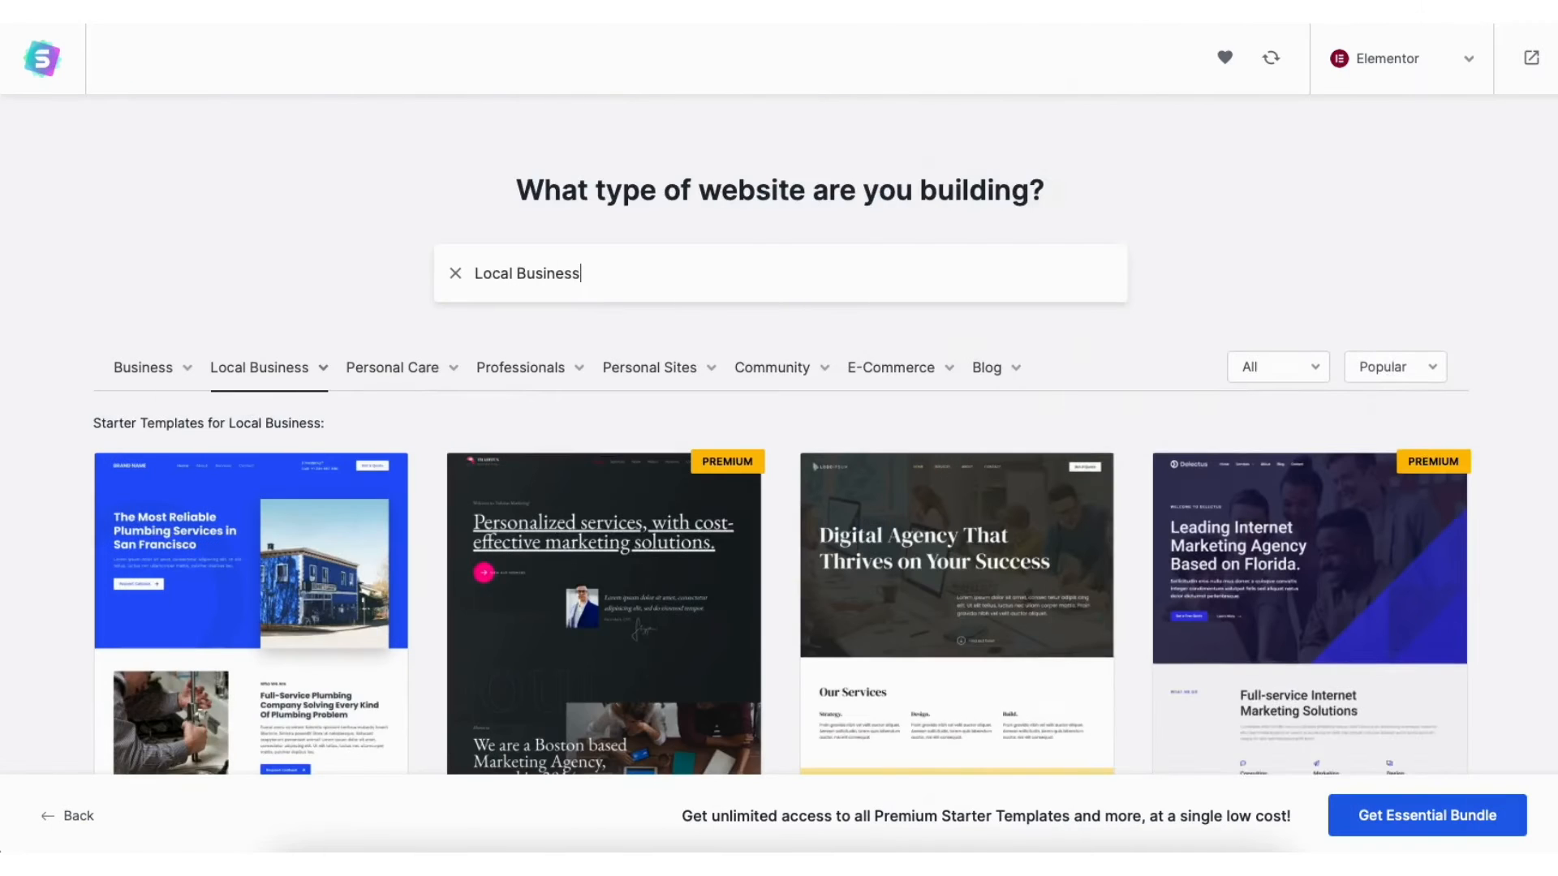
Log back in and return to the WordPress admin Dashboard
scroll(779, 439, down, 5)
scroll(779, 438, down, 10)
scroll(779, 438, down, 10)
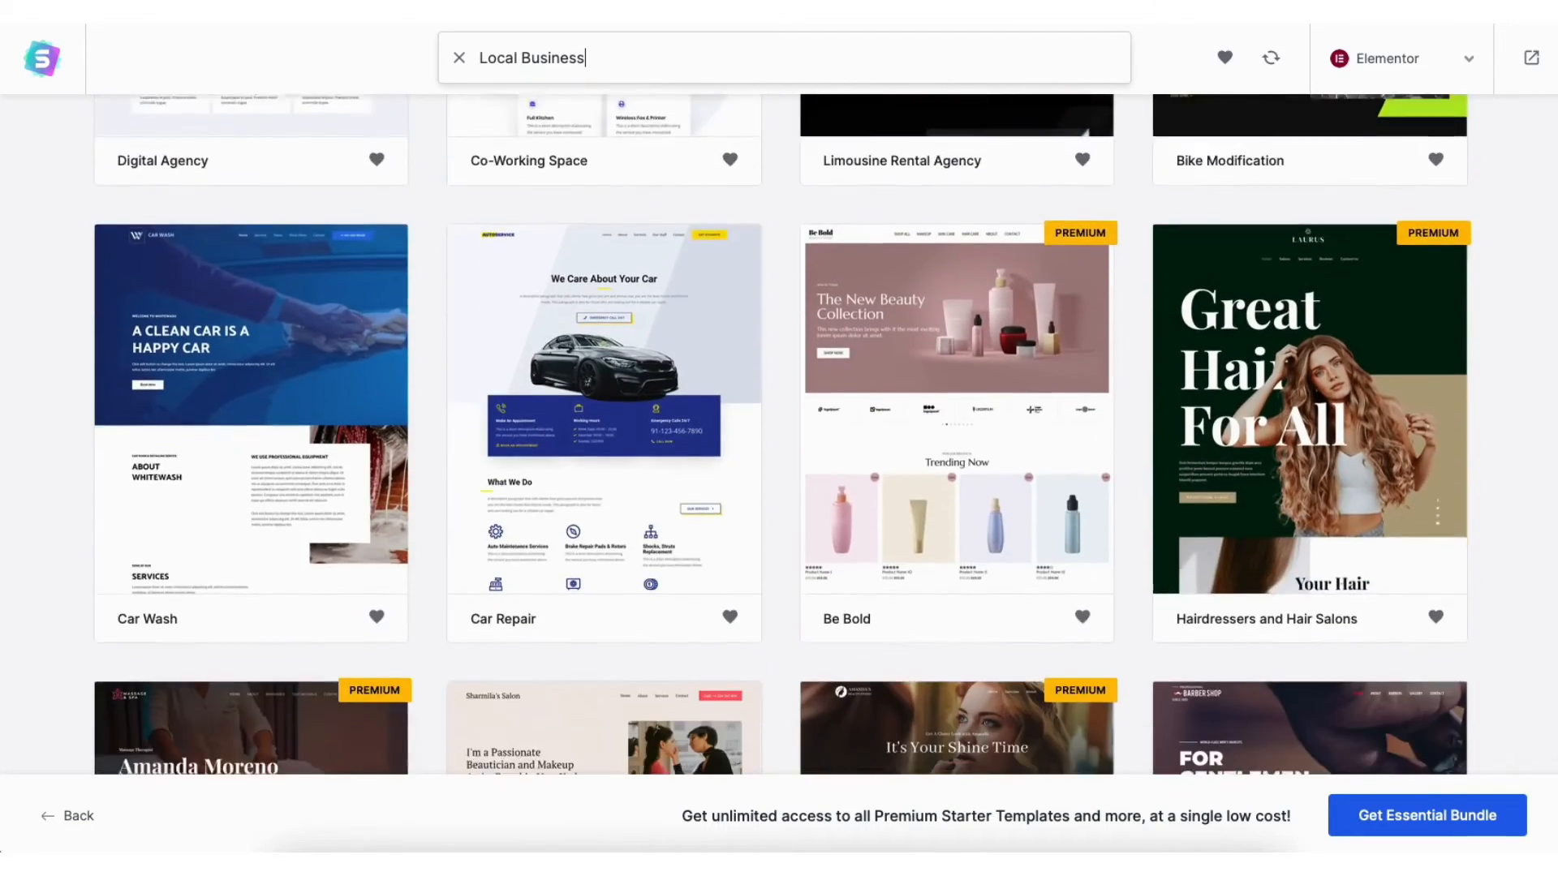
scroll(779, 438, down, 3)
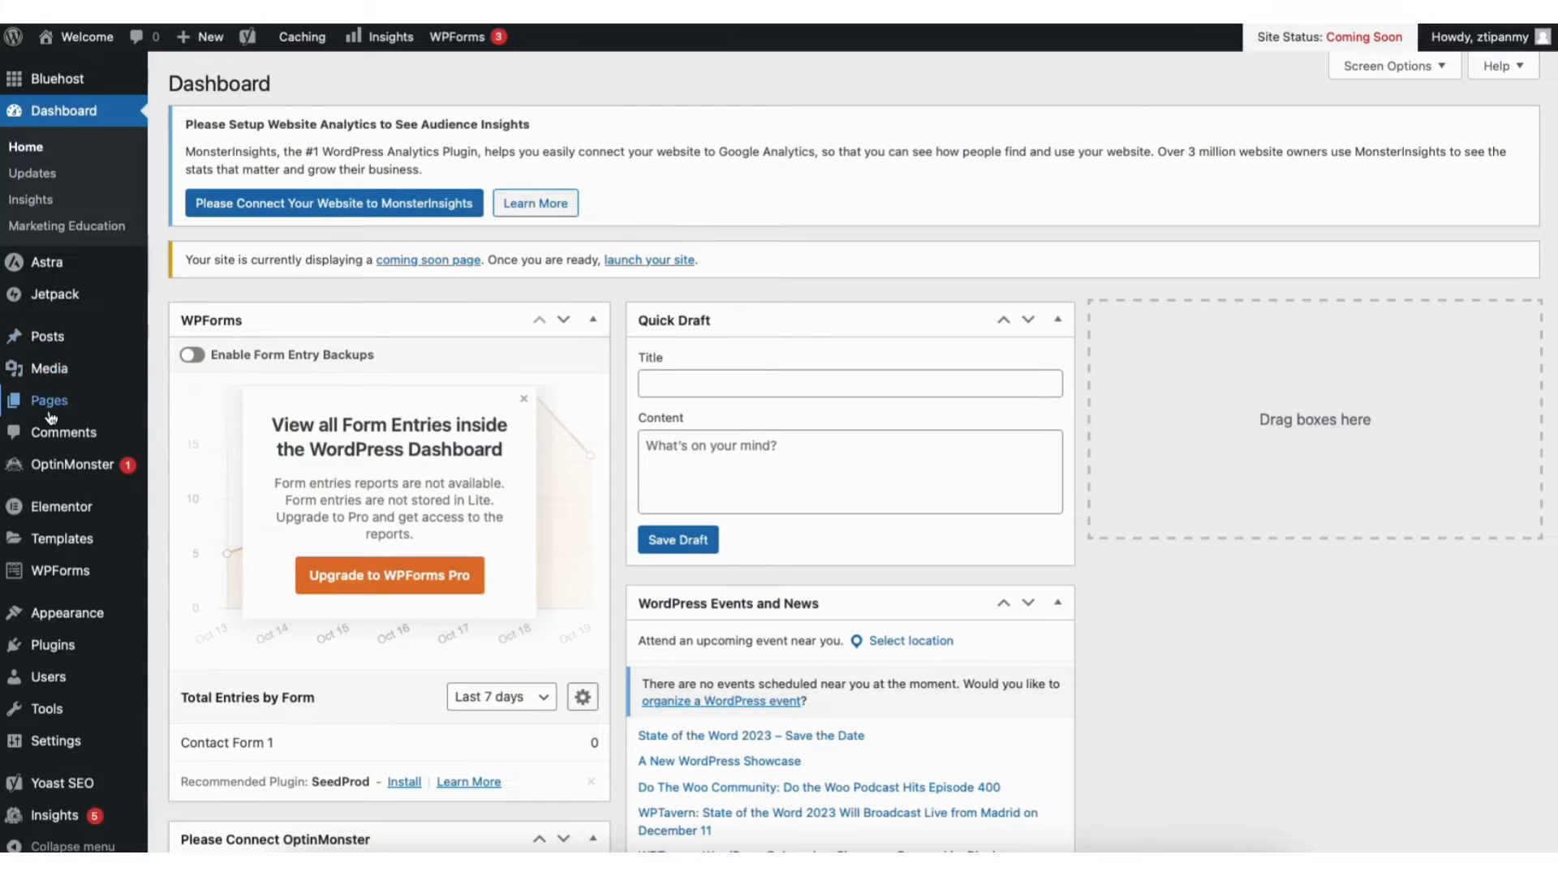
mouse_move(66, 617)
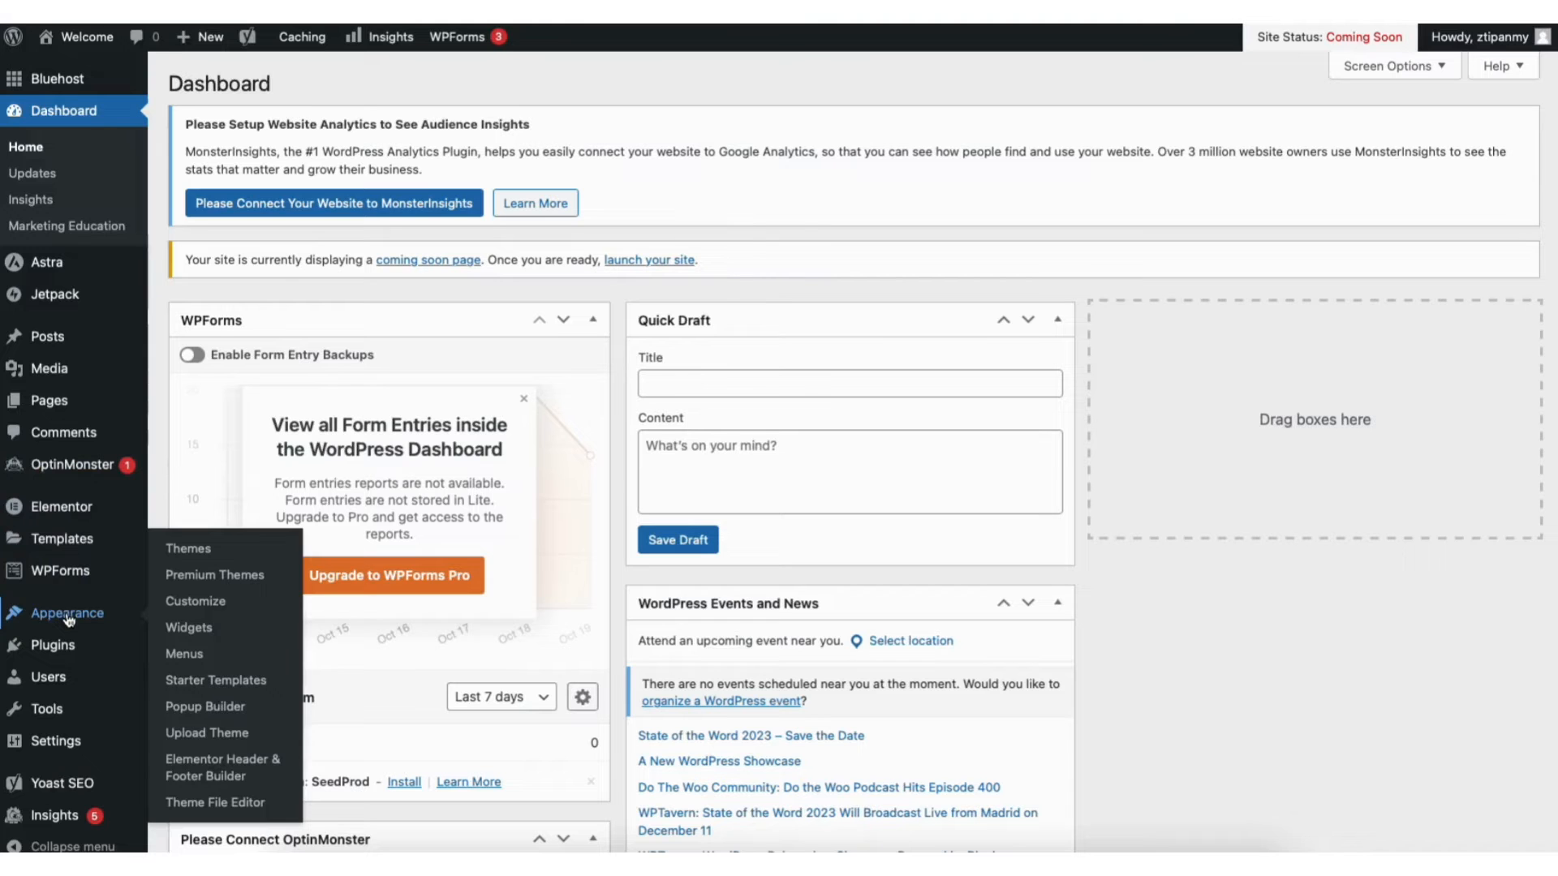
Go from Appearance > Themes to the Add New Theme gallery and browse it
click(198, 557)
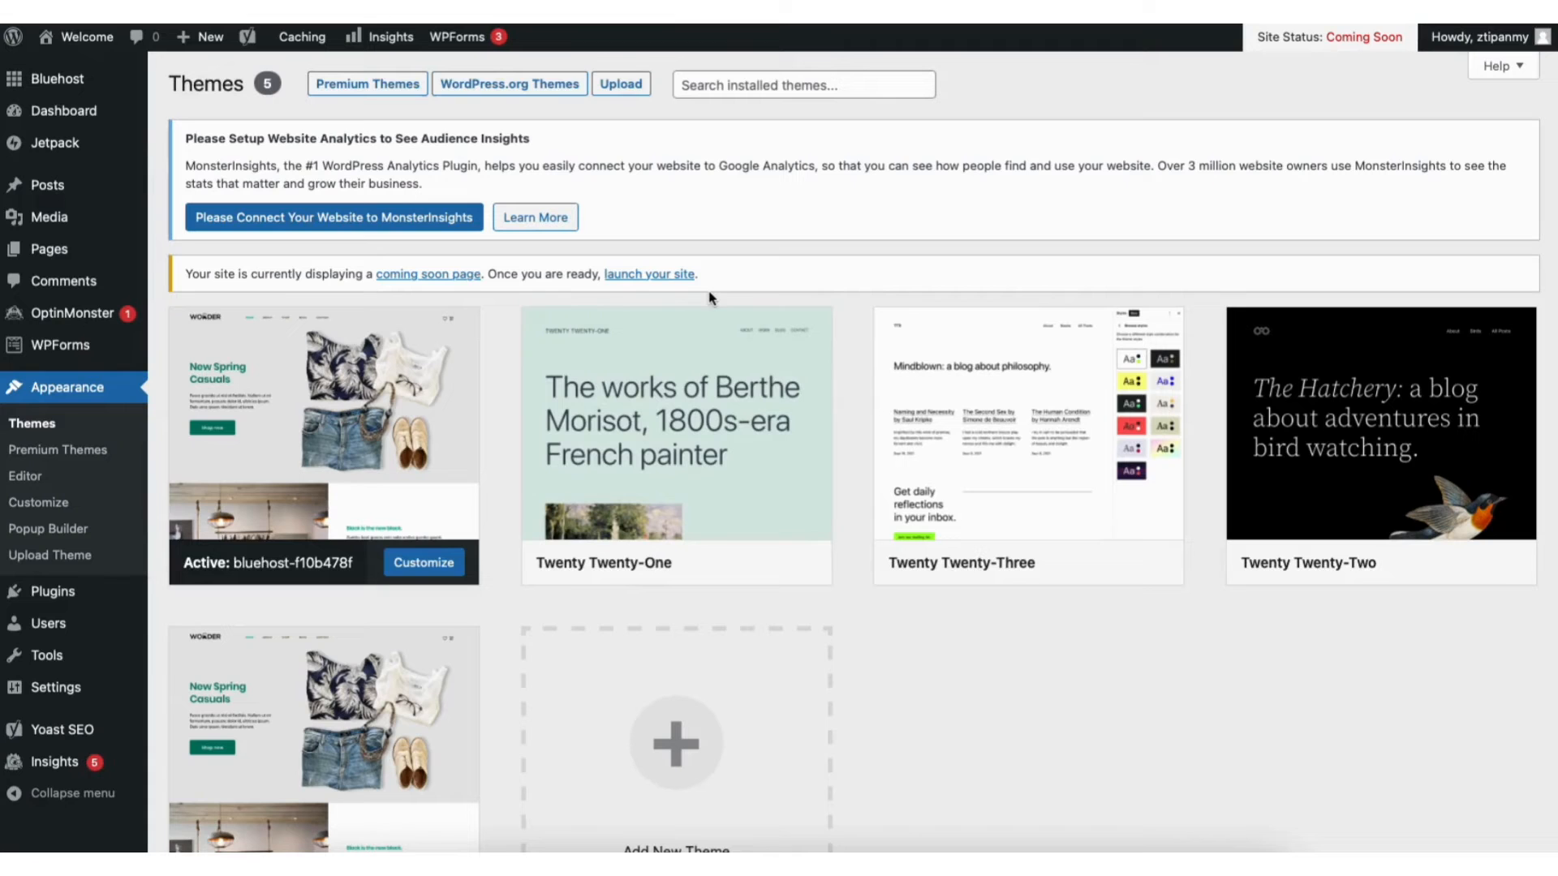
drag(1555, 233, 1556, 373)
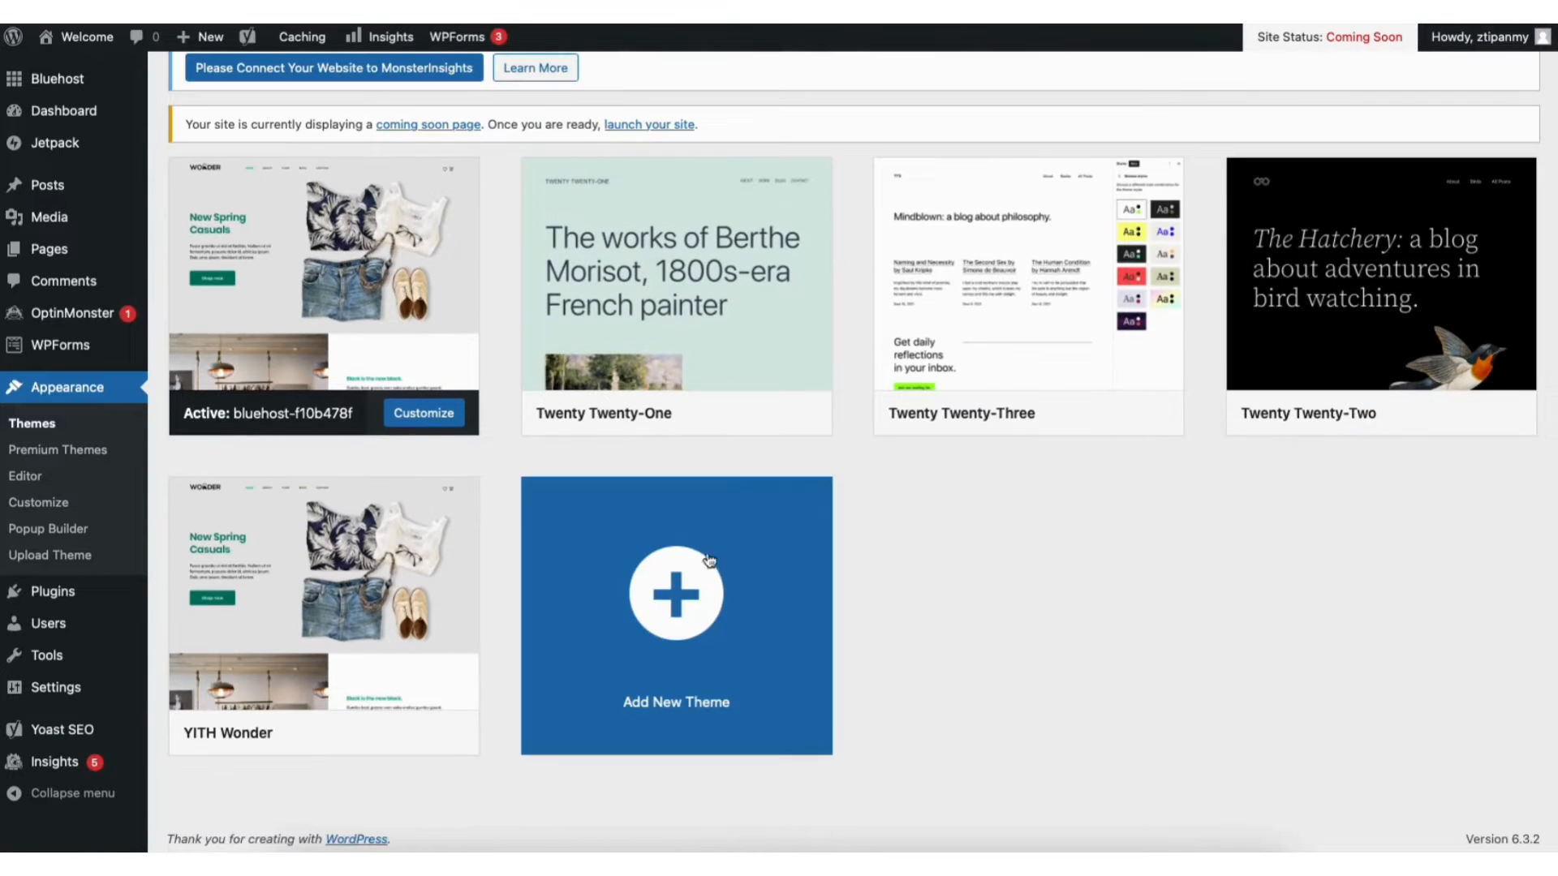
click(649, 629)
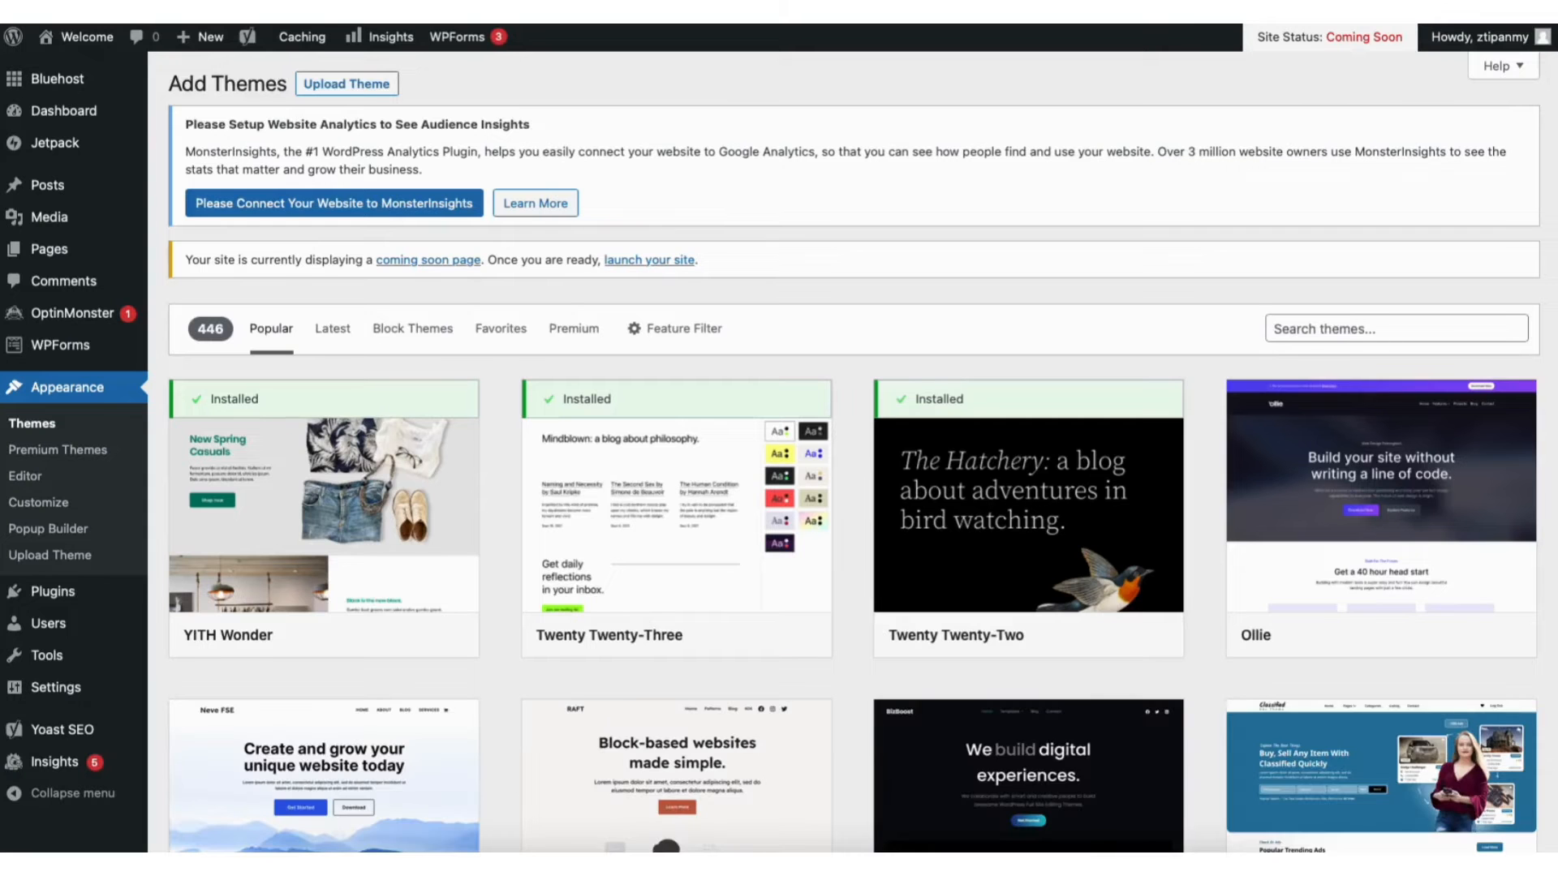
scroll(855, 453, down, 9)
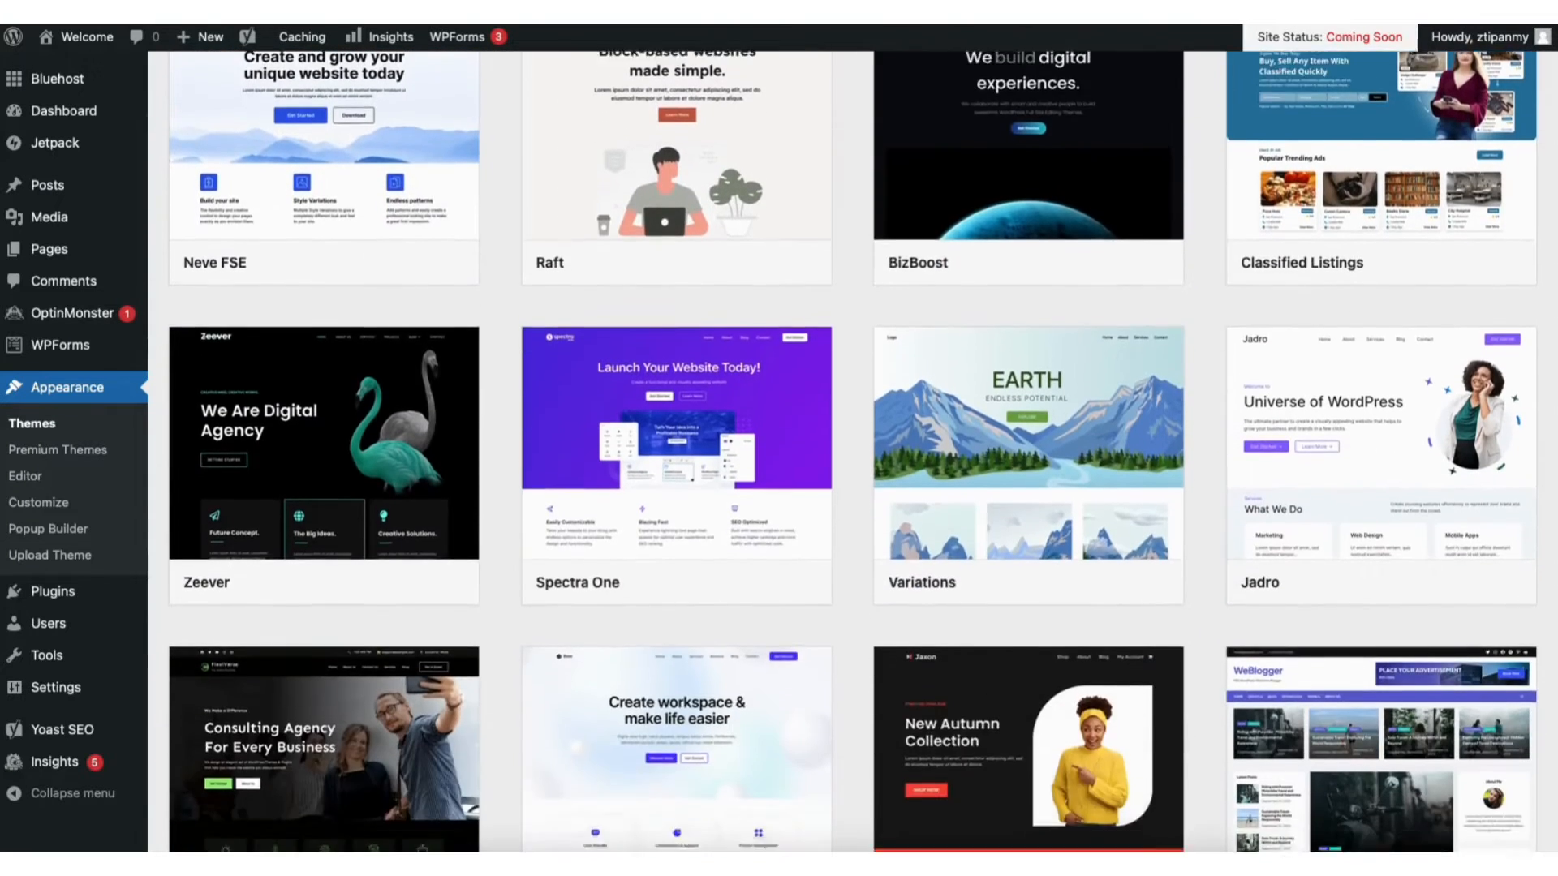
scroll(854, 453, down, 10)
scroll(855, 453, down, 8)
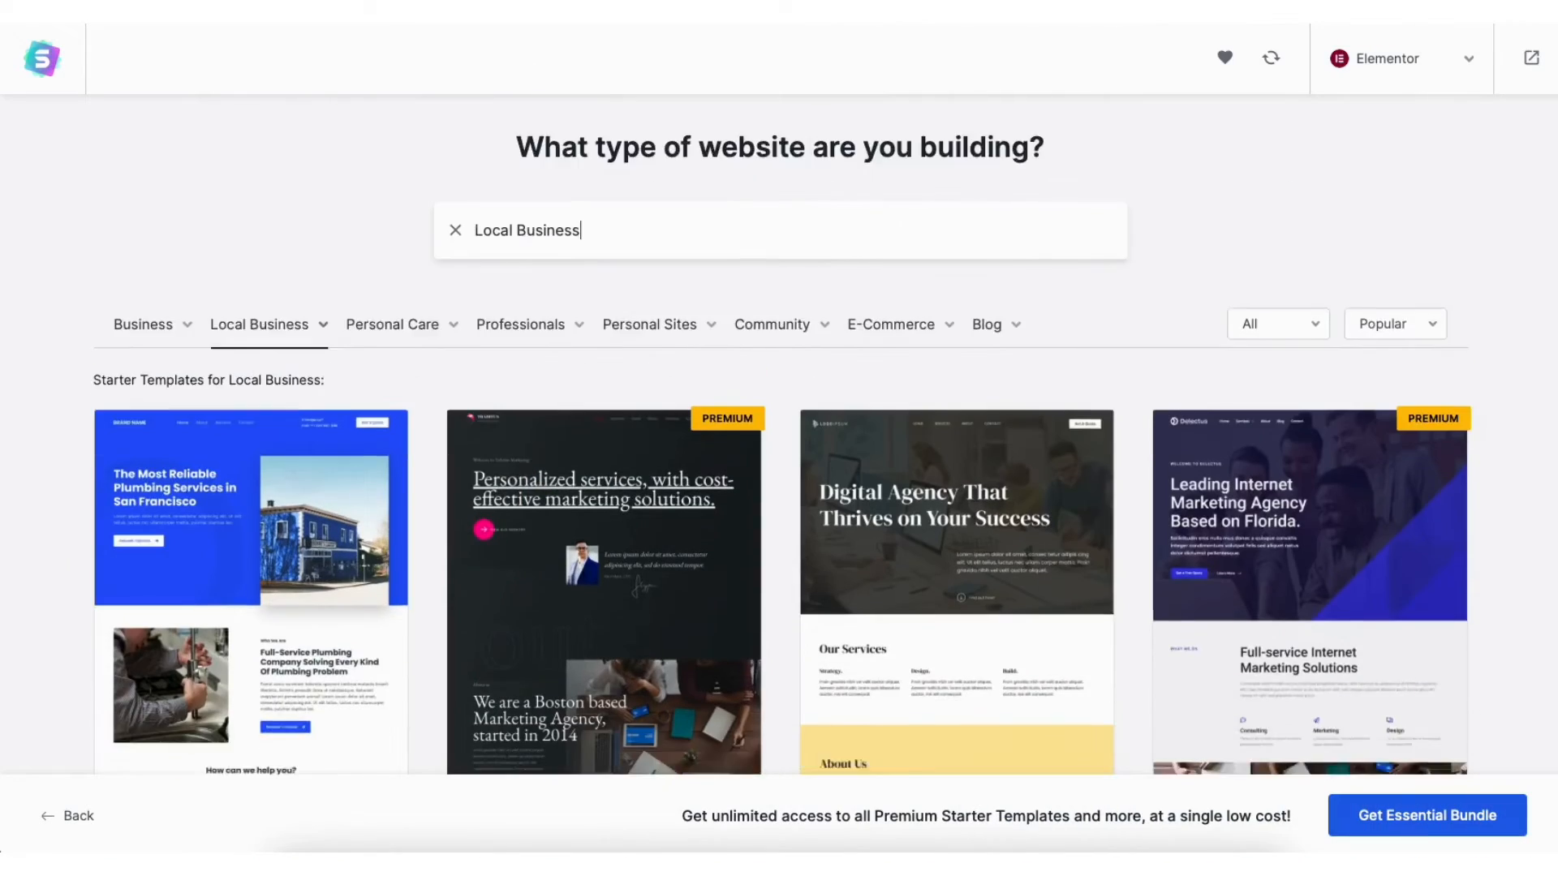
scroll(779, 439, down, 10)
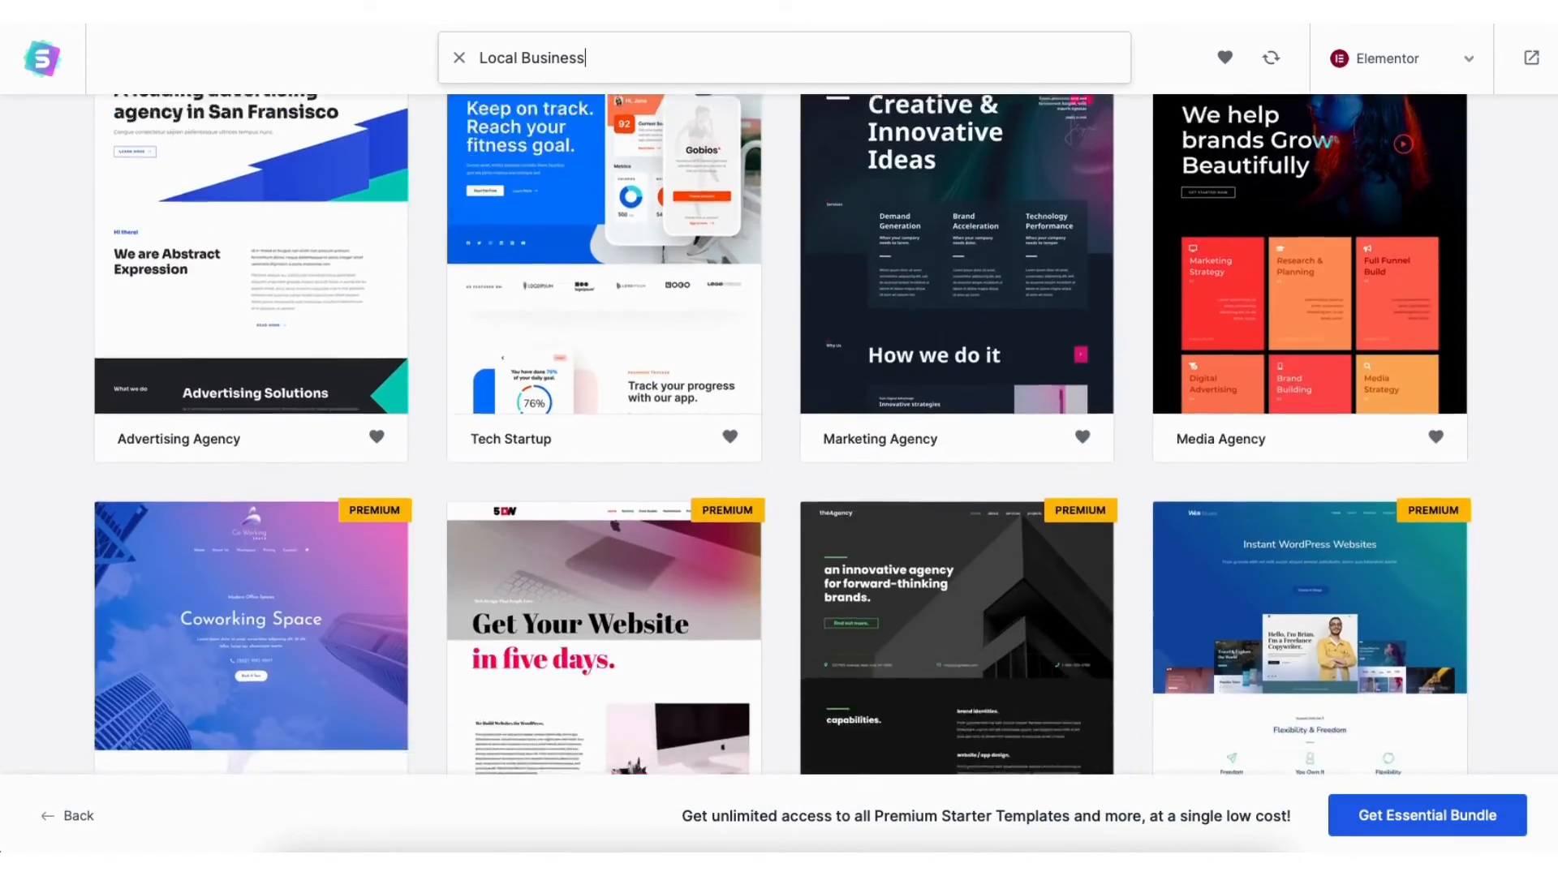
scroll(779, 438, down, 8)
drag(73, 452, 428, 560)
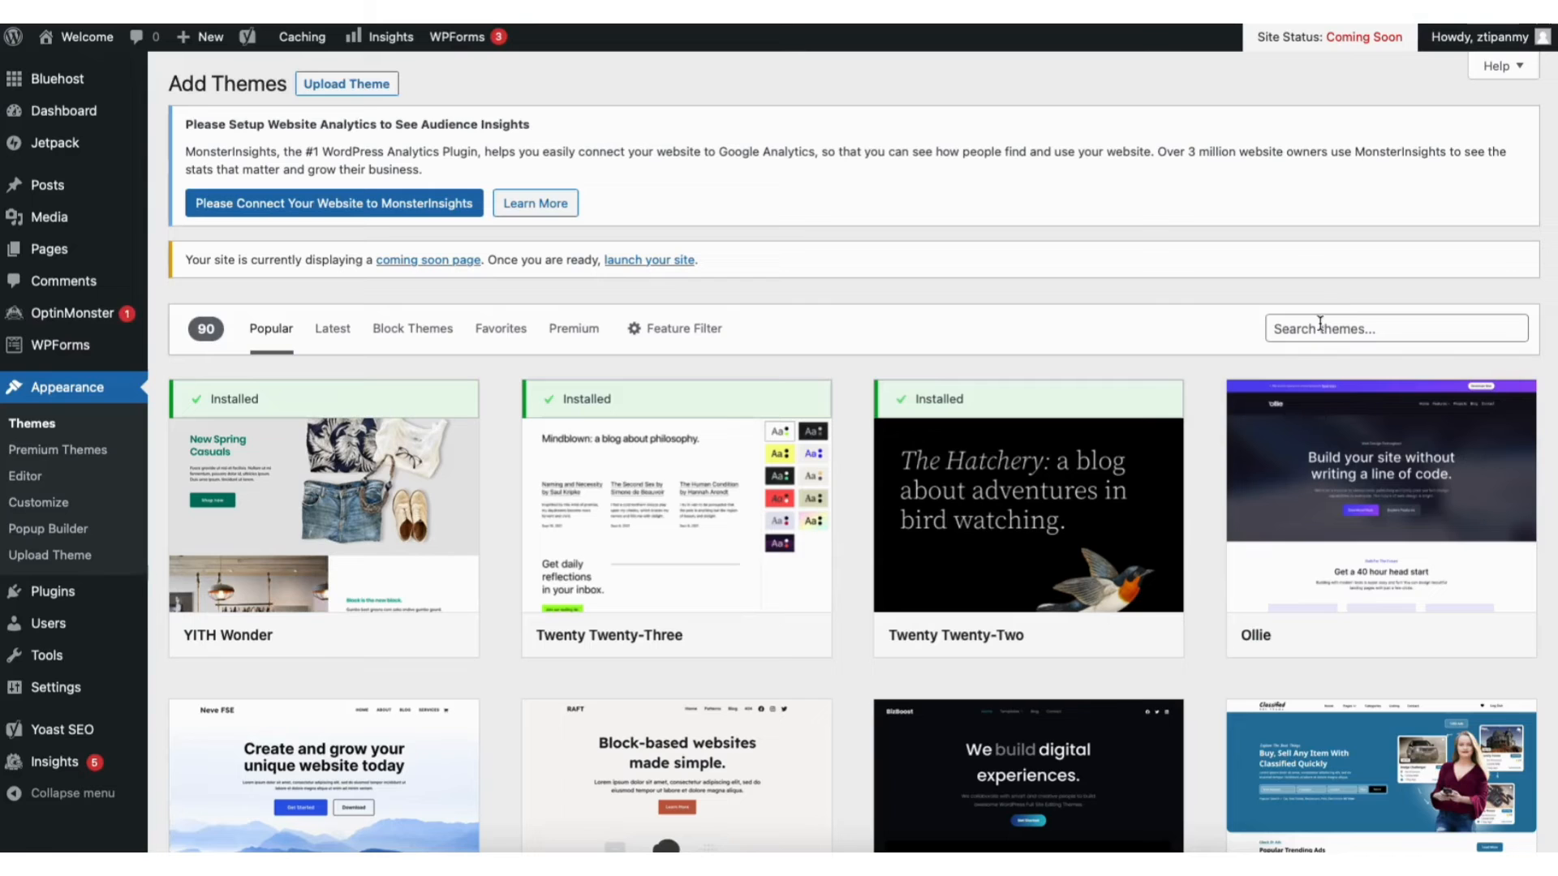
Search for 'astra', then install and activate the Astra theme
click(1320, 325)
text(astra)
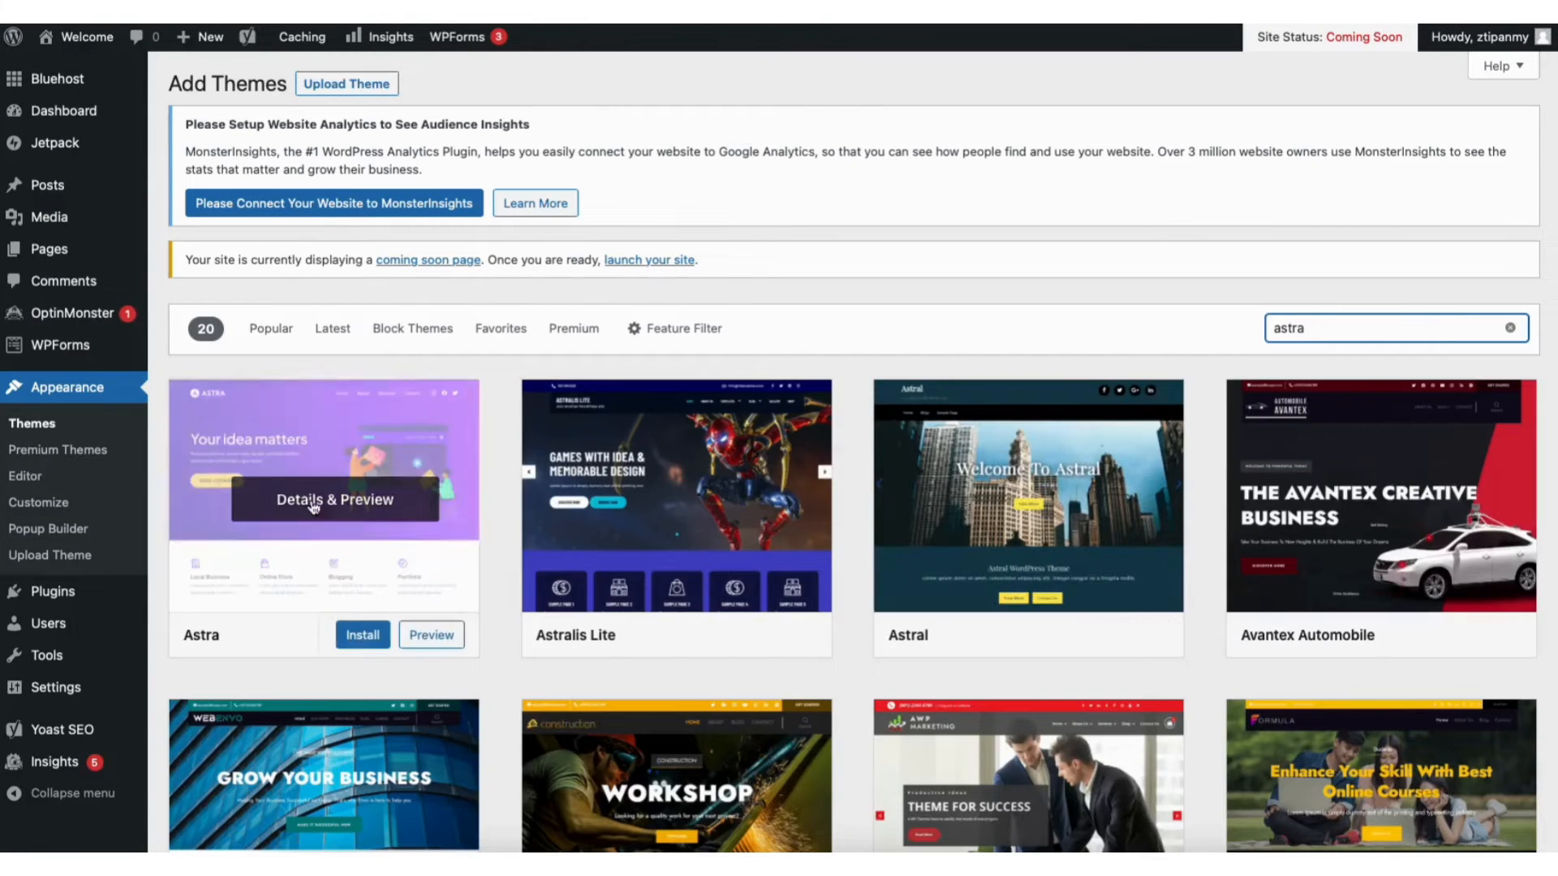
click(363, 634)
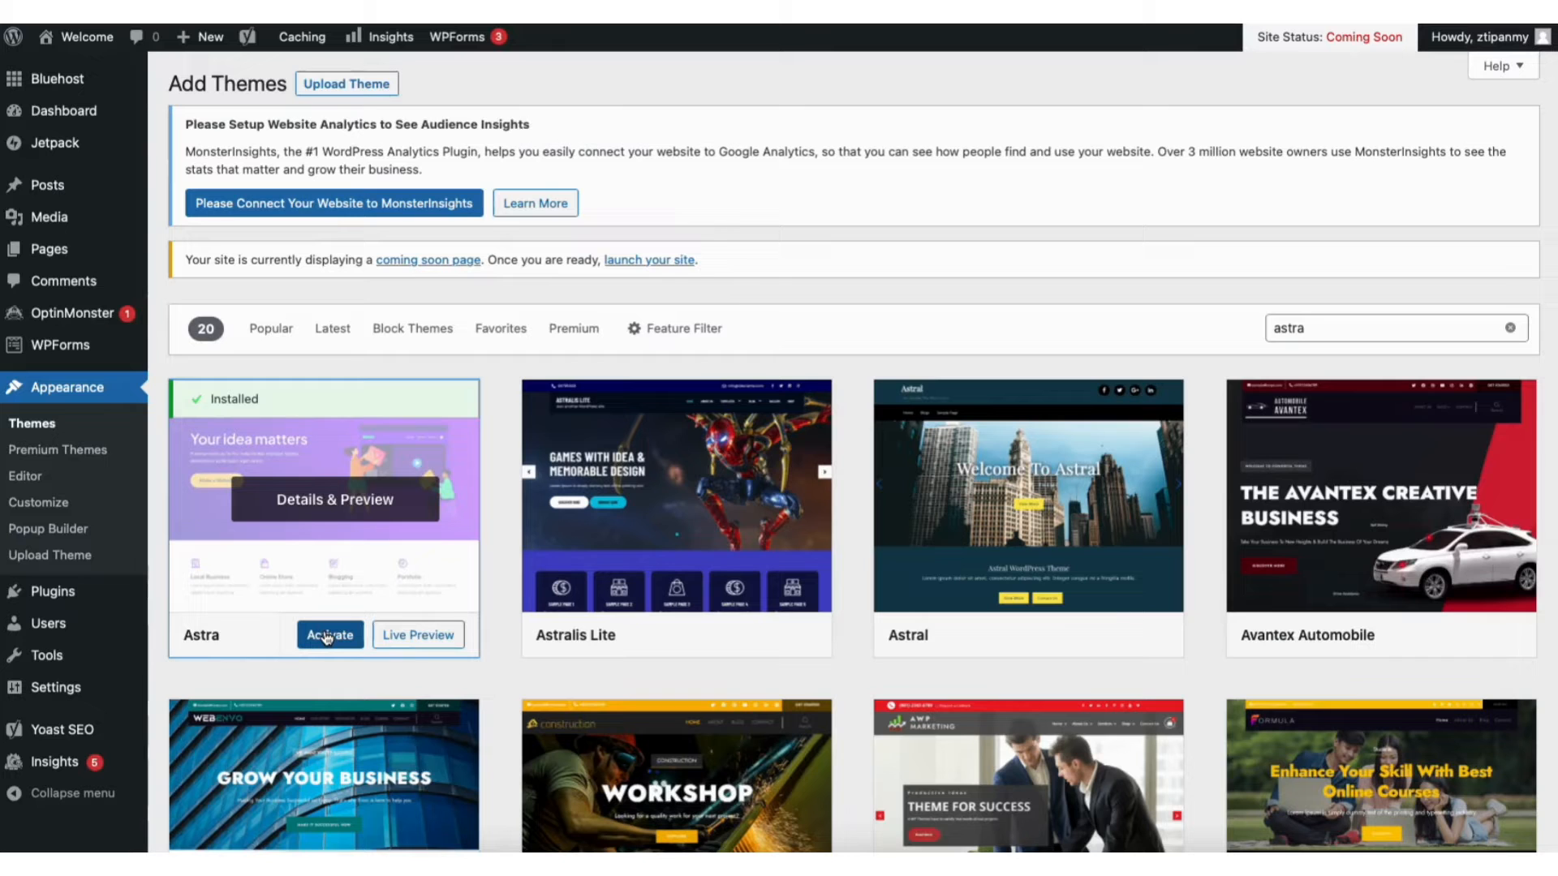
click(325, 636)
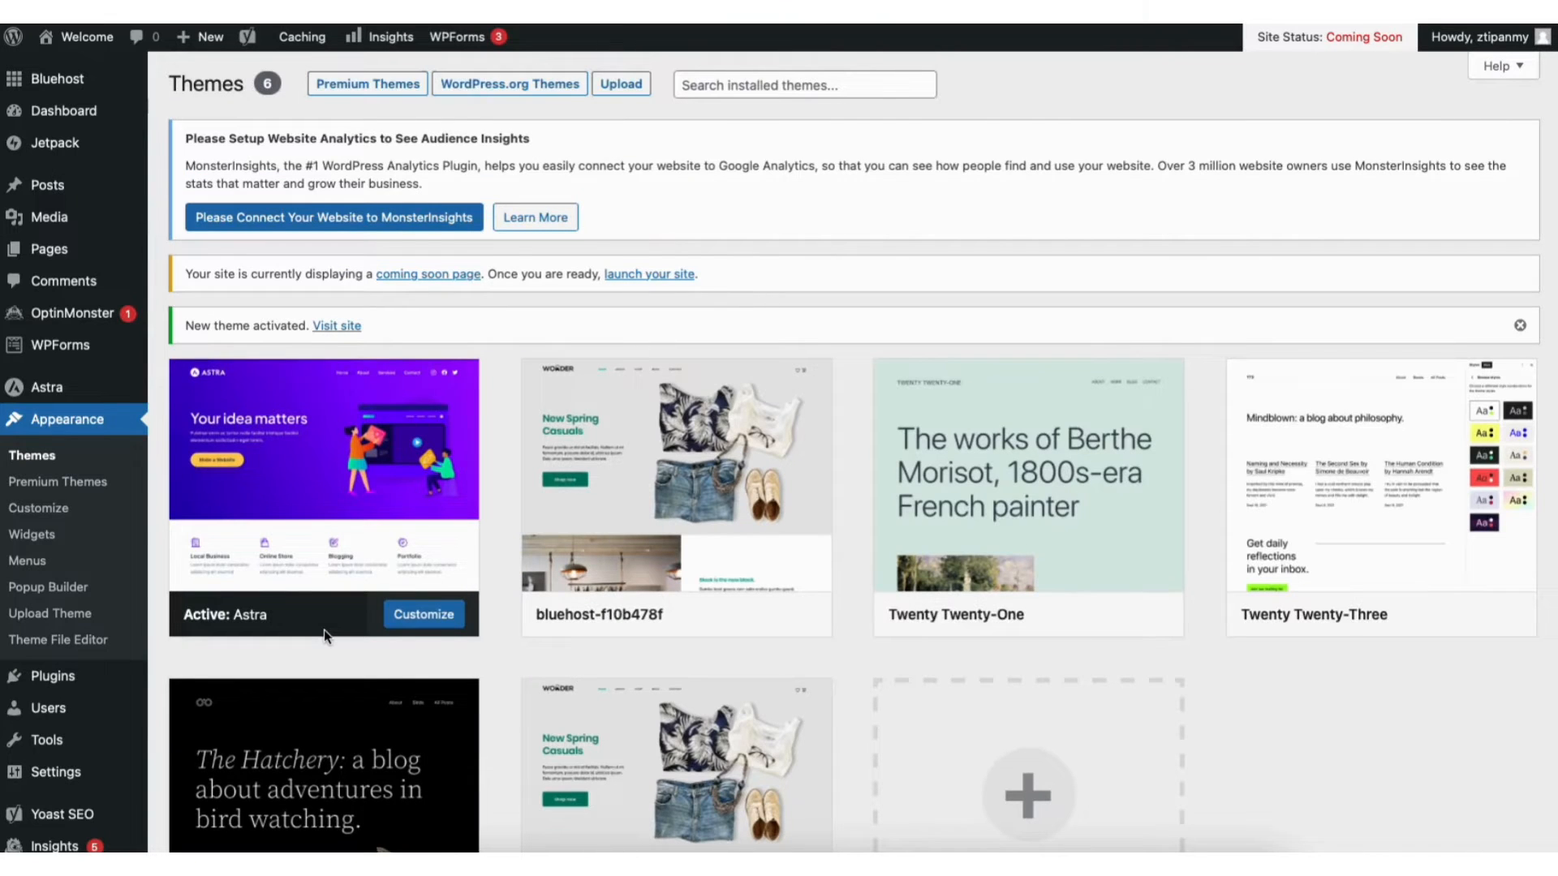
mouse_move(52, 679)
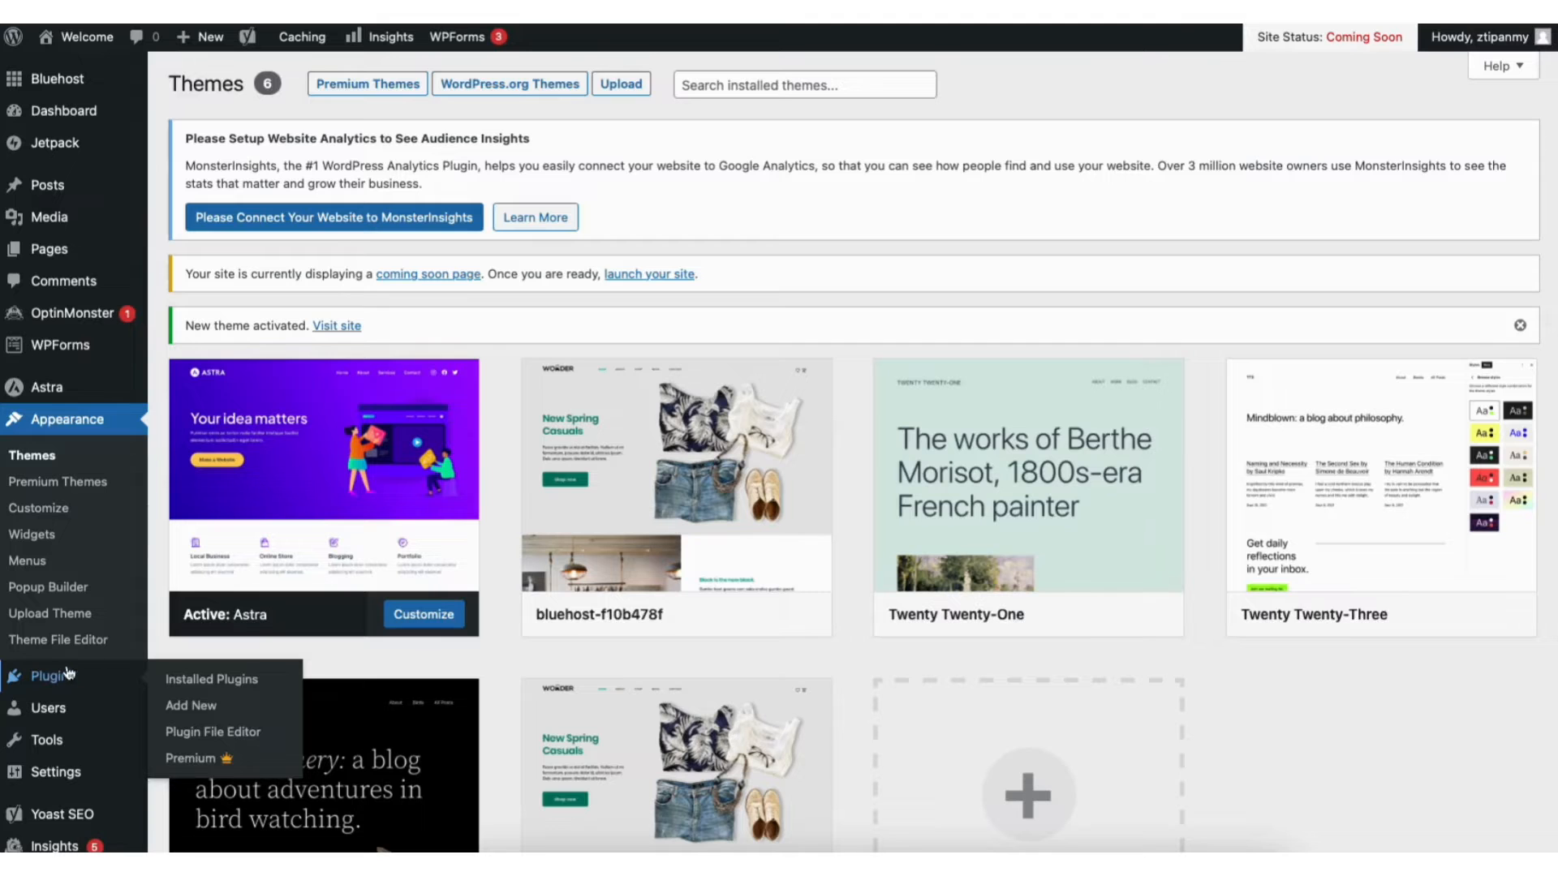
Search the plugin directory for 'starter templates', then install and activate it
click(194, 703)
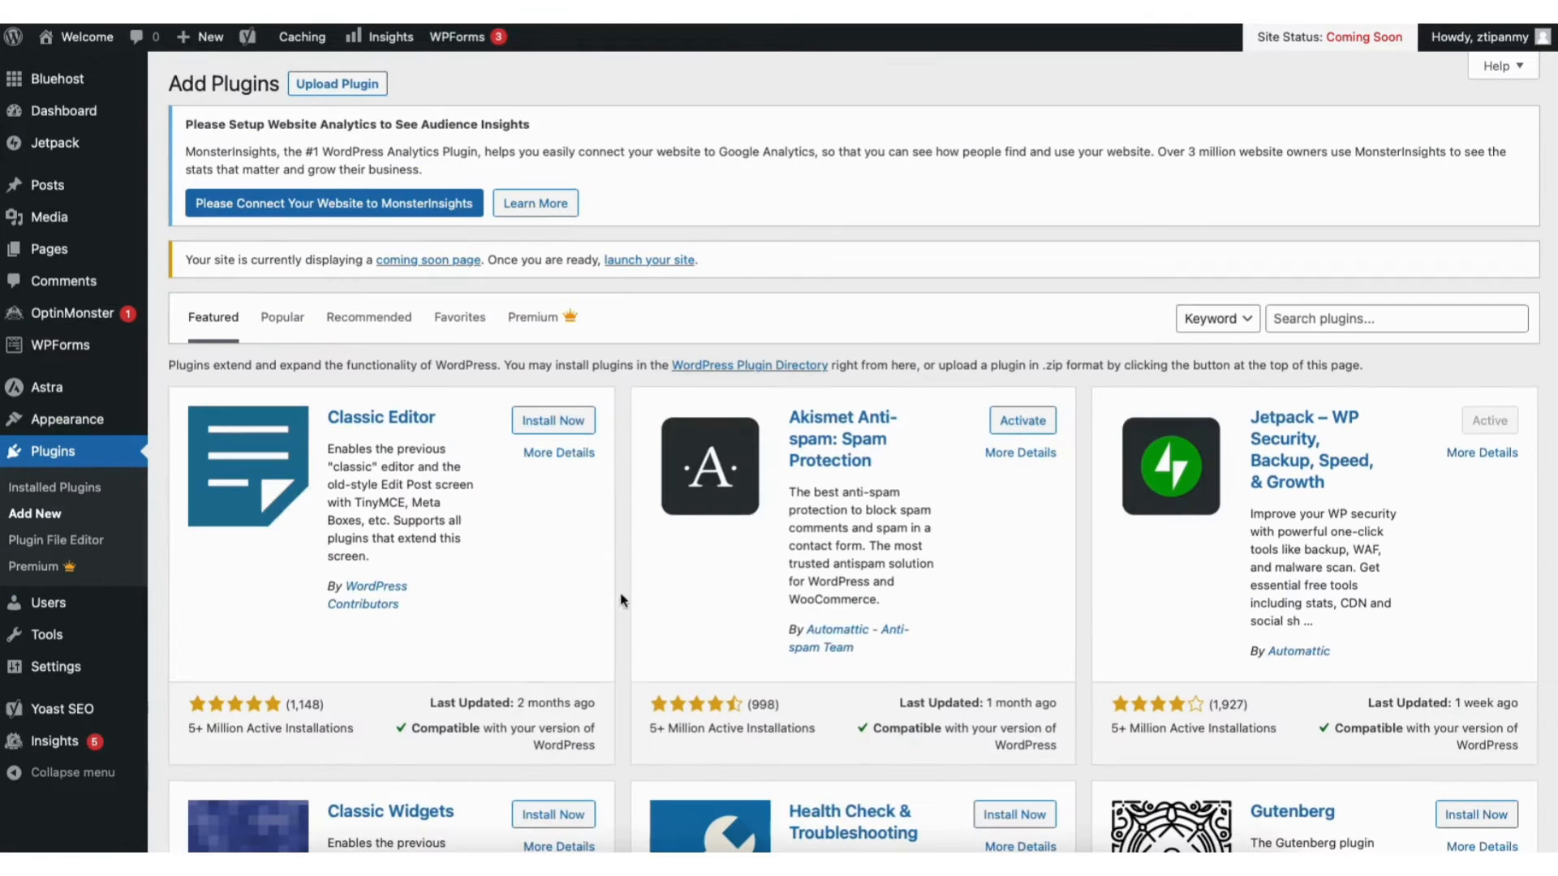
click(1344, 305)
text(s)
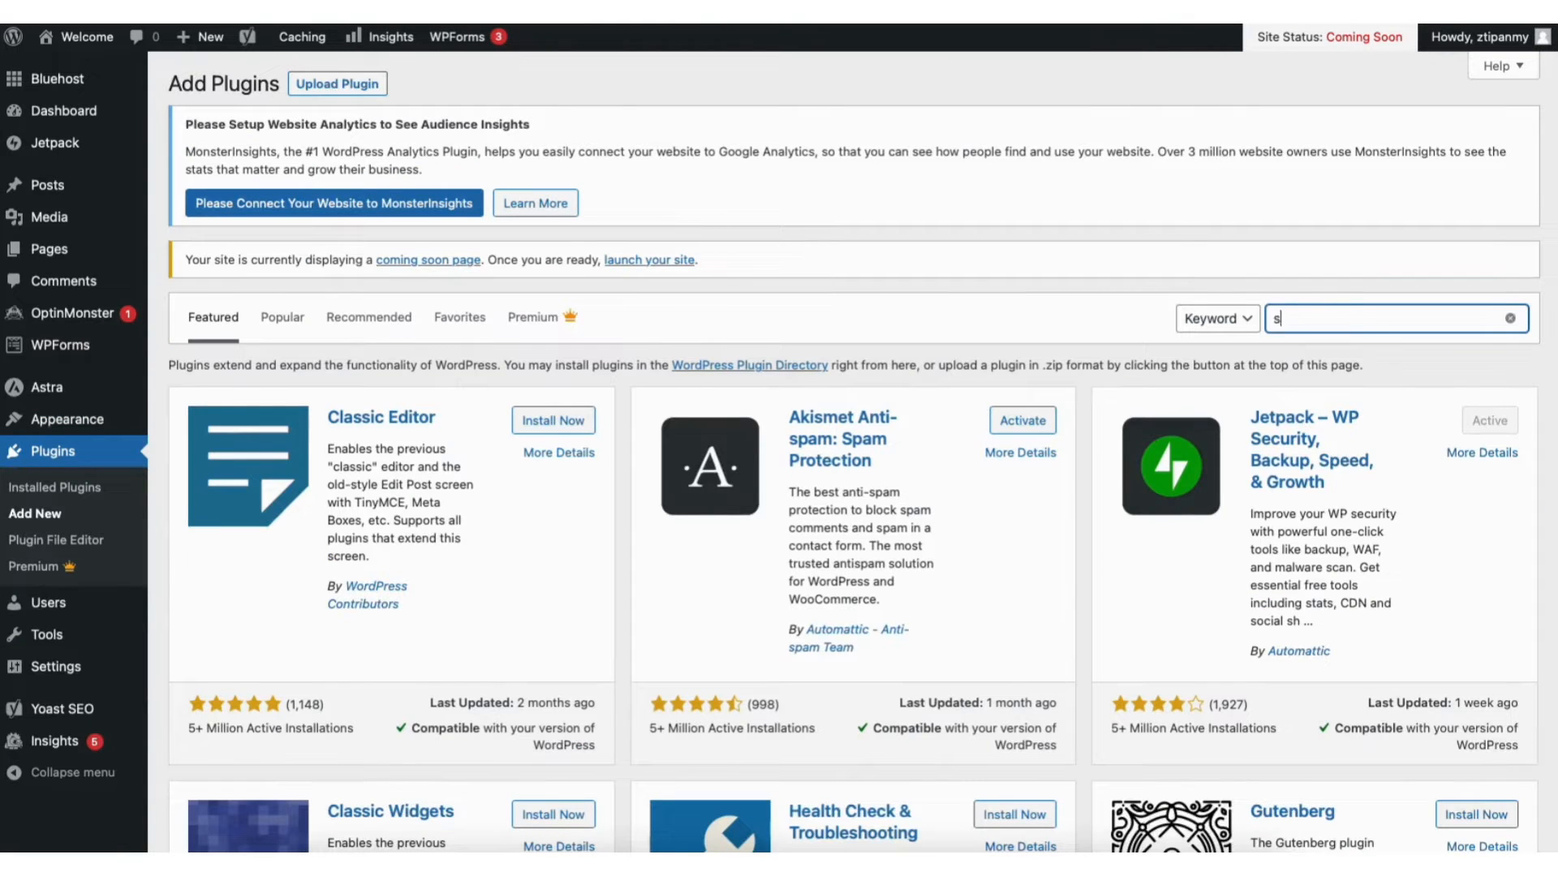
text(tarter templates)
click(558, 420)
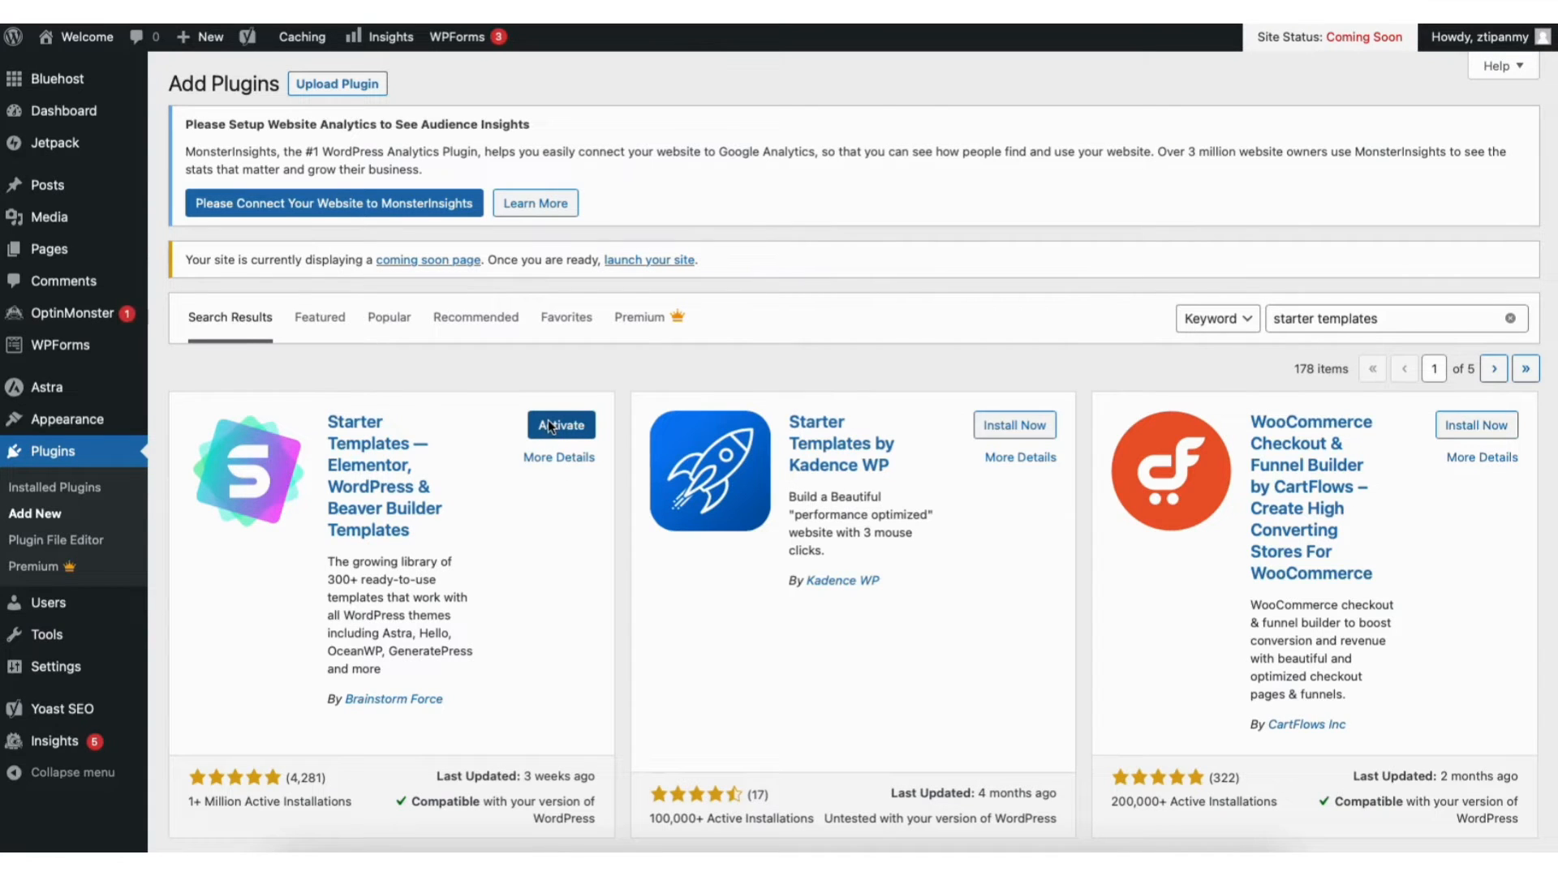
click(549, 425)
mouse_move(81, 421)
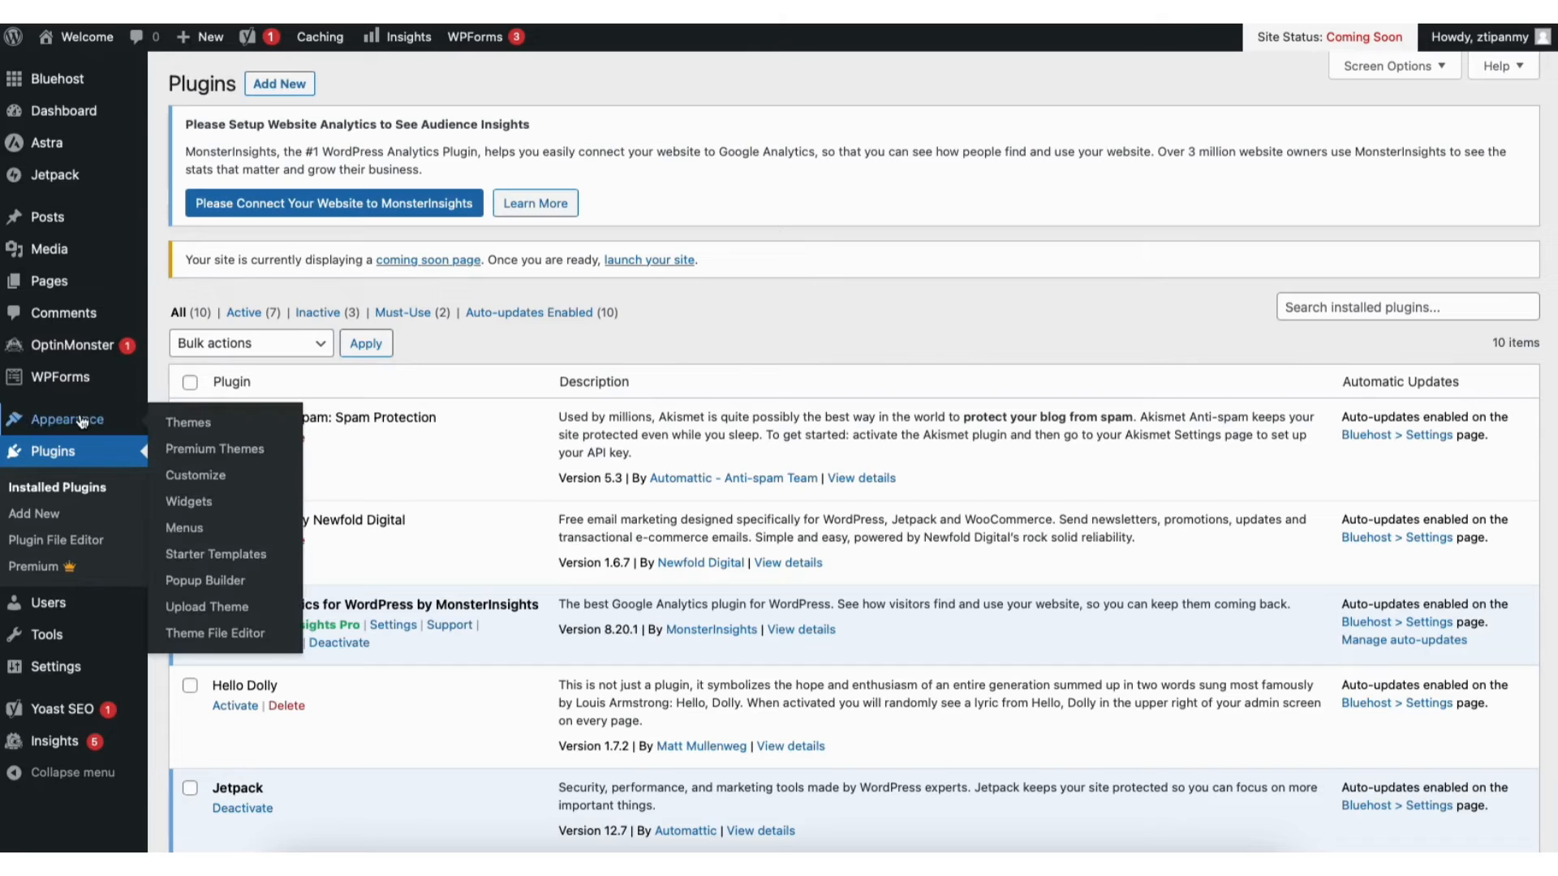
click(201, 557)
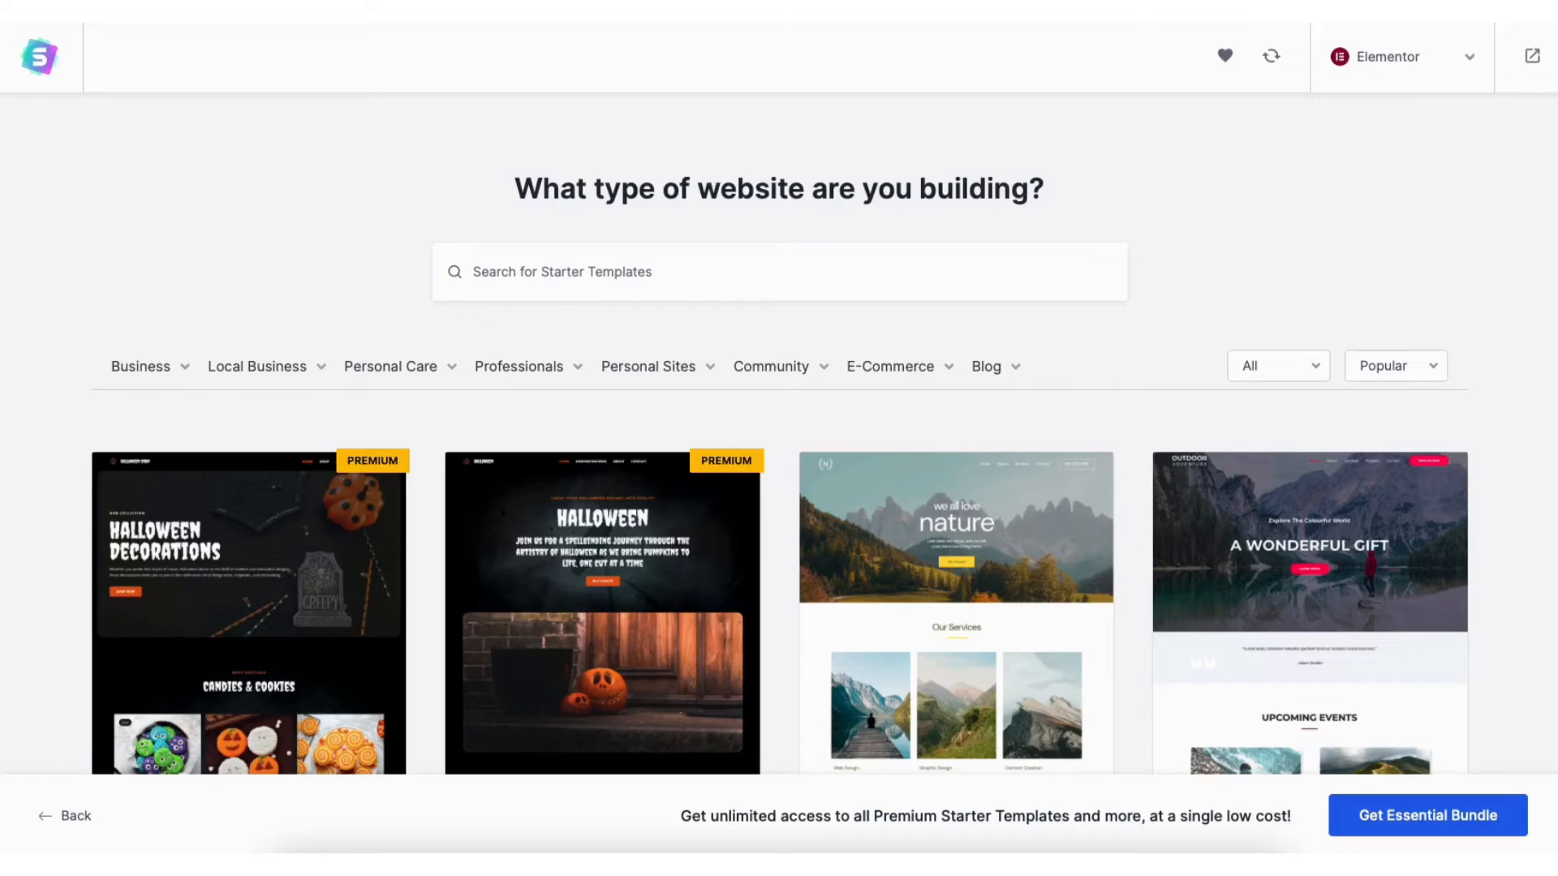
scroll(779, 438, down, 15)
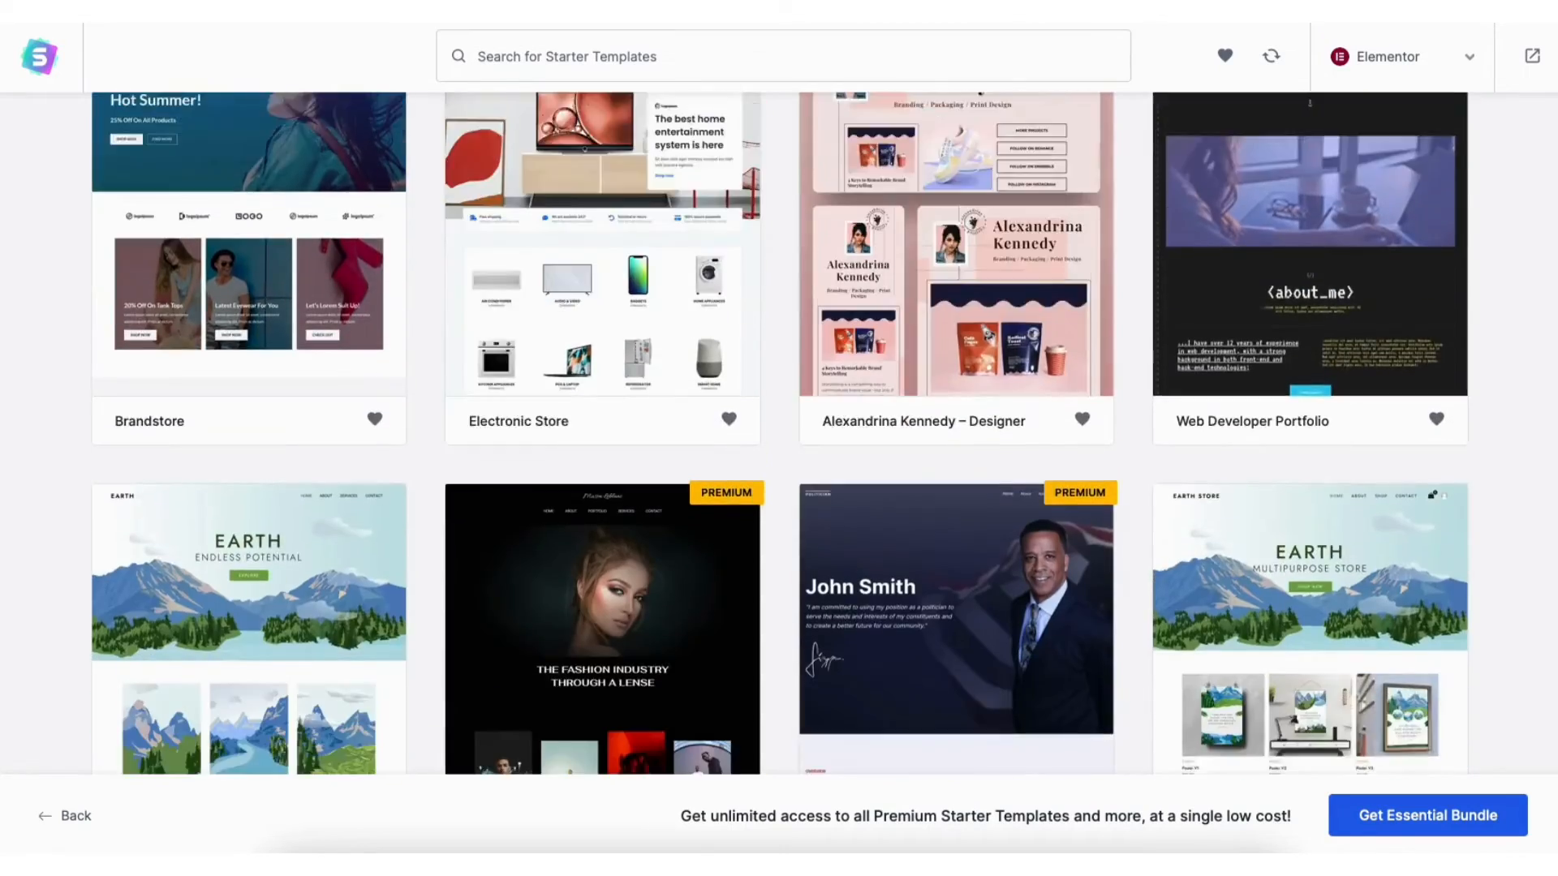
scroll(779, 438, down, 12)
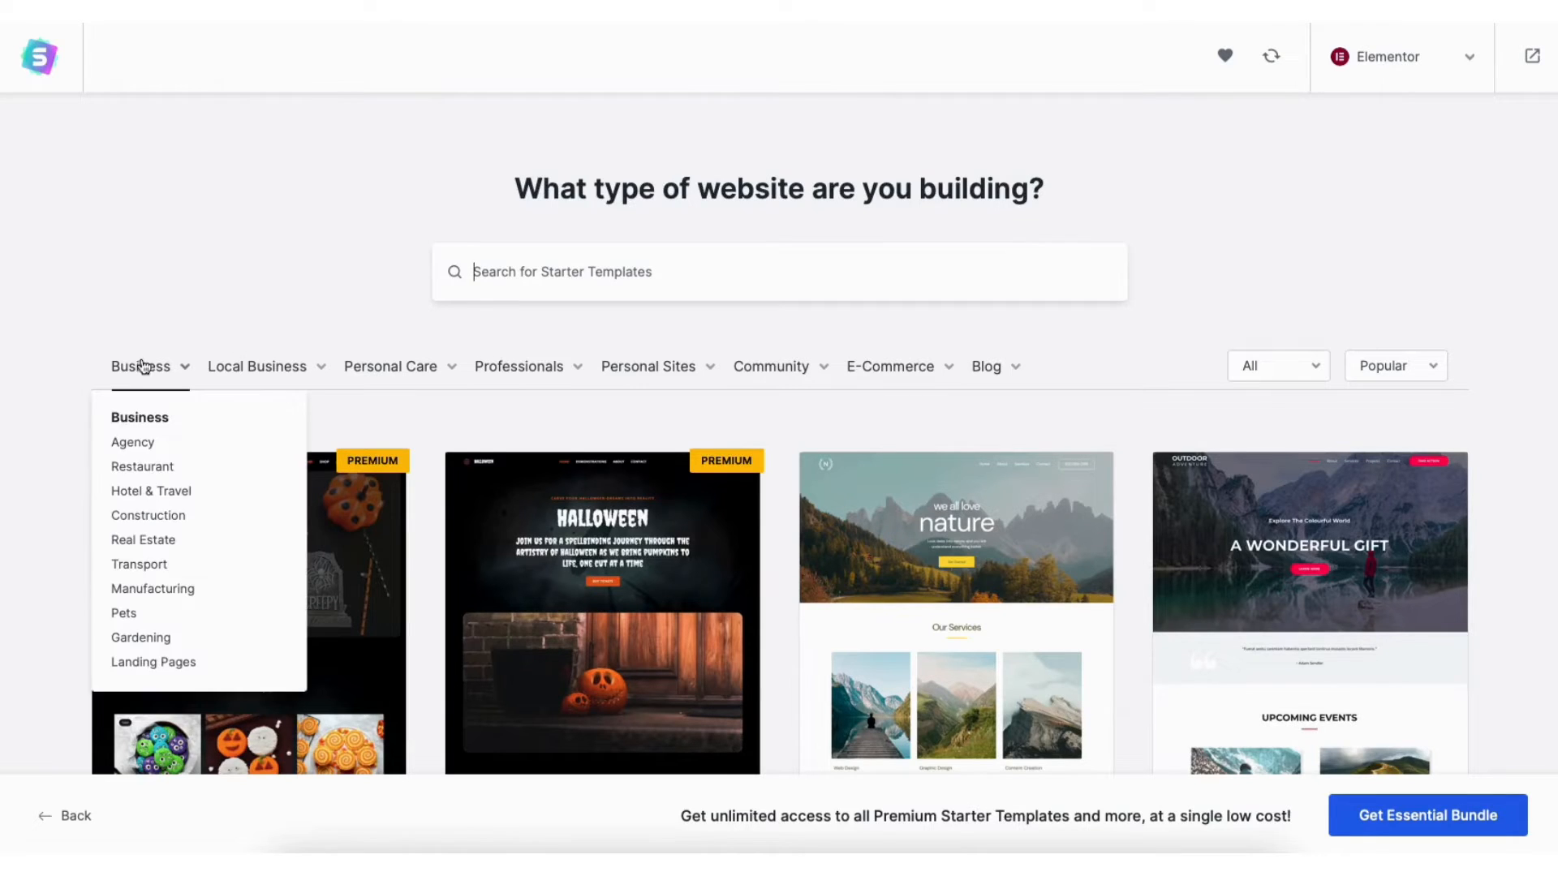
mouse_move(235, 370)
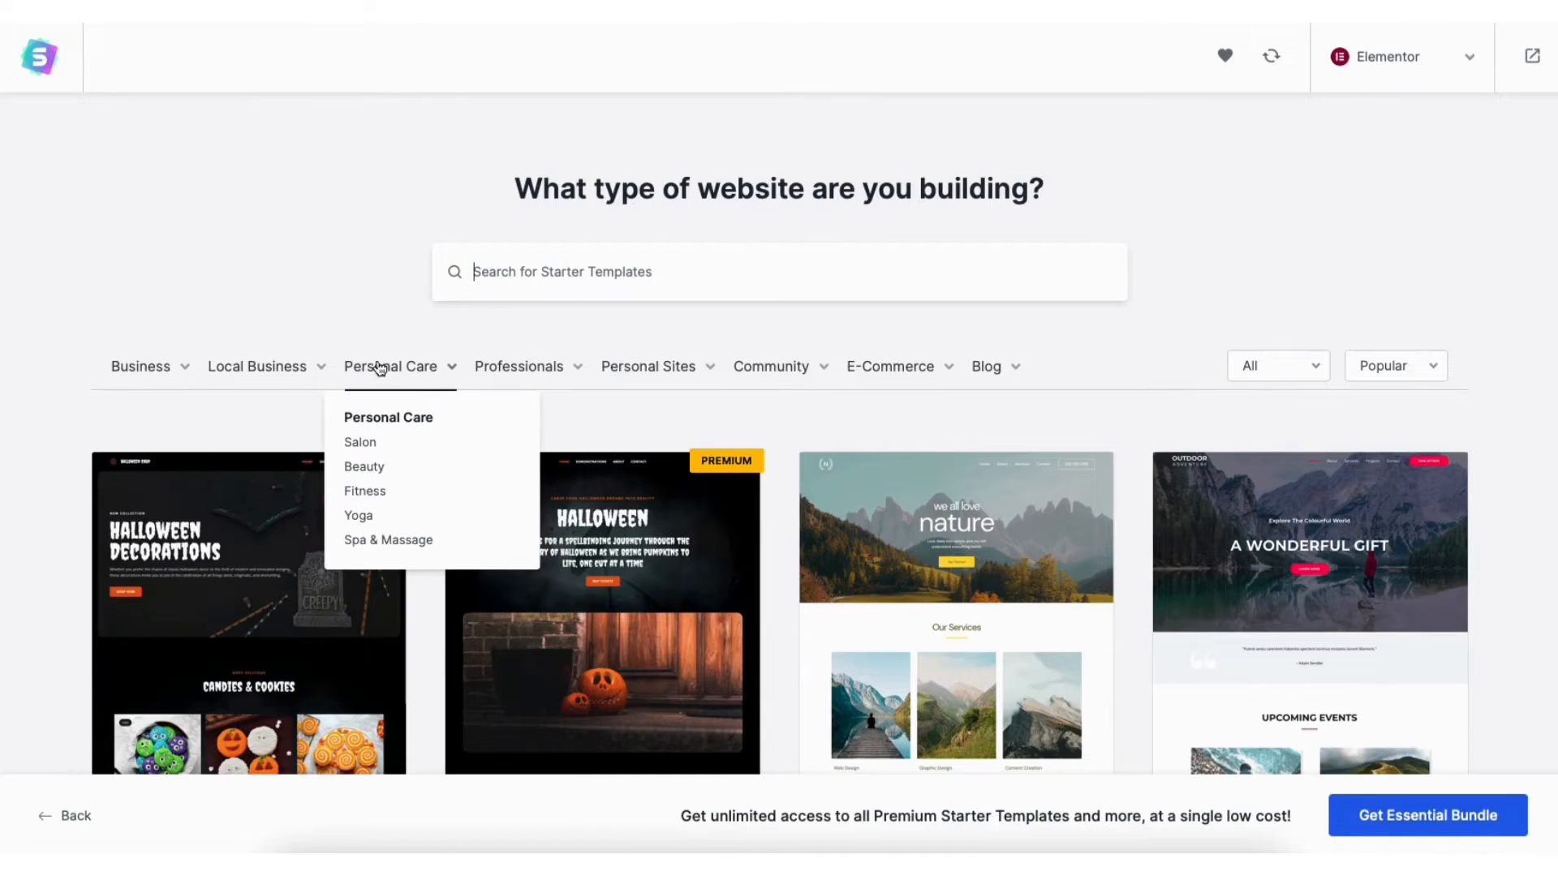
mouse_move(501, 367)
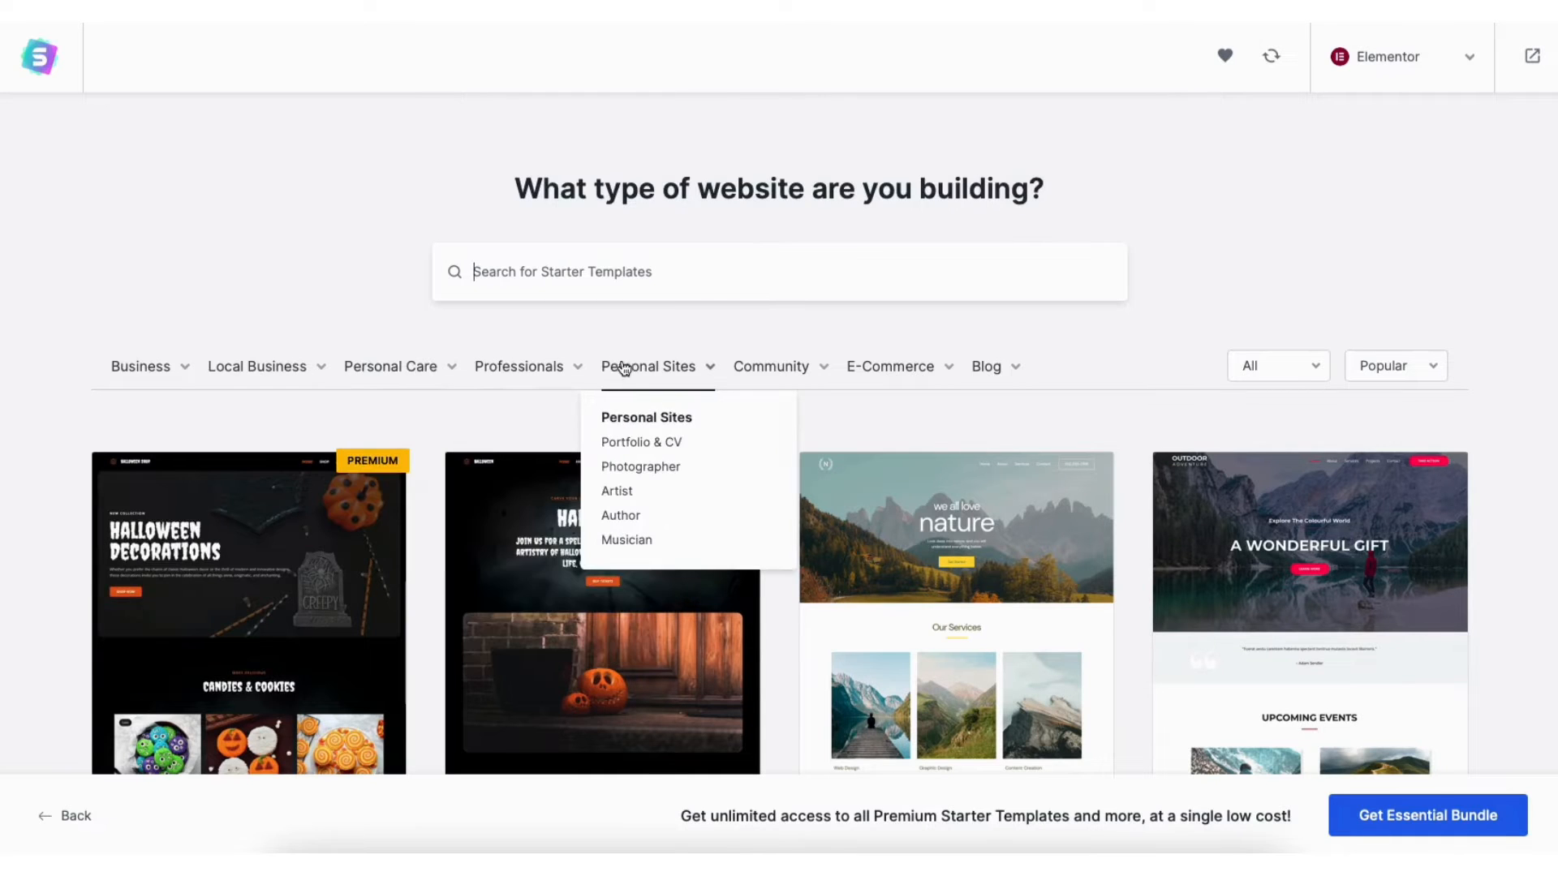
click(848, 586)
scroll(933, 438, down, 7)
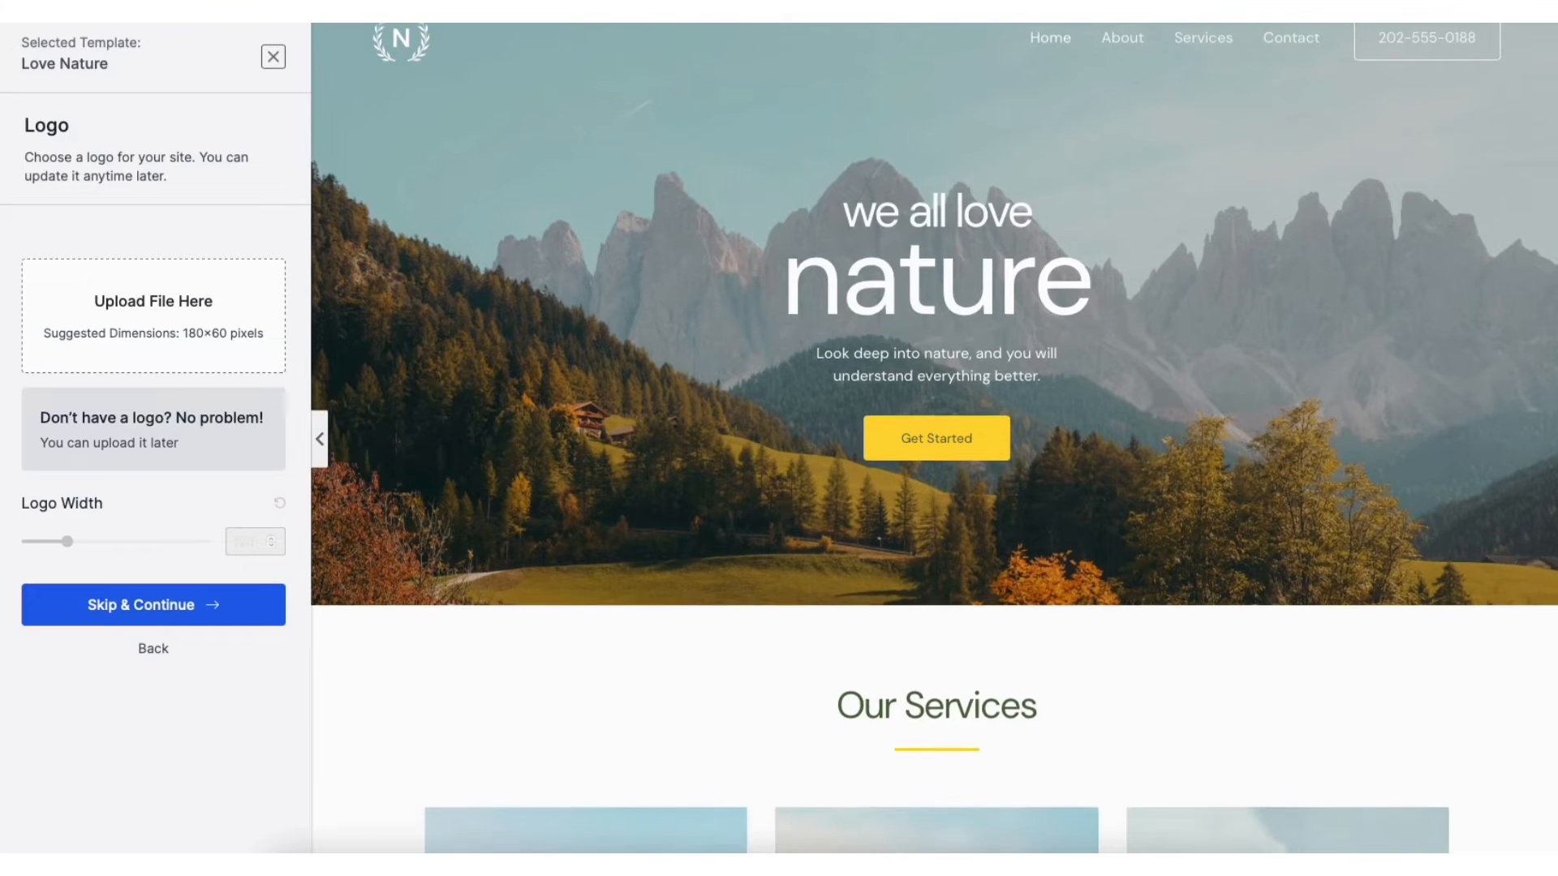
scroll(933, 438, down, 10)
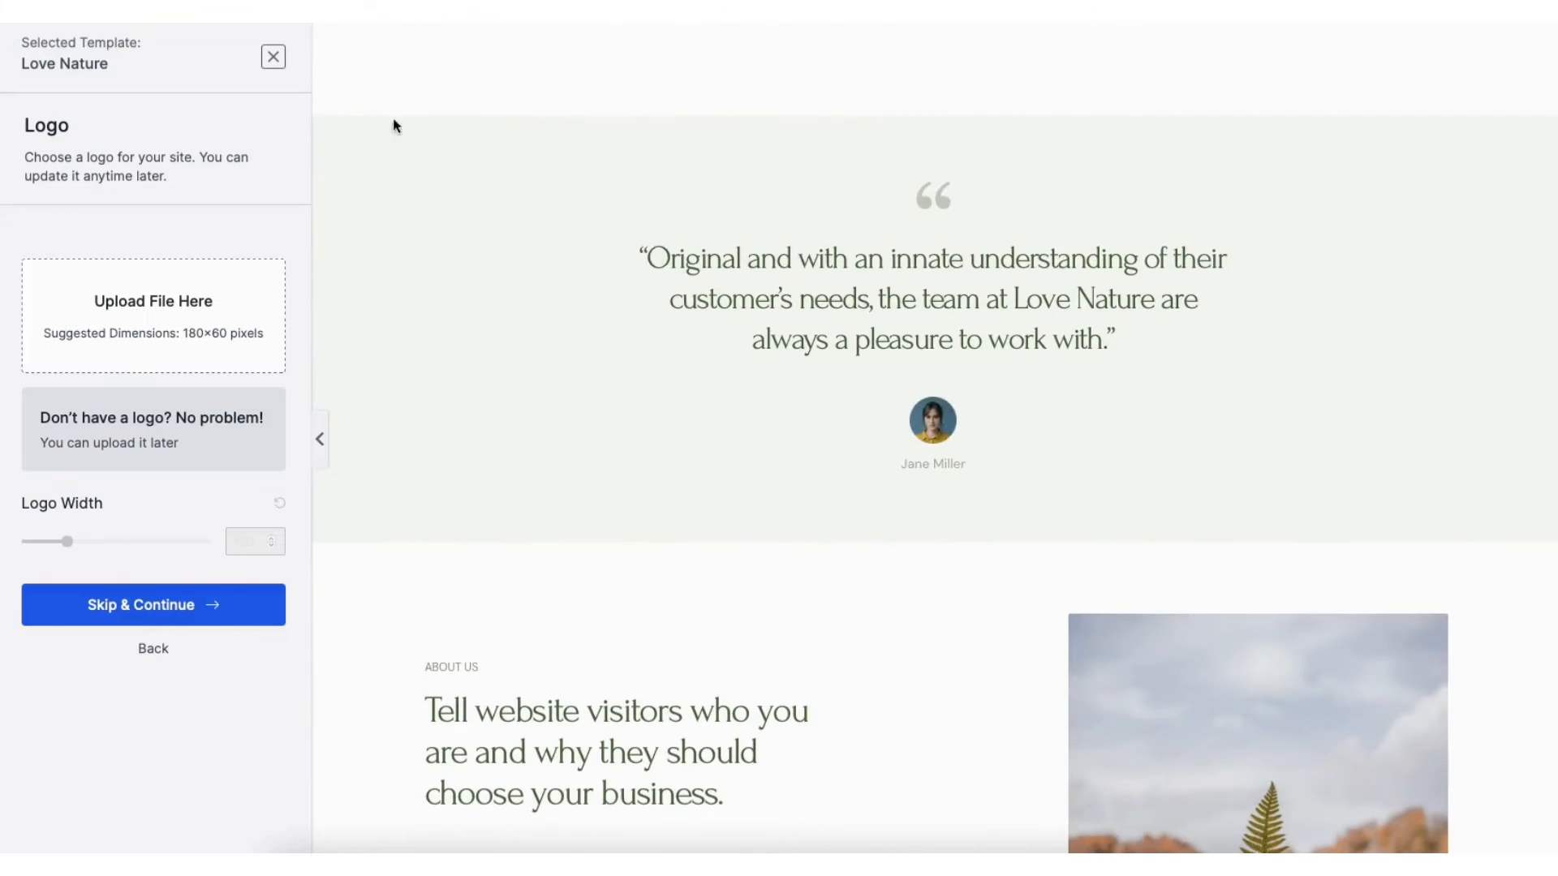
click(273, 58)
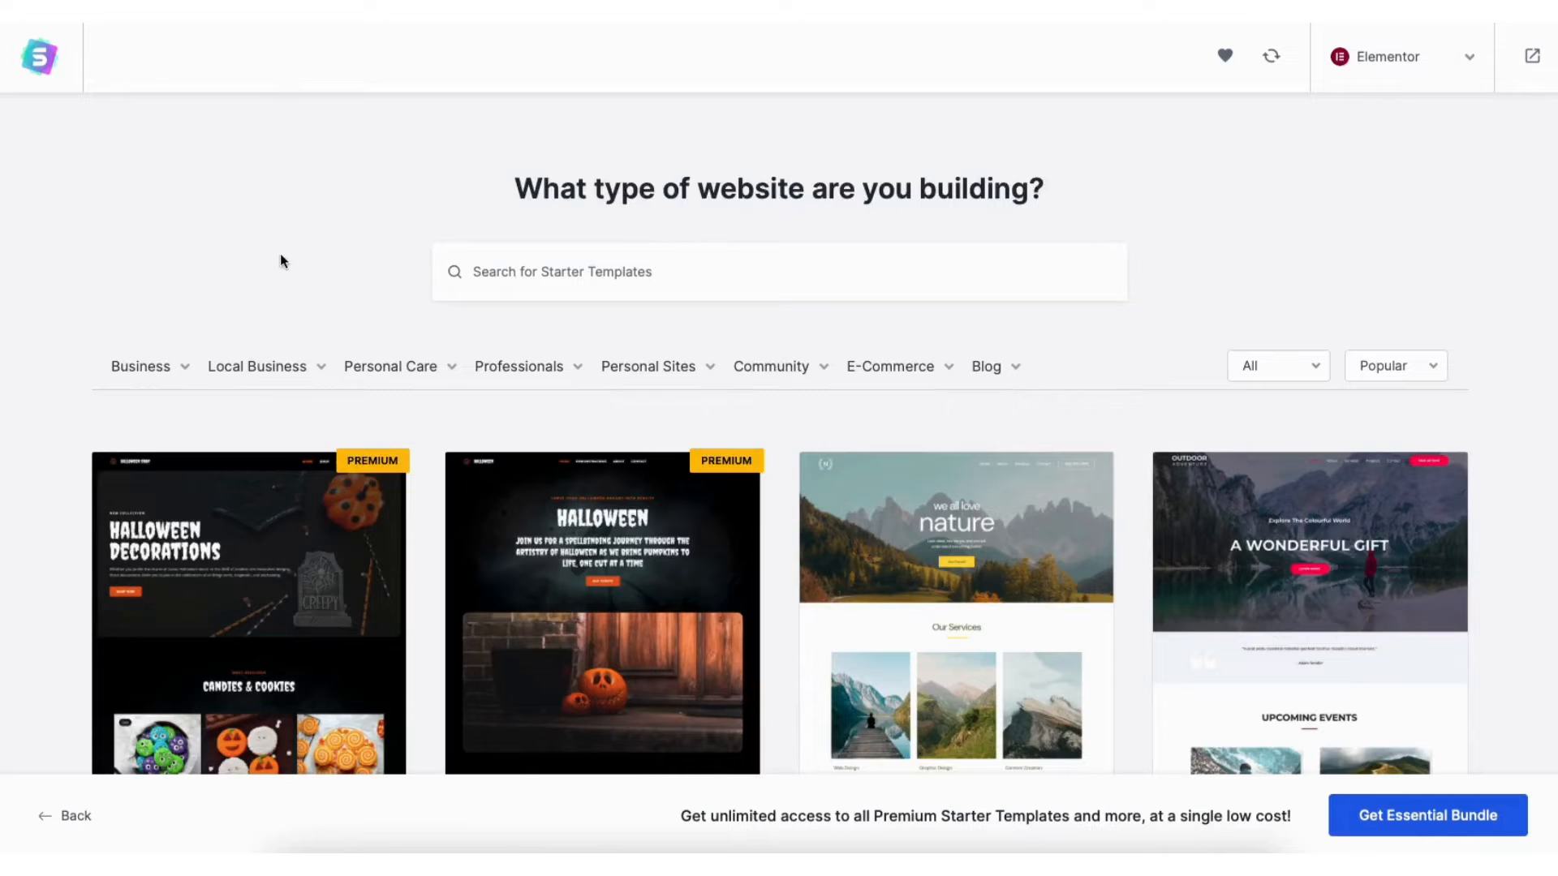
Filter Starter Templates to Local Business and choose the Plumber template
click(253, 367)
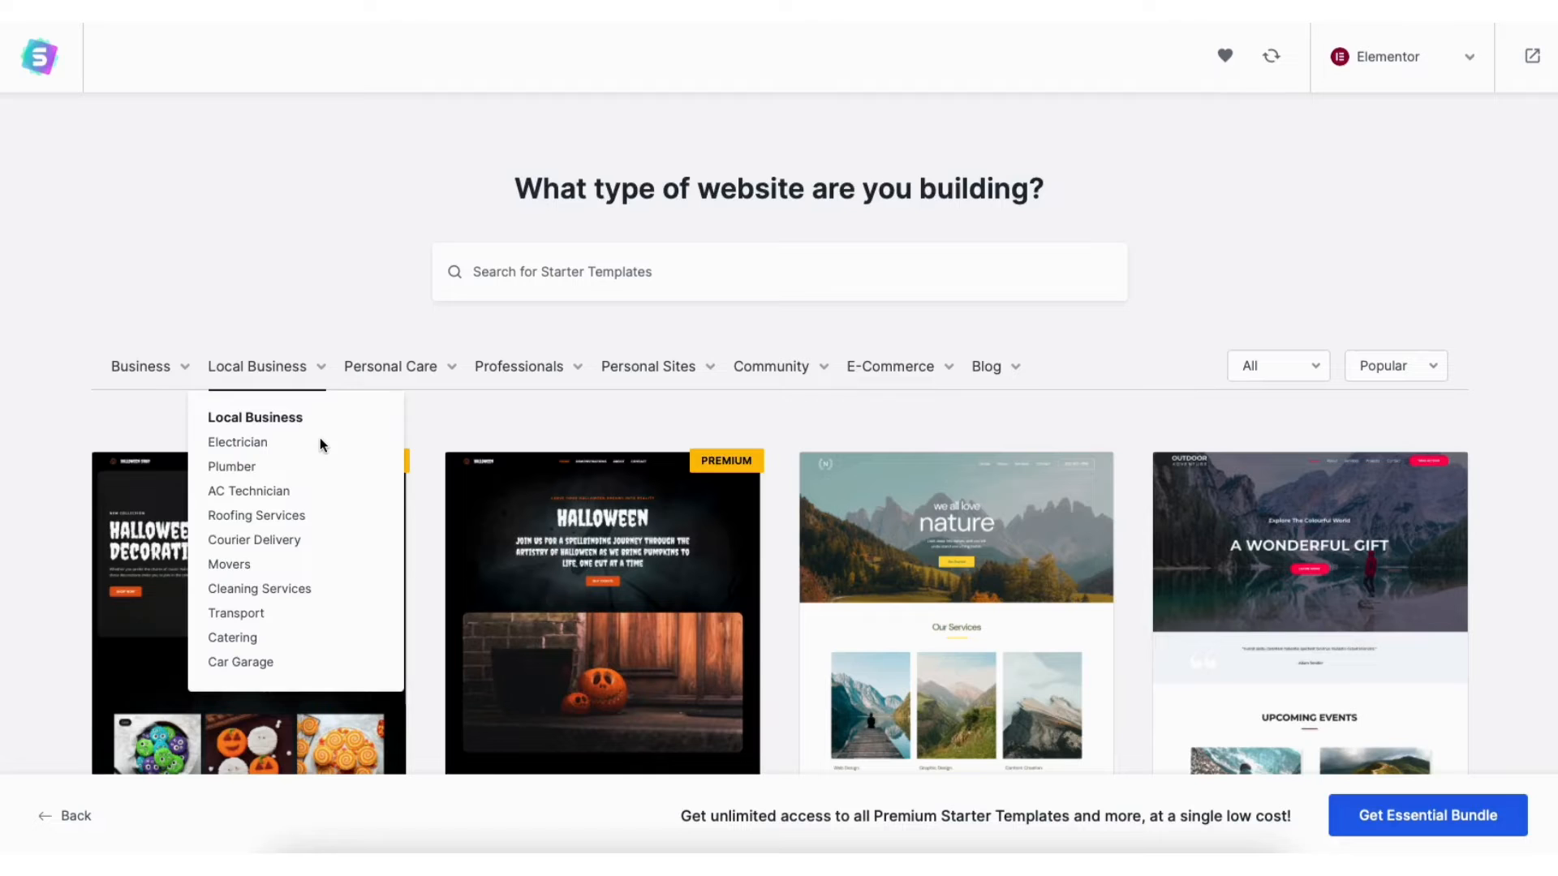
click(250, 367)
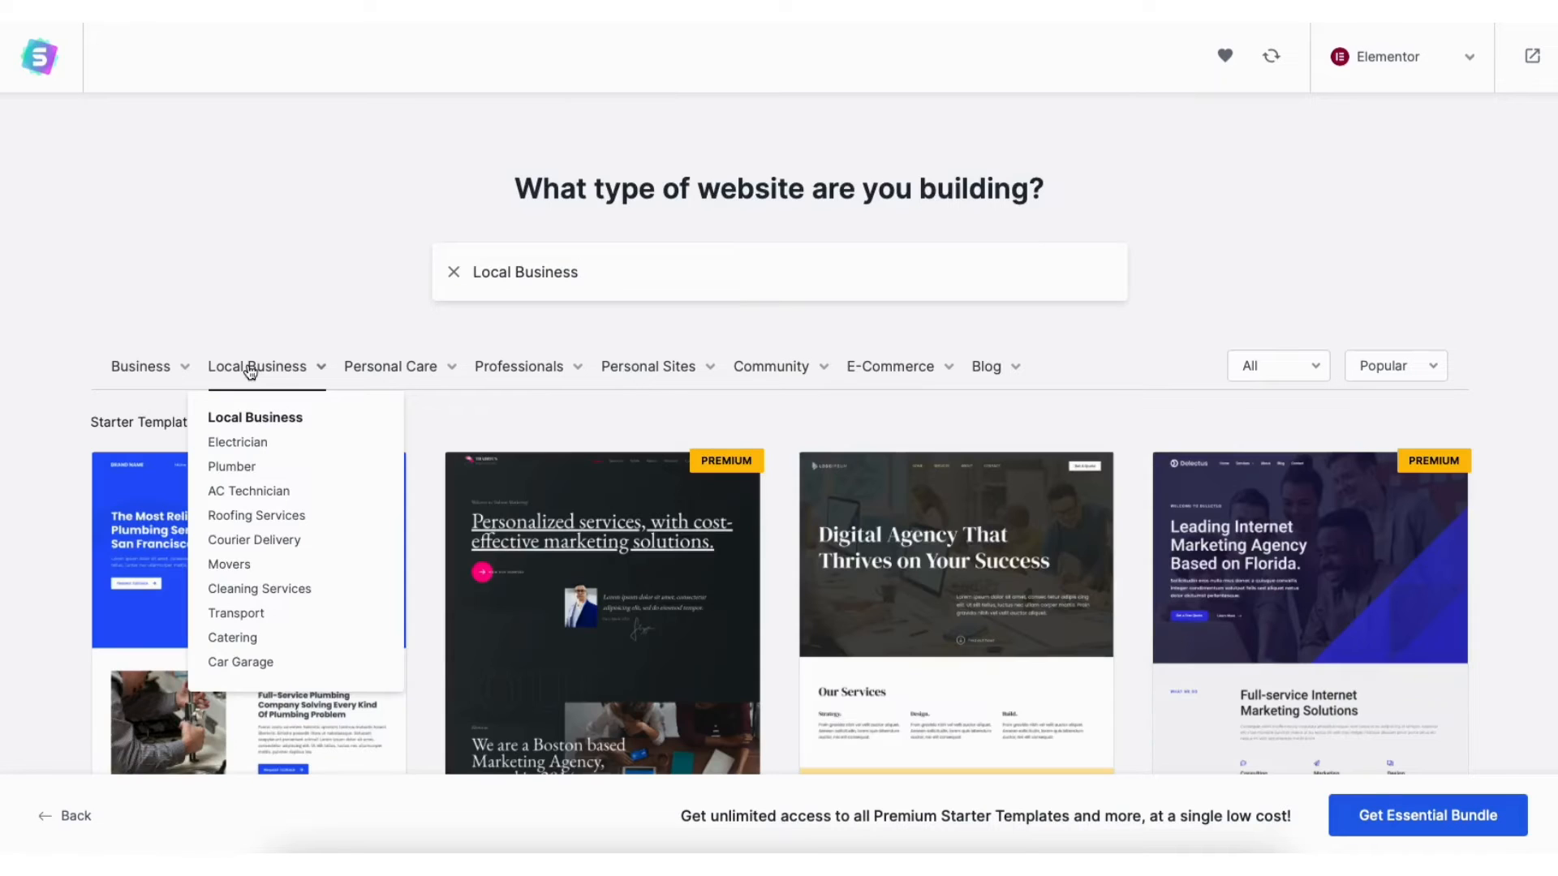
scroll(779, 438, down, 9)
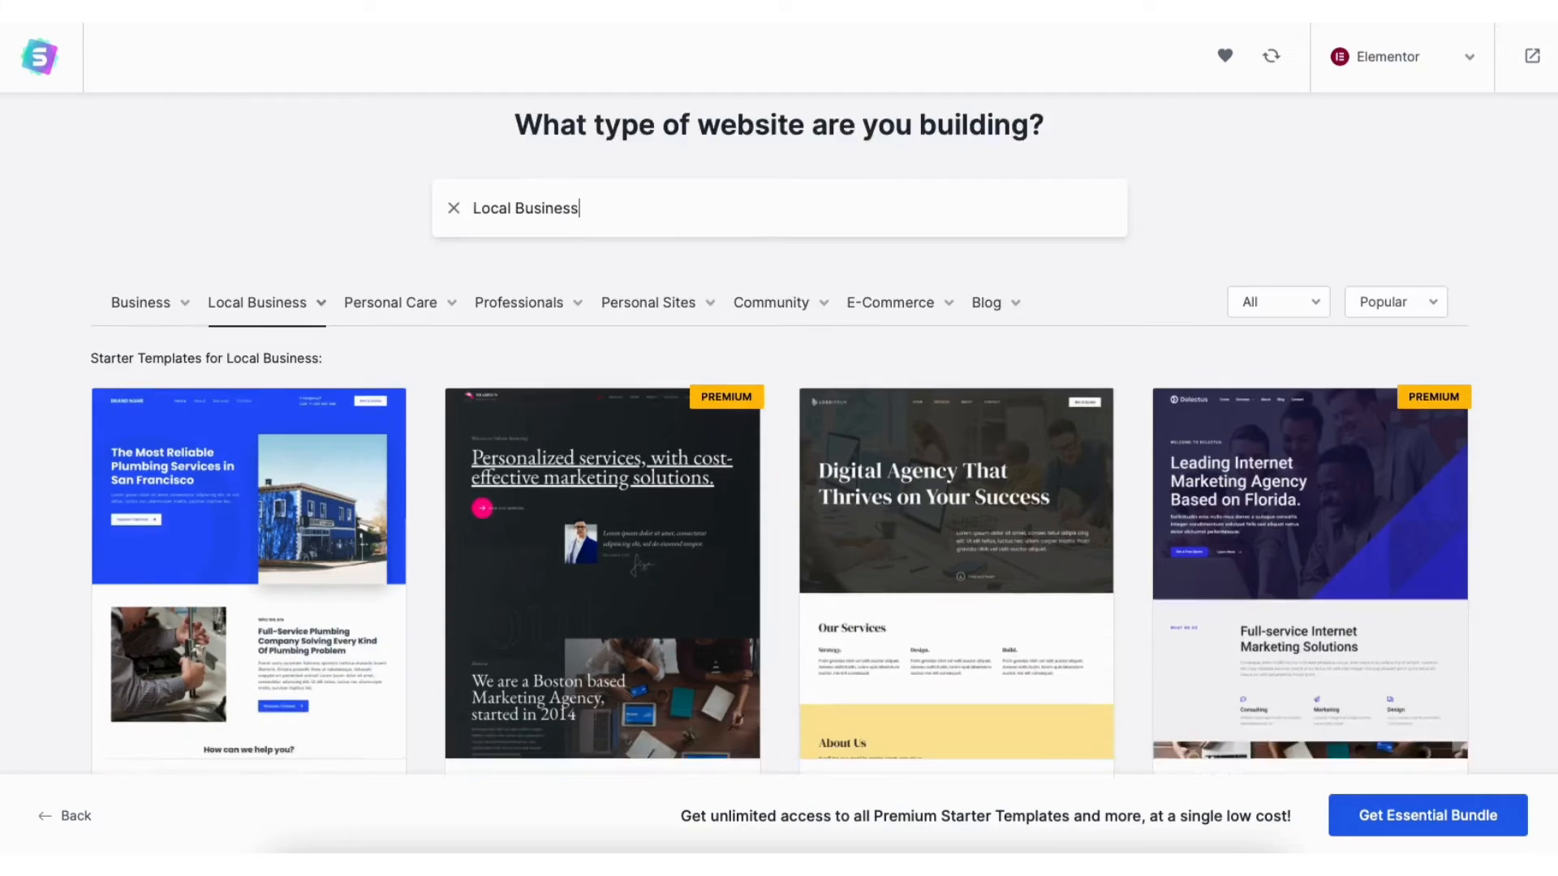
scroll(779, 438, down, 9)
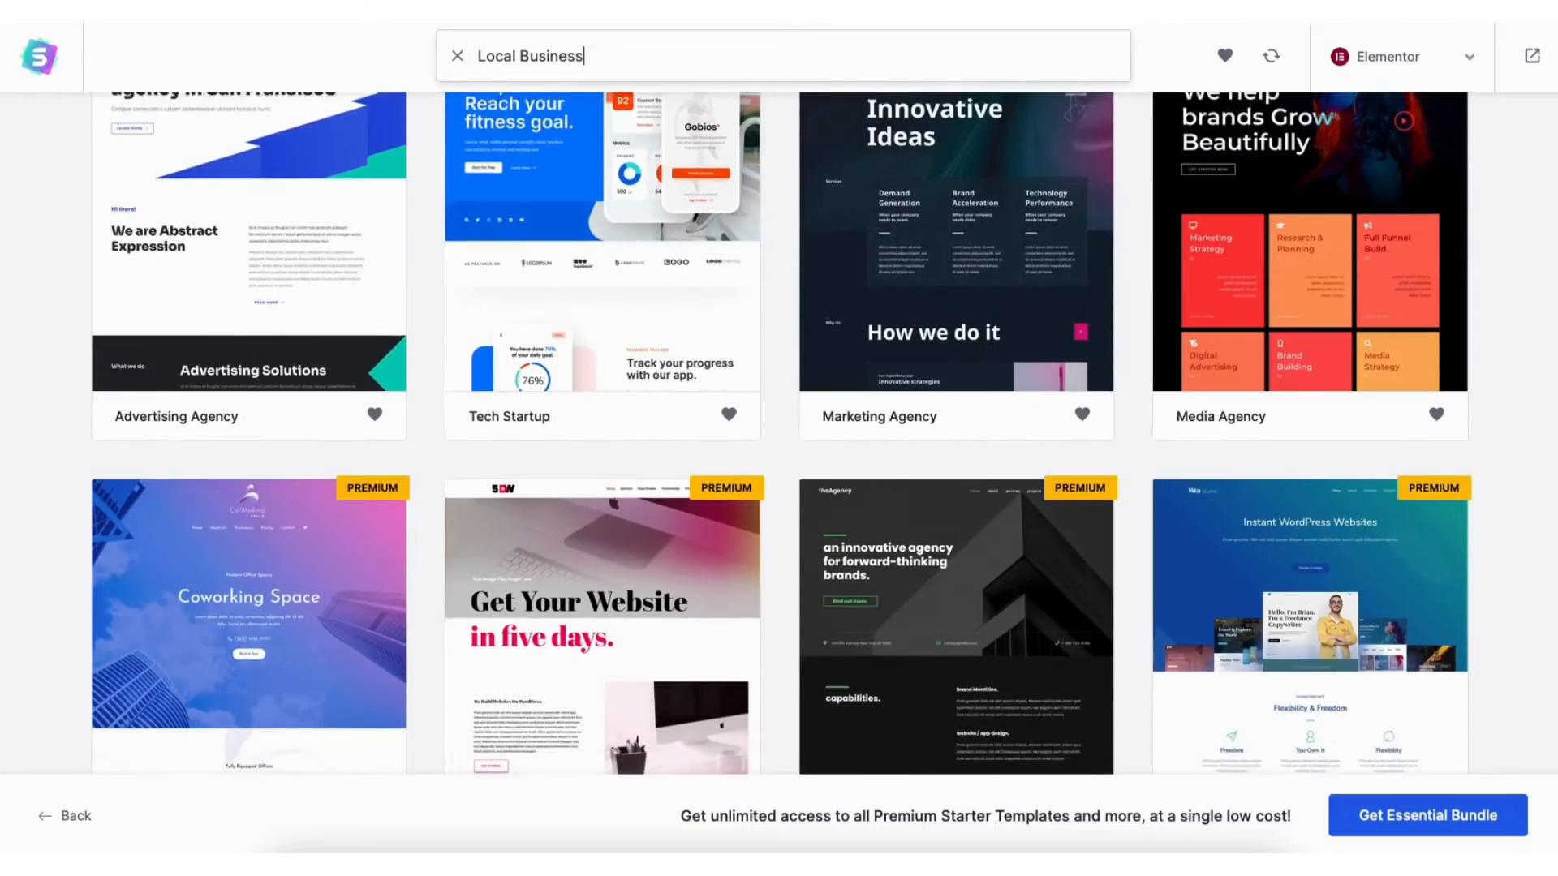
scroll(779, 439, down, 7)
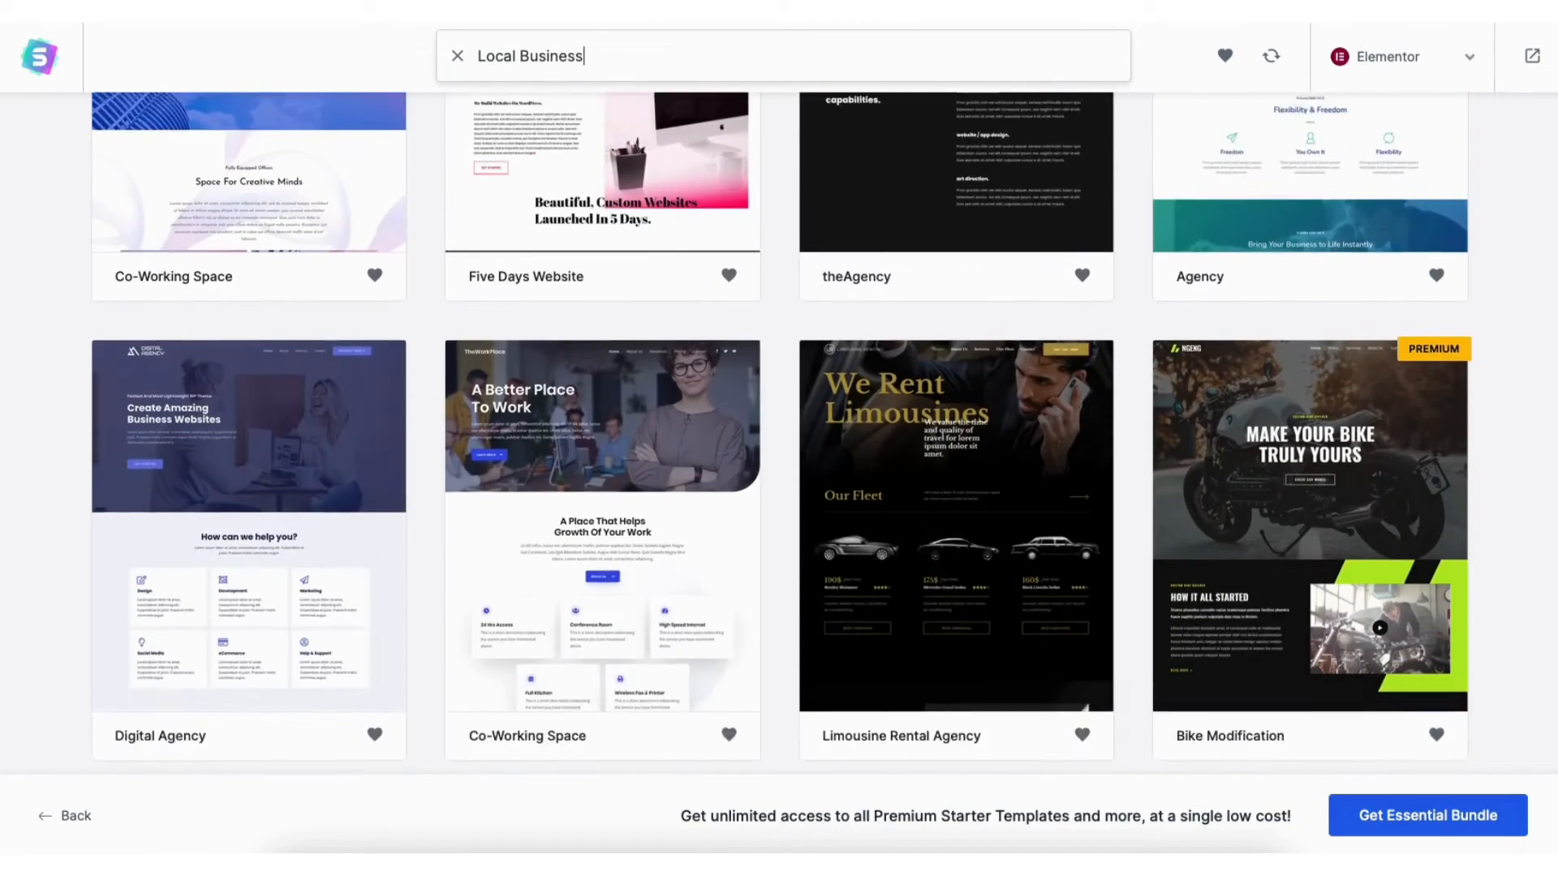
scroll(779, 438, down, 9)
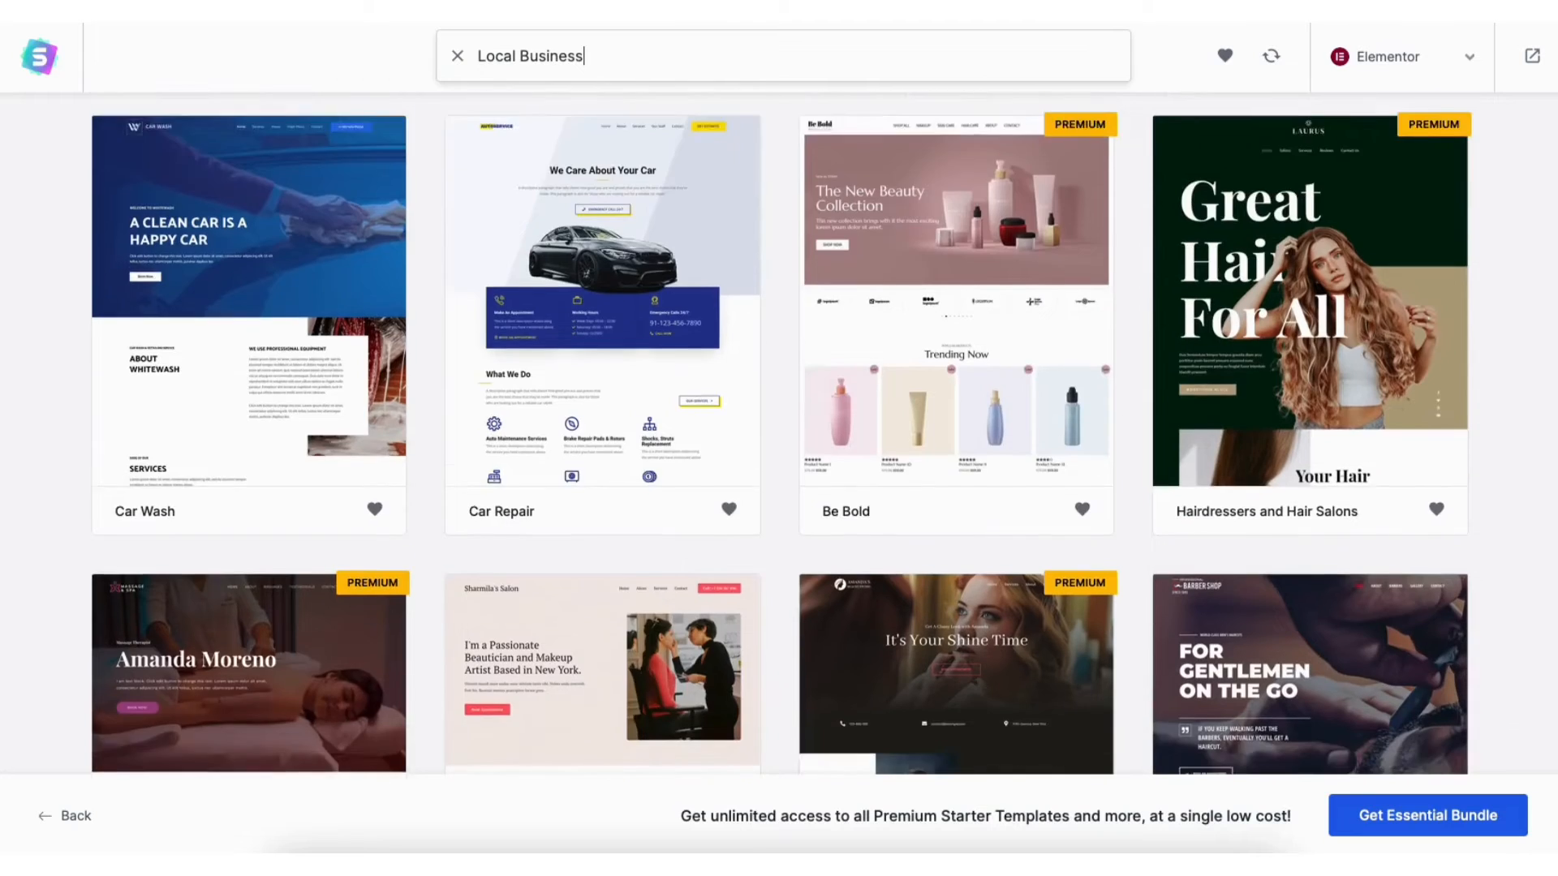
scroll(779, 438, down, 8)
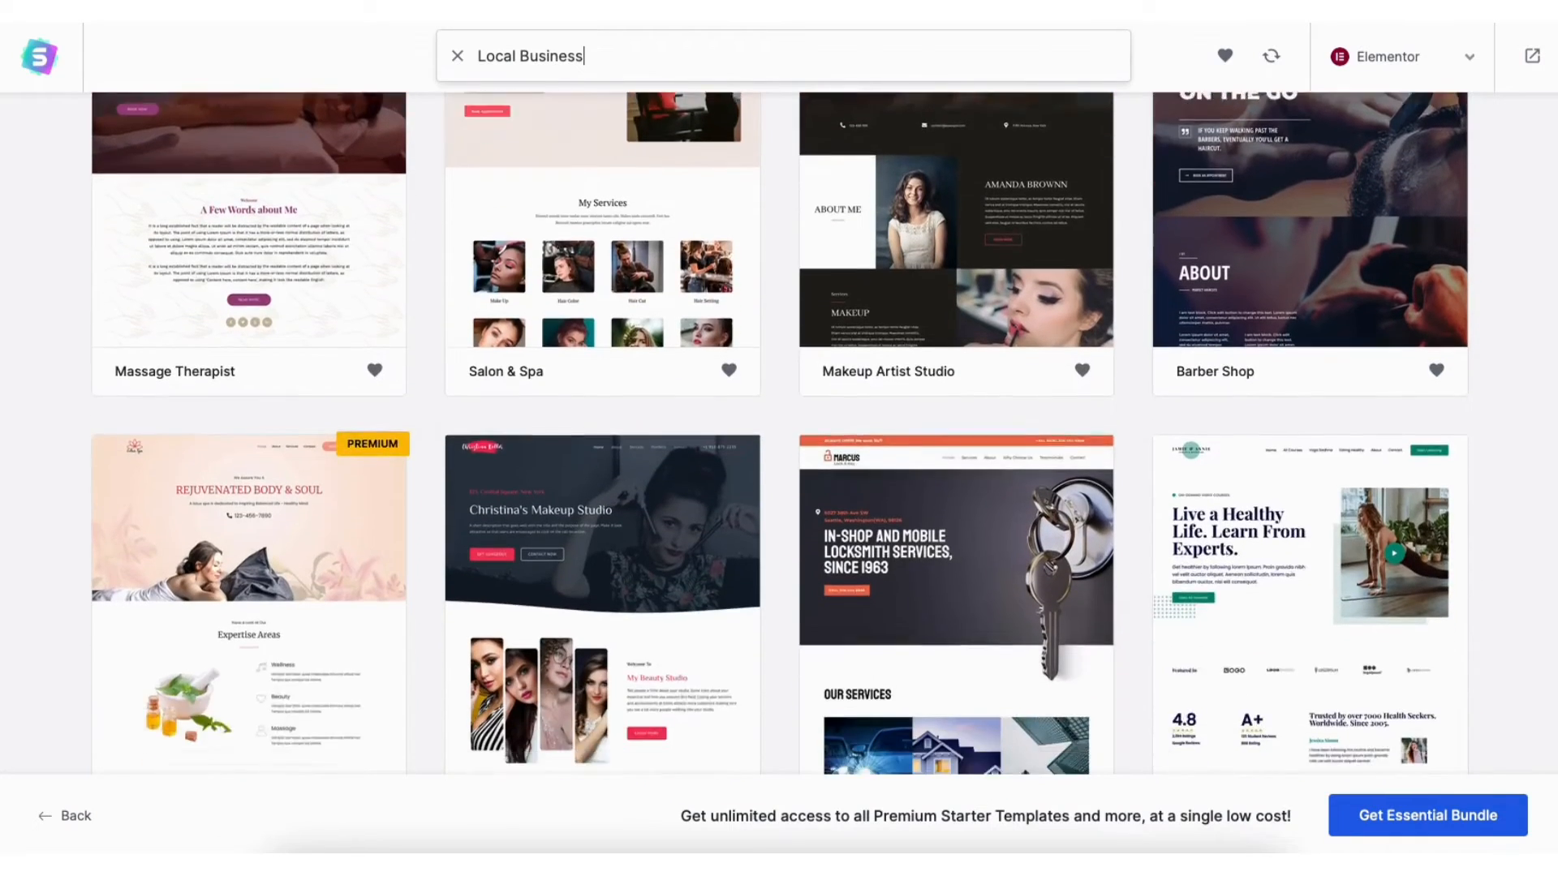
scroll(779, 438, down, 8)
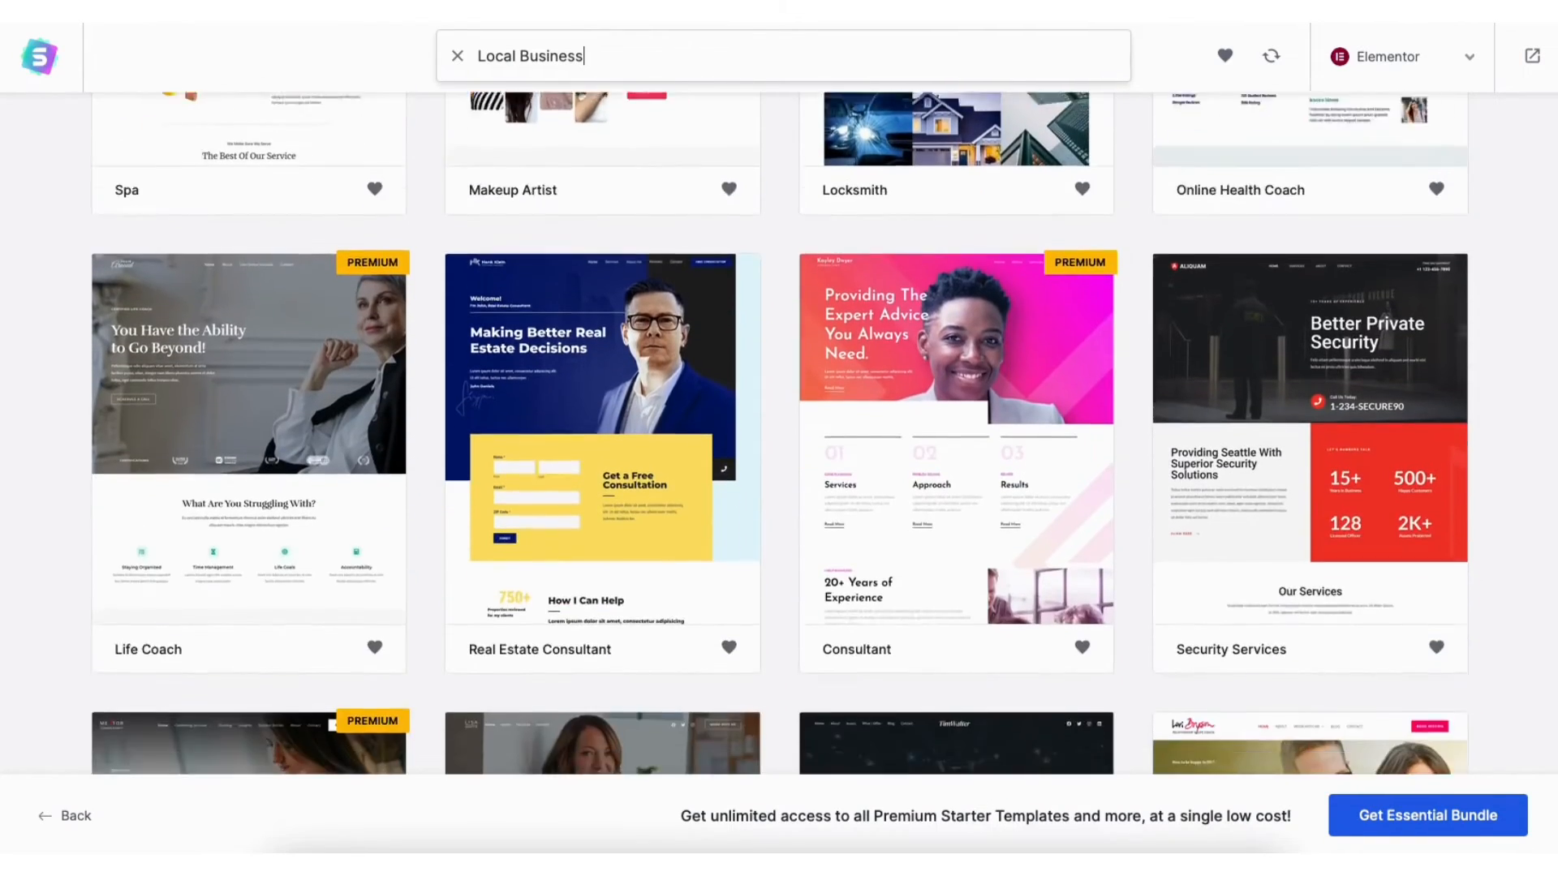
scroll(780, 438, down, 4)
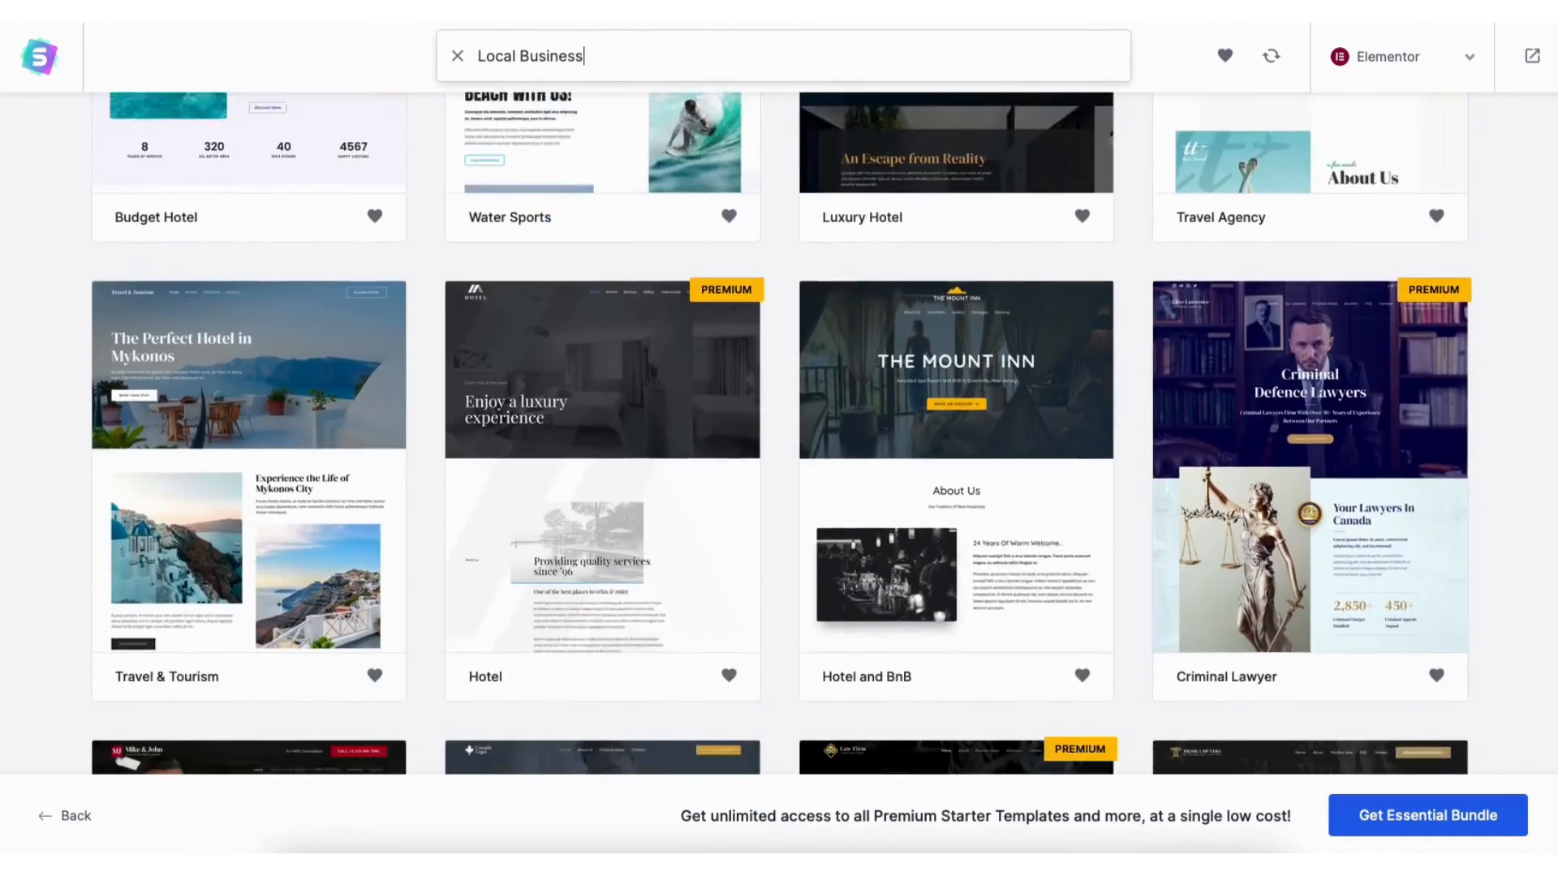
scroll(779, 431, down, 10)
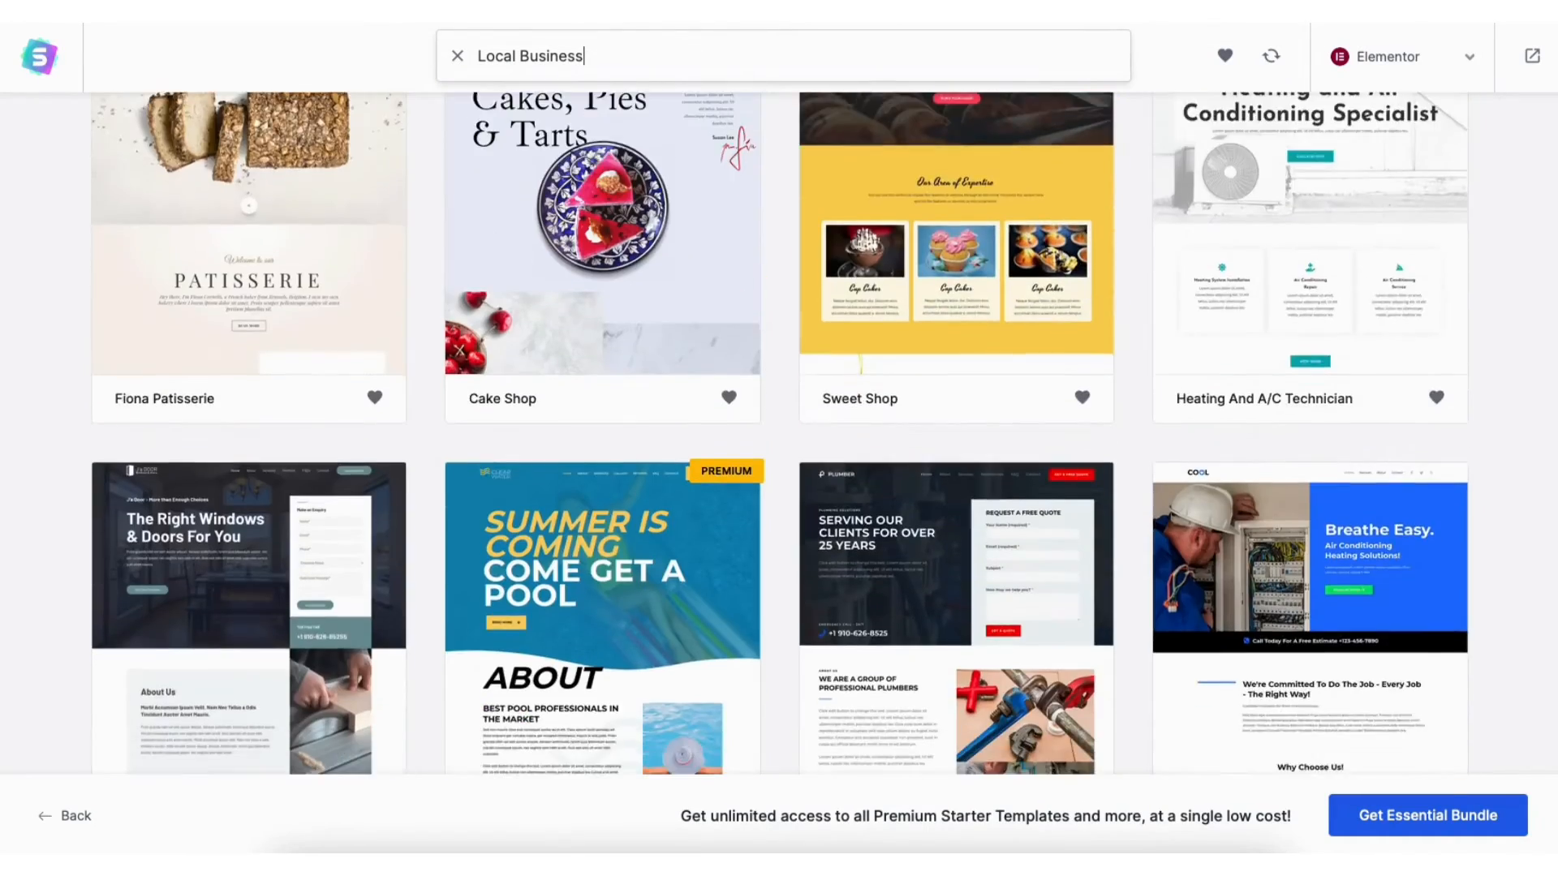
scroll(779, 431, down, 2)
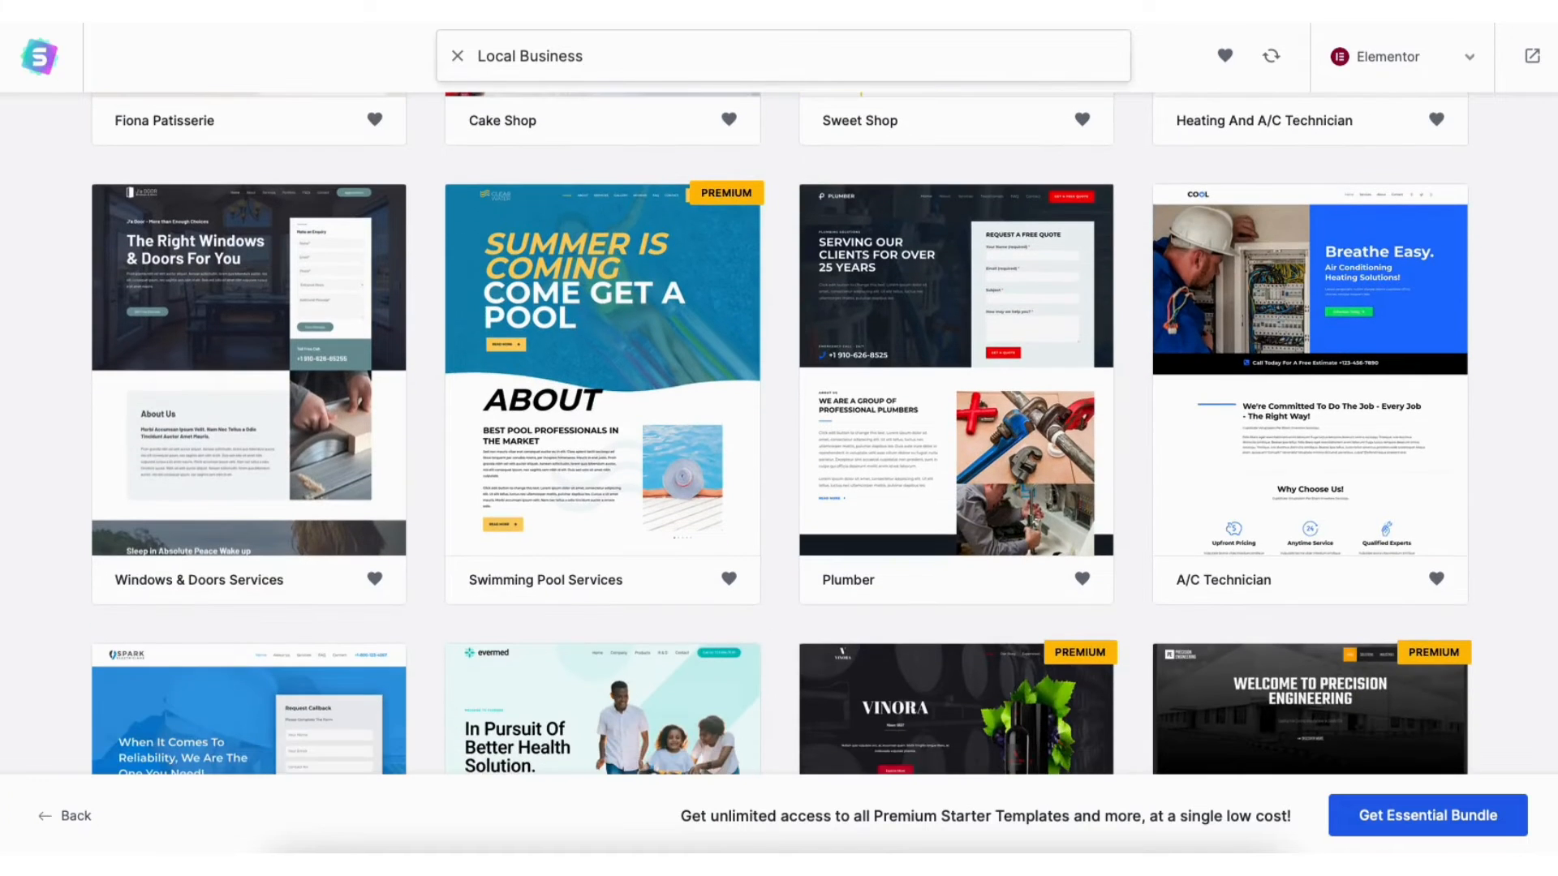
click(946, 374)
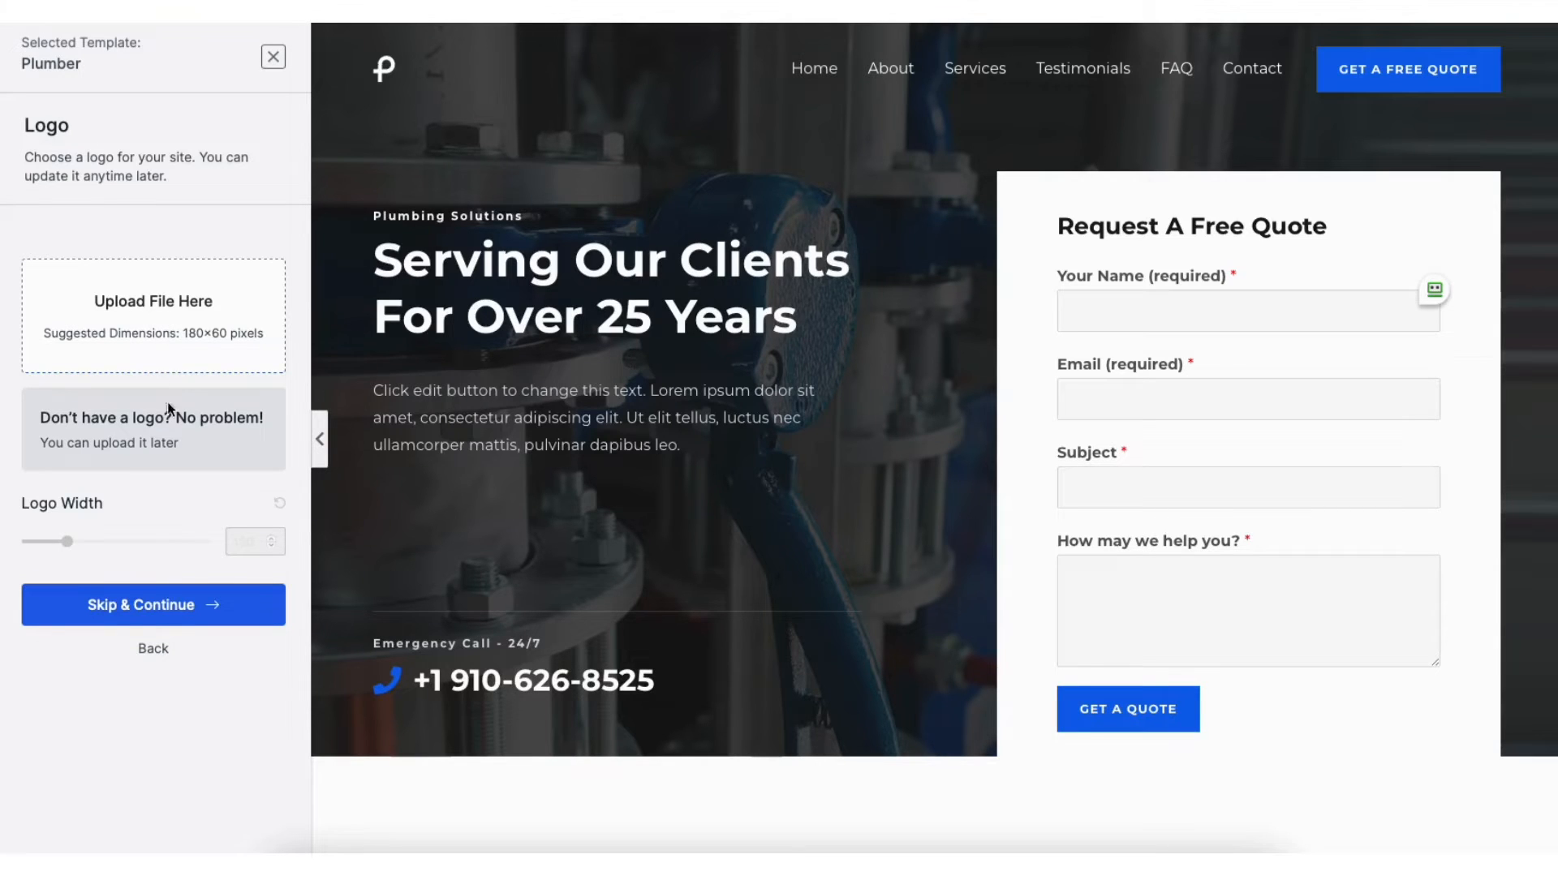
Skip the logo, apply the light-blue colour palette, and continue to the final step
click(164, 605)
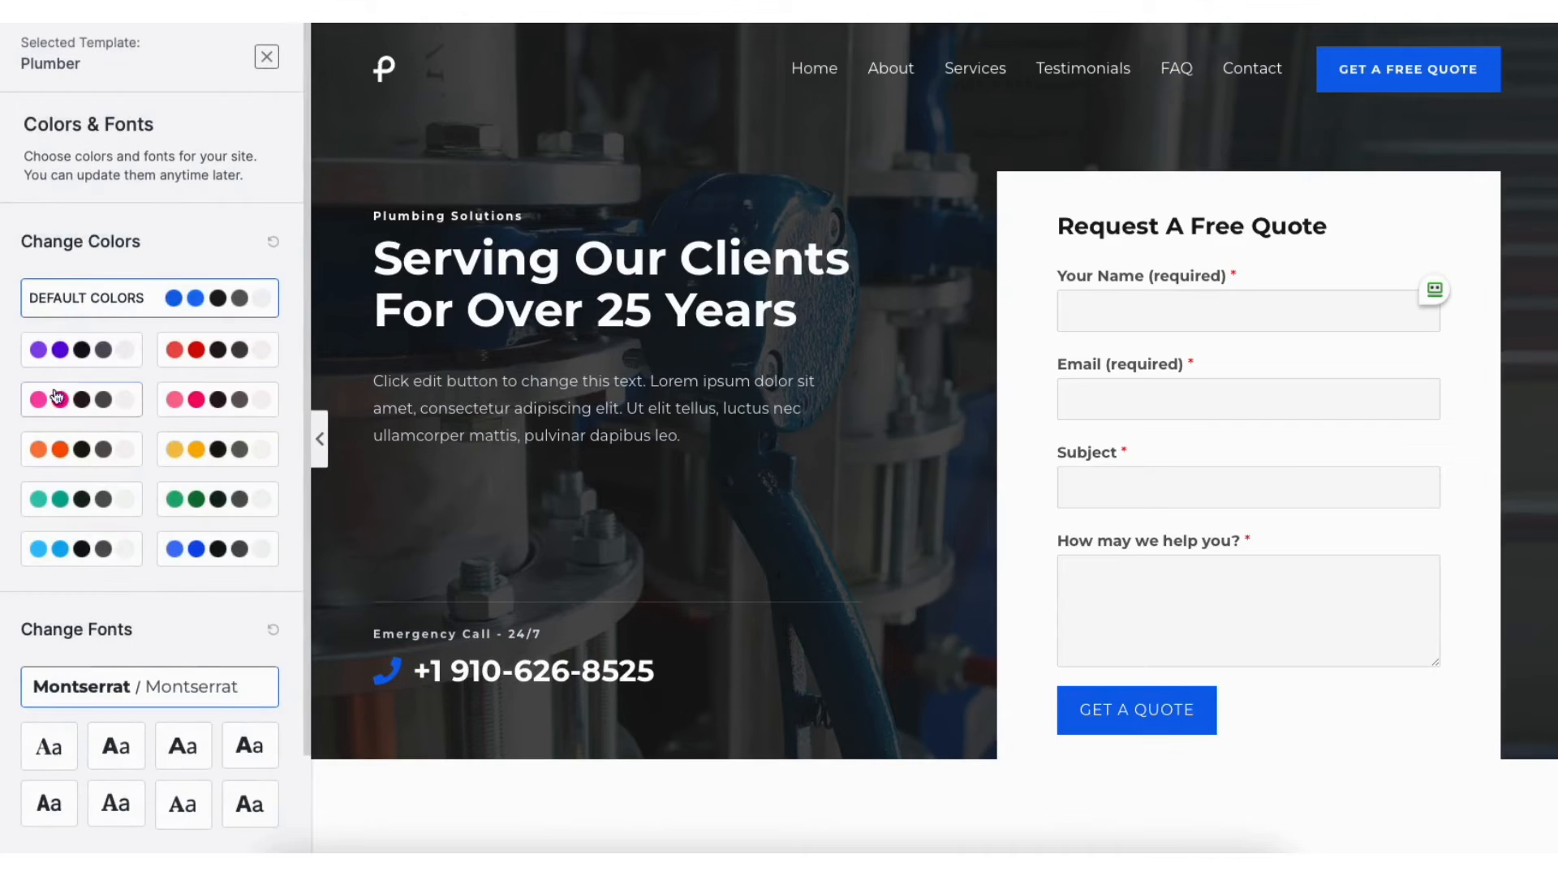
click(97, 354)
click(202, 358)
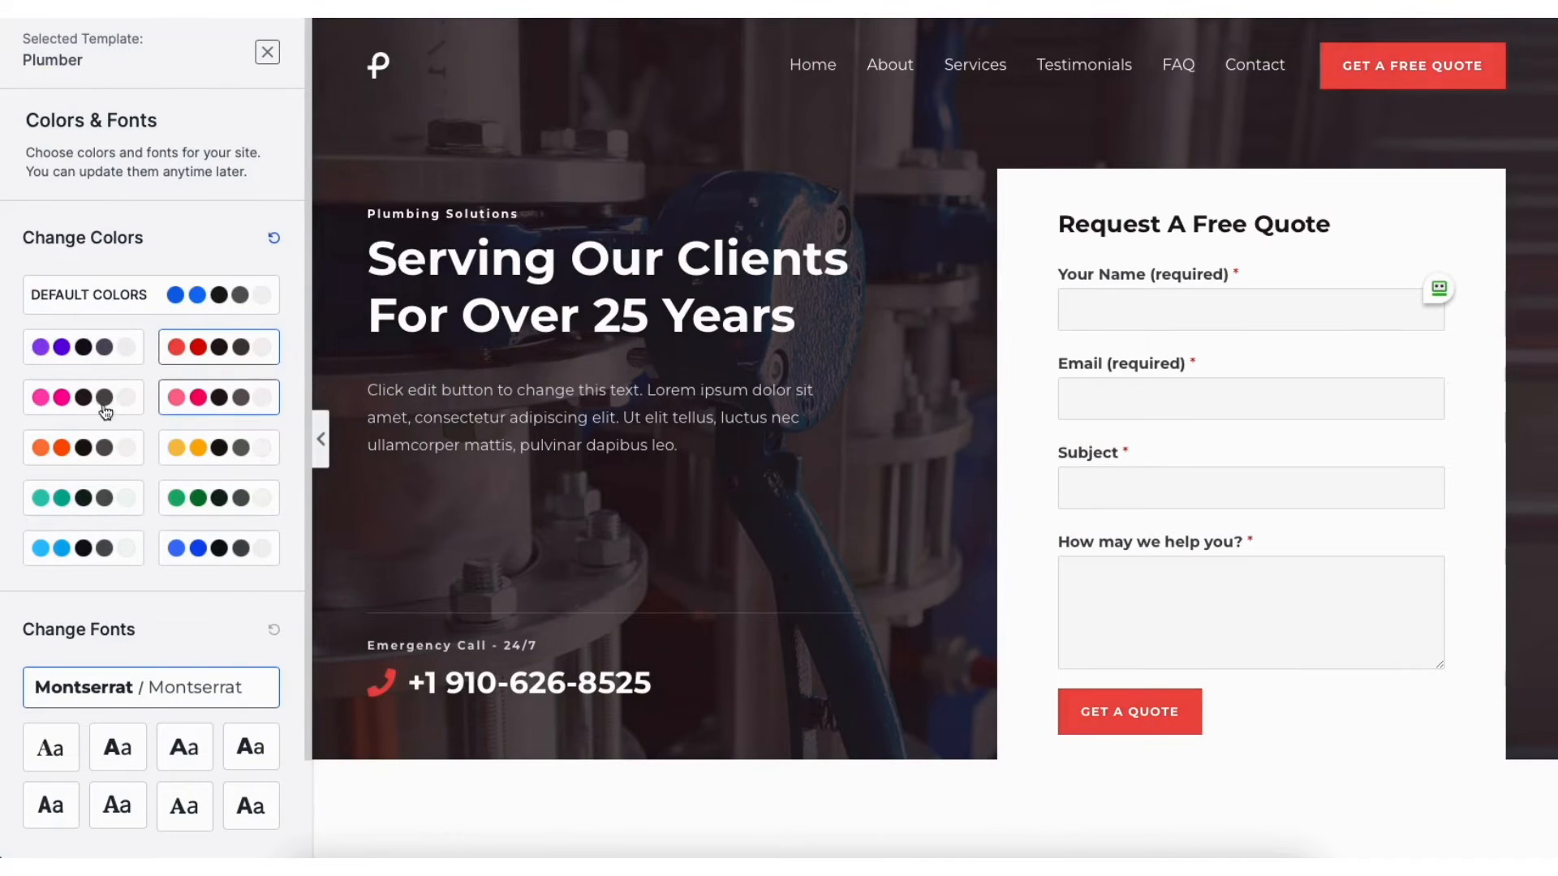
click(91, 414)
click(81, 447)
click(215, 447)
click(217, 498)
click(104, 504)
click(221, 548)
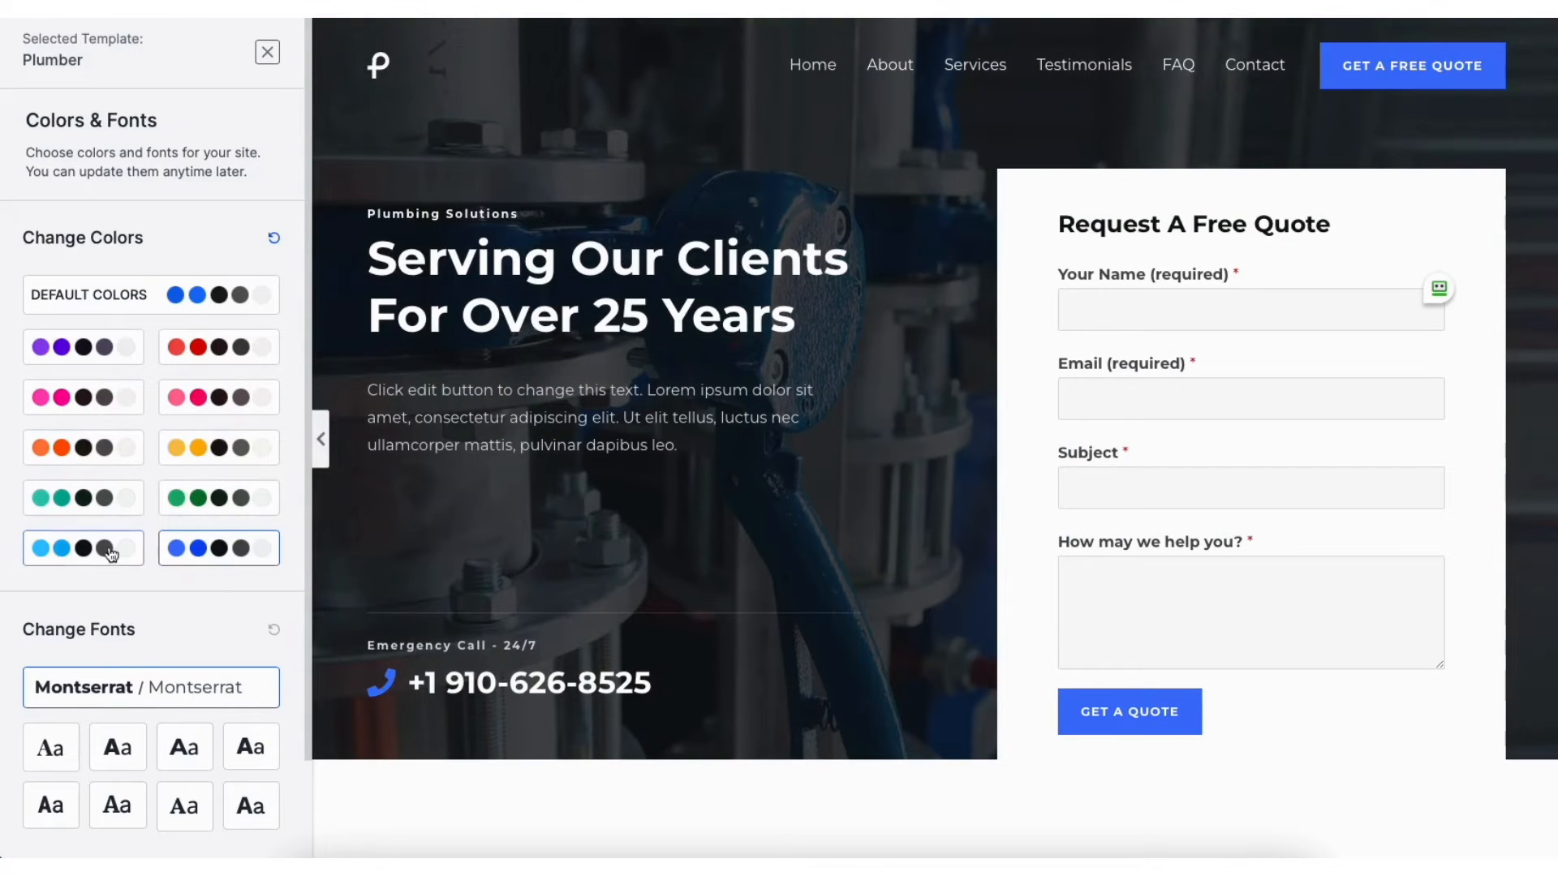
click(96, 552)
scroll(308, 458, down, 3)
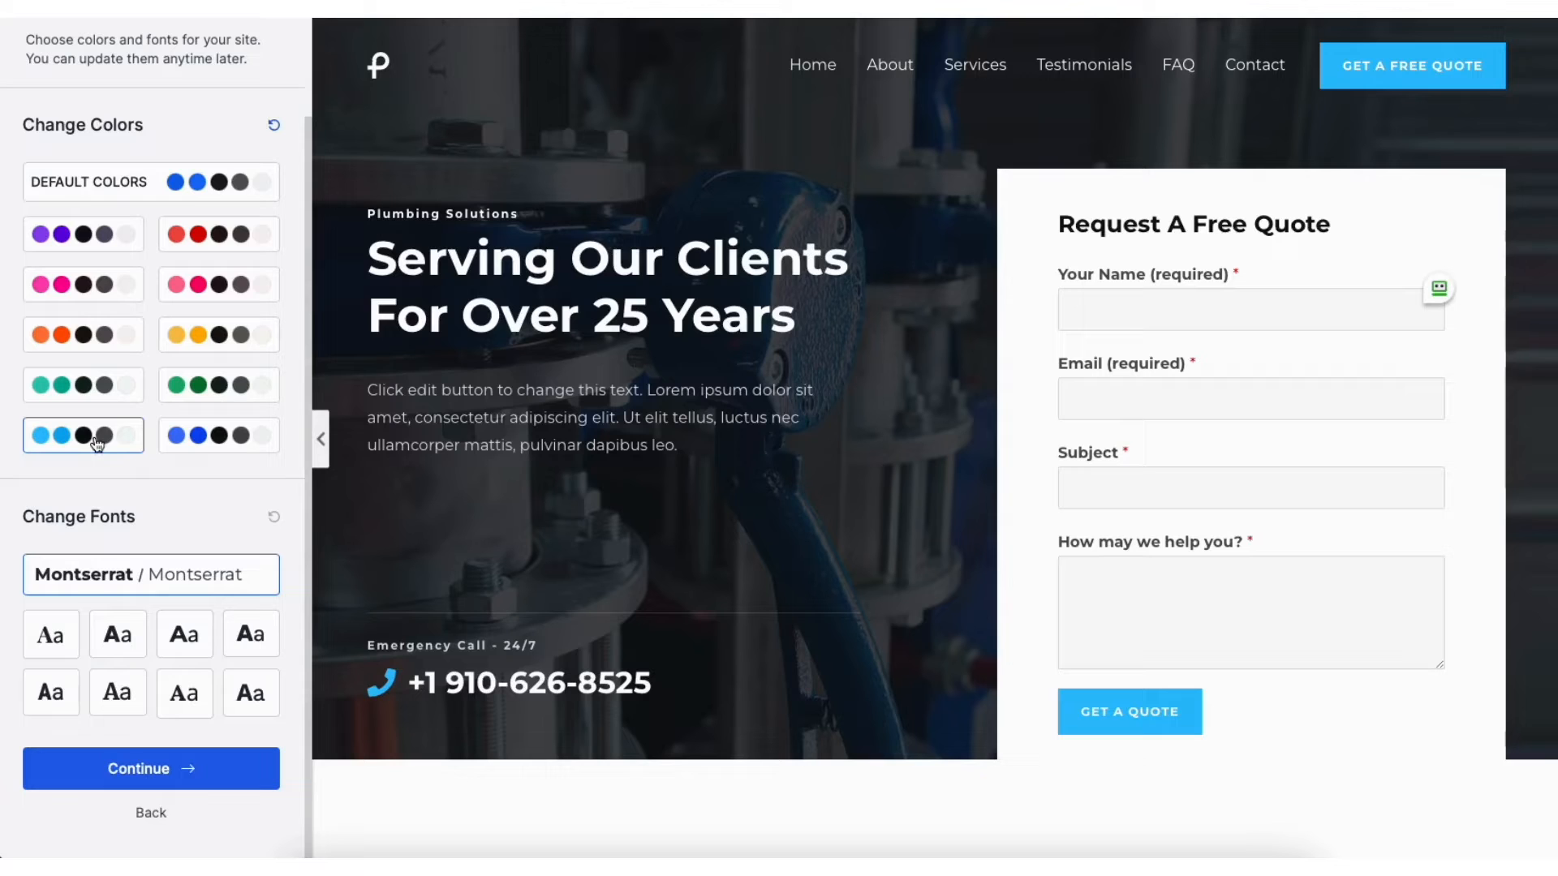
click(152, 771)
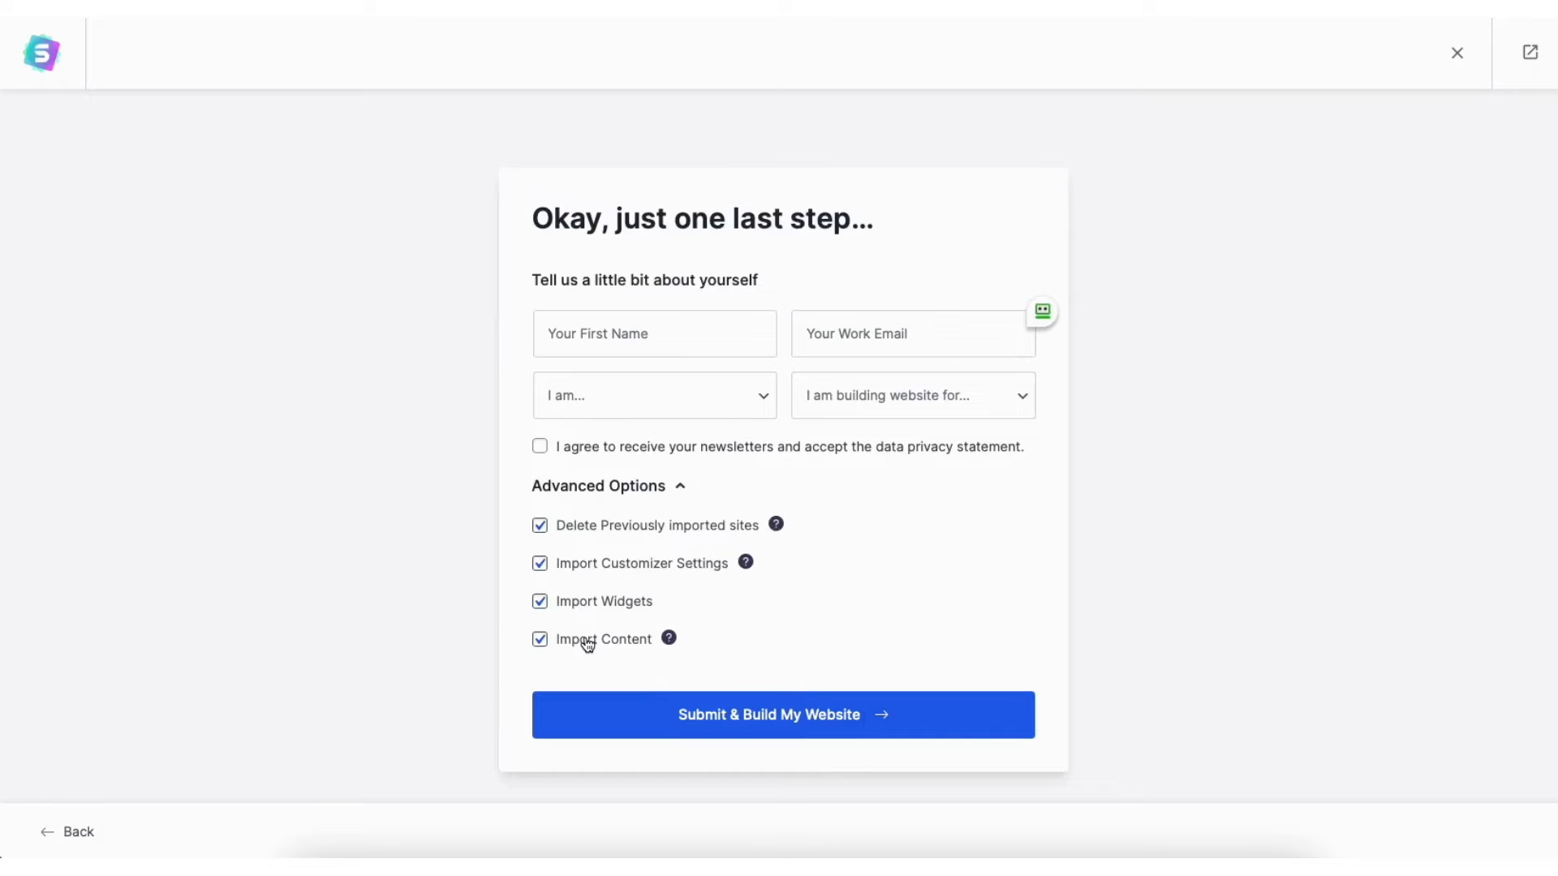
Build the Plumber-based website and view it once it reaches 100%
click(664, 721)
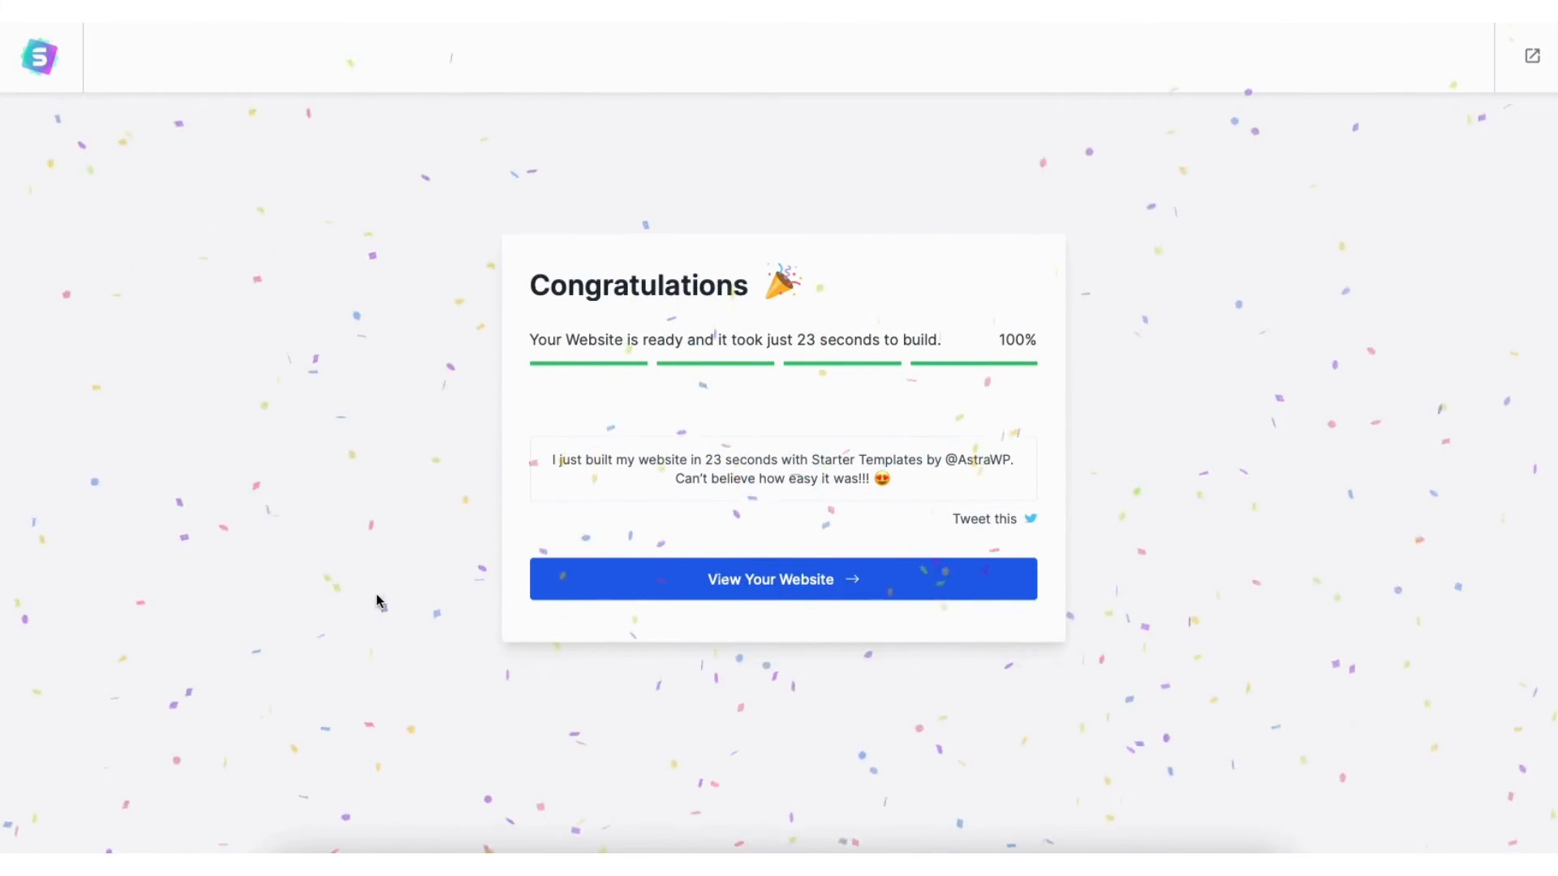
click(758, 585)
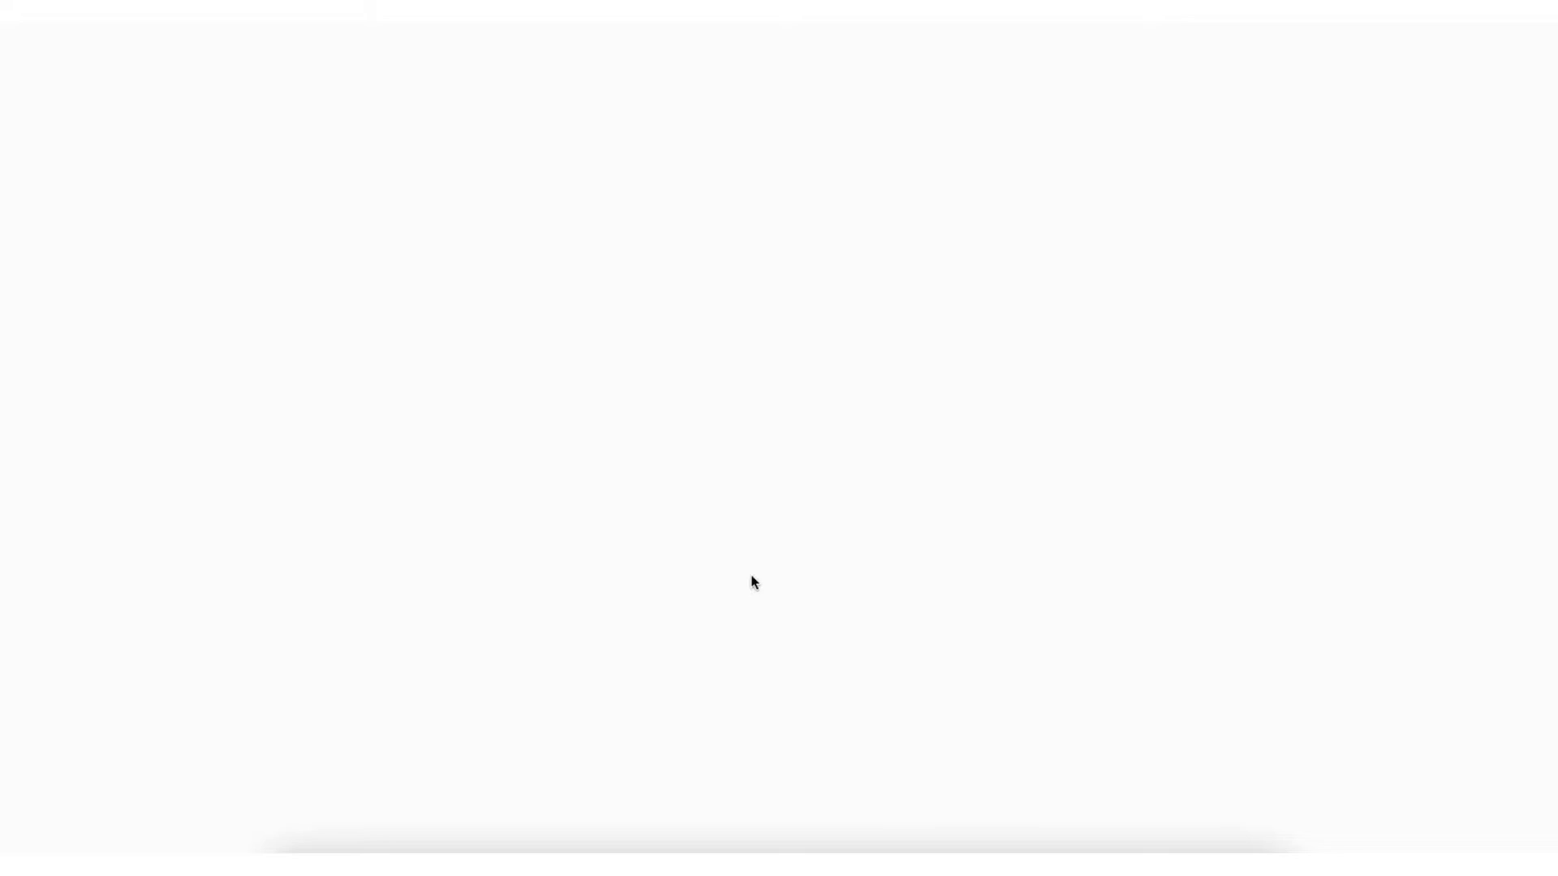
Scroll through the new plumbing site, then go to the admin Dashboard
scroll(779, 439, down, 7)
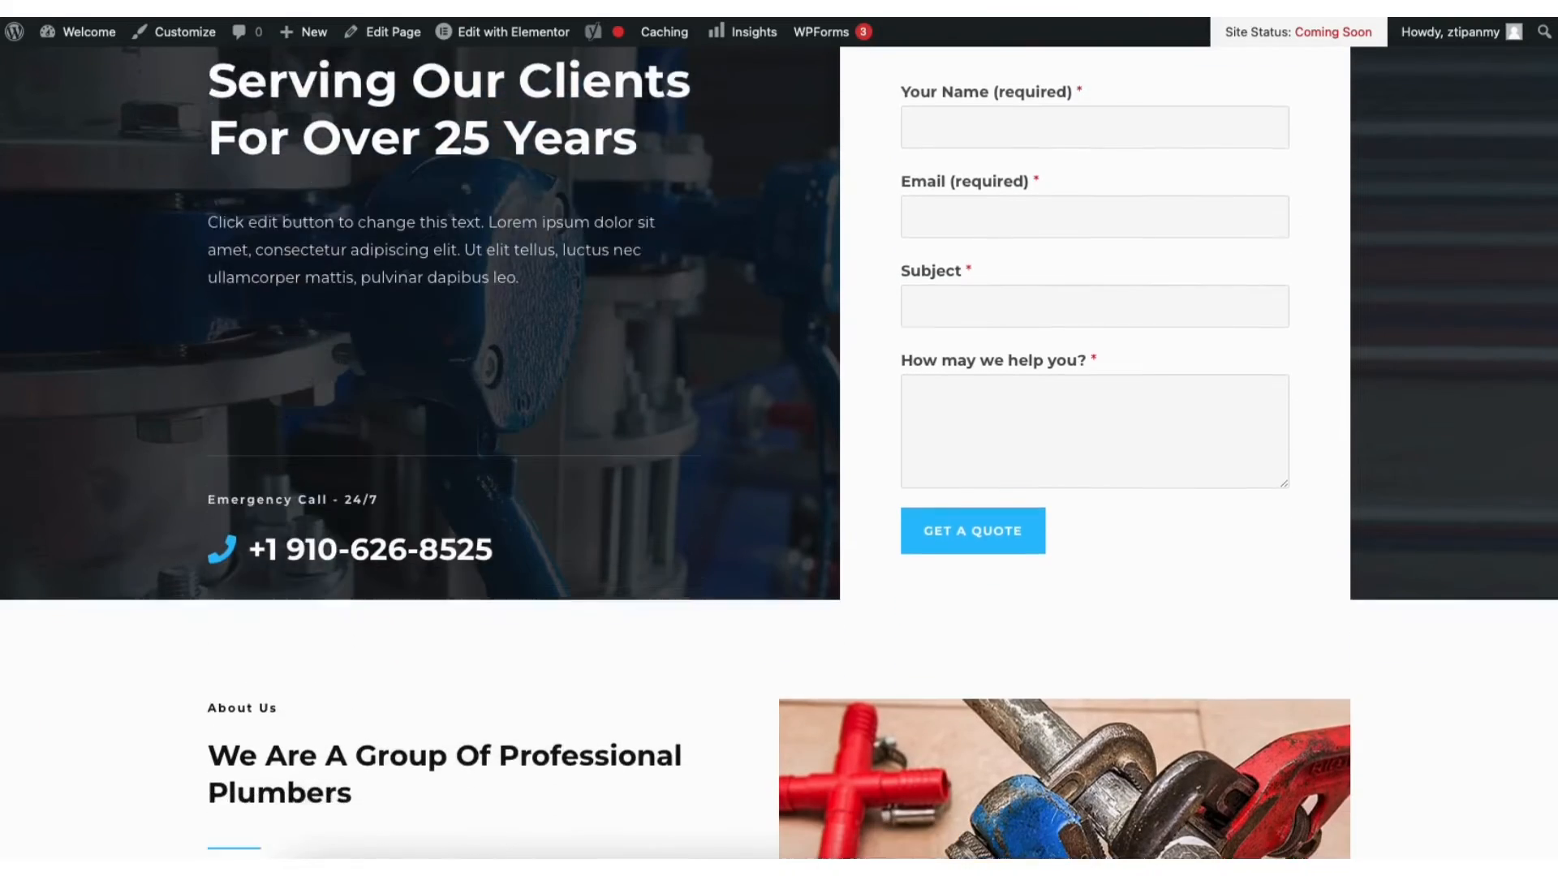
scroll(779, 438, down, 10)
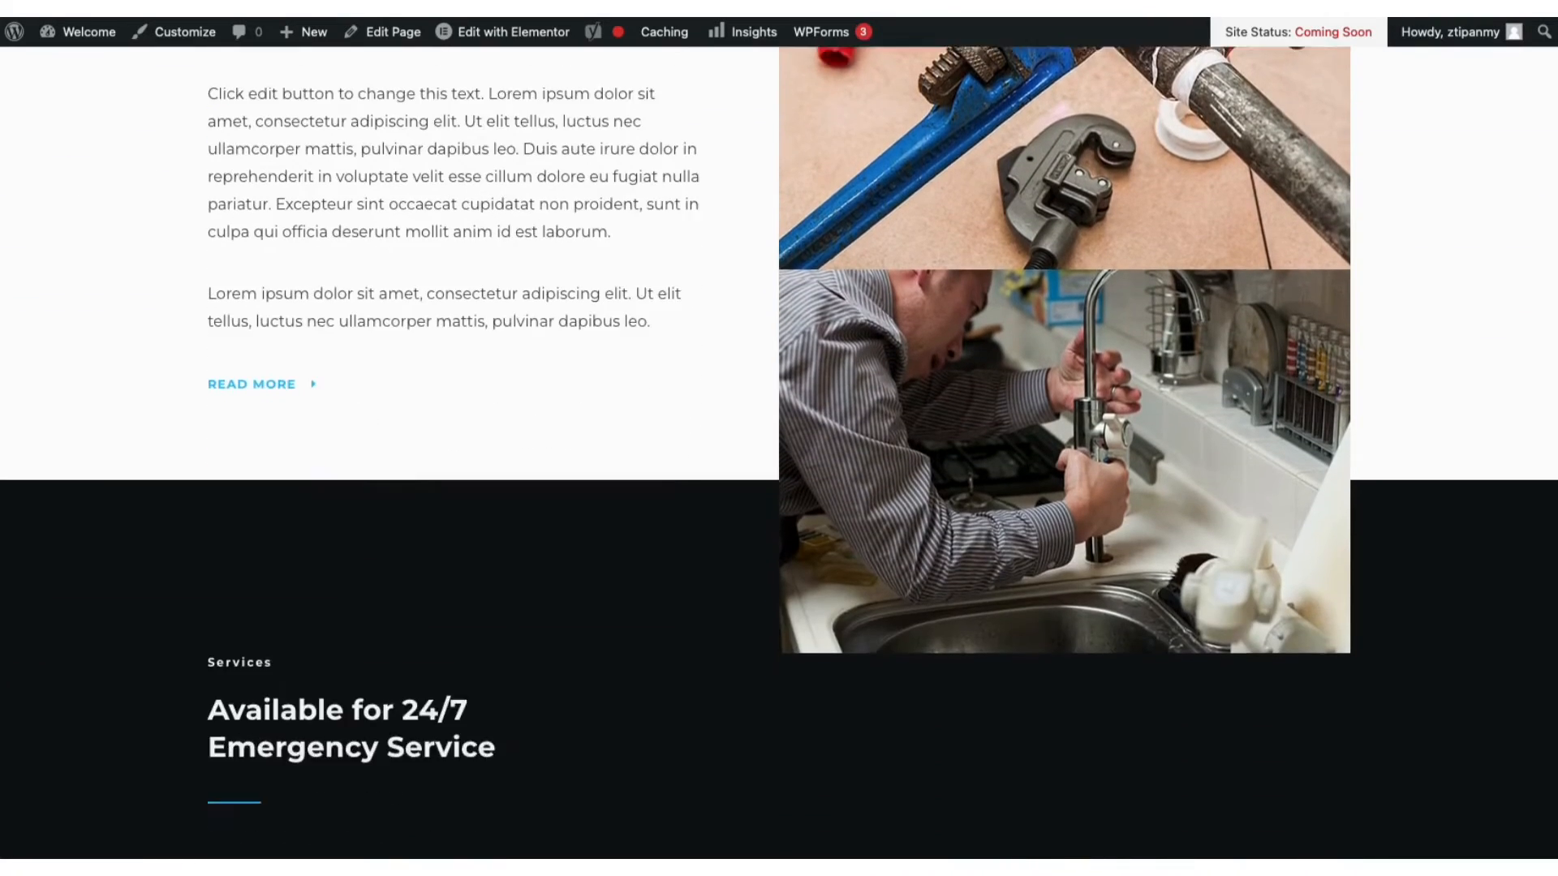
scroll(779, 438, down, 11)
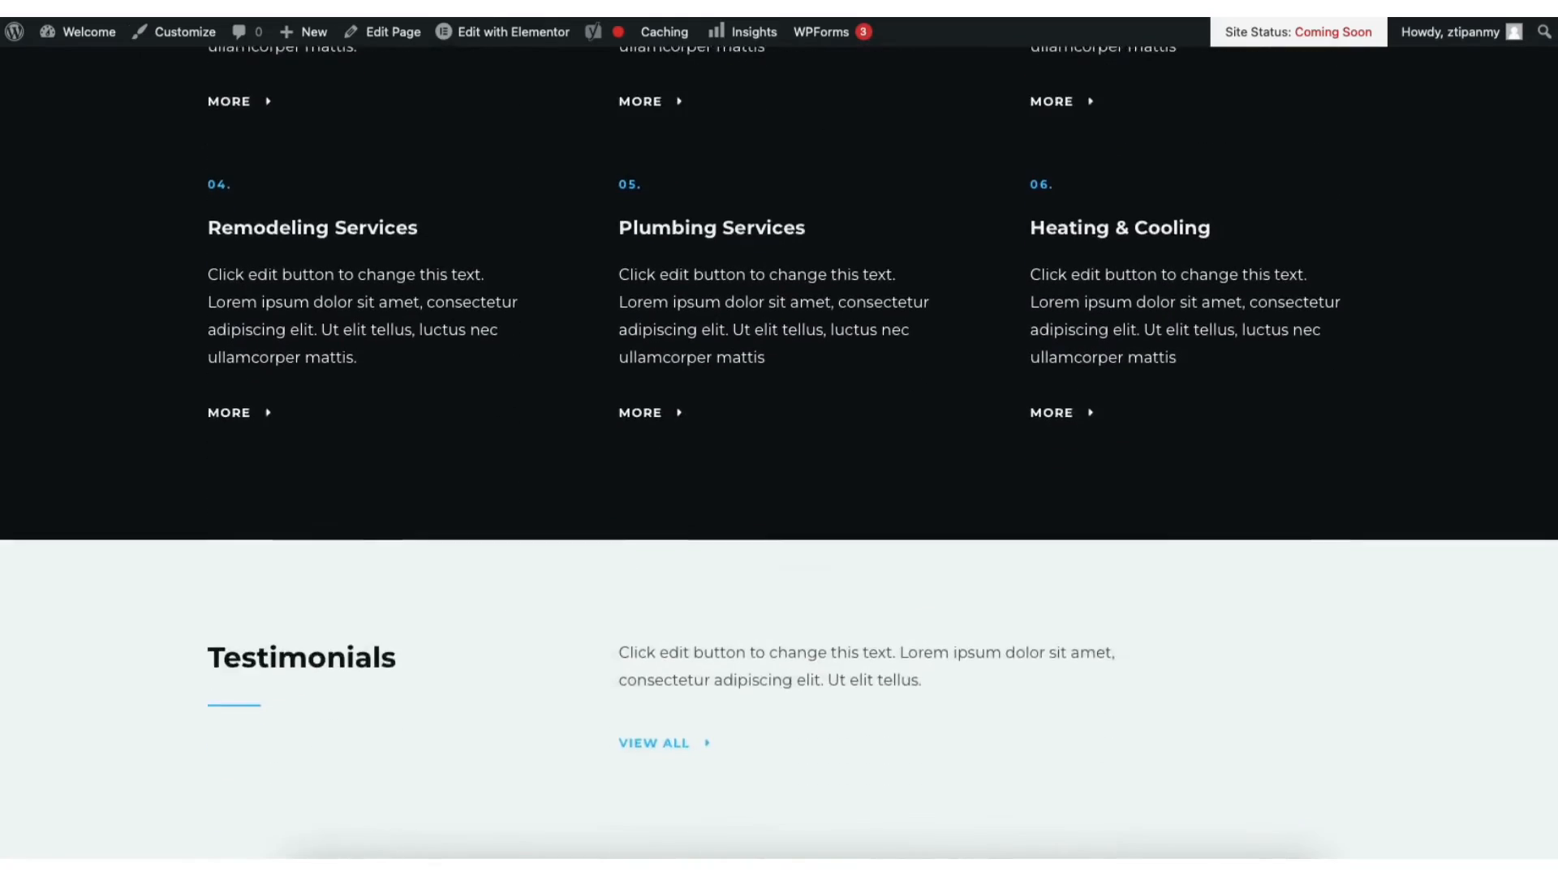
scroll(779, 438, down, 9)
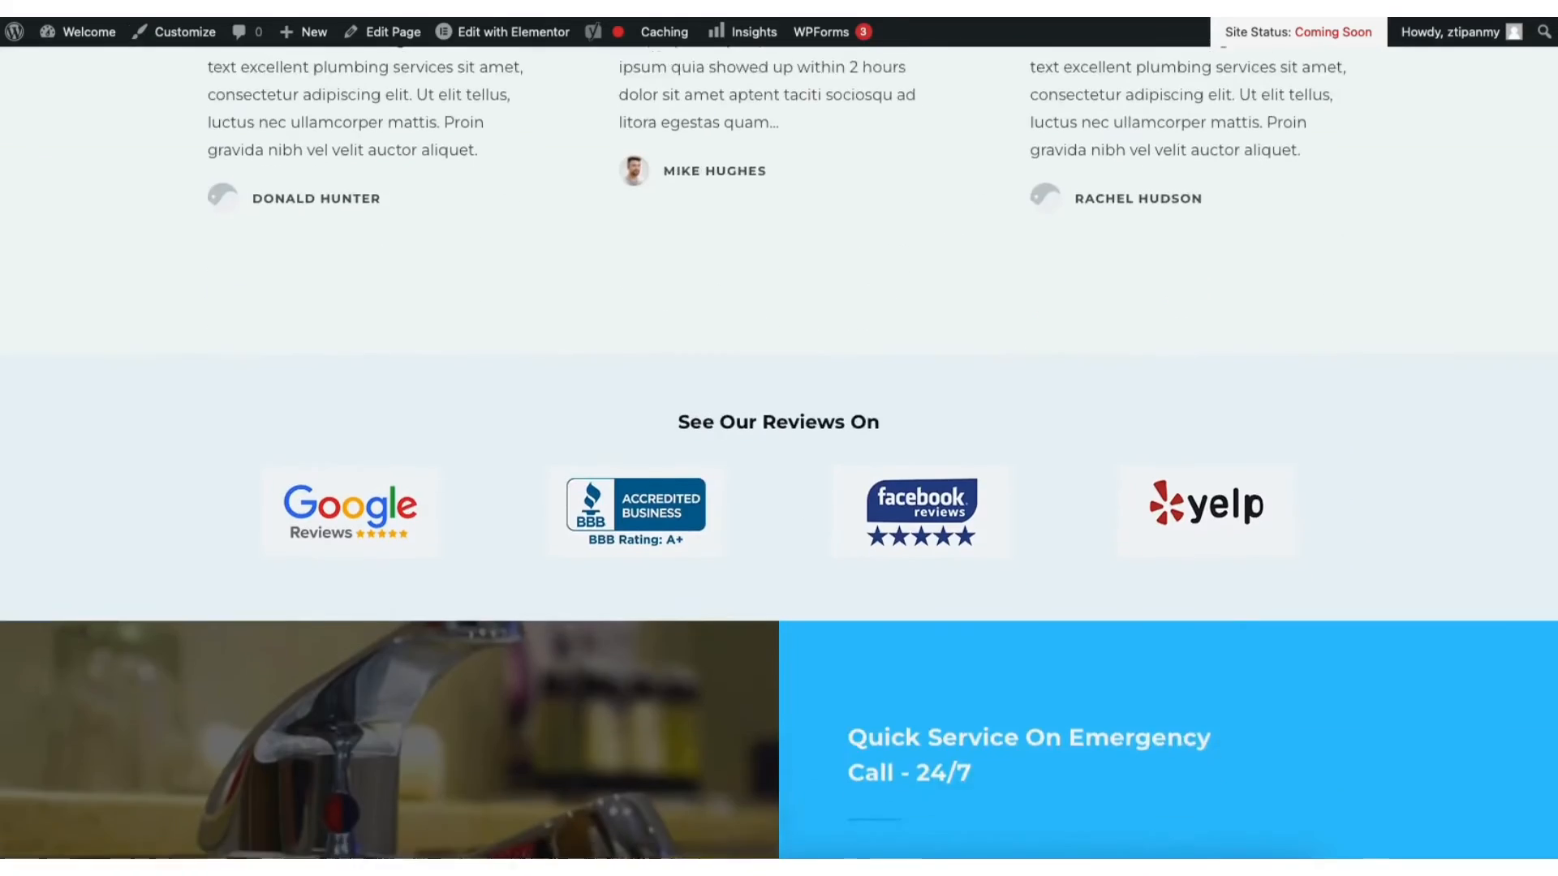
scroll(779, 438, down, 4)
scroll(1552, 297, up, 20)
scroll(1552, 297, up, 14)
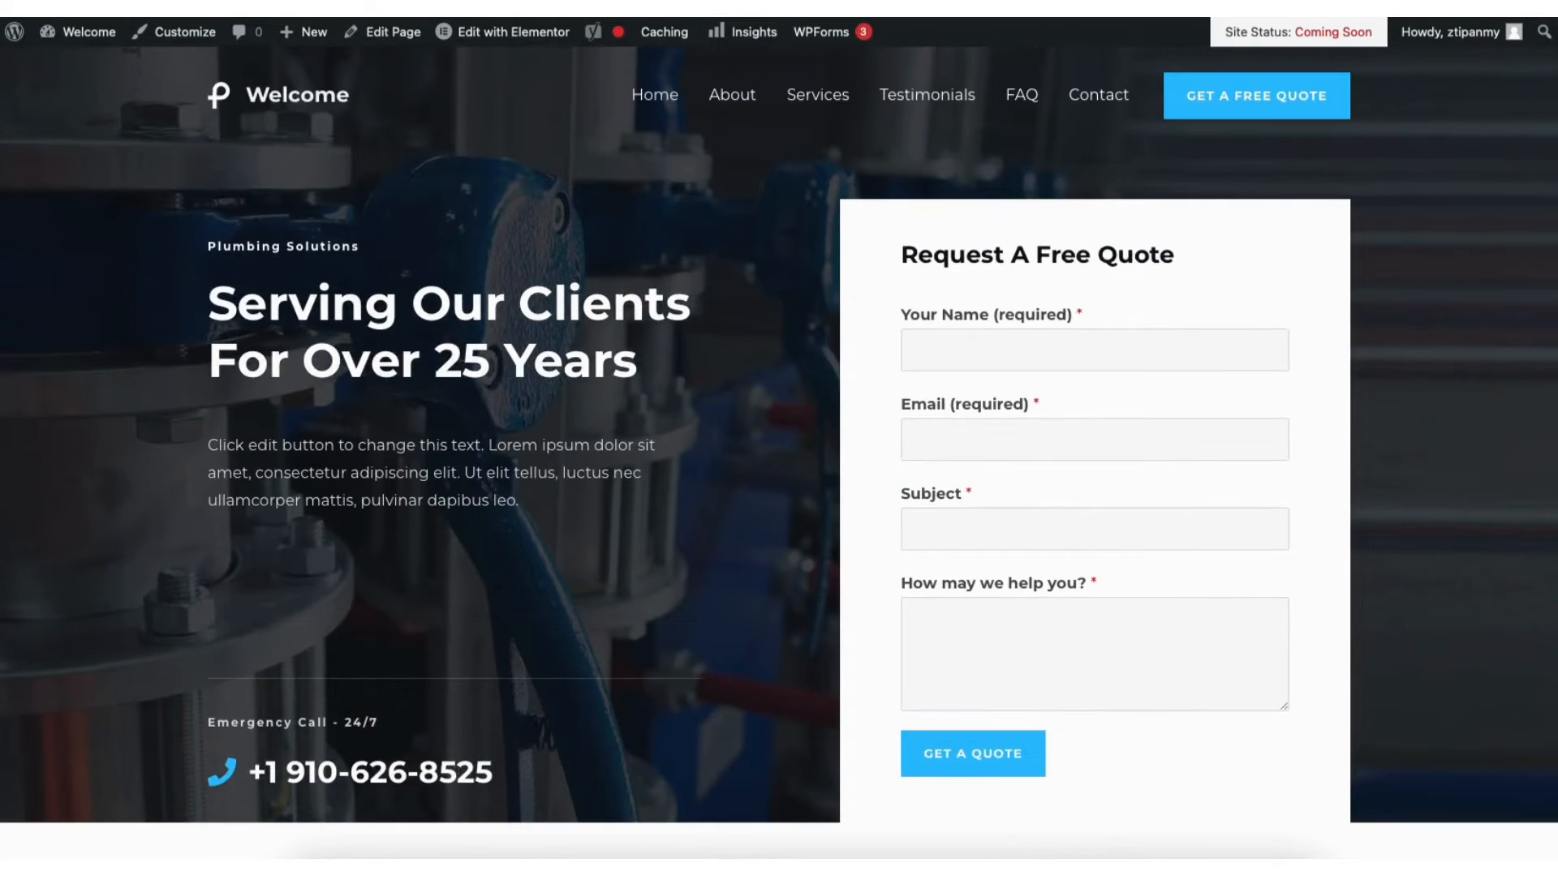
mouse_move(83, 42)
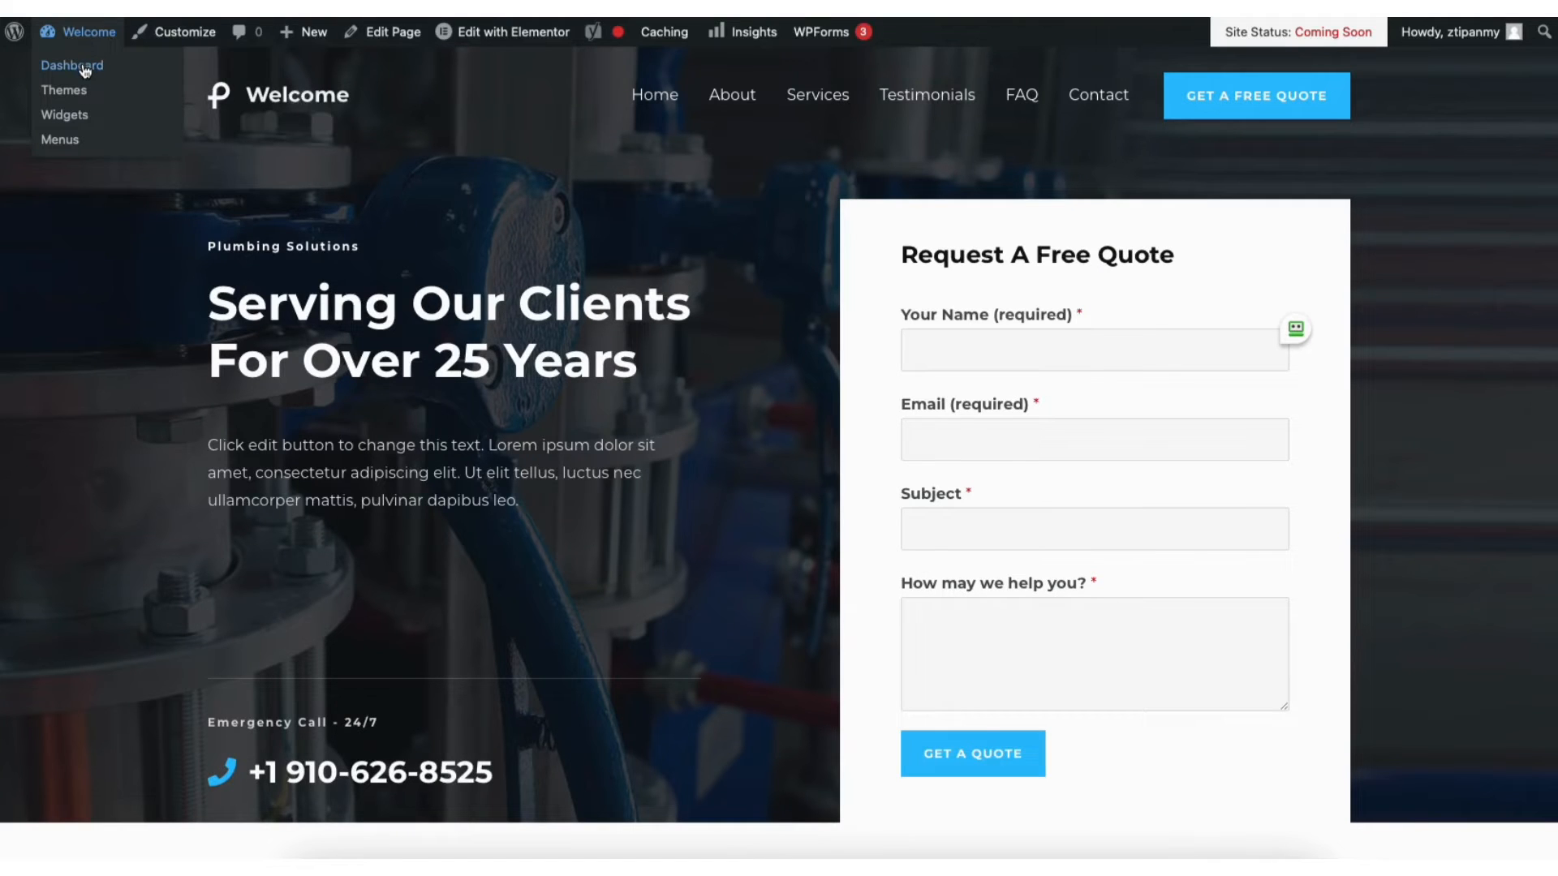
click(84, 70)
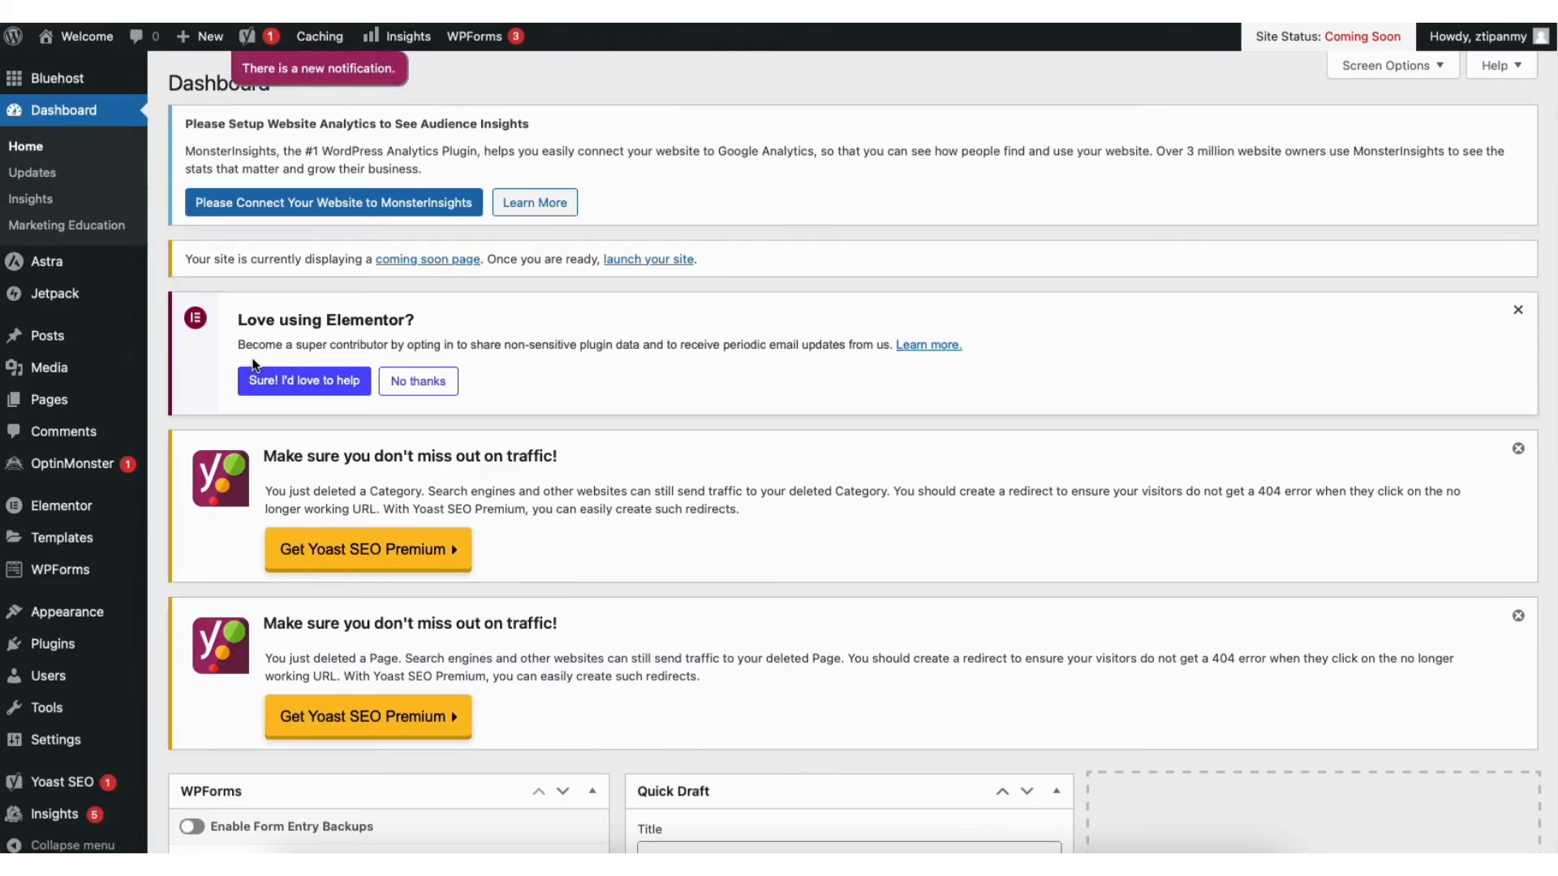
In Elementor's Features settings, set the Editor Top Bar experiment to Active
mouse_move(75, 515)
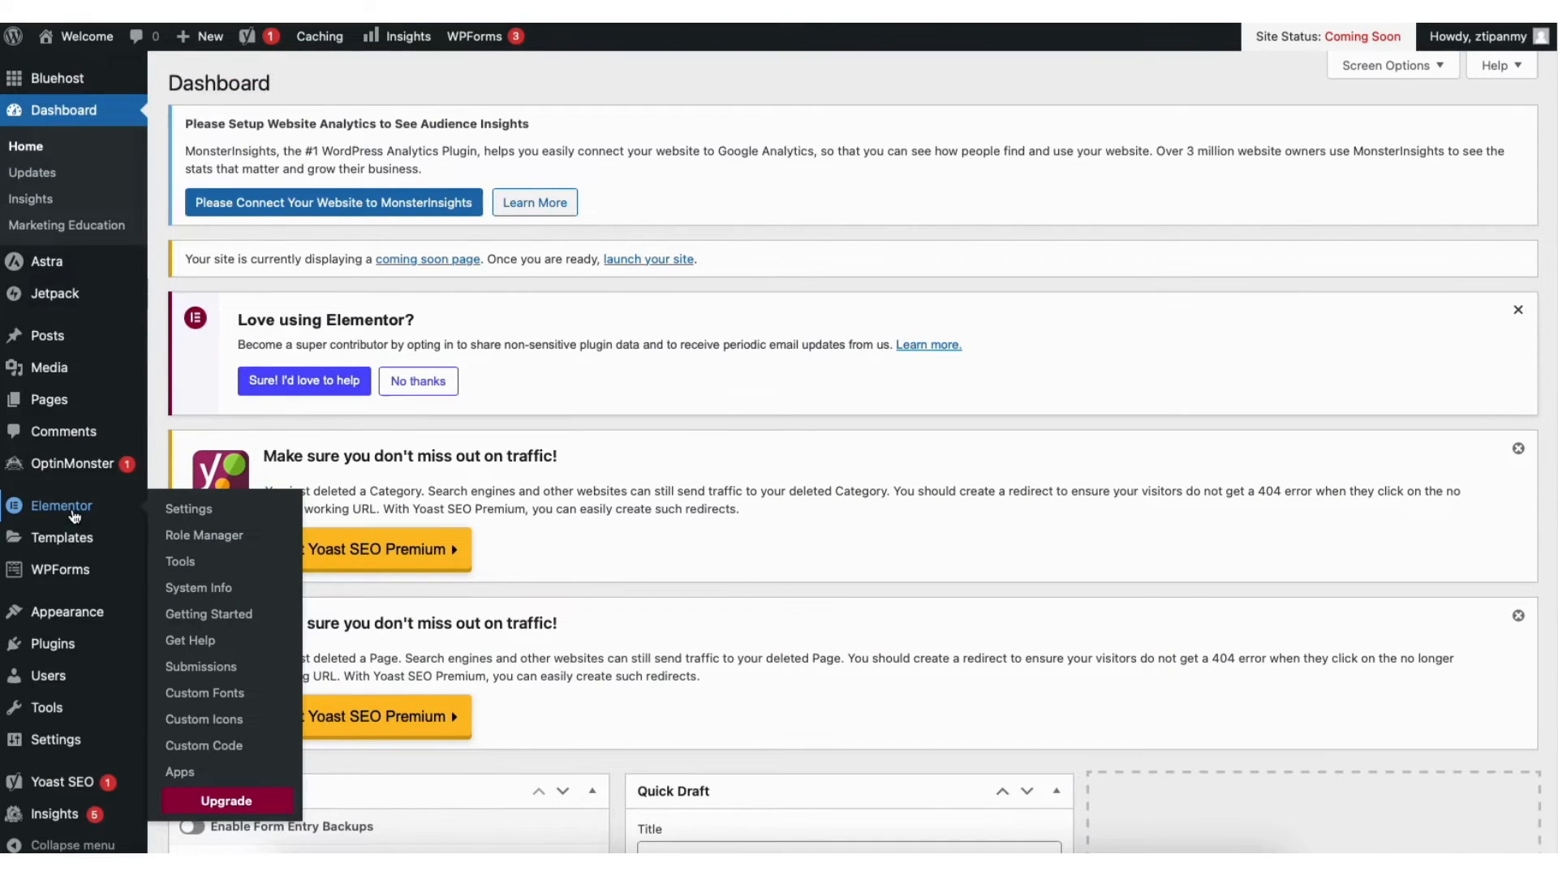
click(190, 508)
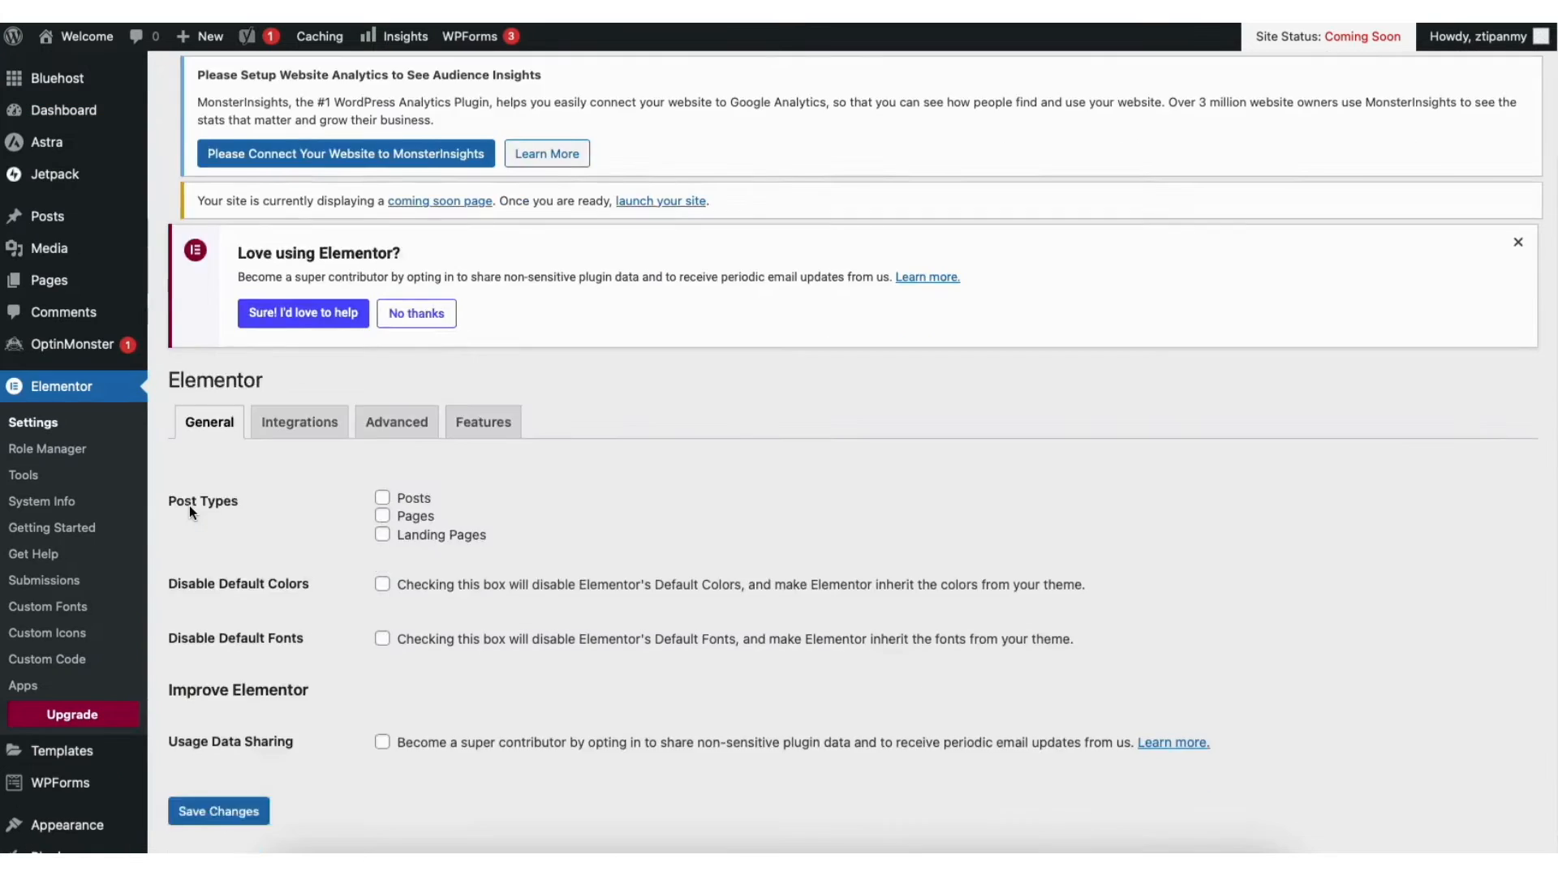
click(497, 475)
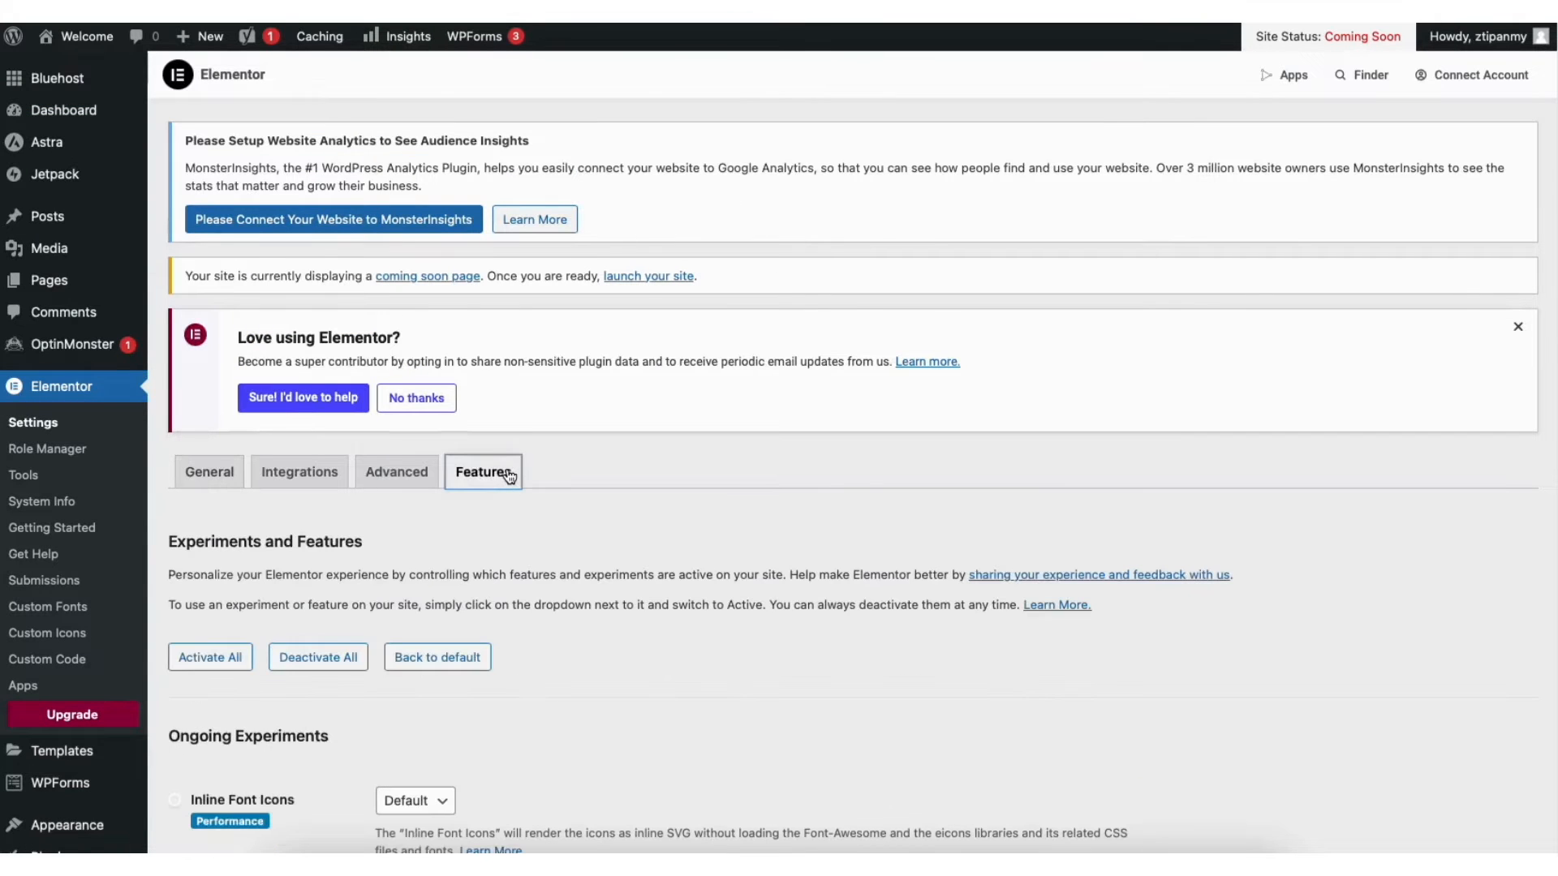
scroll(1548, 333, down, 10)
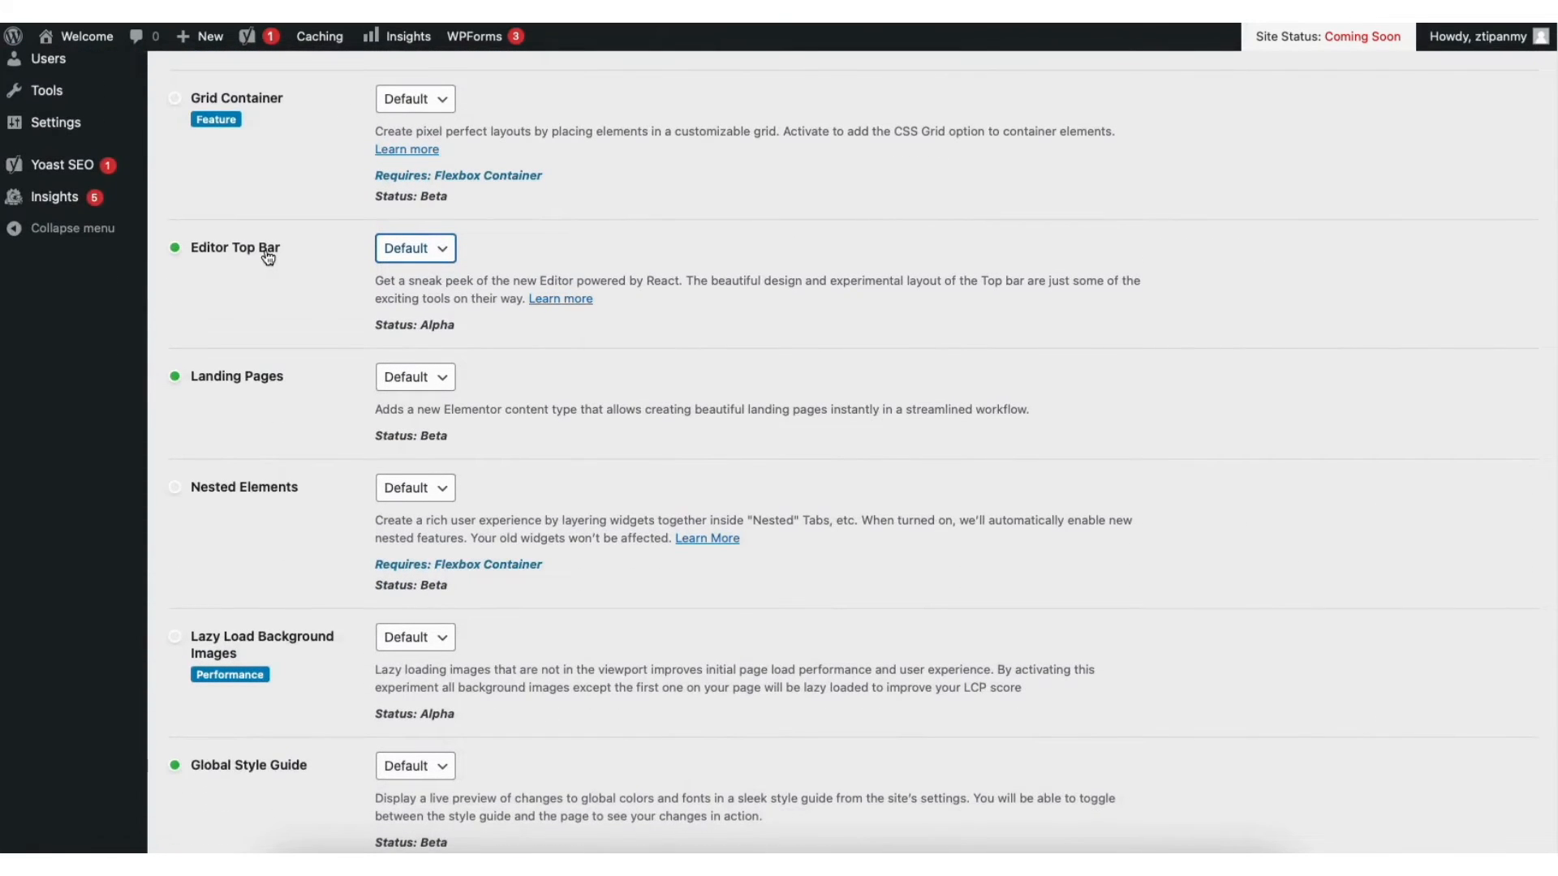
click(436, 249)
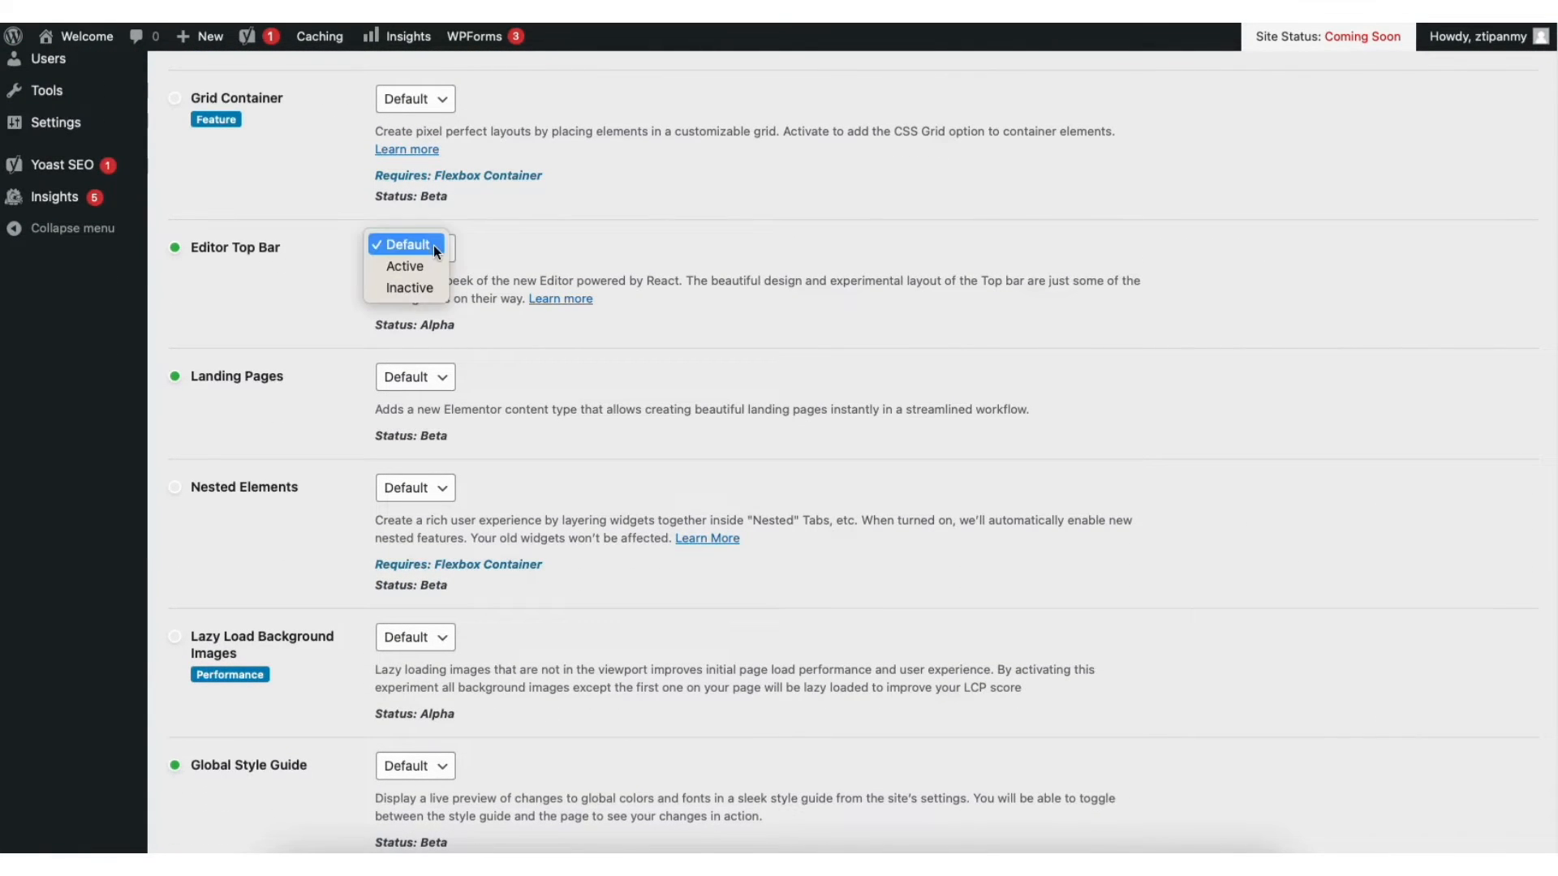
click(410, 267)
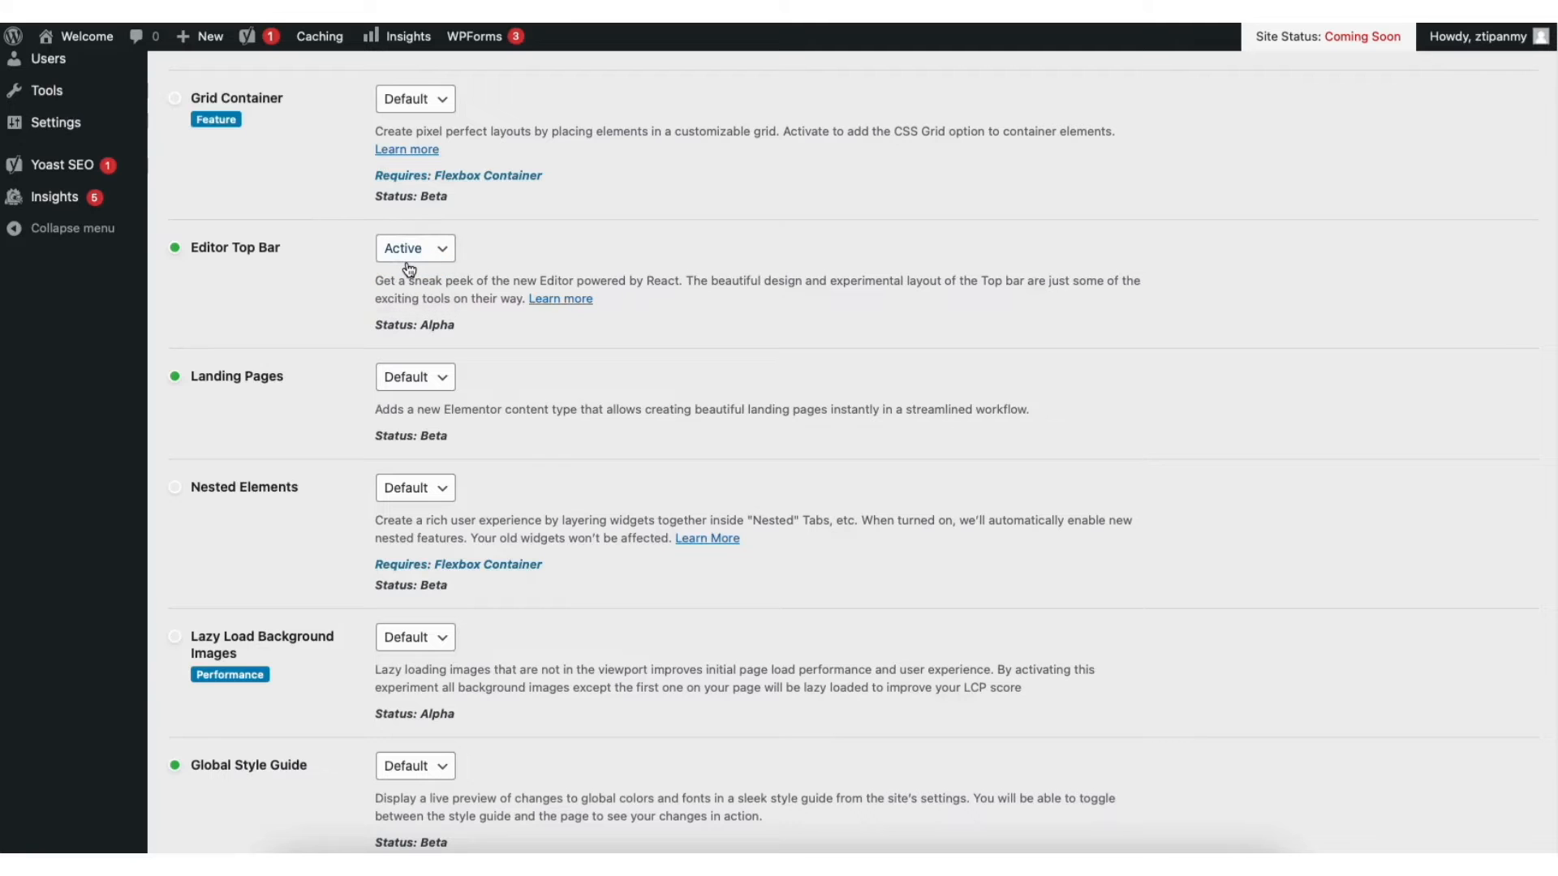
Set the Flexbox Container experiment to Active and save the feature settings
scroll(1538, 454, down, 10)
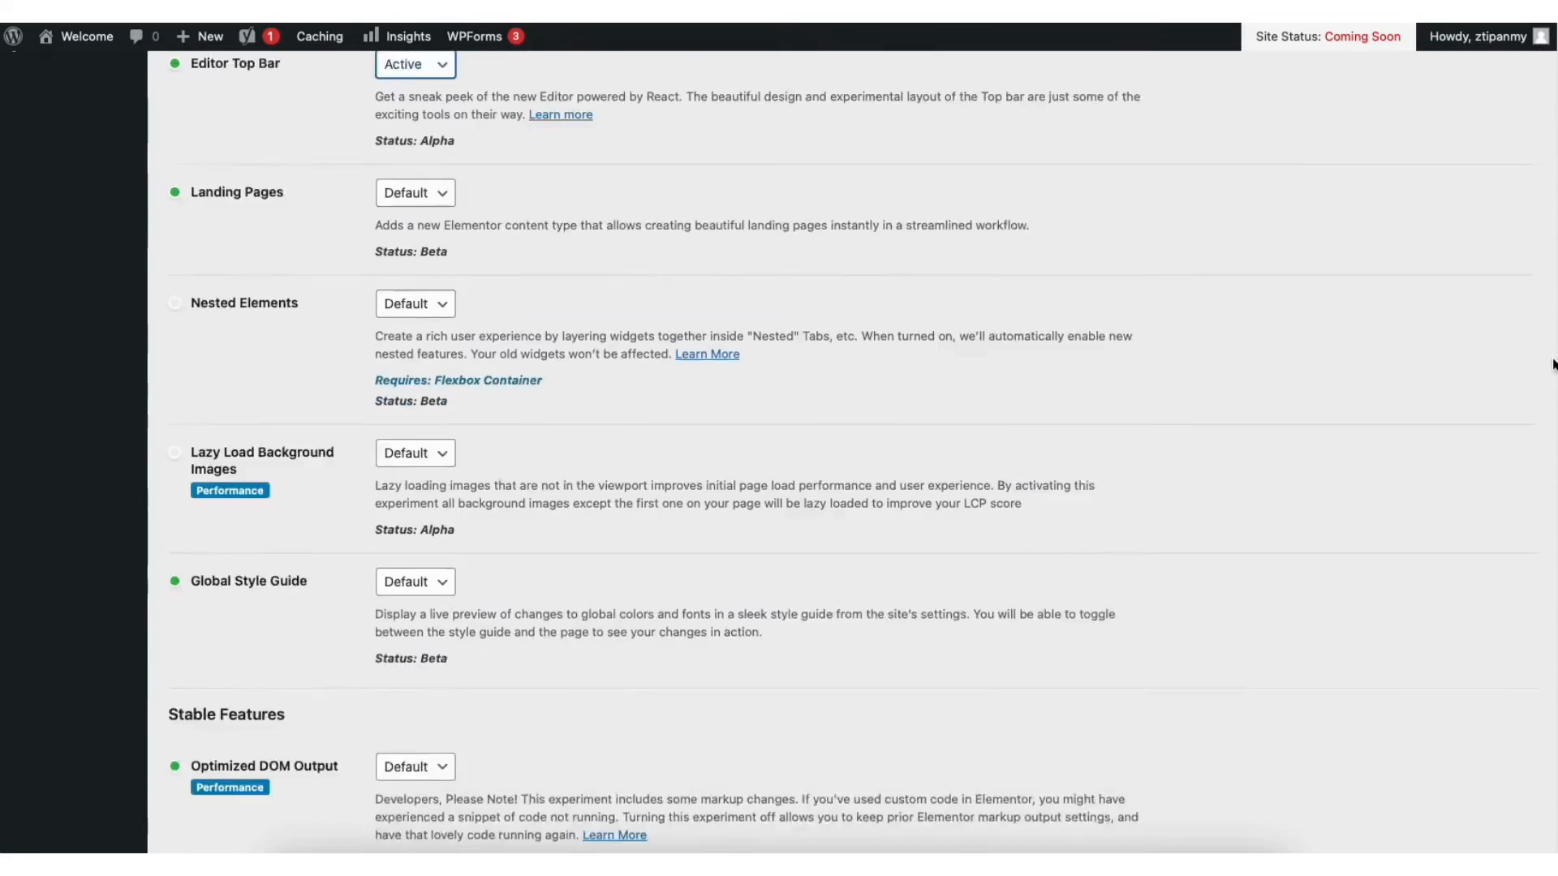
scroll(1536, 567, down, 3)
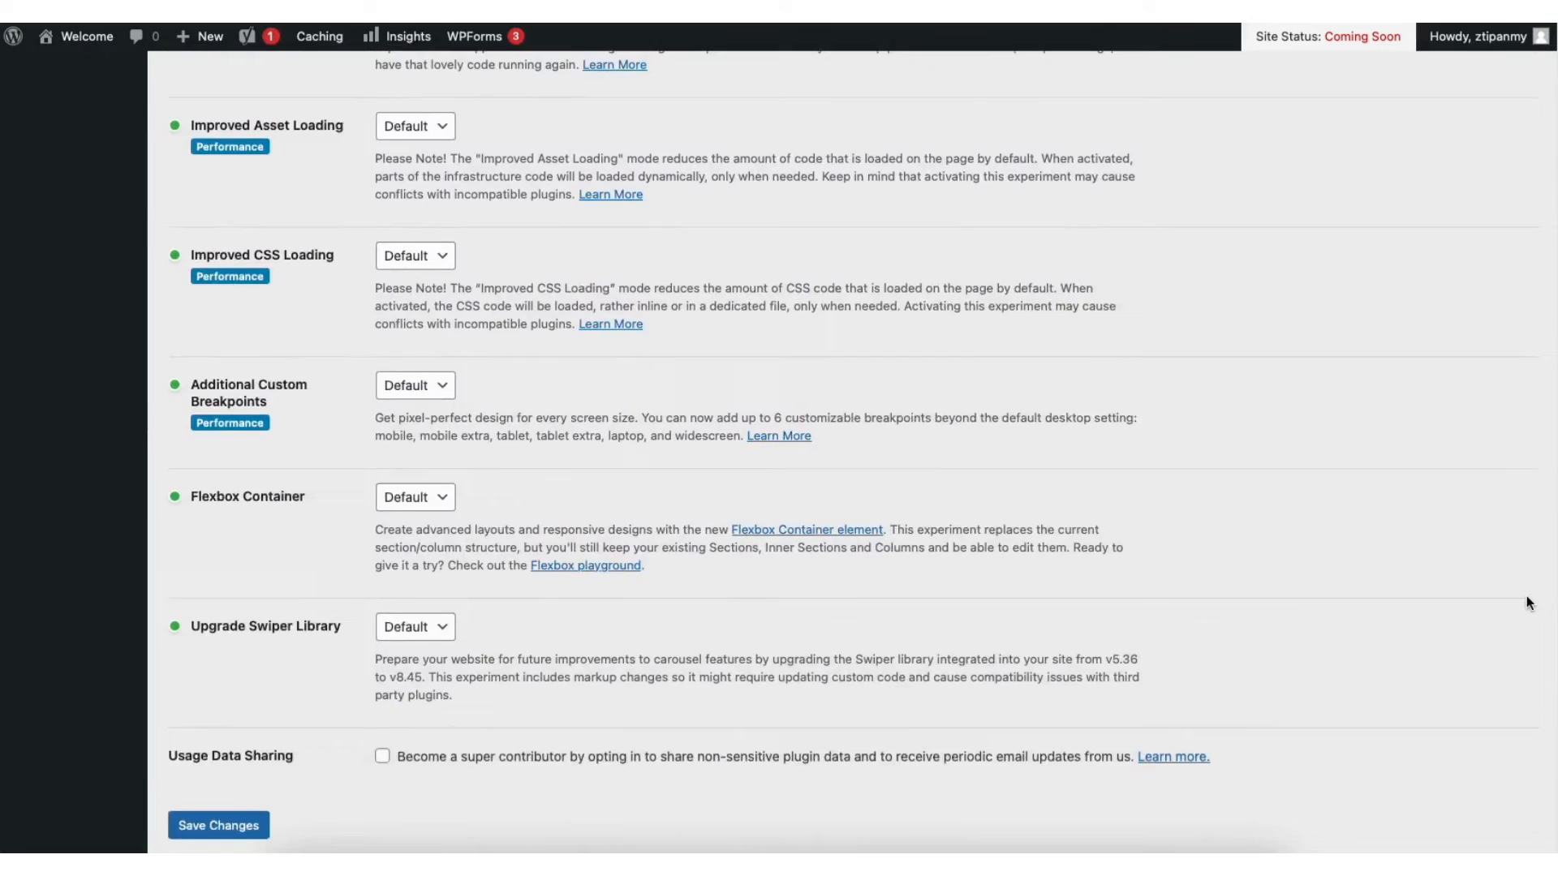
click(412, 430)
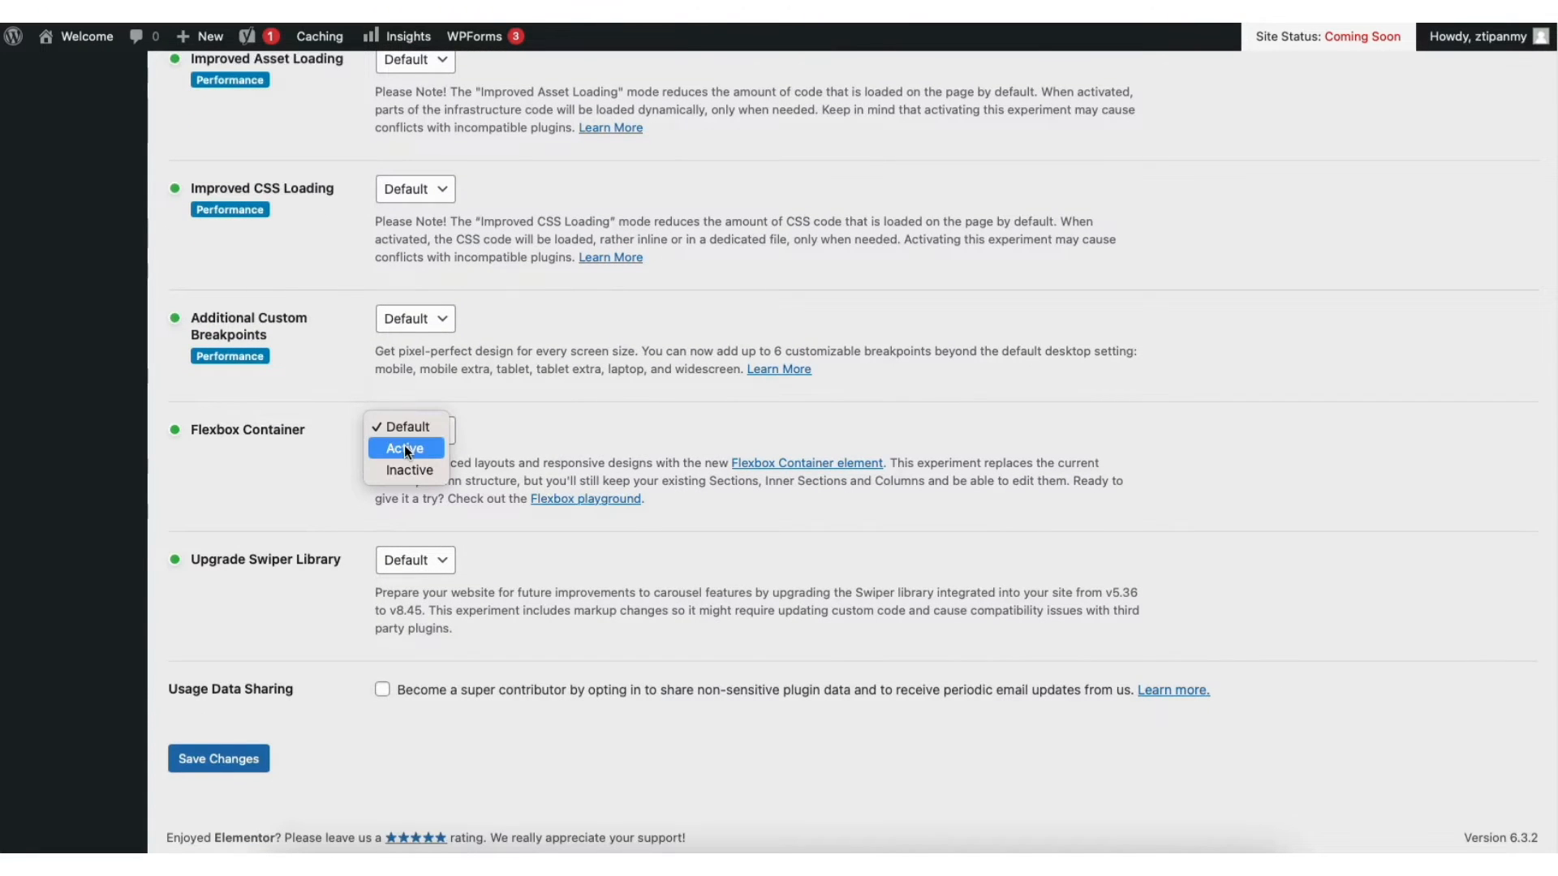
click(405, 448)
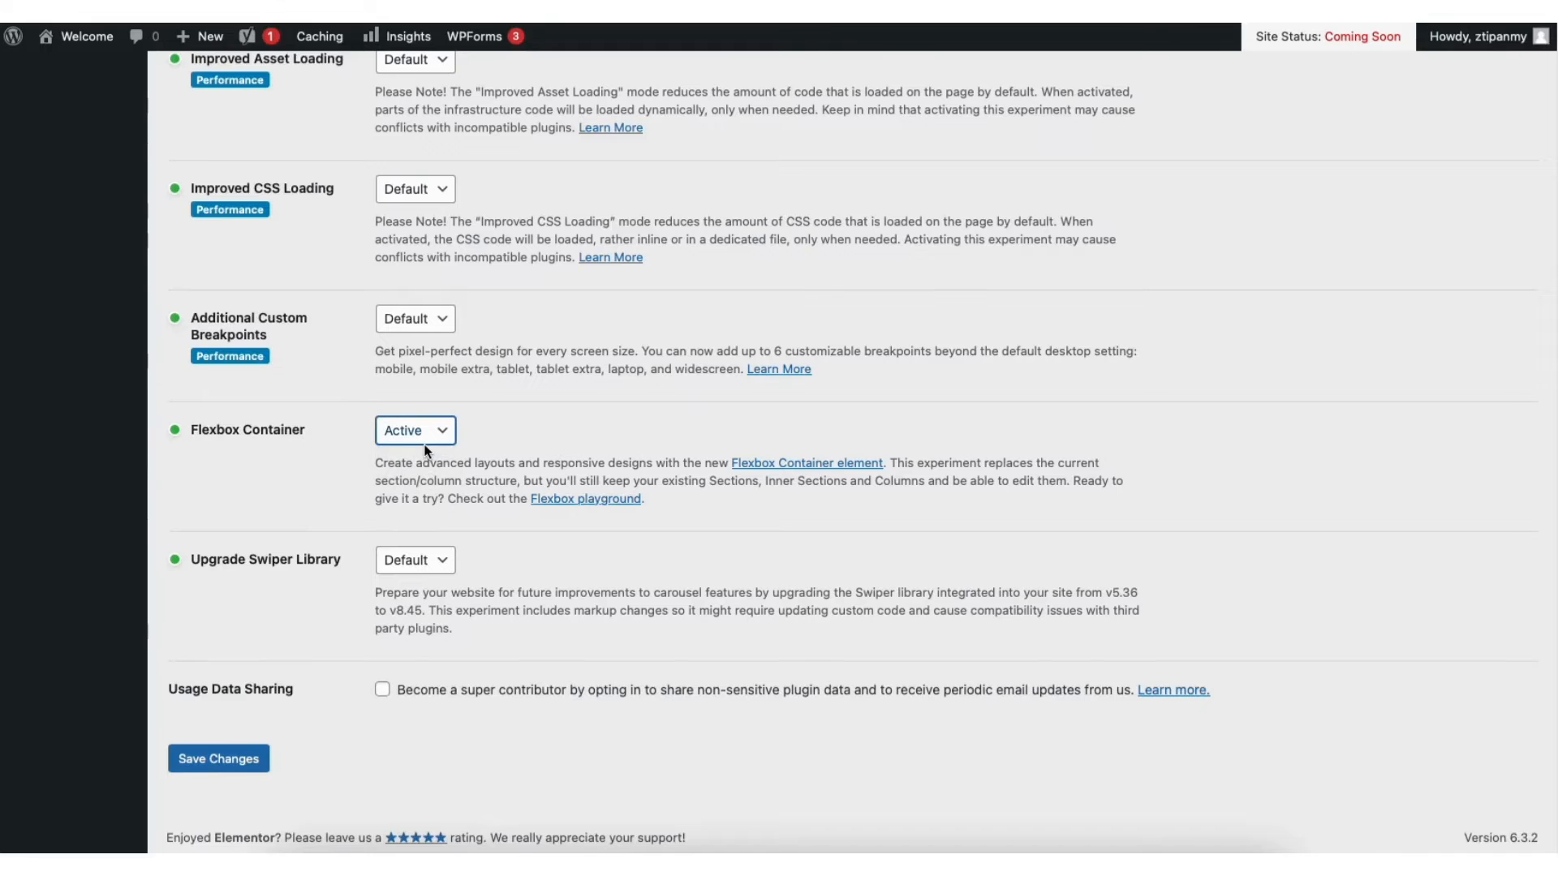
click(227, 761)
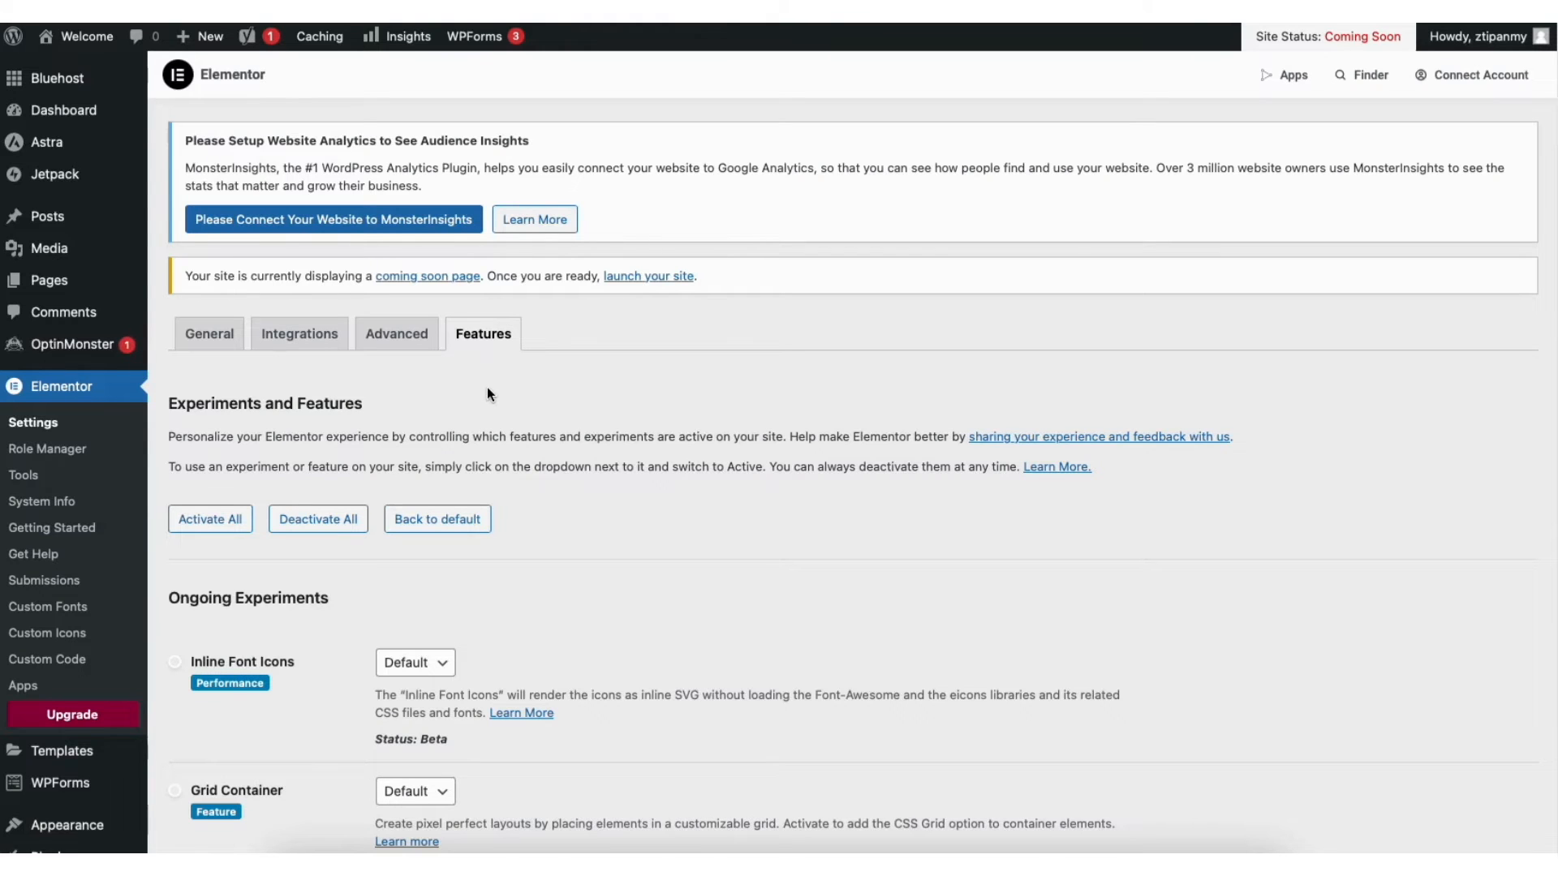
Visit the live site from the Welcome menu, then open the home page with Edit with Elementor
mouse_move(94, 41)
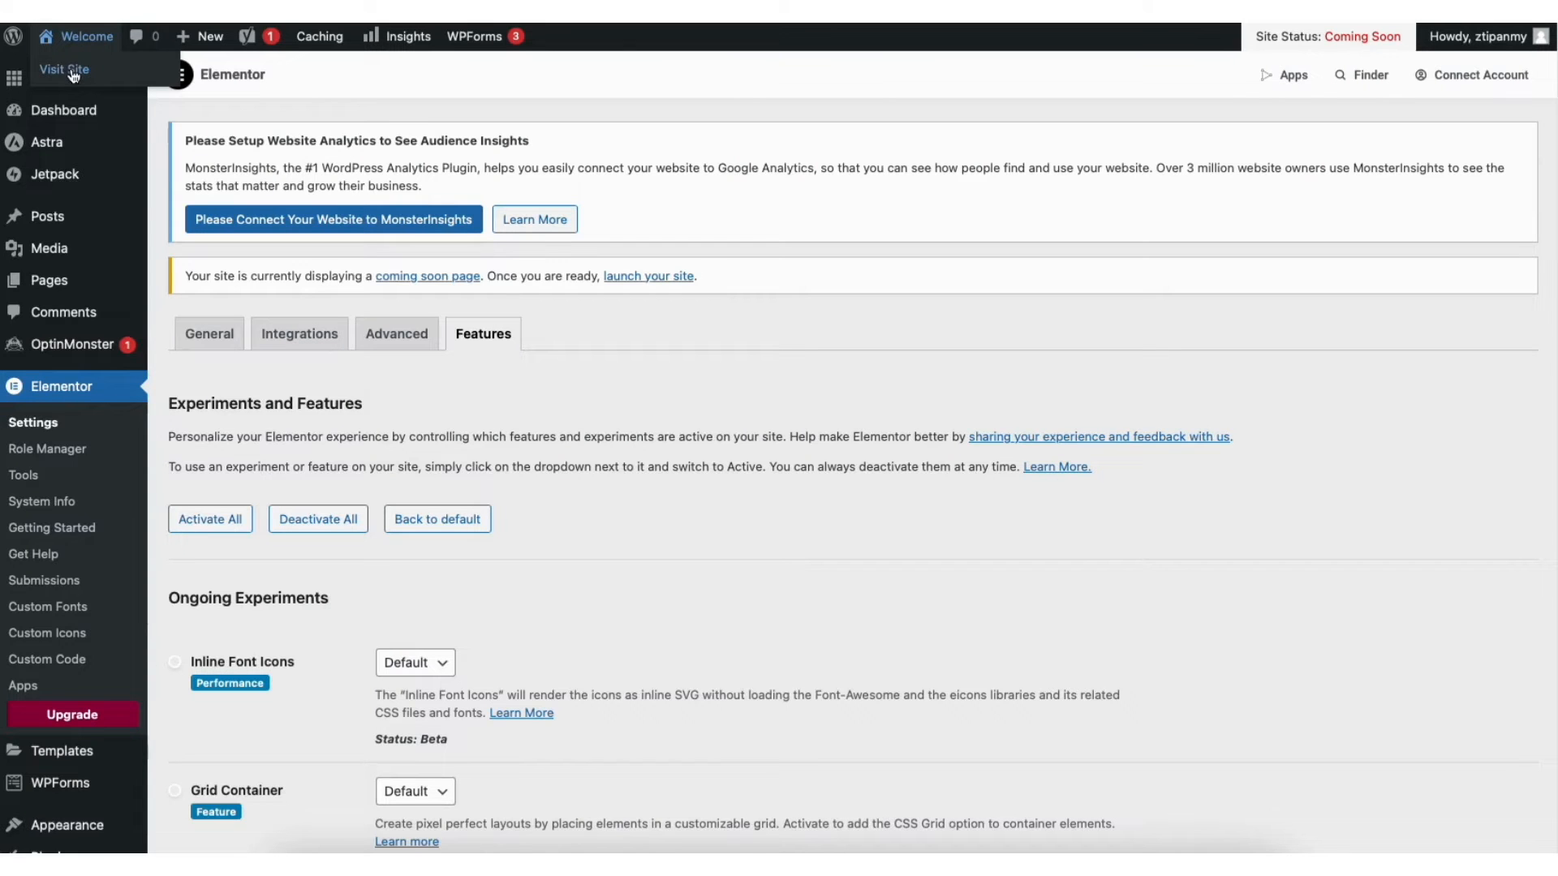
click(70, 68)
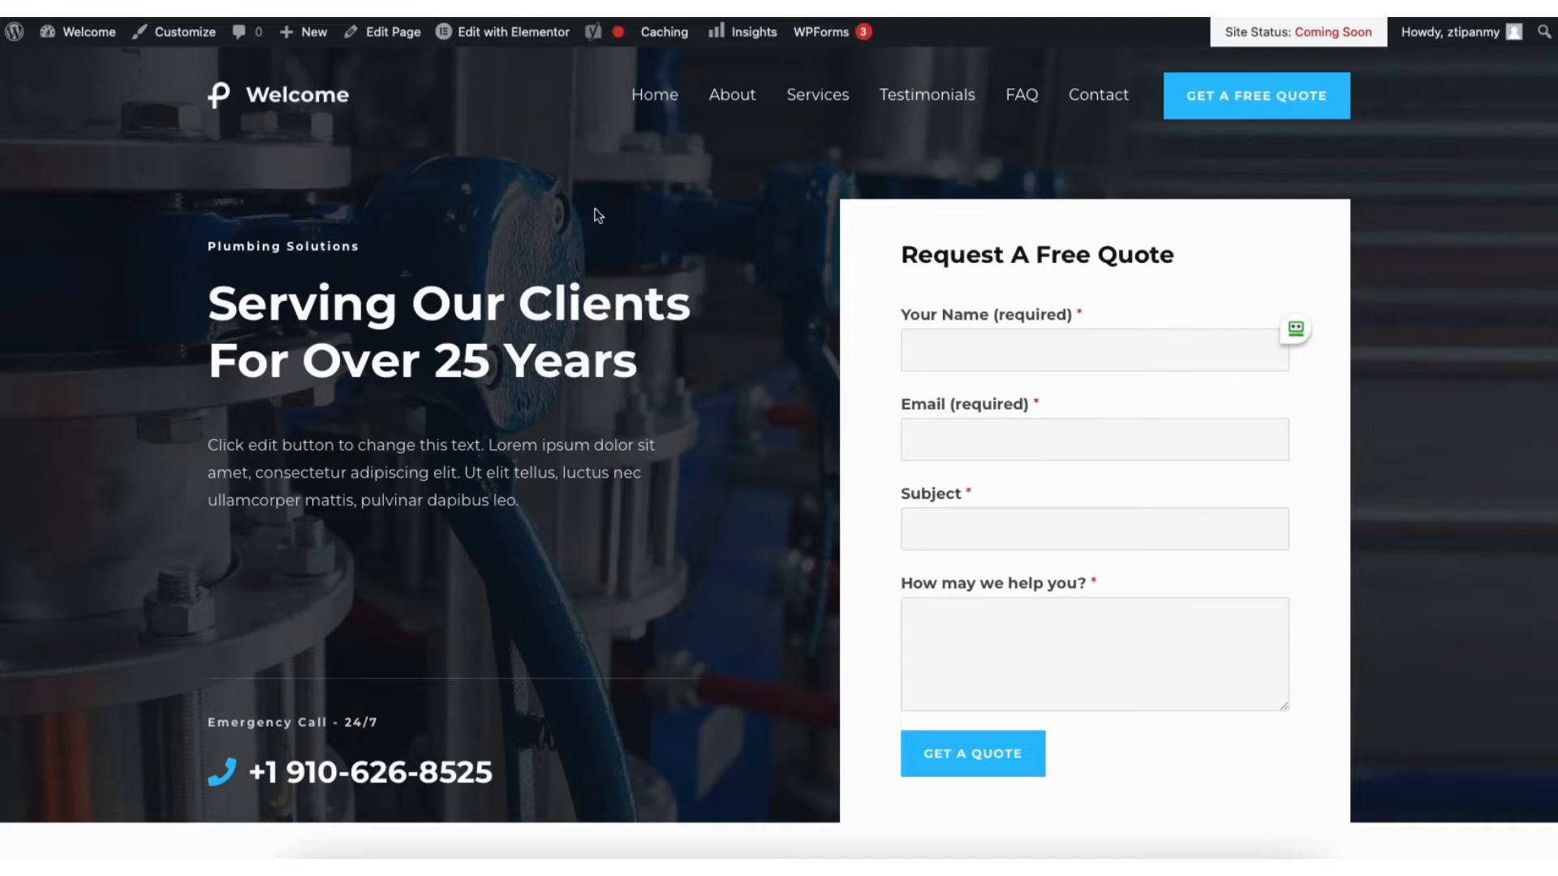
mouse_move(512, 45)
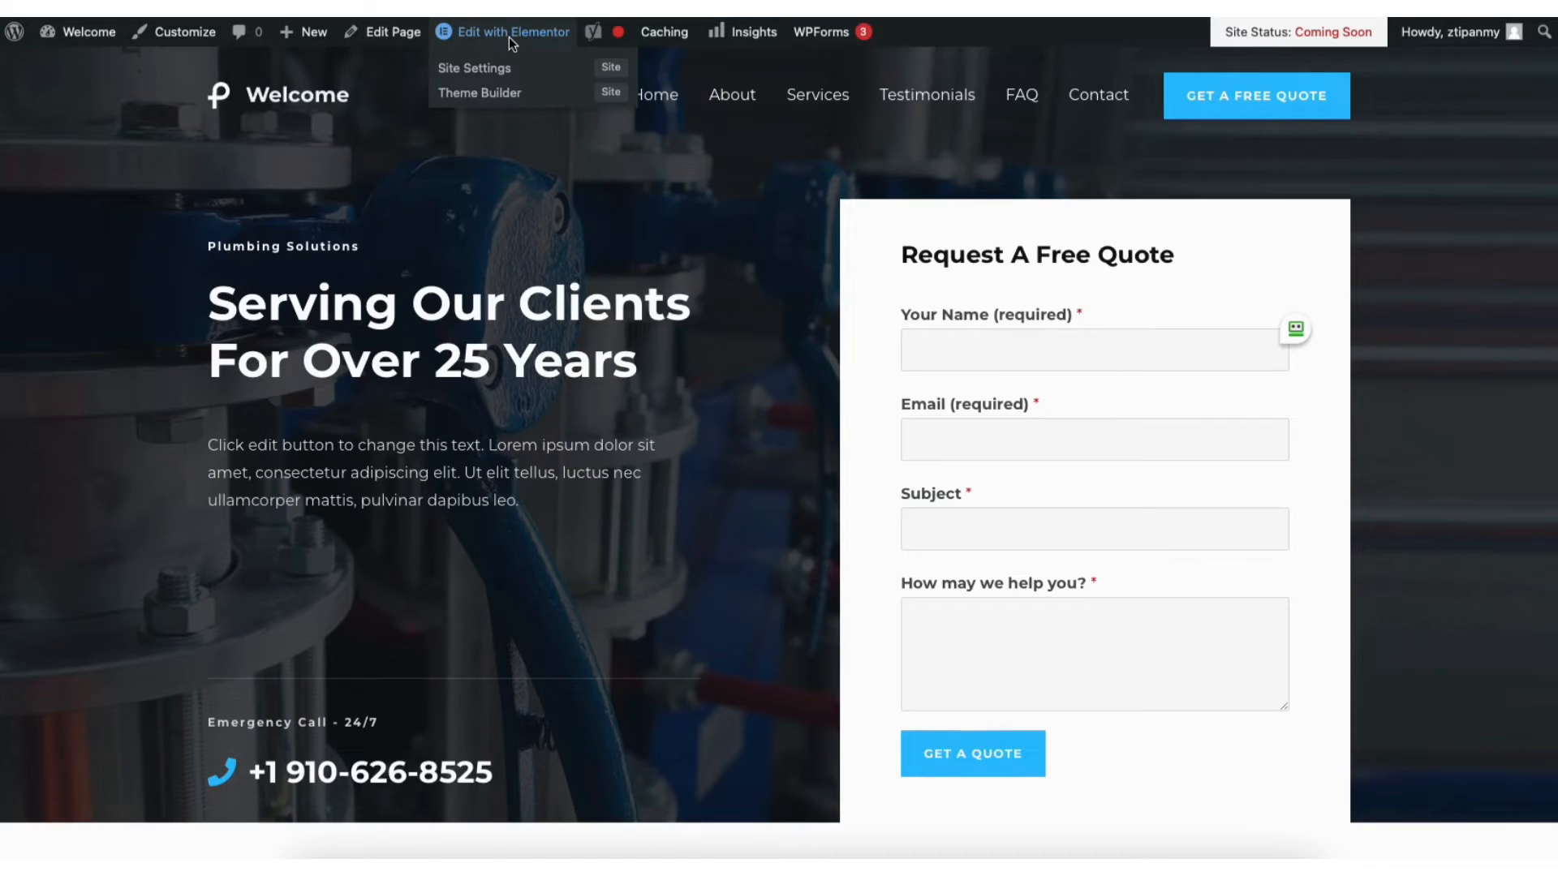
click(511, 36)
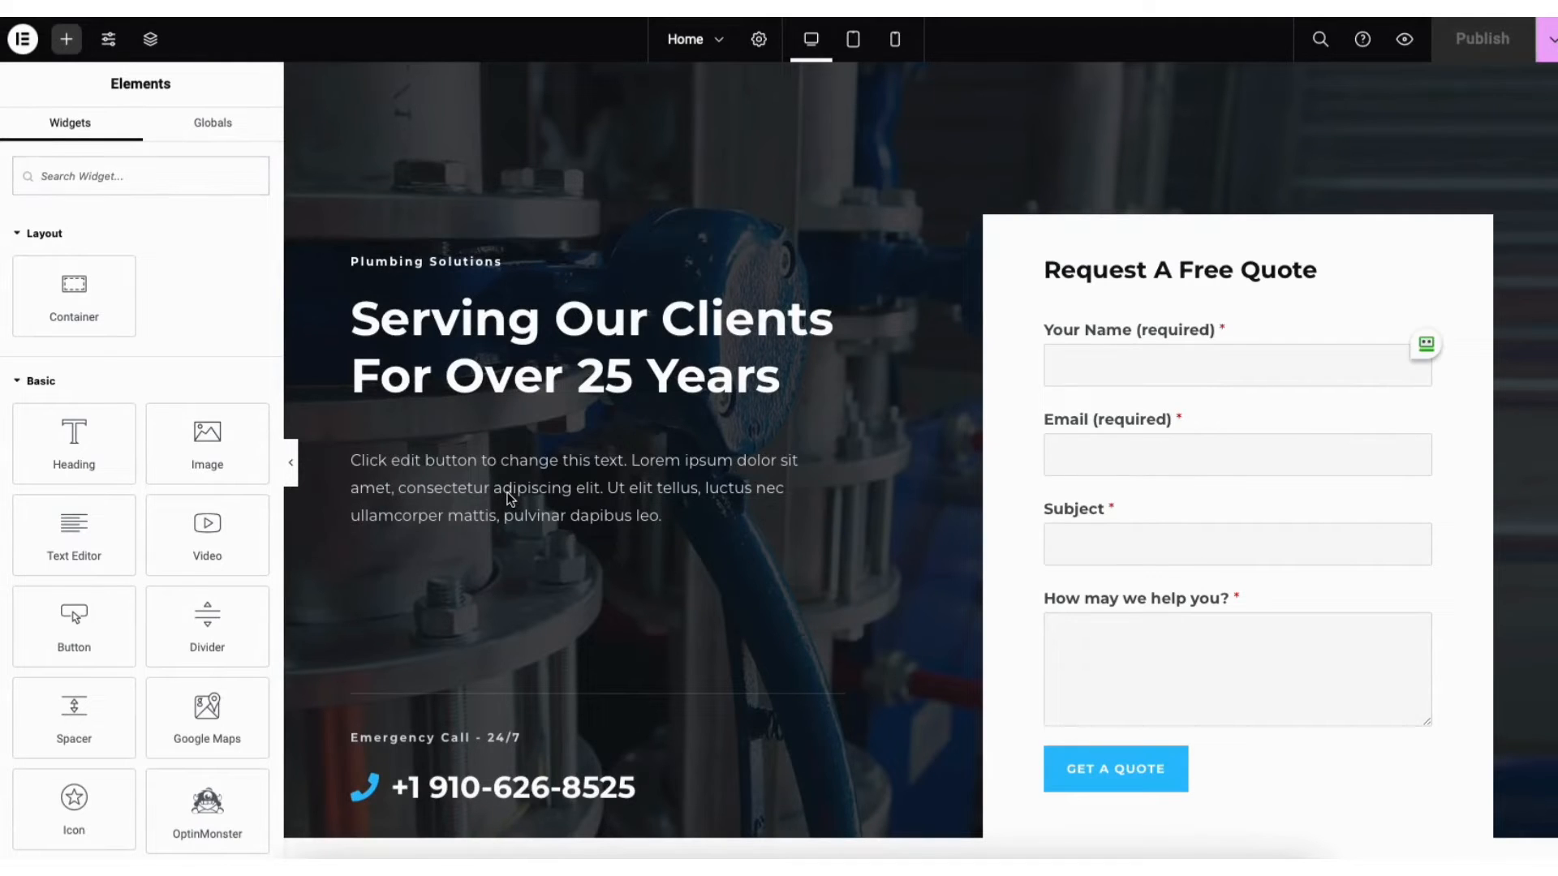
Replace the Plumbing Solutions subheading text with 'Local Cleaning Service'
click(393, 323)
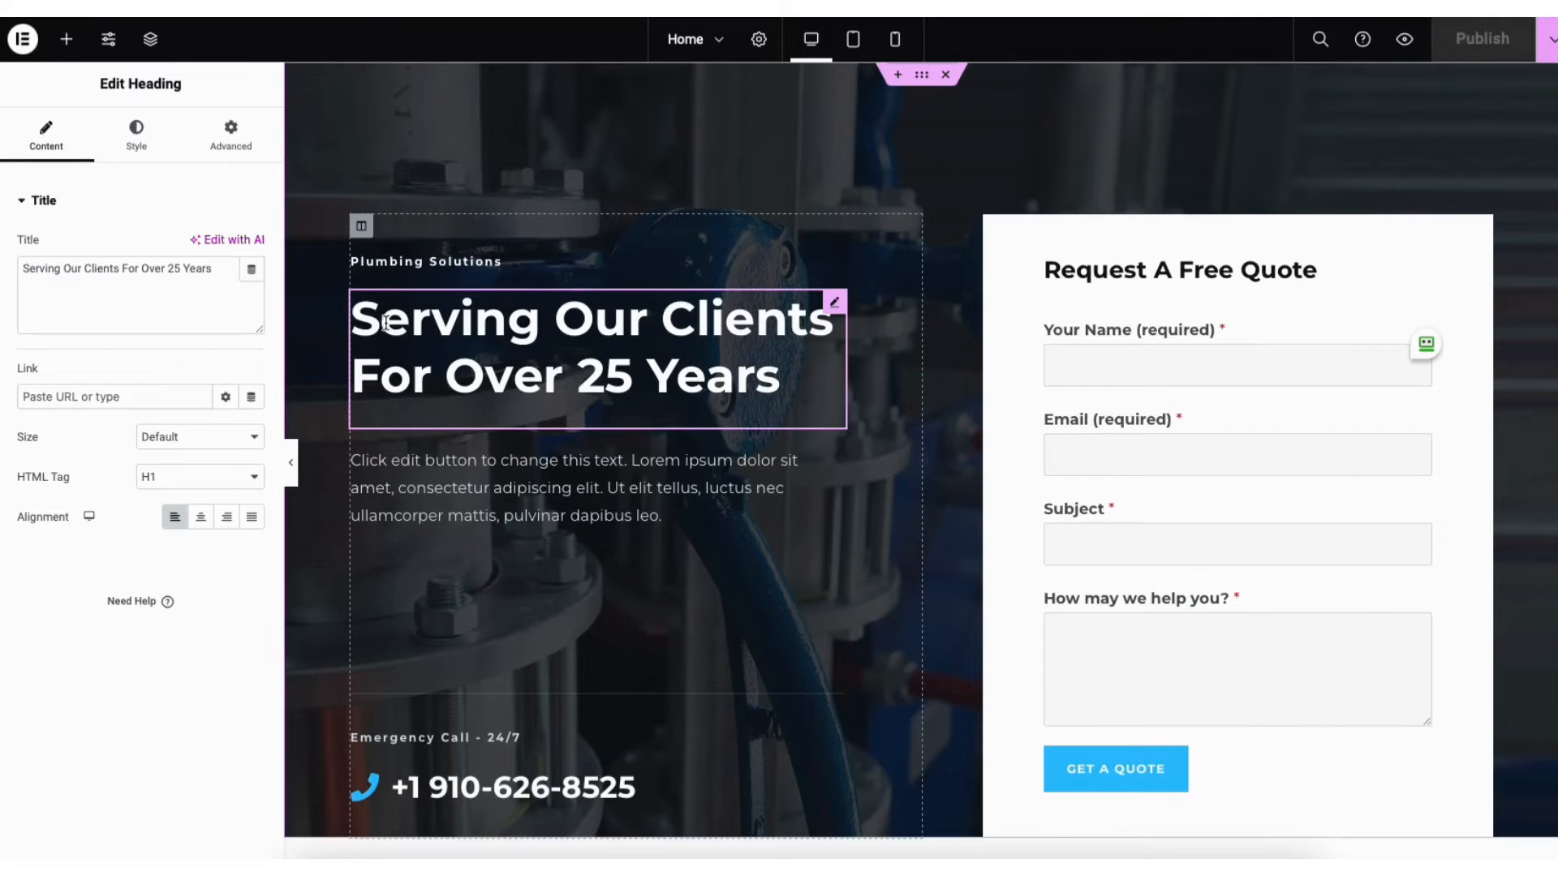
click(357, 261)
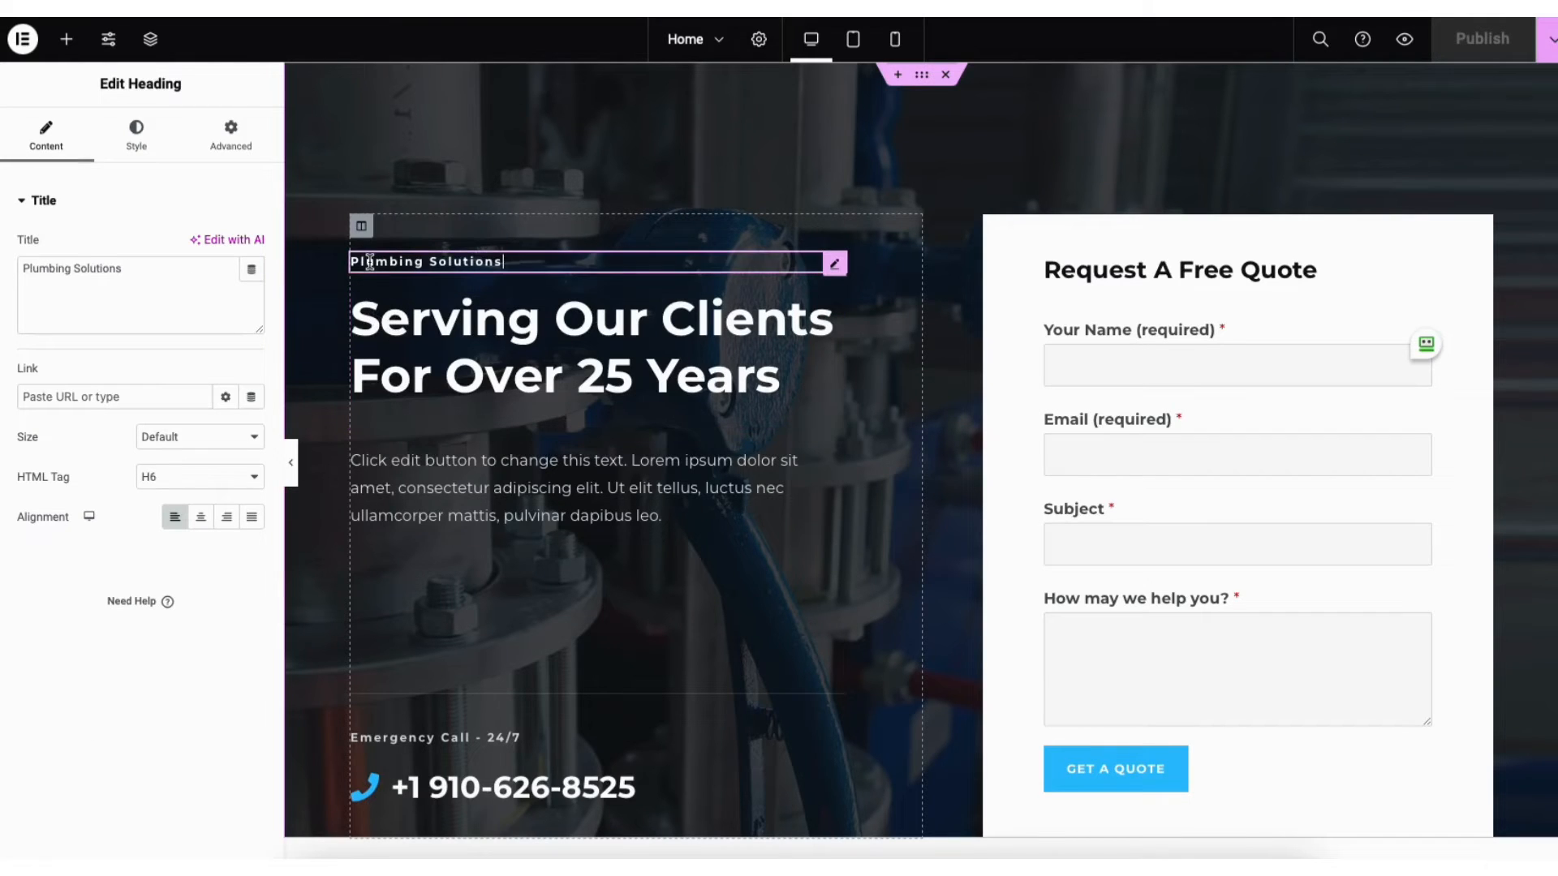
key(ctrl+a)
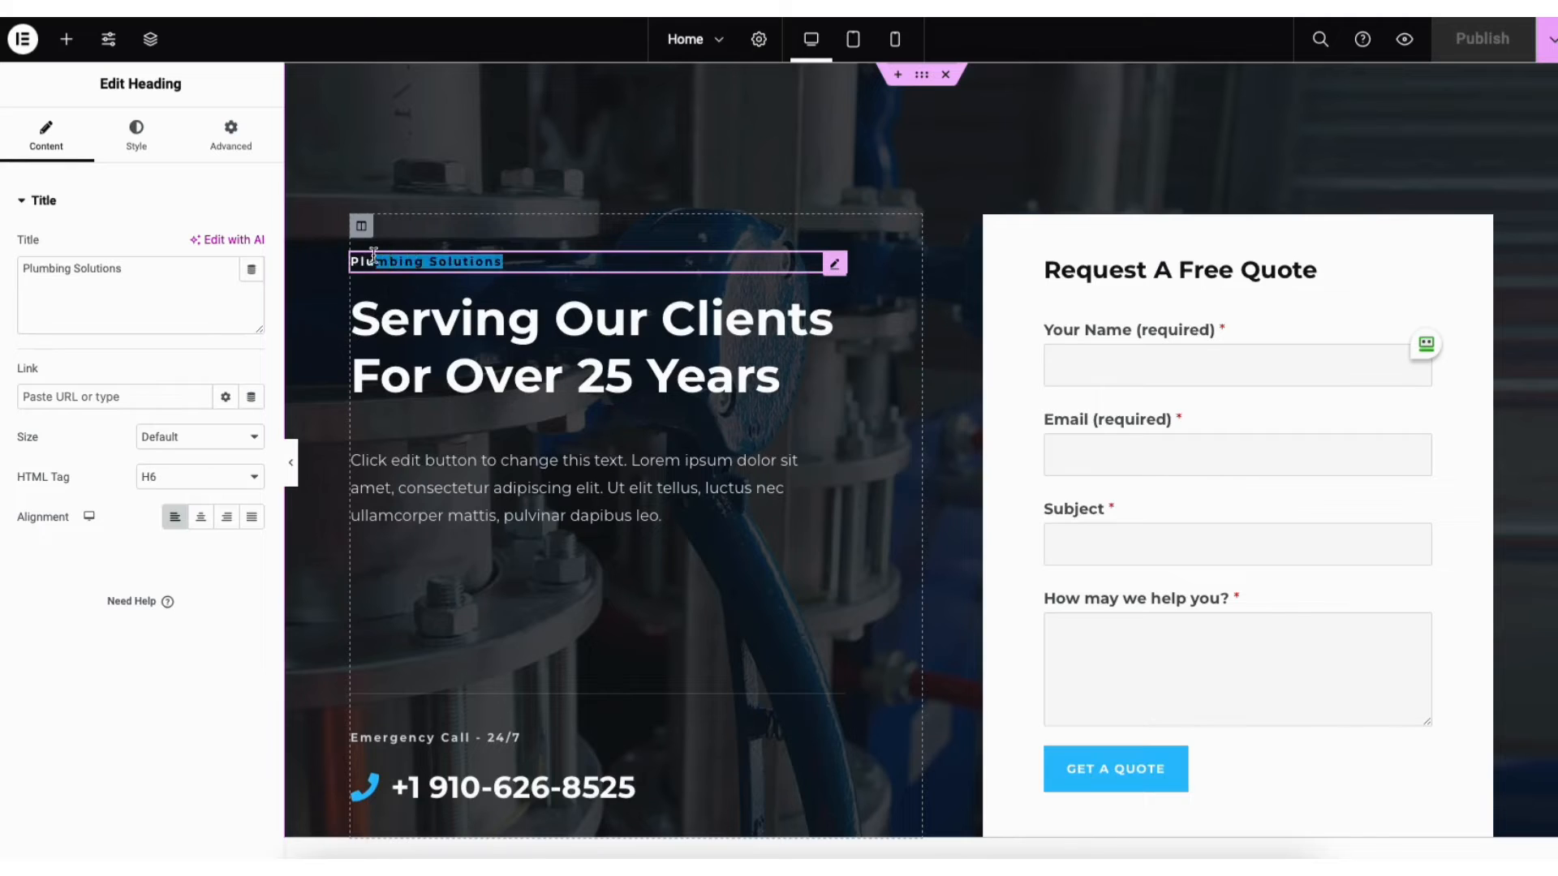
text(Local Clea)
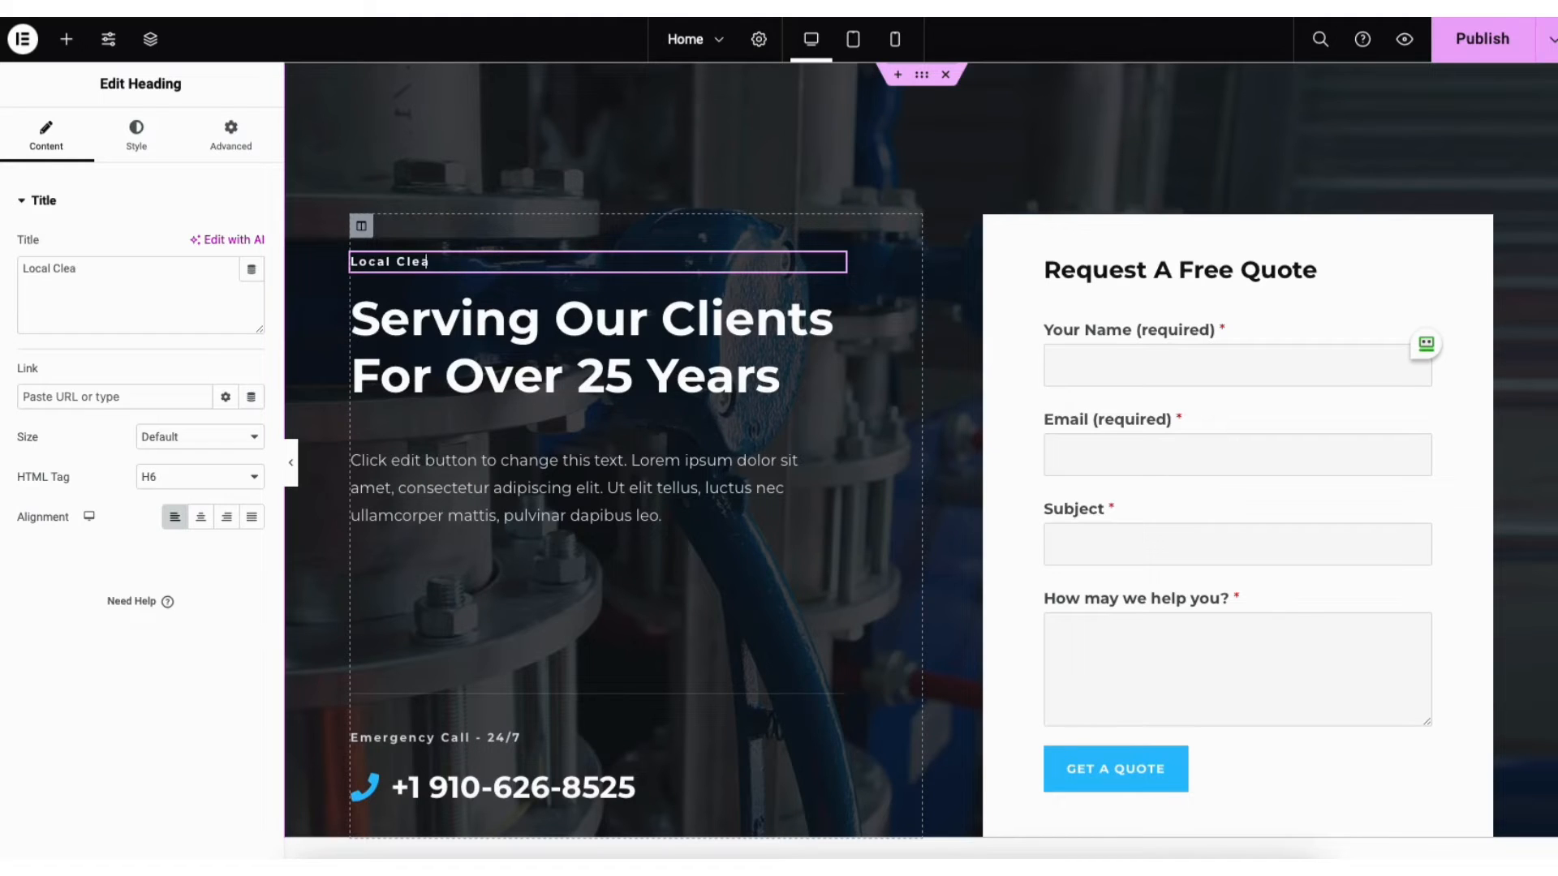
text(ning Service)
Change the main heading to 'Your Local Cleaning Service', keeping the H1 tag and Default size
click(462, 343)
drag(358, 314, 745, 358)
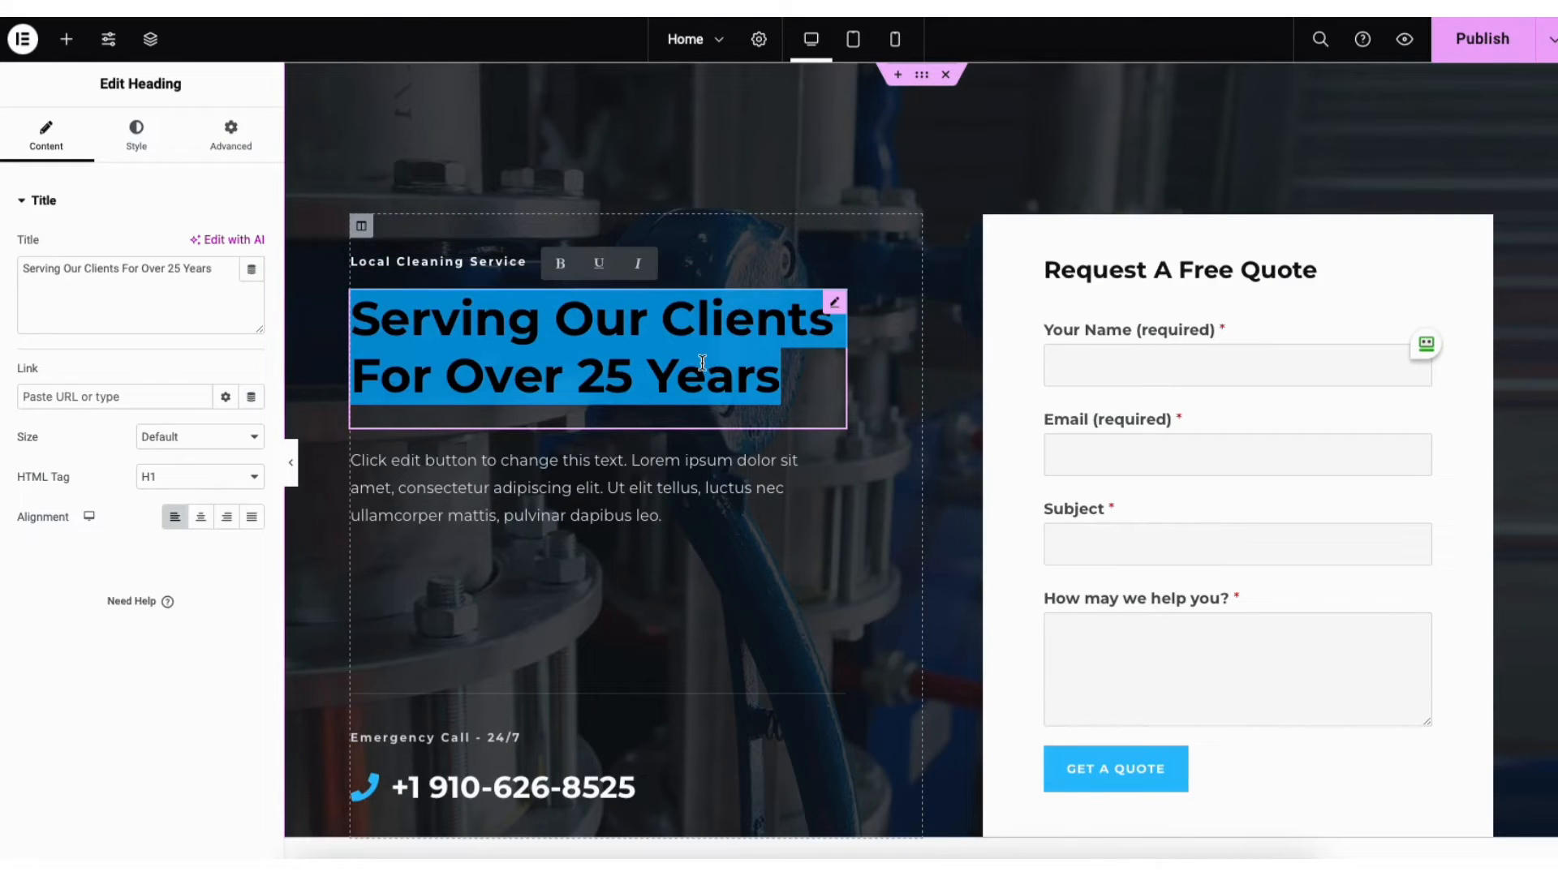
text(Your )
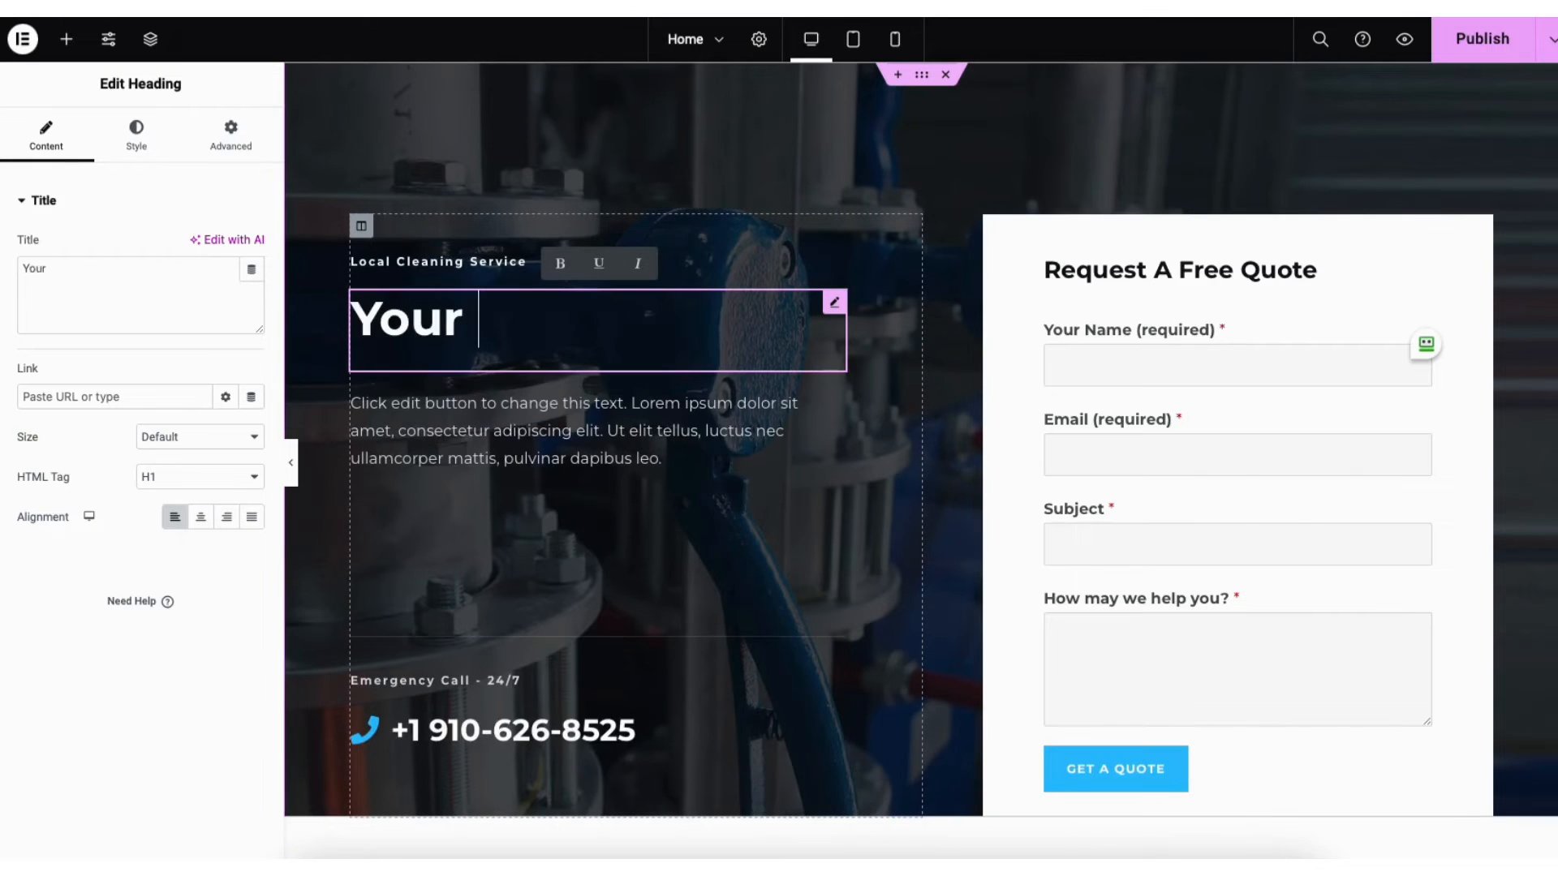
text(Local Cleaning Ser)
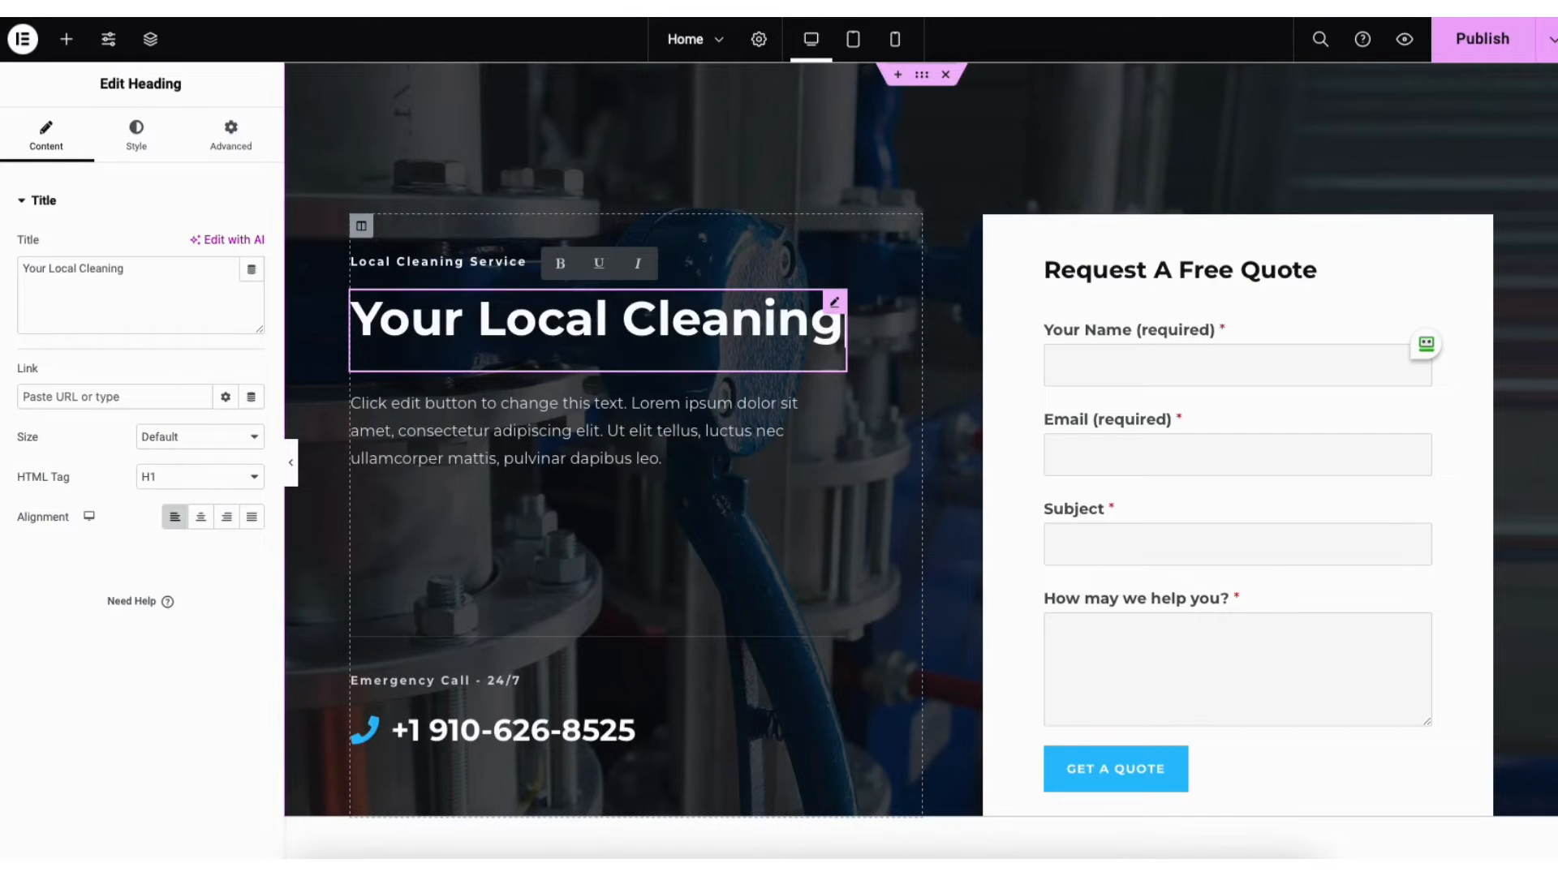
text(vice)
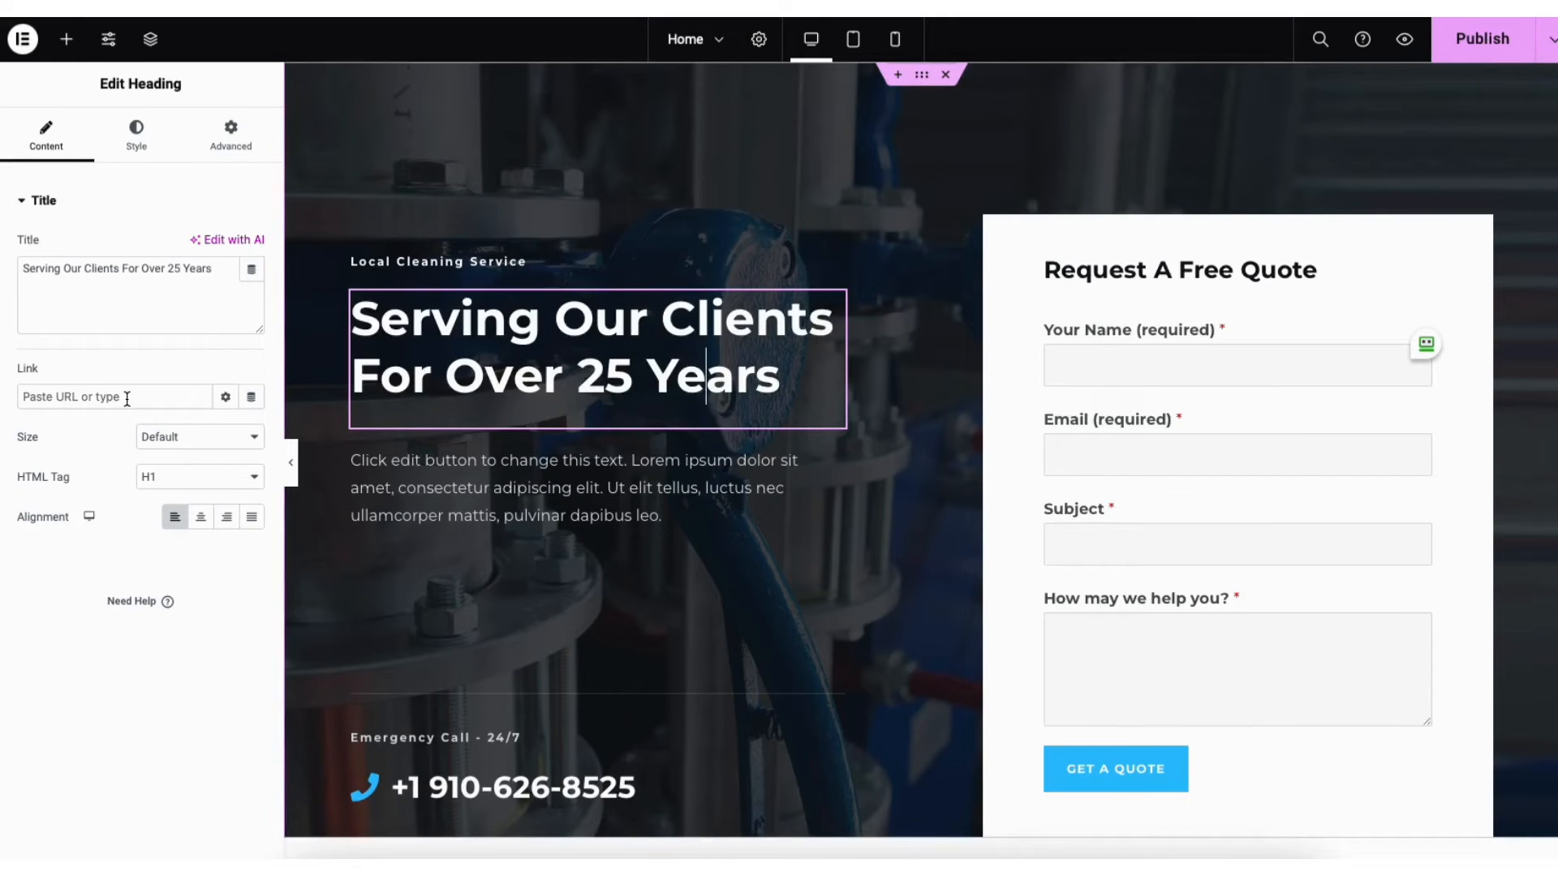
click(162, 475)
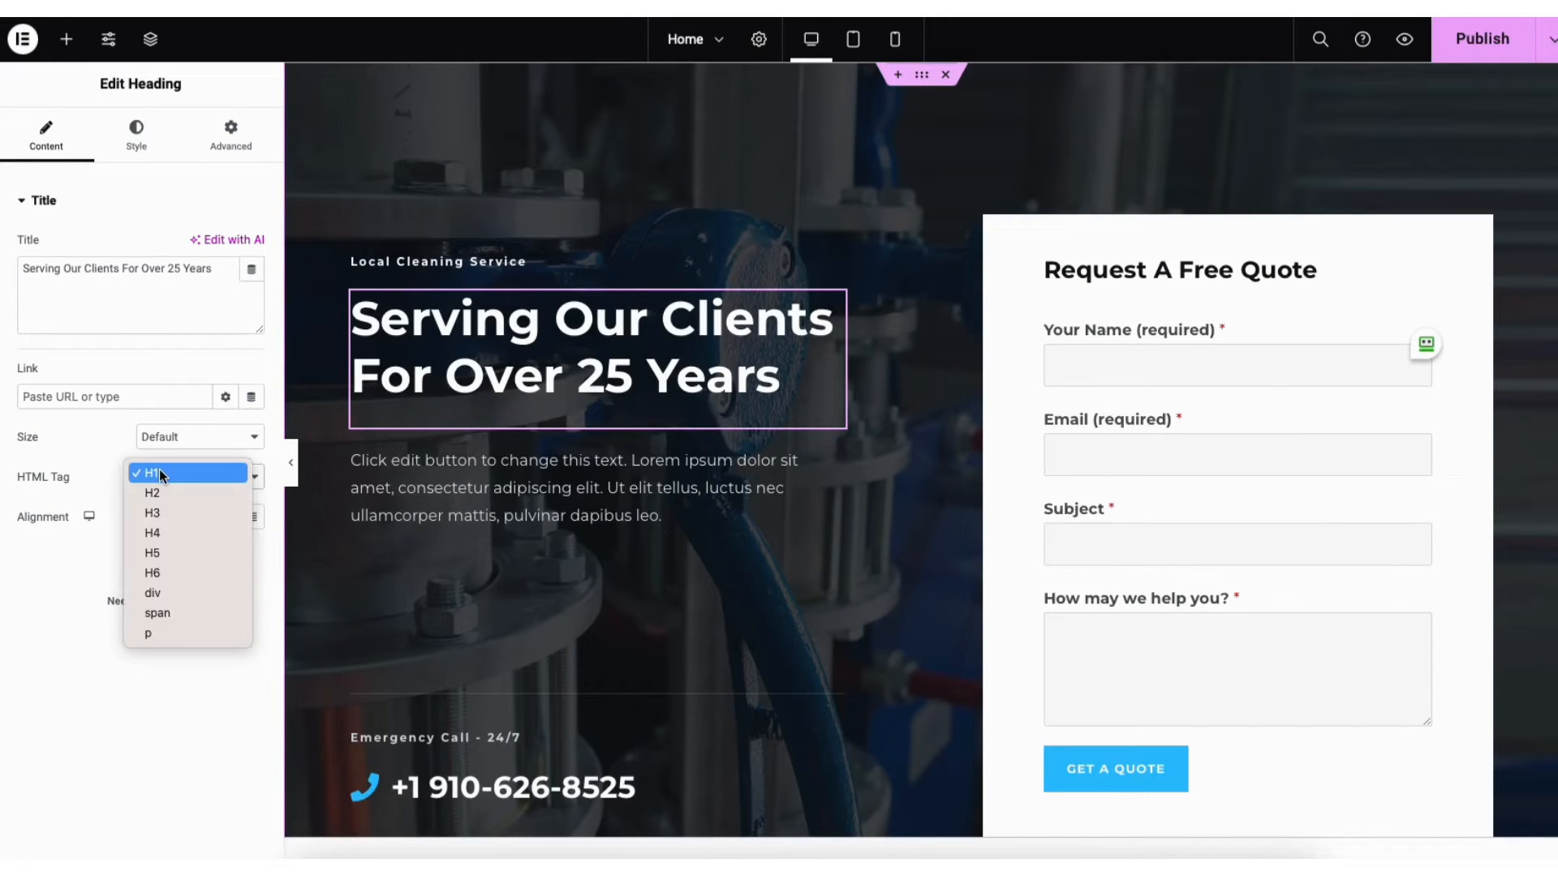
click(162, 476)
click(179, 434)
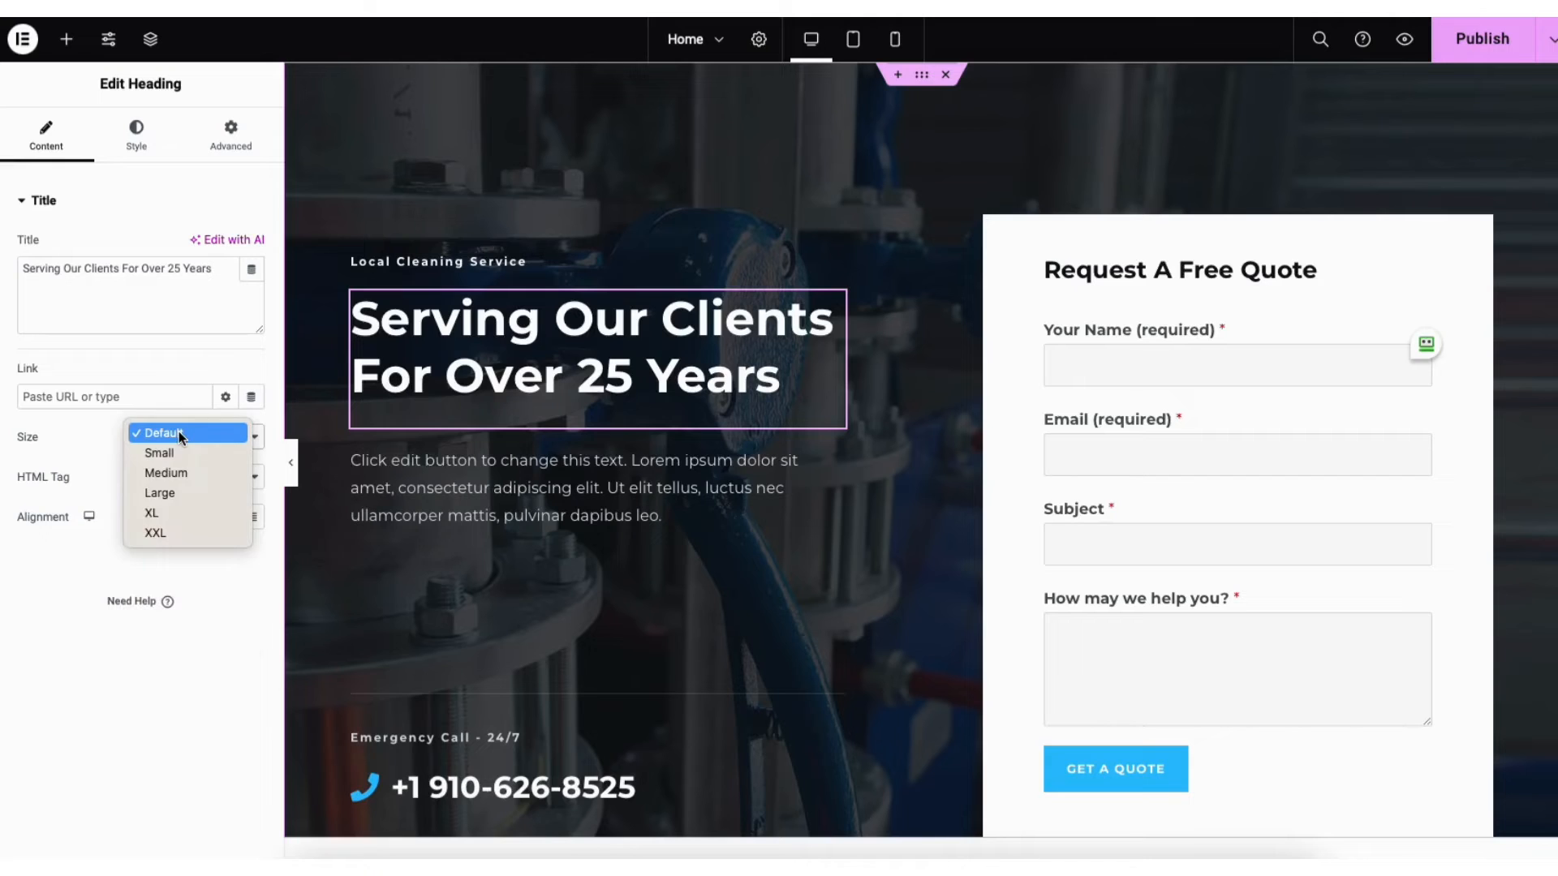
click(178, 433)
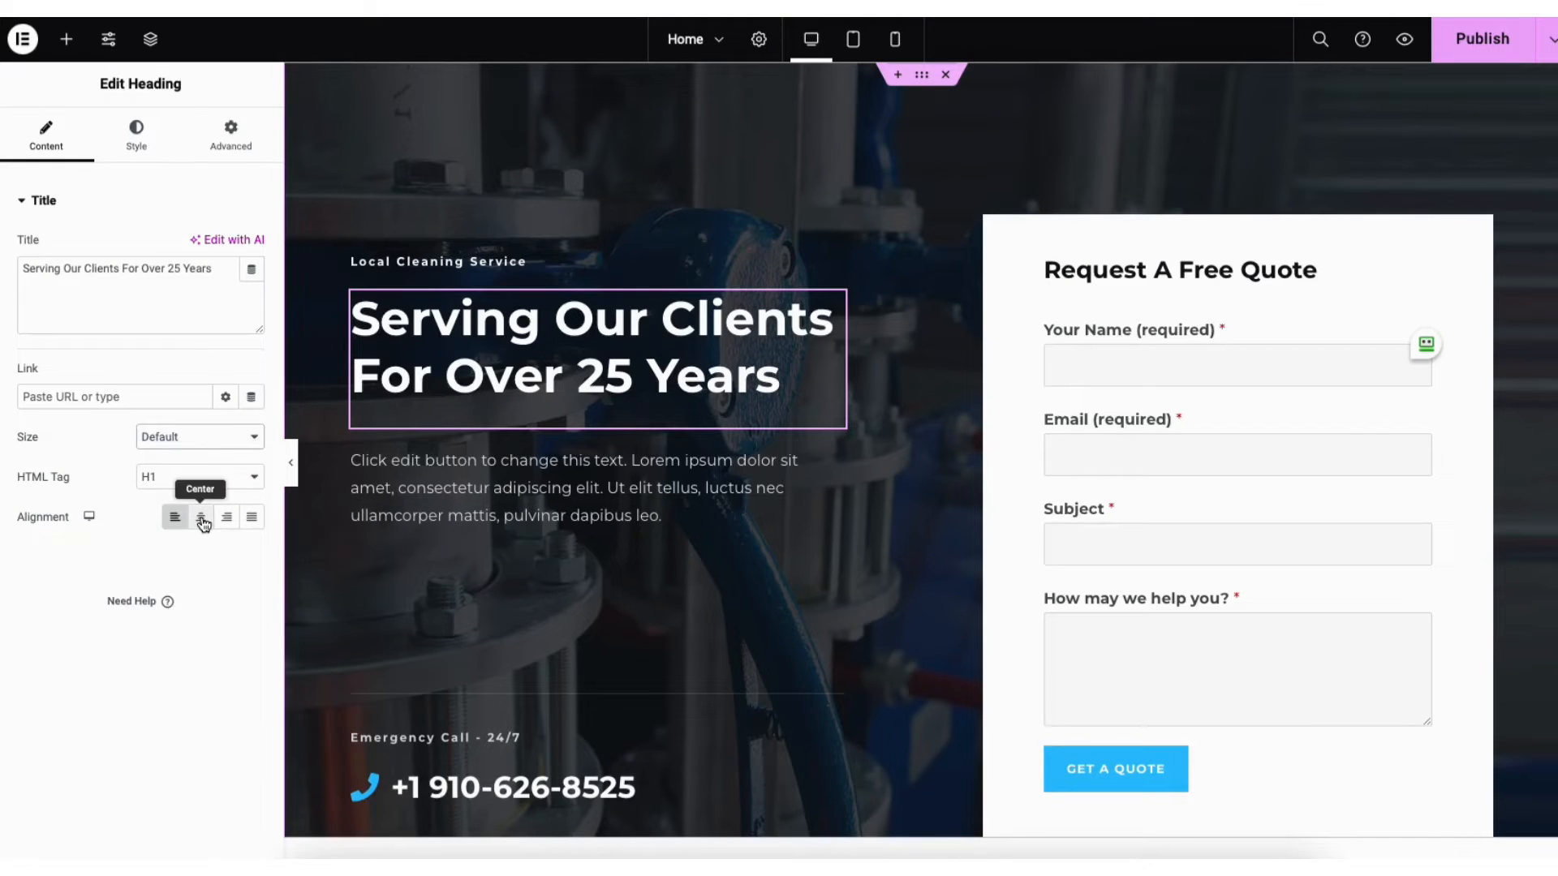
Set the hero heading's text colour to the bright teal #00AFE0
click(148, 135)
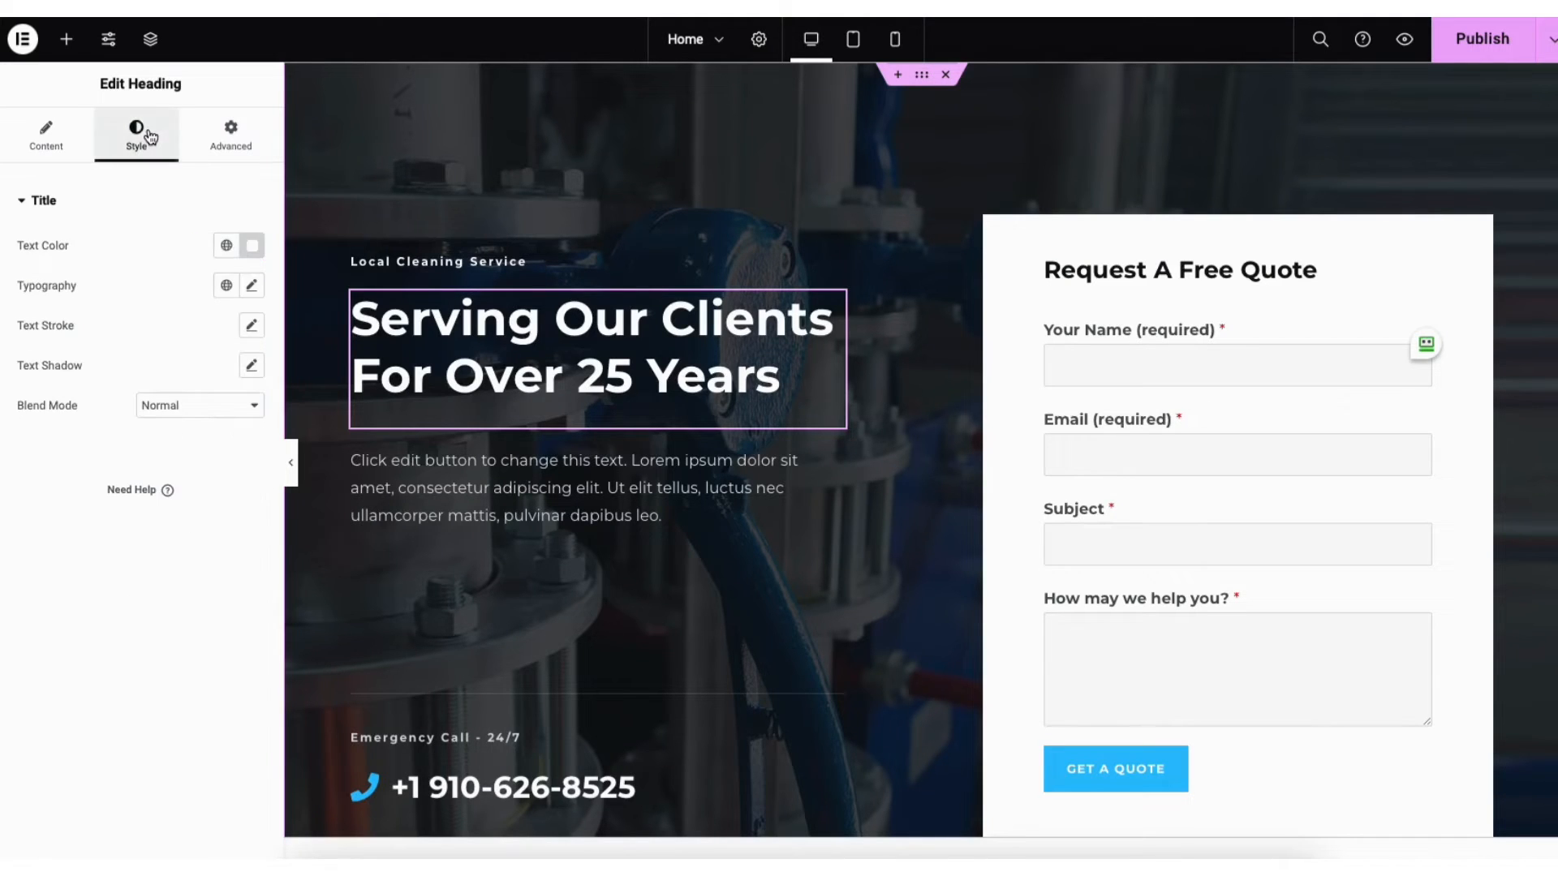
click(251, 248)
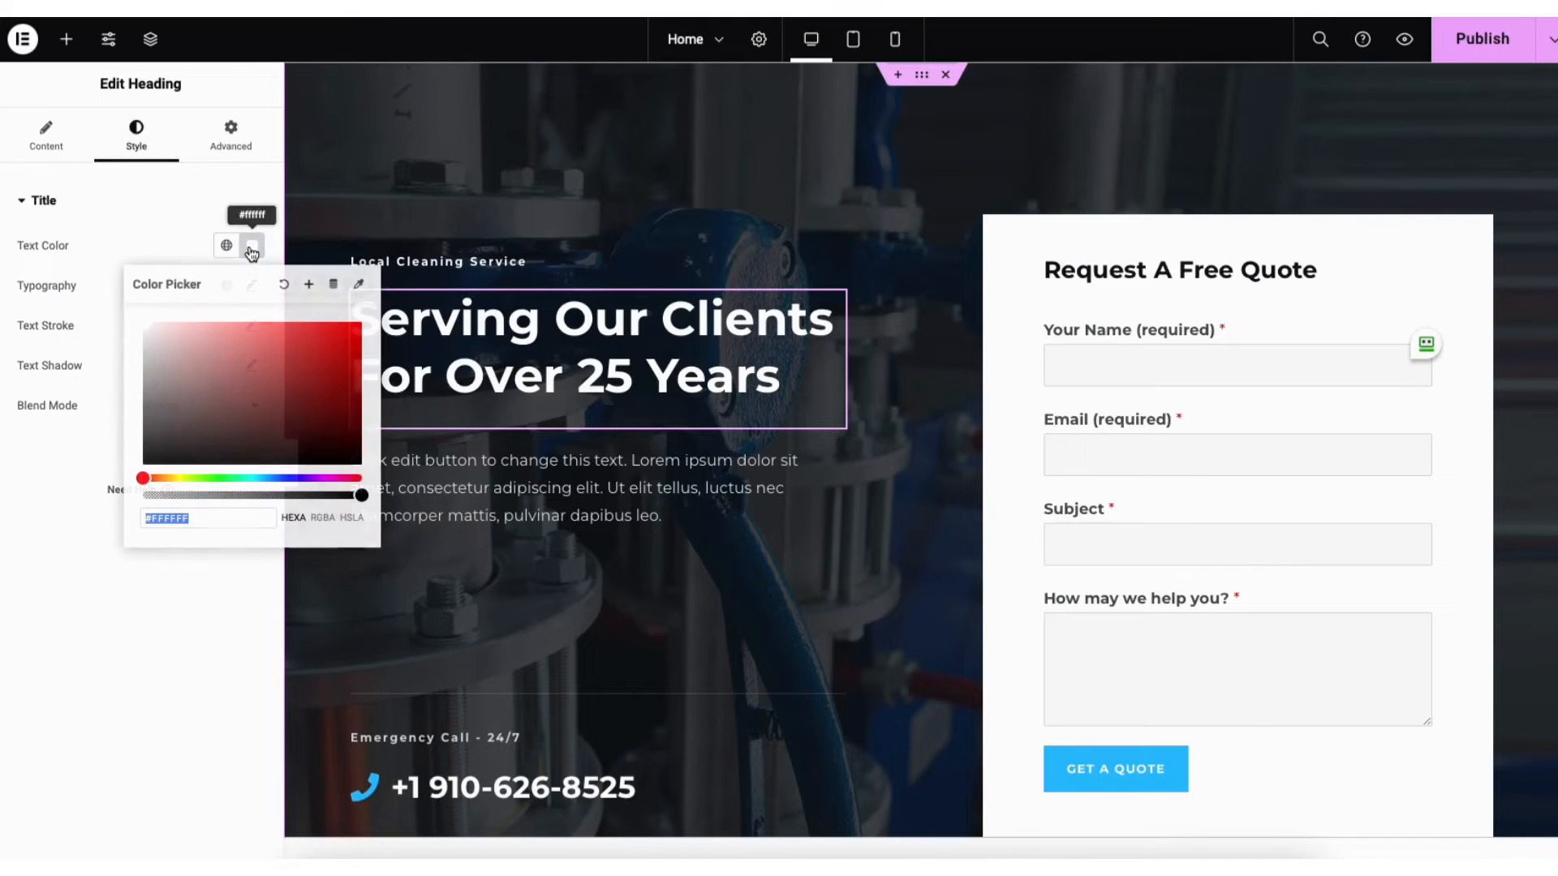
click(259, 478)
click(304, 392)
drag(304, 392, 108, 313)
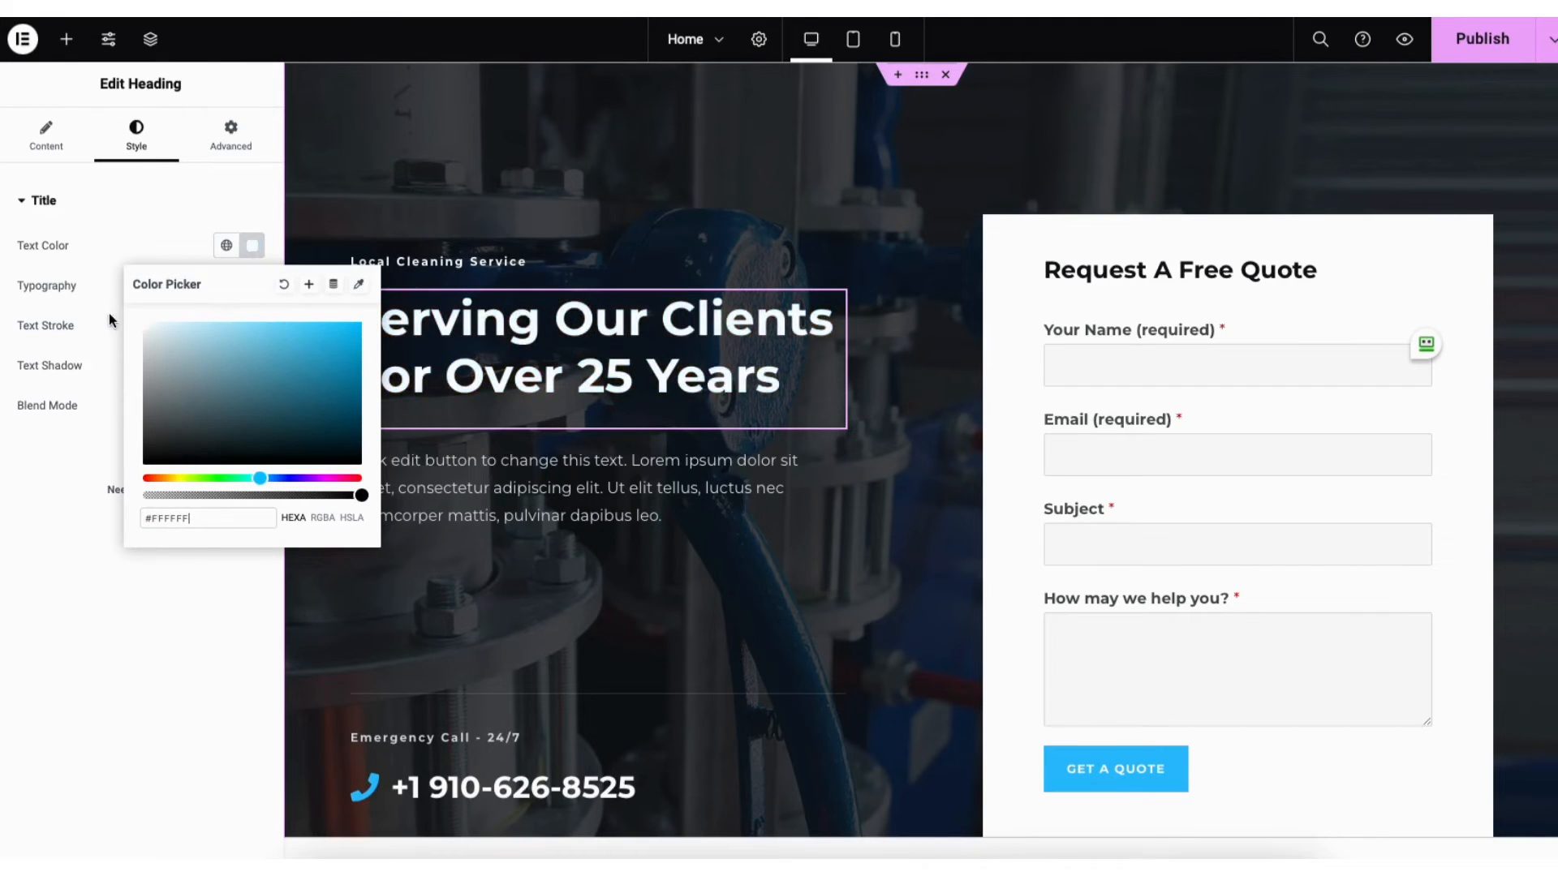
click(116, 173)
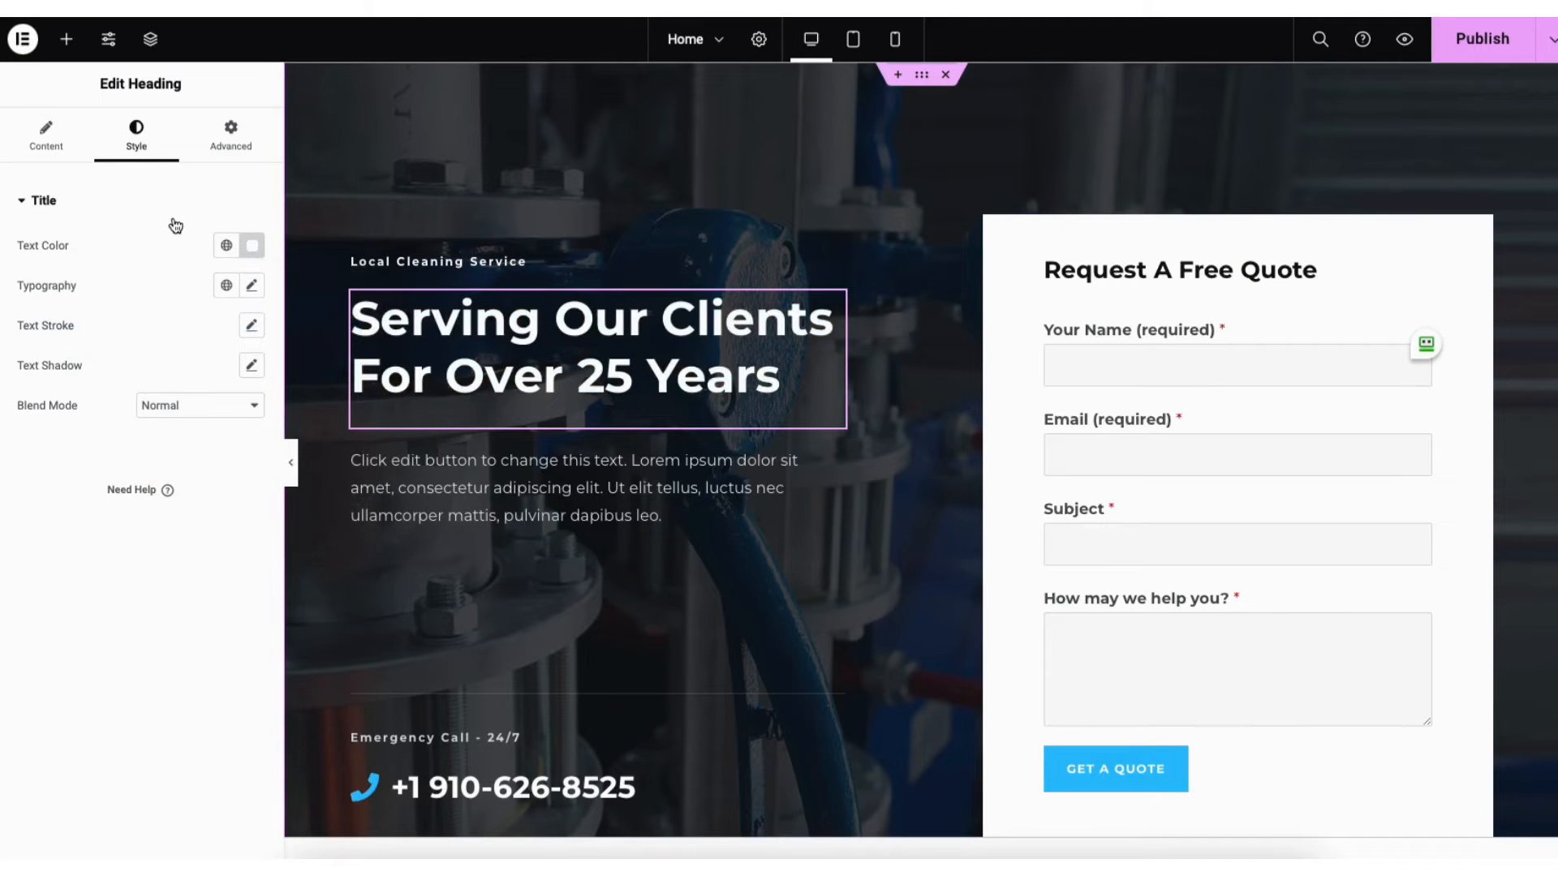
Browse the heading's typography font families, leaving the font at Default
click(254, 286)
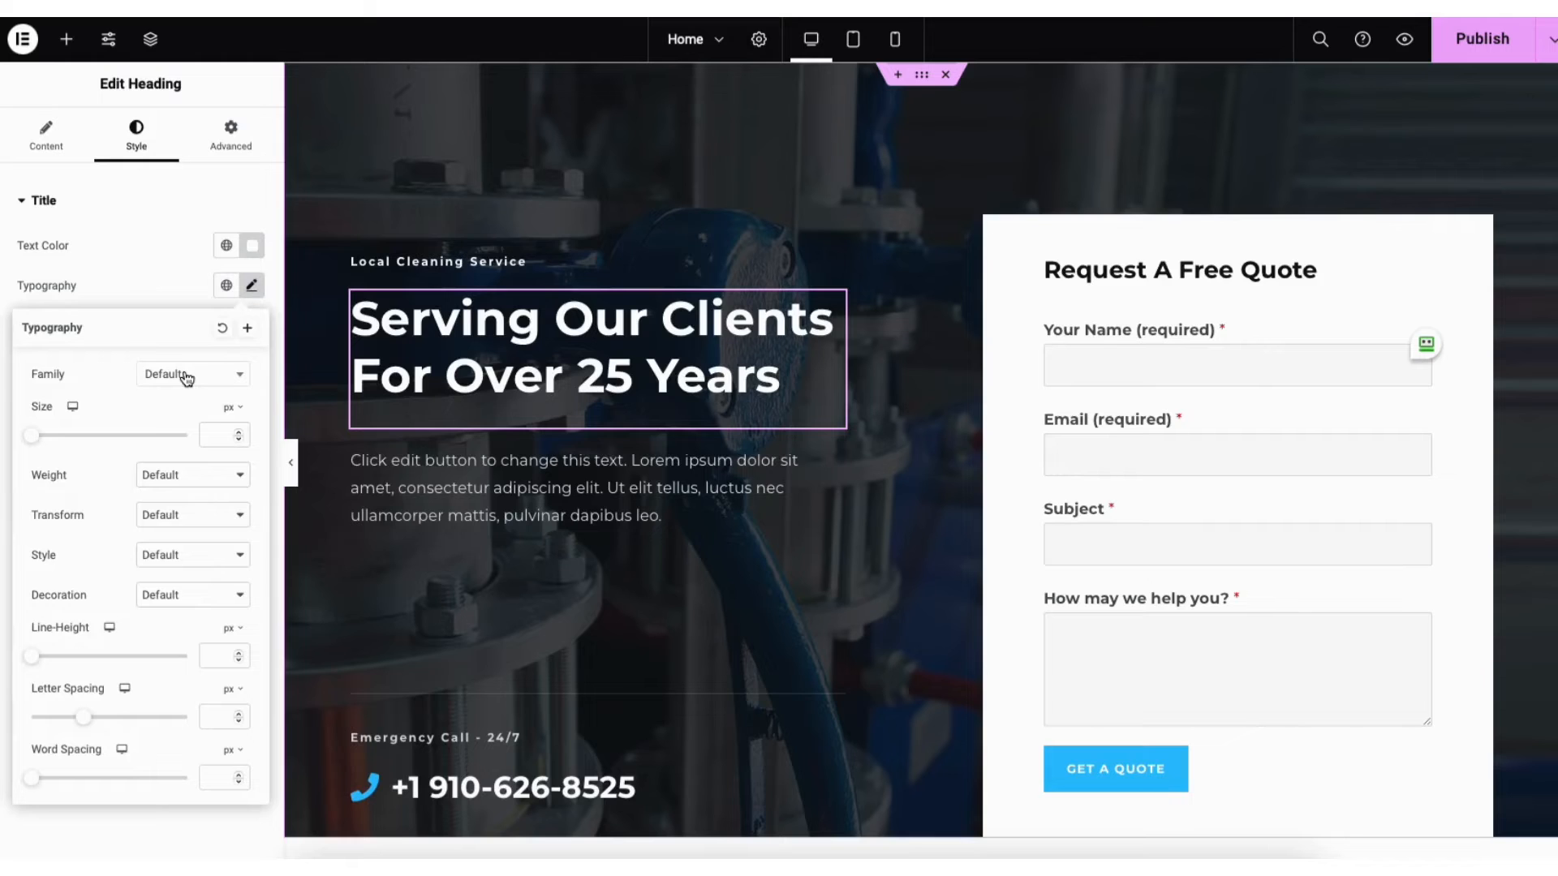
click(234, 377)
drag(242, 428, 246, 451)
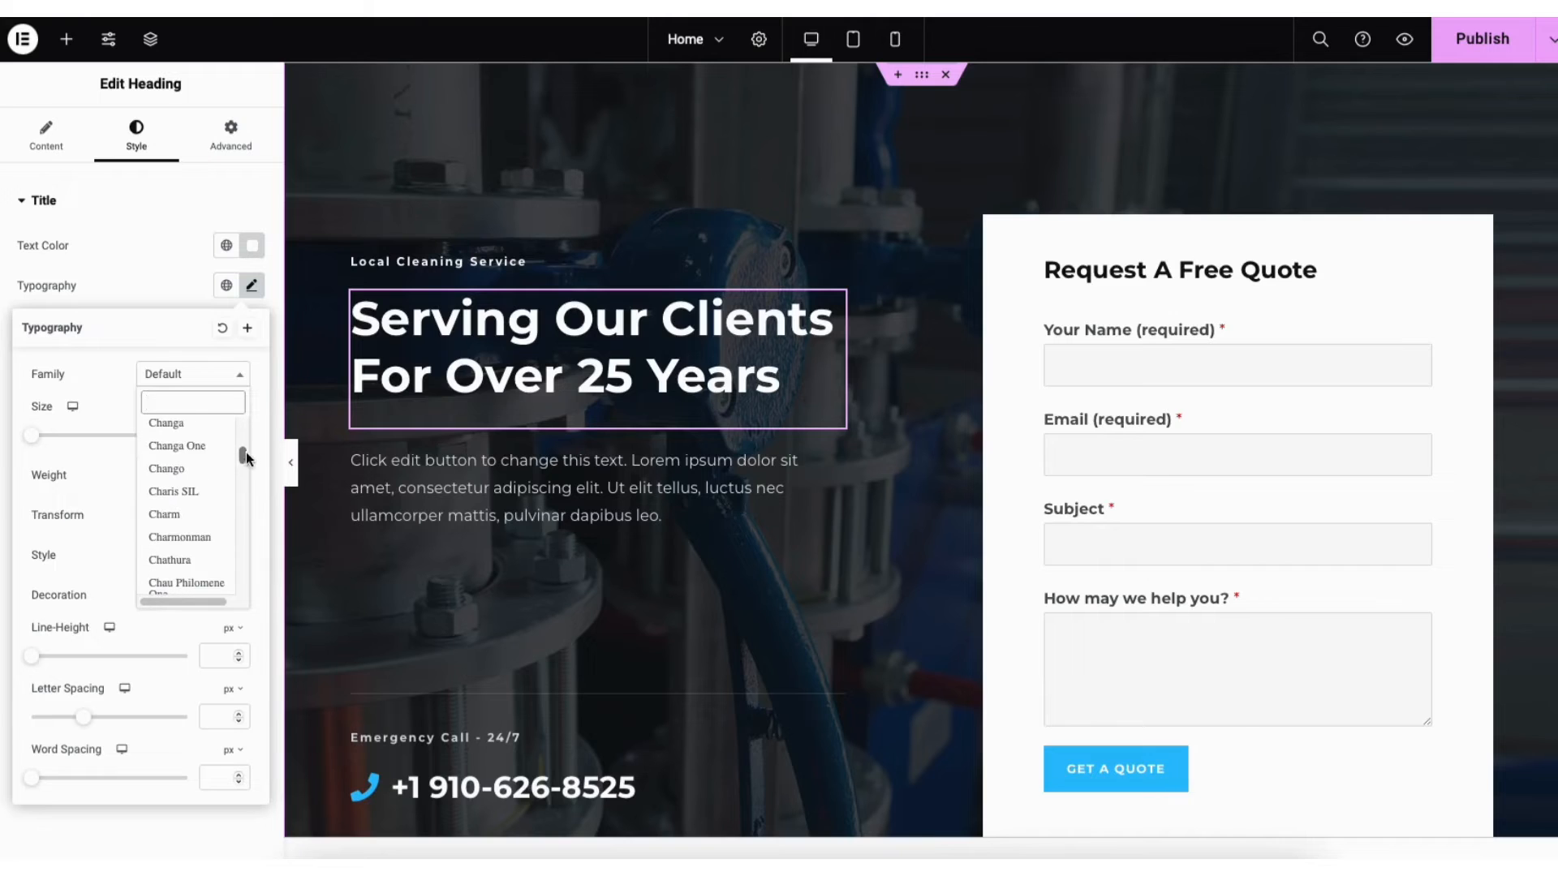
click(124, 349)
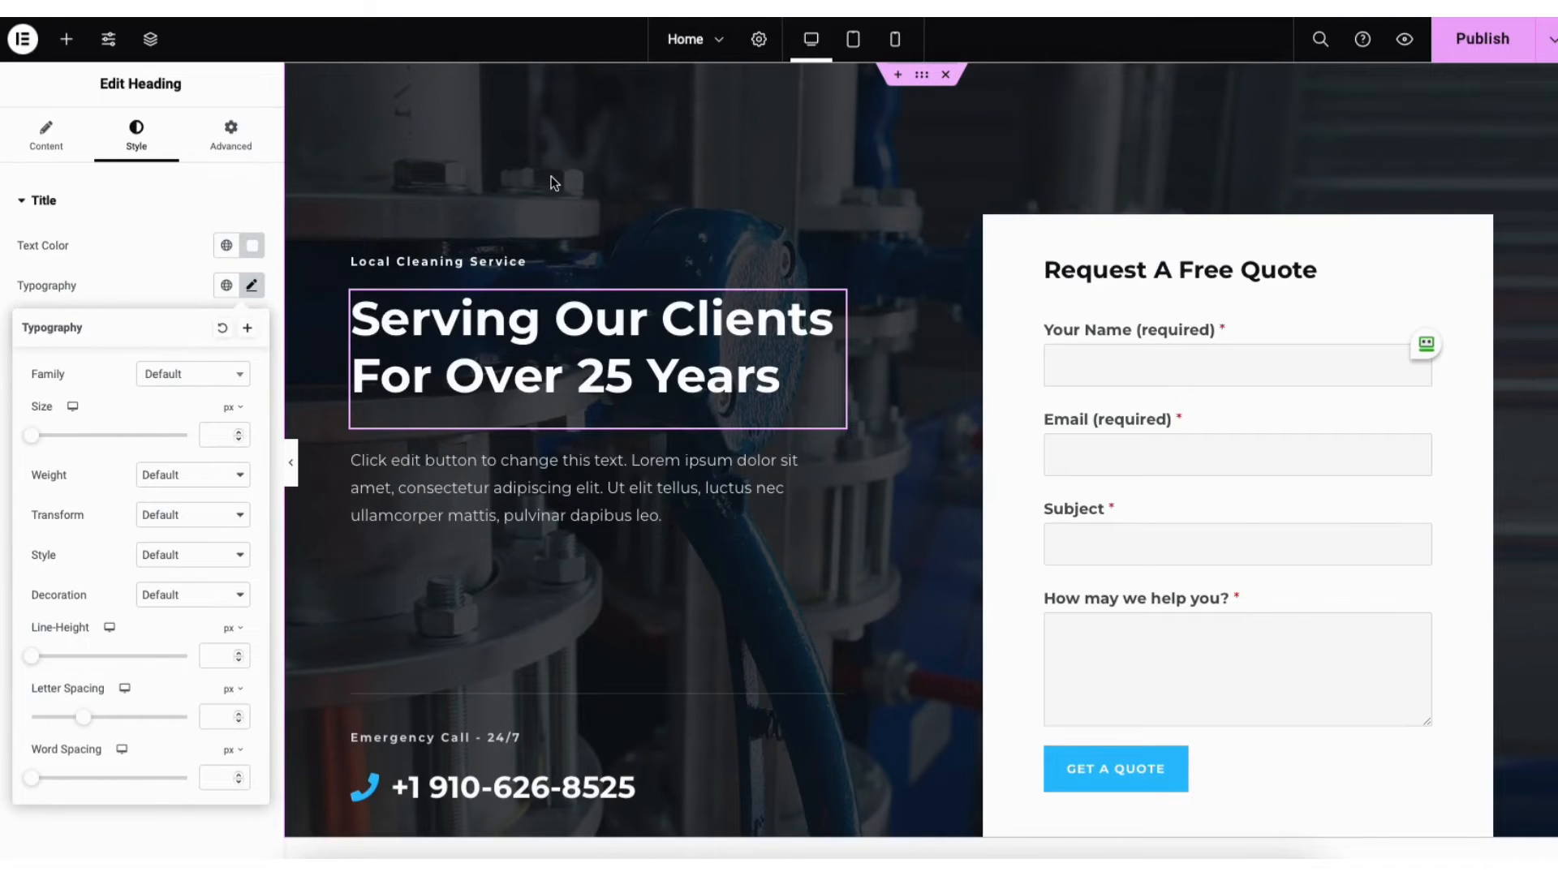
Open the hero section's style settings and keep the Classic background type
right_click(357, 188)
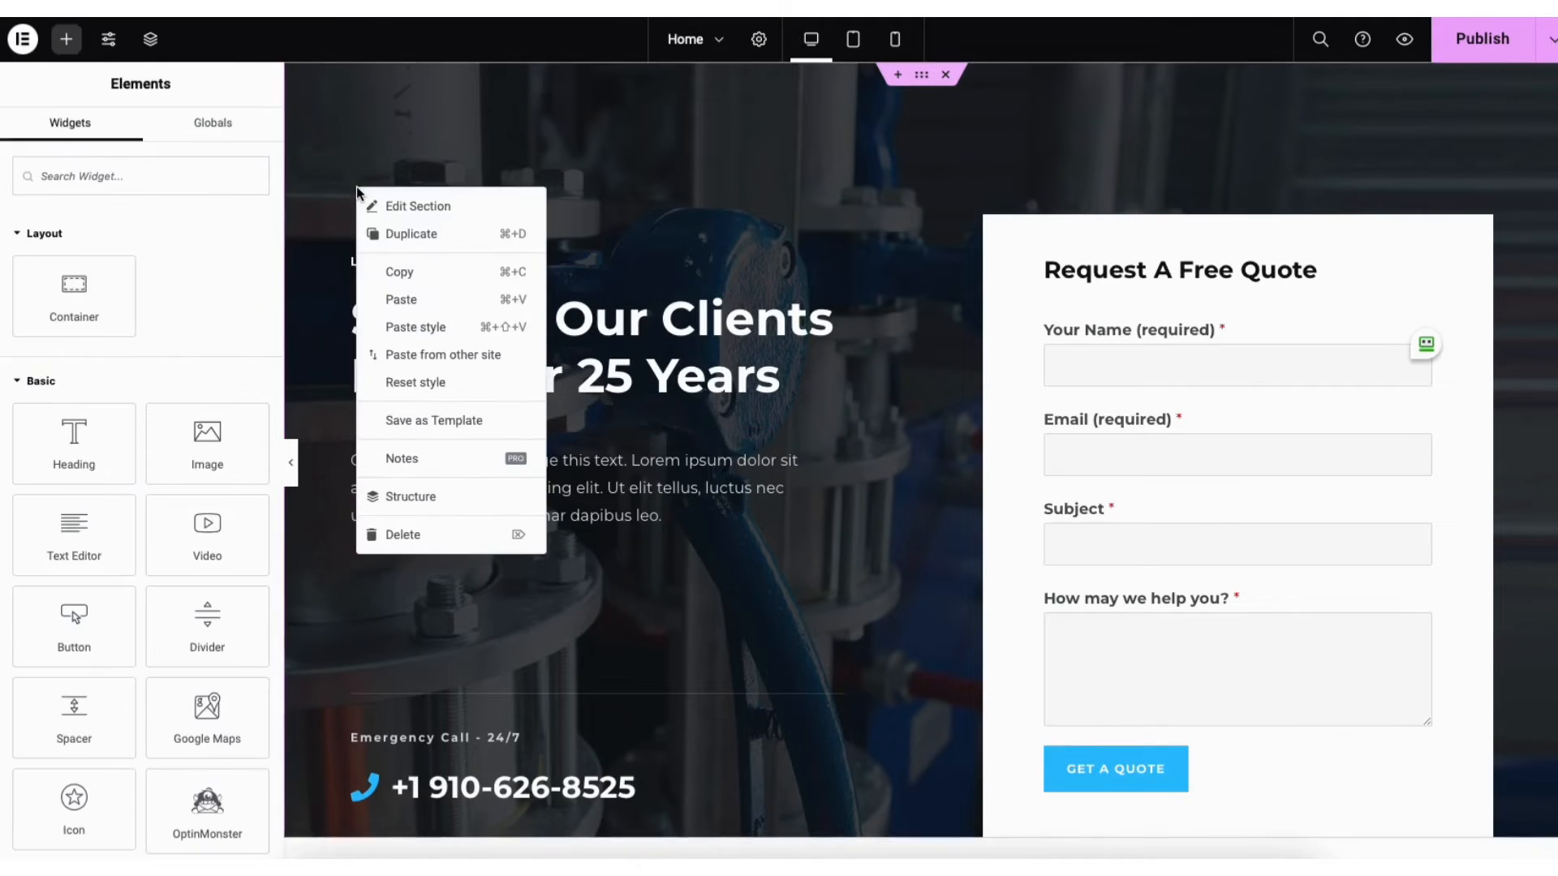
click(440, 208)
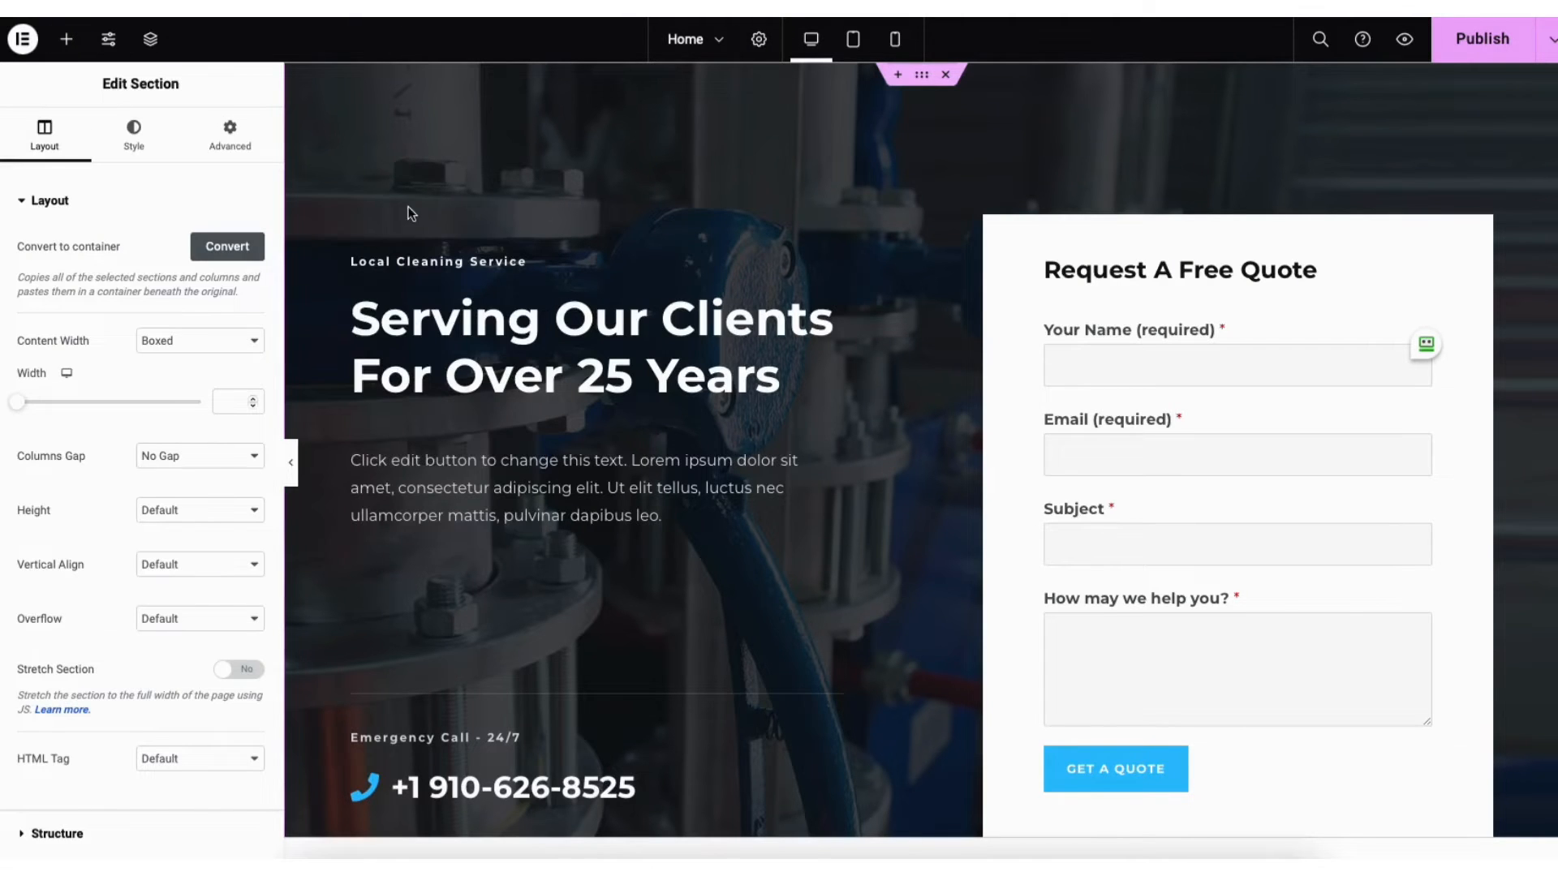
click(134, 138)
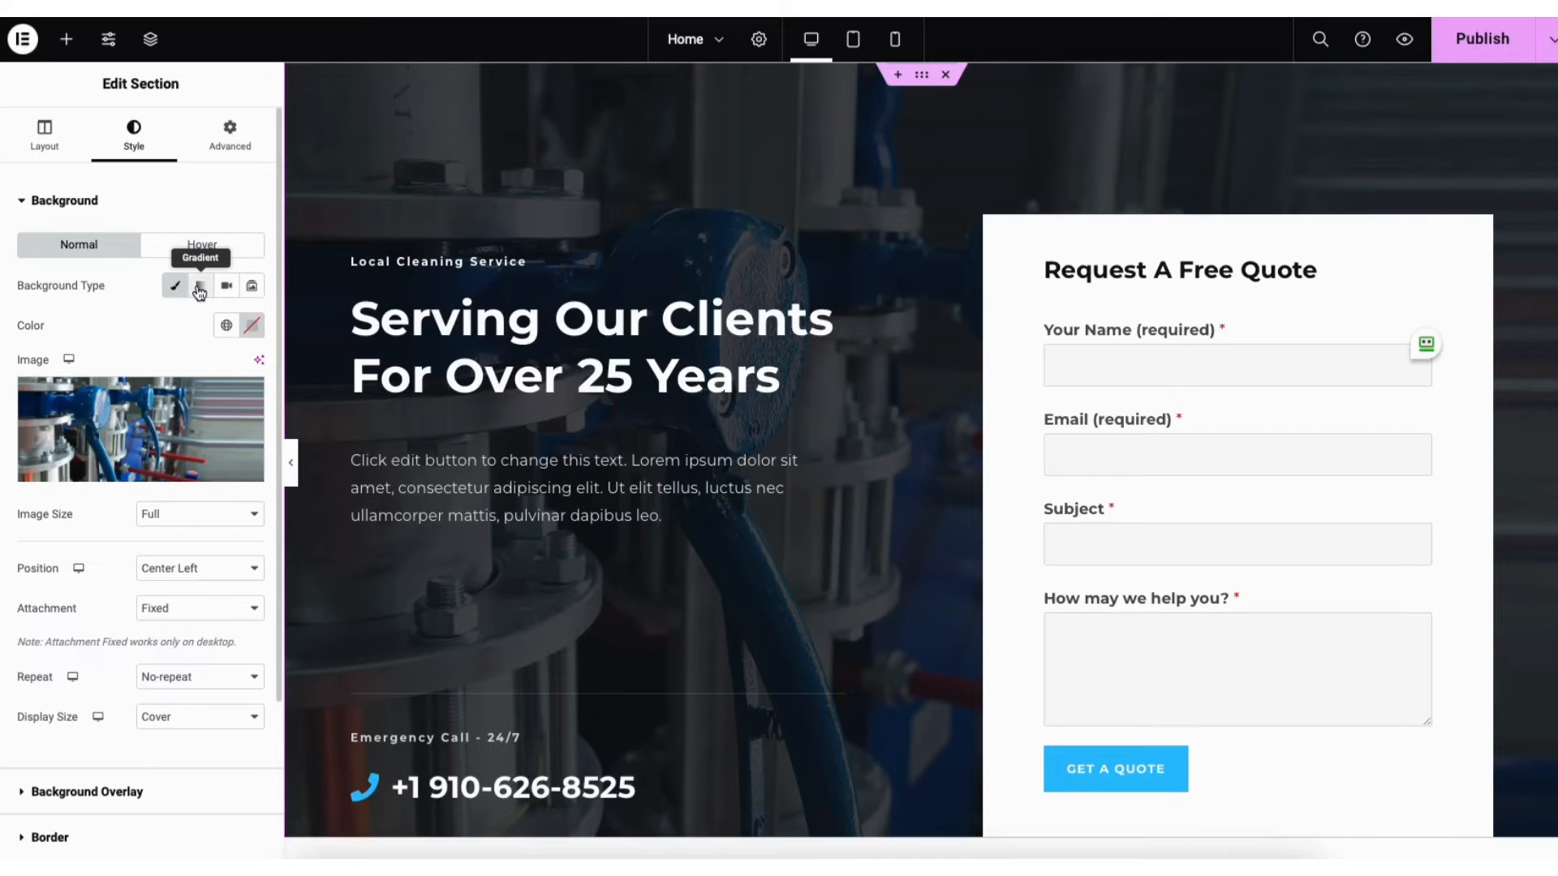
click(251, 286)
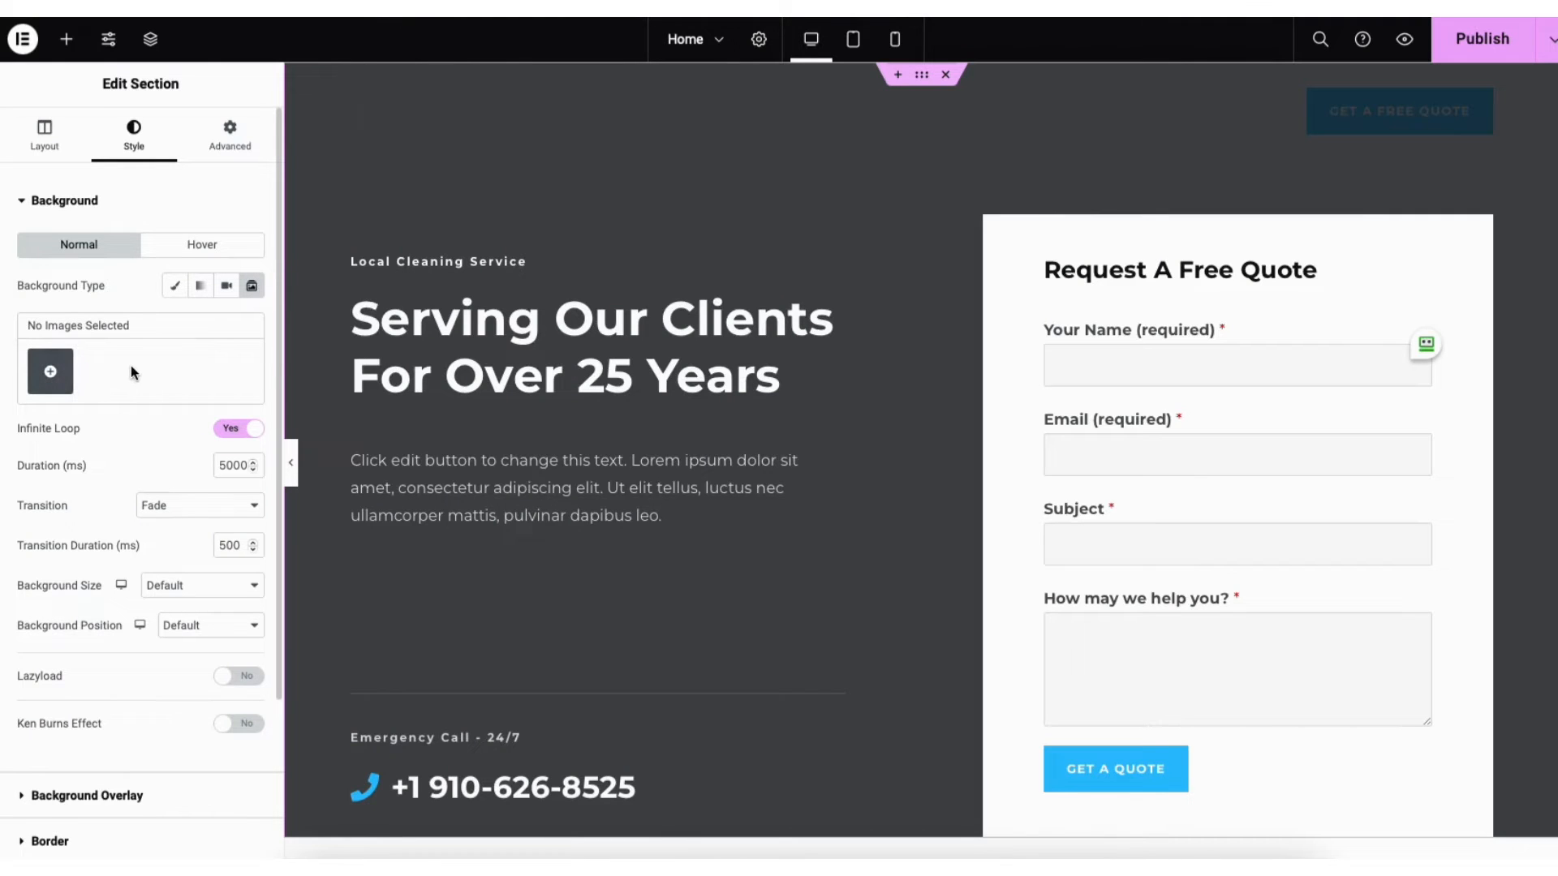
click(175, 290)
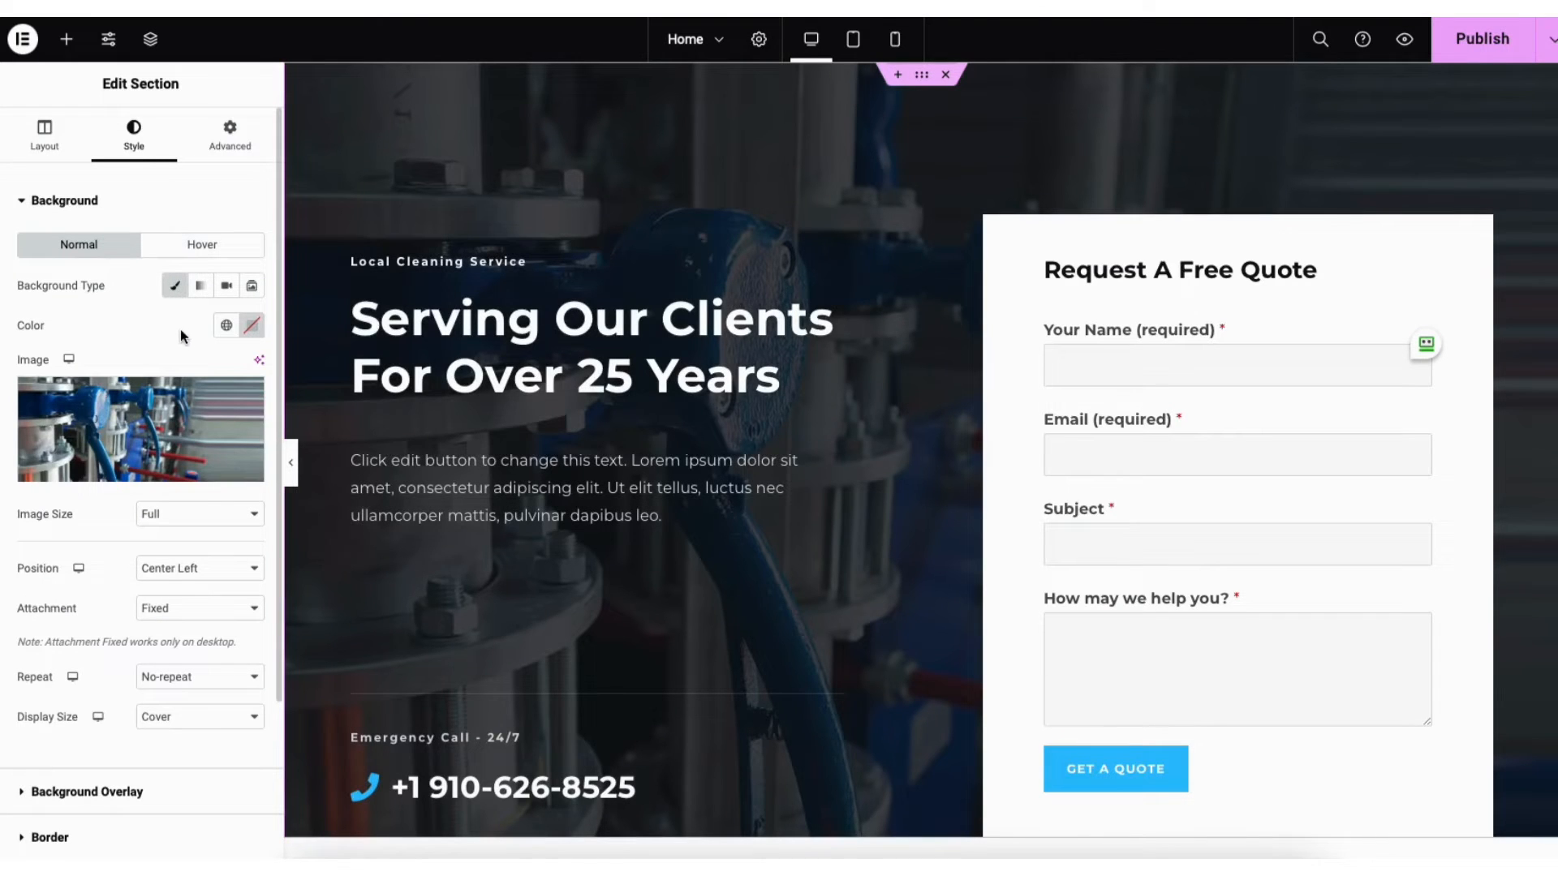
Set the yellow-glove cleaning photo from the Media Library as the hero background image
mouse_move(157, 432)
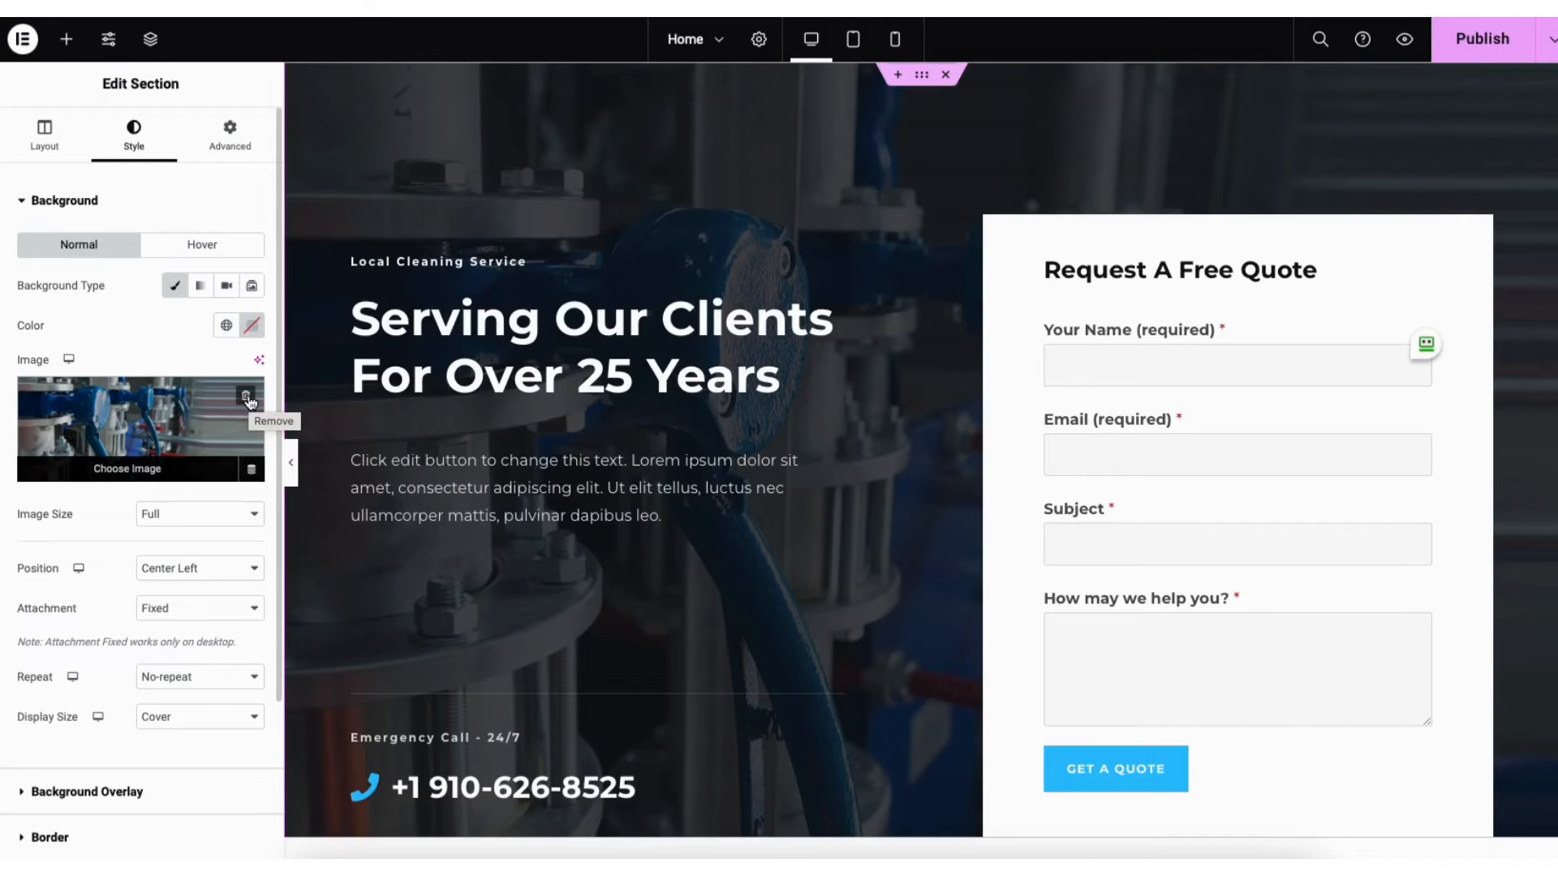
click(129, 452)
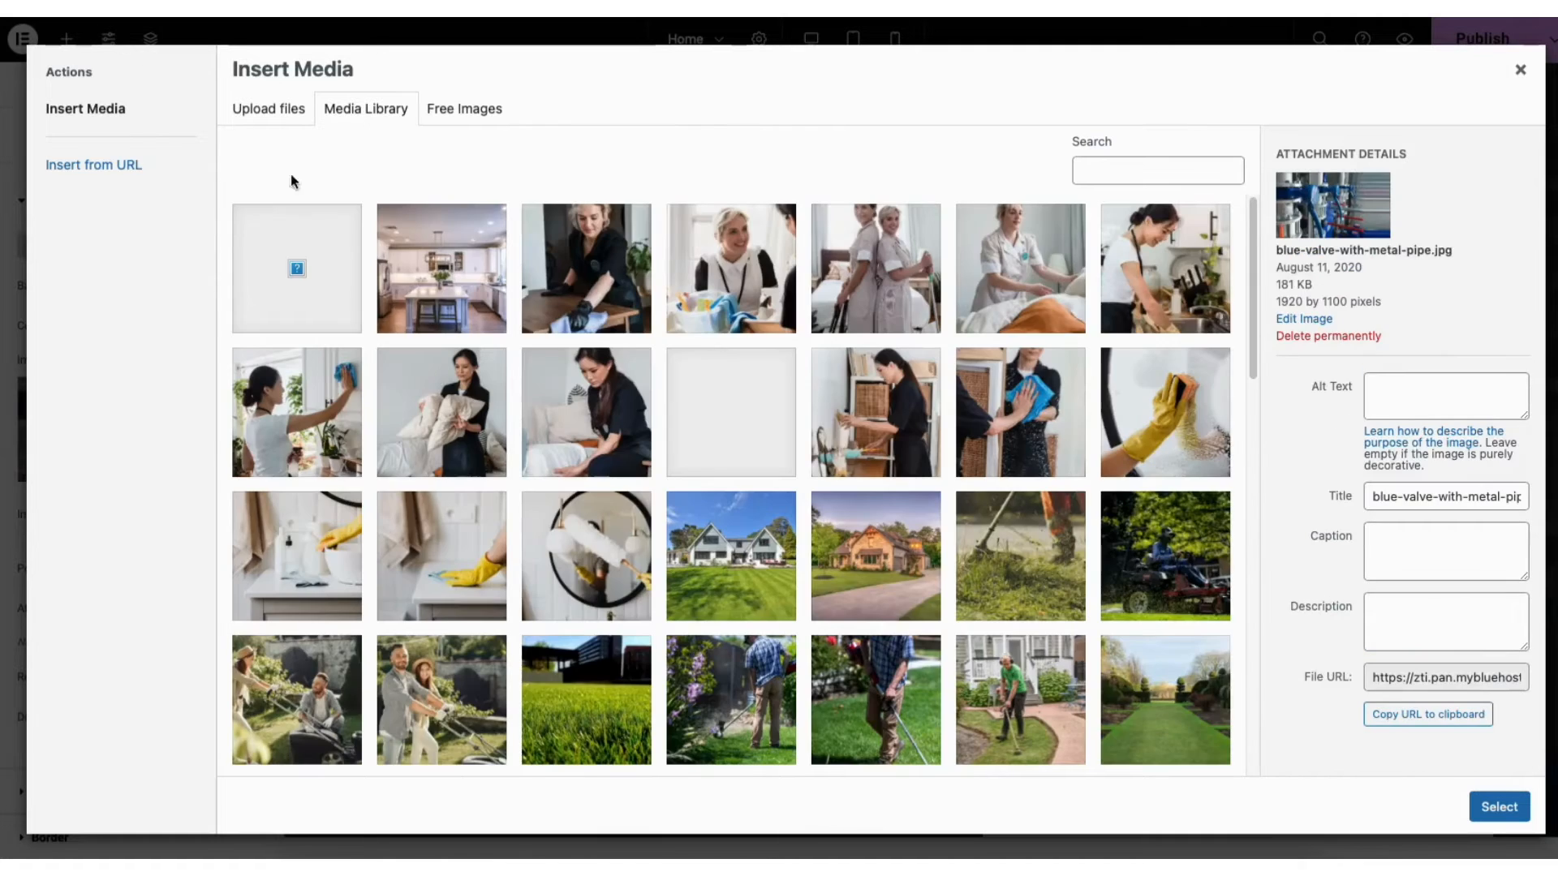
click(277, 110)
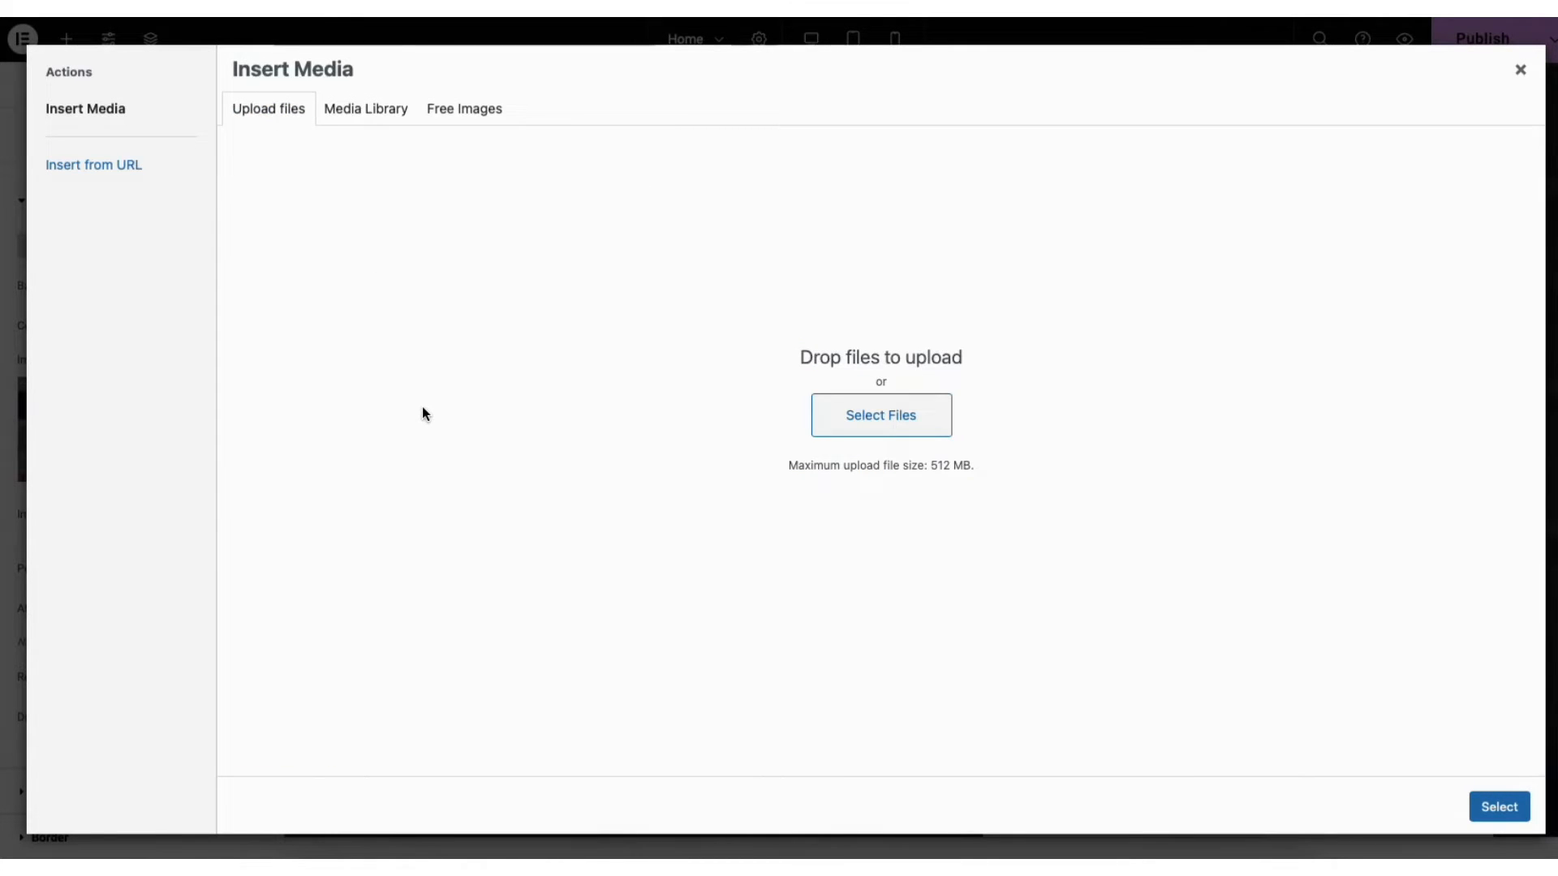
click(378, 113)
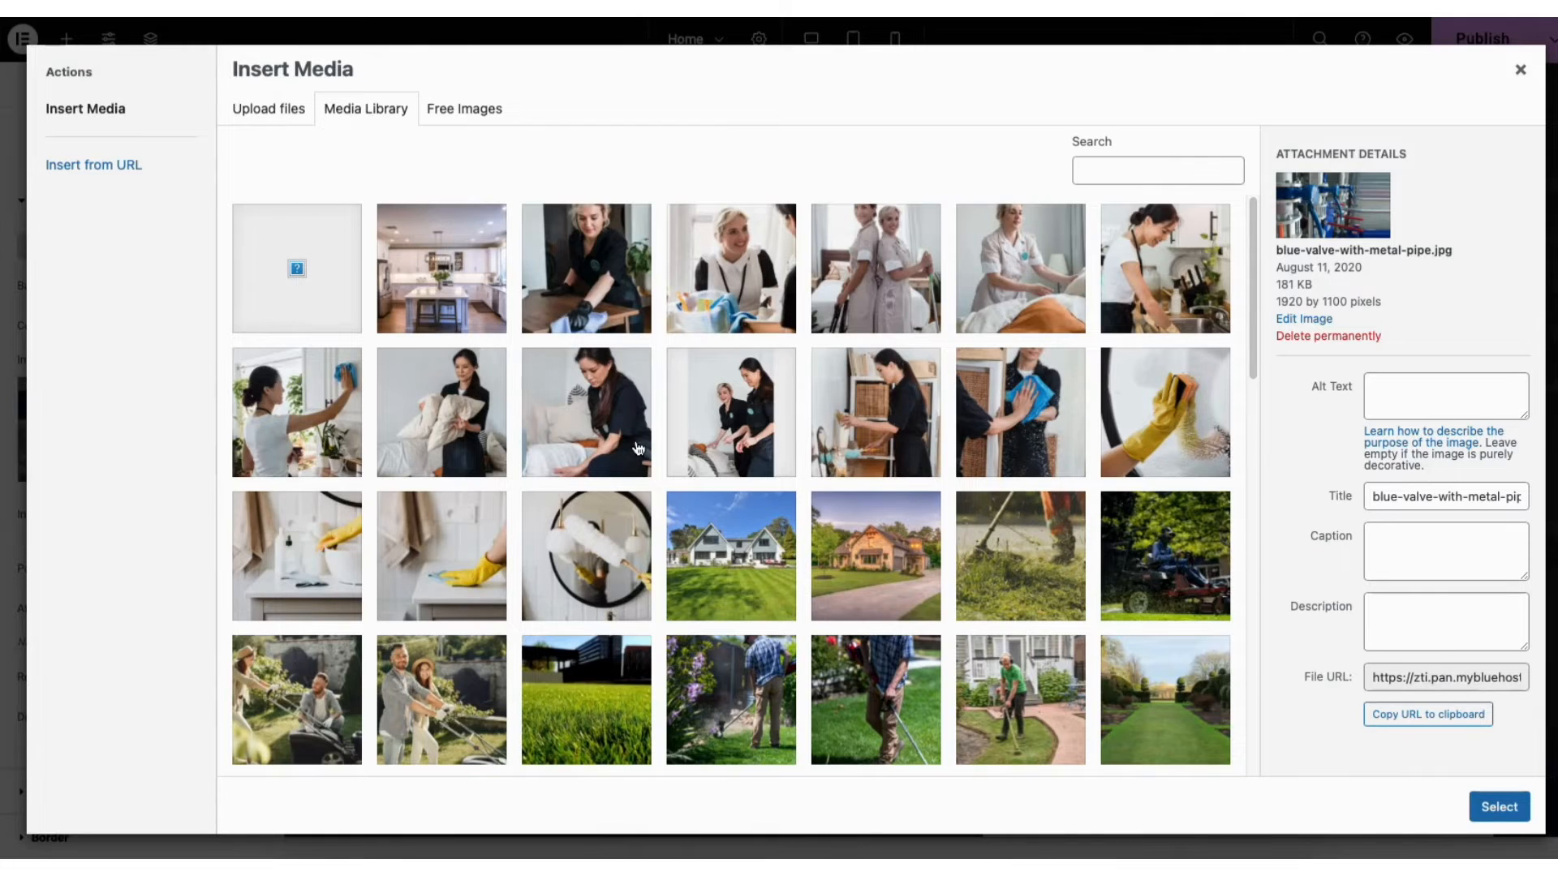
click(1168, 415)
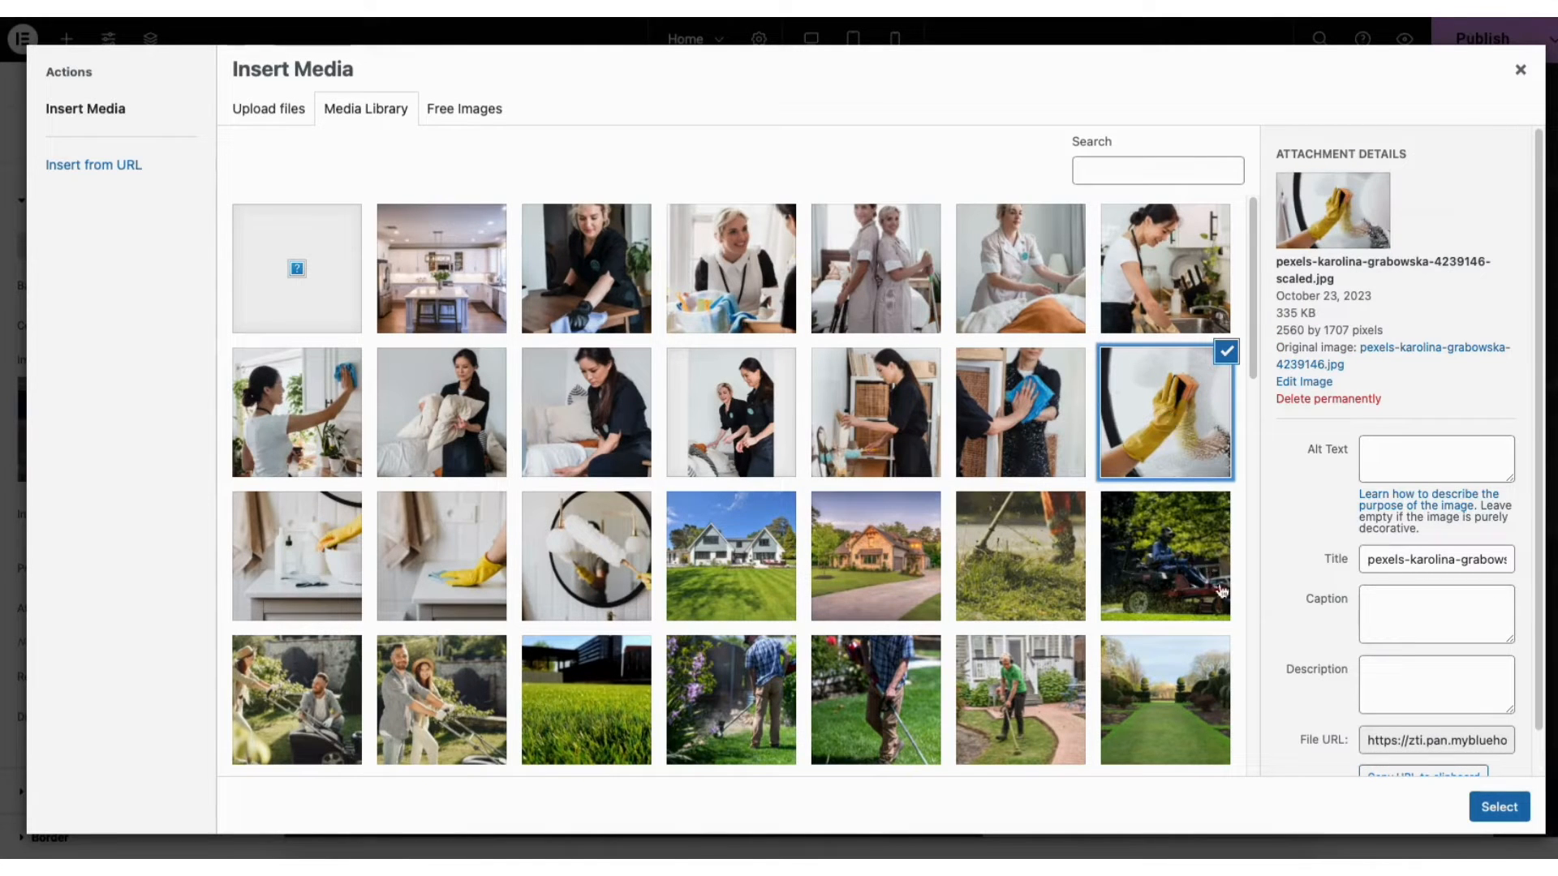
click(1498, 806)
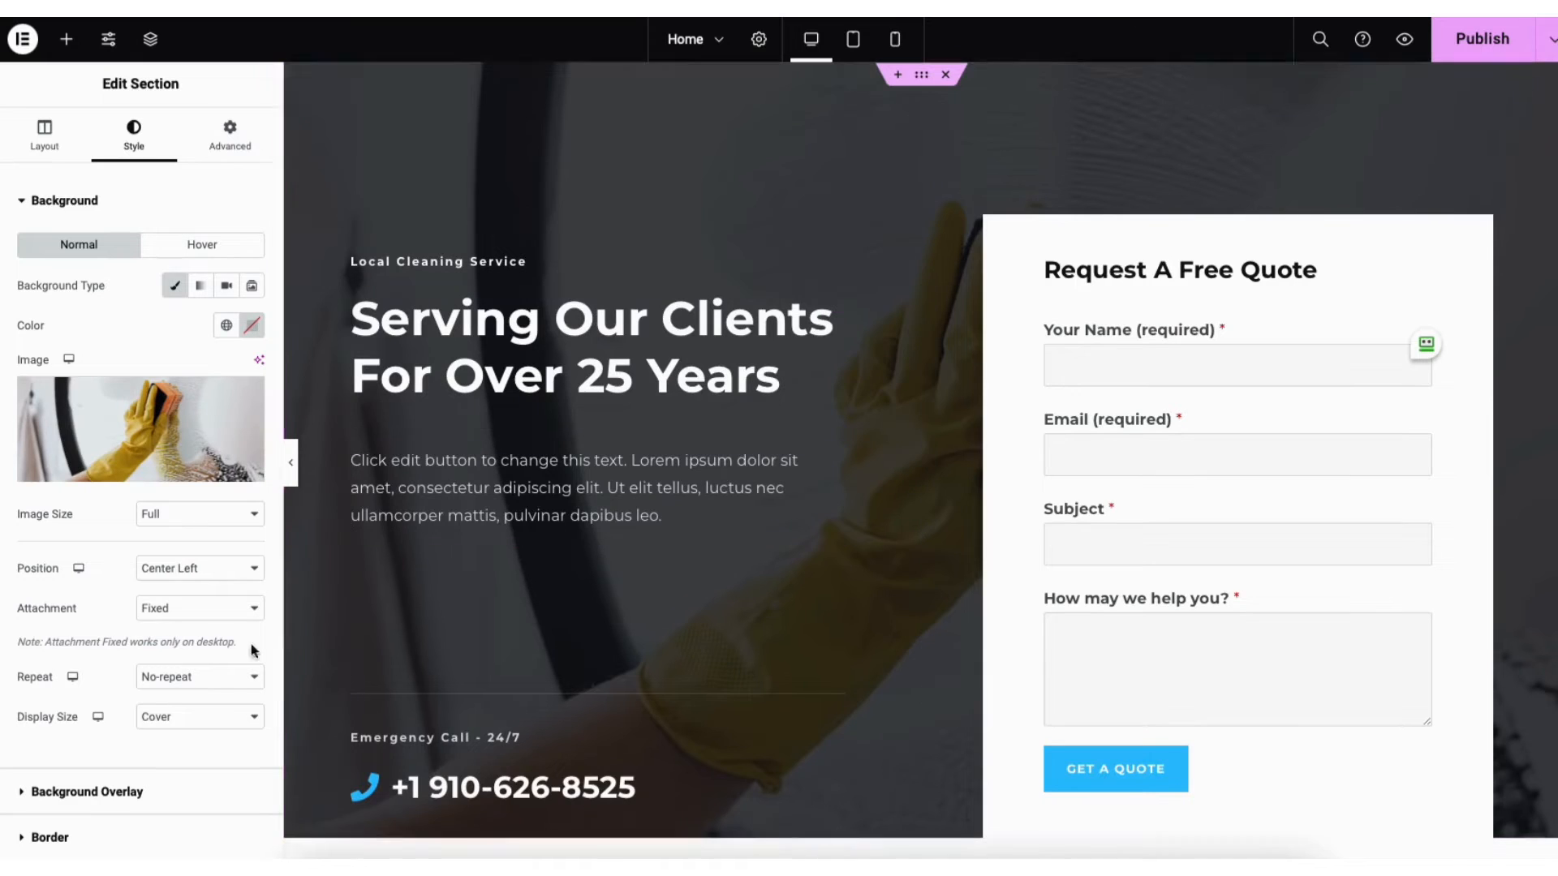
Give the hero a blue background overlay at 0.69 opacity
click(94, 792)
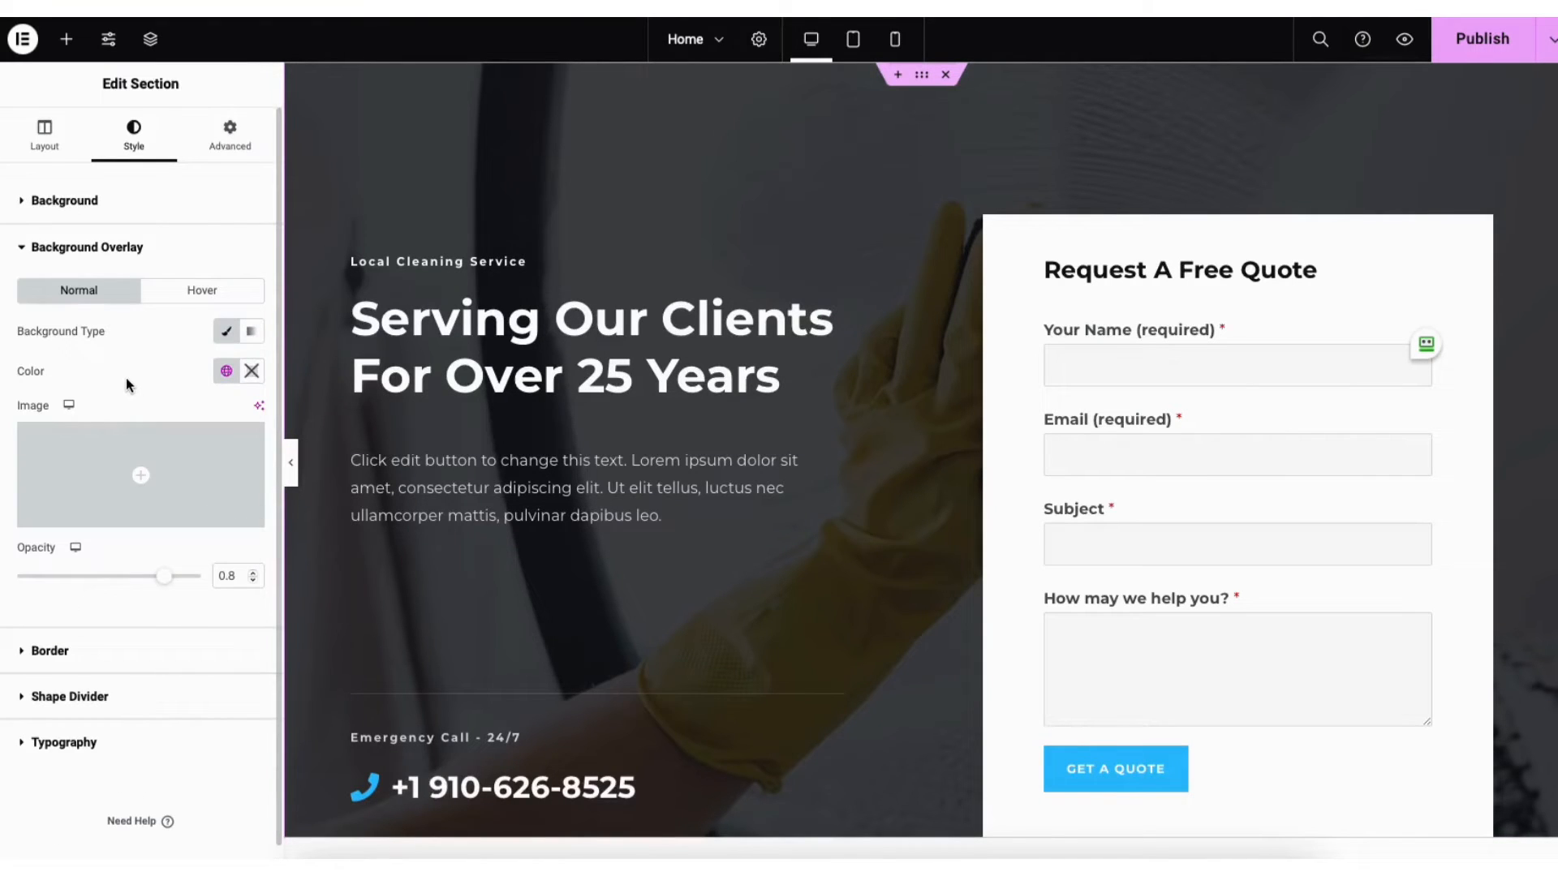
click(251, 371)
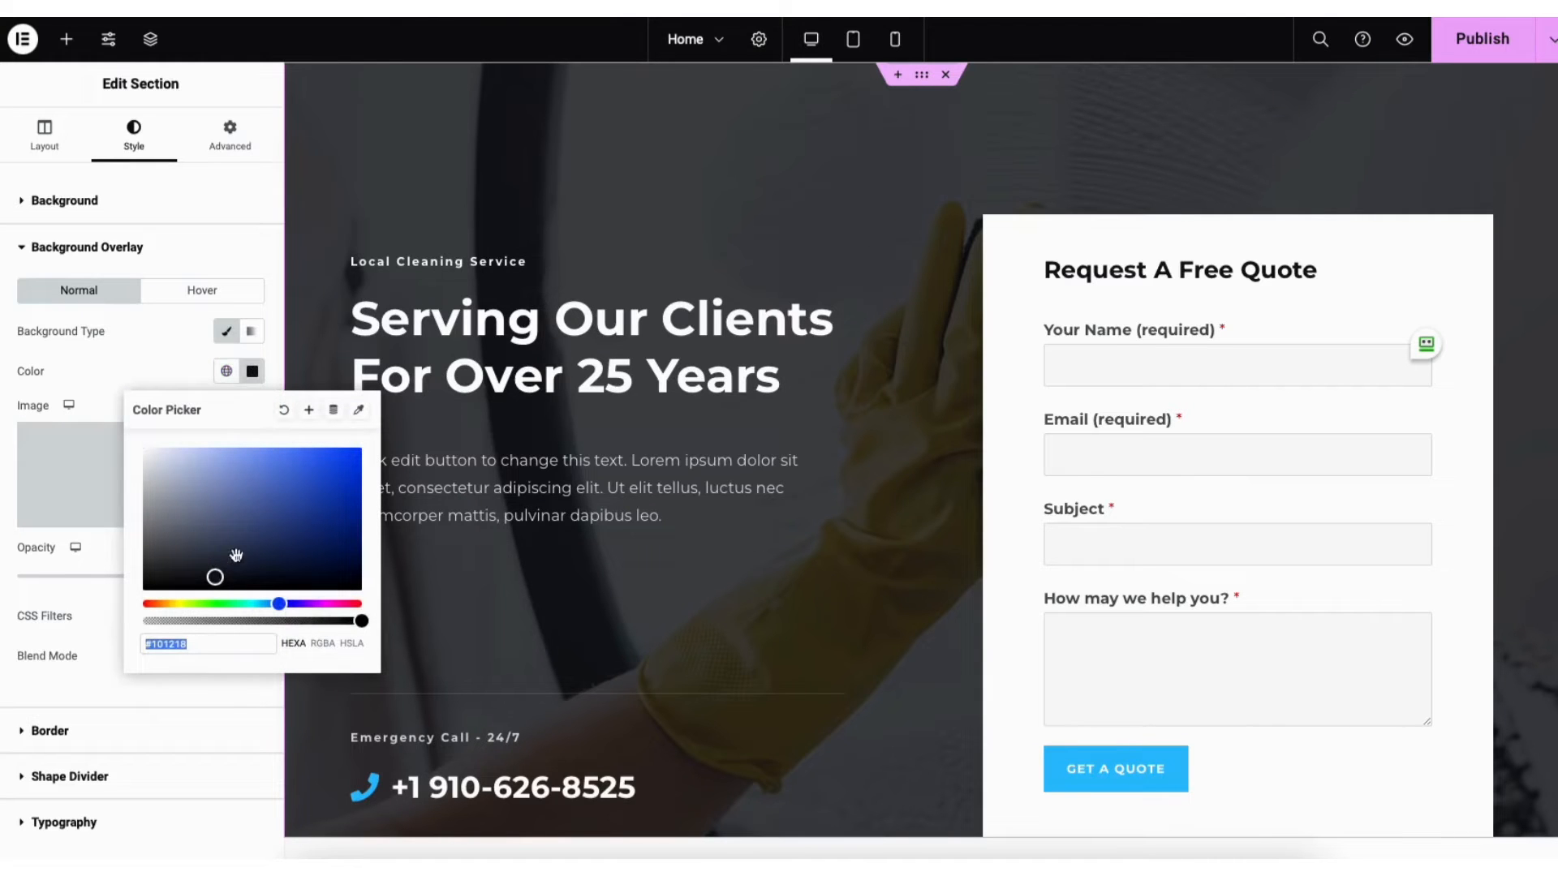
drag(215, 576, 290, 486)
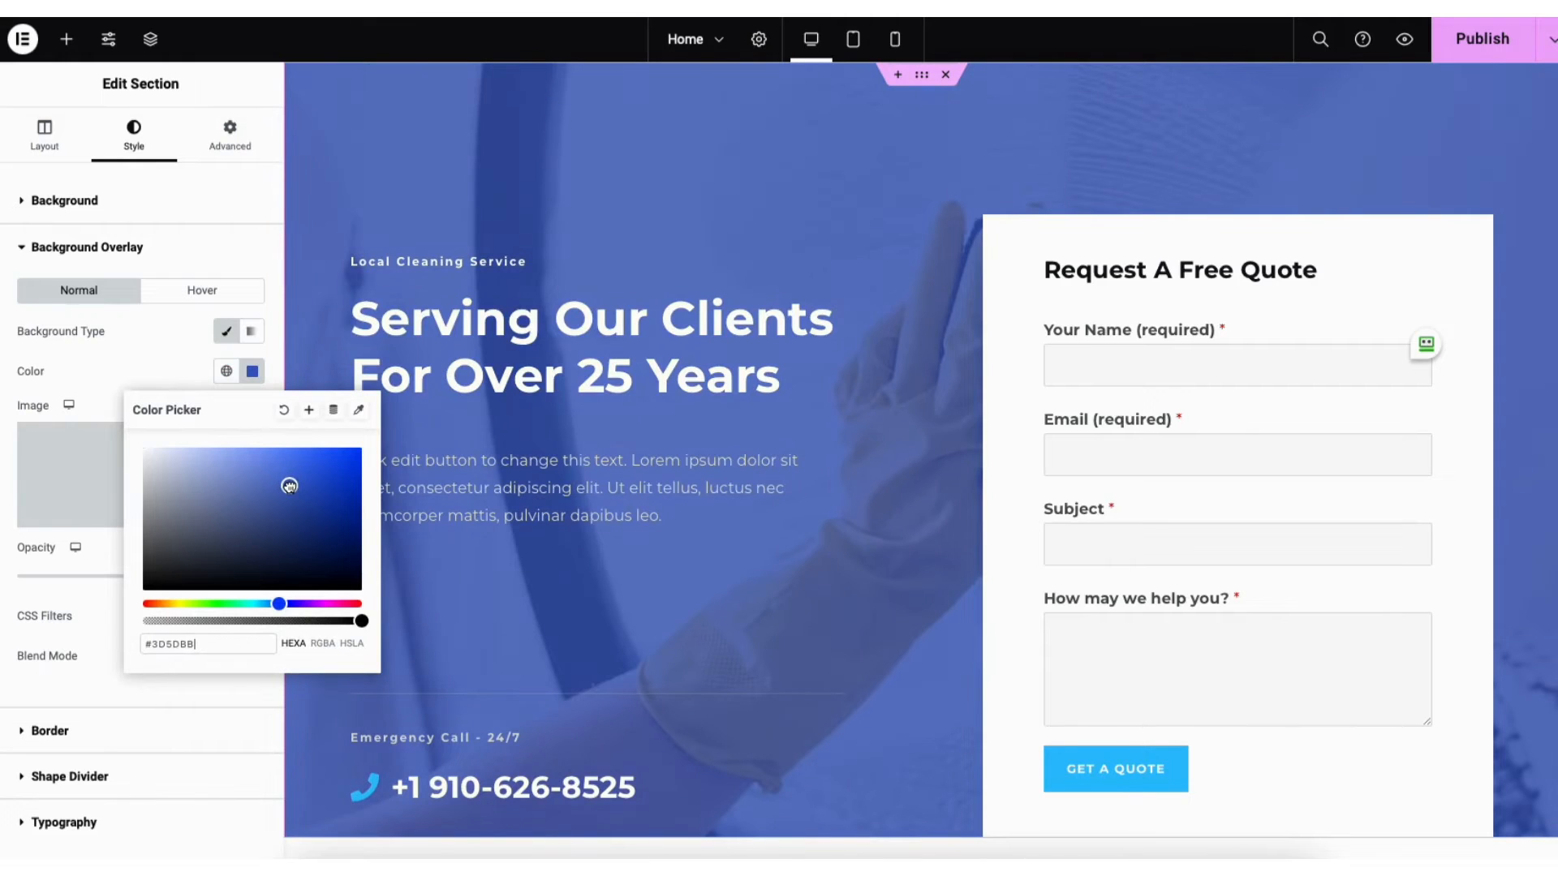
click(81, 592)
drag(148, 582, 197, 580)
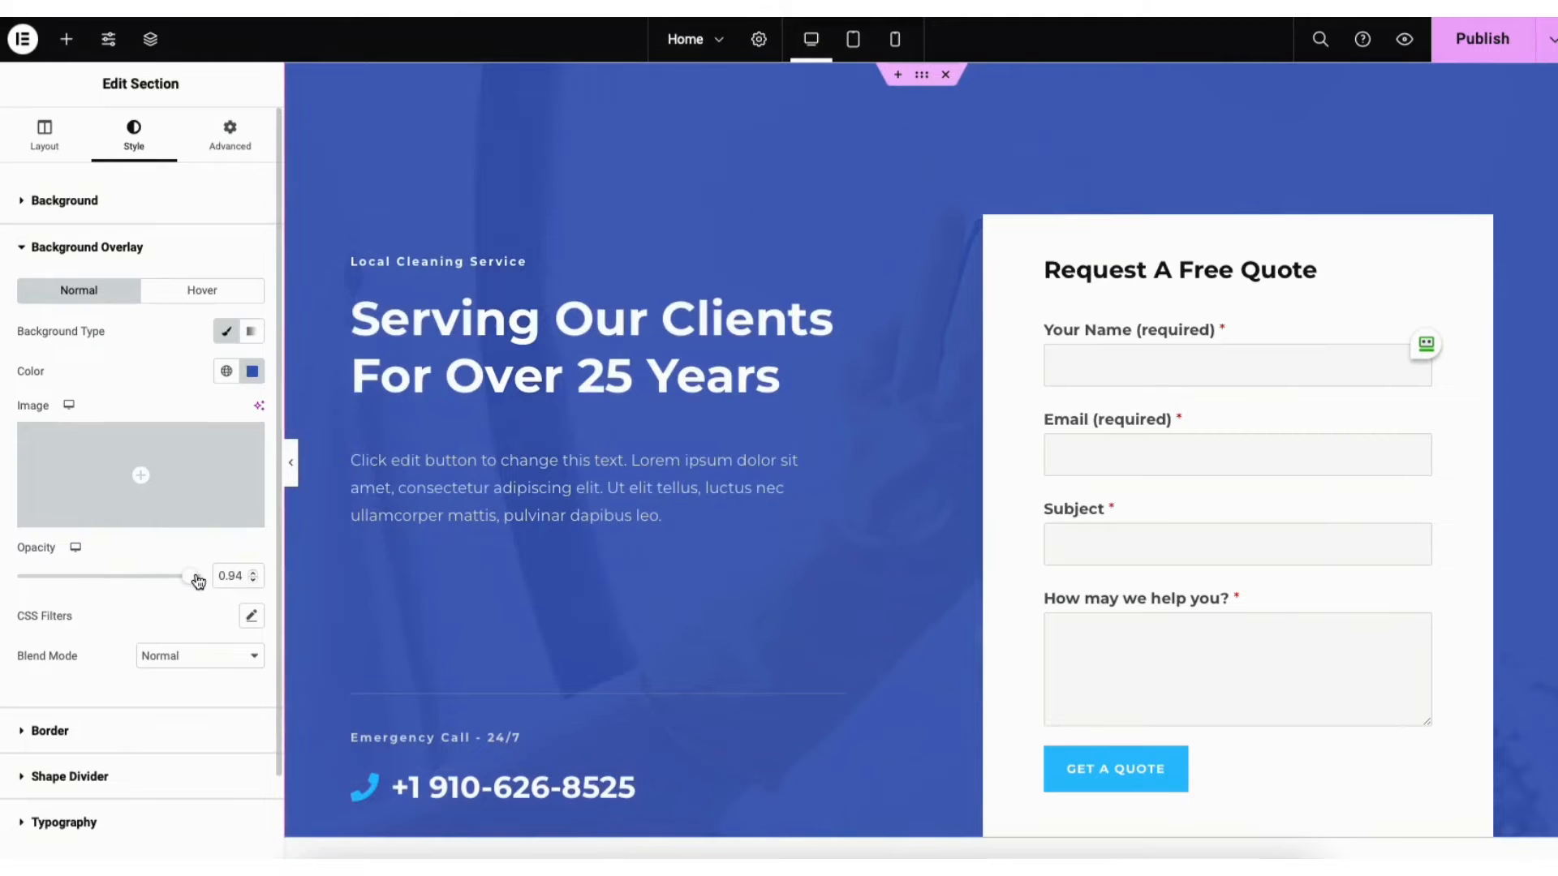
drag(197, 580, 232, 577)
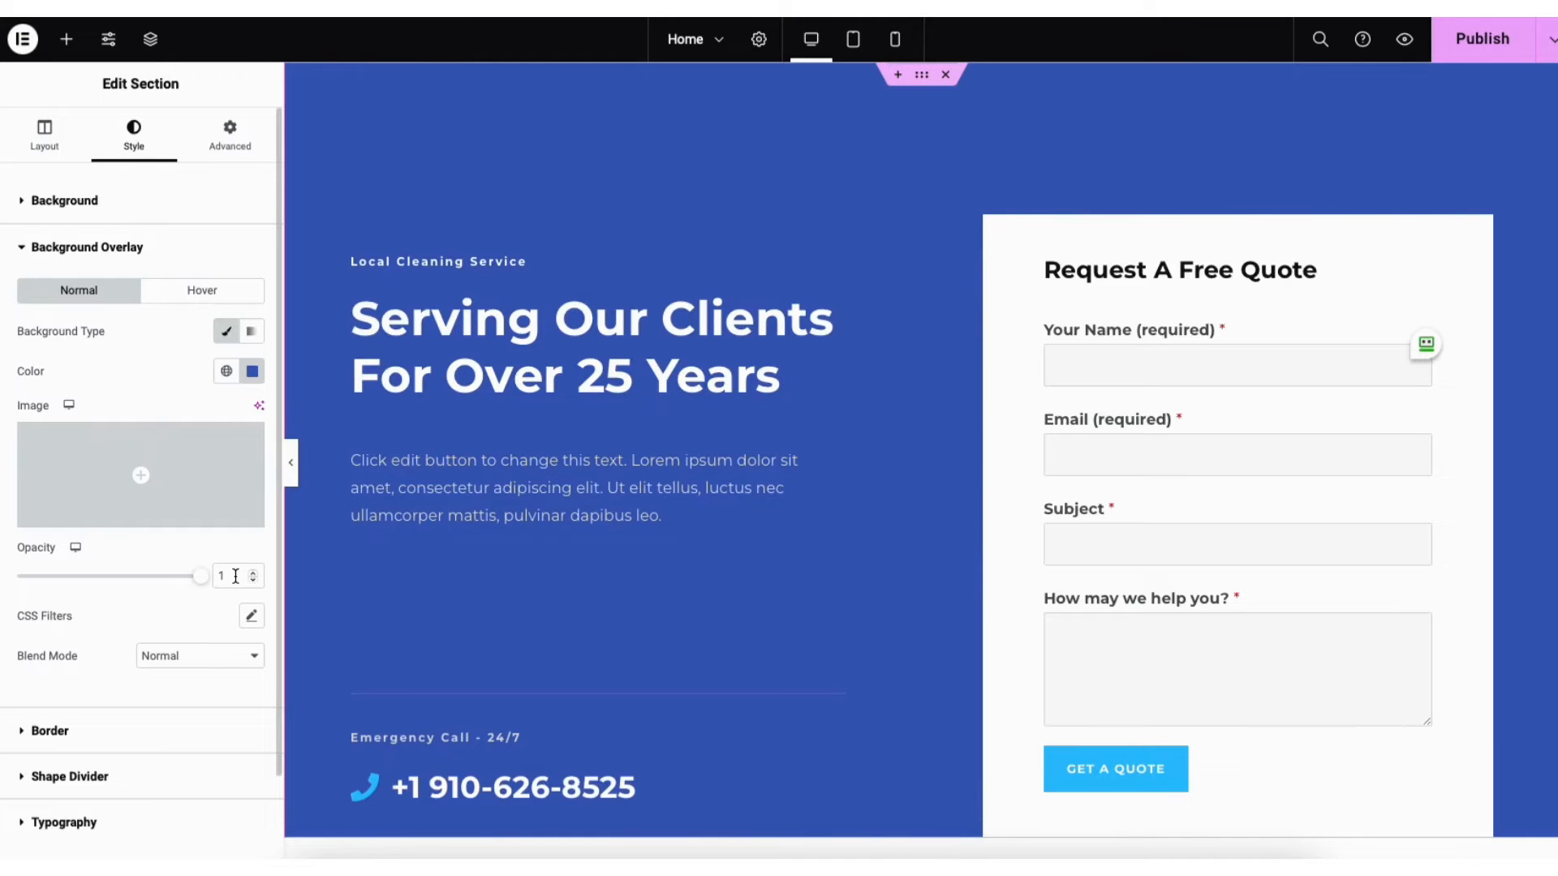
drag(201, 577, 149, 590)
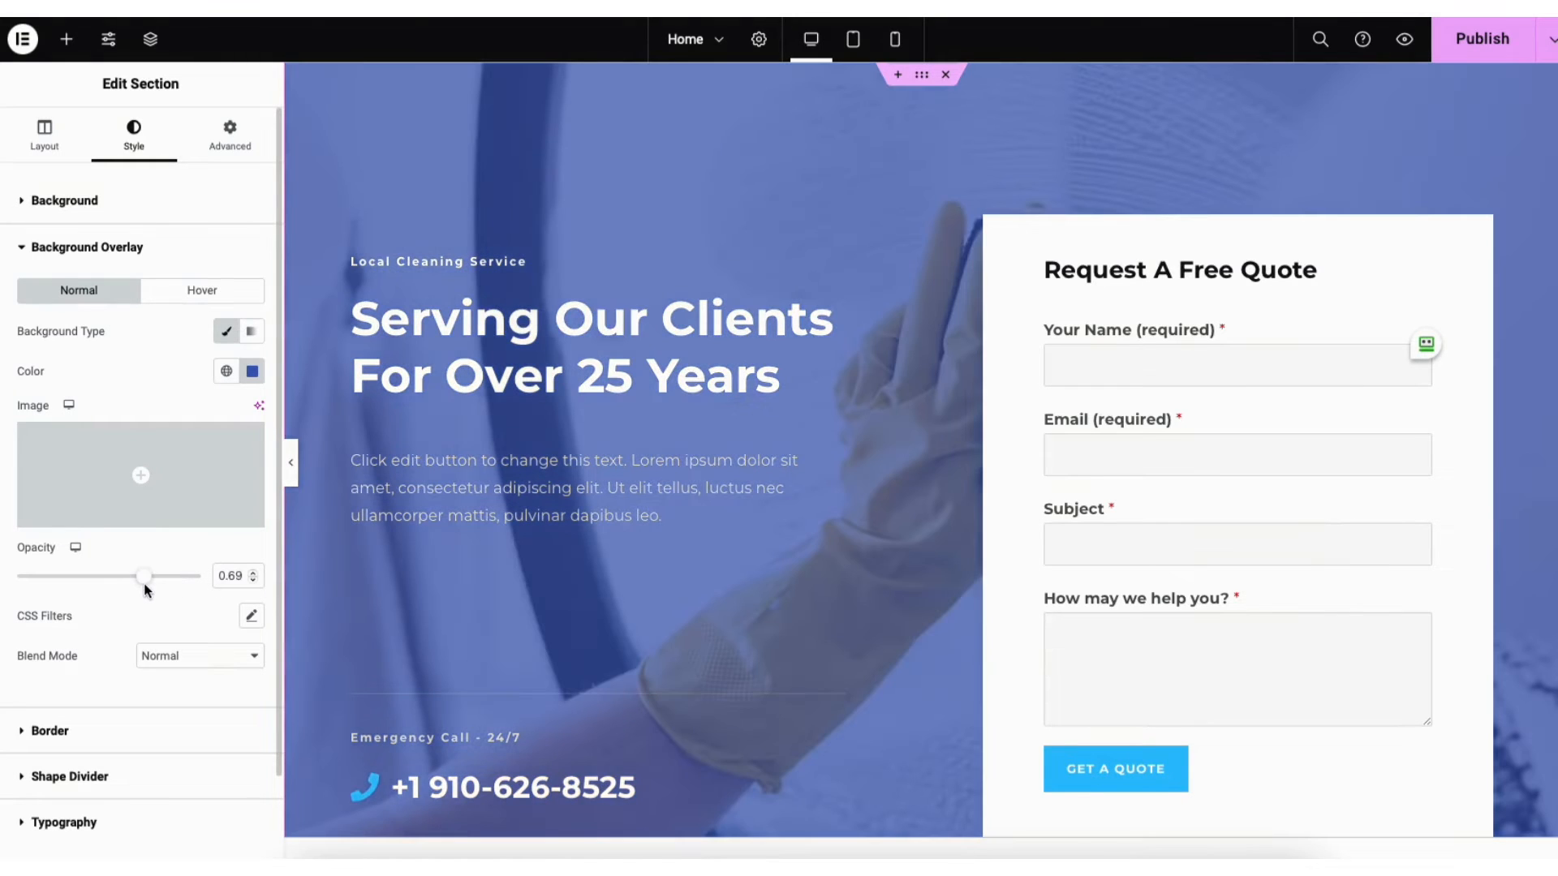
click(438, 785)
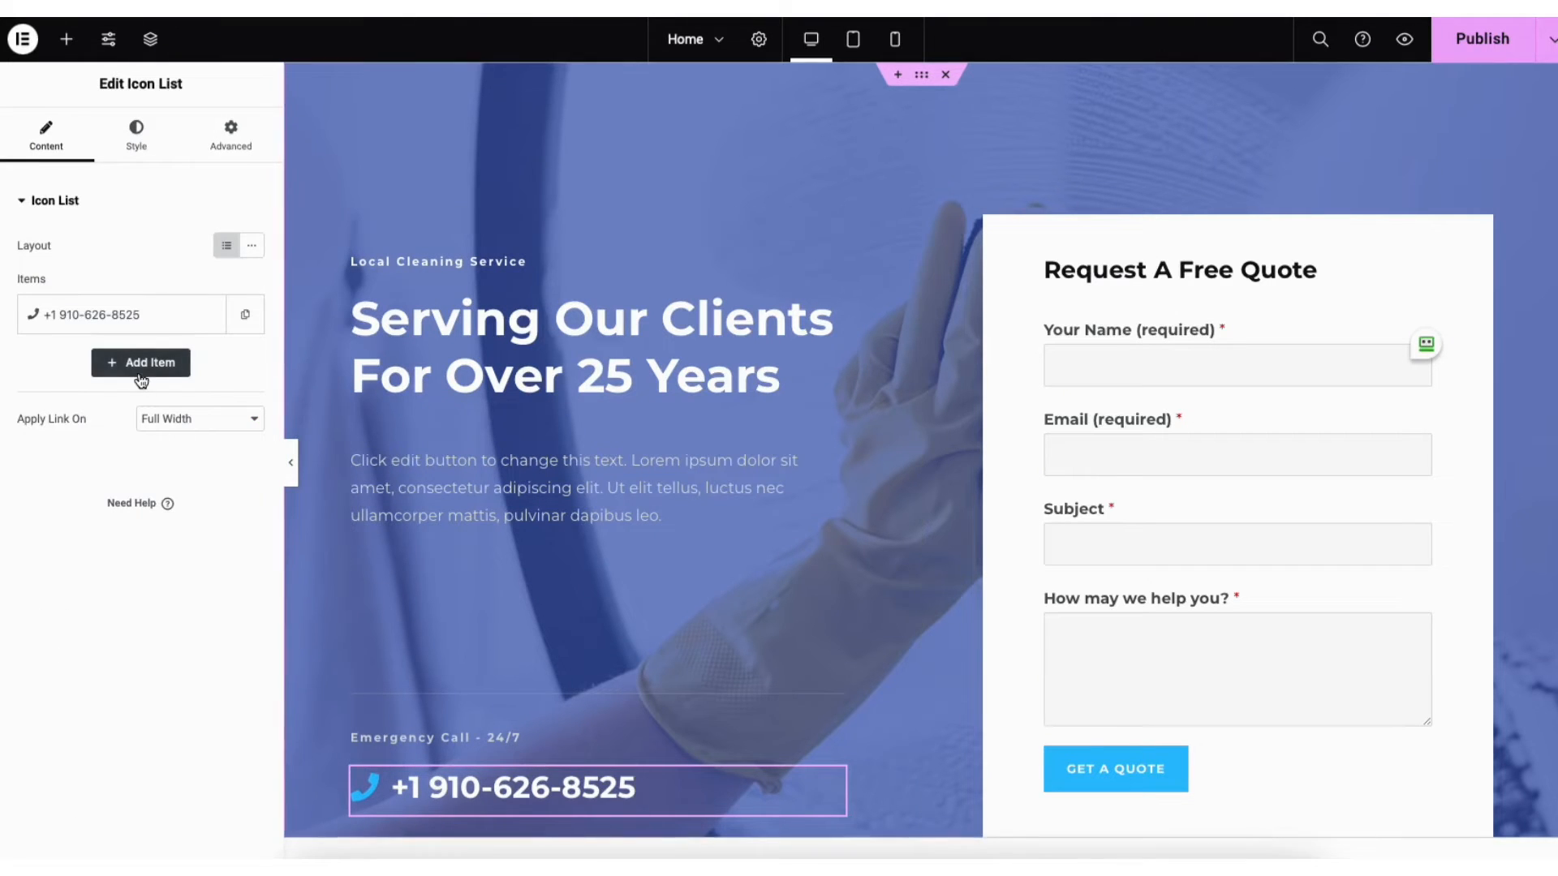
click(128, 319)
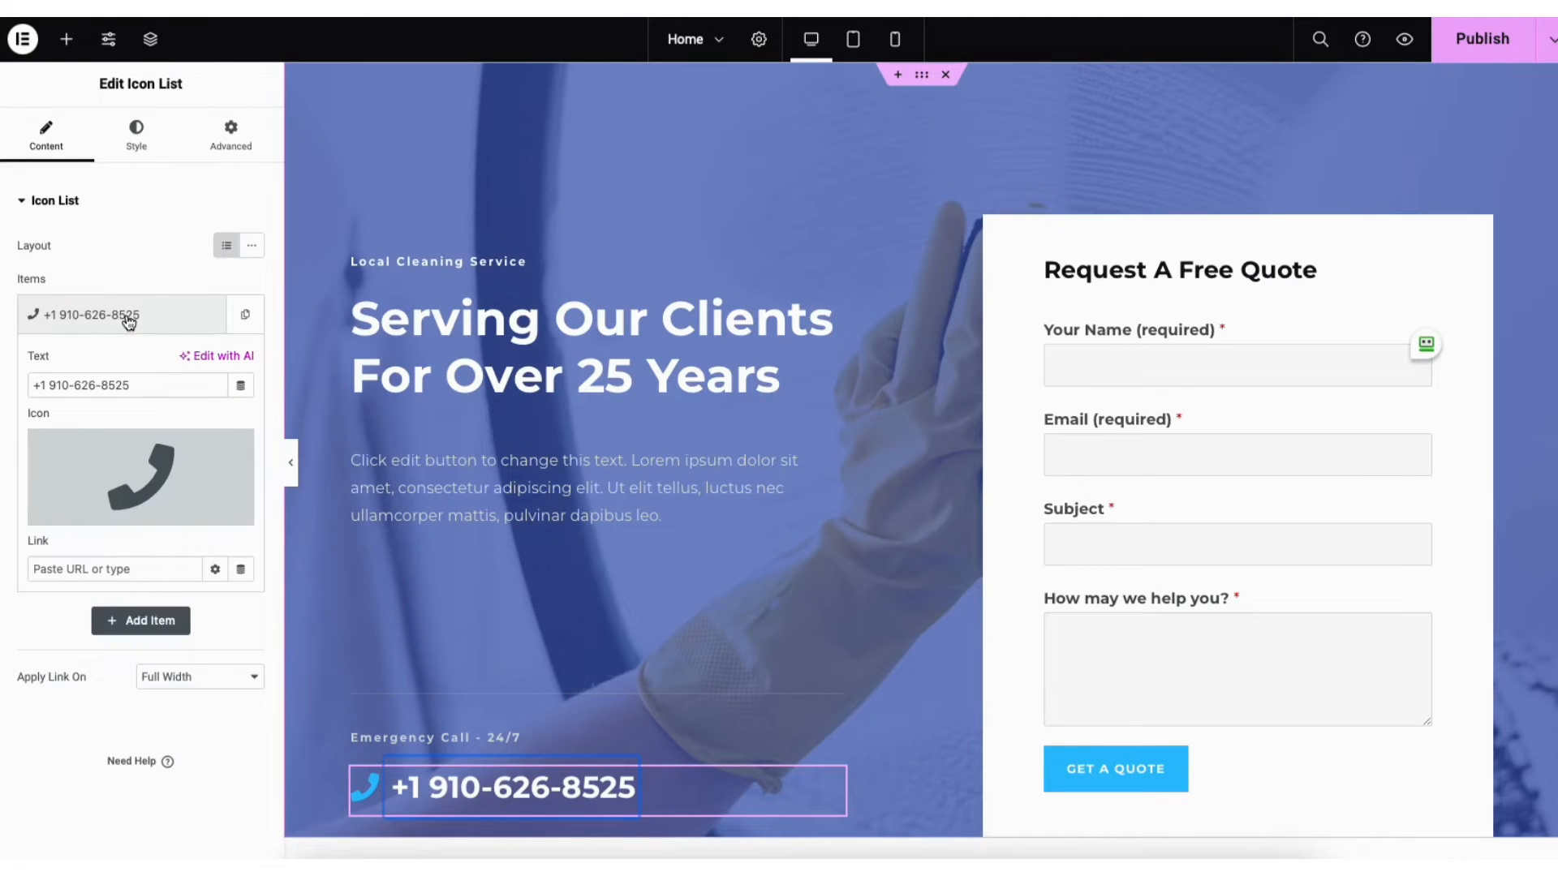
mouse_move(126, 464)
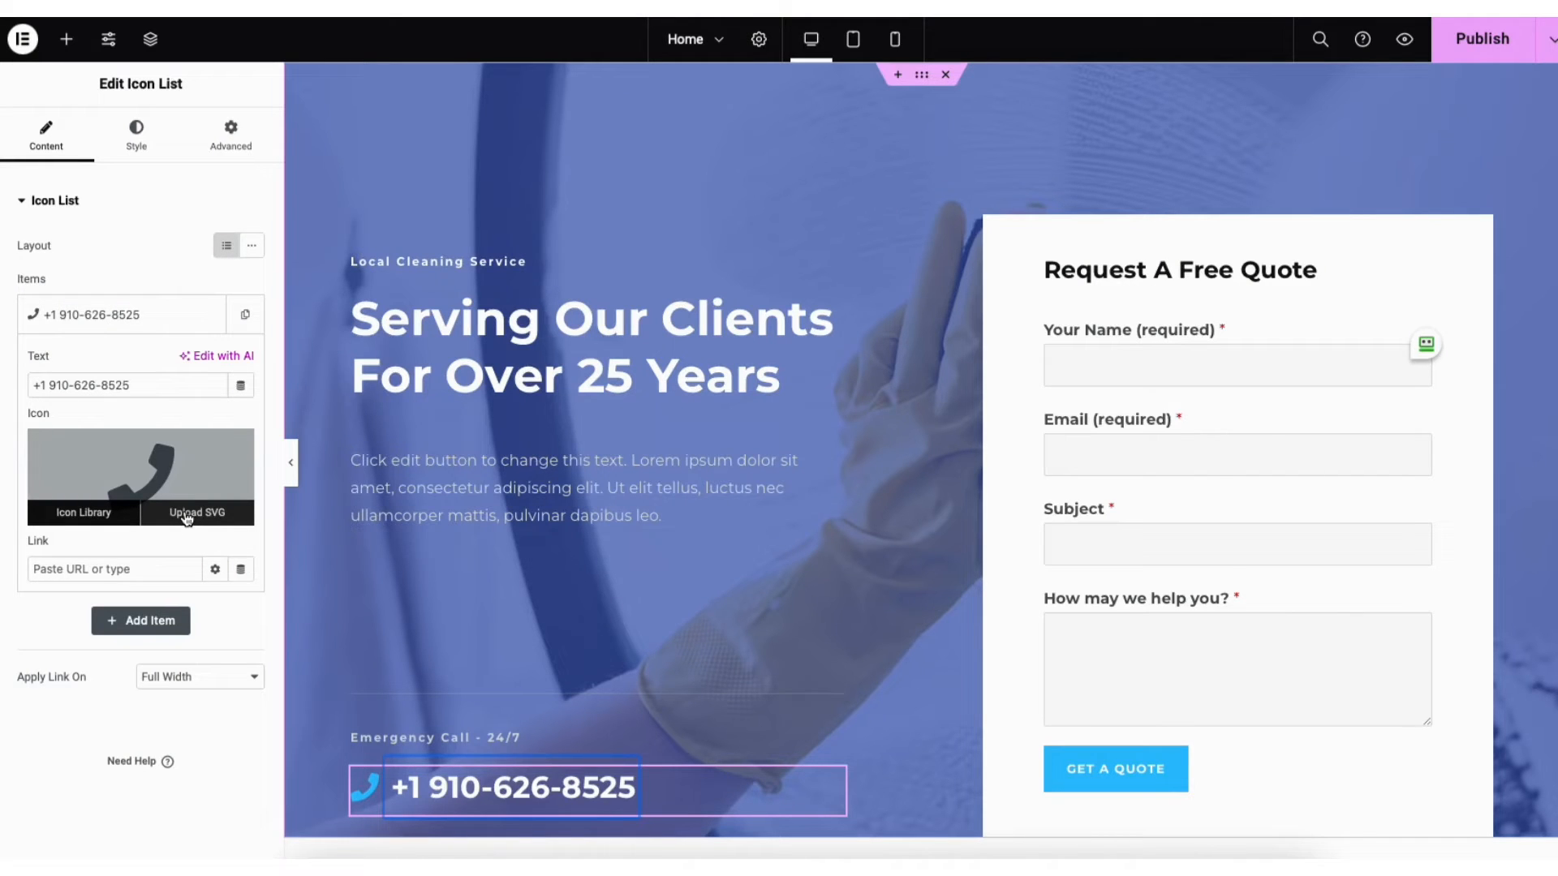
click(101, 519)
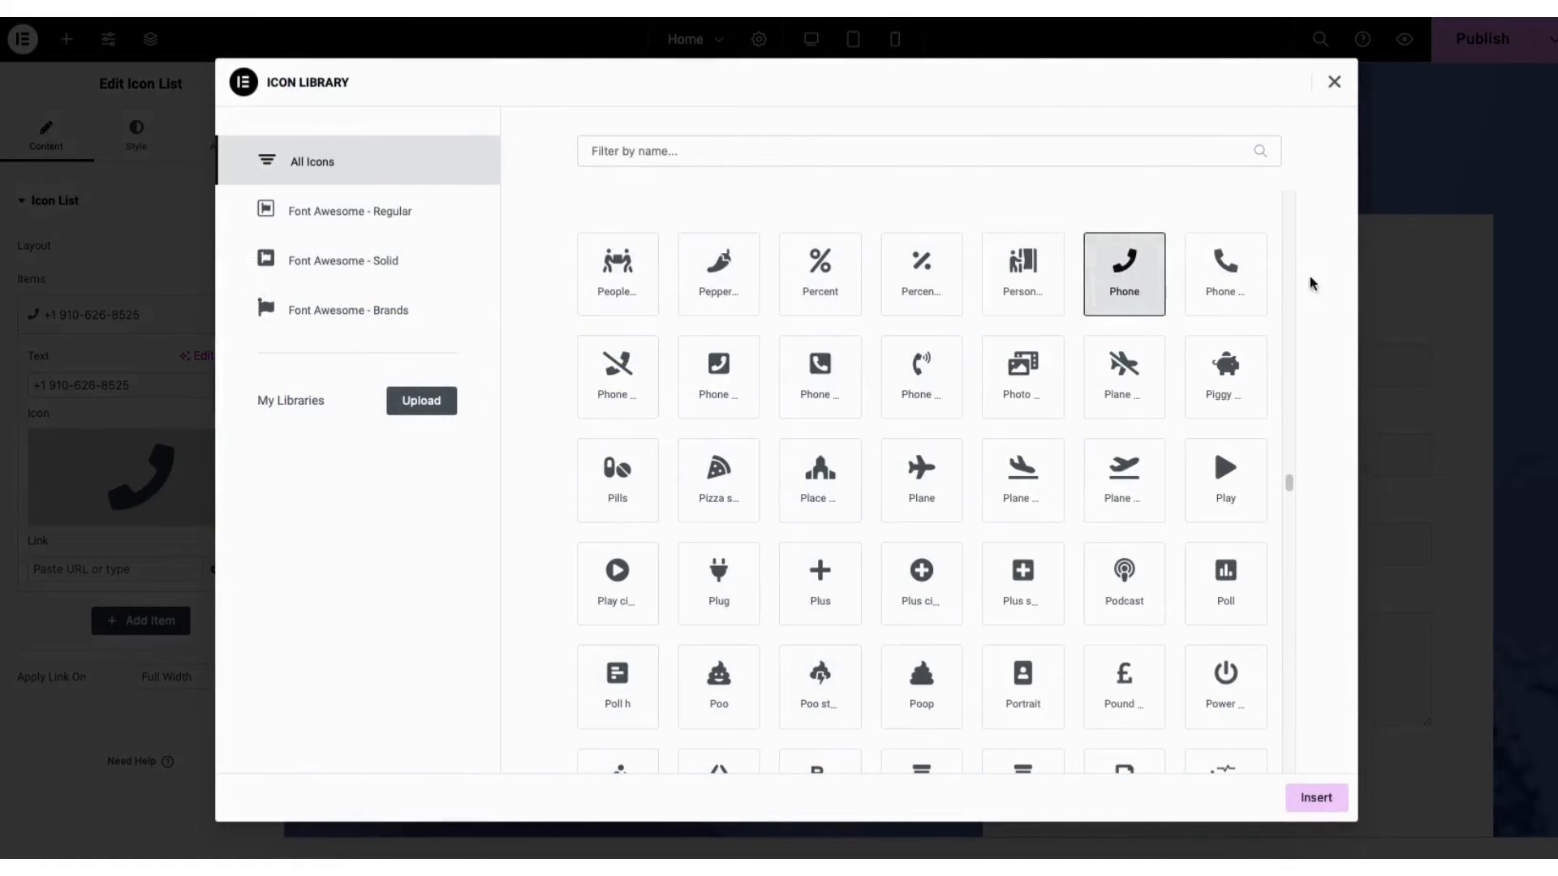
drag(1290, 482, 1297, 570)
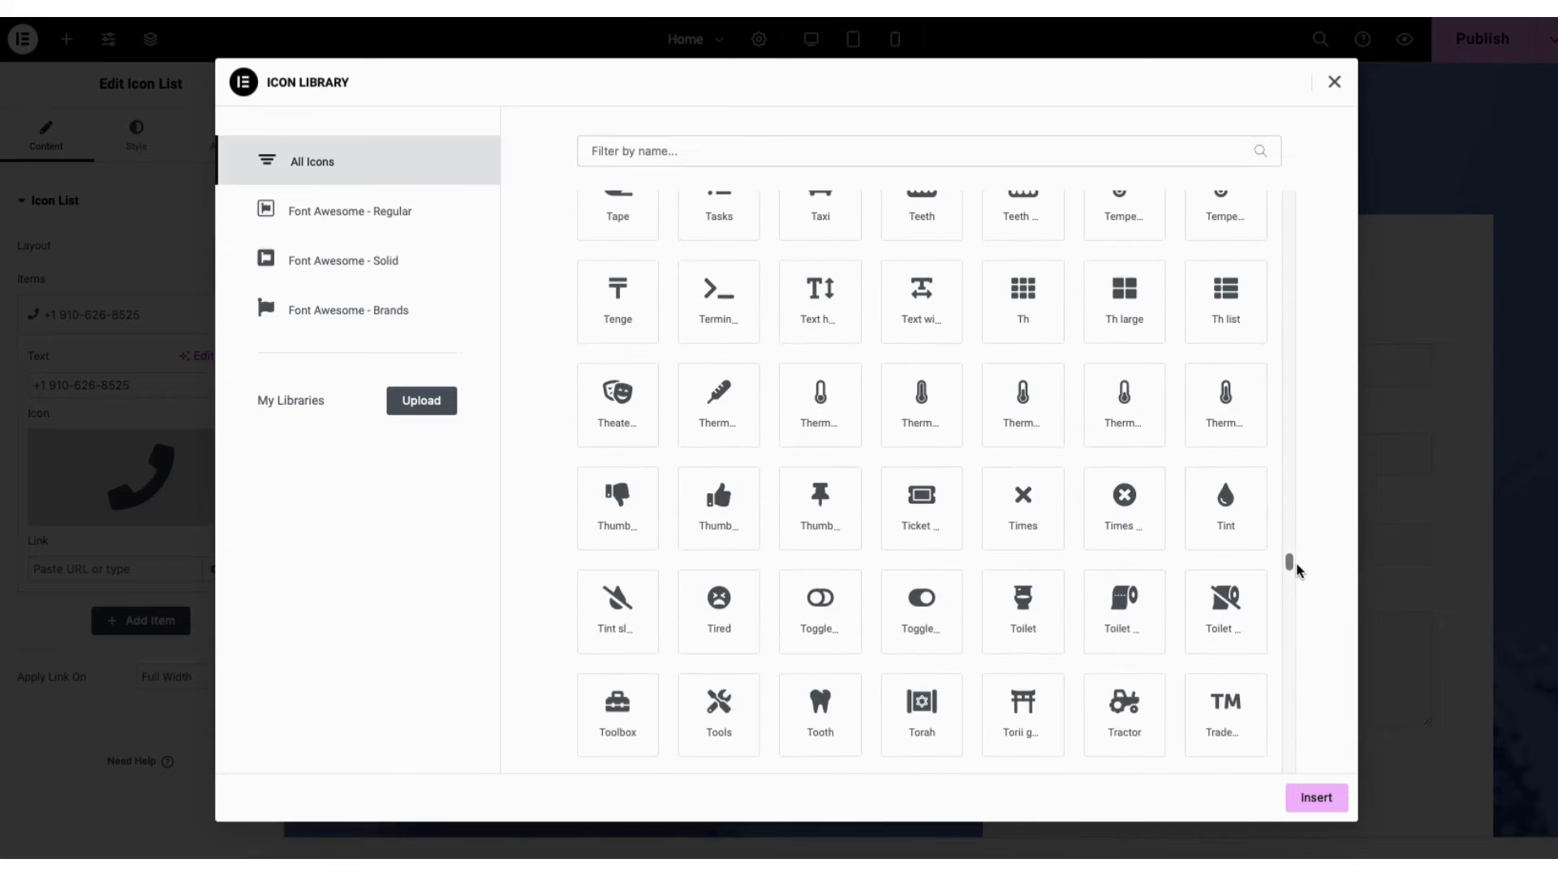
click(1334, 82)
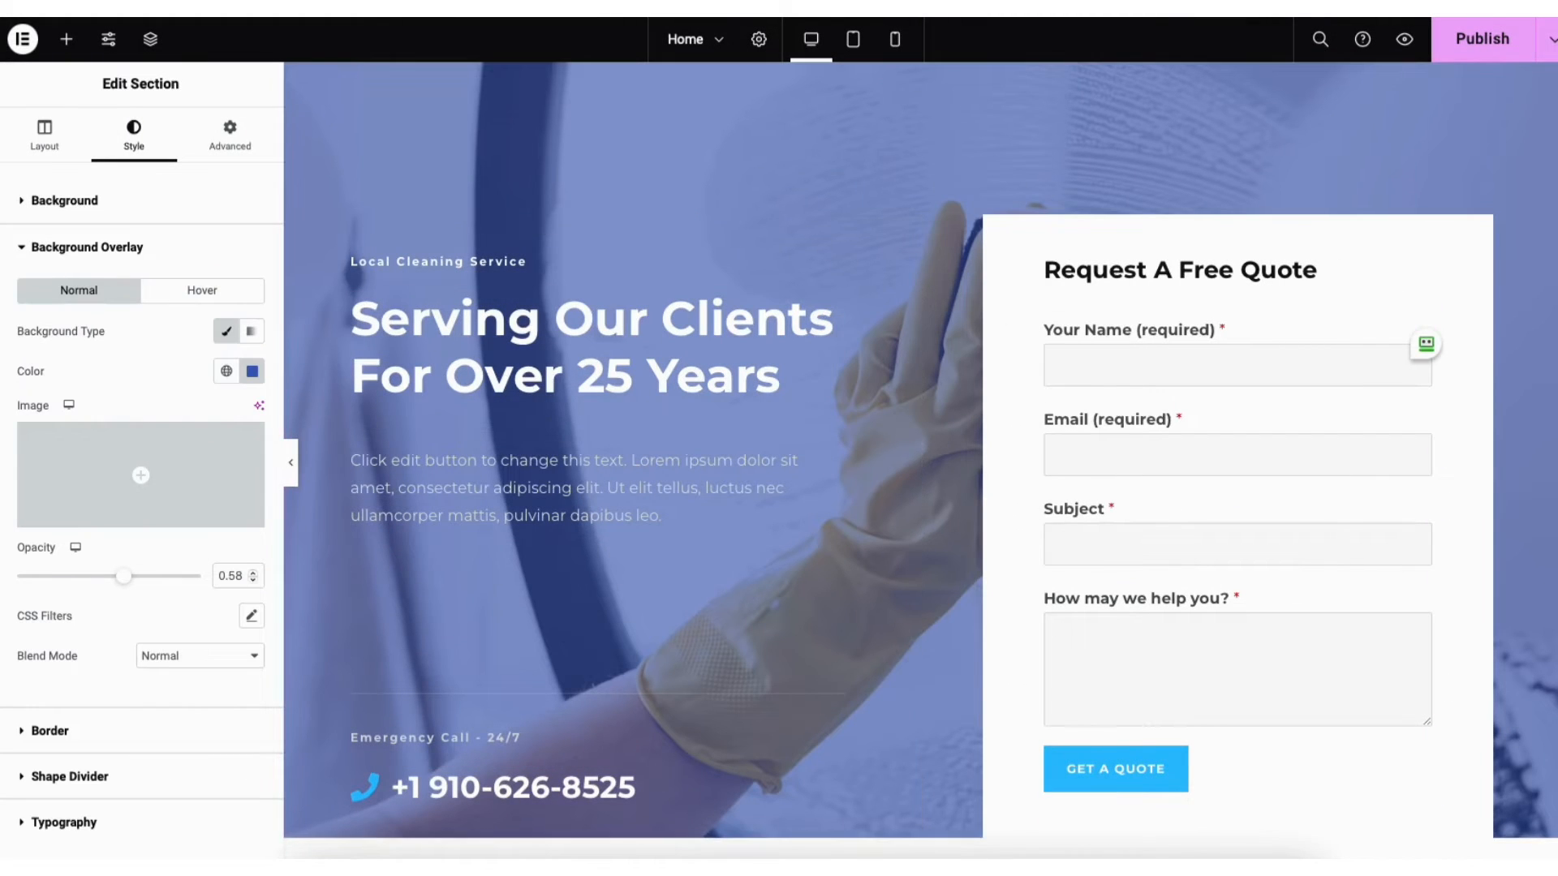
Drop a new Heading widget between the About Us paragraphs
scroll(920, 460, down, 8)
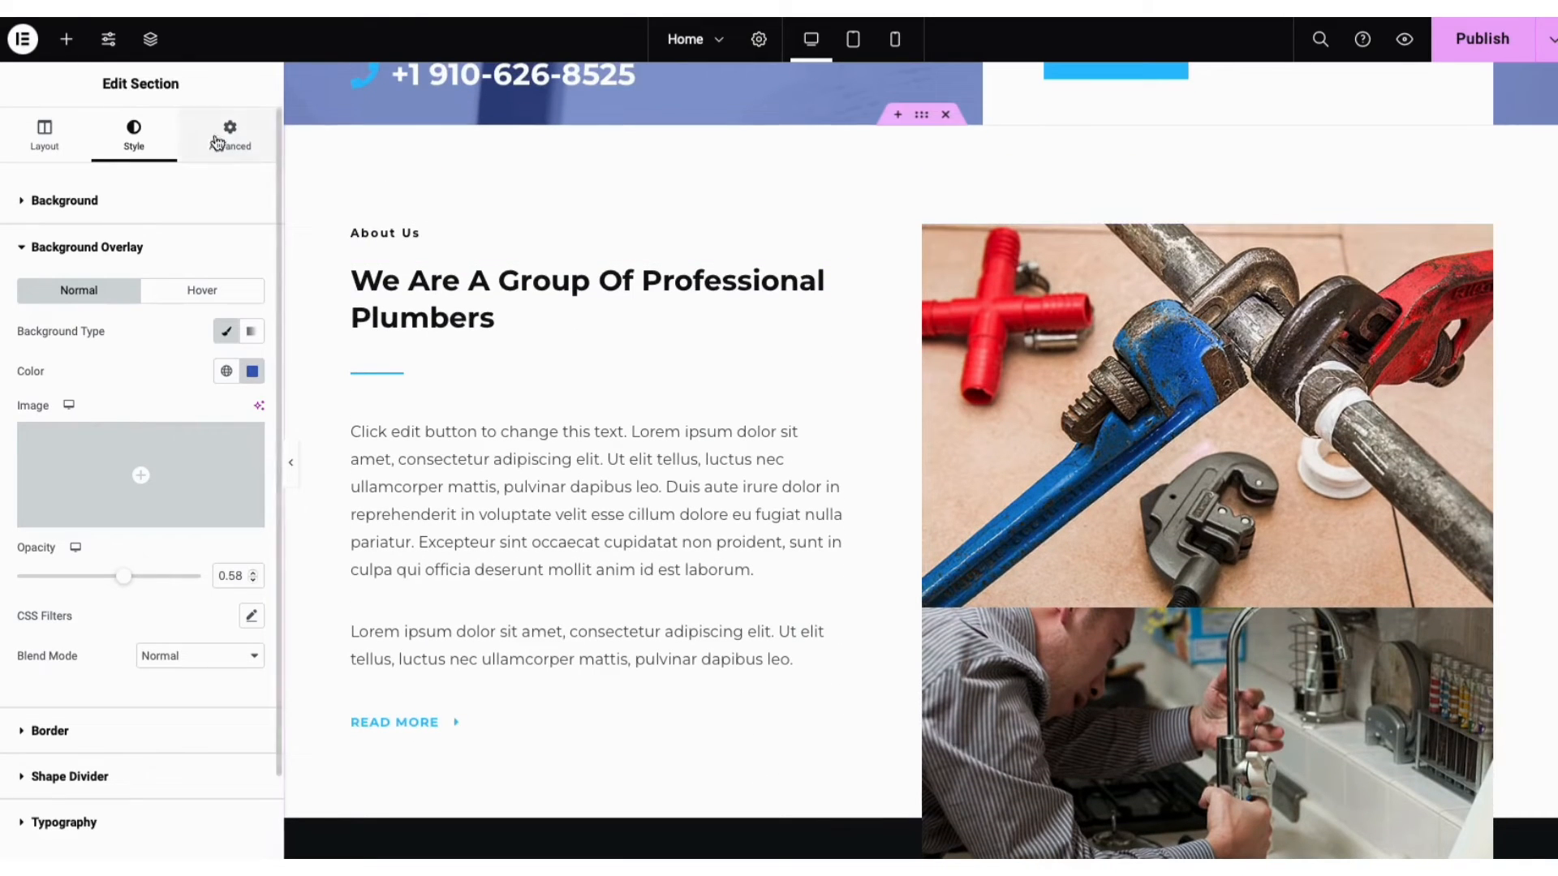
click(69, 42)
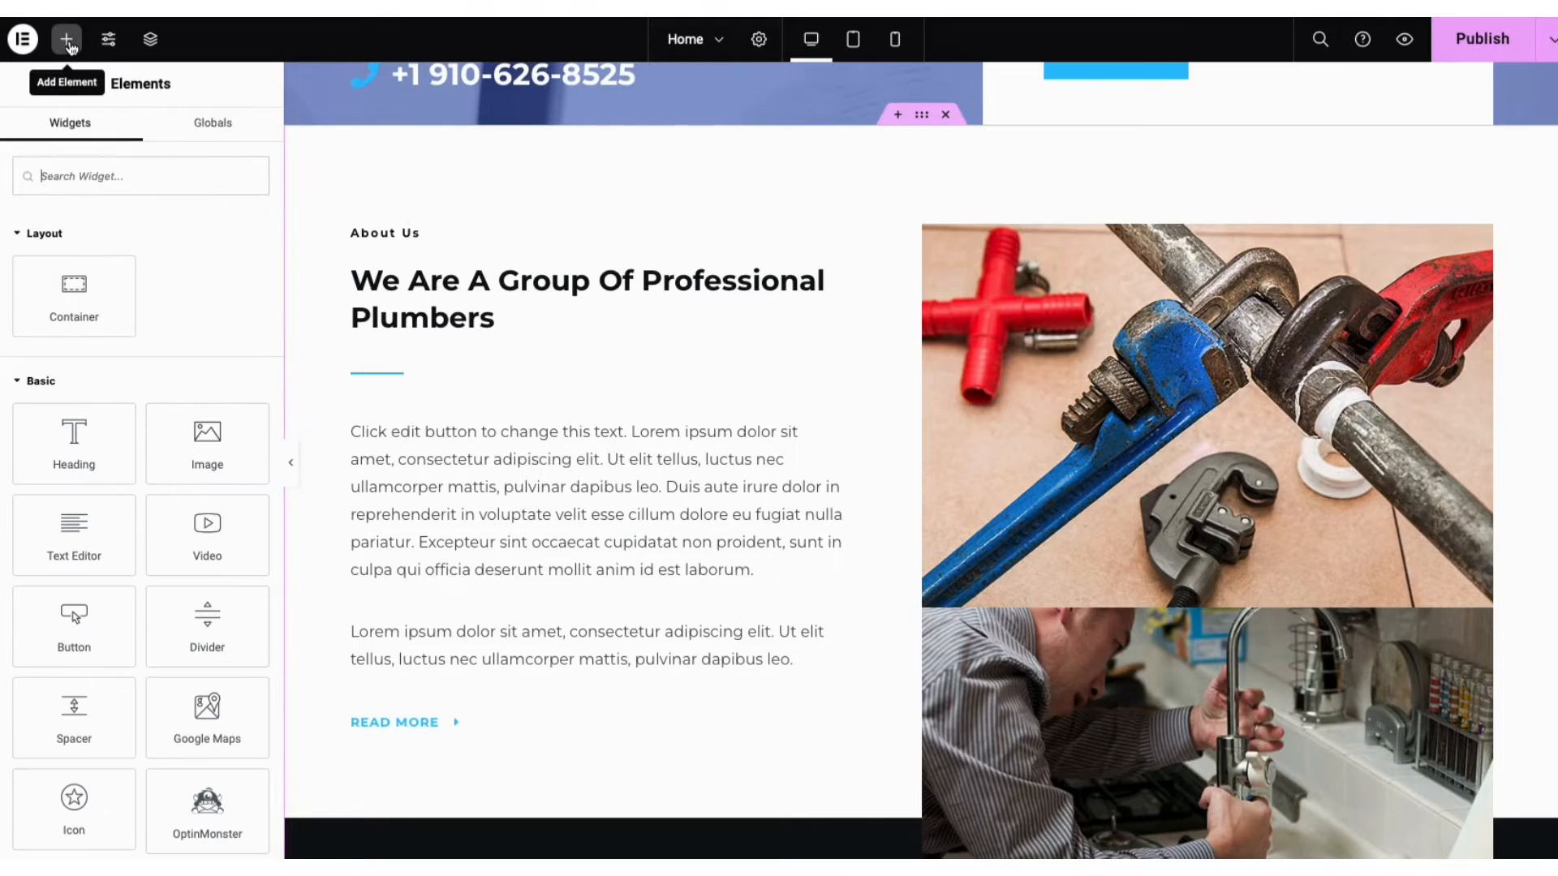
mouse_move(68, 448)
mouse_down()
mouse_move(390, 406)
mouse_move(75, 447)
mouse_up()
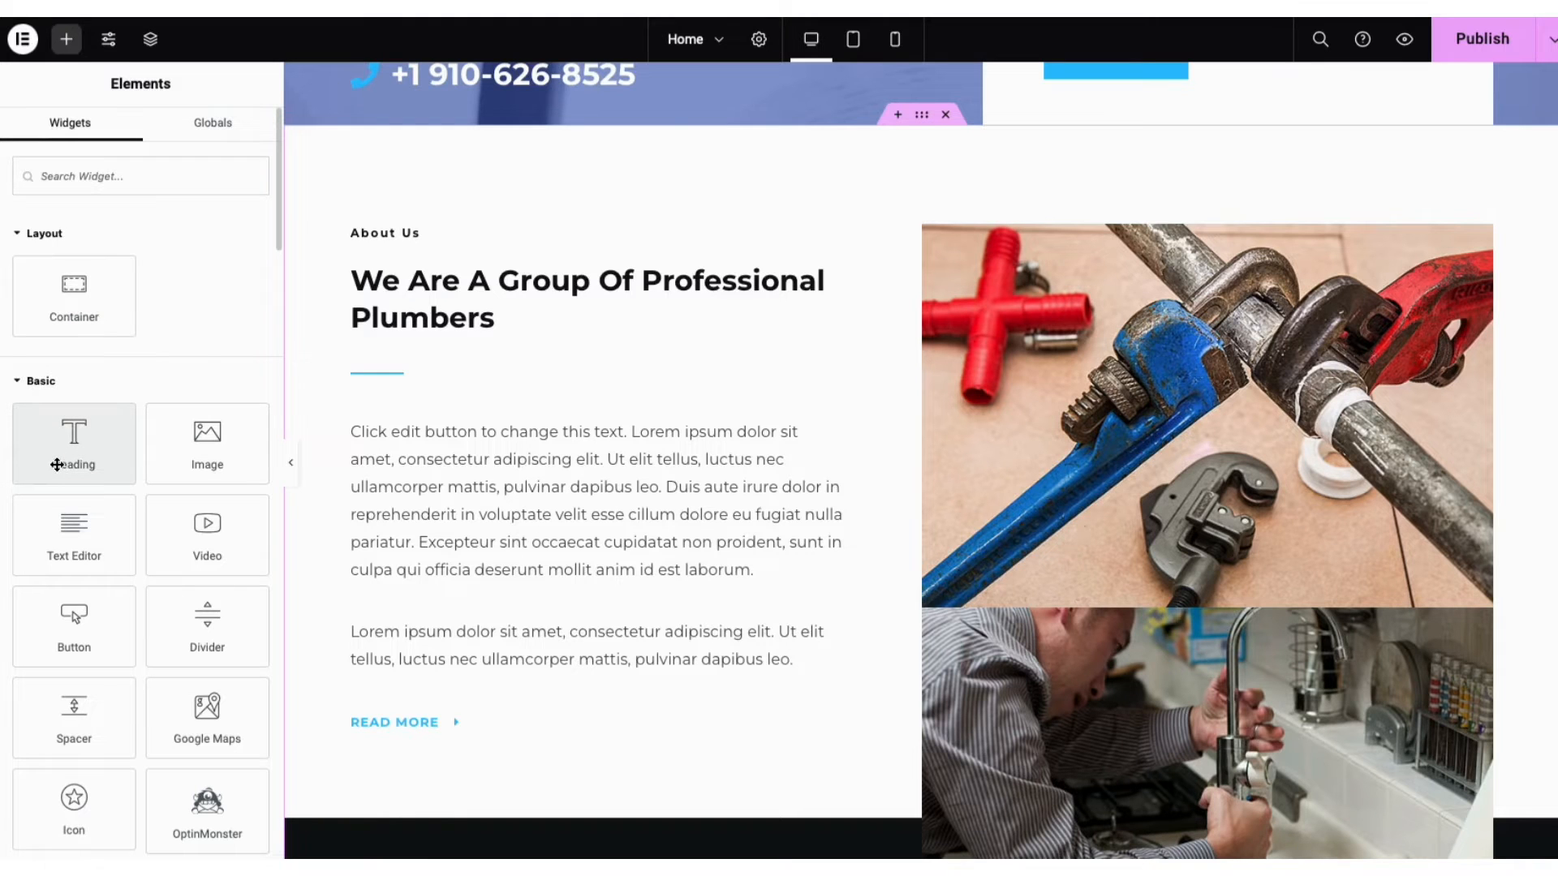
drag(57, 461, 450, 624)
Move the heading above the paragraph and add a Text Editor widget beneath it
right_click(423, 631)
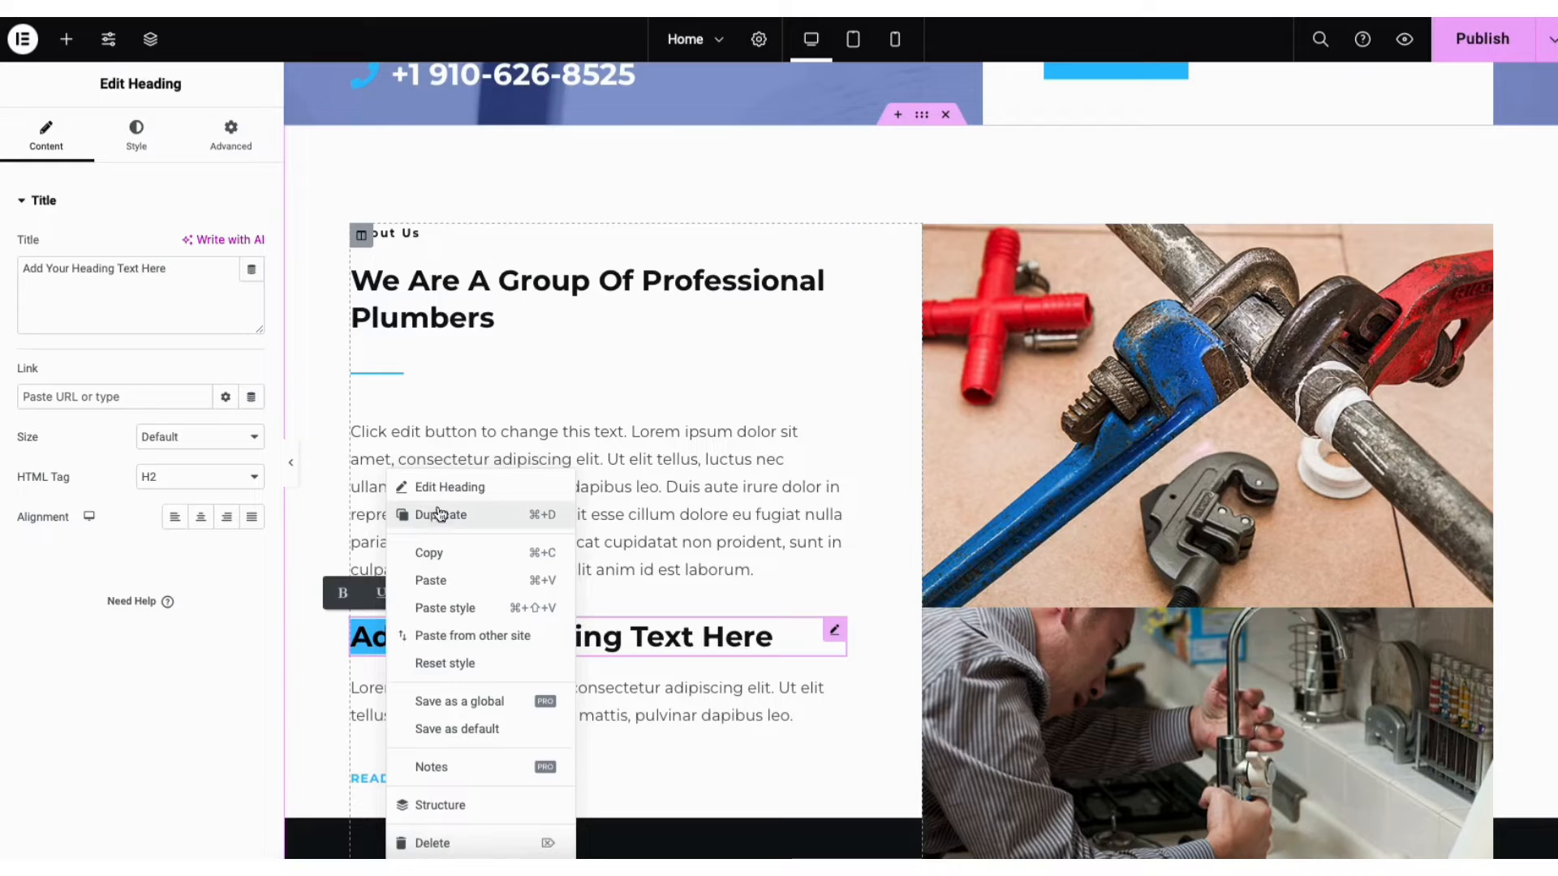
click(67, 41)
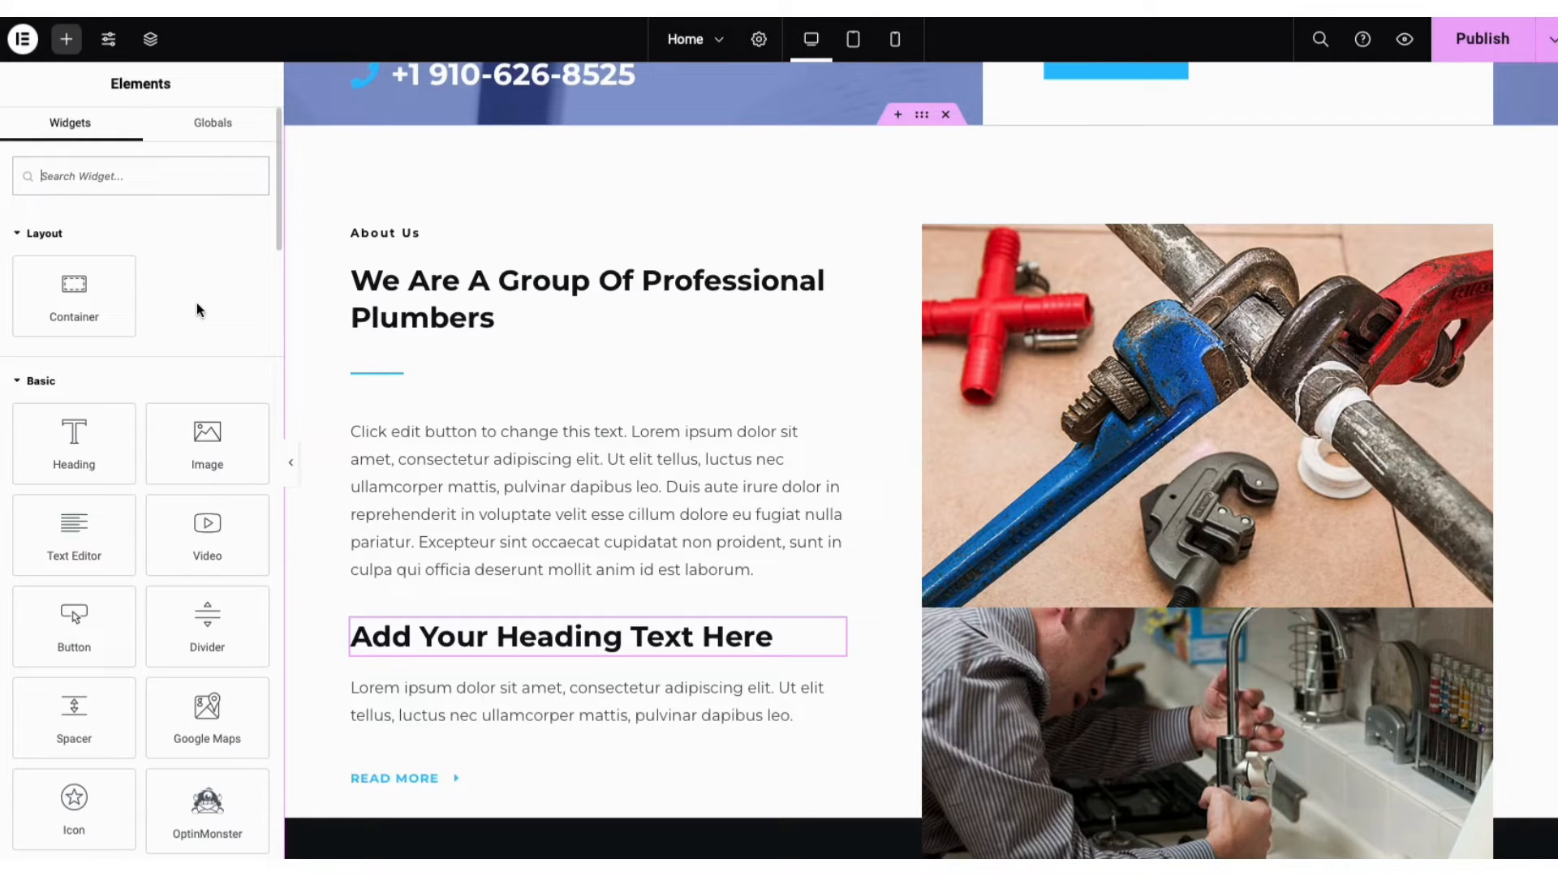
drag(839, 638, 804, 587)
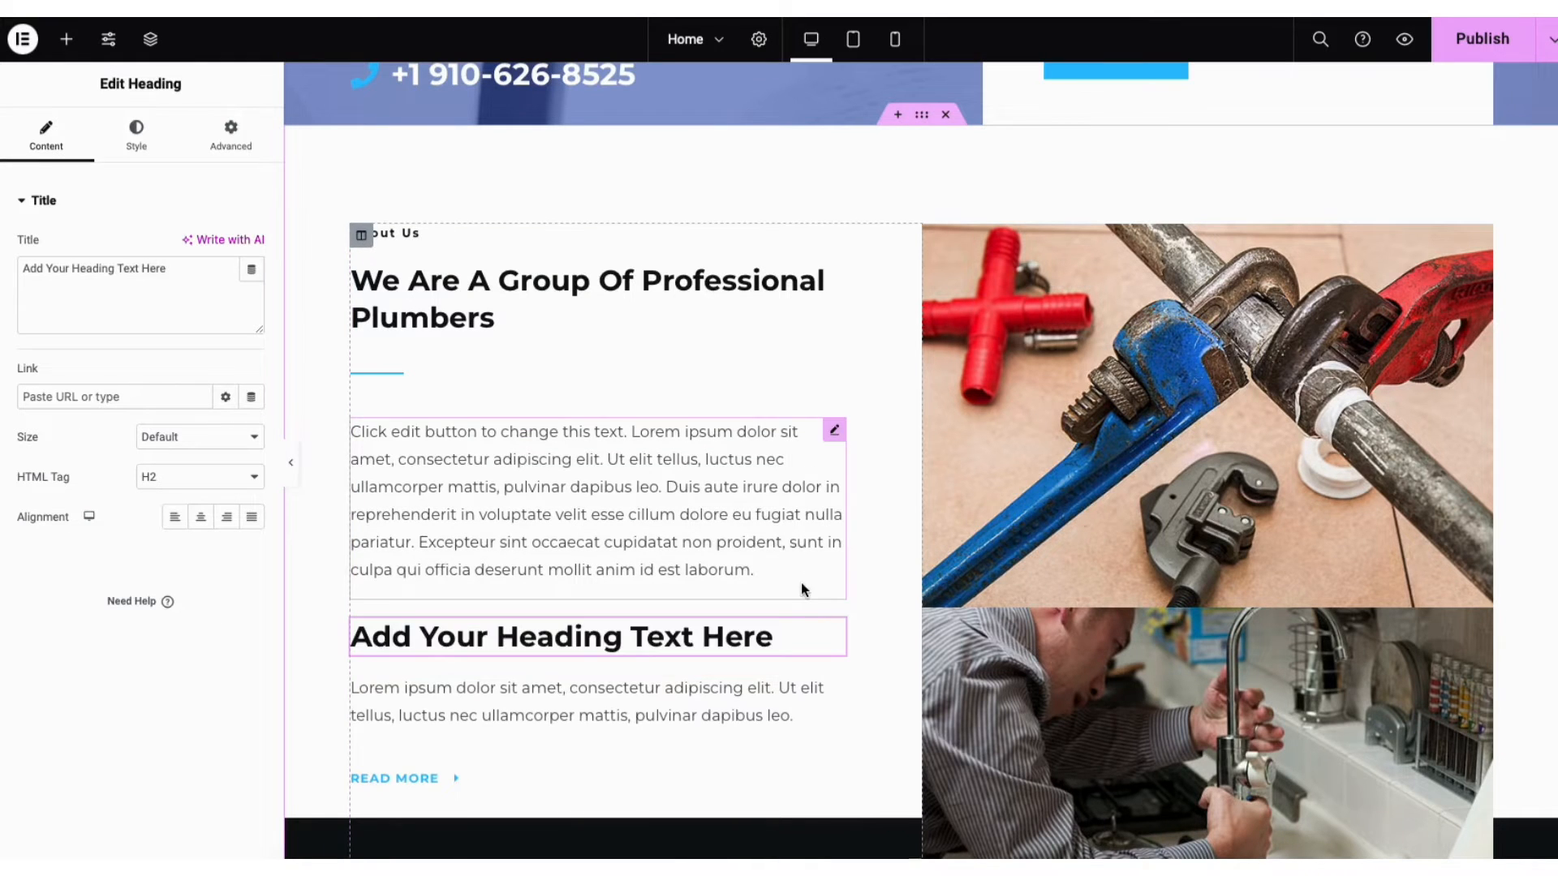
click(66, 39)
drag(57, 548, 436, 683)
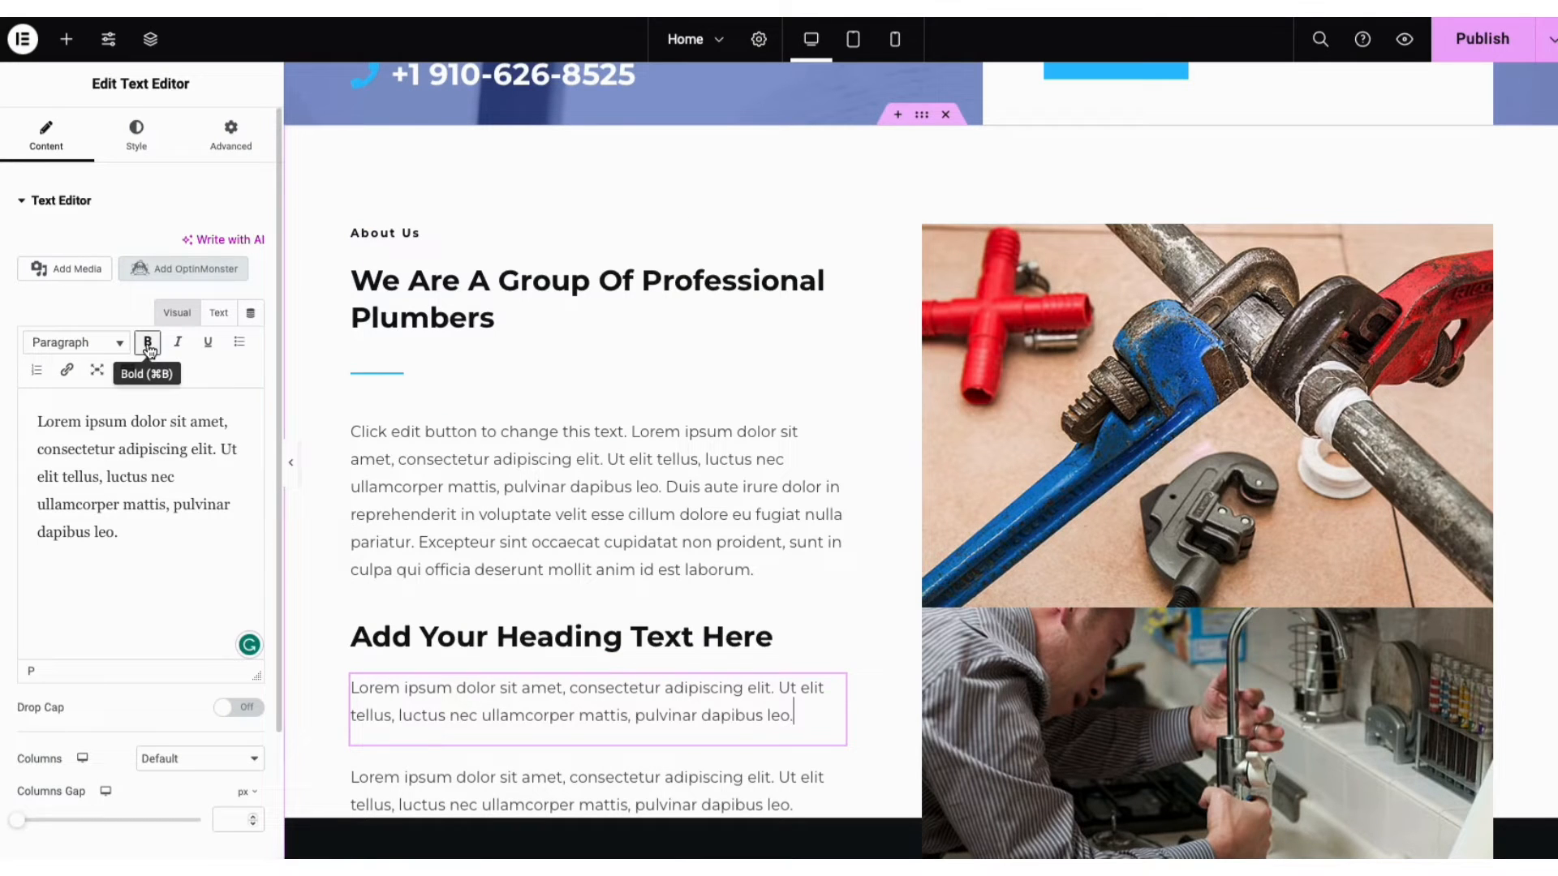
Try the text block's link, extra toolbar and text colour options without applying any
click(65, 372)
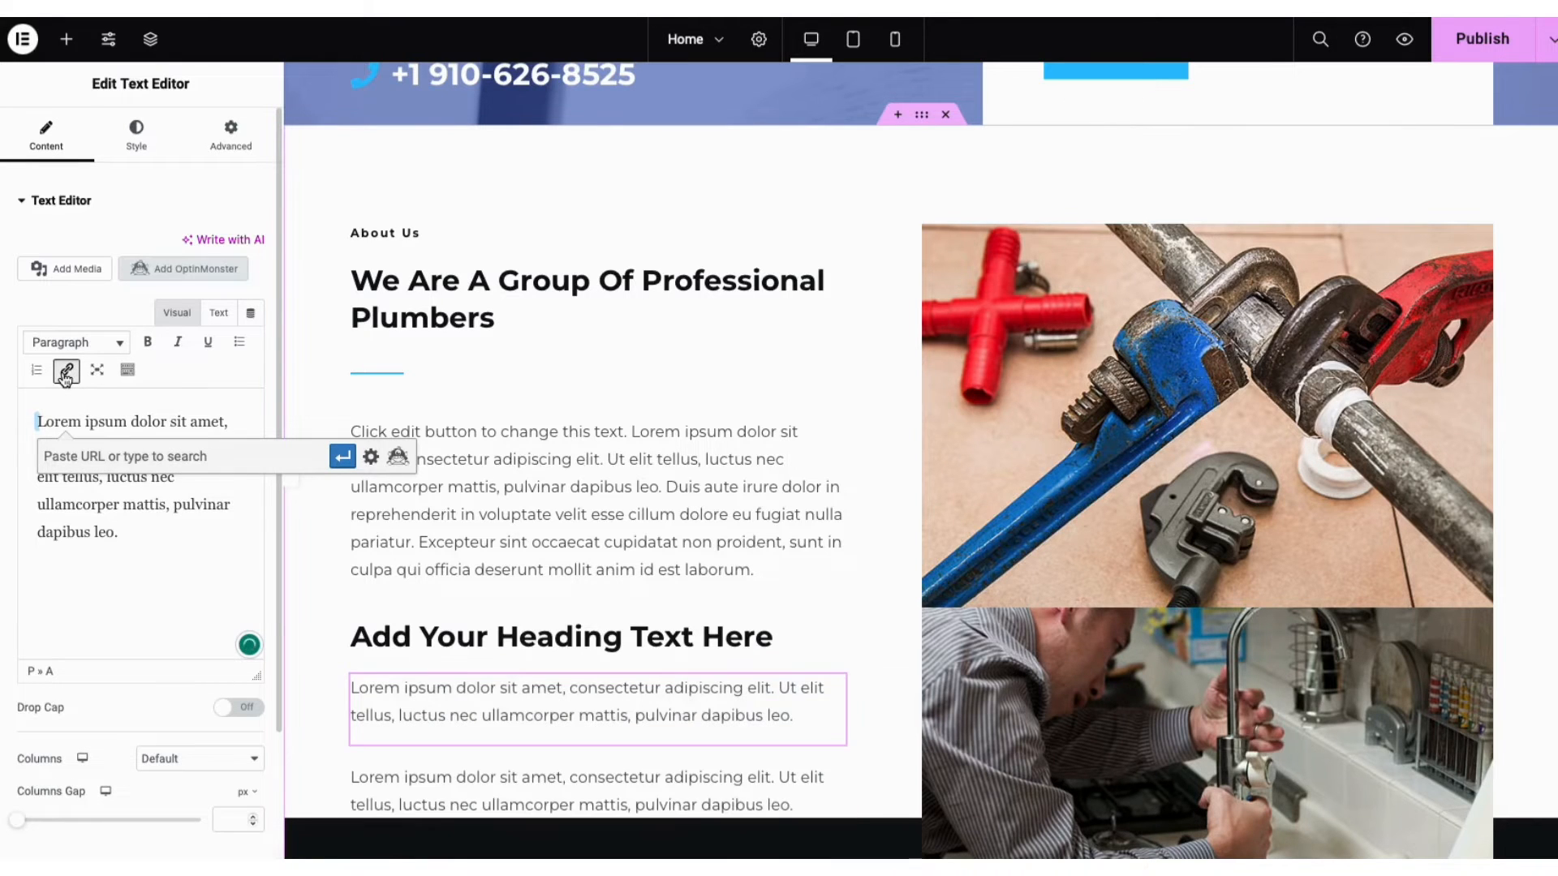
click(371, 456)
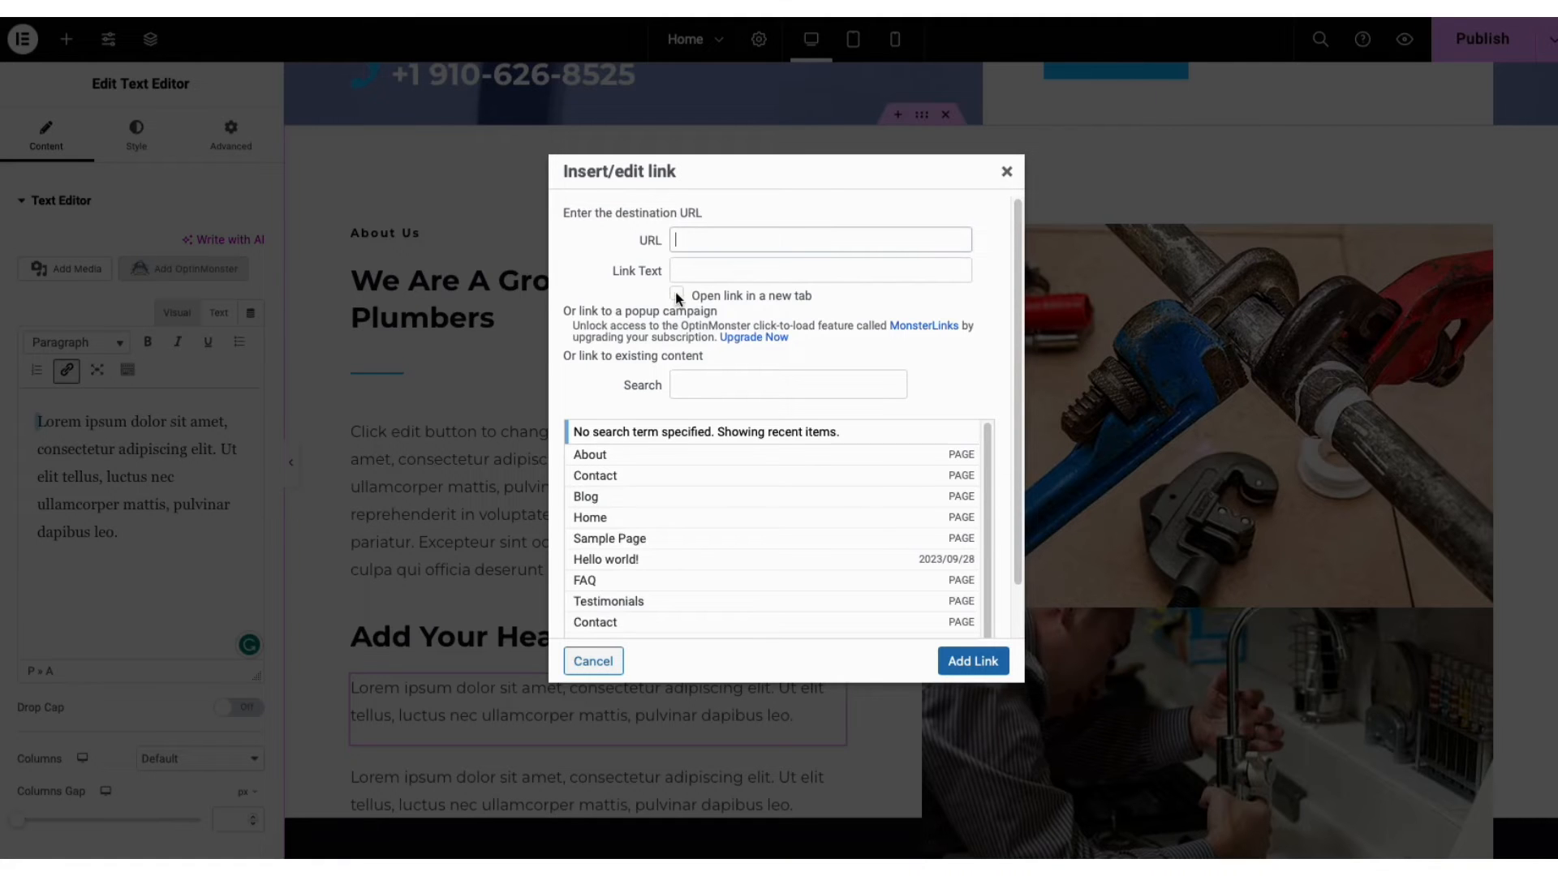
click(1006, 175)
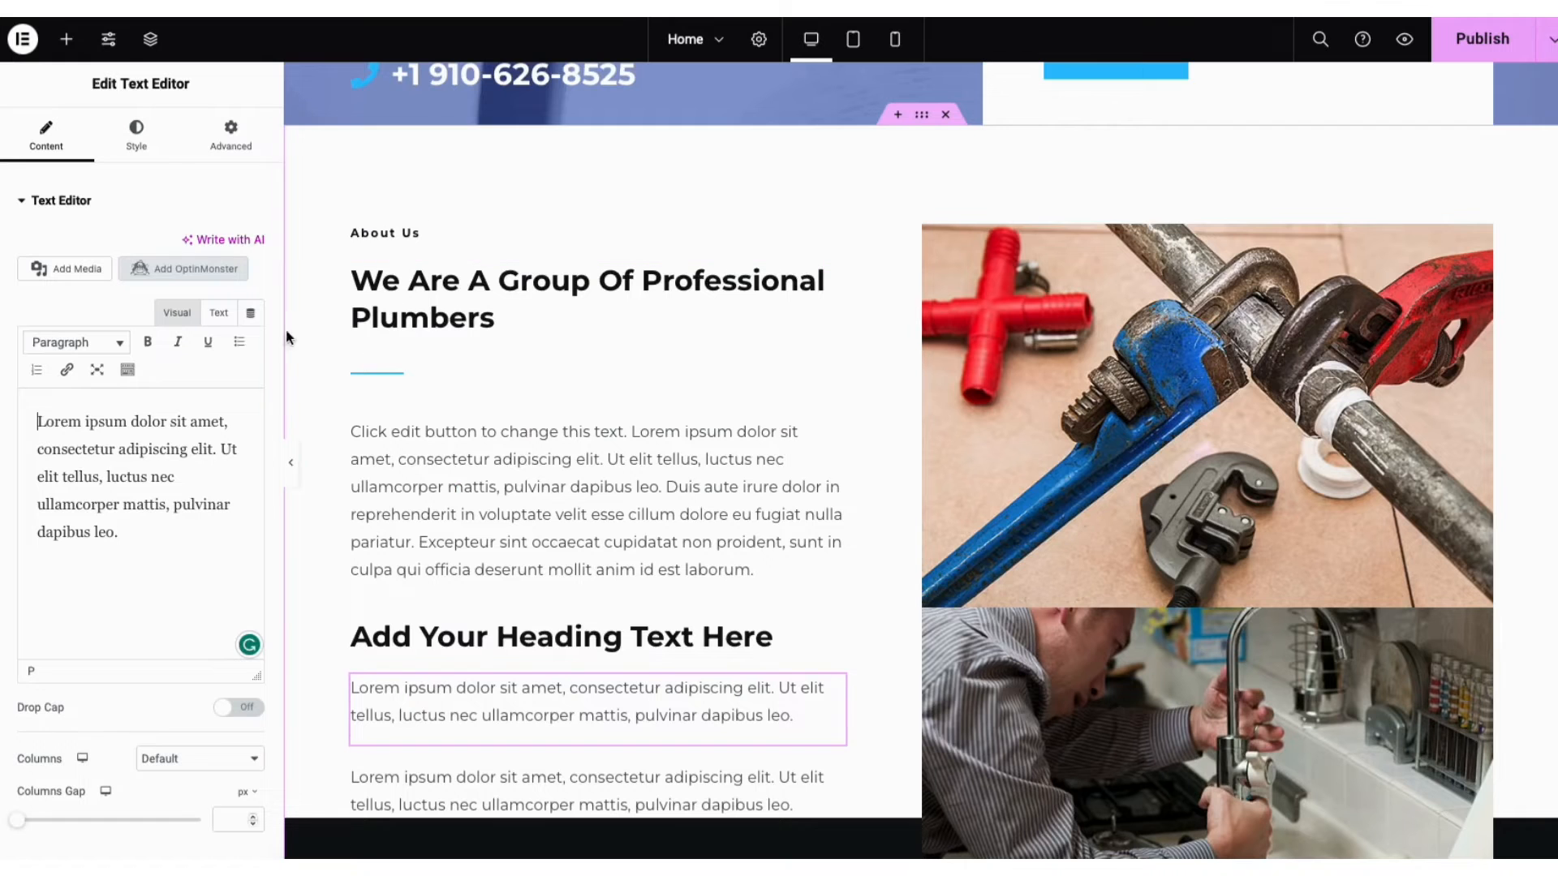
click(127, 373)
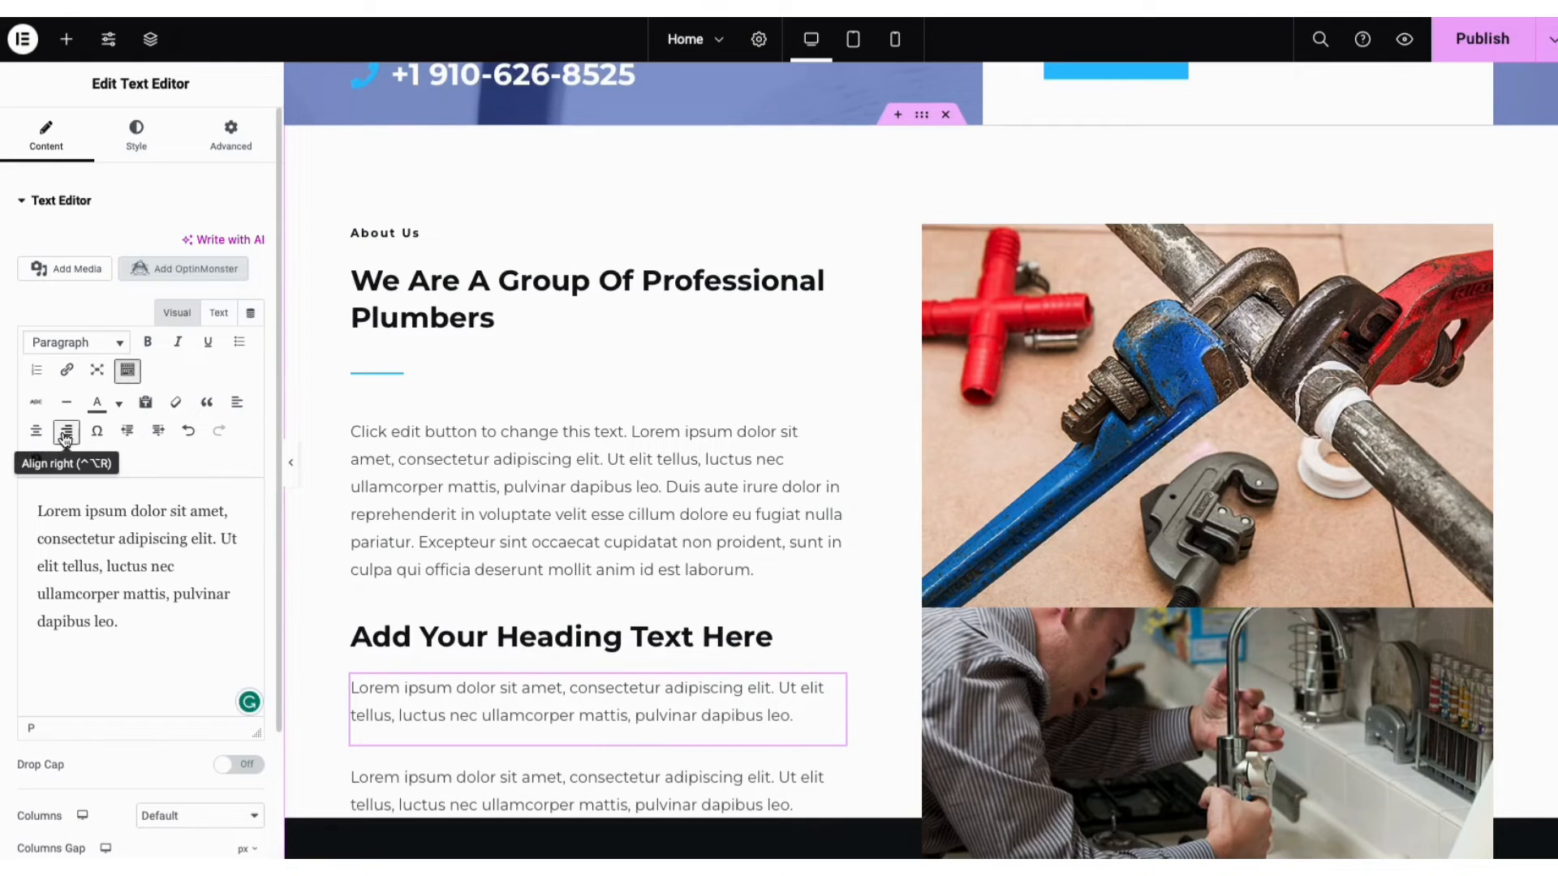
click(120, 404)
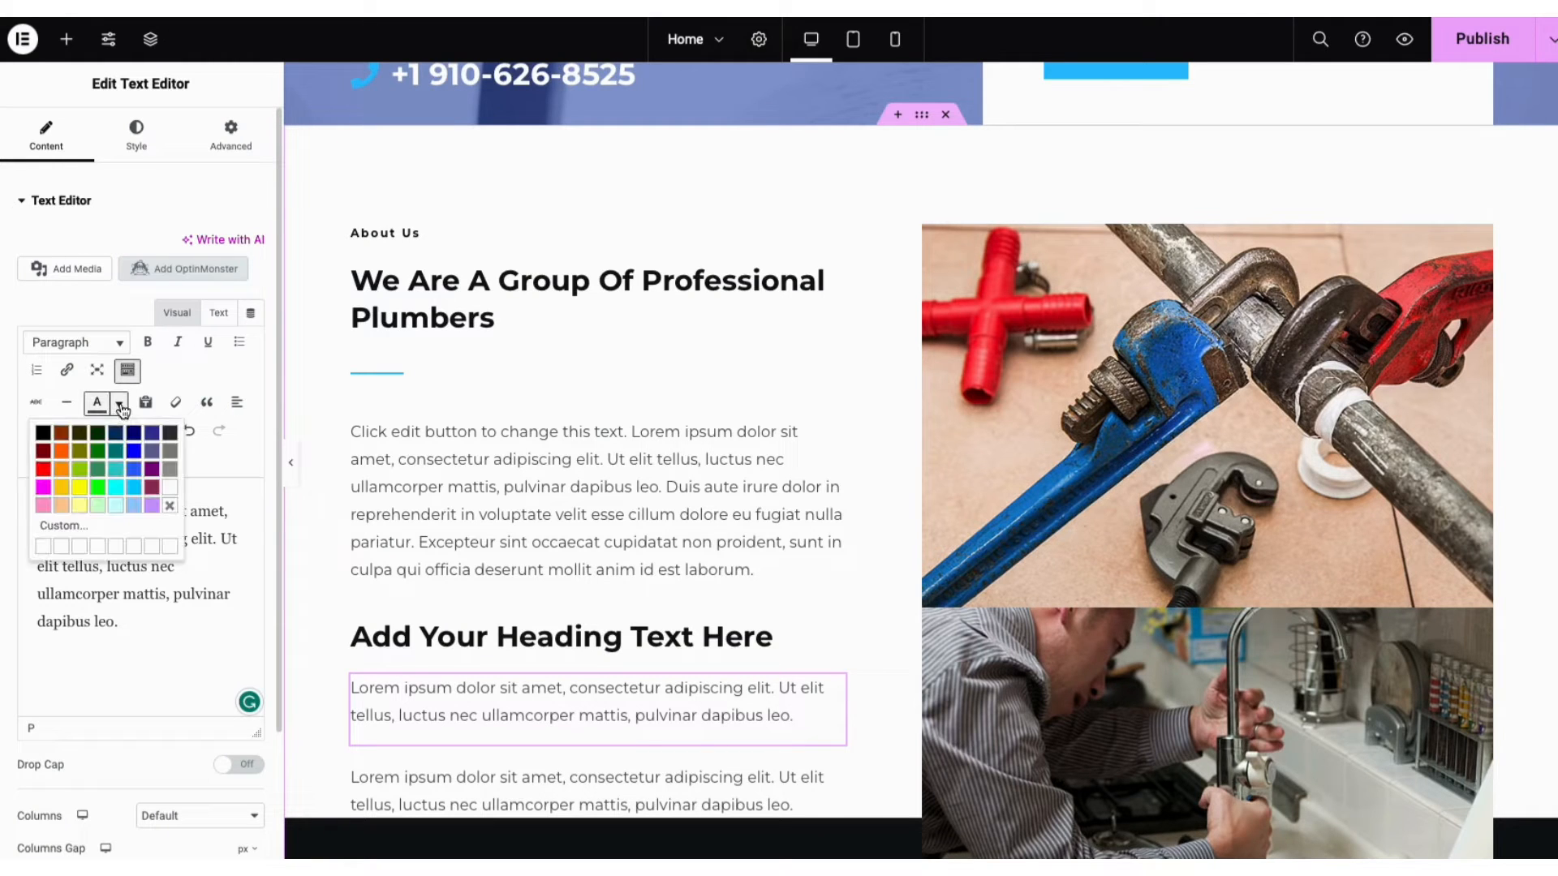
click(120, 407)
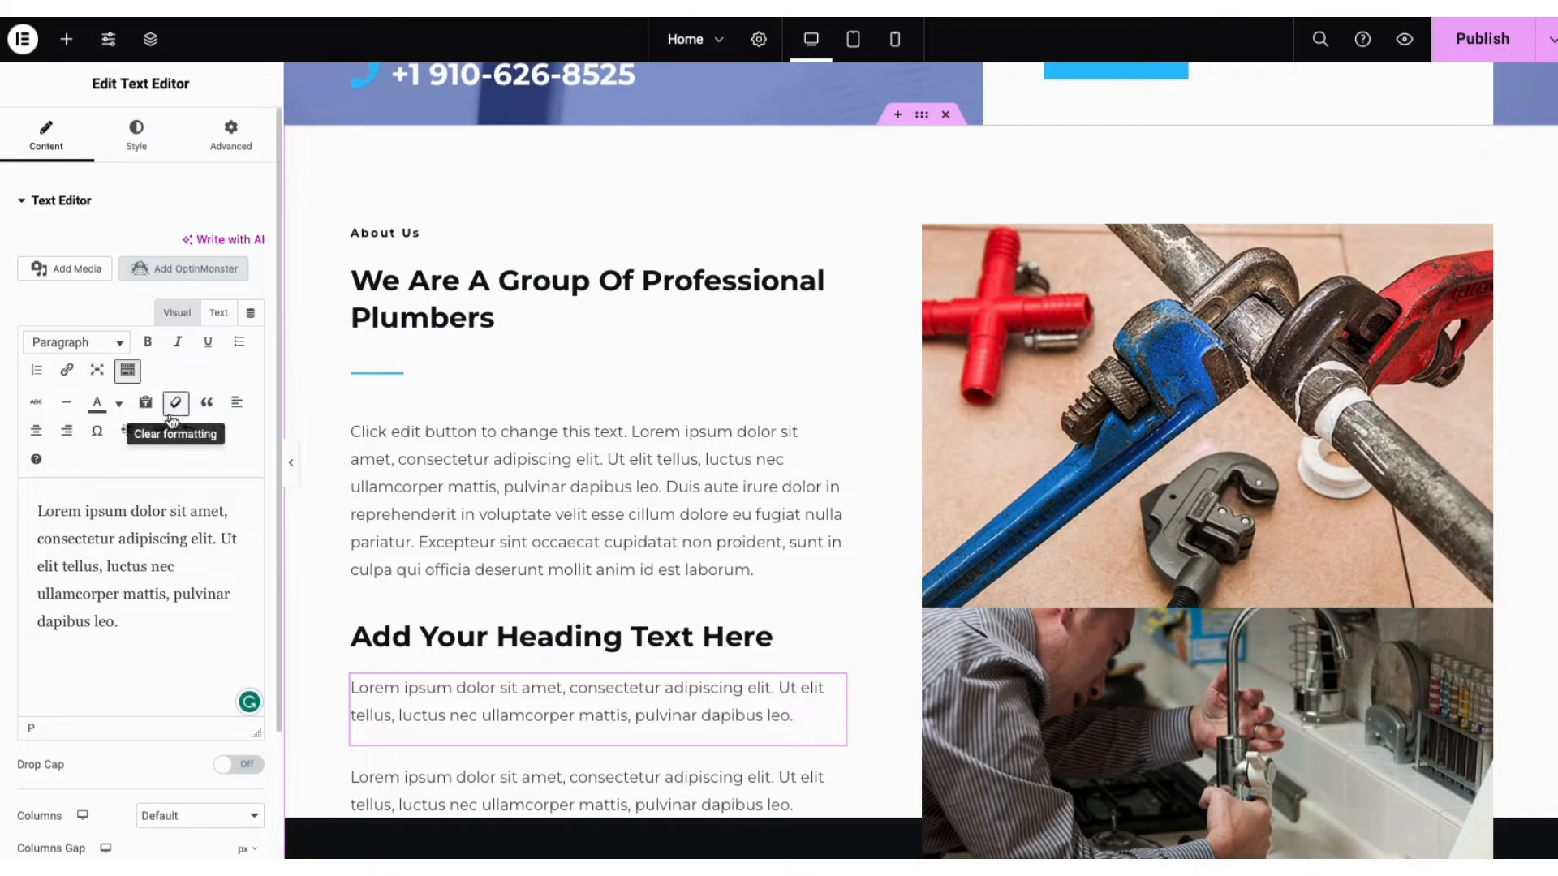
click(187, 434)
click(219, 435)
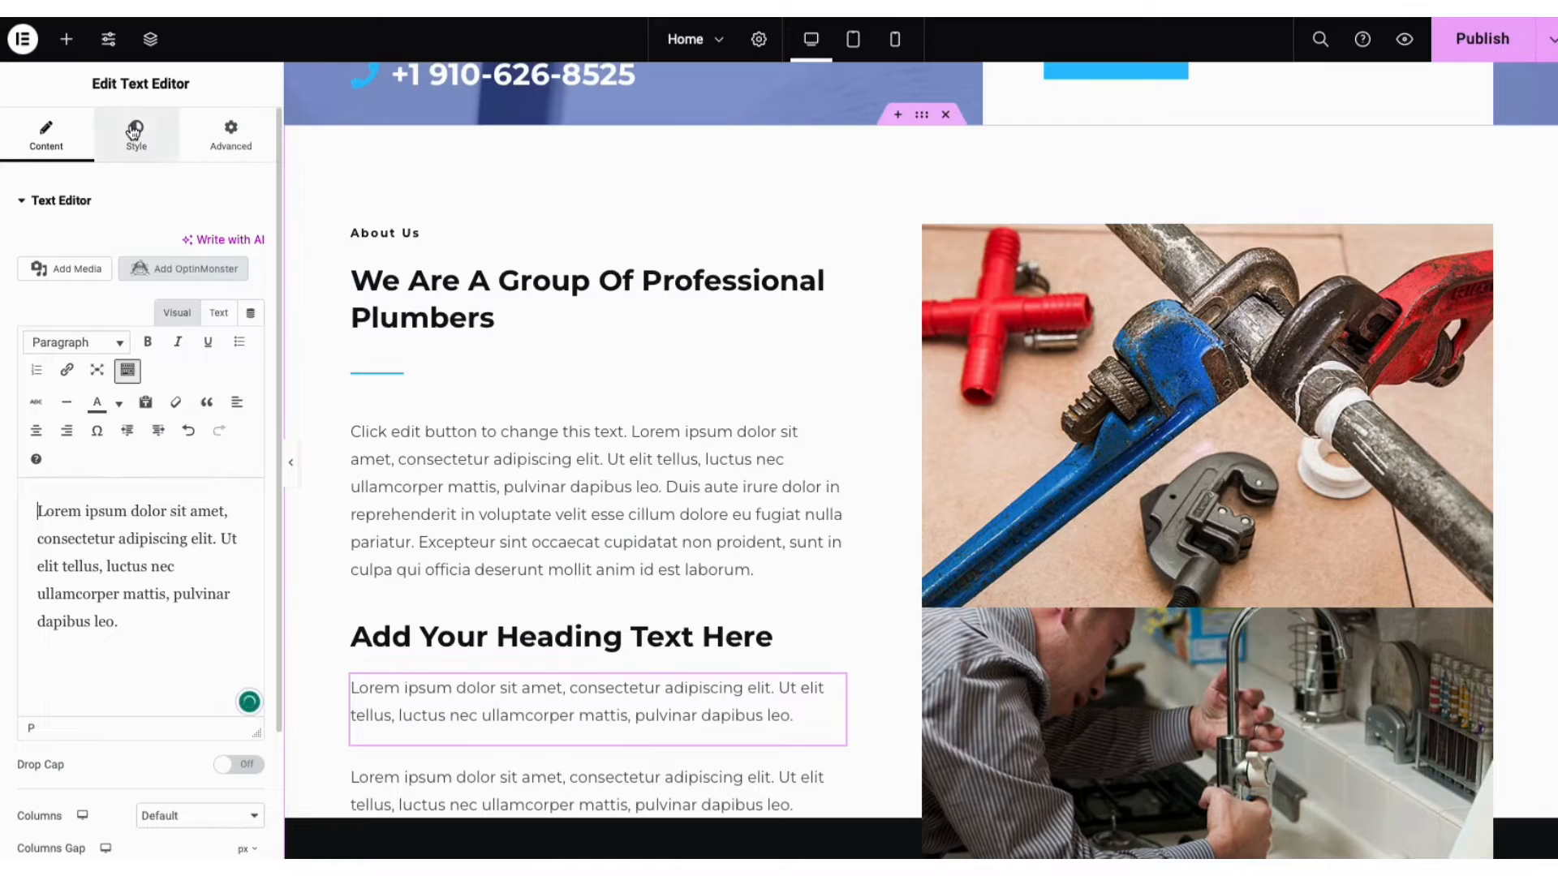
Browse the text block's typography font families without changing the font
click(135, 133)
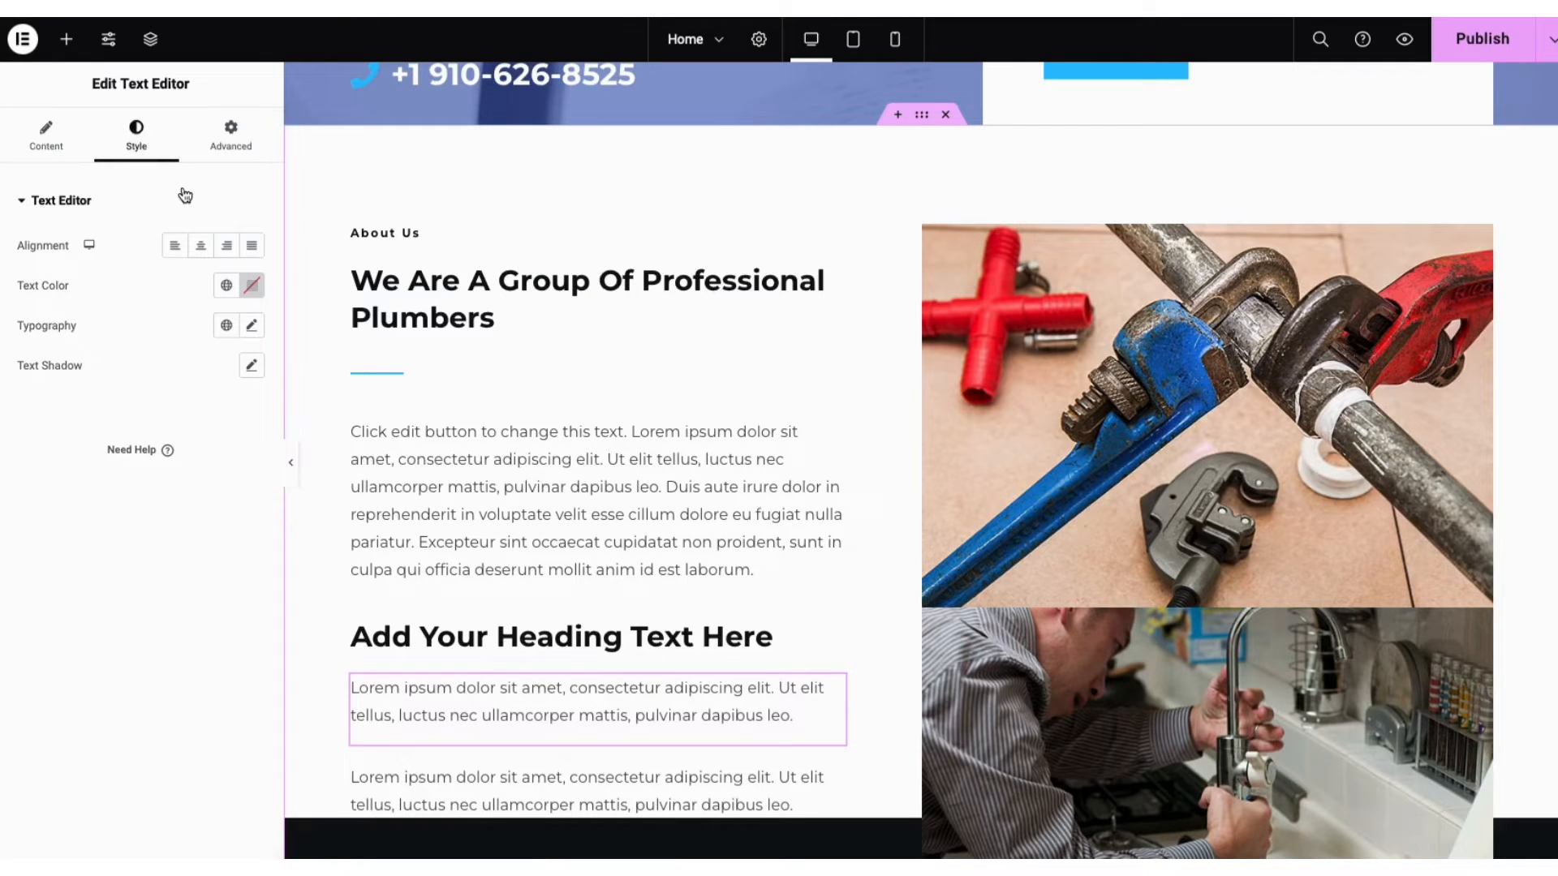
click(254, 329)
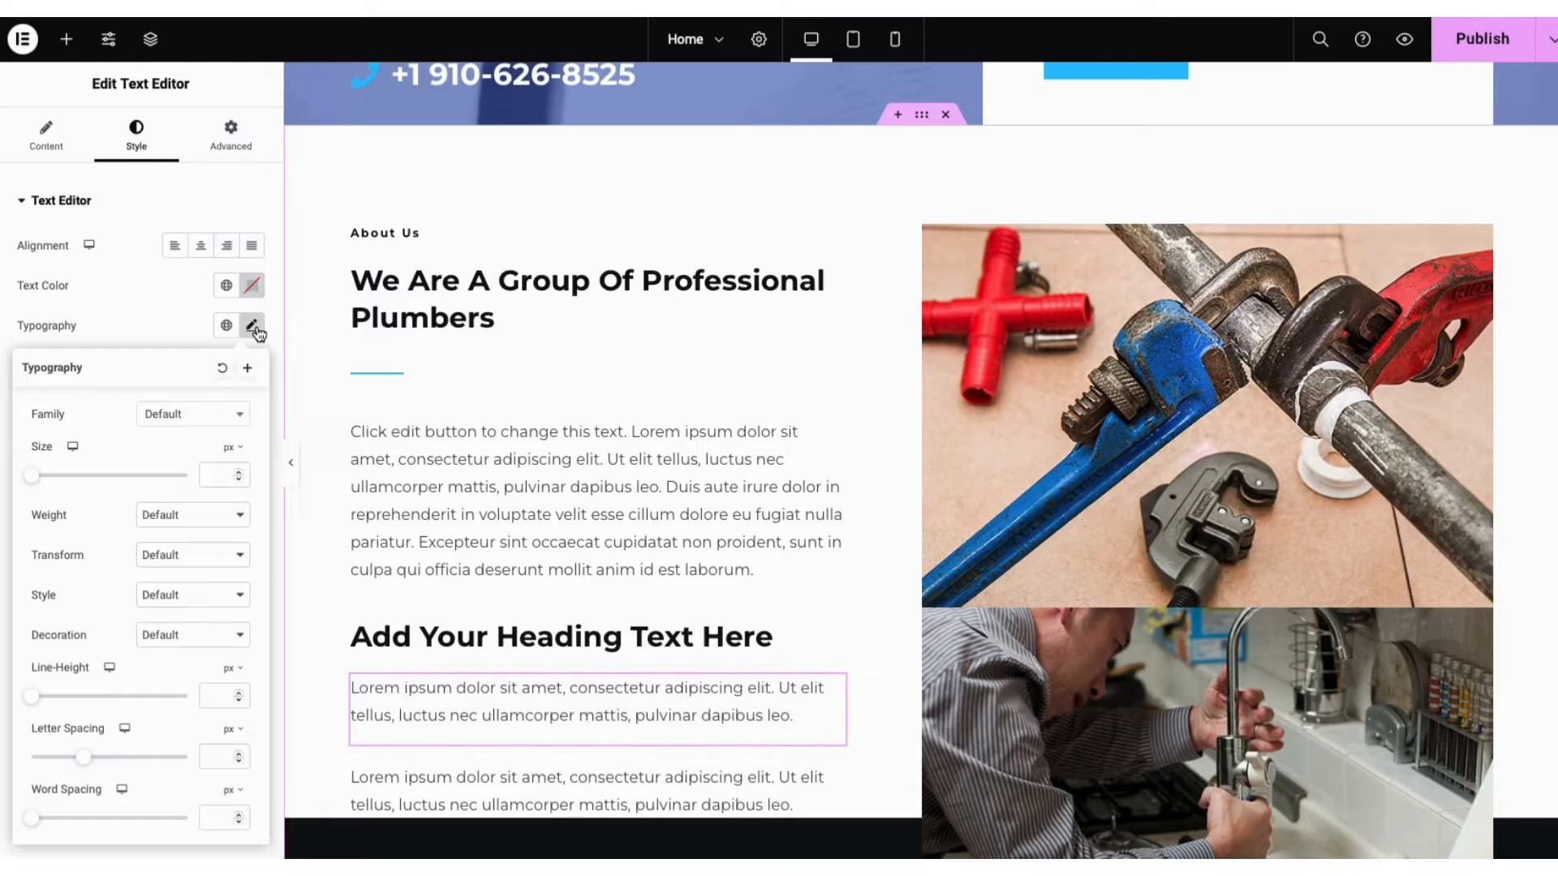
click(228, 418)
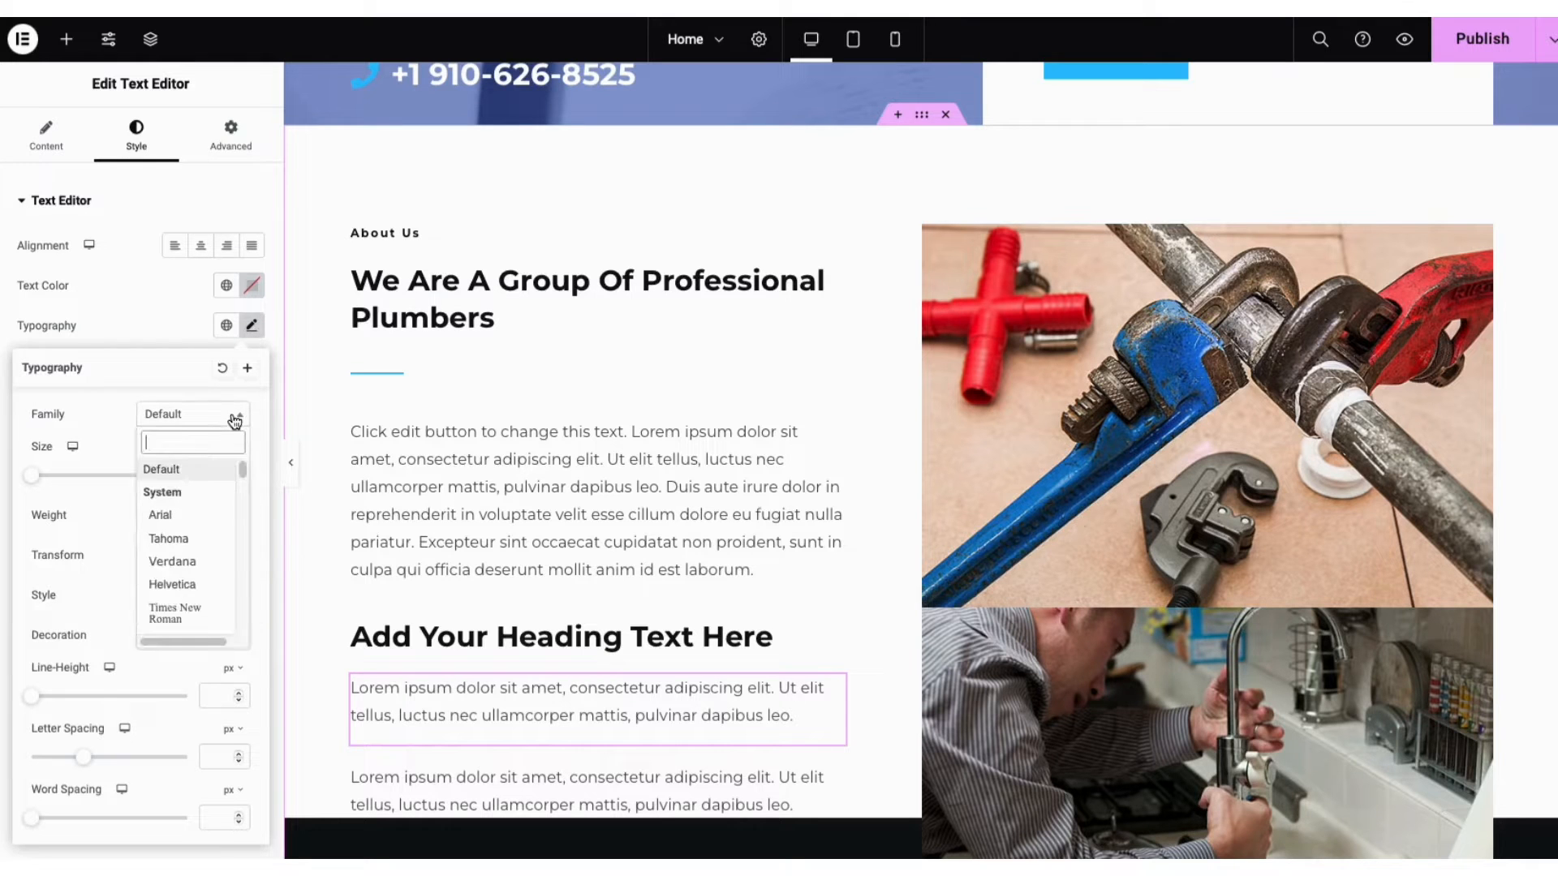
drag(242, 467, 245, 477)
drag(247, 475, 249, 491)
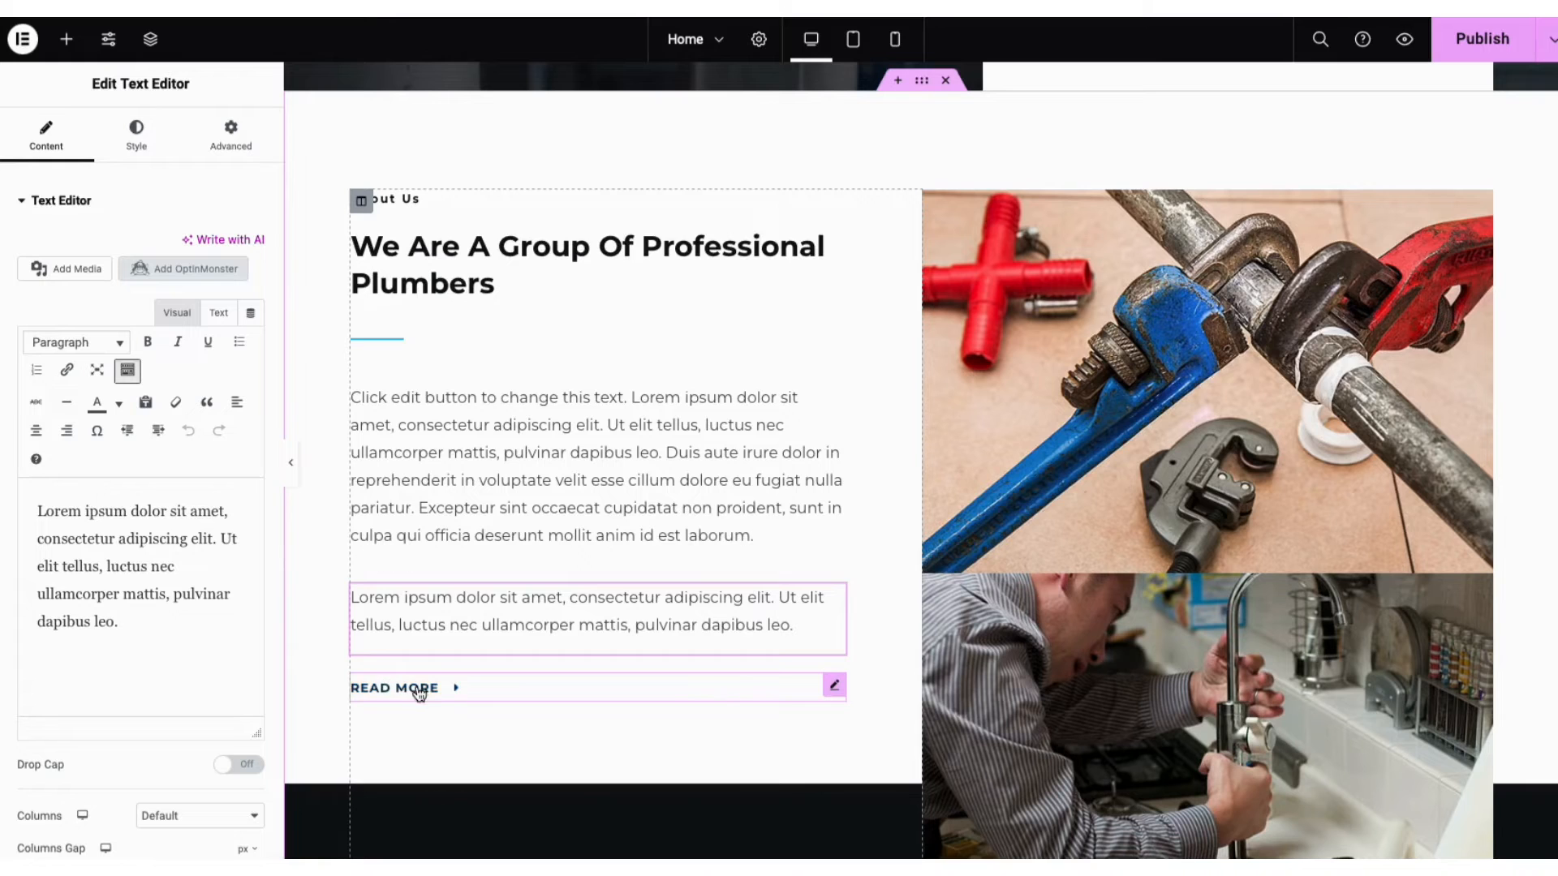
Select the READ MORE button and review its link options, keeping size Small
click(505, 687)
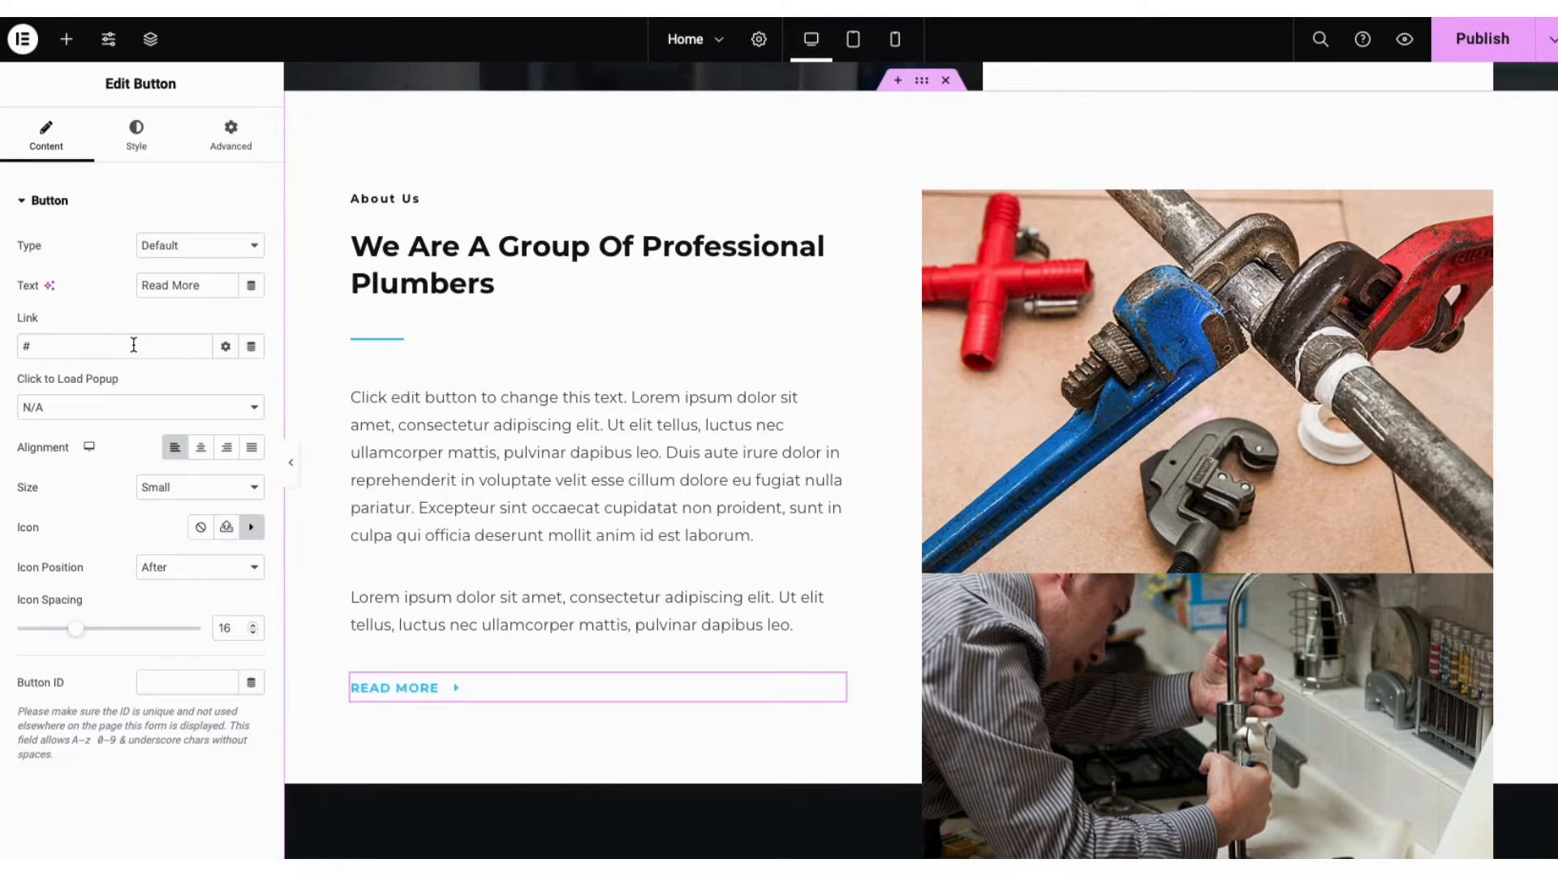
click(224, 349)
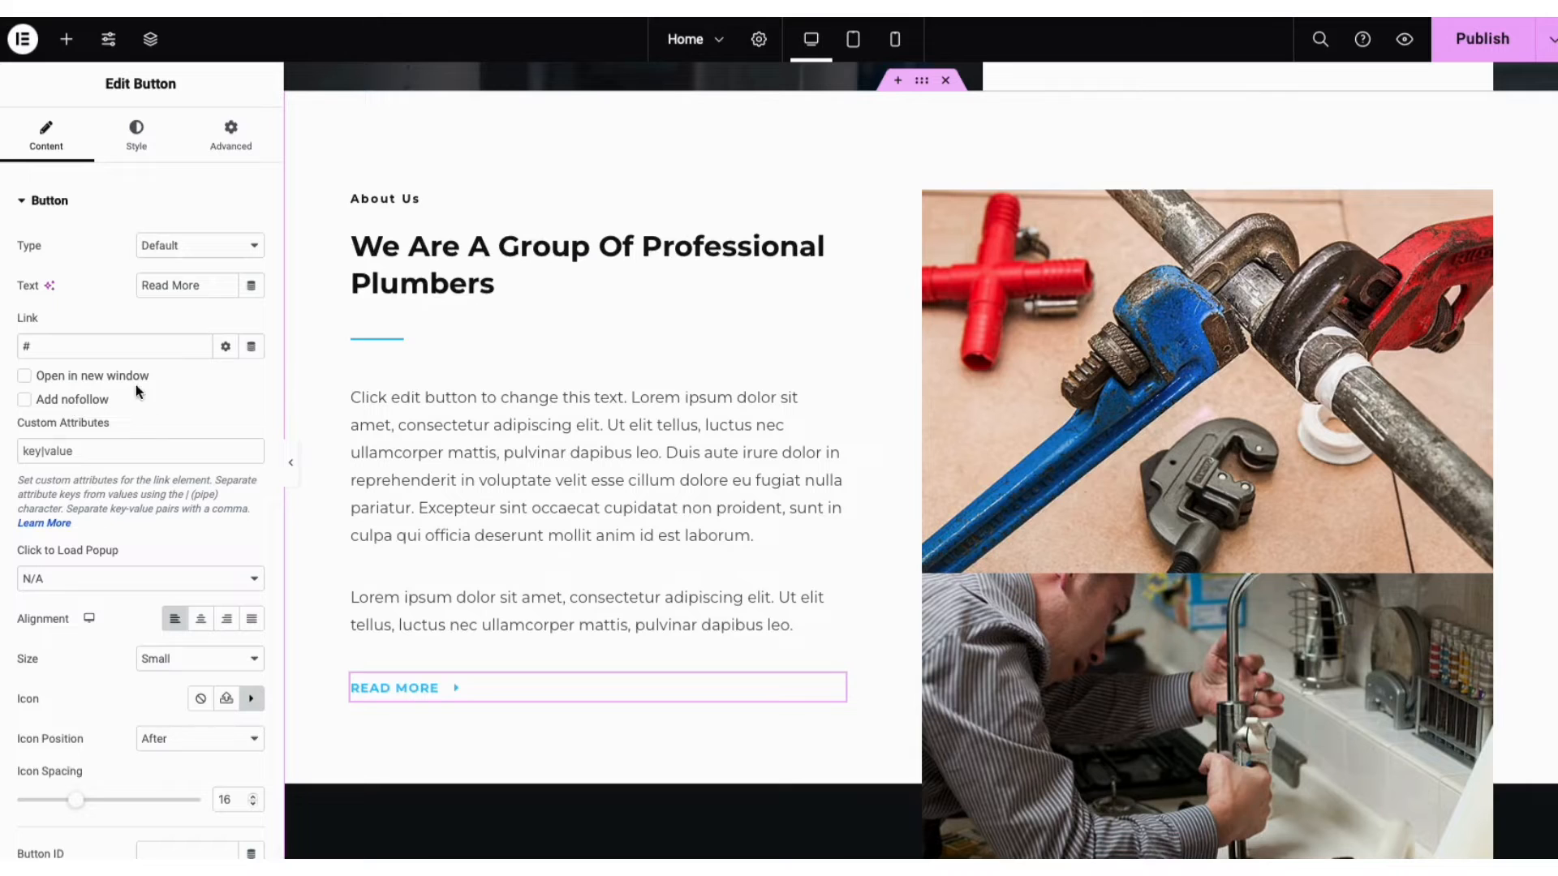
click(226, 351)
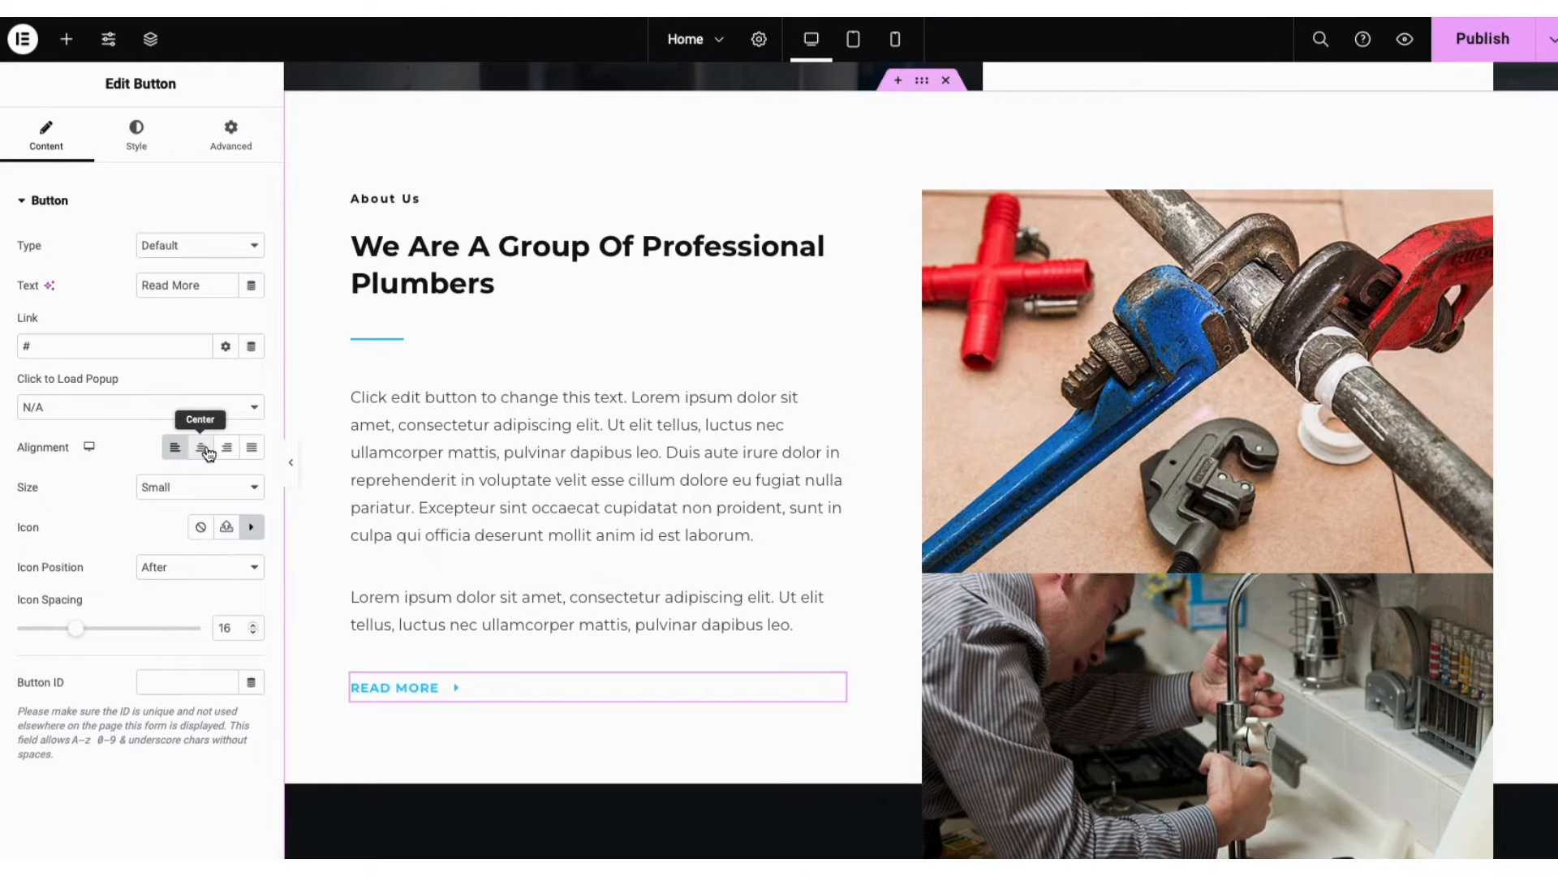
click(154, 489)
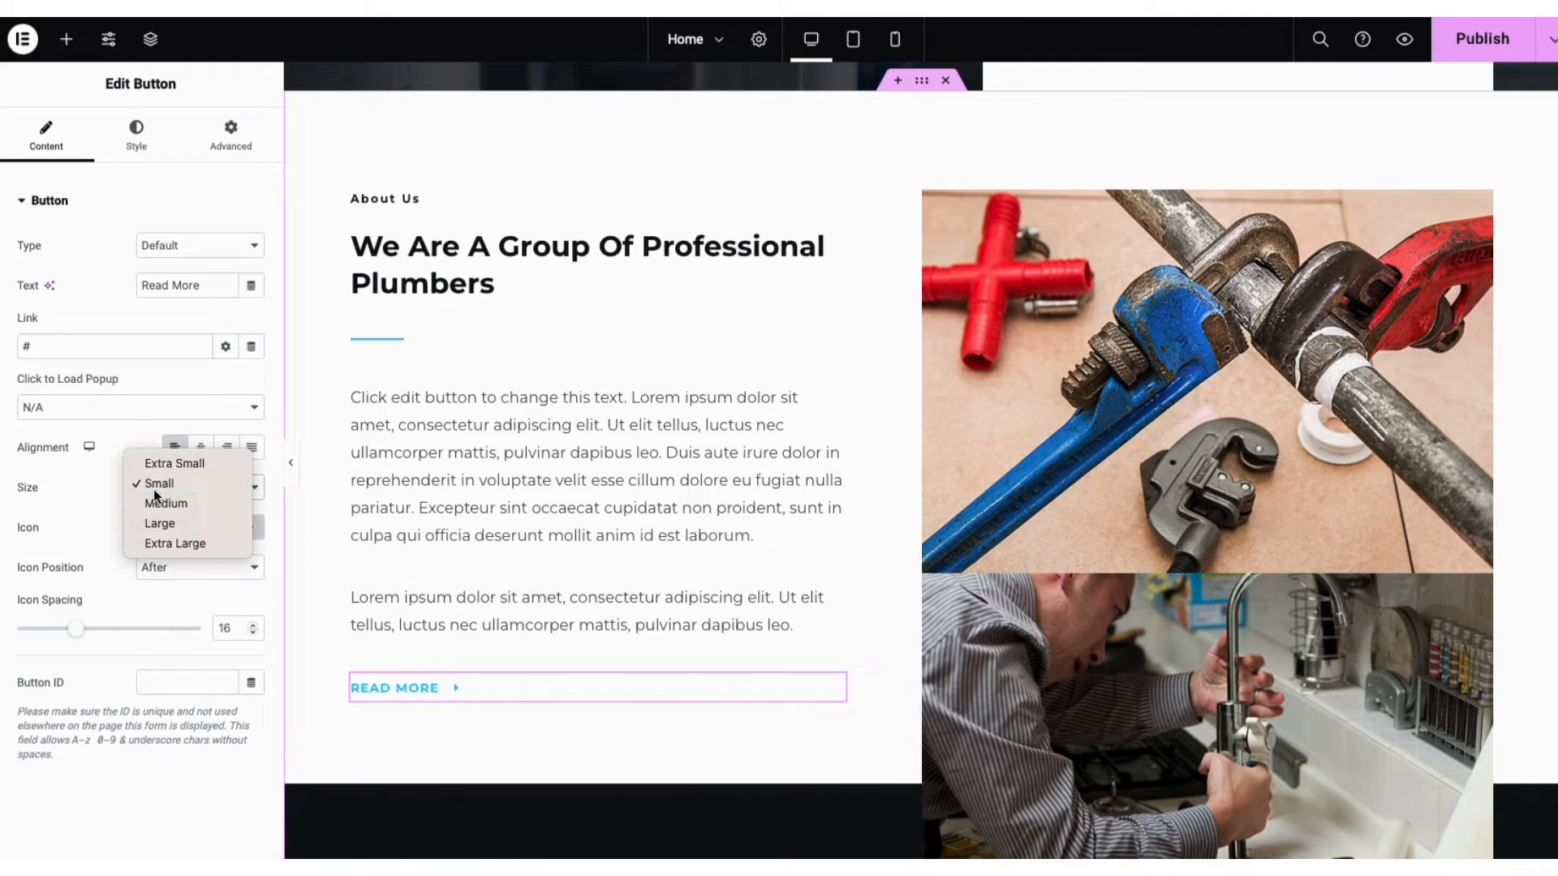
click(154, 490)
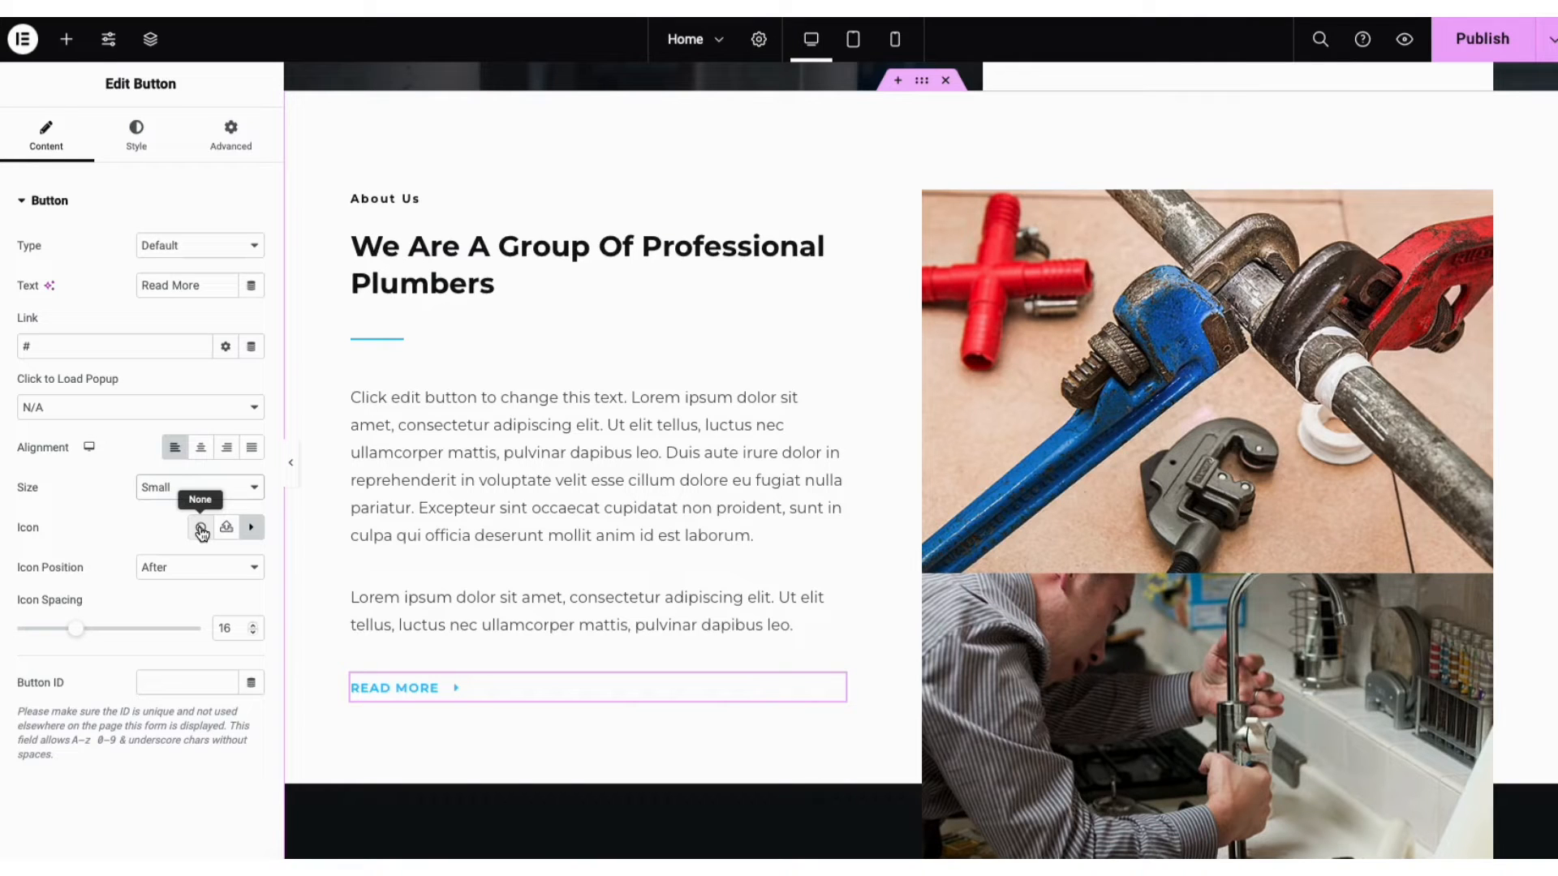
Check the button's icon library, After icon position and hover style, then open the widget list
click(251, 529)
drag(1287, 306, 1295, 381)
click(1334, 82)
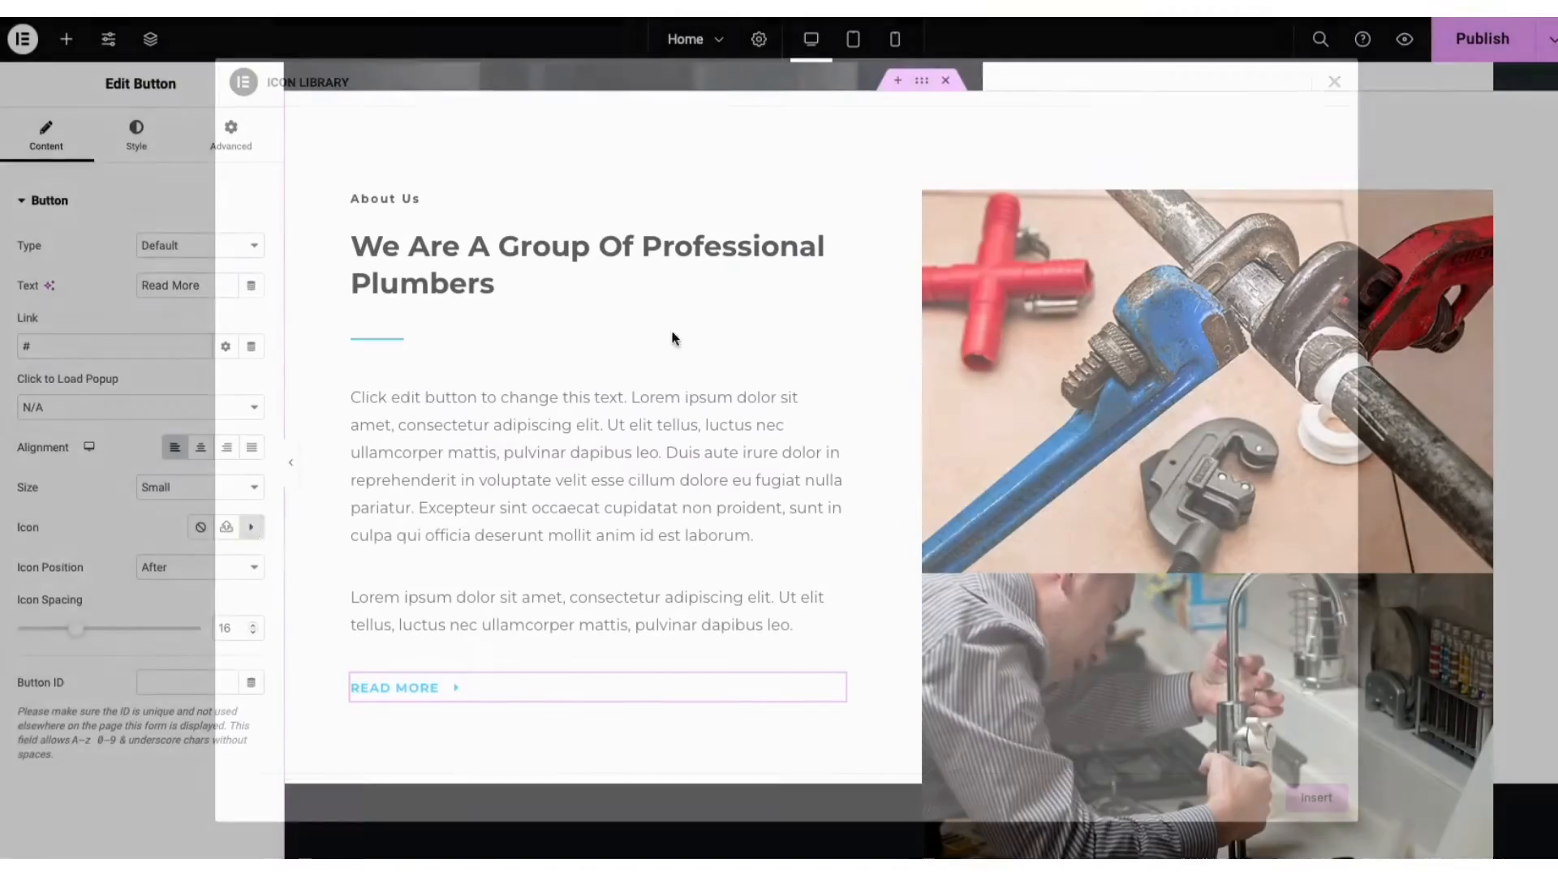
click(168, 565)
click(167, 563)
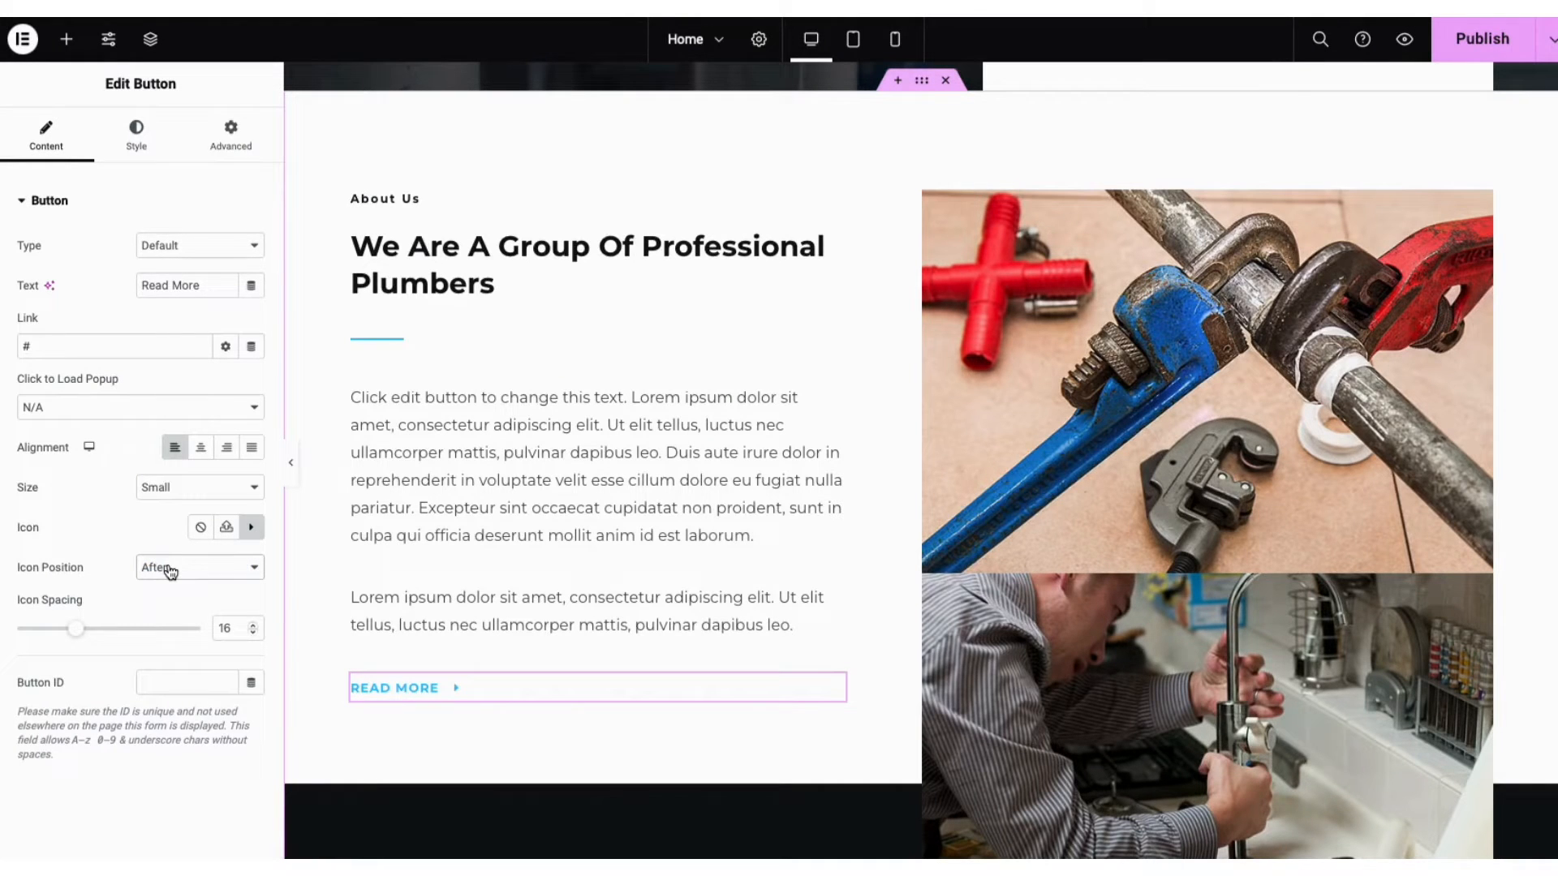
click(137, 122)
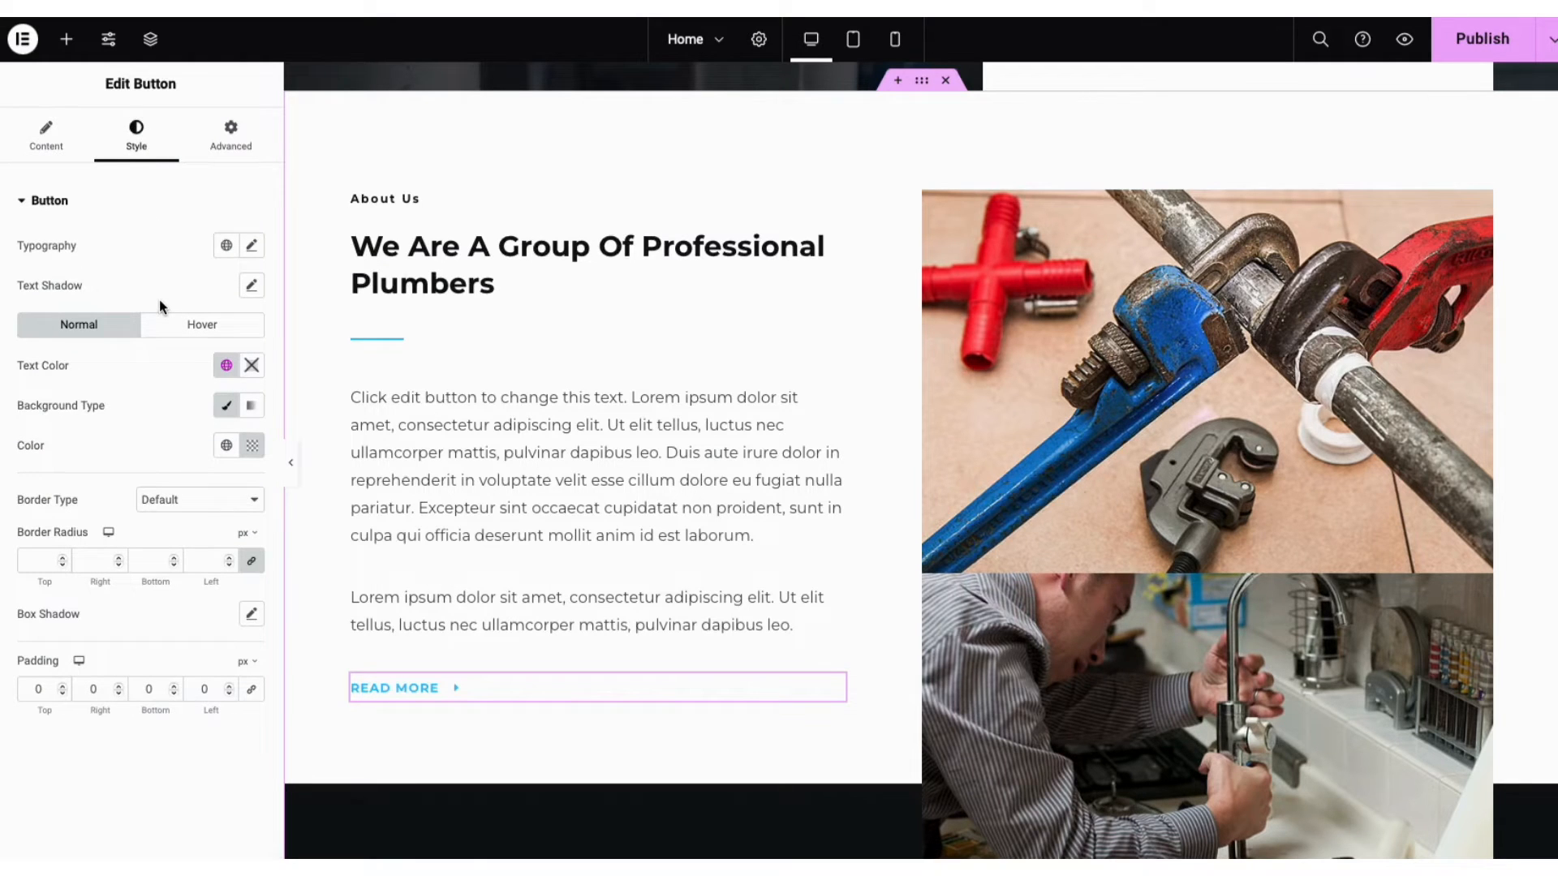
click(191, 326)
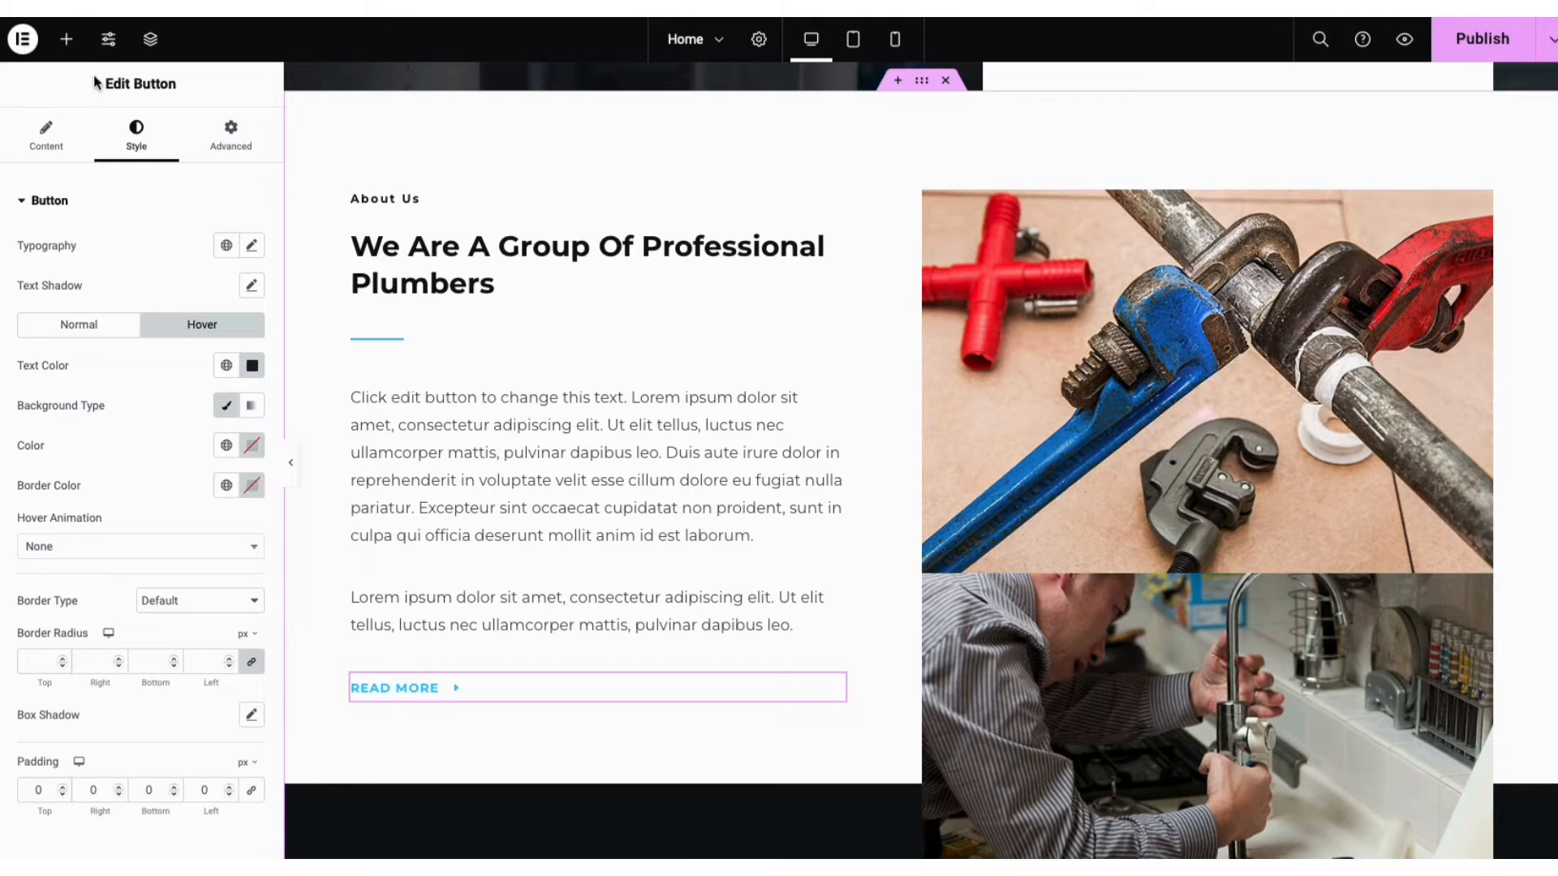
click(69, 45)
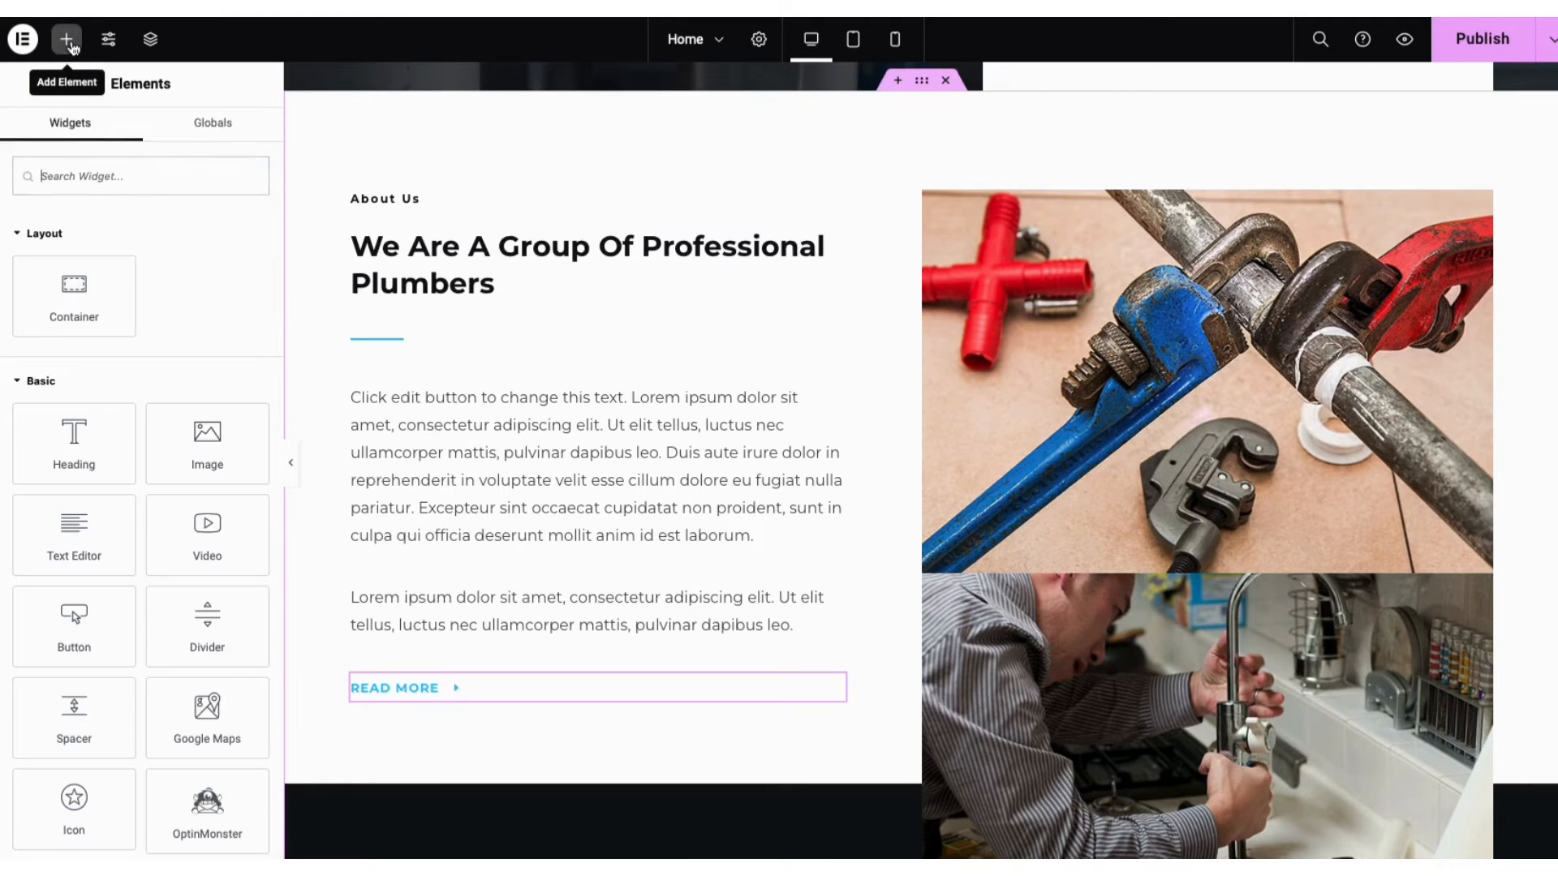
Add a CLICK HERE Button widget above READ MORE, then select the plumbing tools image
drag(75, 625, 435, 635)
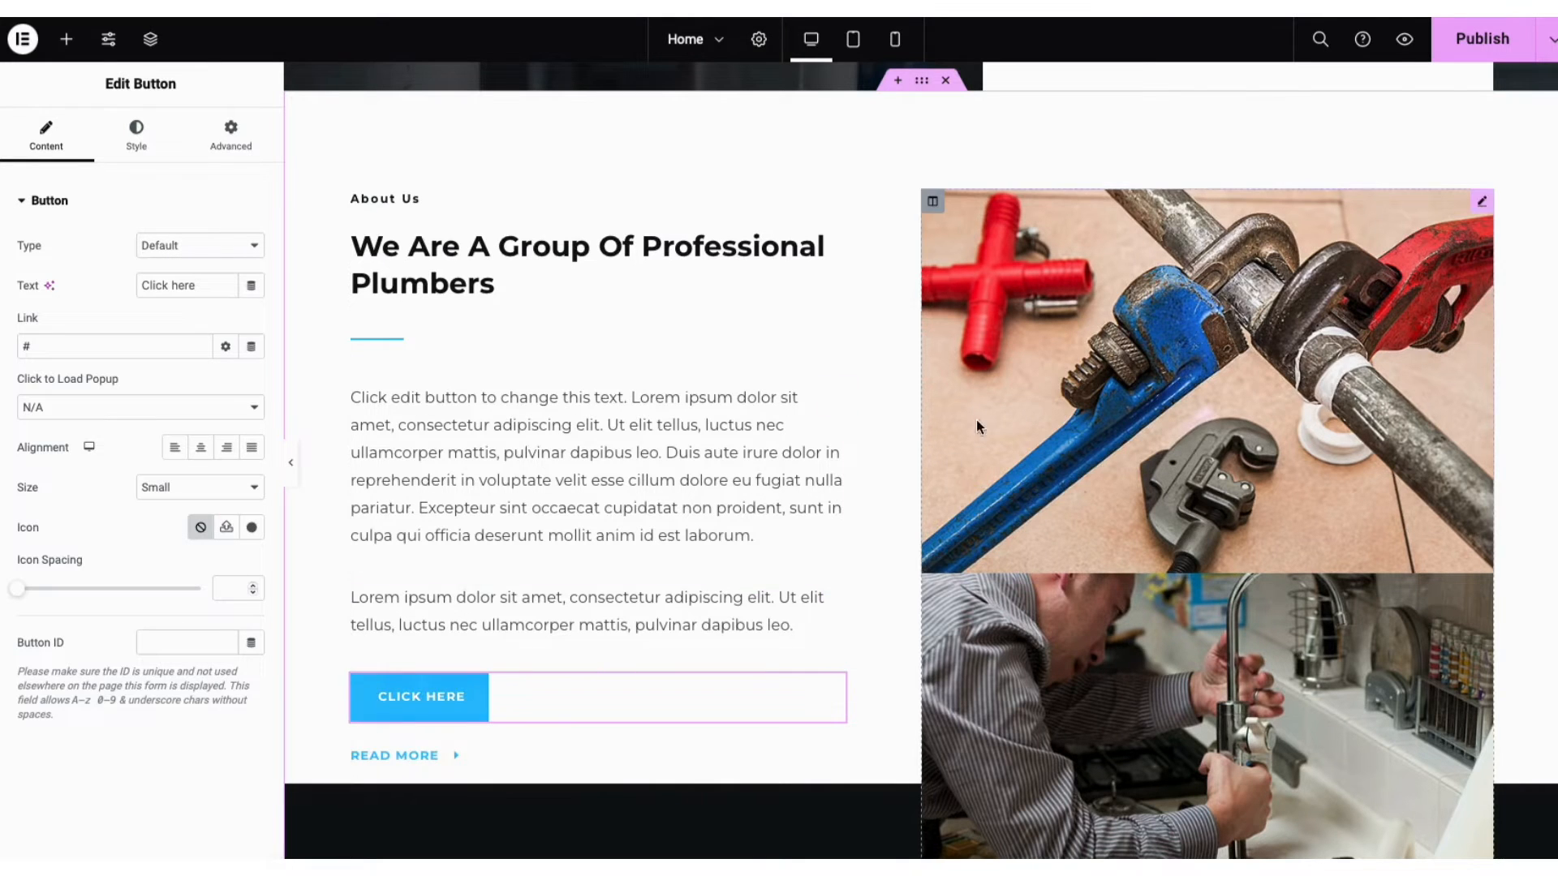
click(1049, 386)
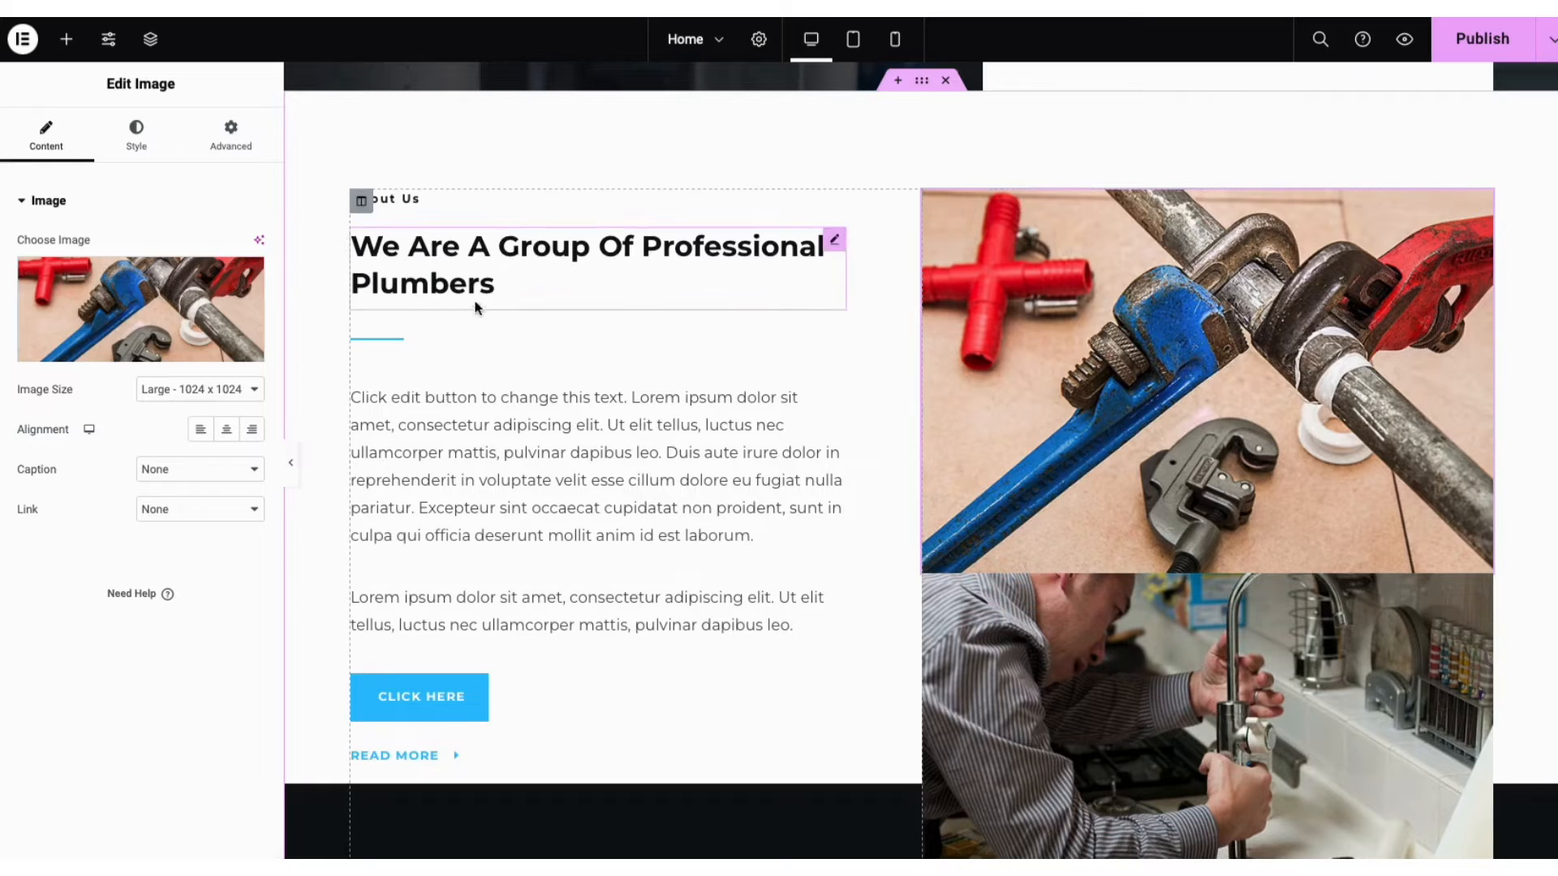
mouse_move(196, 308)
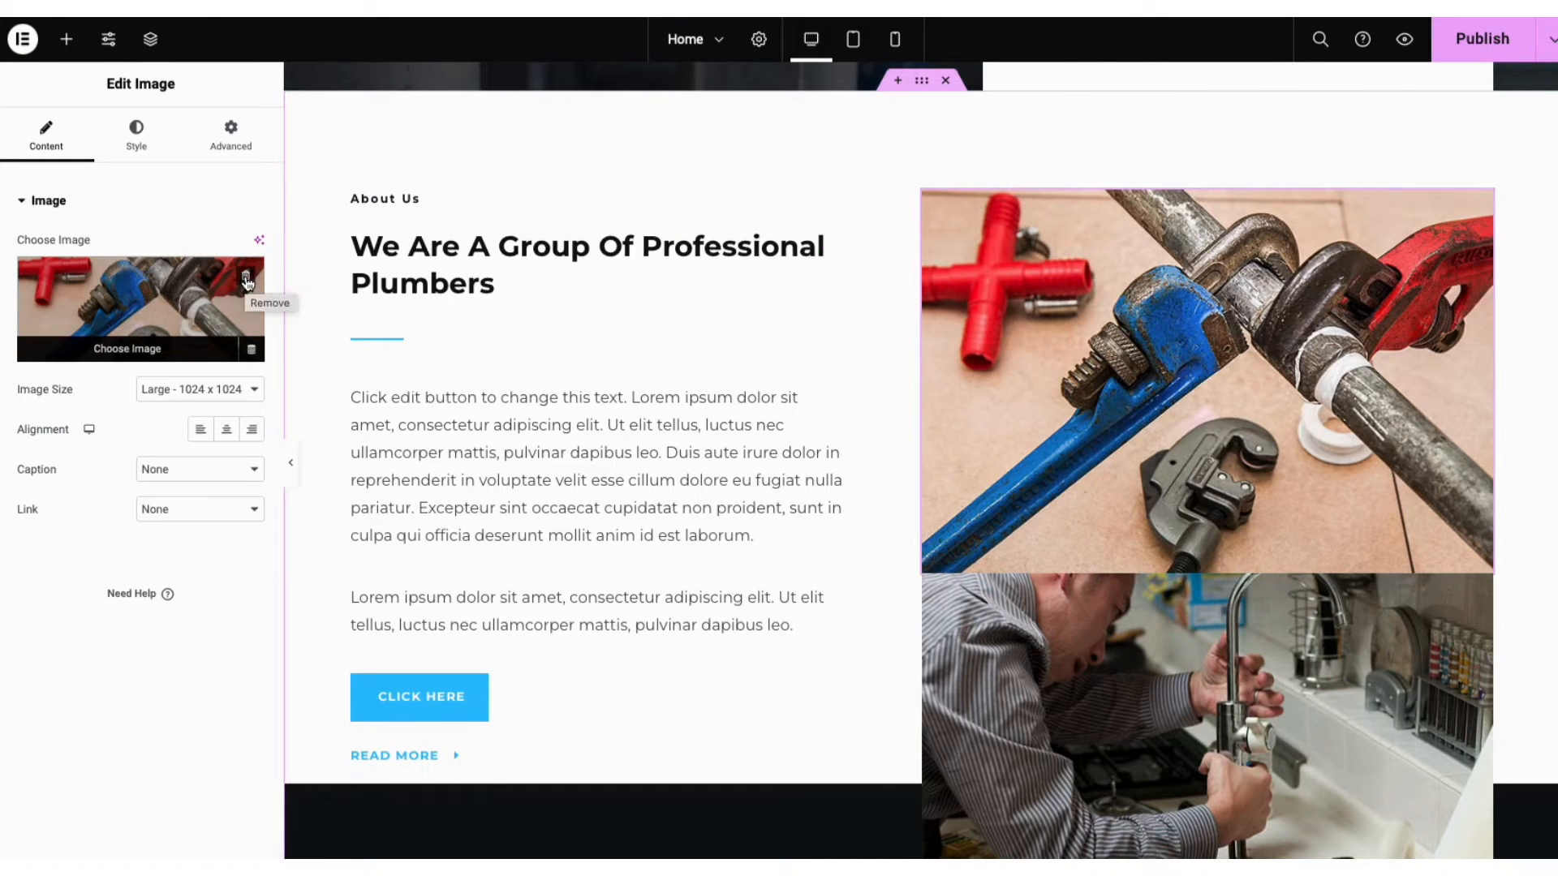
Replace the About Us image with the photo of two uniformed cleaners
click(153, 330)
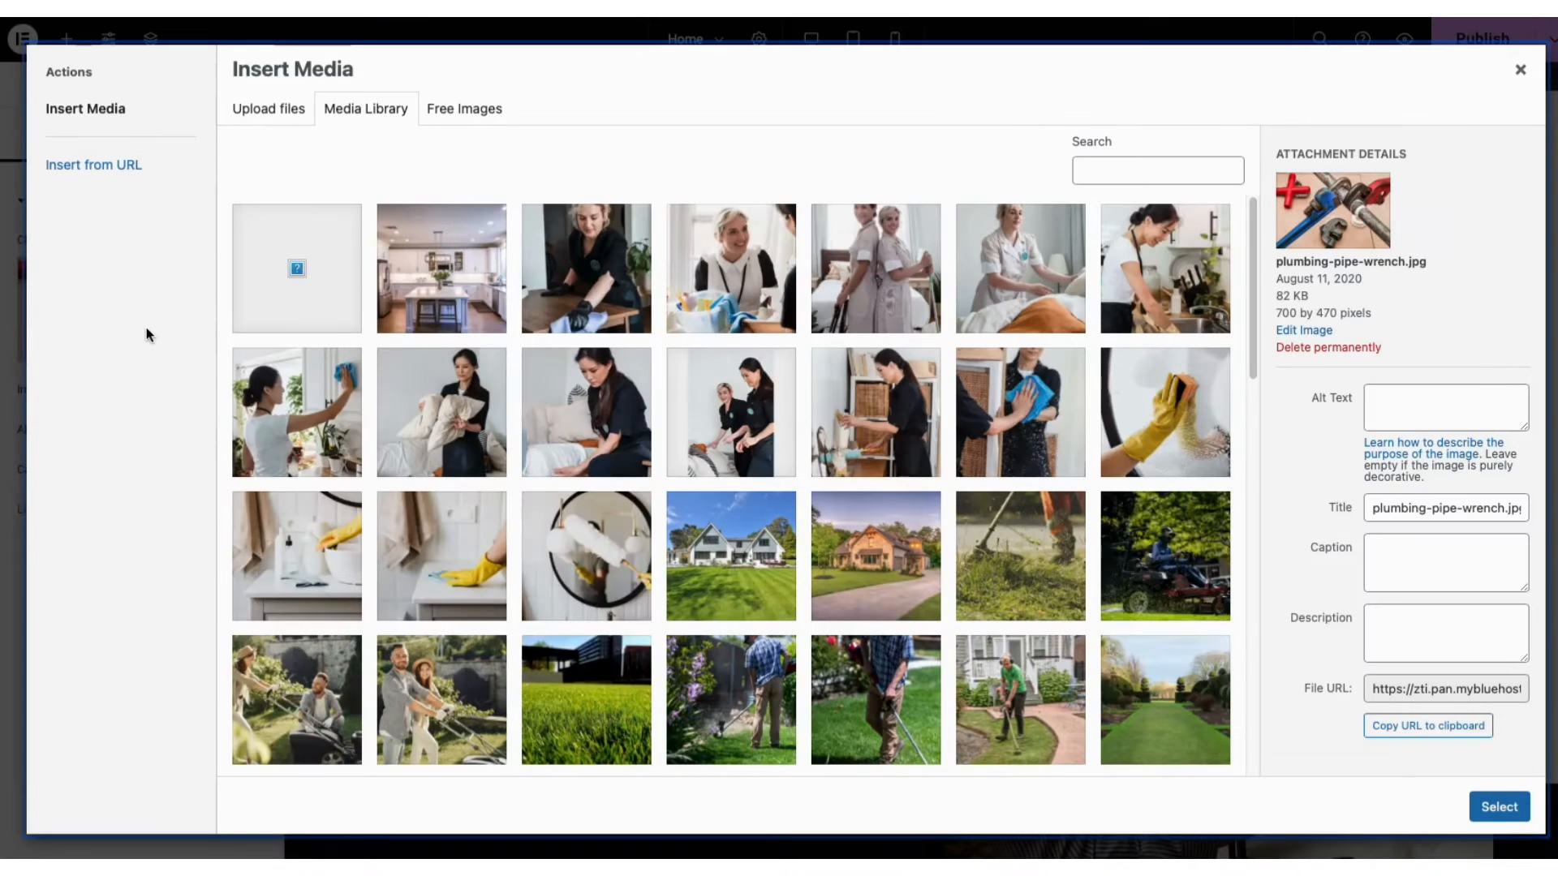
click(266, 110)
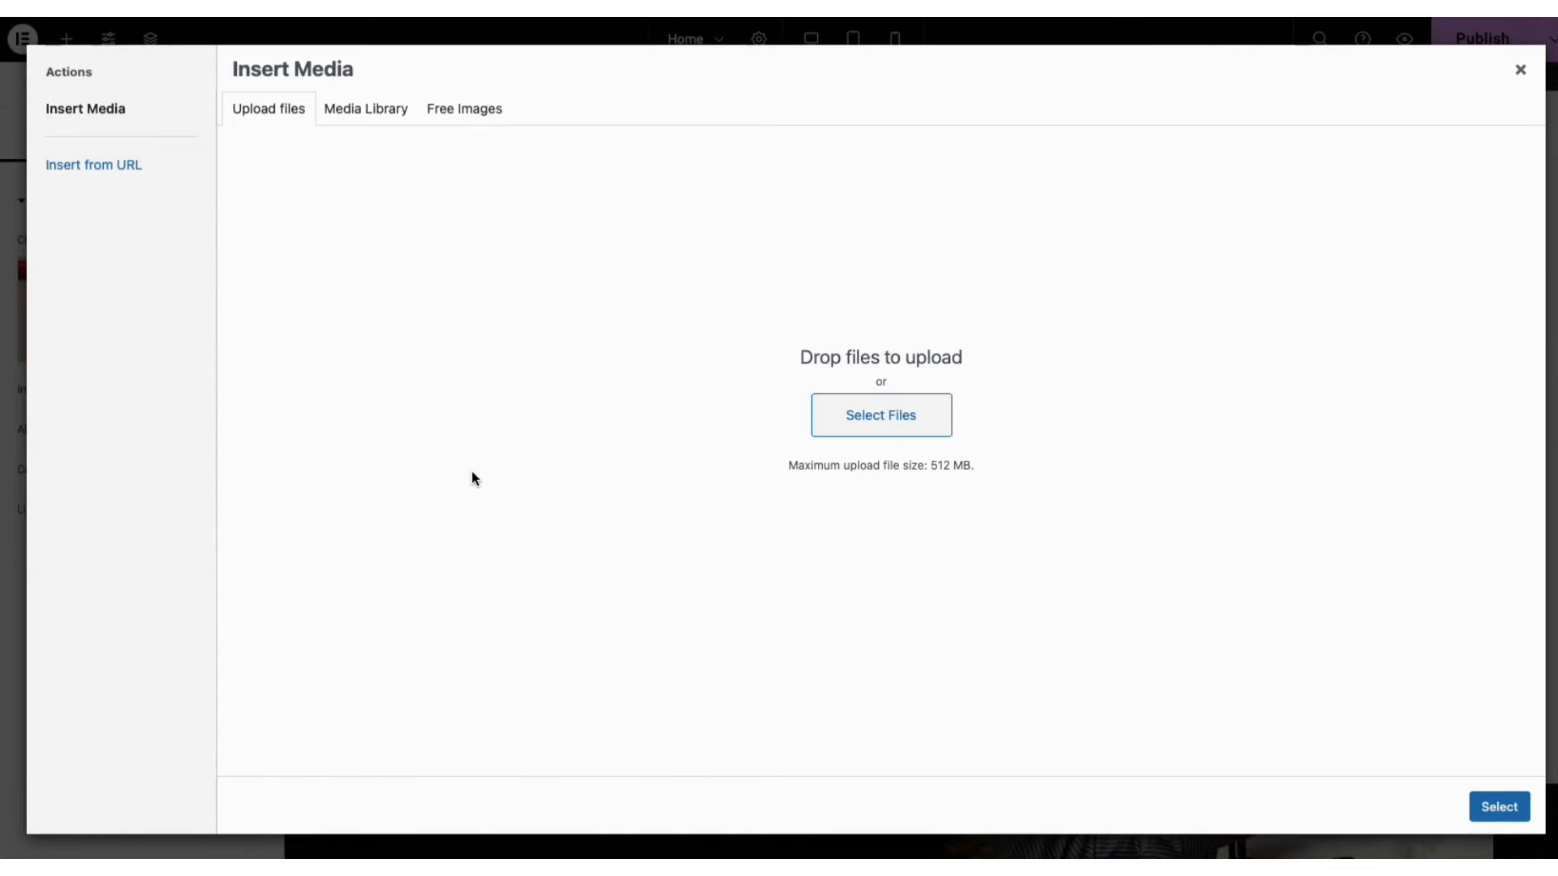
click(371, 118)
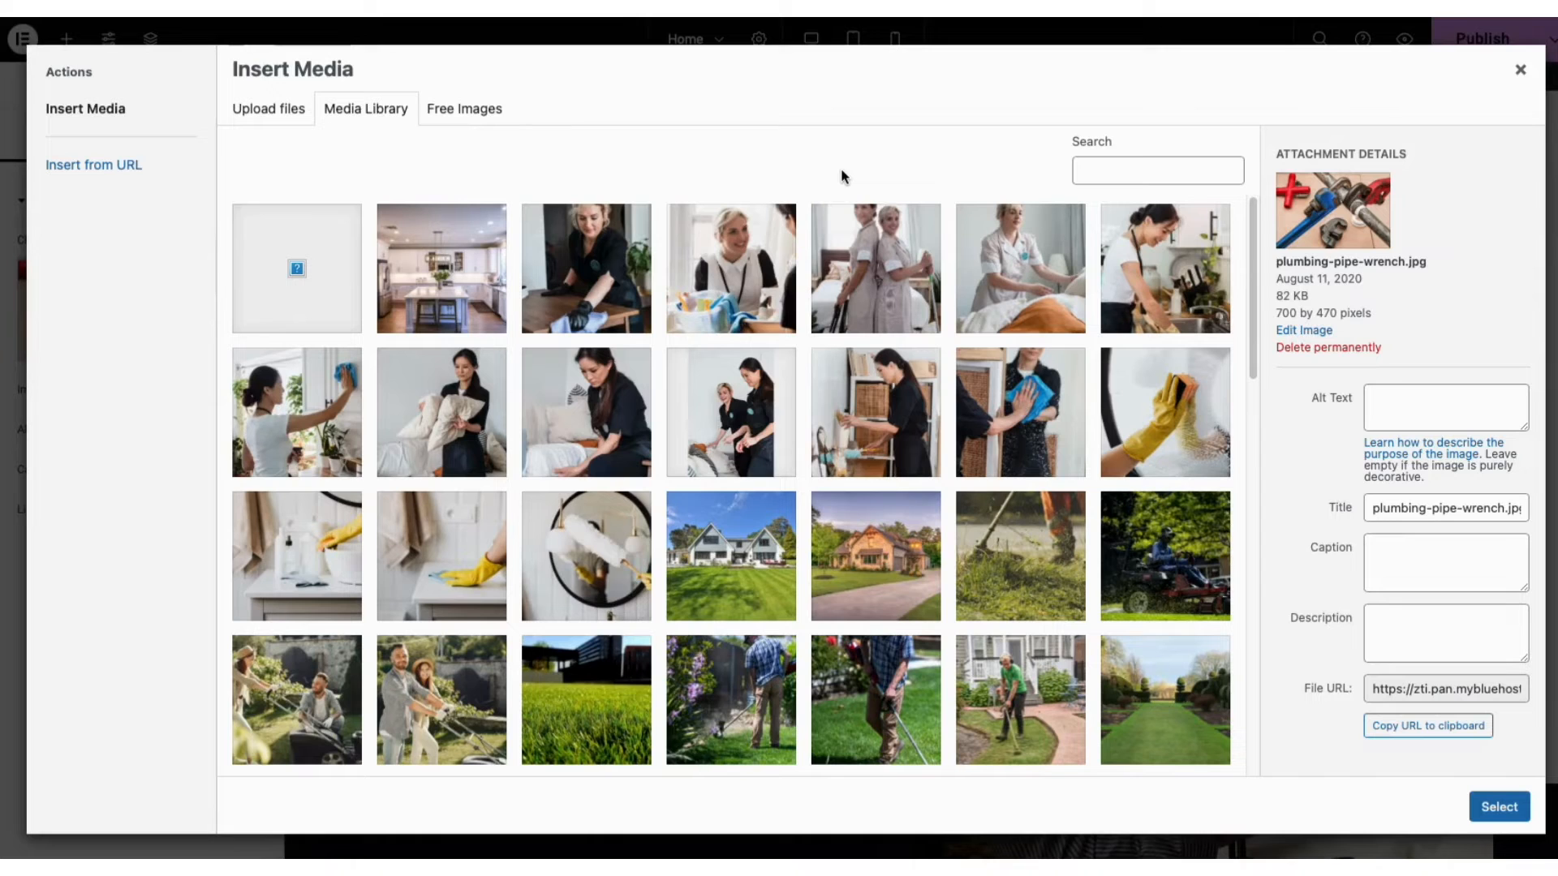
click(873, 271)
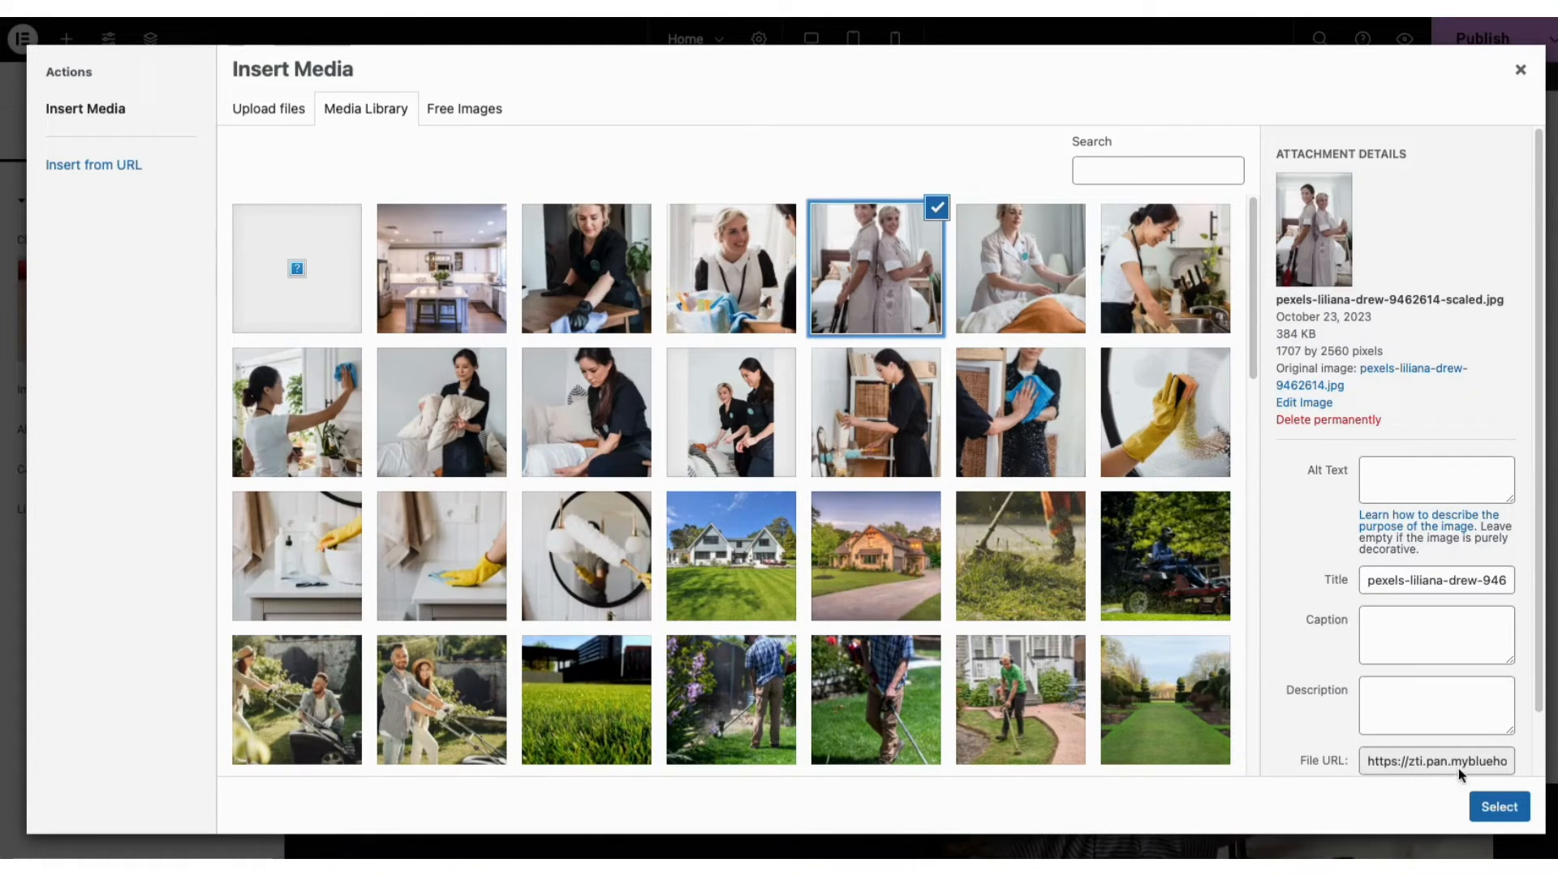
click(1500, 807)
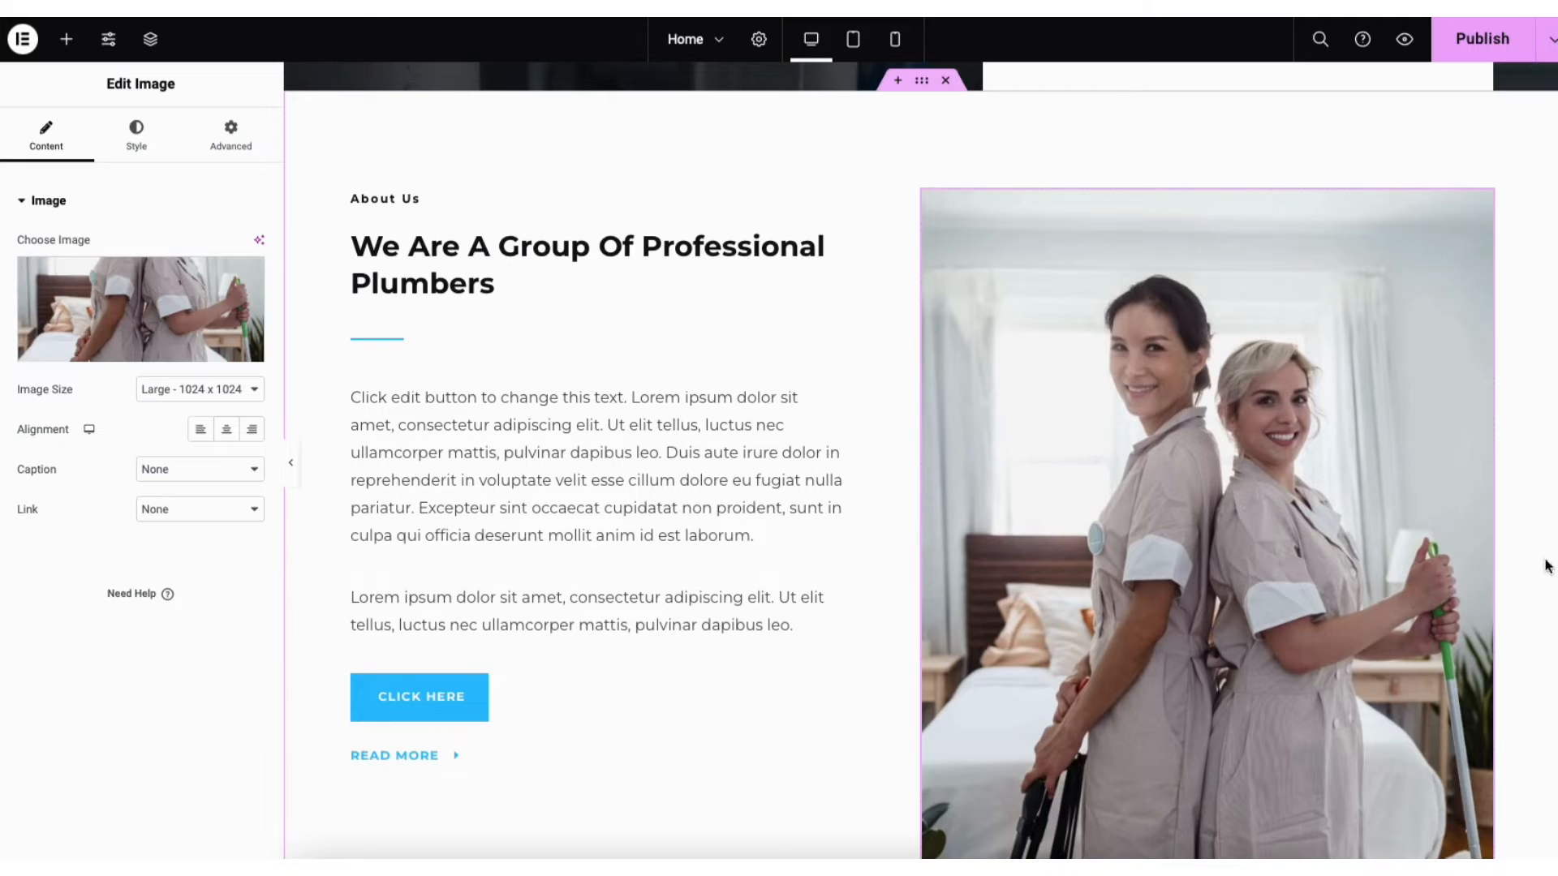
Delete the plumber-at-the-sink image widget below it
scroll(920, 460, down, 7)
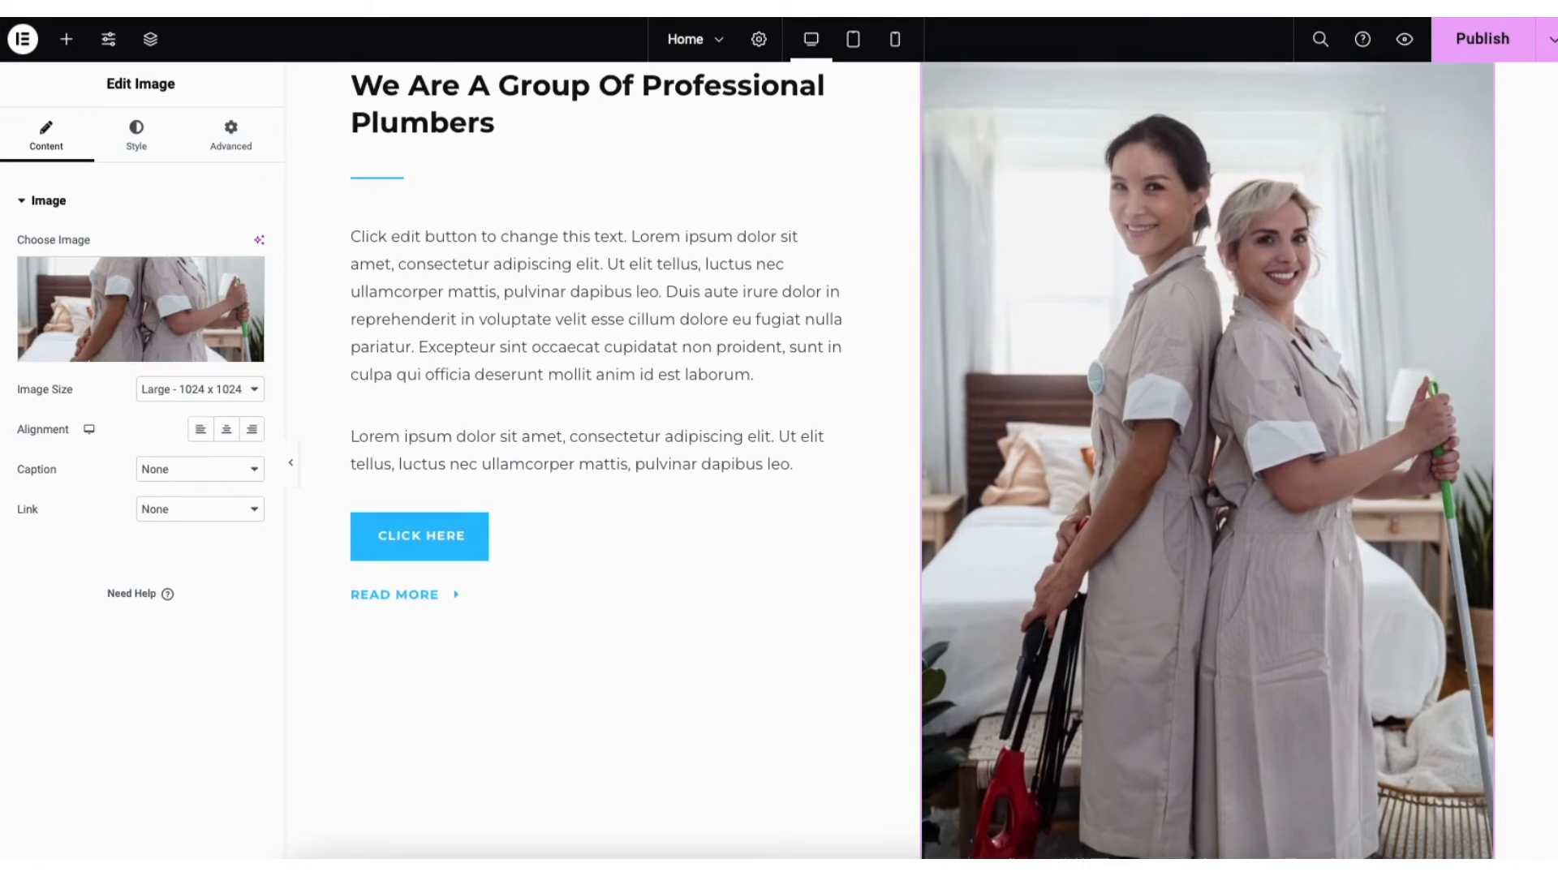
scroll(1221, 408, down, 2)
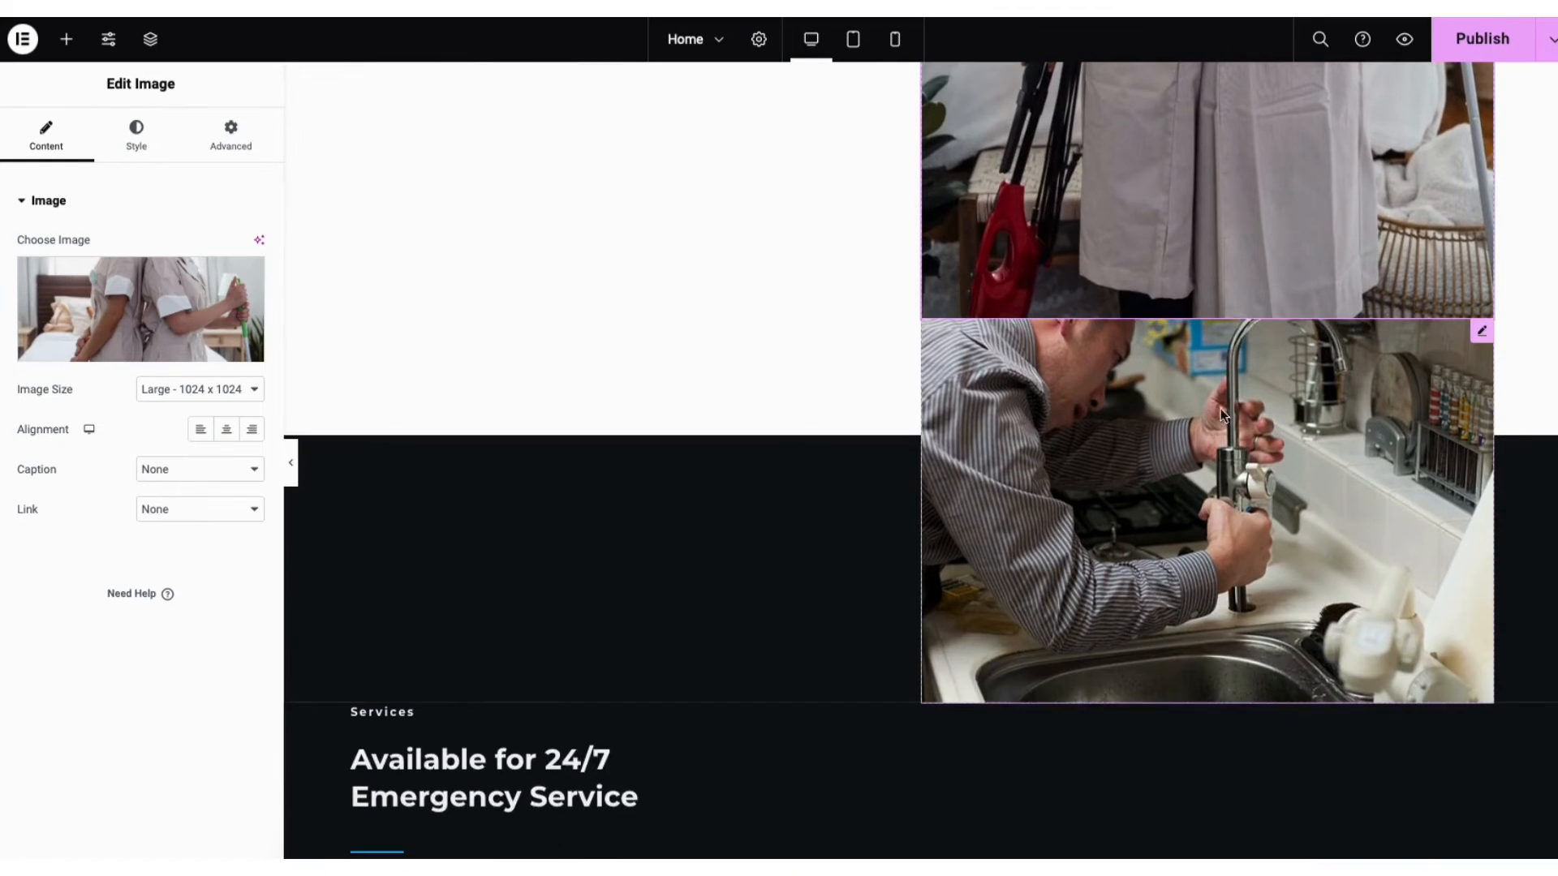
right_click(1117, 421)
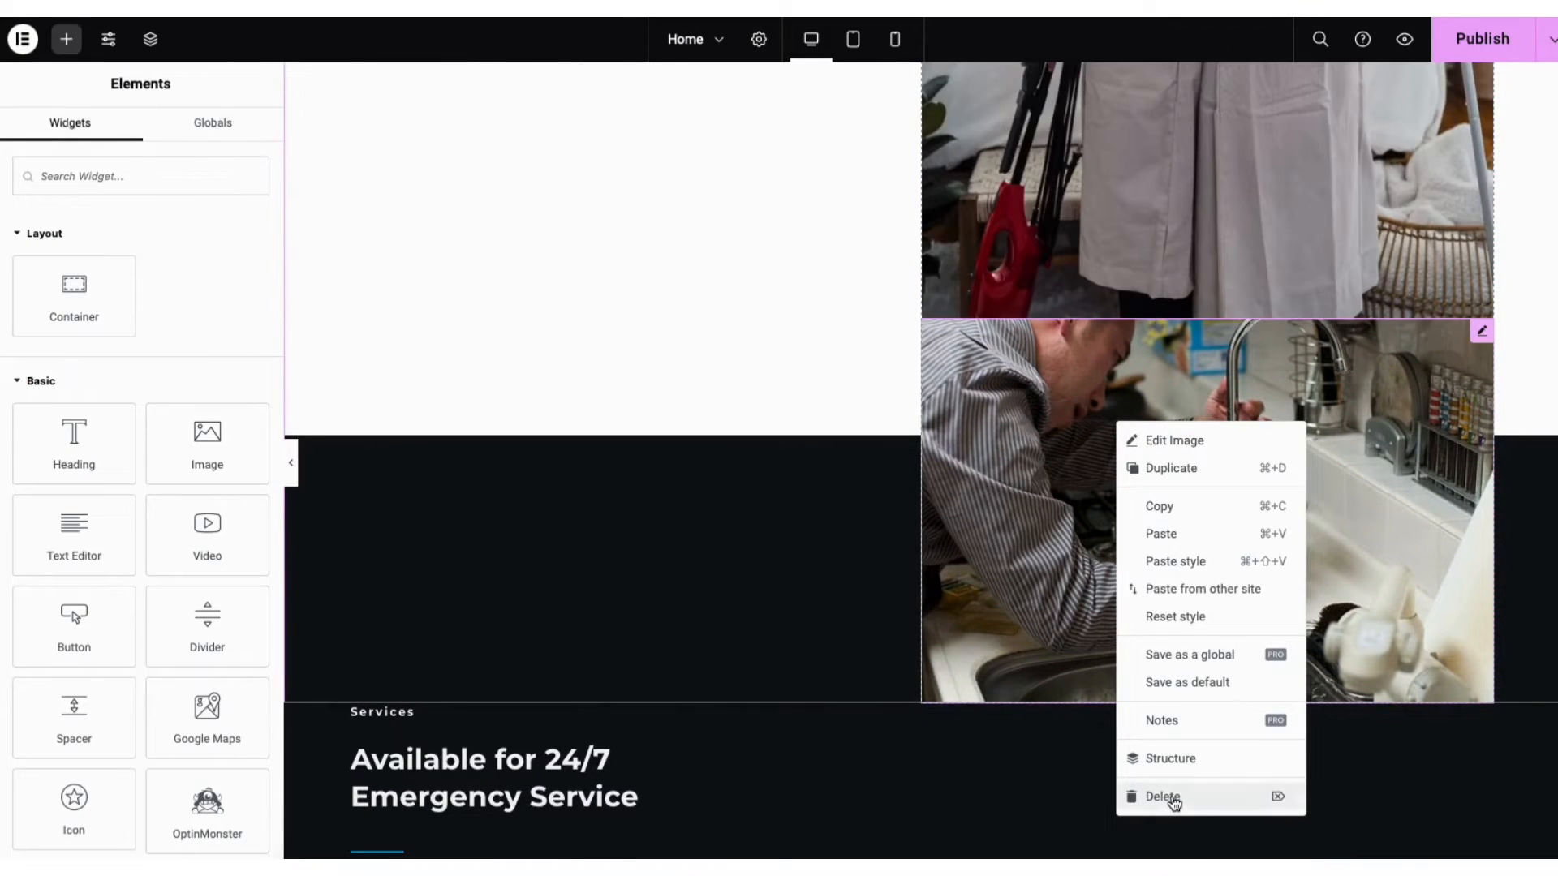
click(1174, 804)
scroll(1531, 379, up, 5)
scroll(920, 460, up, 4)
scroll(920, 460, down, 6)
scroll(1308, 456, down, 20)
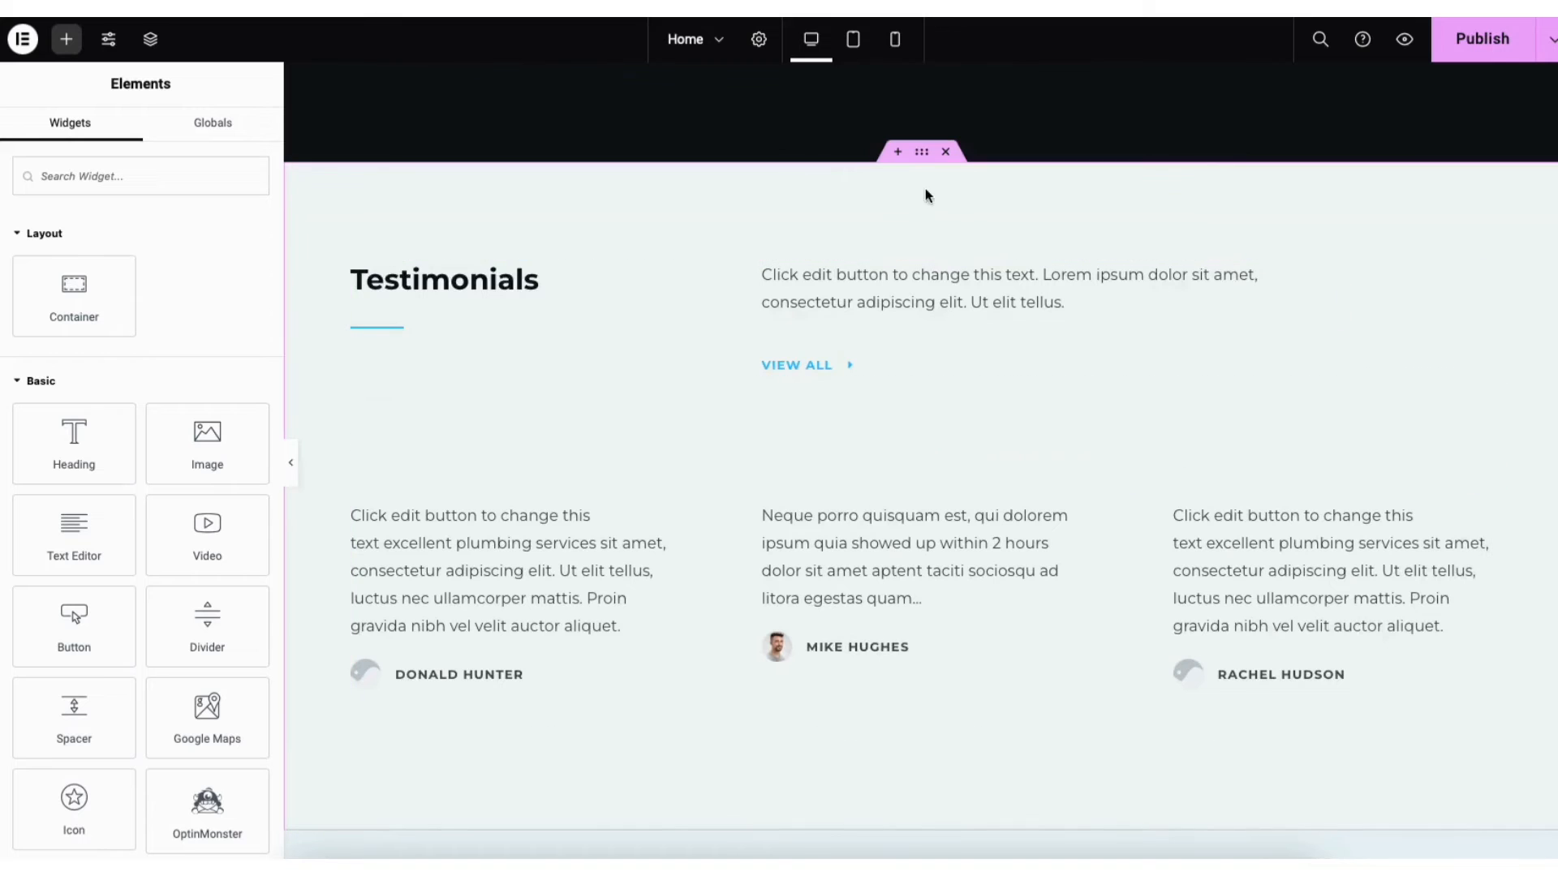
click(898, 153)
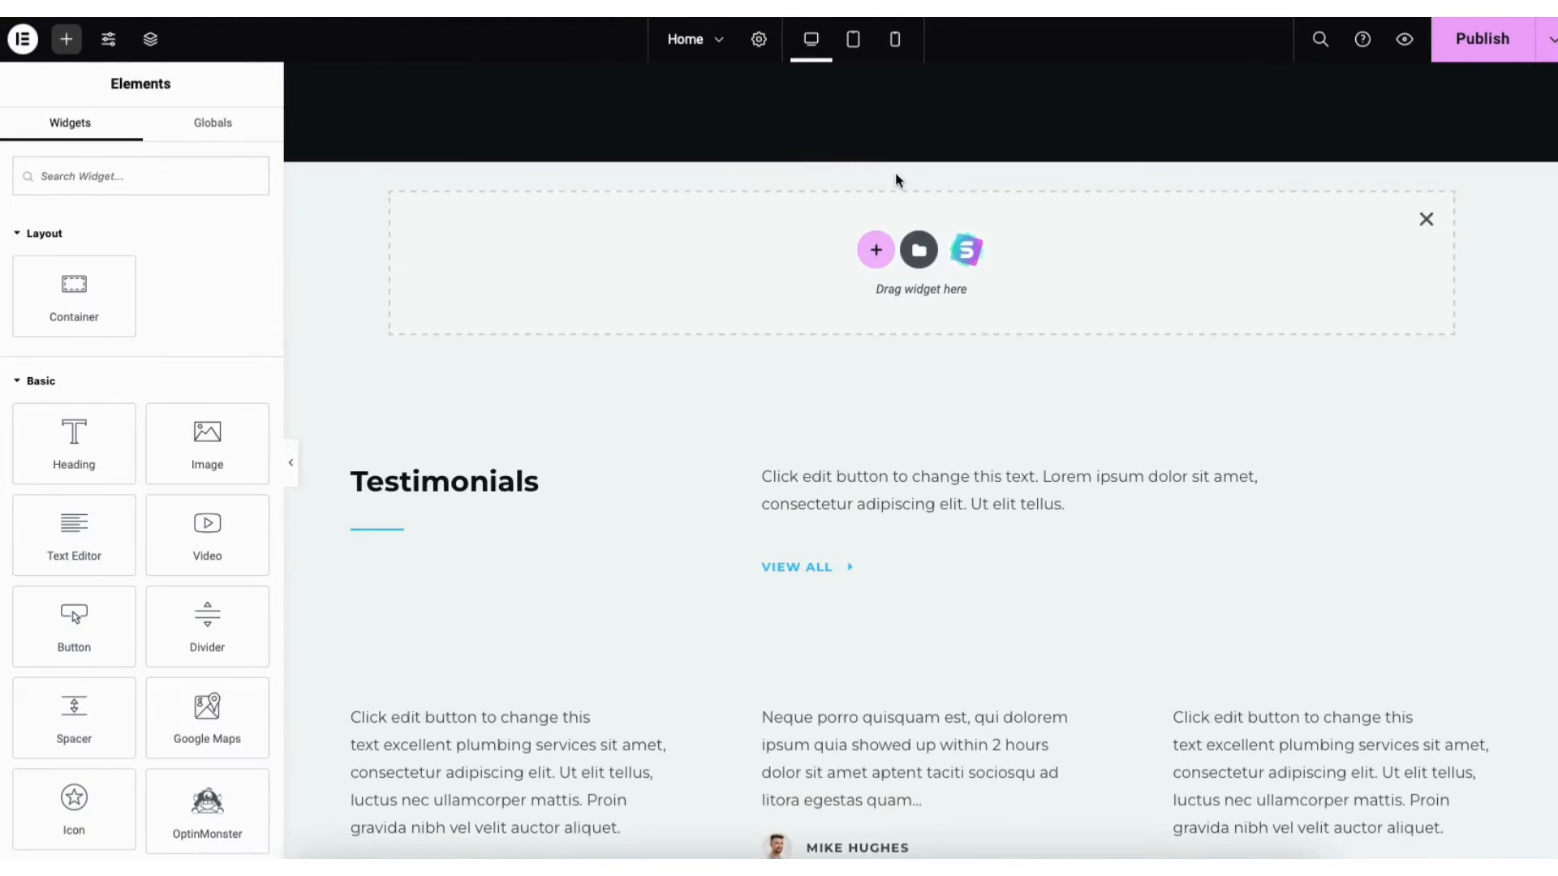
click(876, 250)
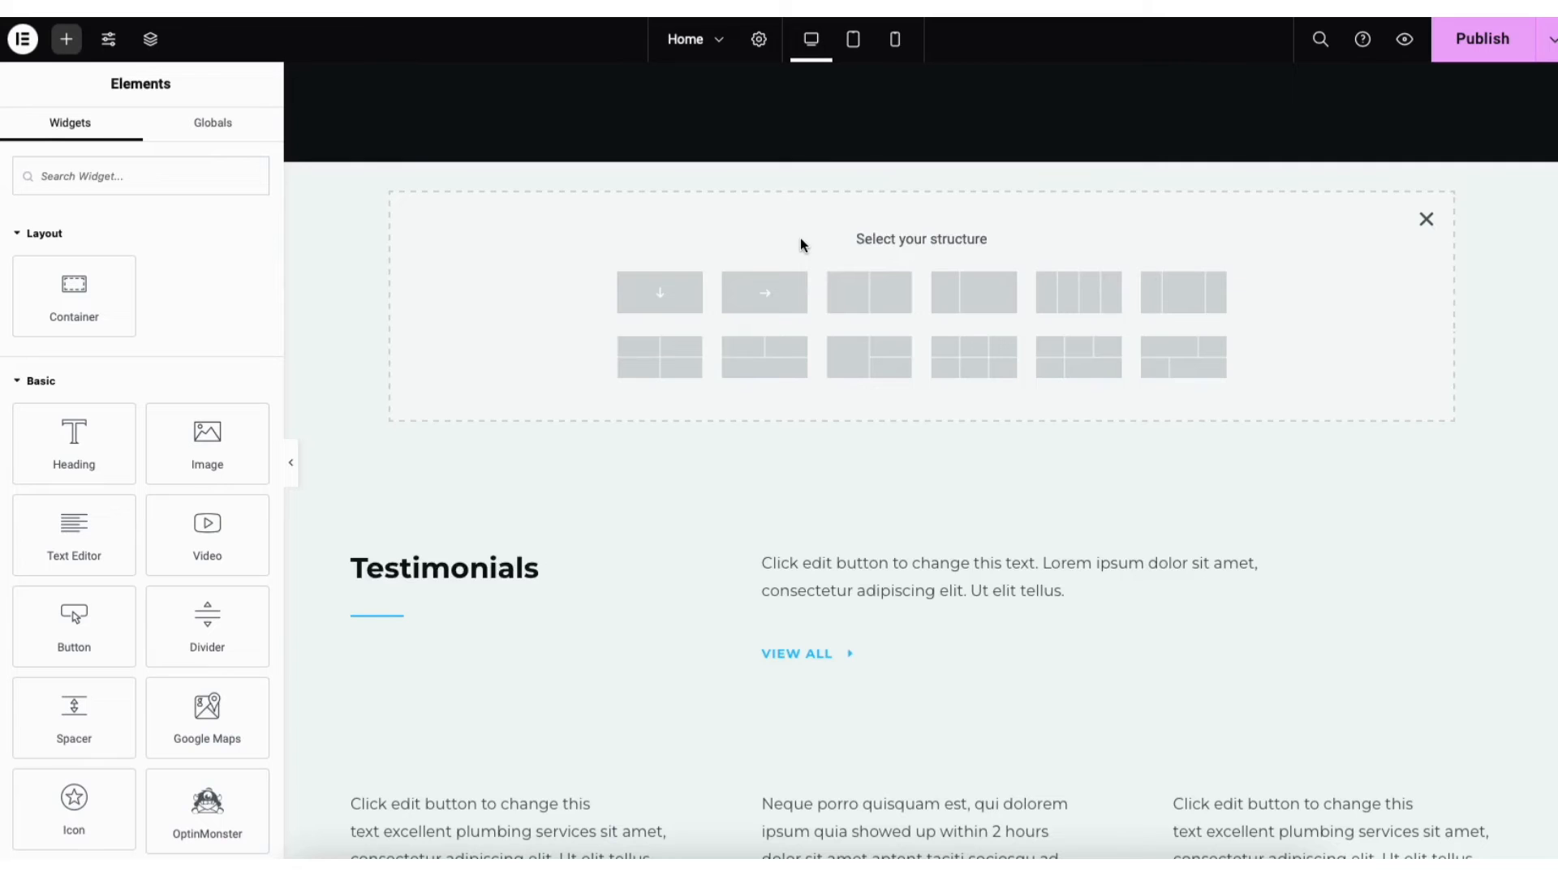
click(856, 303)
click(70, 40)
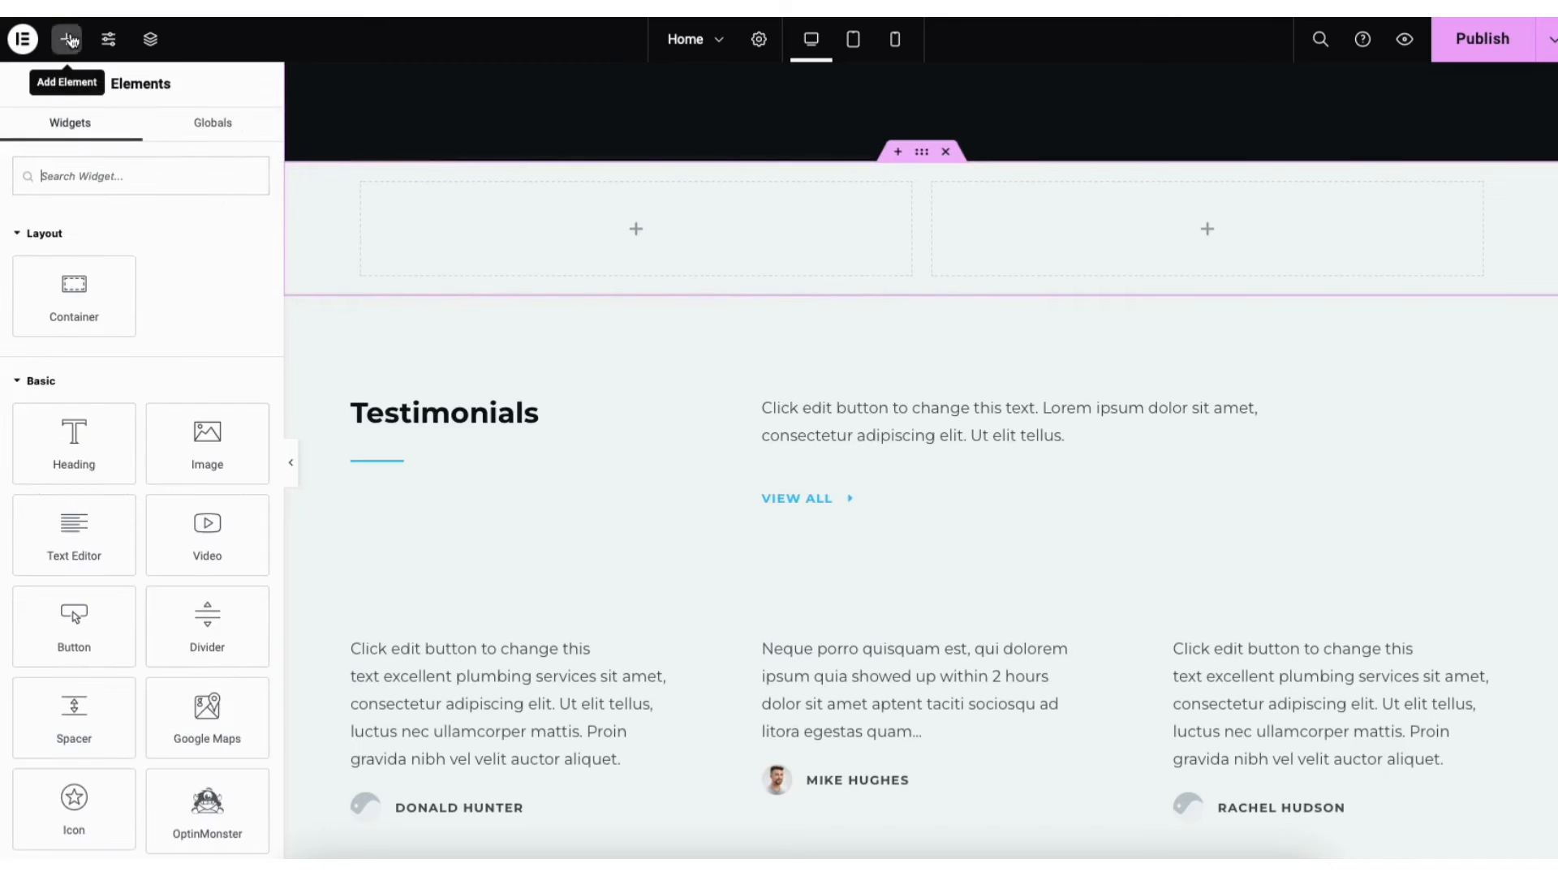
drag(74, 442, 663, 232)
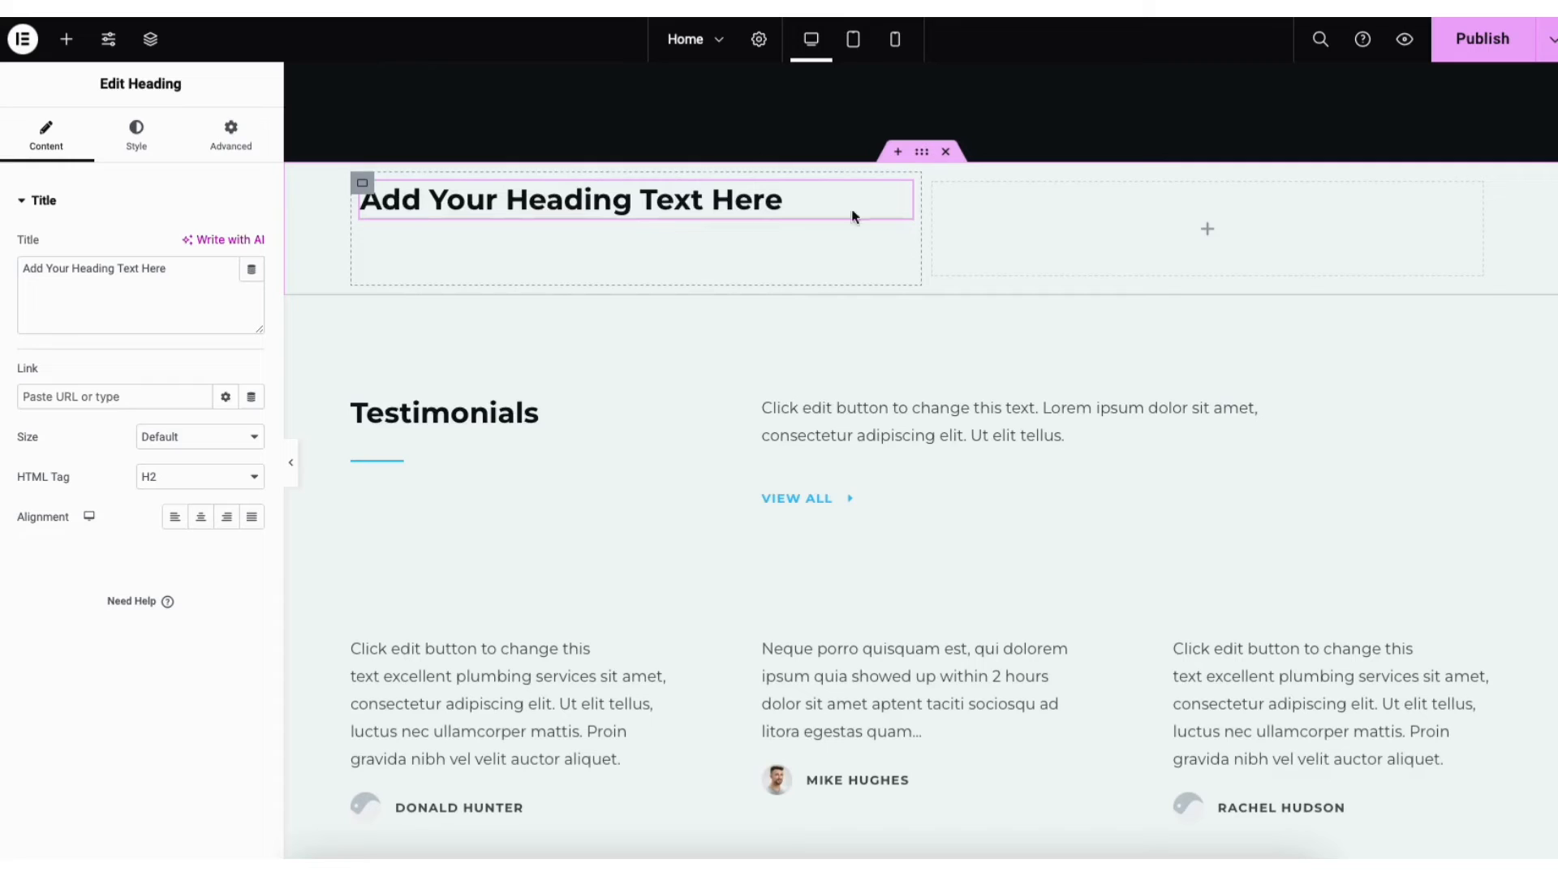
click(922, 151)
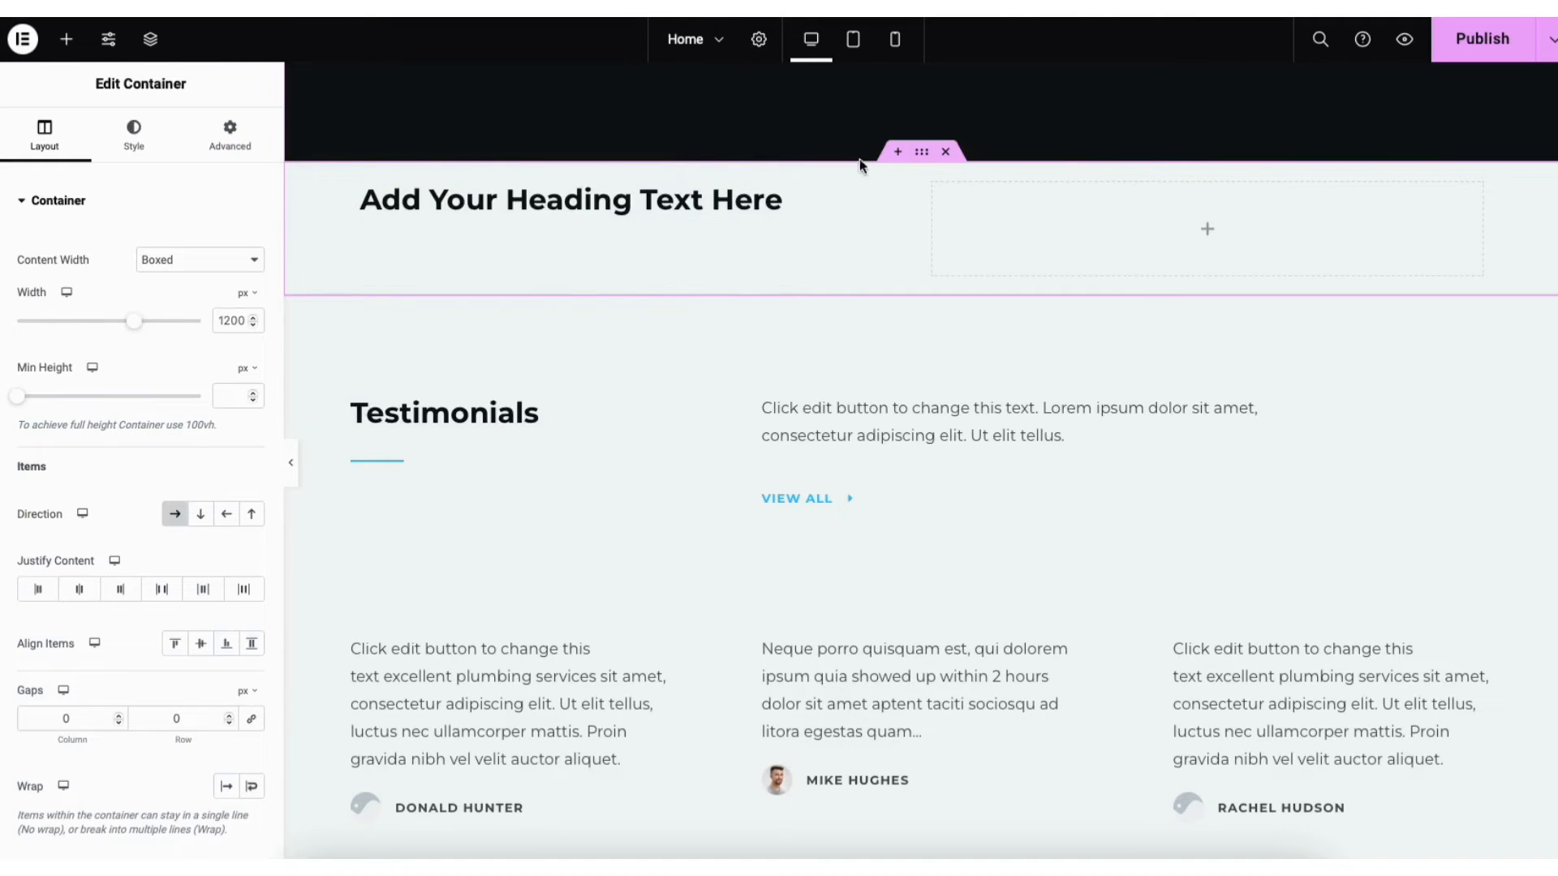
click(947, 152)
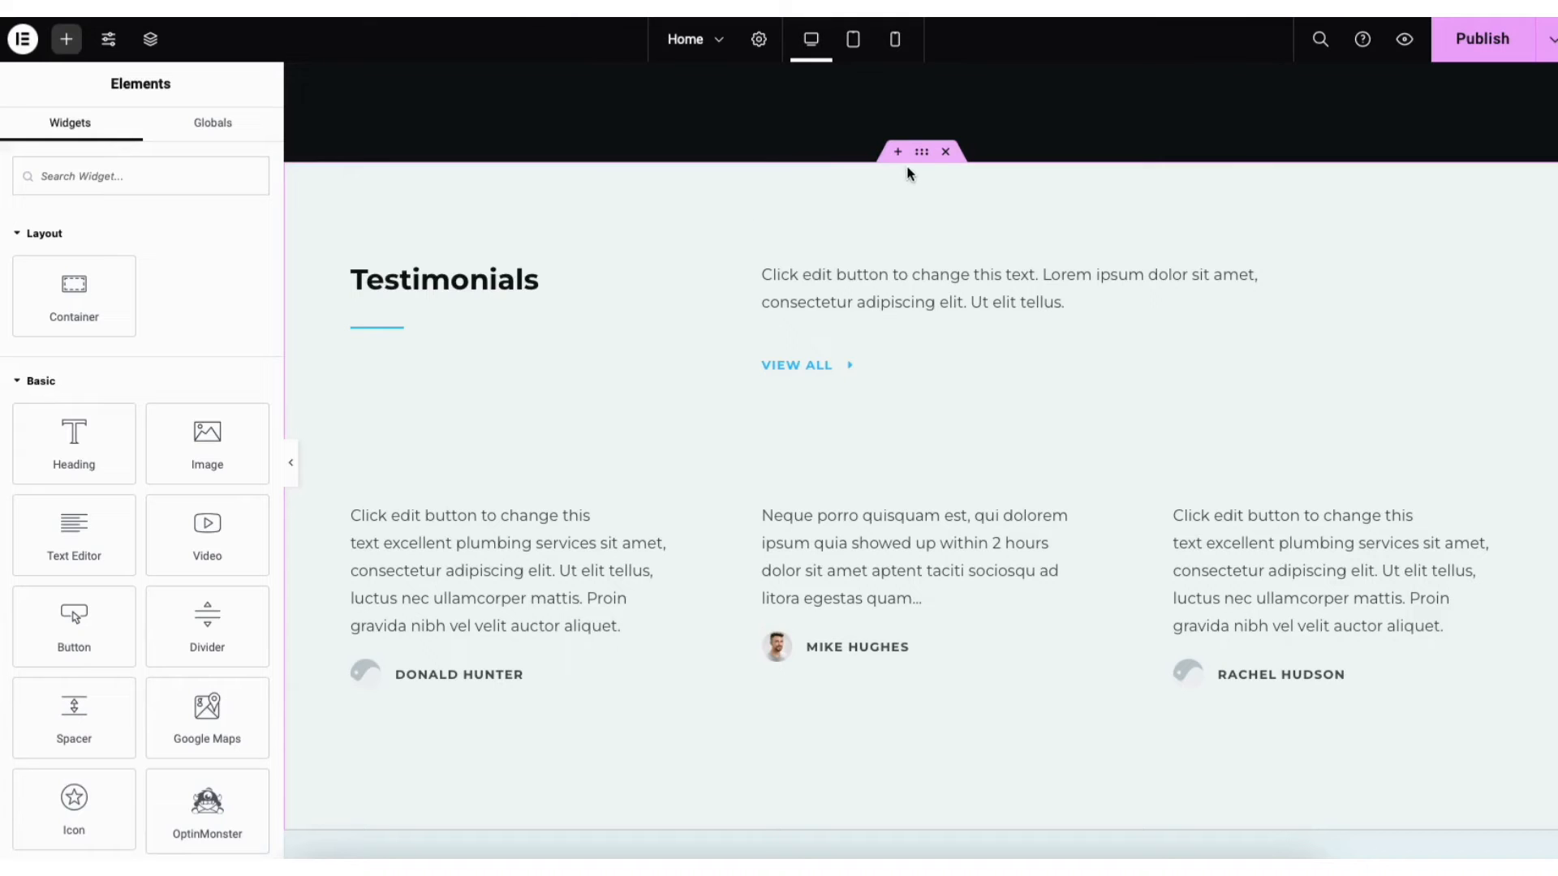
drag(921, 153, 866, 180)
Import the Starter Templates plant feature block (Feature One, Two, Three cards) below the emergency call section
scroll(1554, 496, down, 3)
scroll(920, 460, down, 12)
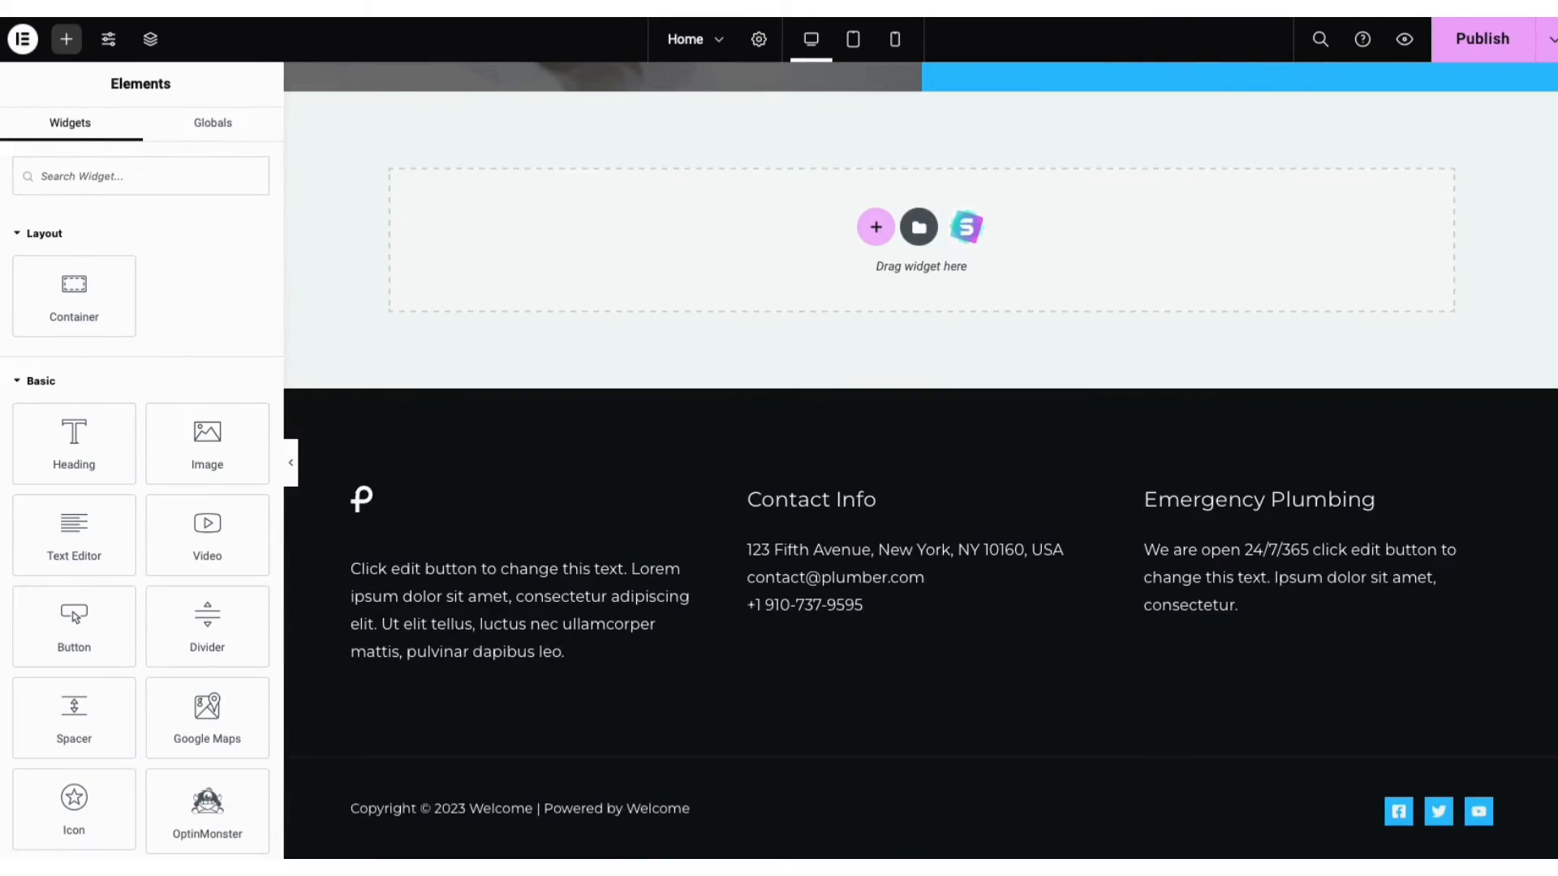
click(969, 241)
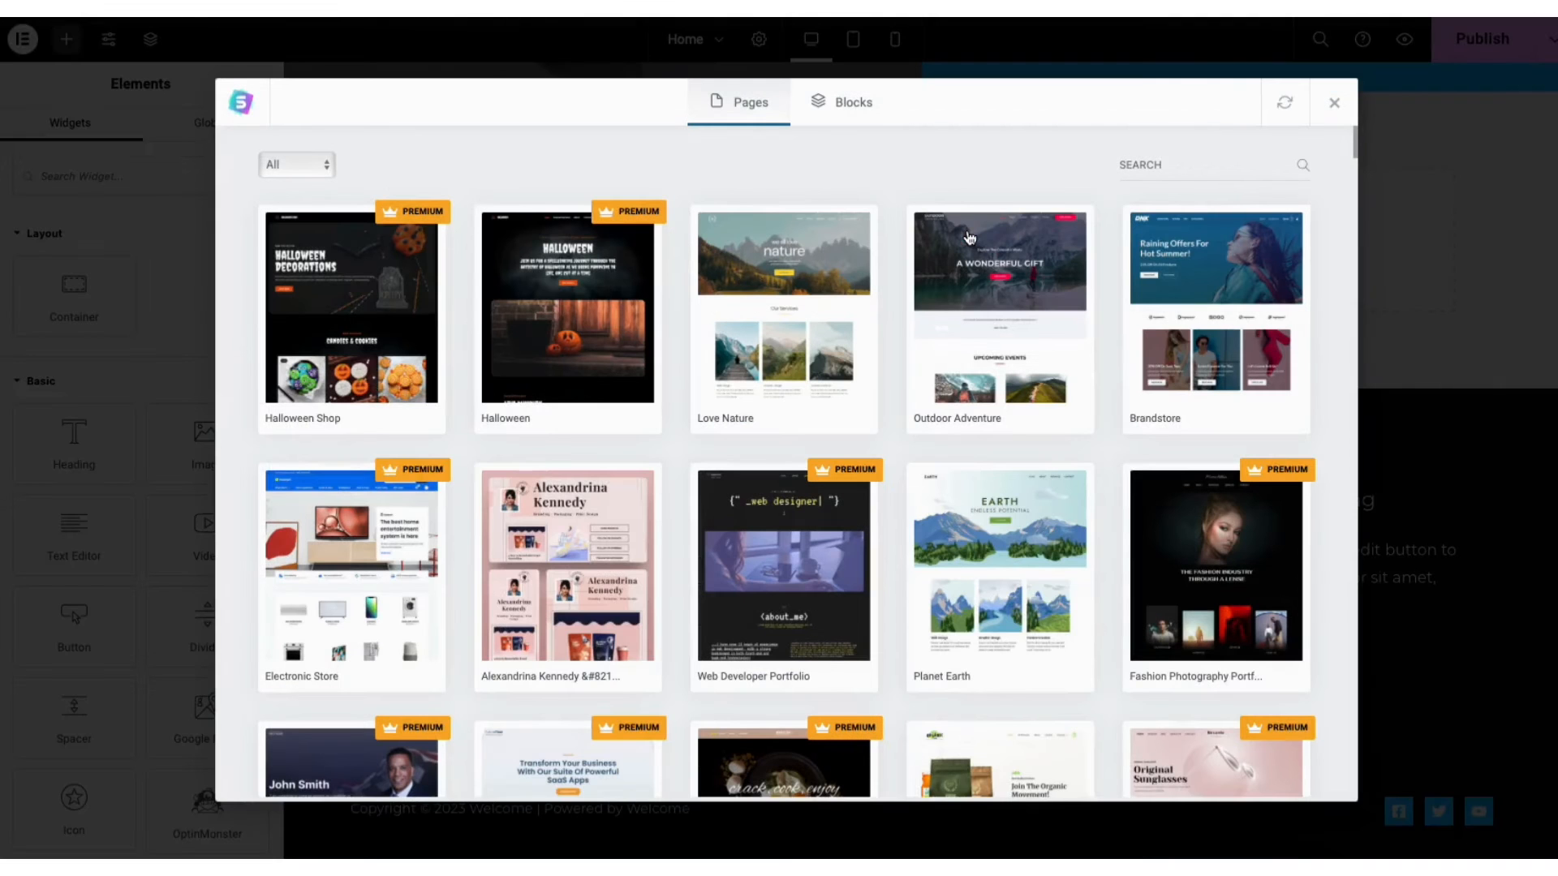
click(854, 111)
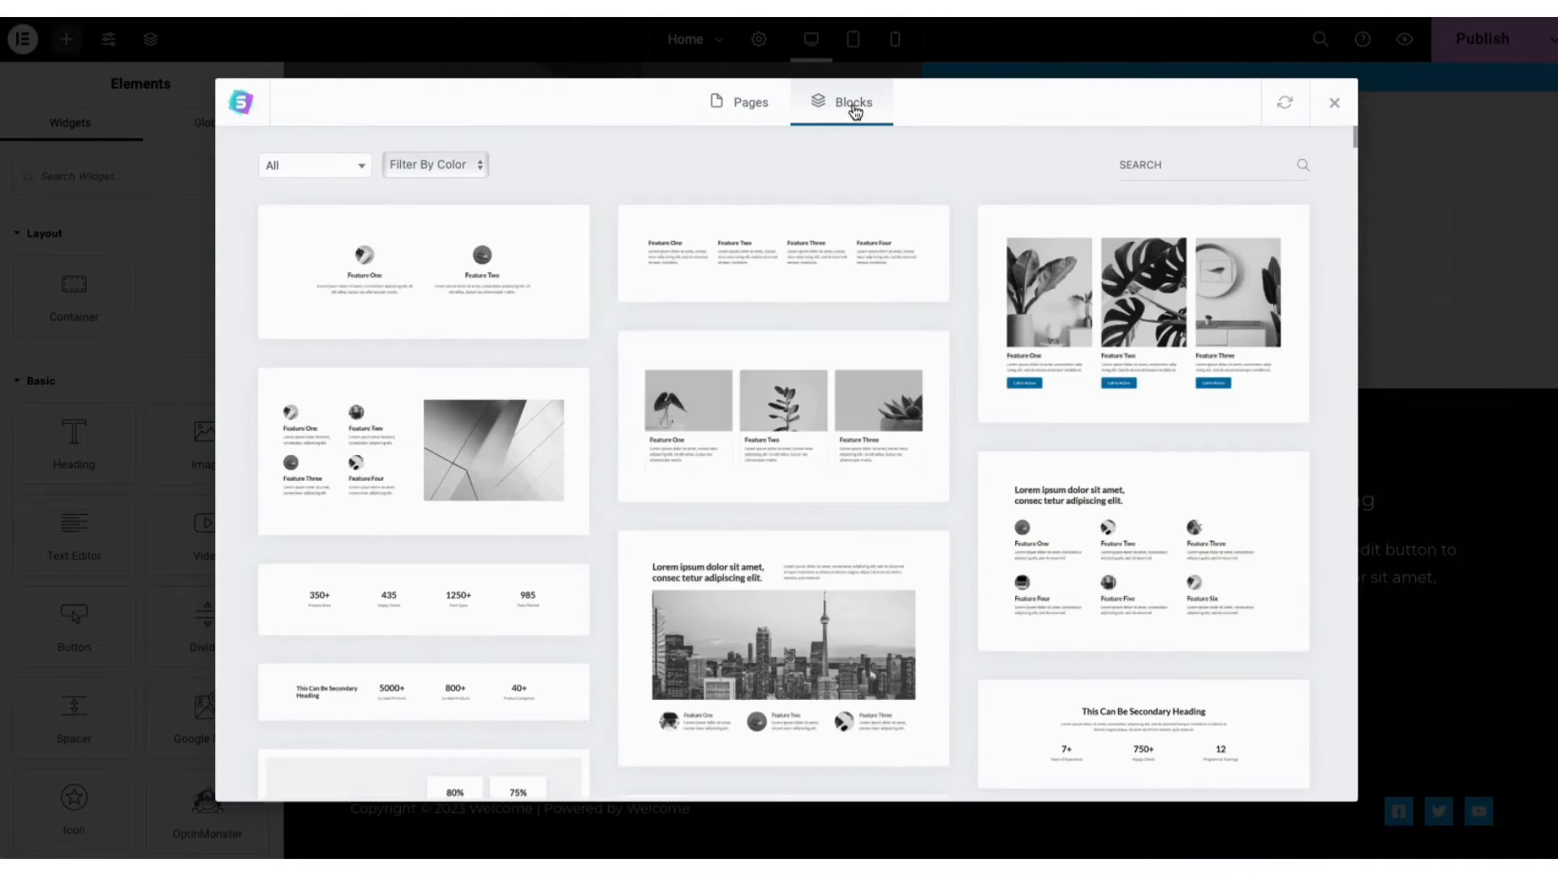
drag(1353, 142, 1323, 82)
click(324, 167)
mouse_move(365, 227)
mouse_down()
mouse_move(378, 341)
mouse_move(378, 212)
mouse_up()
click(594, 165)
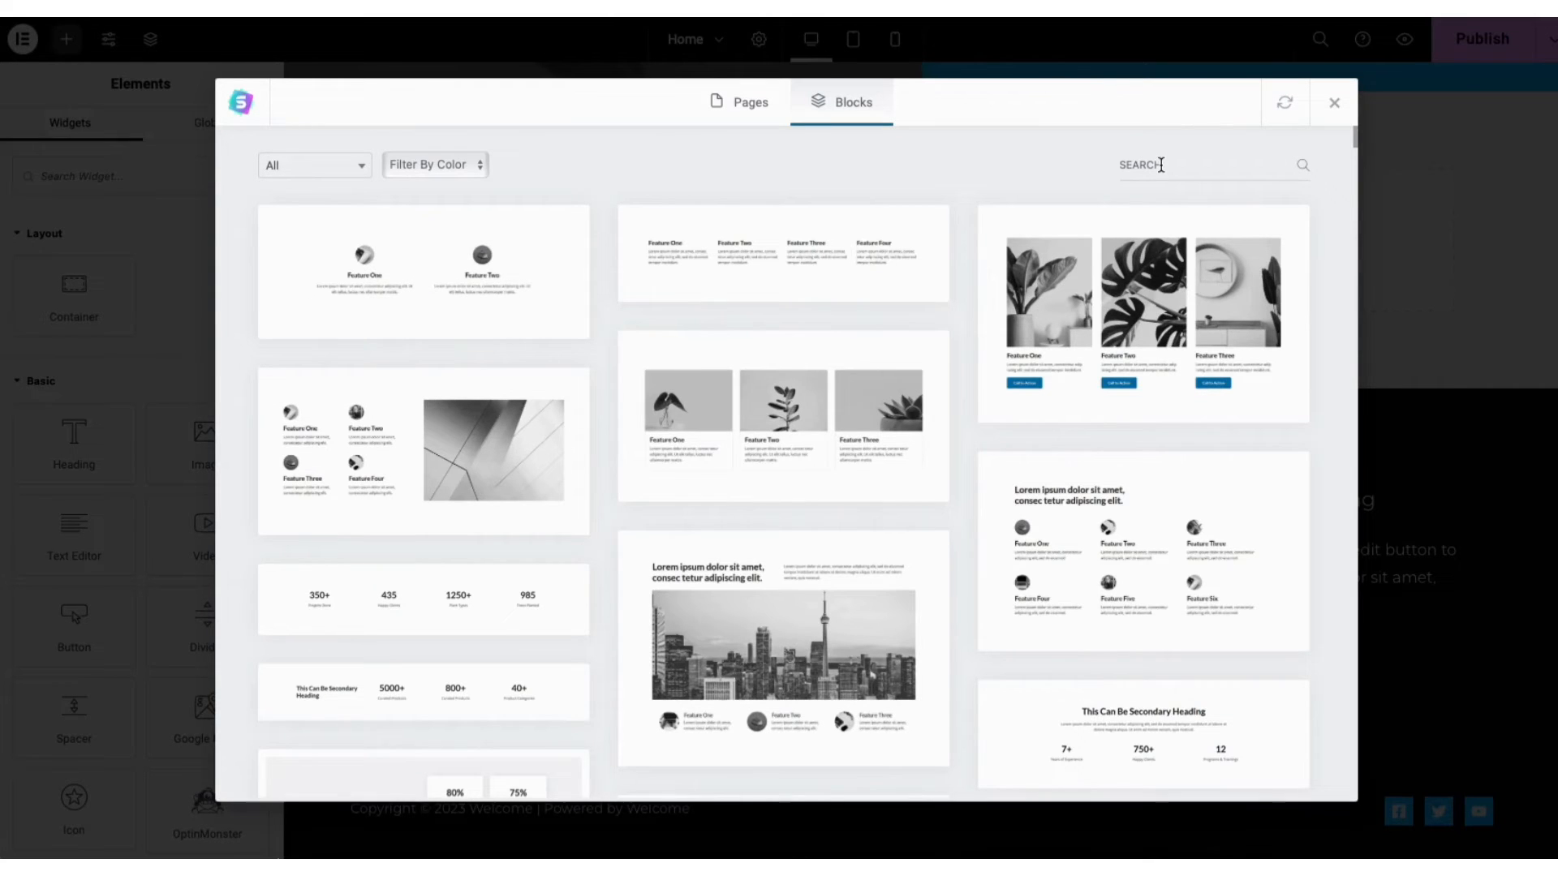
click(779, 412)
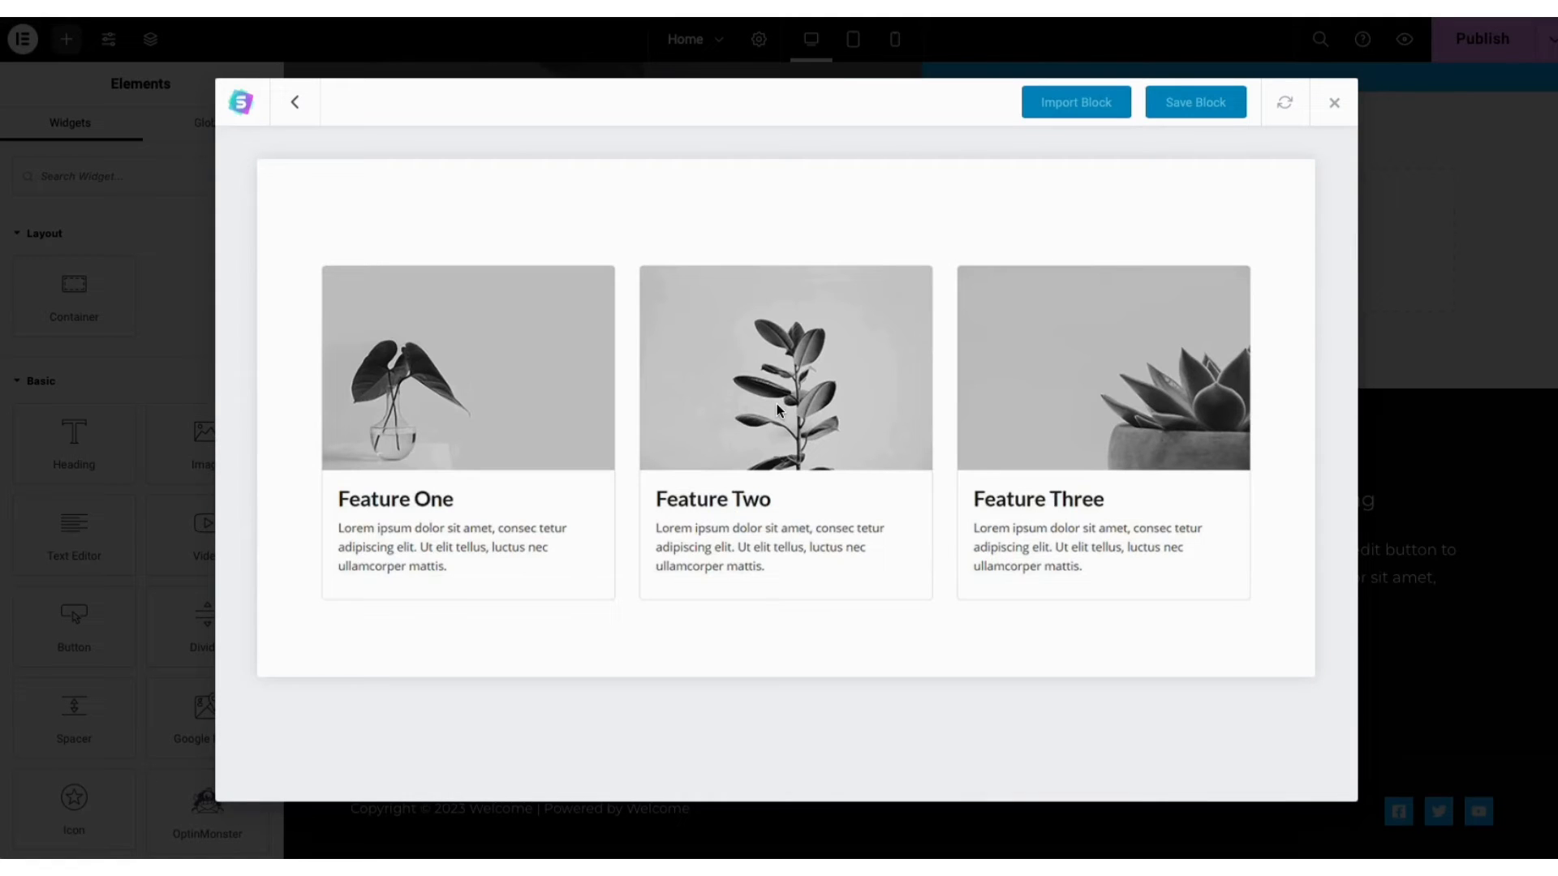
click(1068, 110)
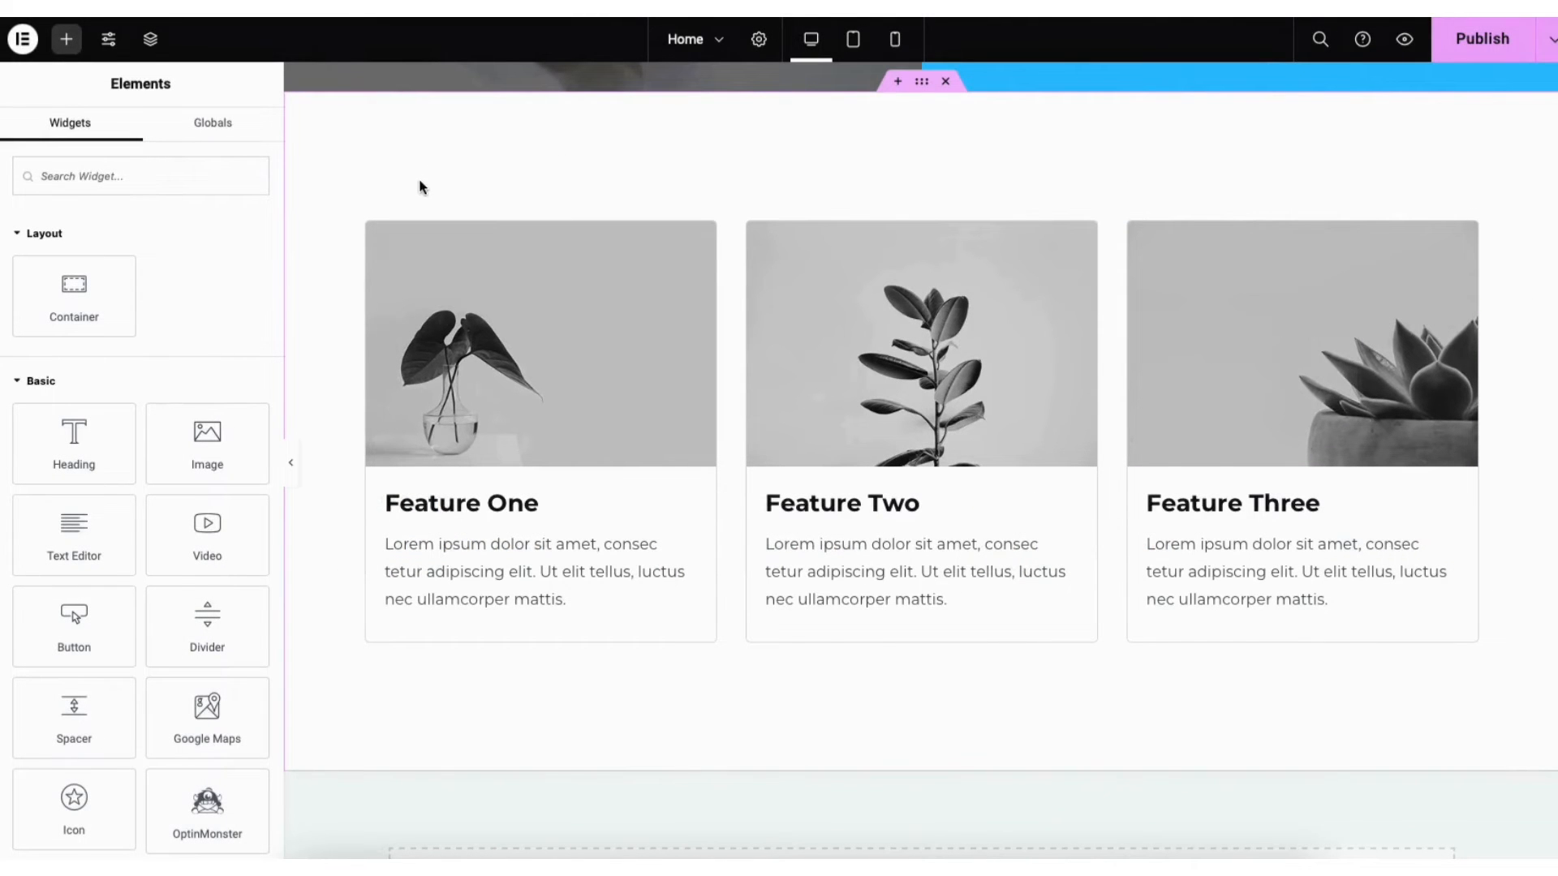
Set the feature section's Classic background colour to white #FFFFFF
right_click(384, 153)
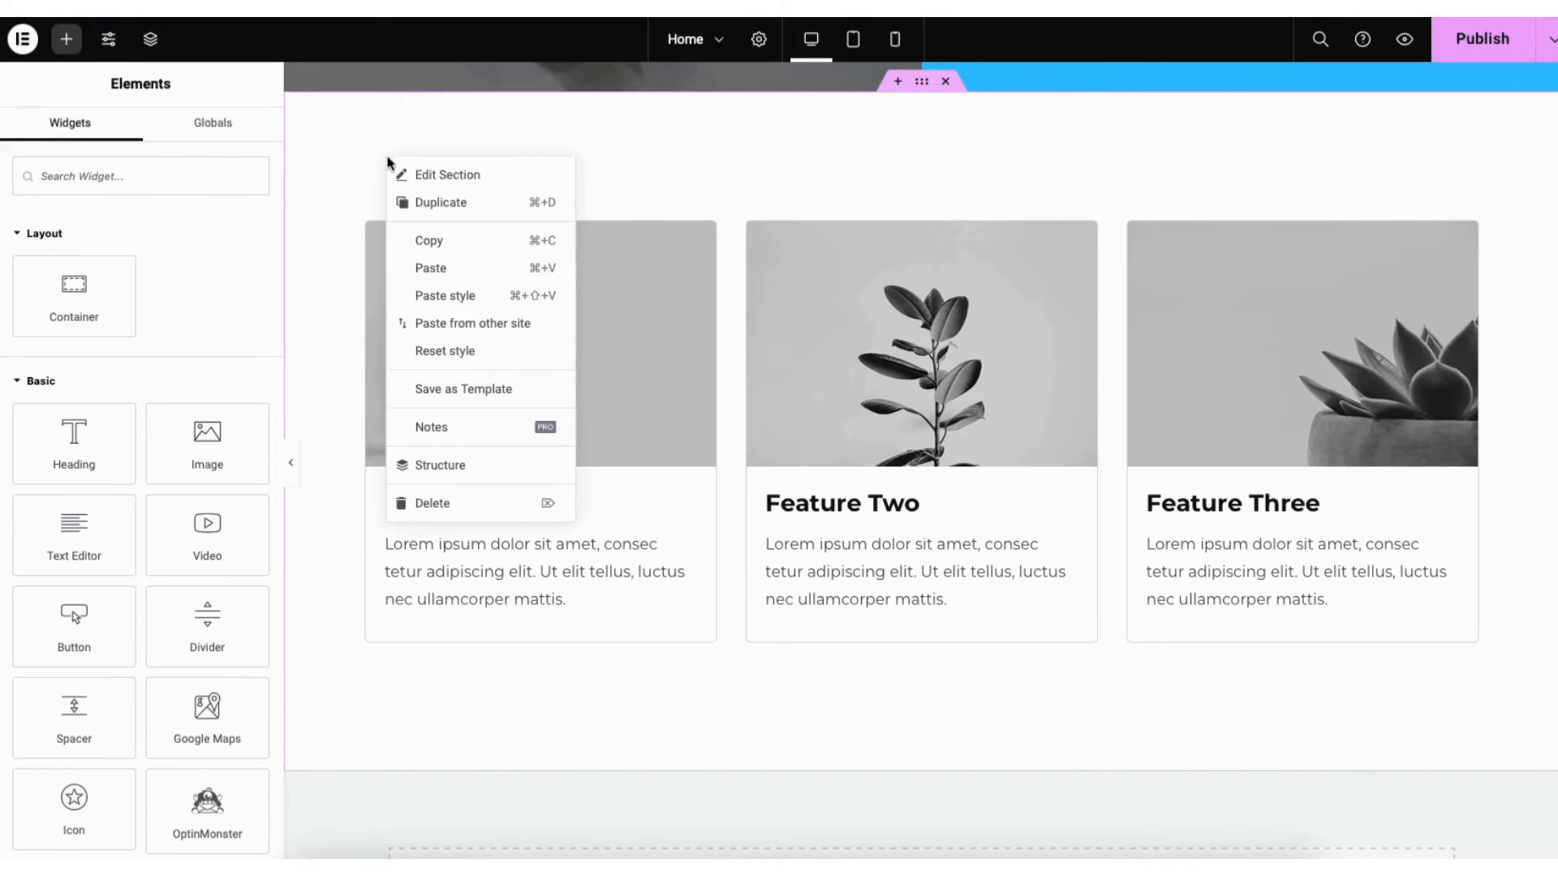
click(428, 176)
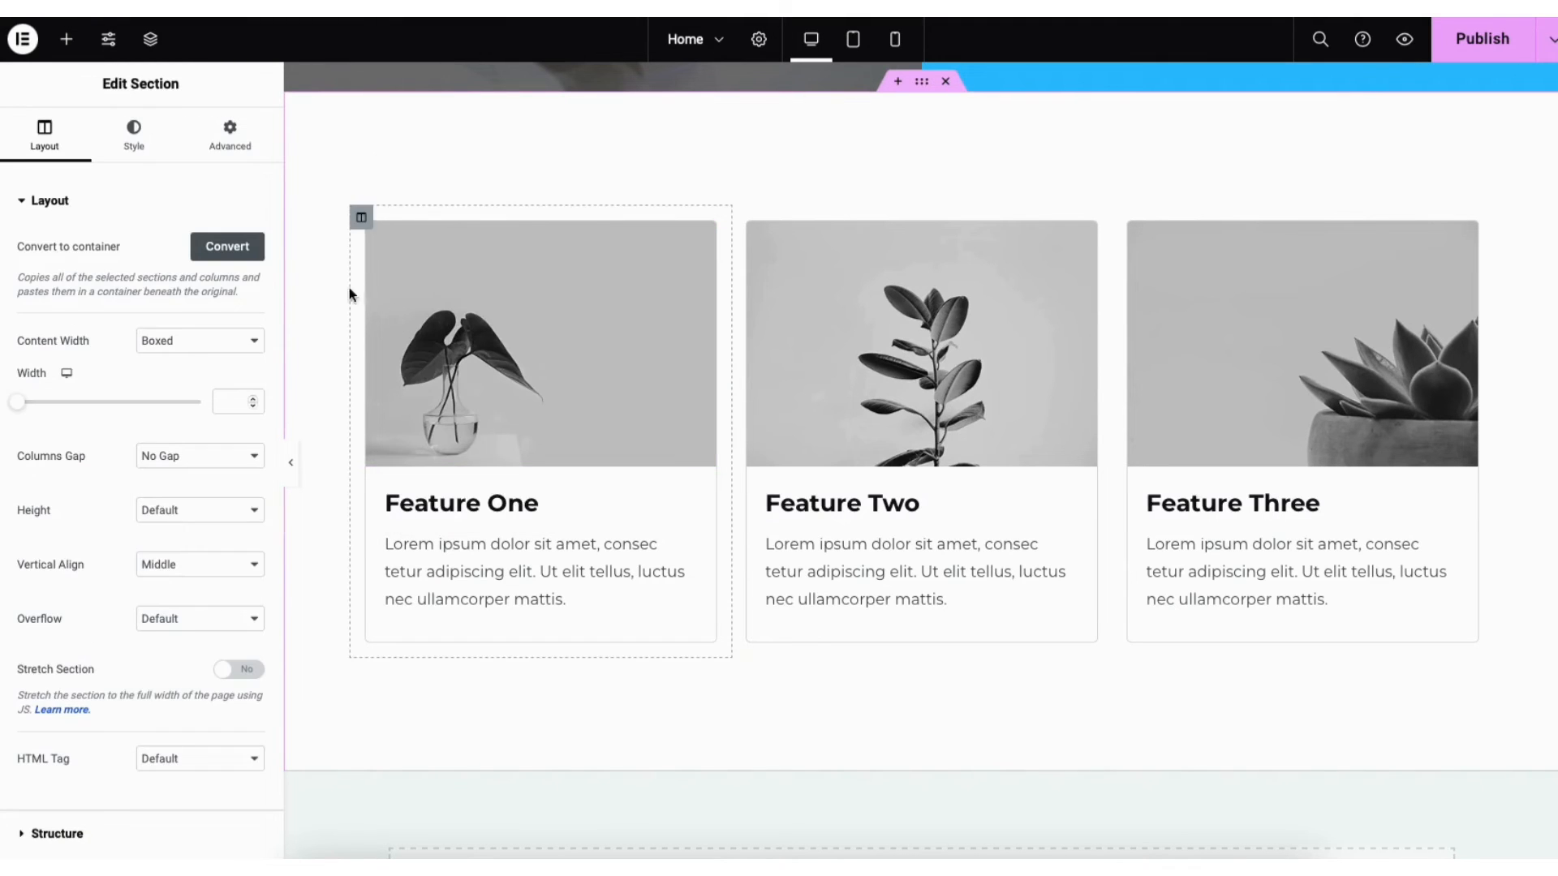
click(135, 144)
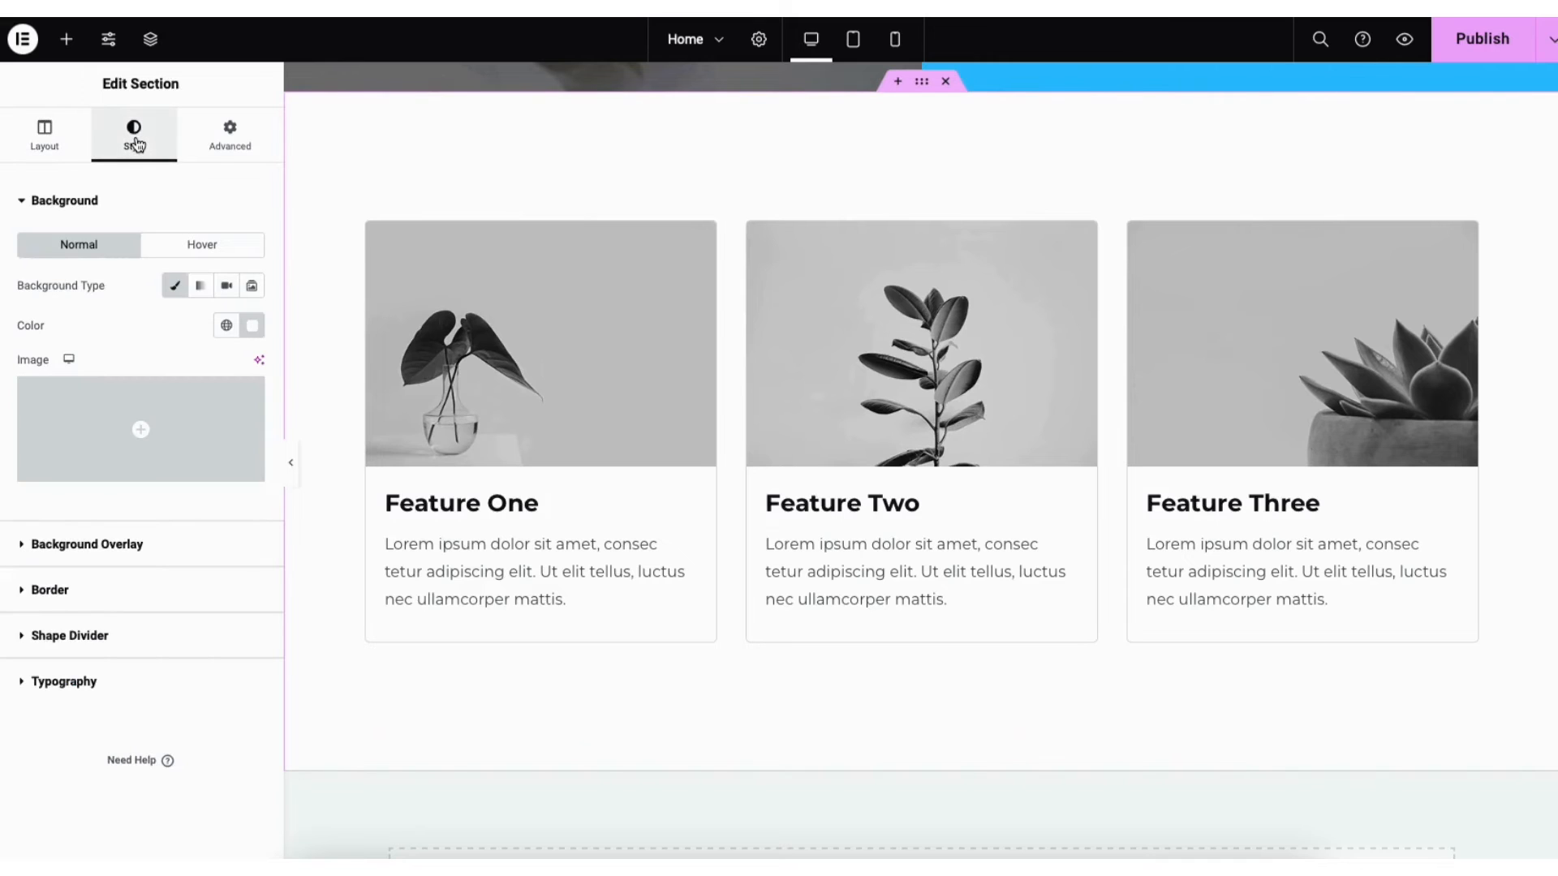
click(176, 287)
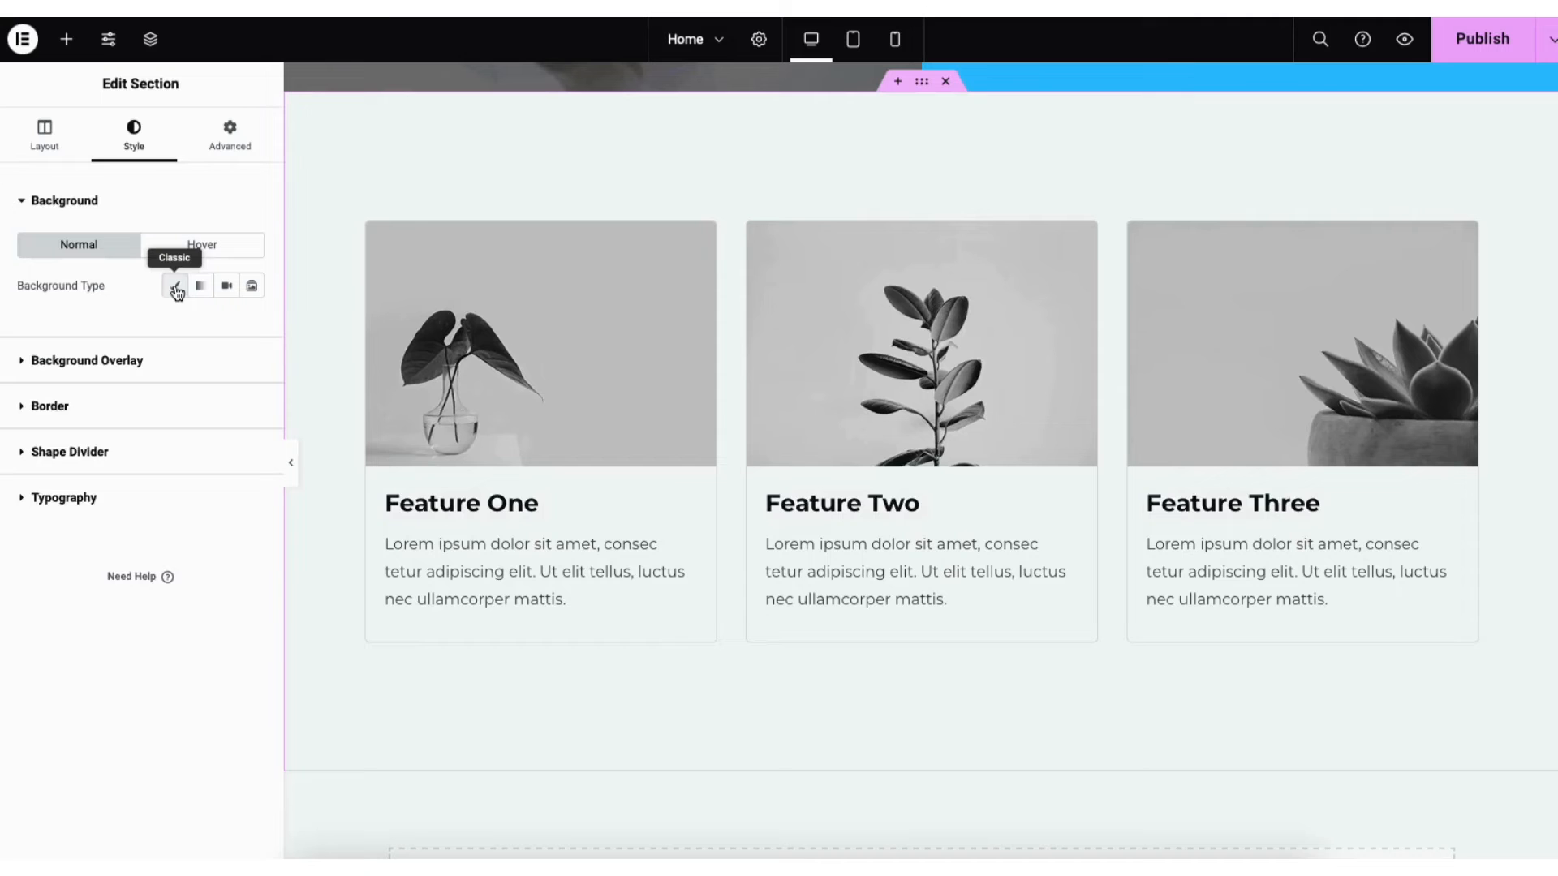
click(176, 287)
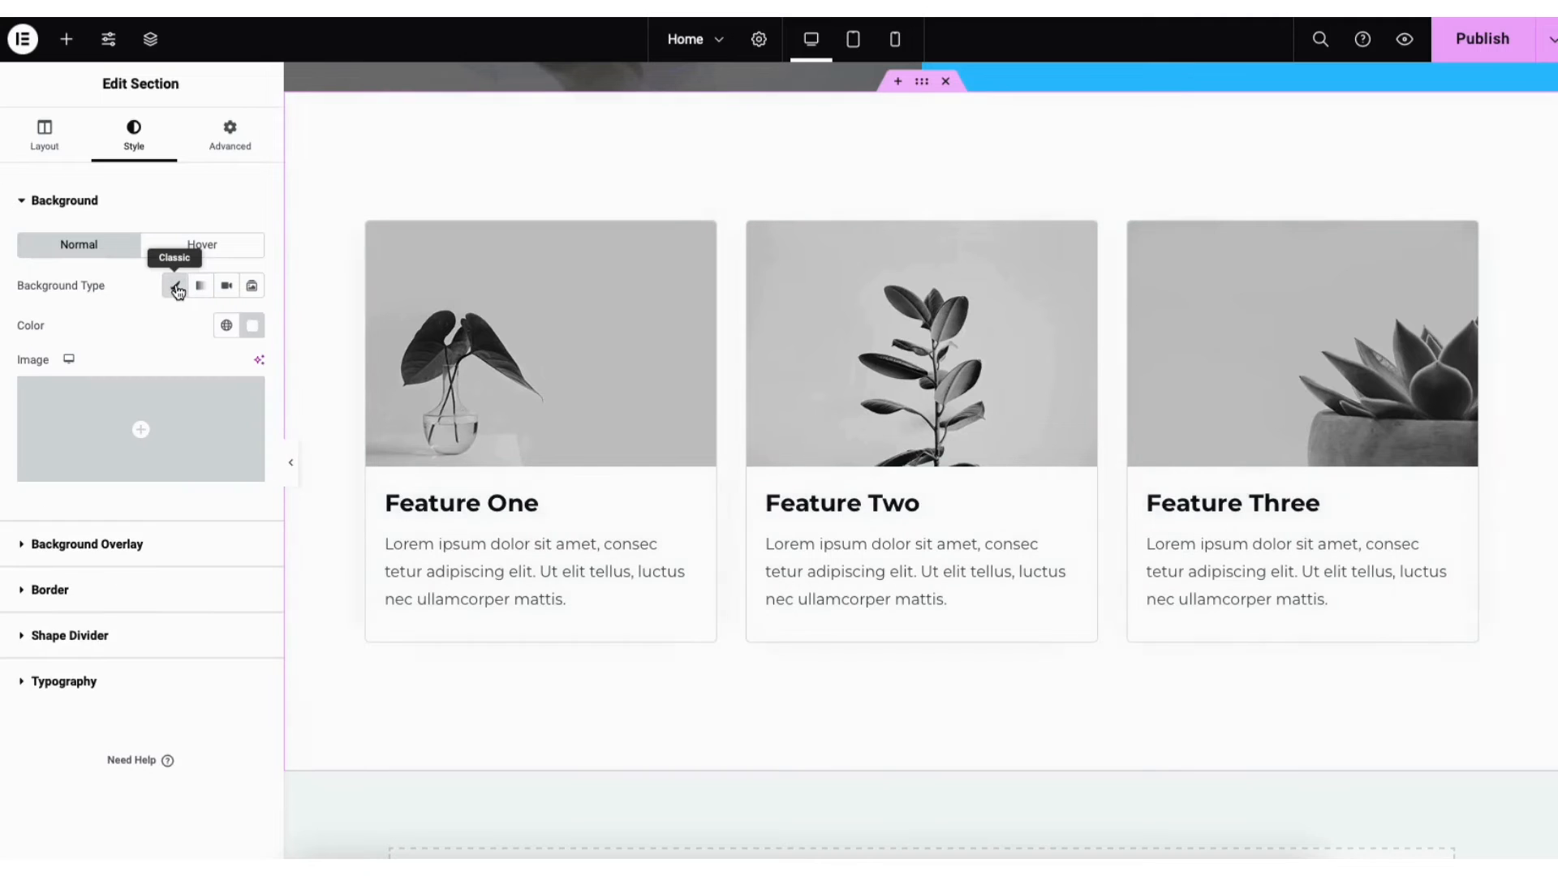
click(249, 335)
mouse_move(244, 438)
mouse_down()
mouse_move(309, 435)
mouse_move(351, 411)
mouse_move(258, 500)
mouse_move(199, 495)
mouse_up()
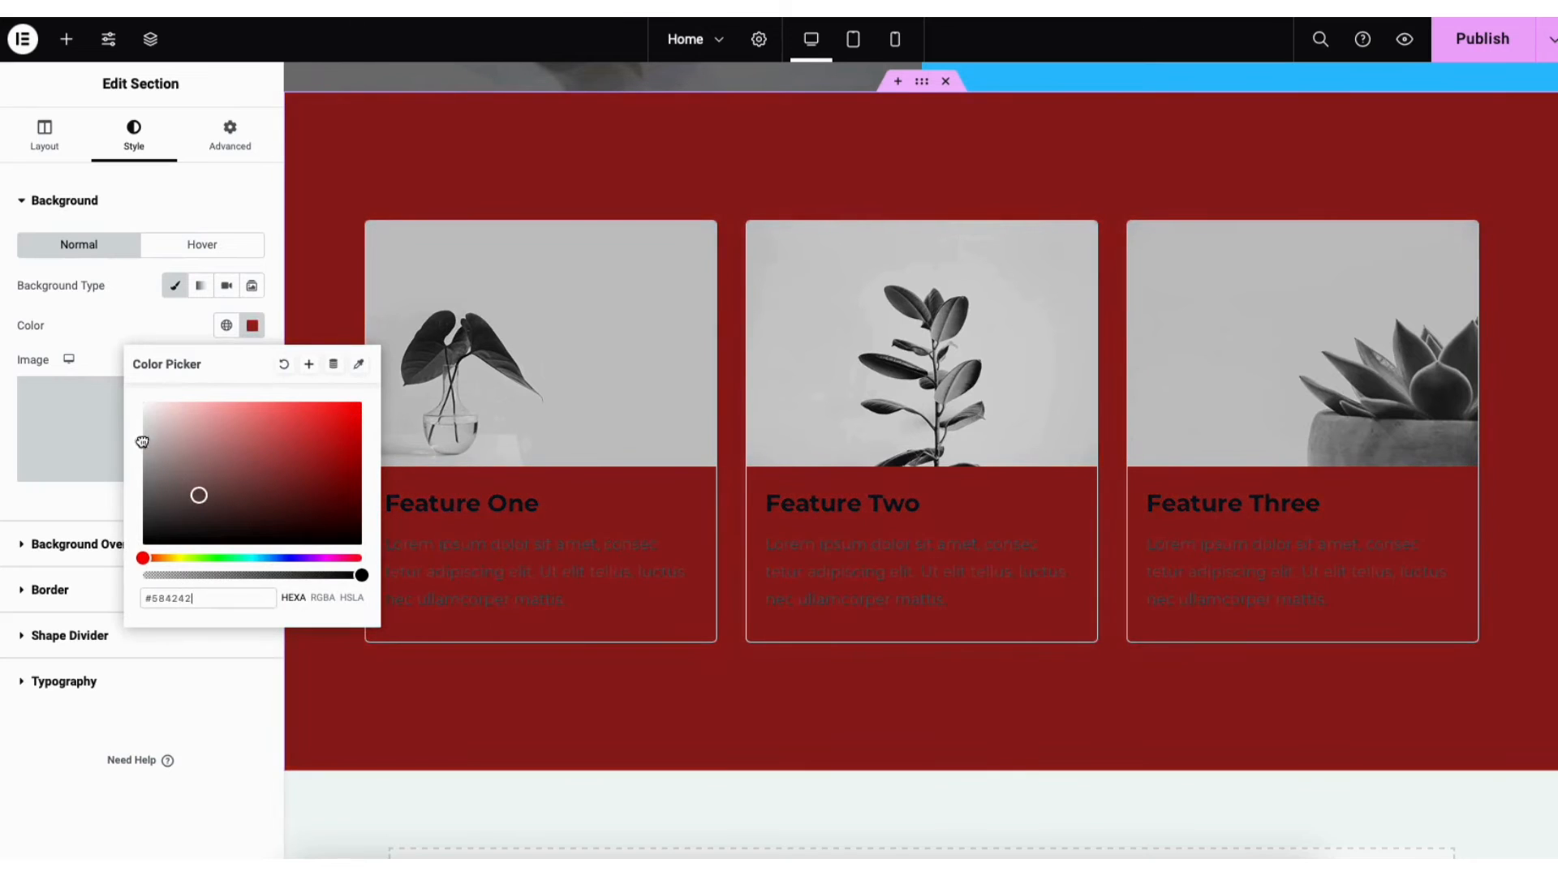
drag(142, 442, 117, 399)
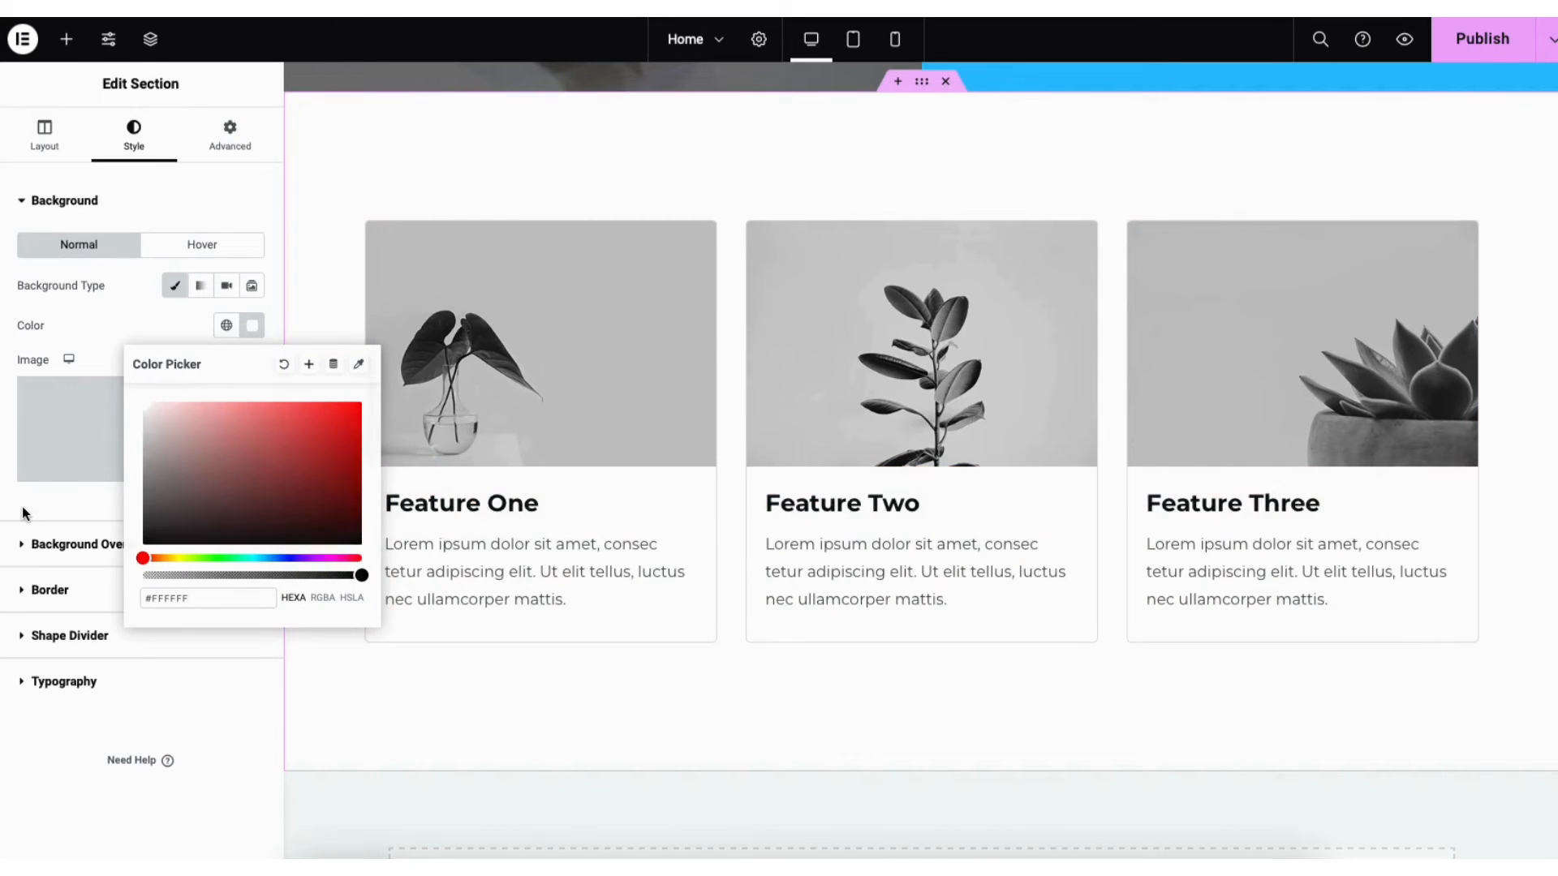
click(22, 506)
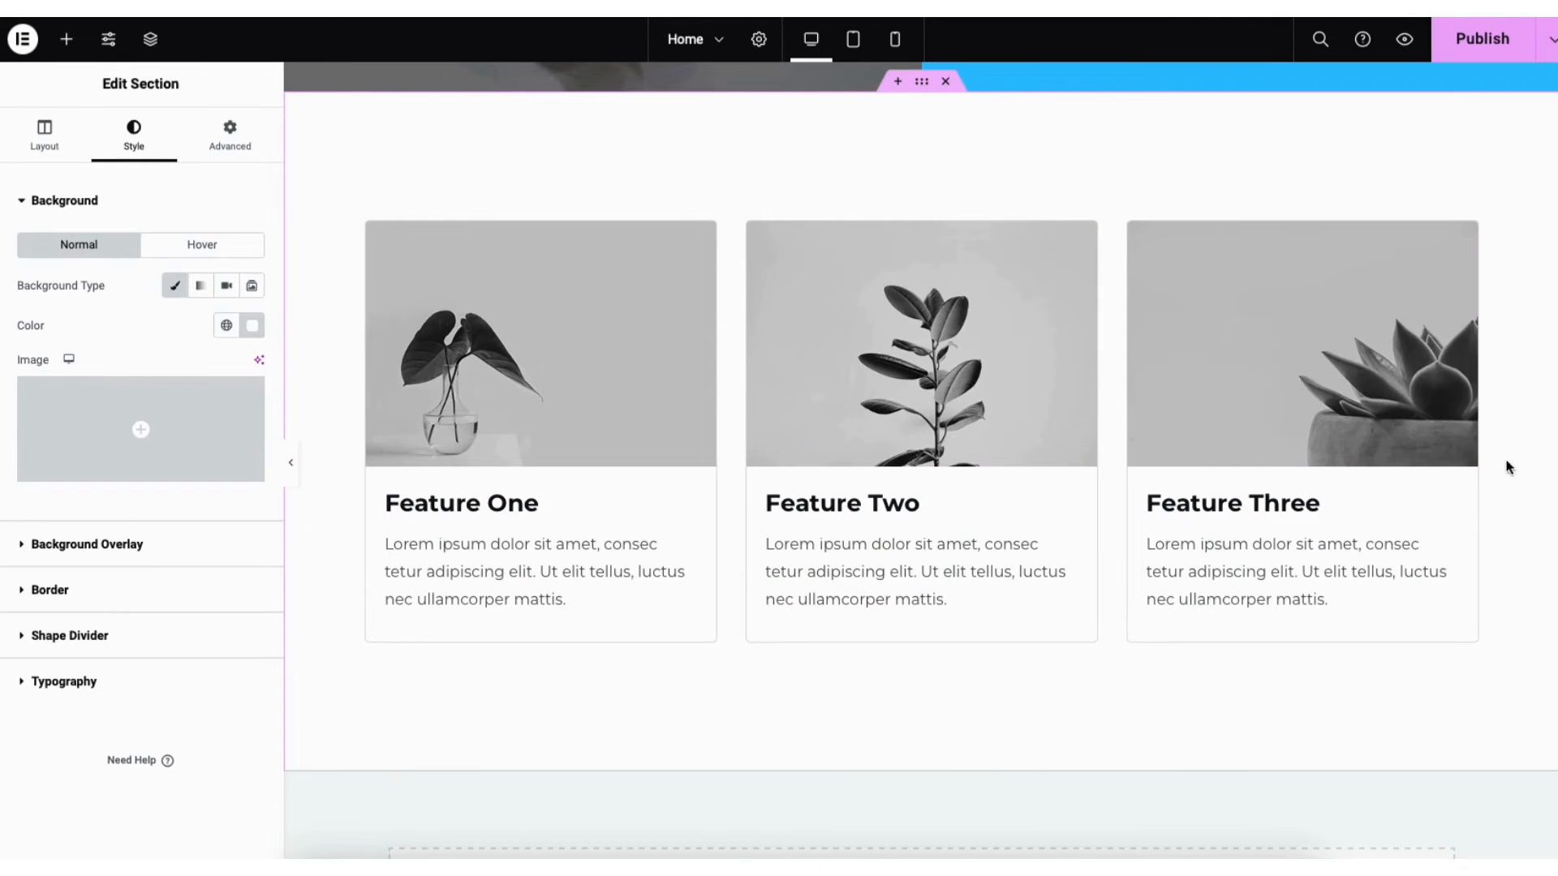
scroll(1534, 543, down, 3)
scroll(1534, 542, up, 10)
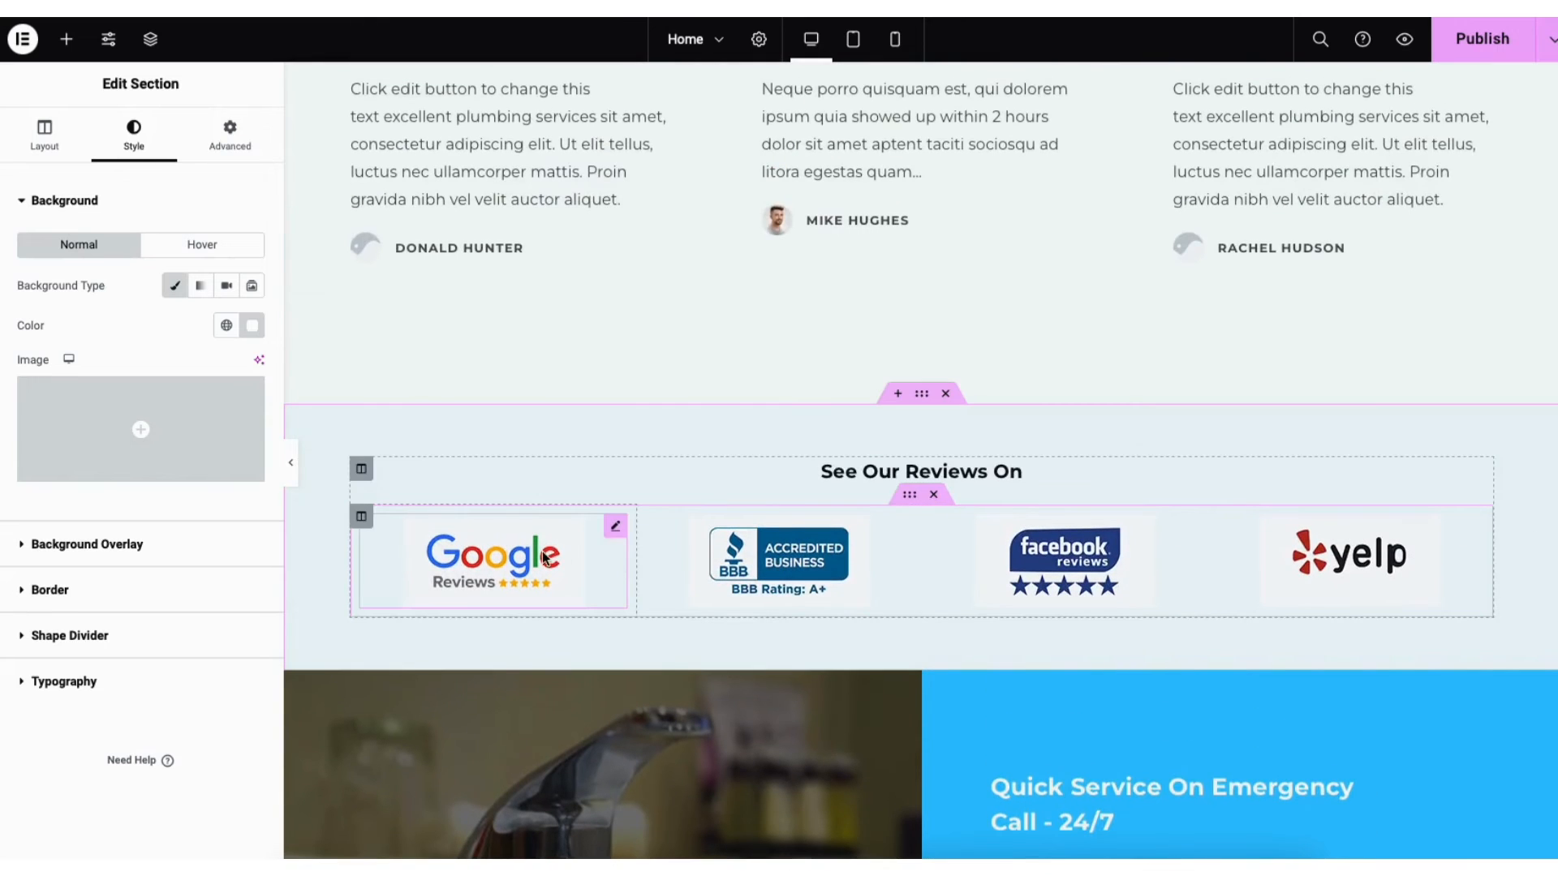
Set the Google Reviews logo image's link to Custom URL
click(615, 527)
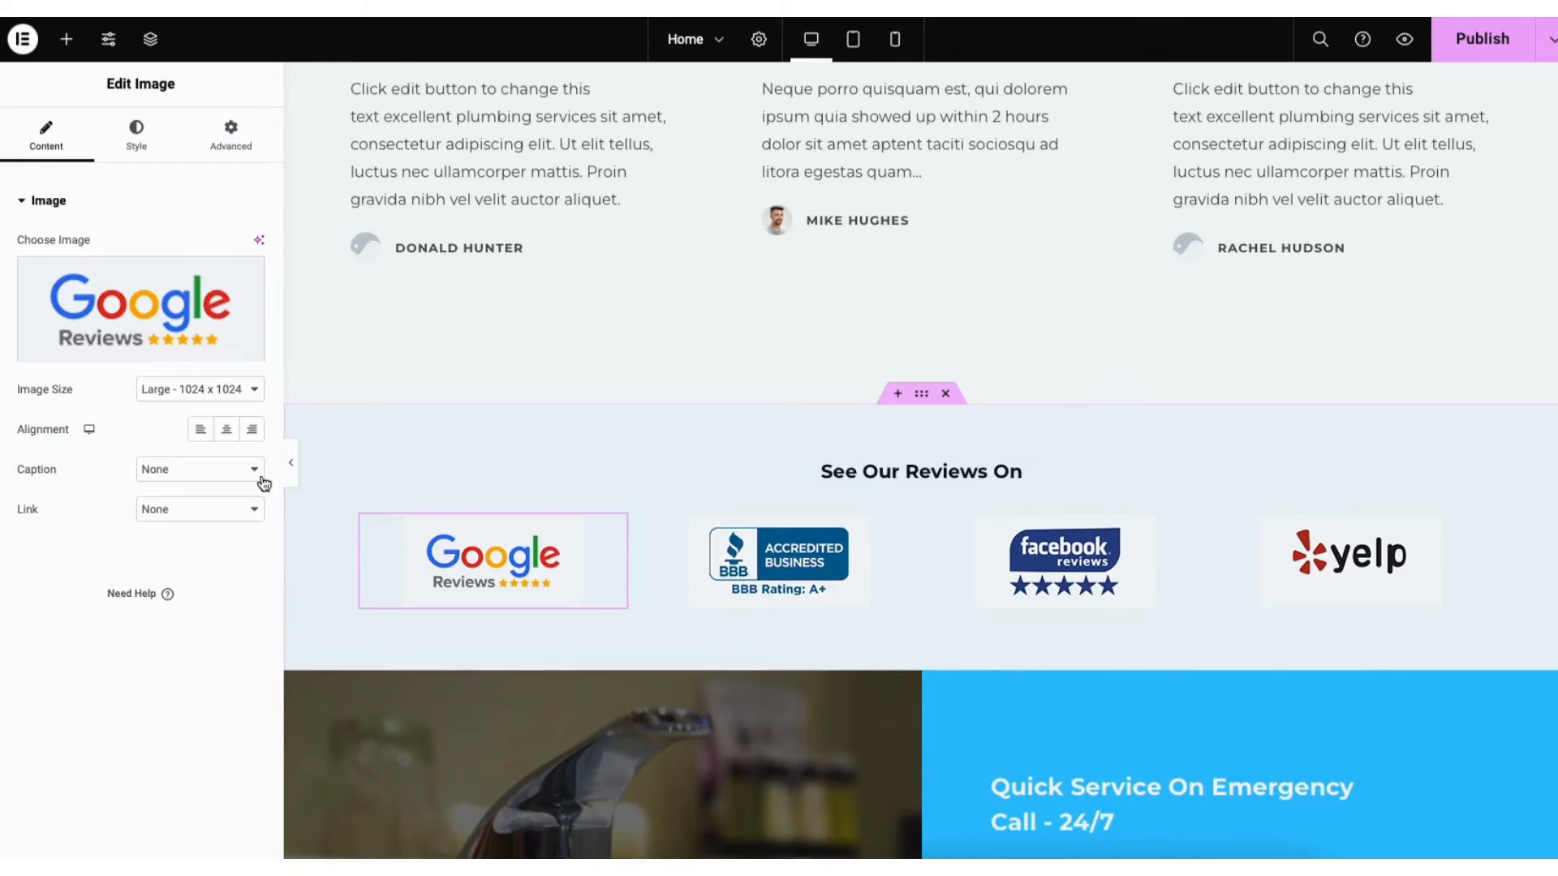
click(171, 509)
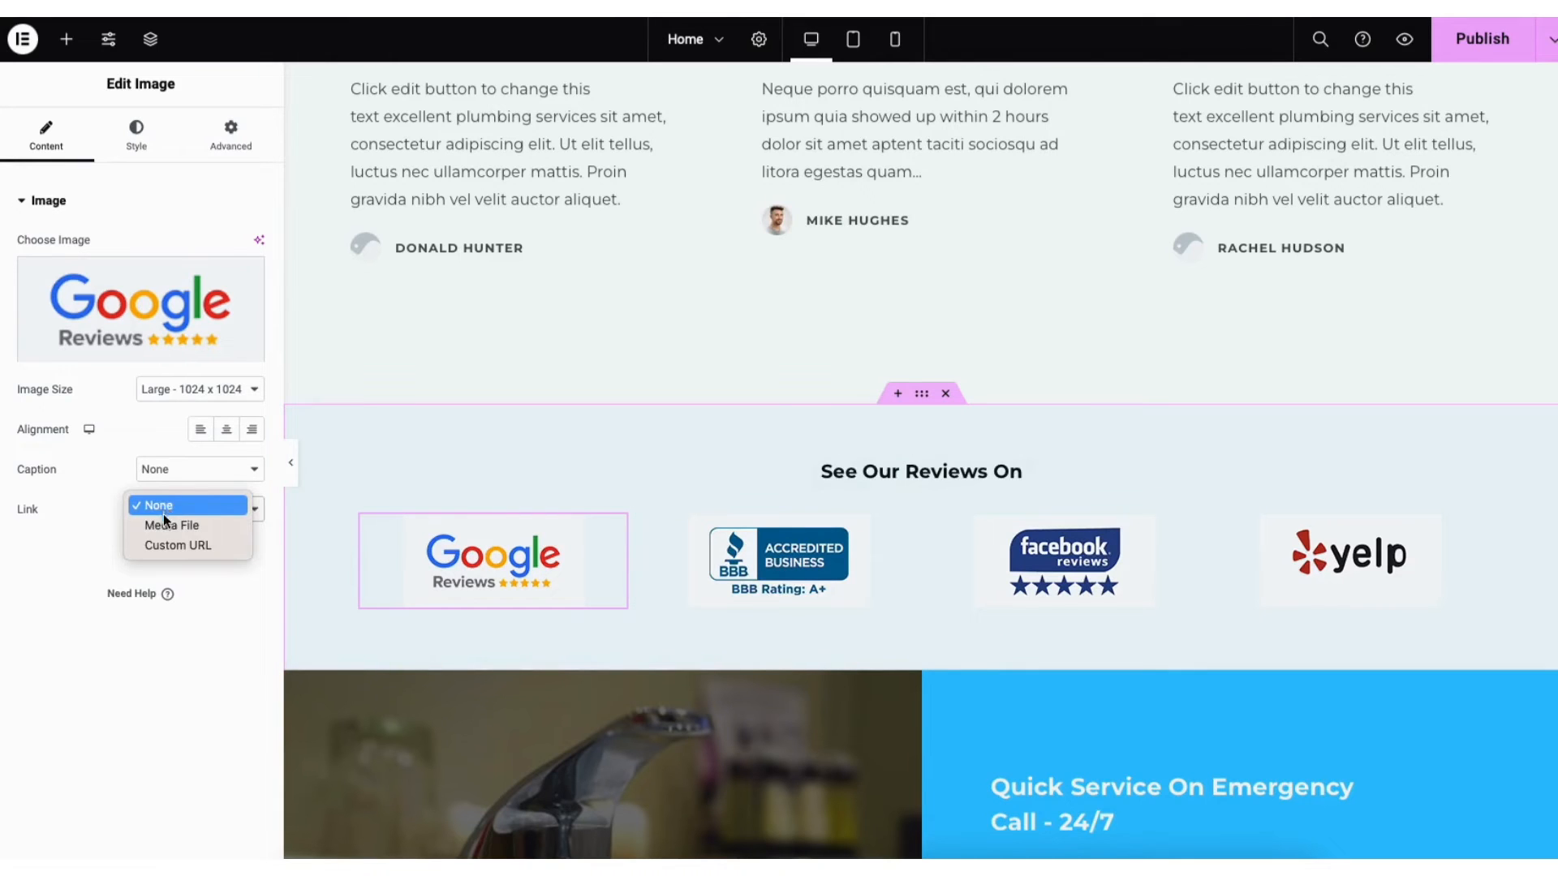
click(169, 543)
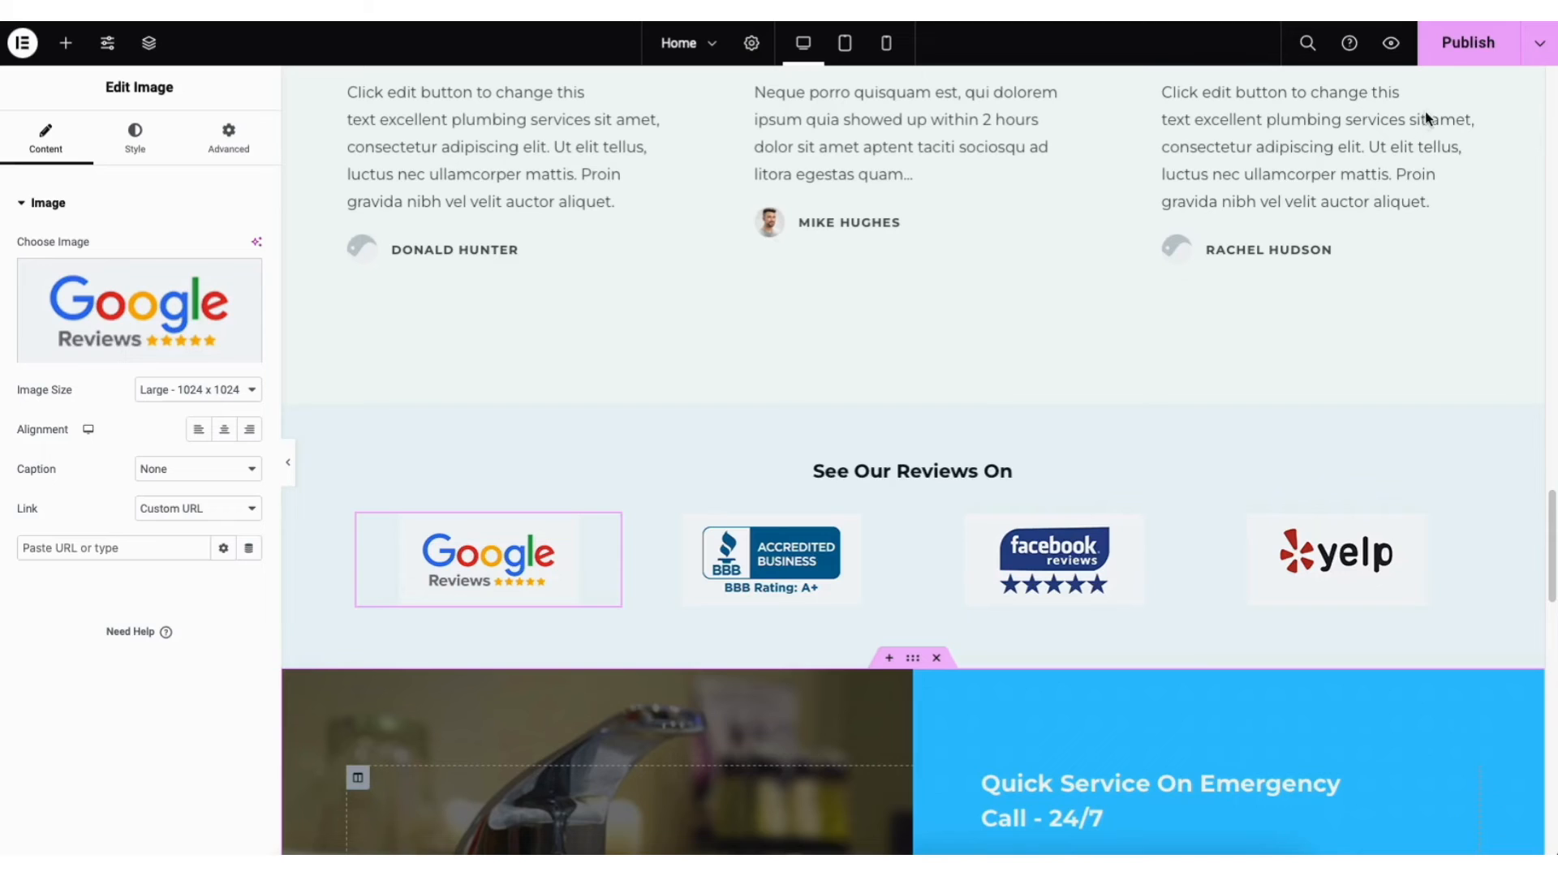
click(1539, 52)
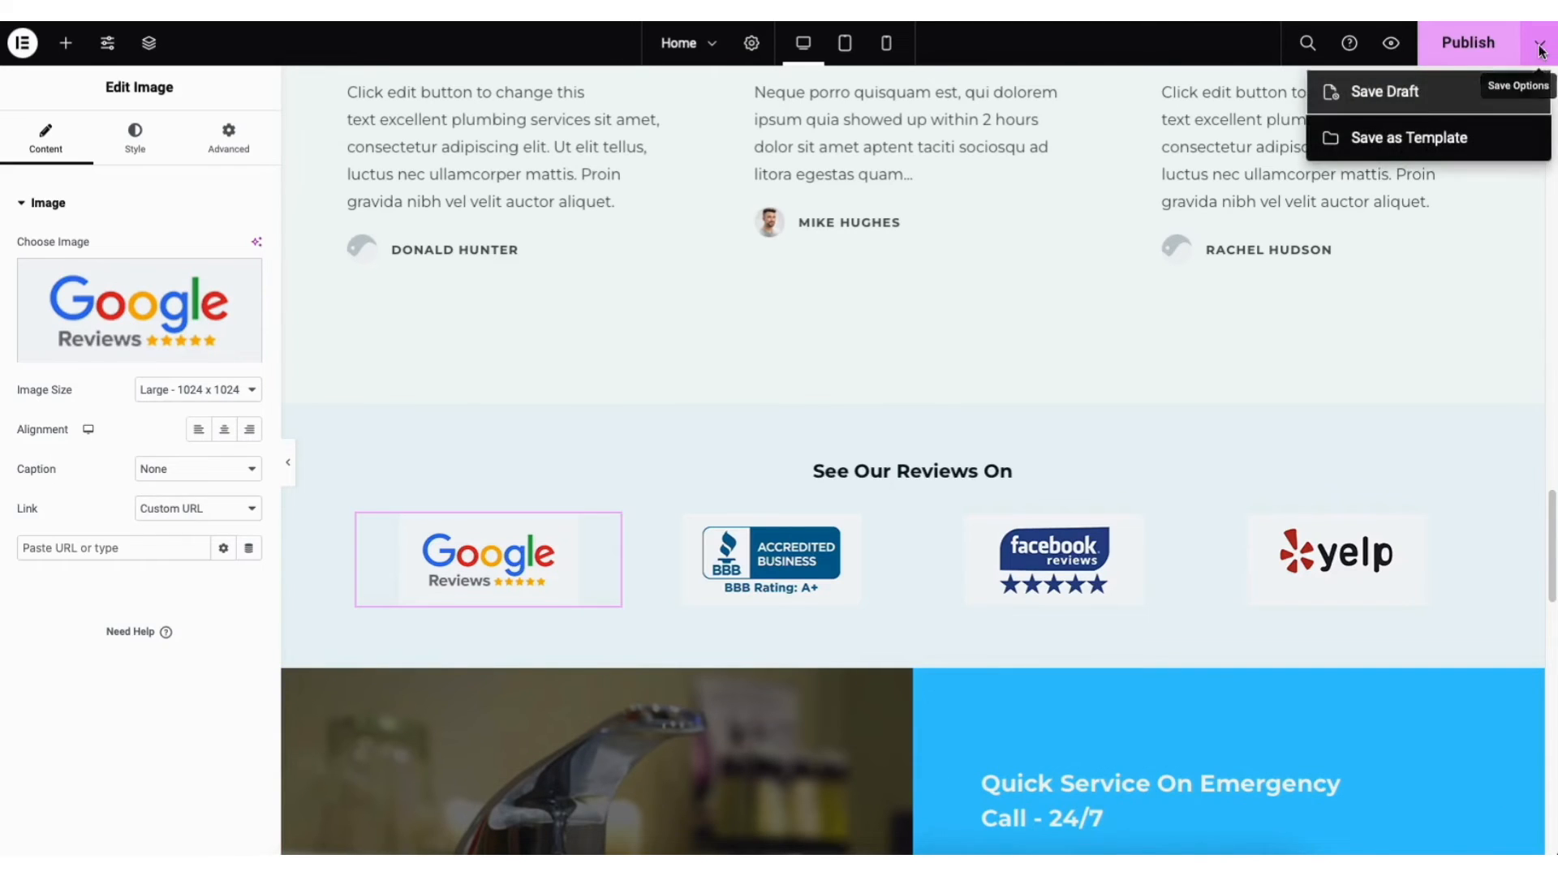
Save the home page as a draft, preview it on the live site, then return to the Dashboard
click(1444, 98)
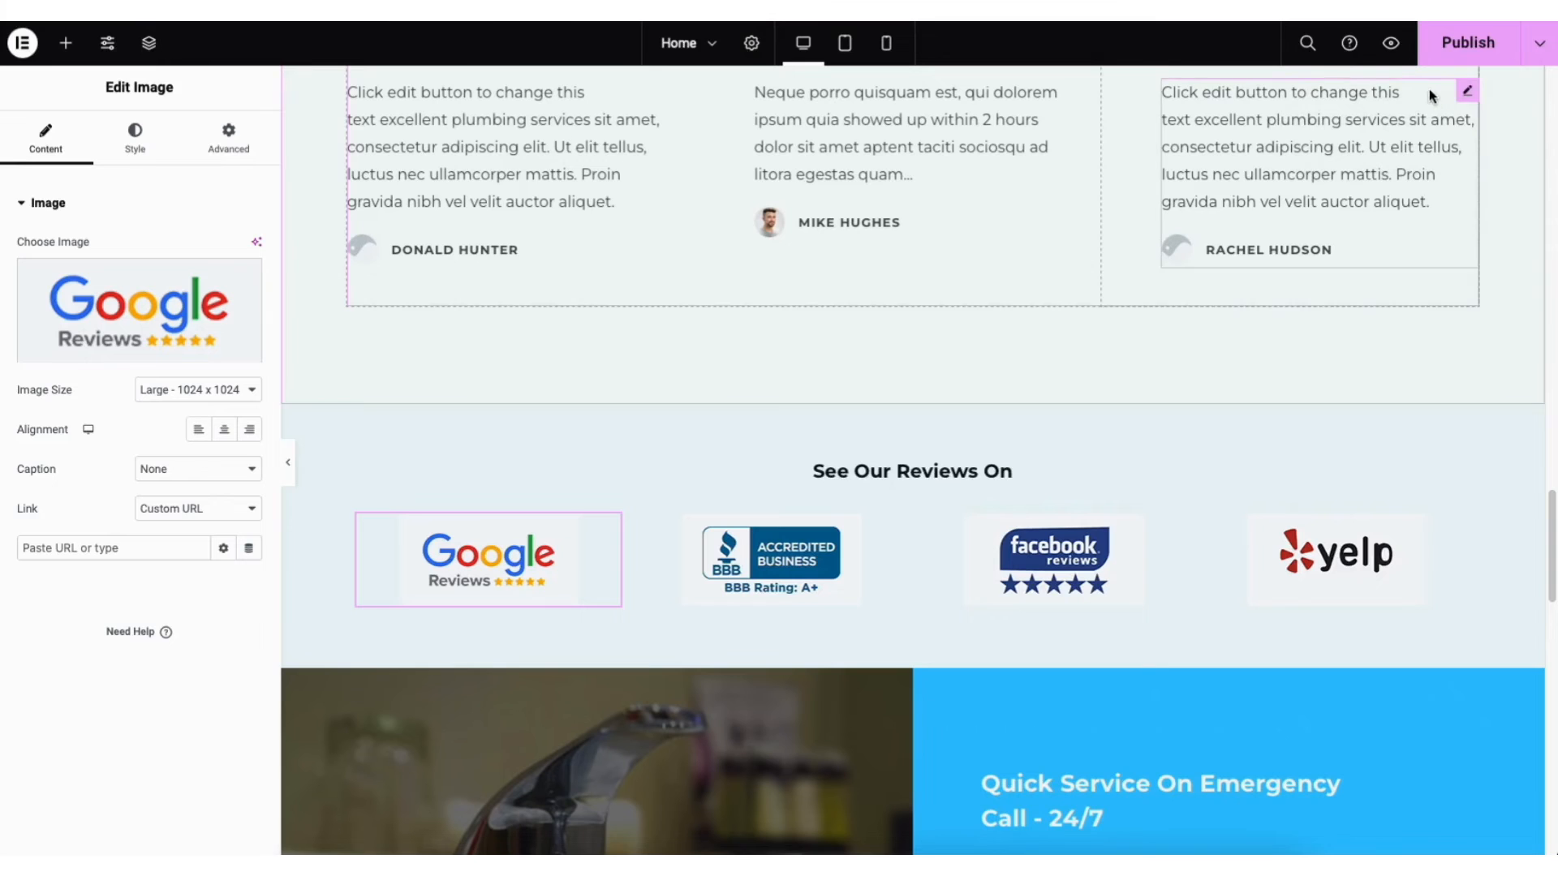
click(1393, 49)
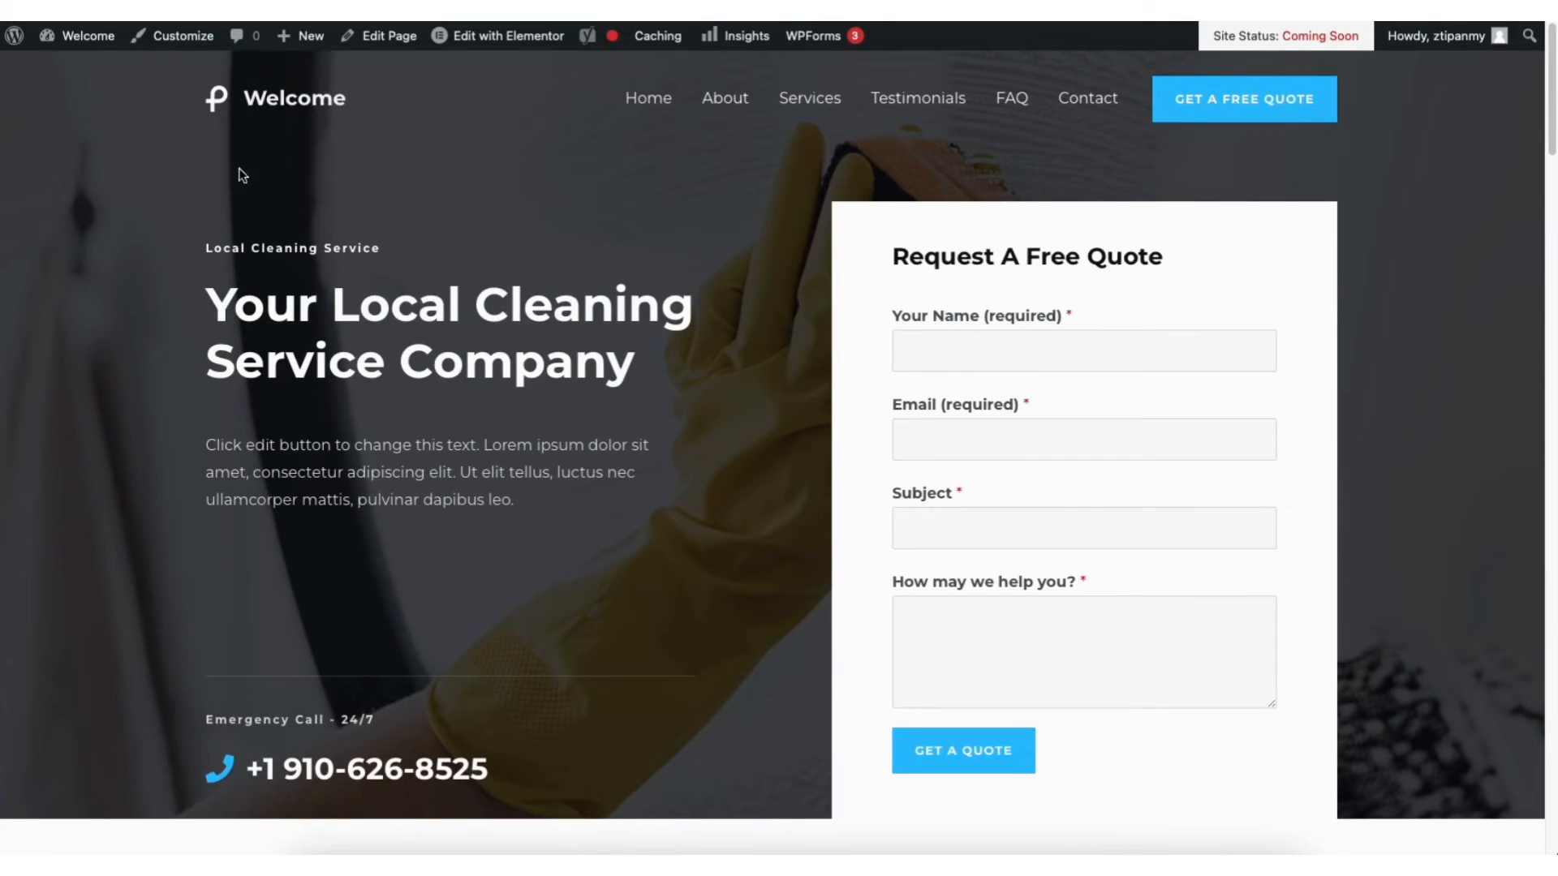
mouse_move(92, 39)
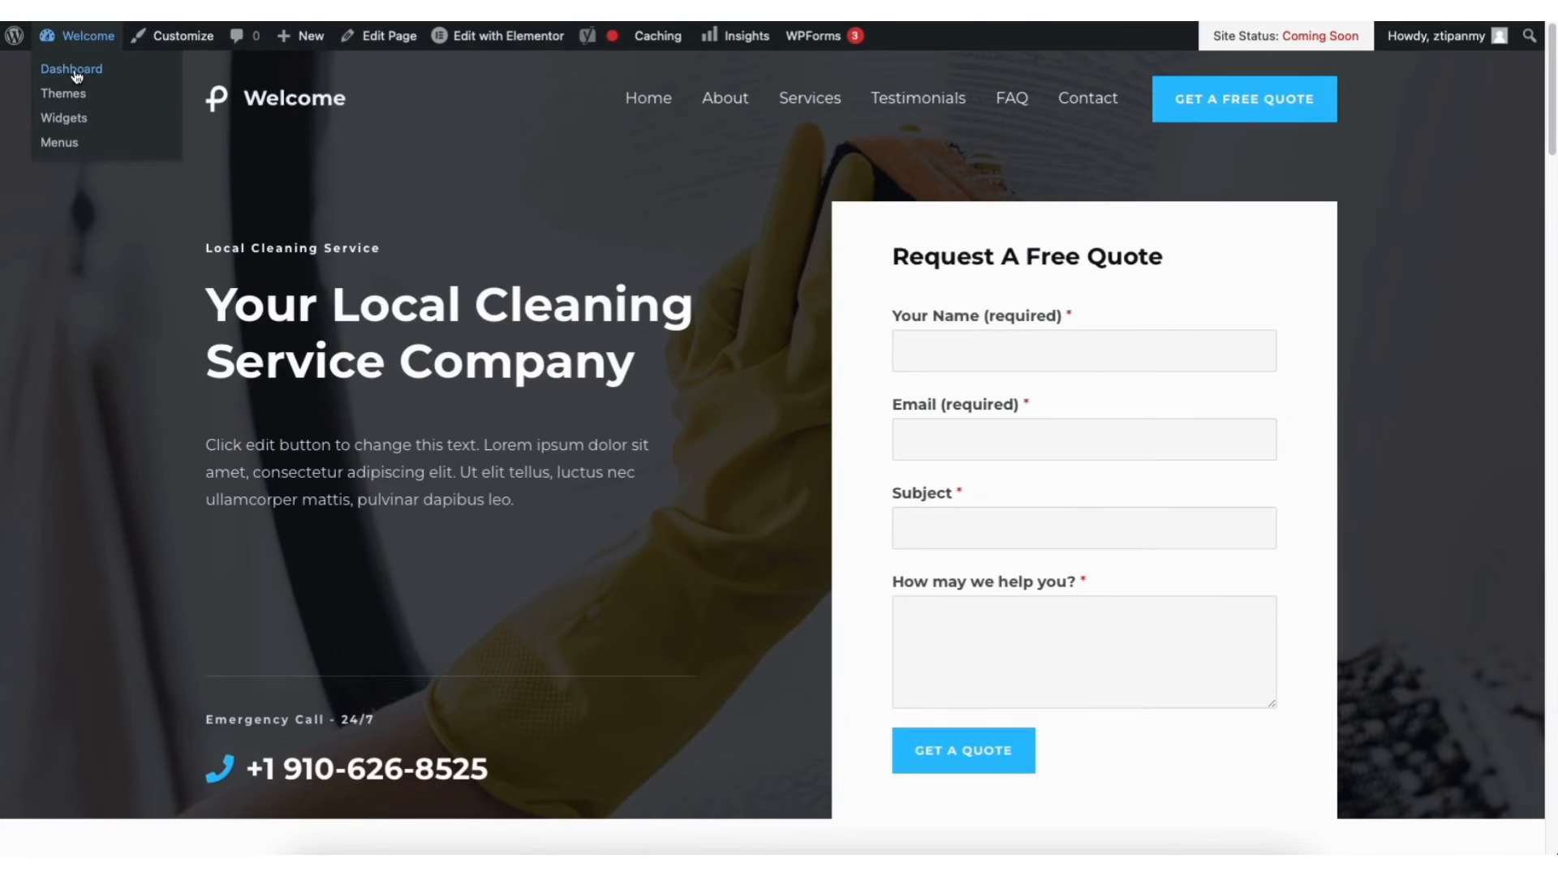
click(76, 76)
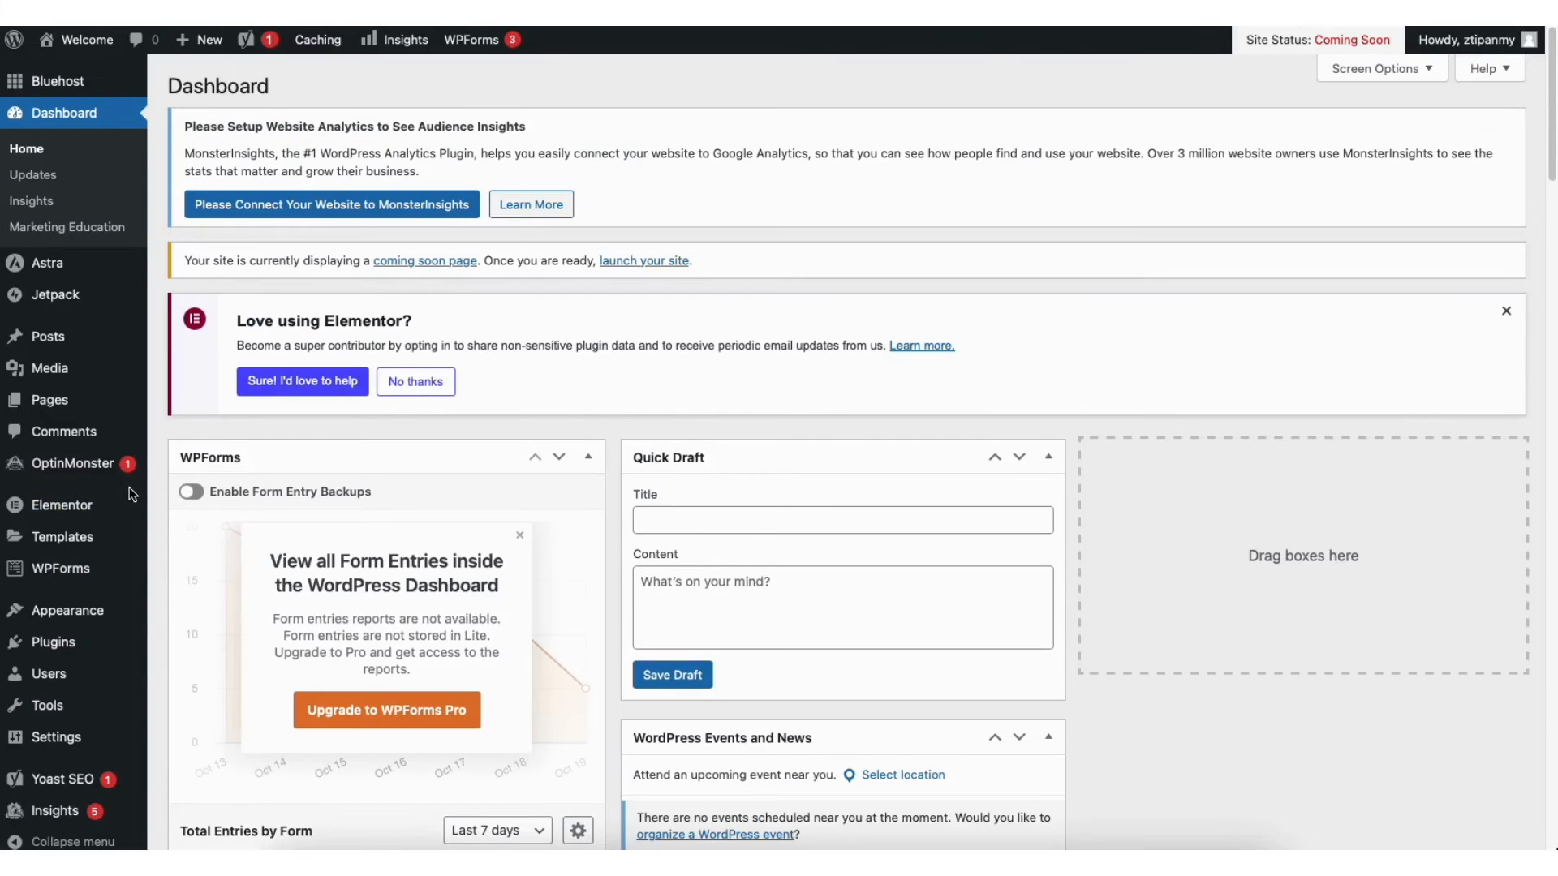
Open Contact Form 1 in WPForms and add a Single Line Text field below Your Name
mouse_move(64, 572)
click(62, 570)
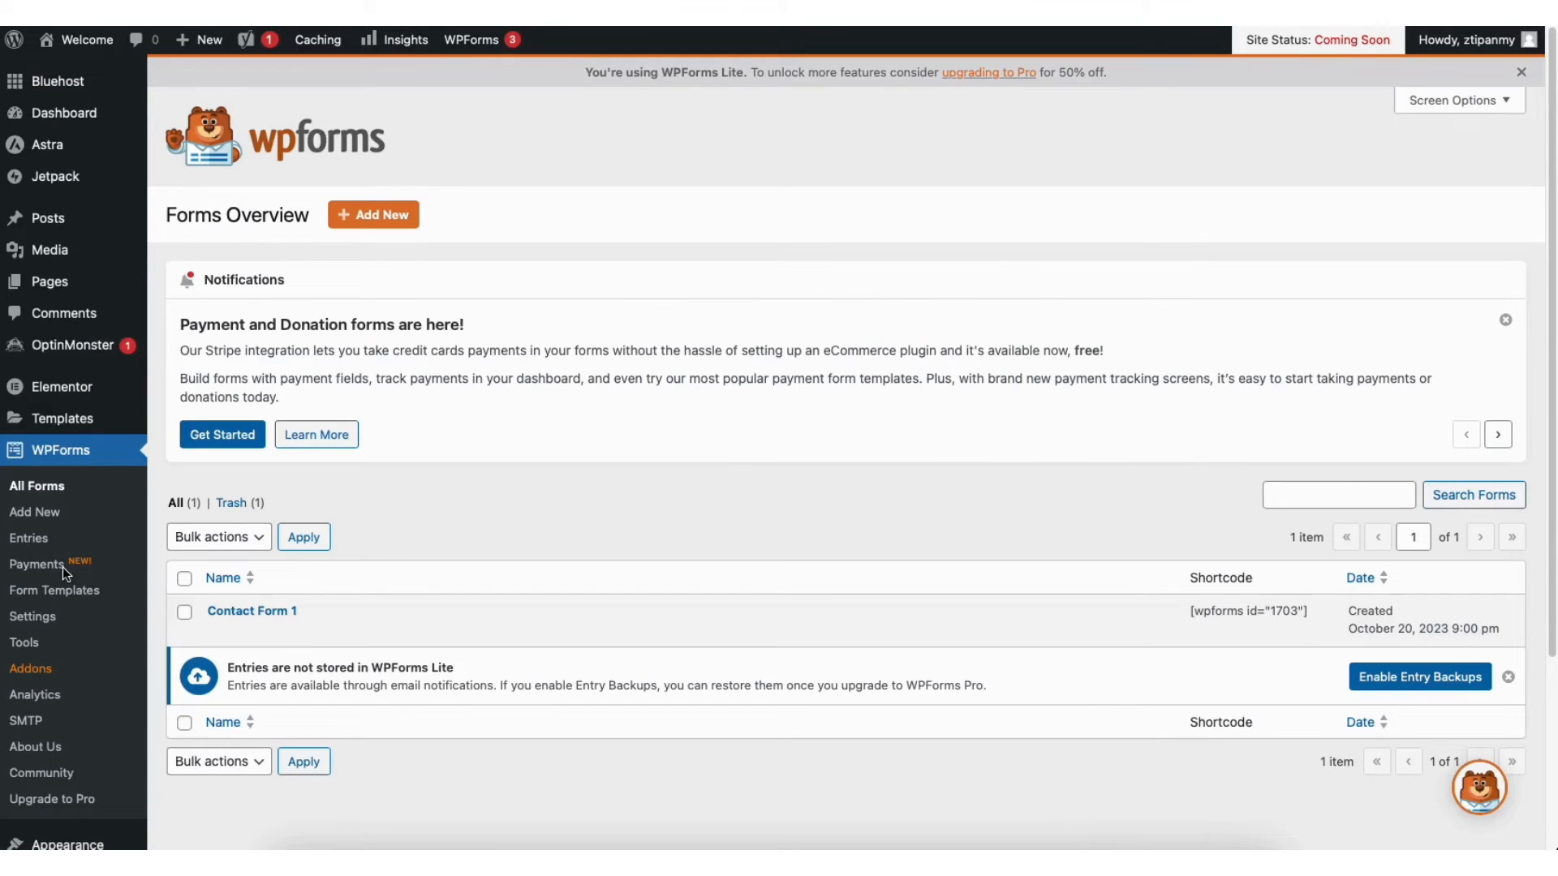
mouse_move(240, 621)
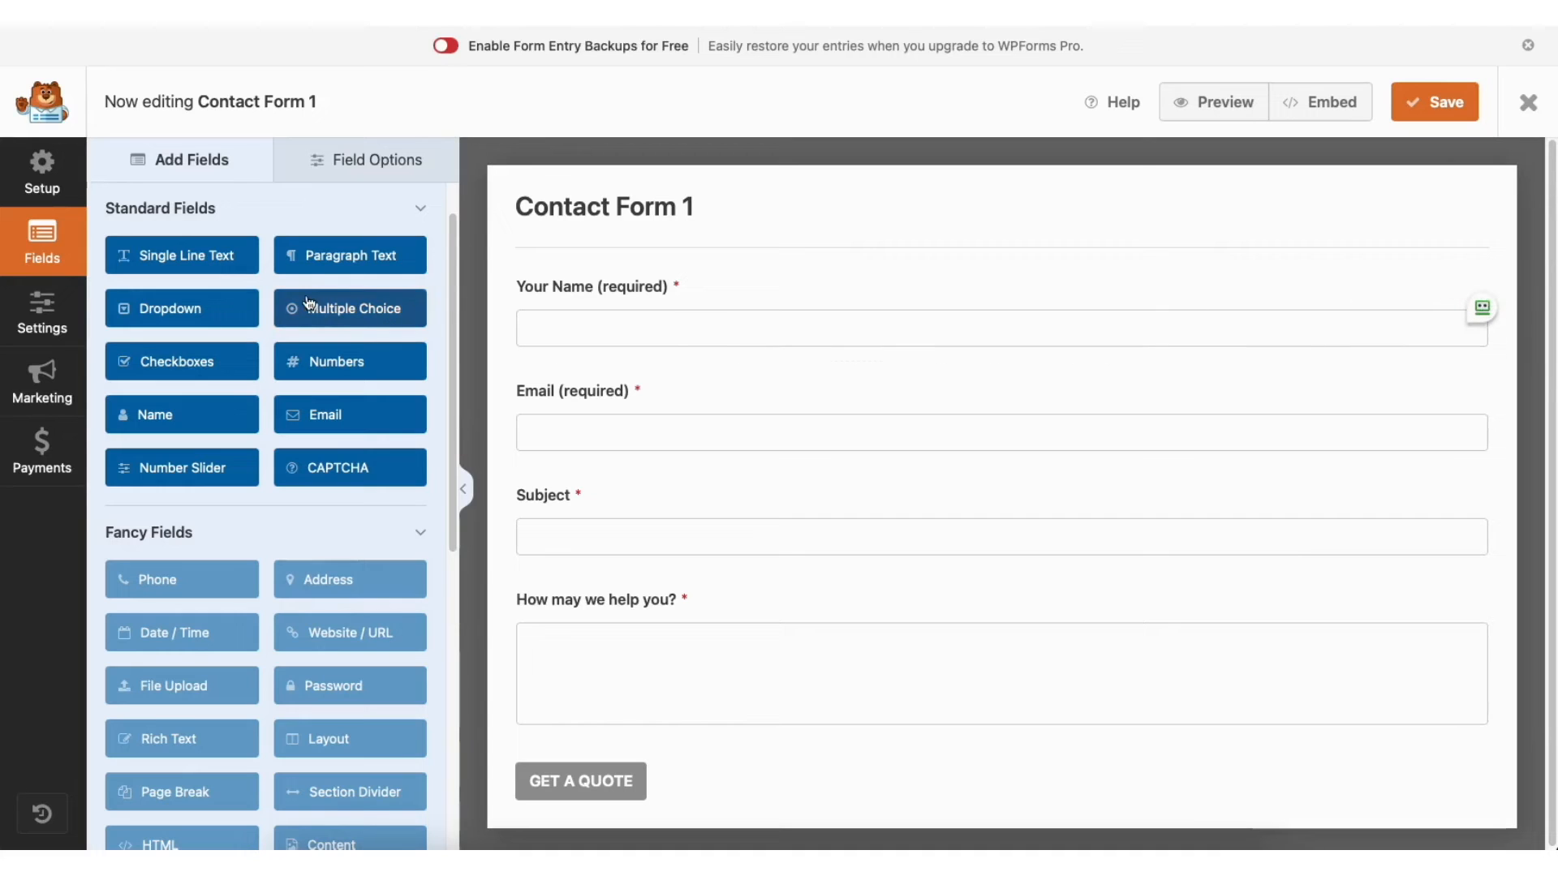
mouse_move(576, 289)
mouse_down()
mouse_move(585, 407)
mouse_move(568, 290)
mouse_up()
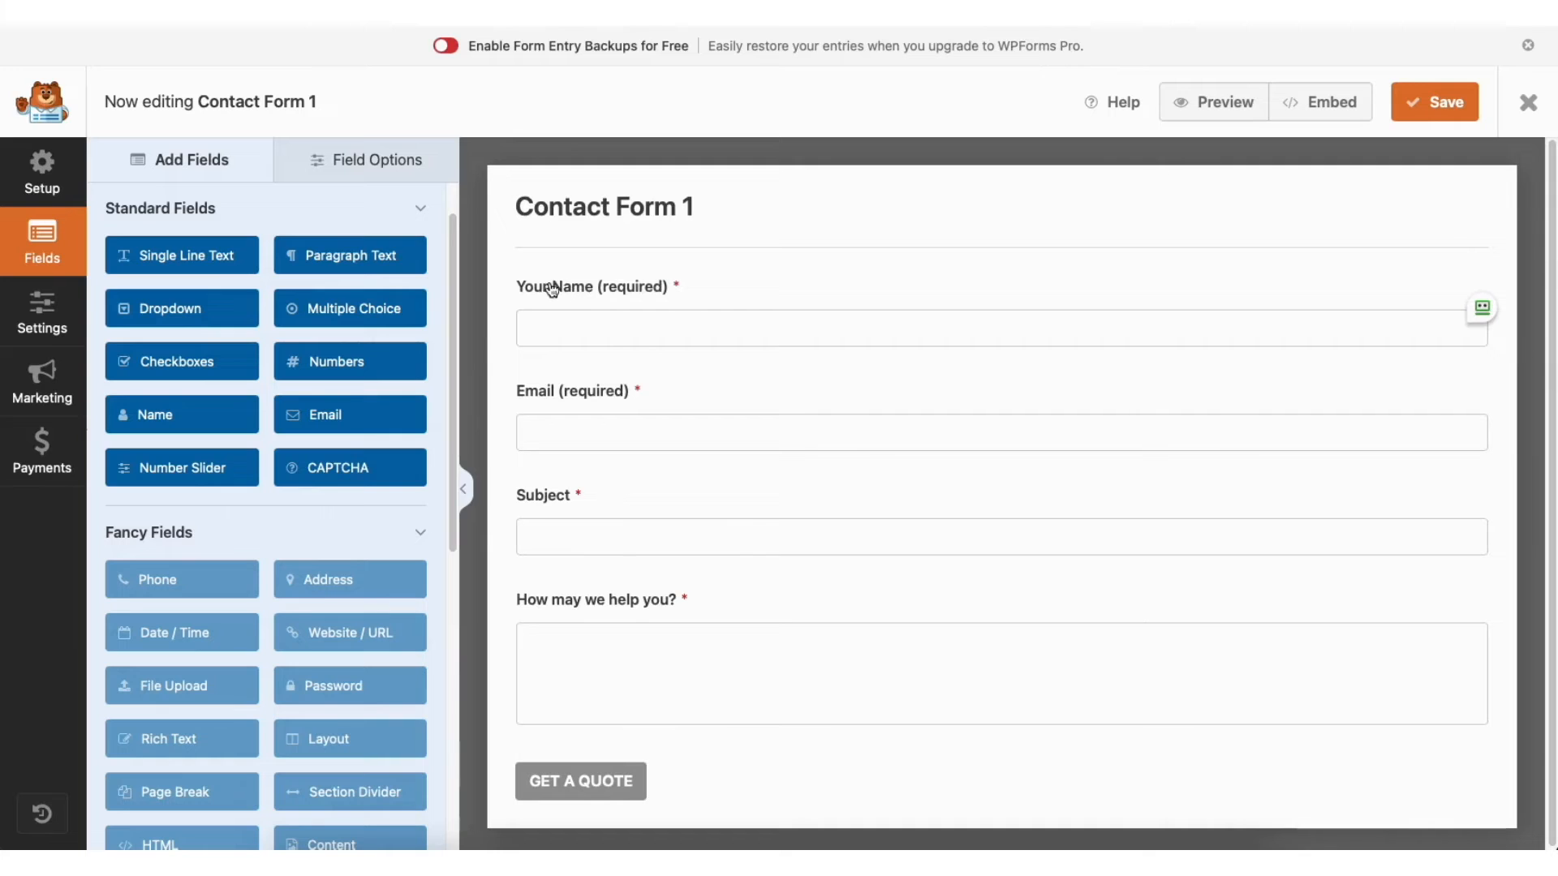
drag(201, 258, 609, 376)
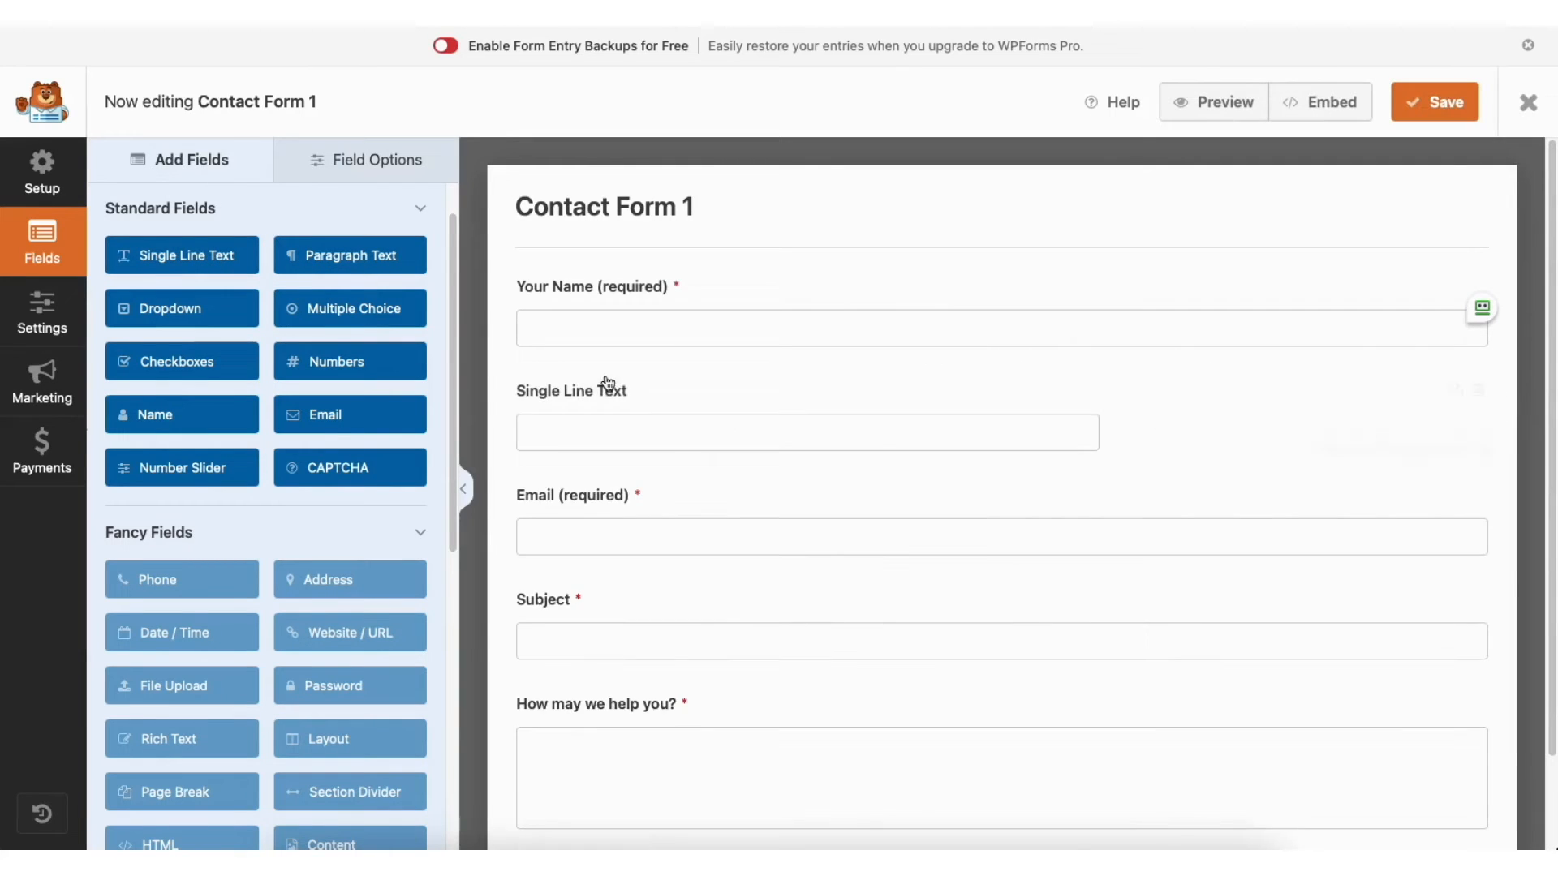
Review the Your Name field's label, required and Large size options, leaving them unchanged
click(365, 161)
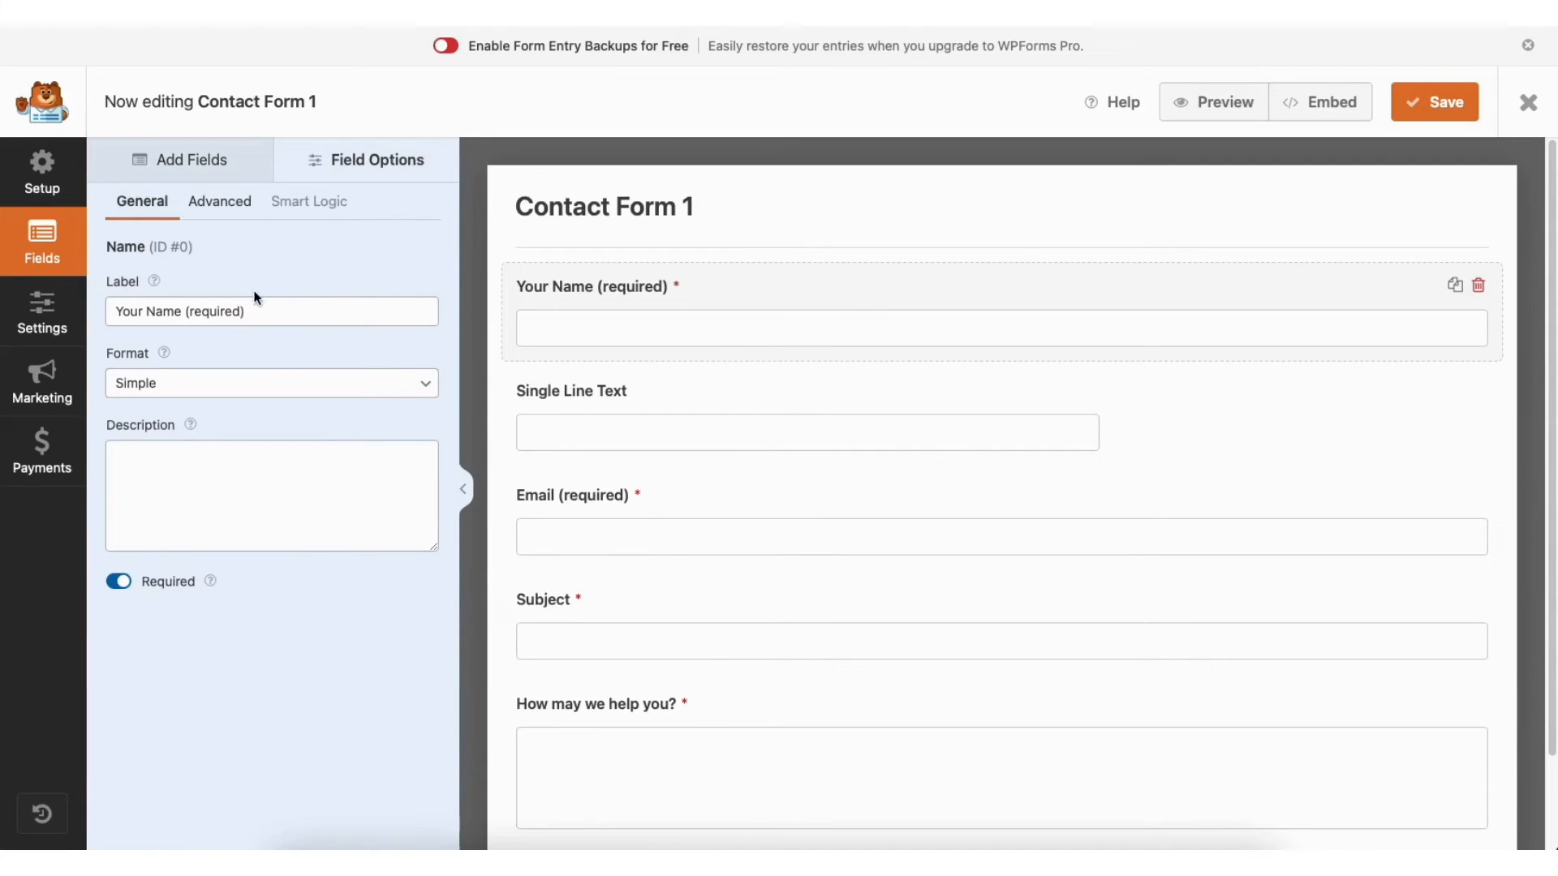
click(242, 311)
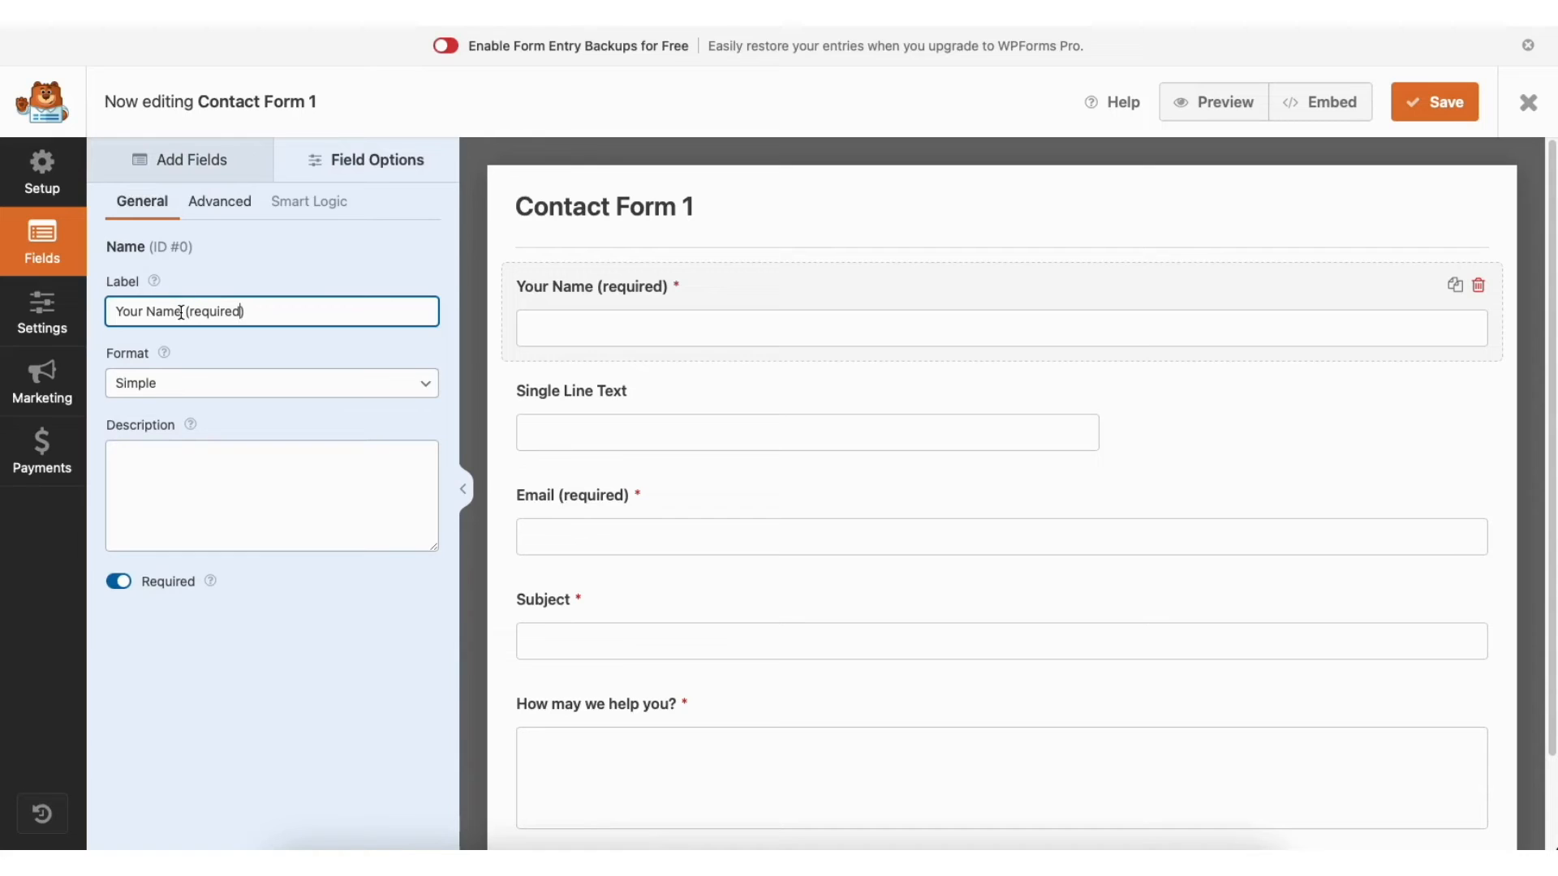
click(120, 582)
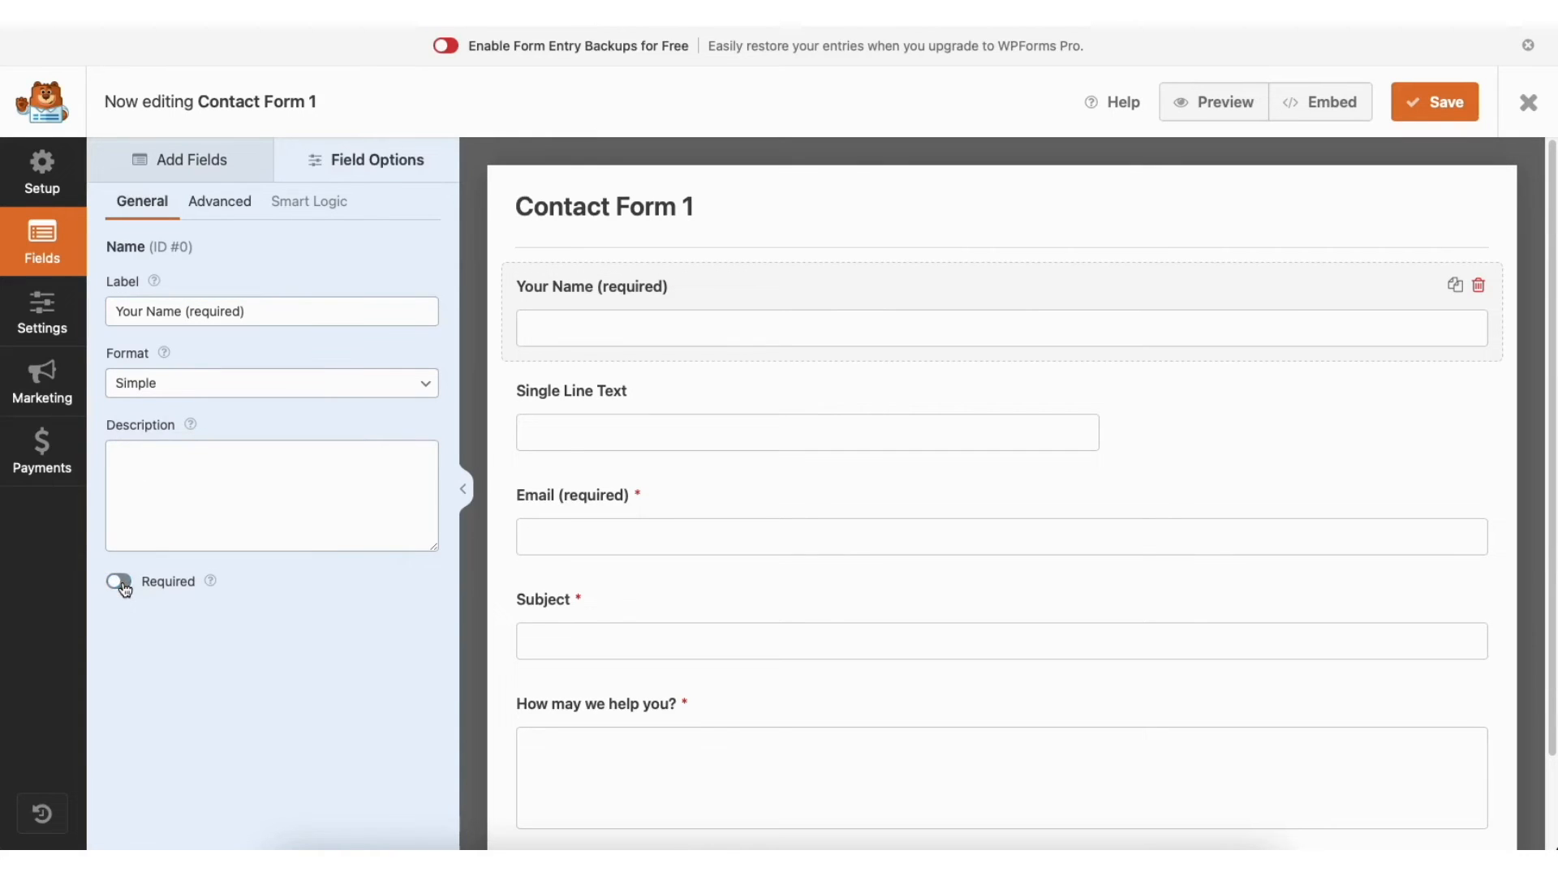
click(120, 582)
click(240, 206)
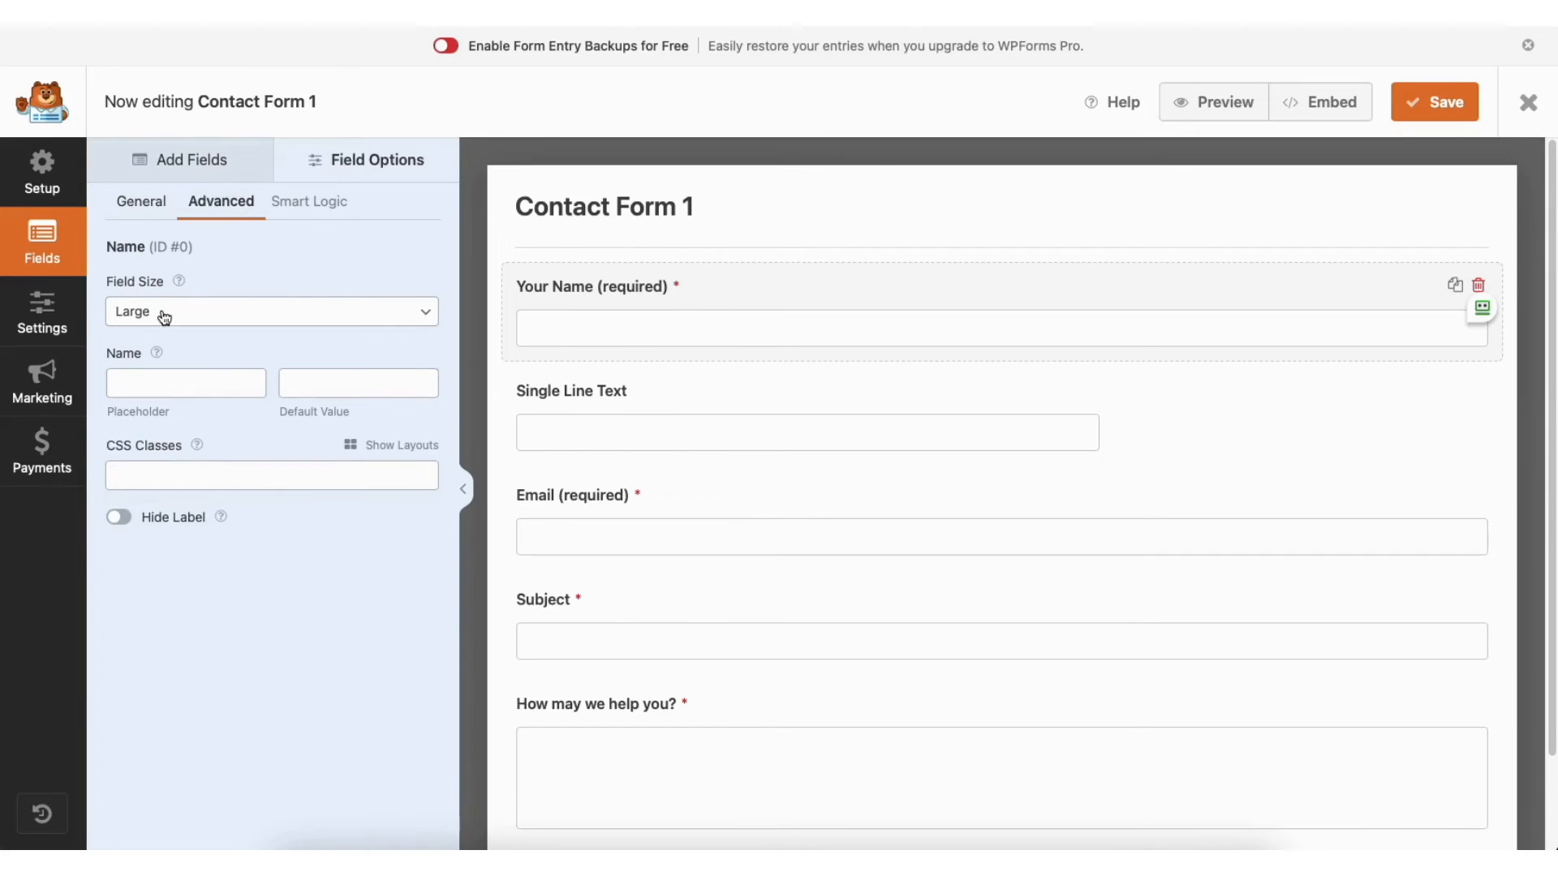
click(216, 317)
click(215, 305)
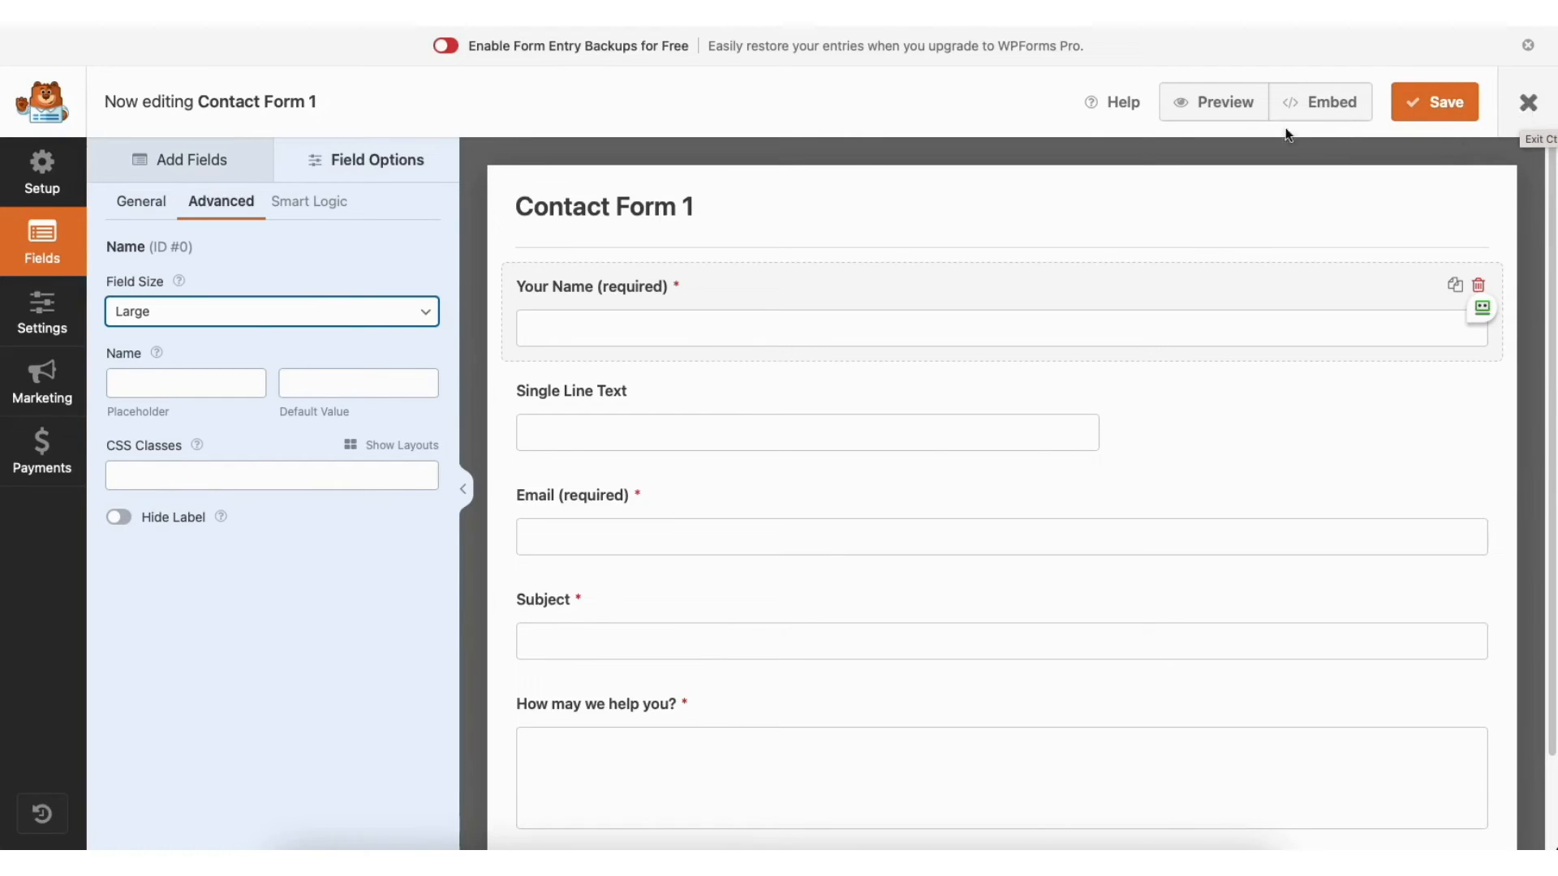
click(49, 313)
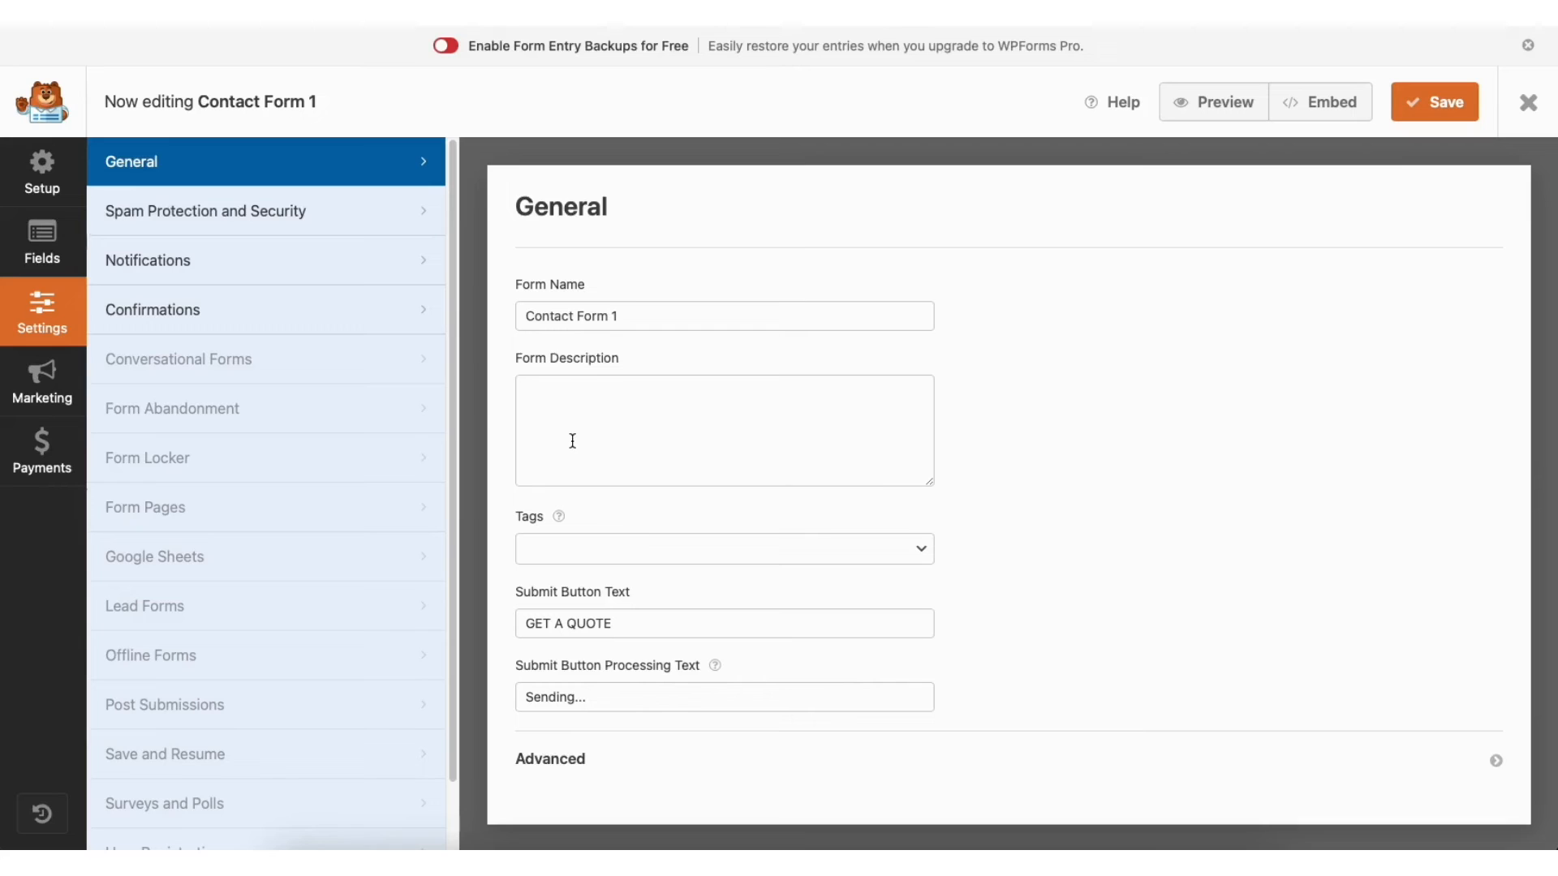
Review the form's Spam Protection, Notifications and Confirmations settings
click(324, 213)
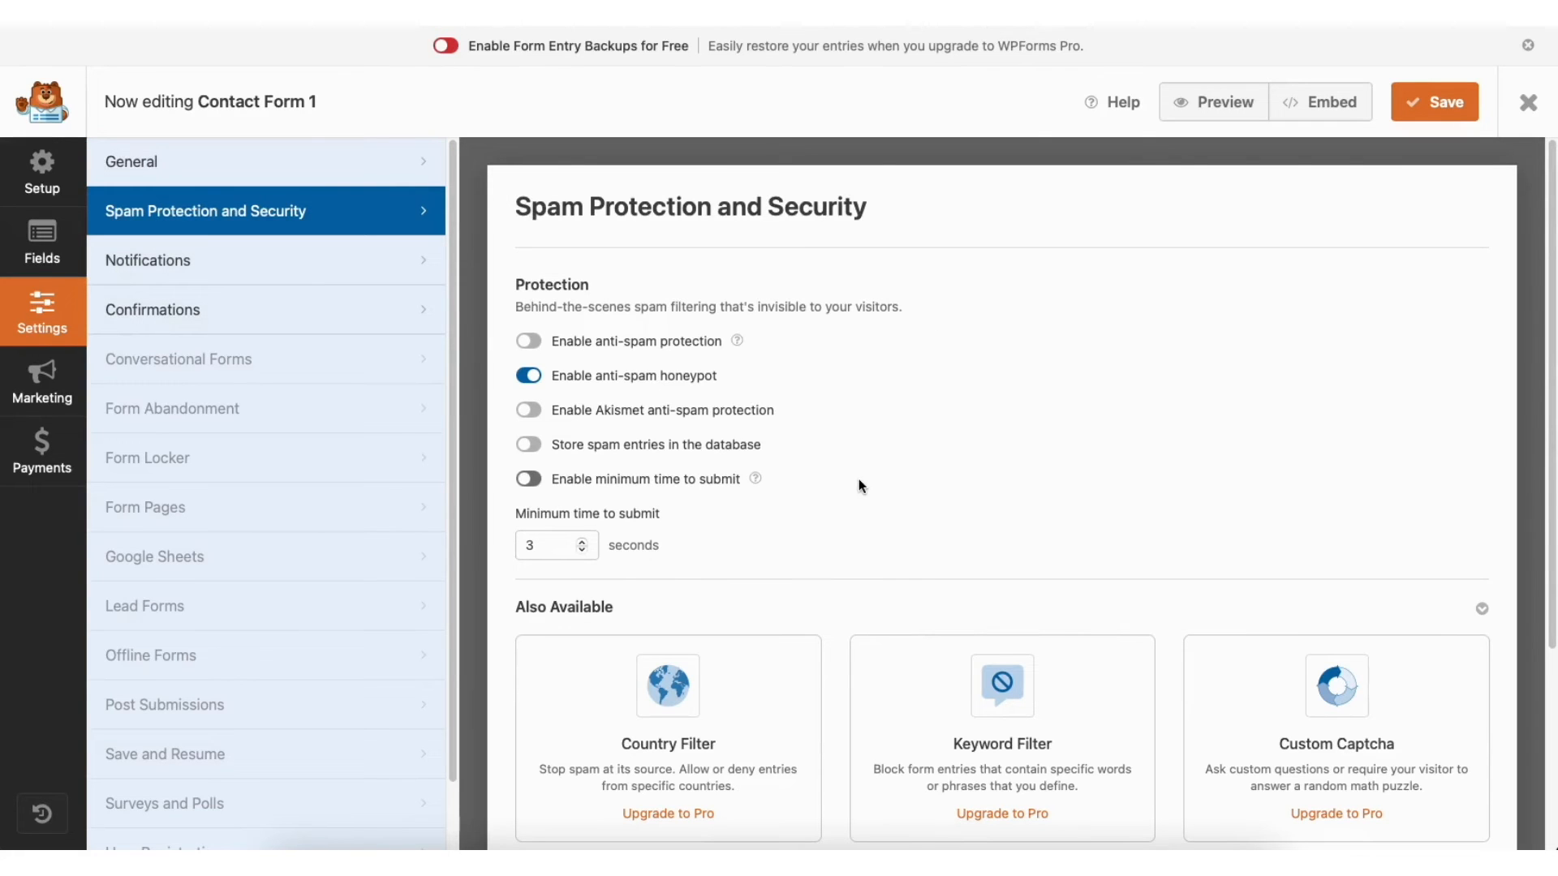
click(297, 265)
drag(1551, 266, 1555, 439)
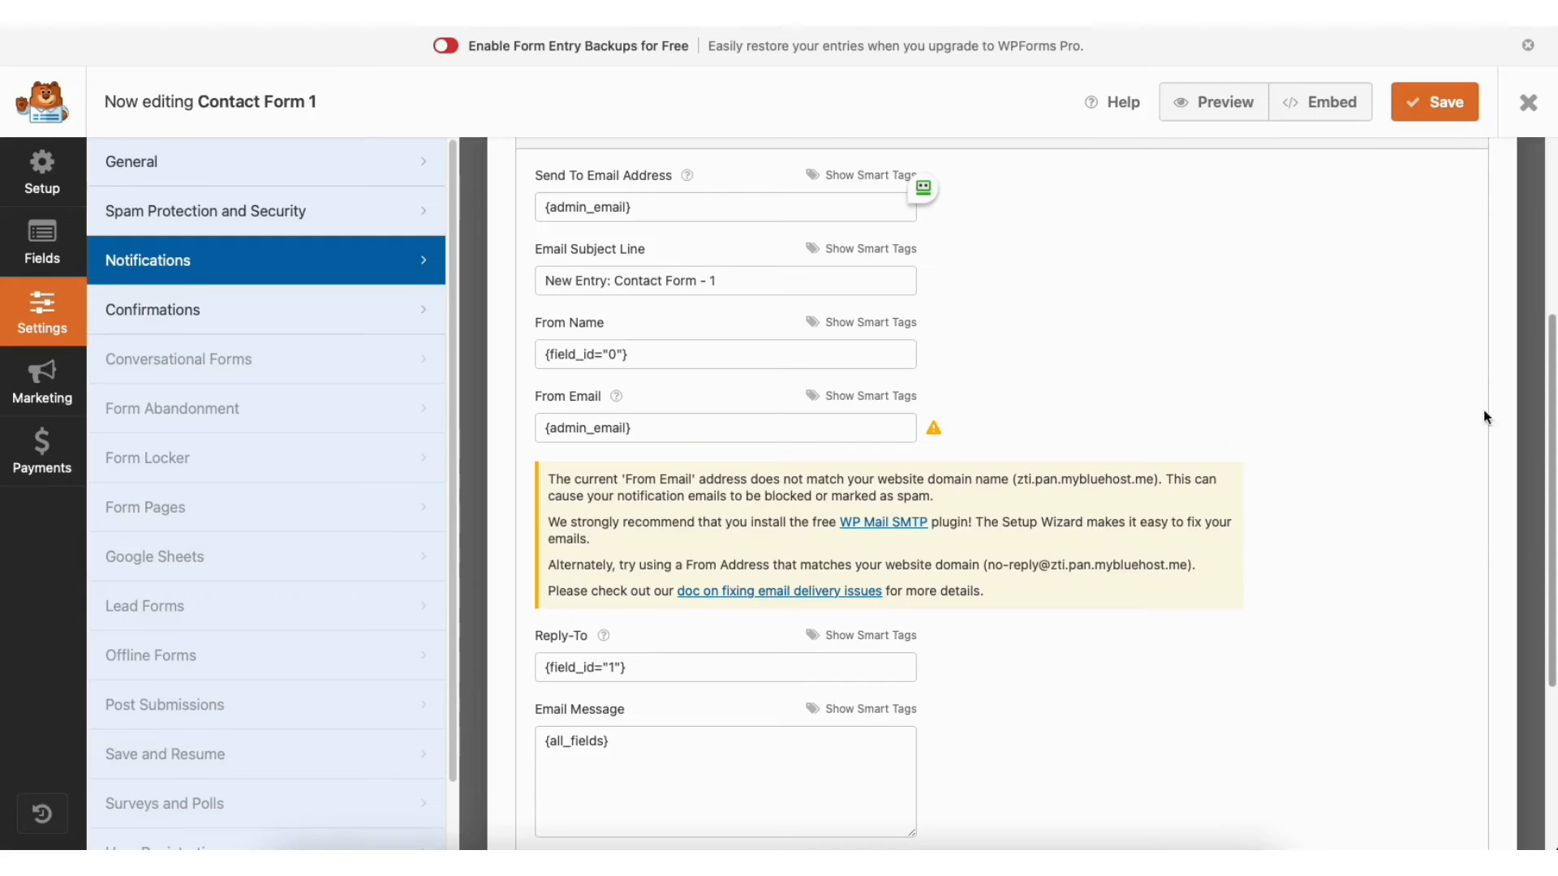
click(302, 314)
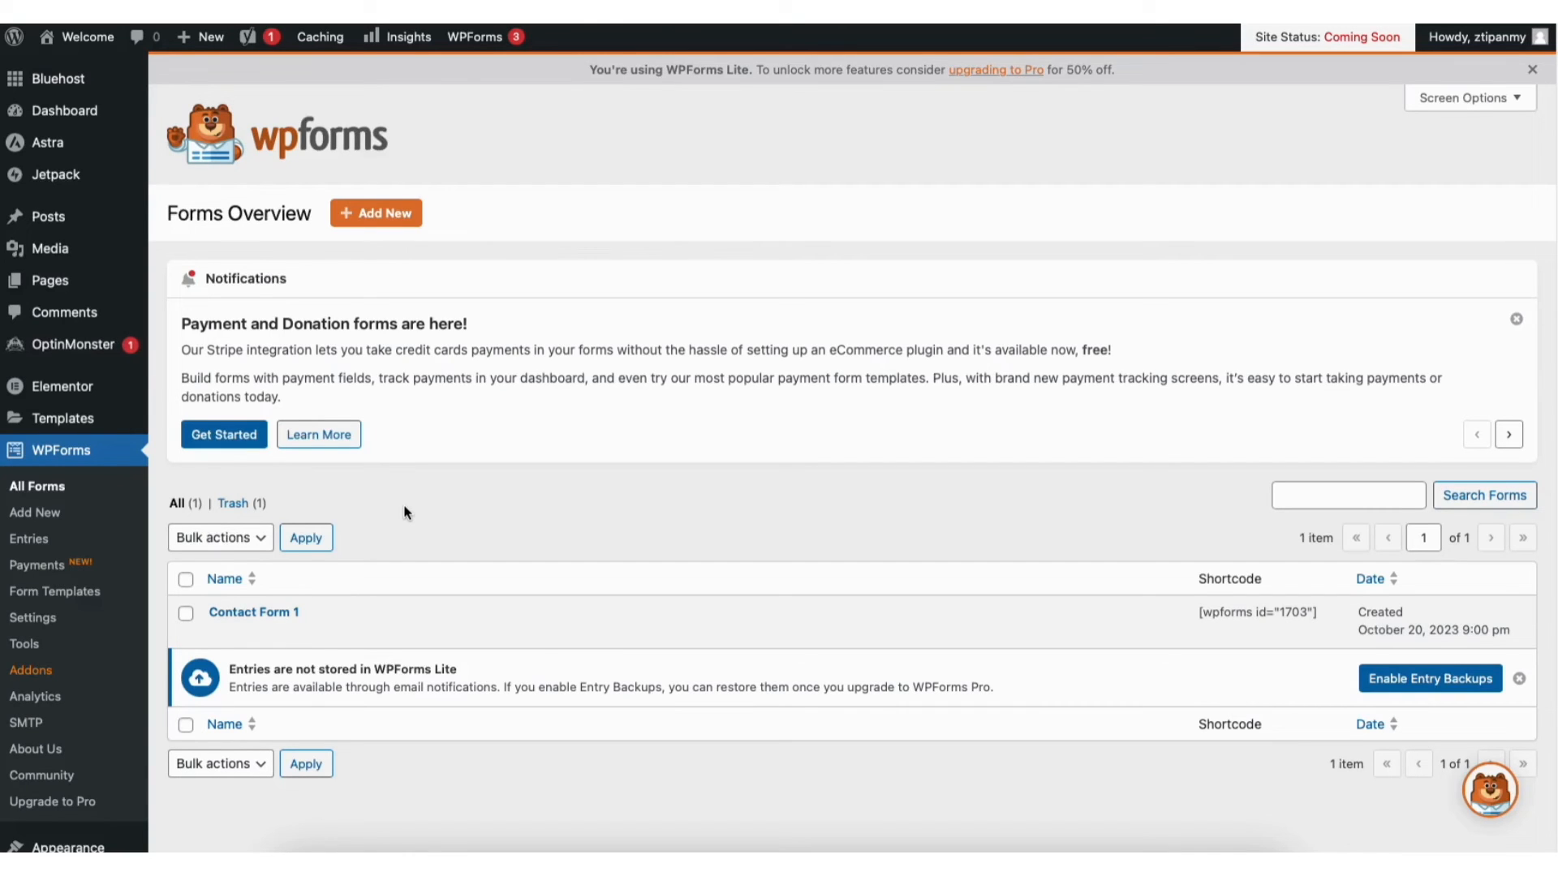
Visit the live site's Contact page and open it in Elementor
mouse_move(80, 44)
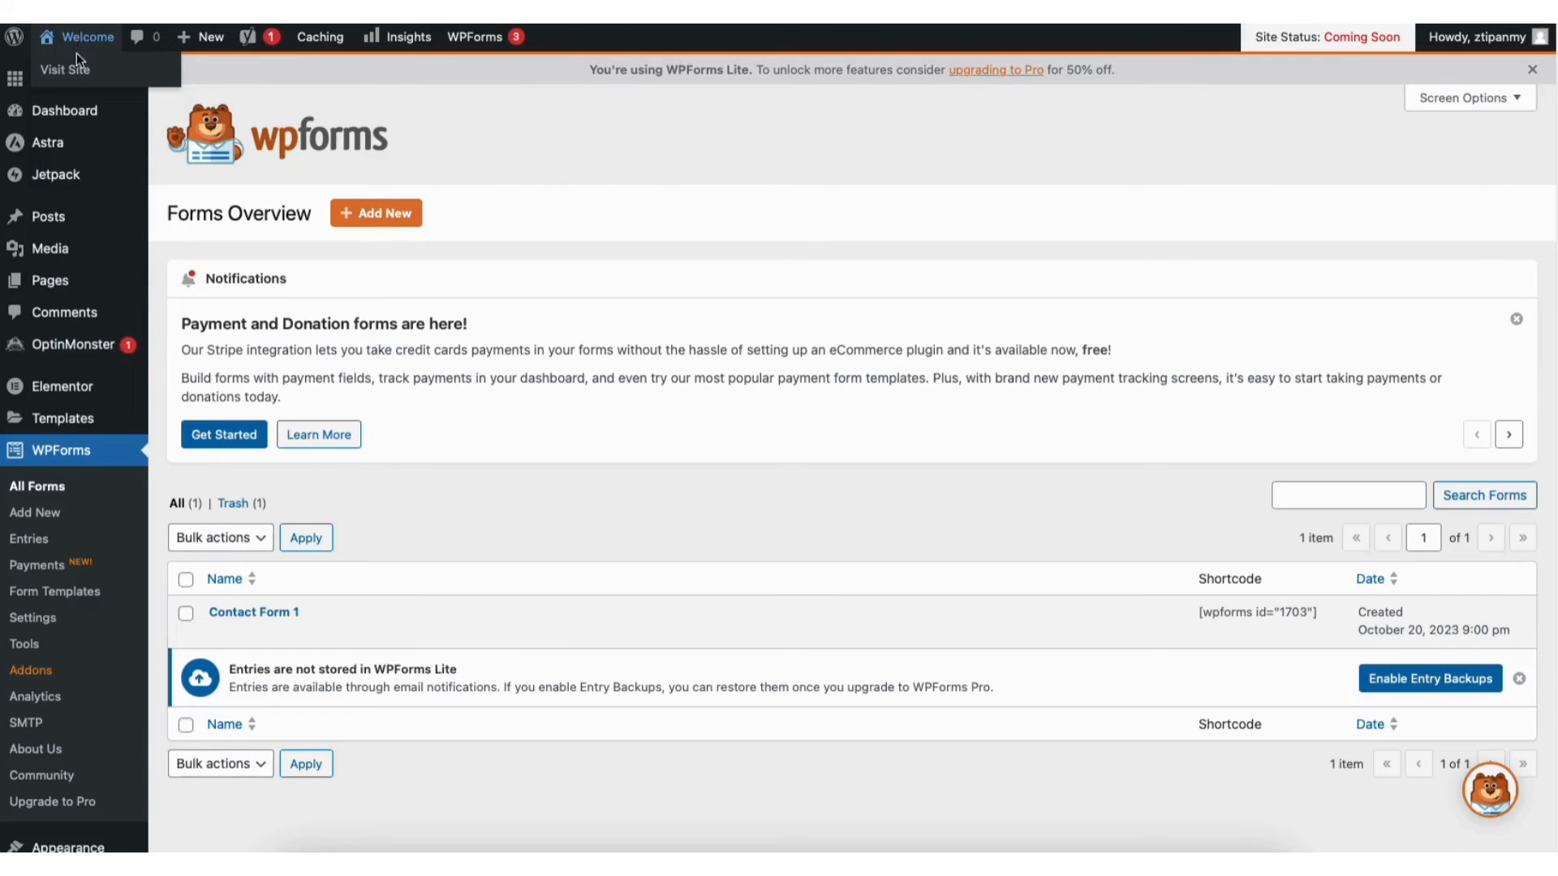
click(72, 69)
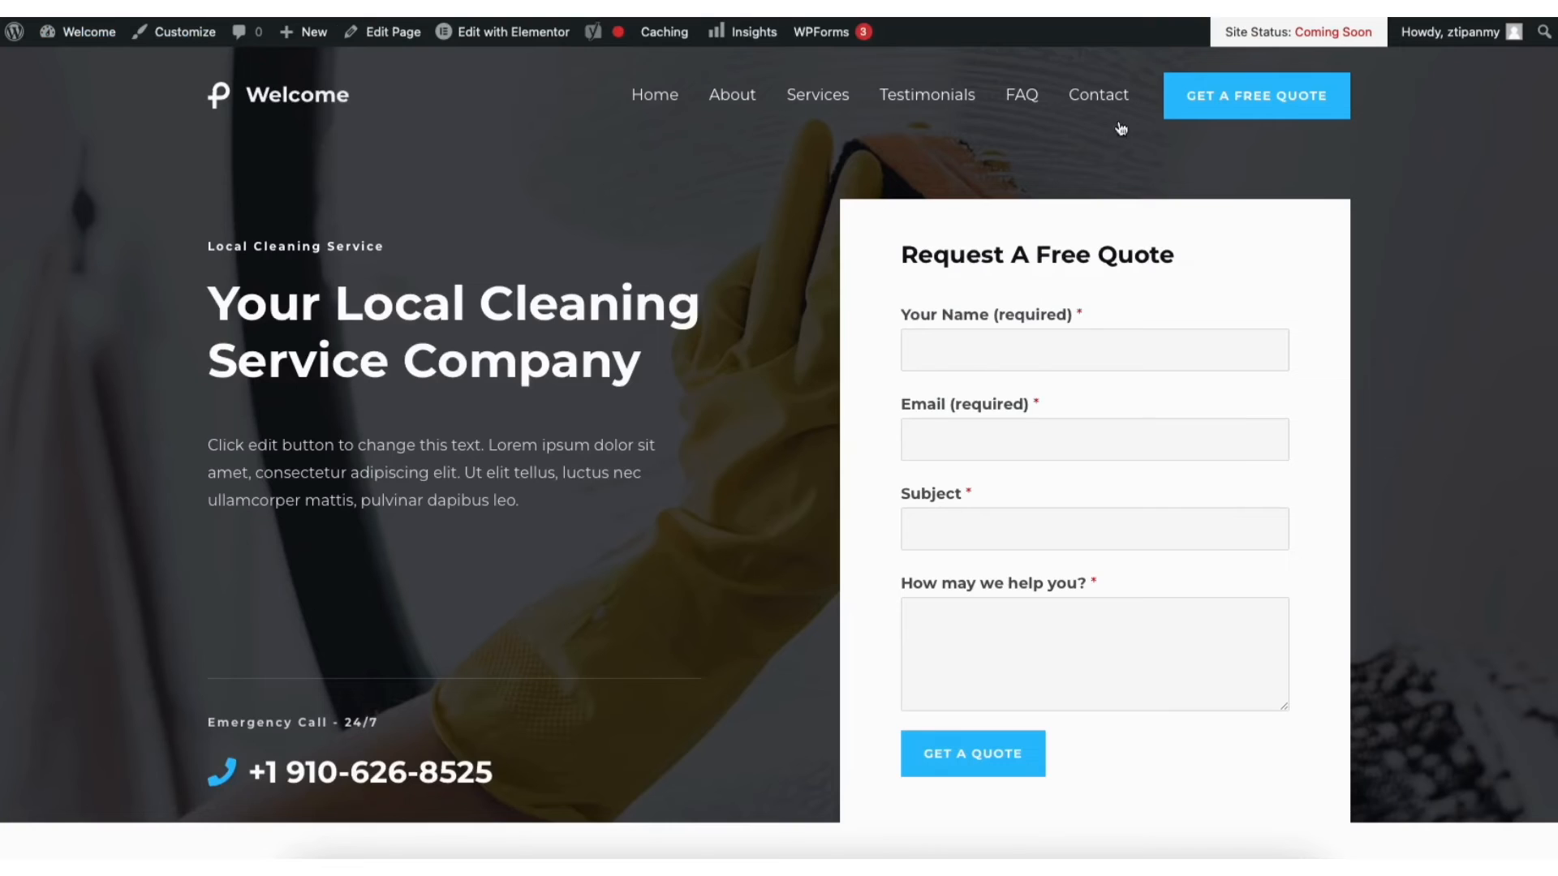
click(1093, 99)
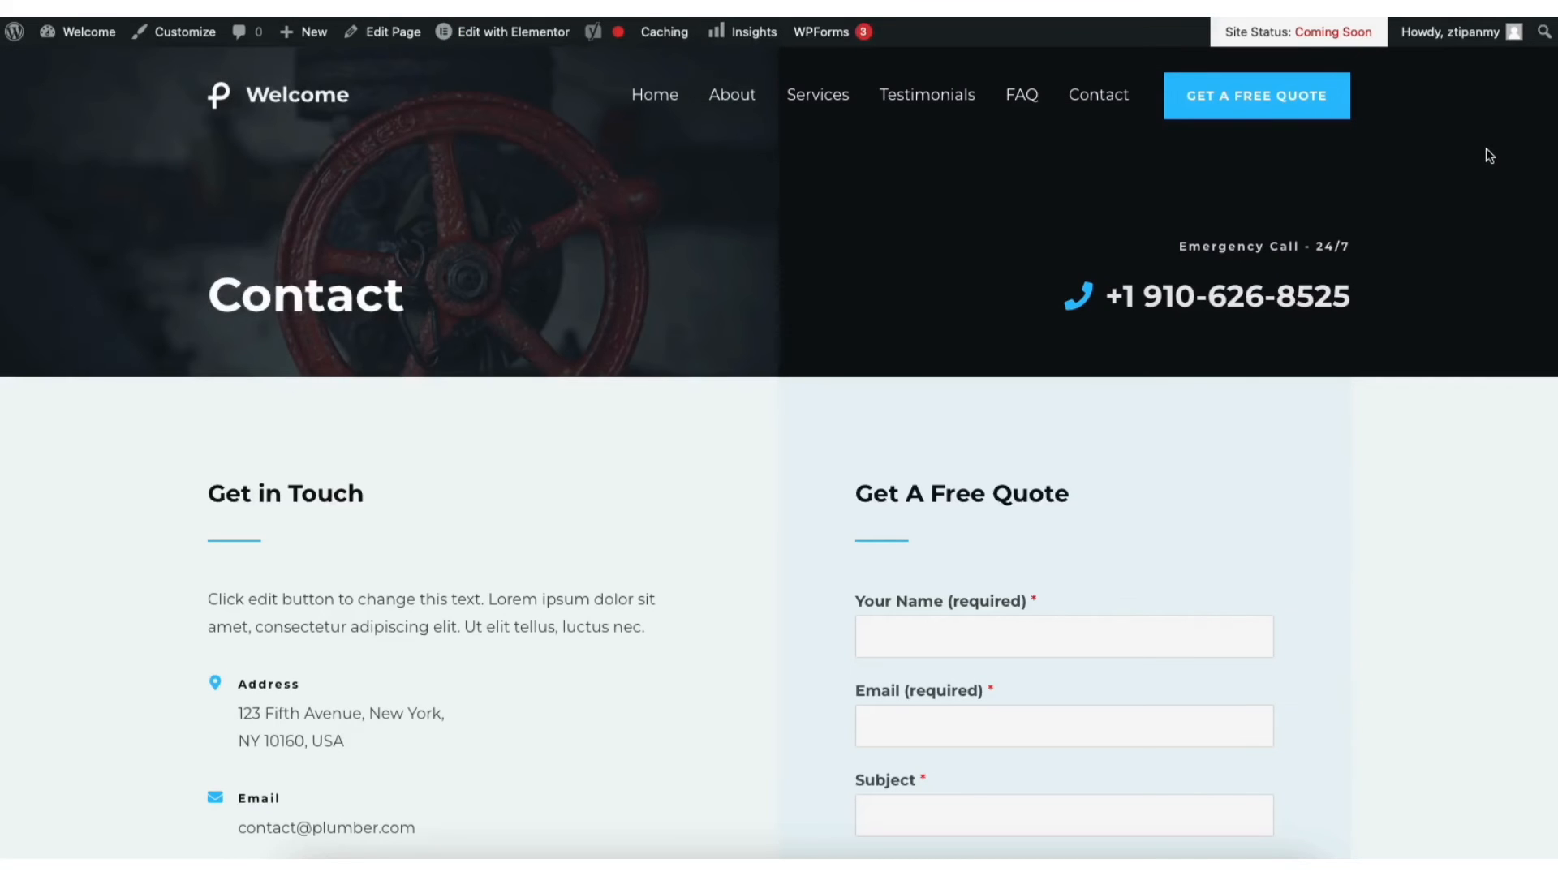
mouse_move(483, 32)
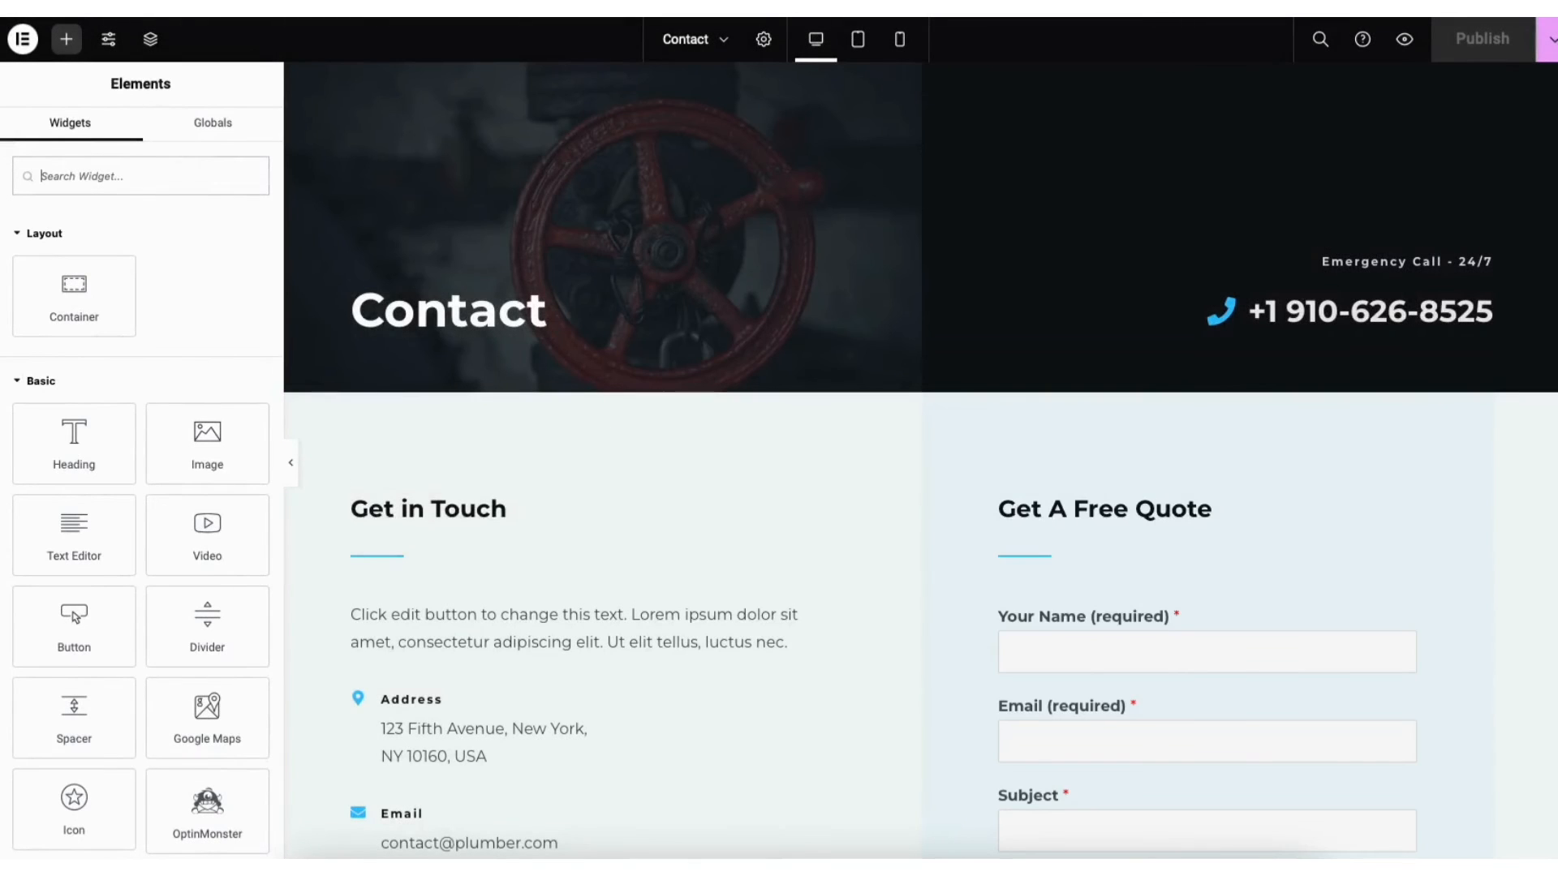
Set the Google Map to New York, zoom 11, height 384 px, and open the API key guide
scroll(921, 458, down, 10)
scroll(1551, 445, down, 4)
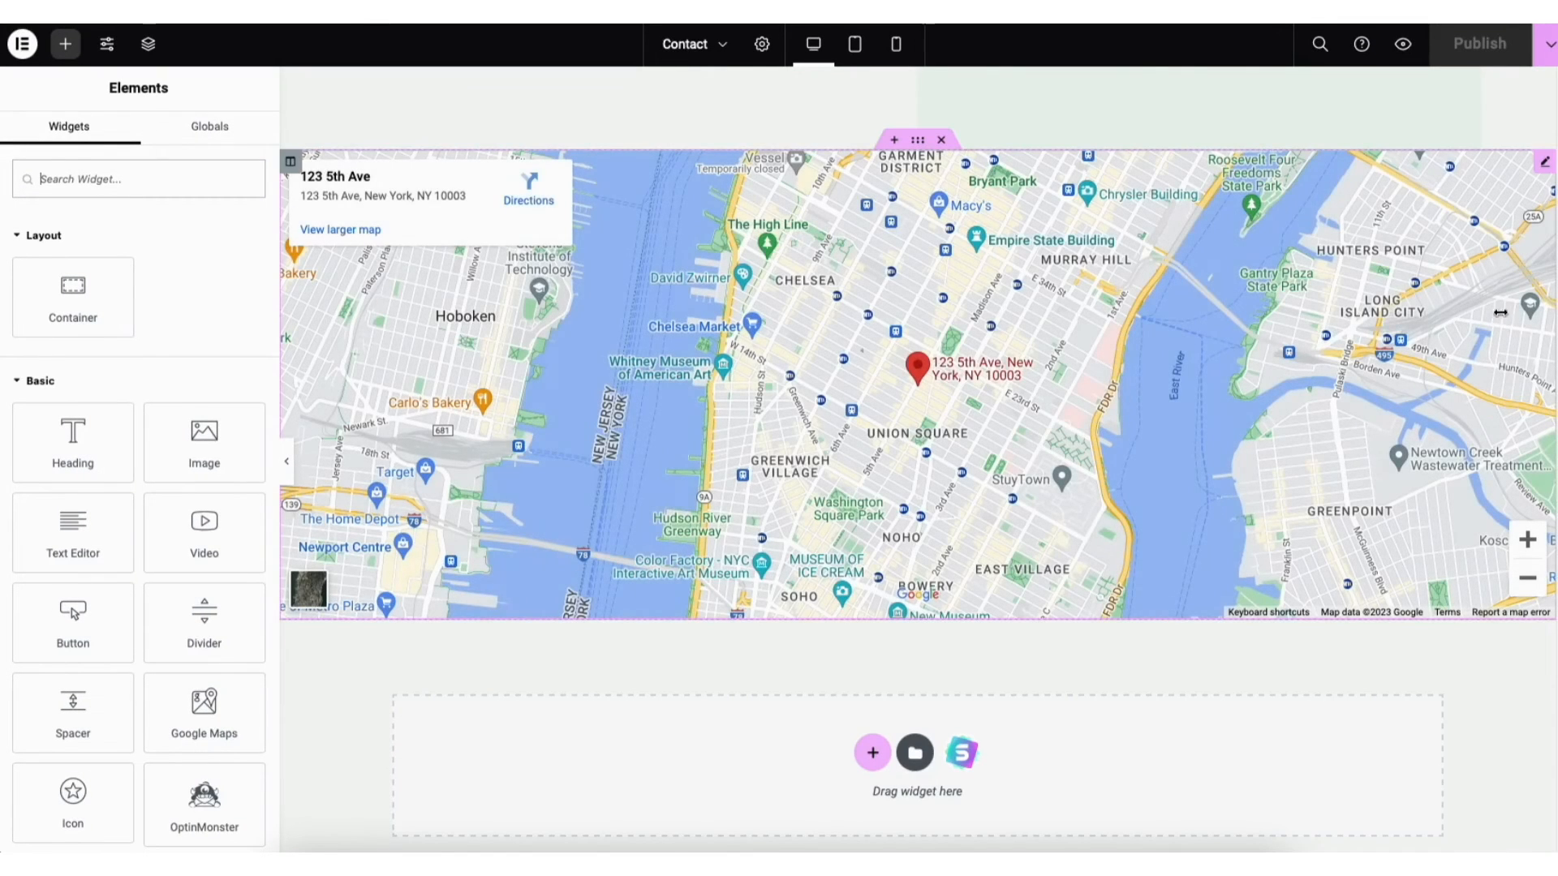
click(1544, 162)
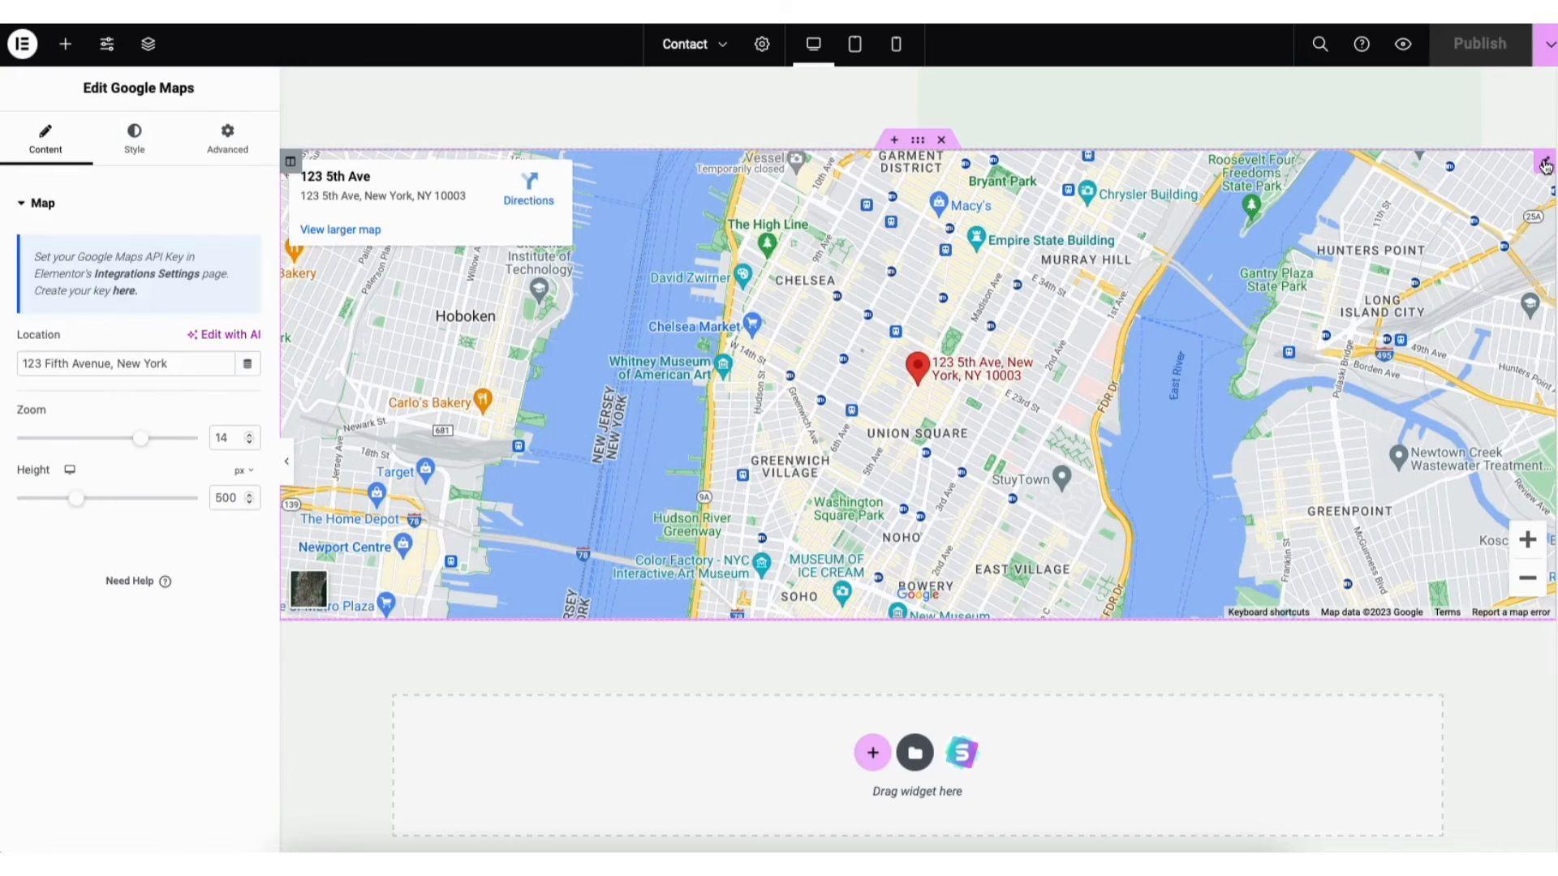
triple_click(162, 361)
text(New York)
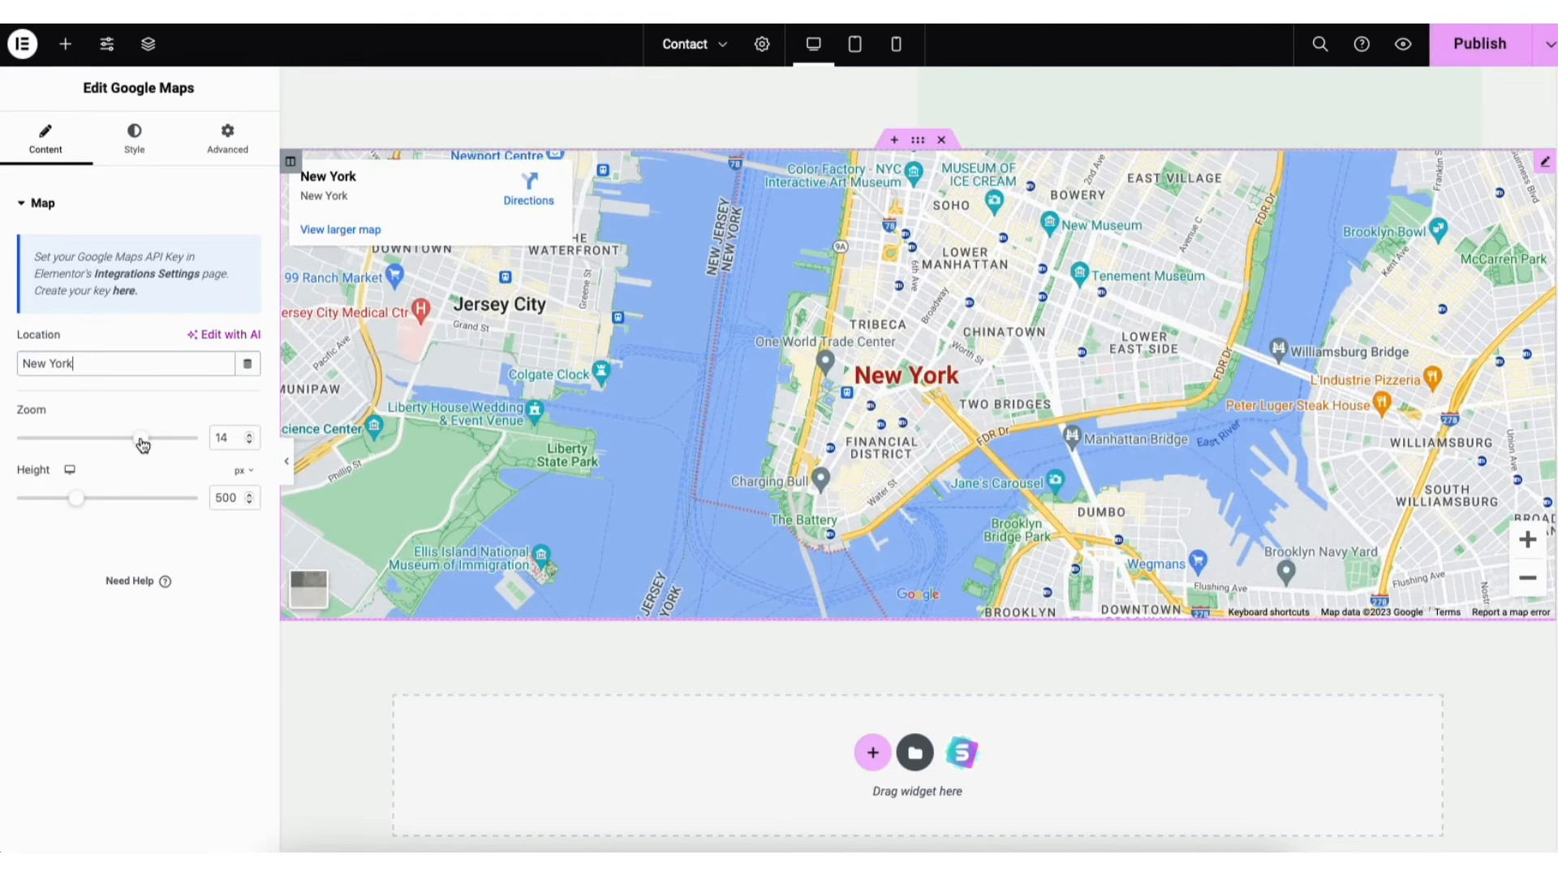
drag(140, 438, 114, 439)
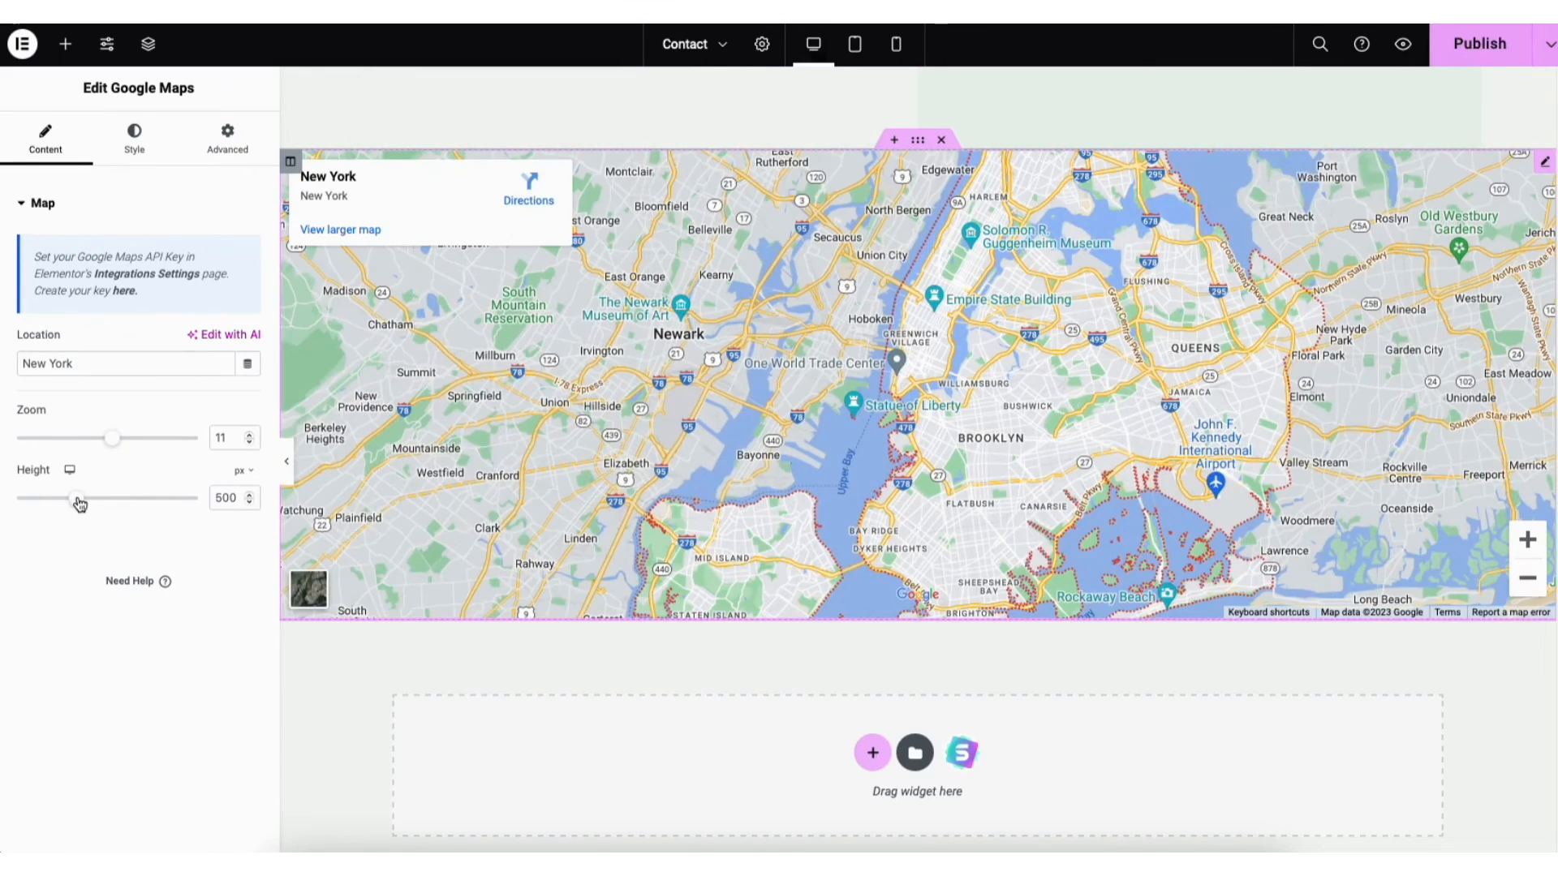
mouse_move(79, 504)
mouse_down()
mouse_move(121, 508)
mouse_move(63, 517)
mouse_up()
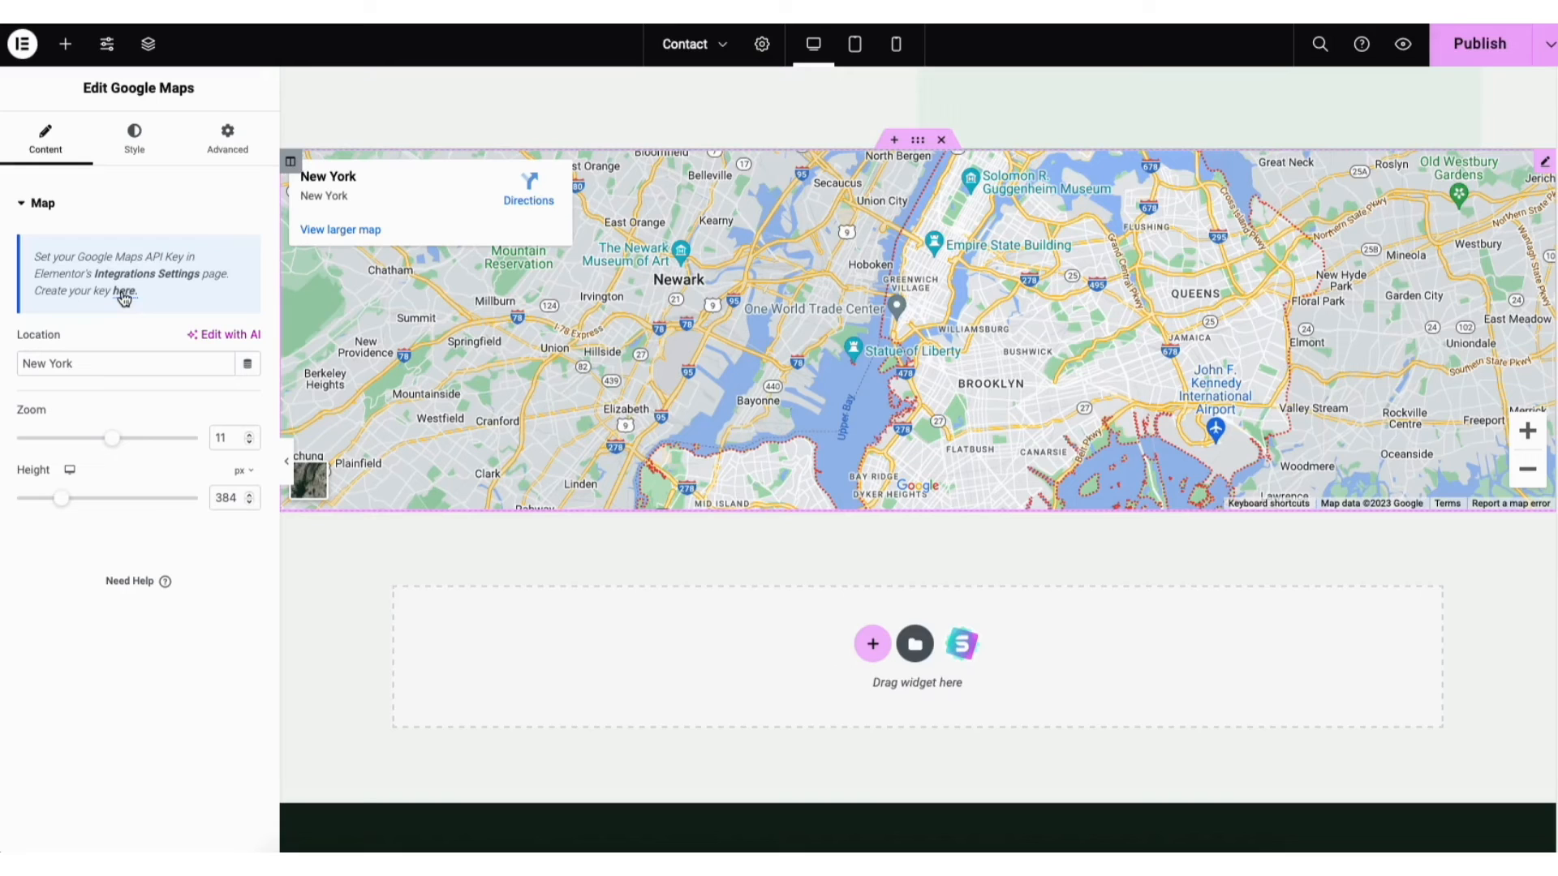
click(124, 294)
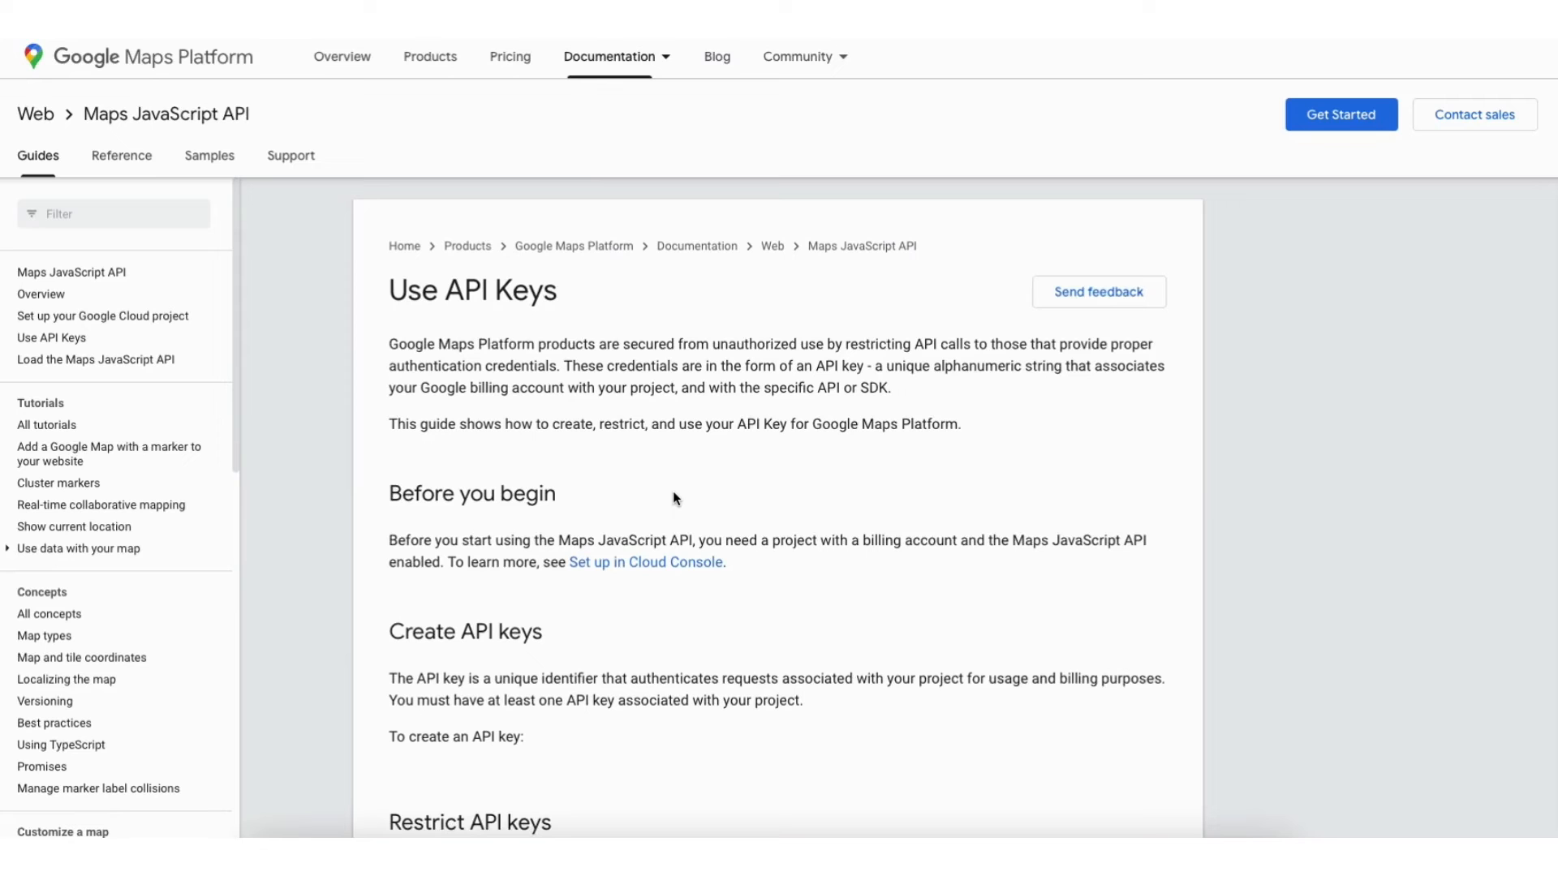
From the Cloud credentials page, start a new project named Demo1 with No organization location
scroll(673, 493, down, 7)
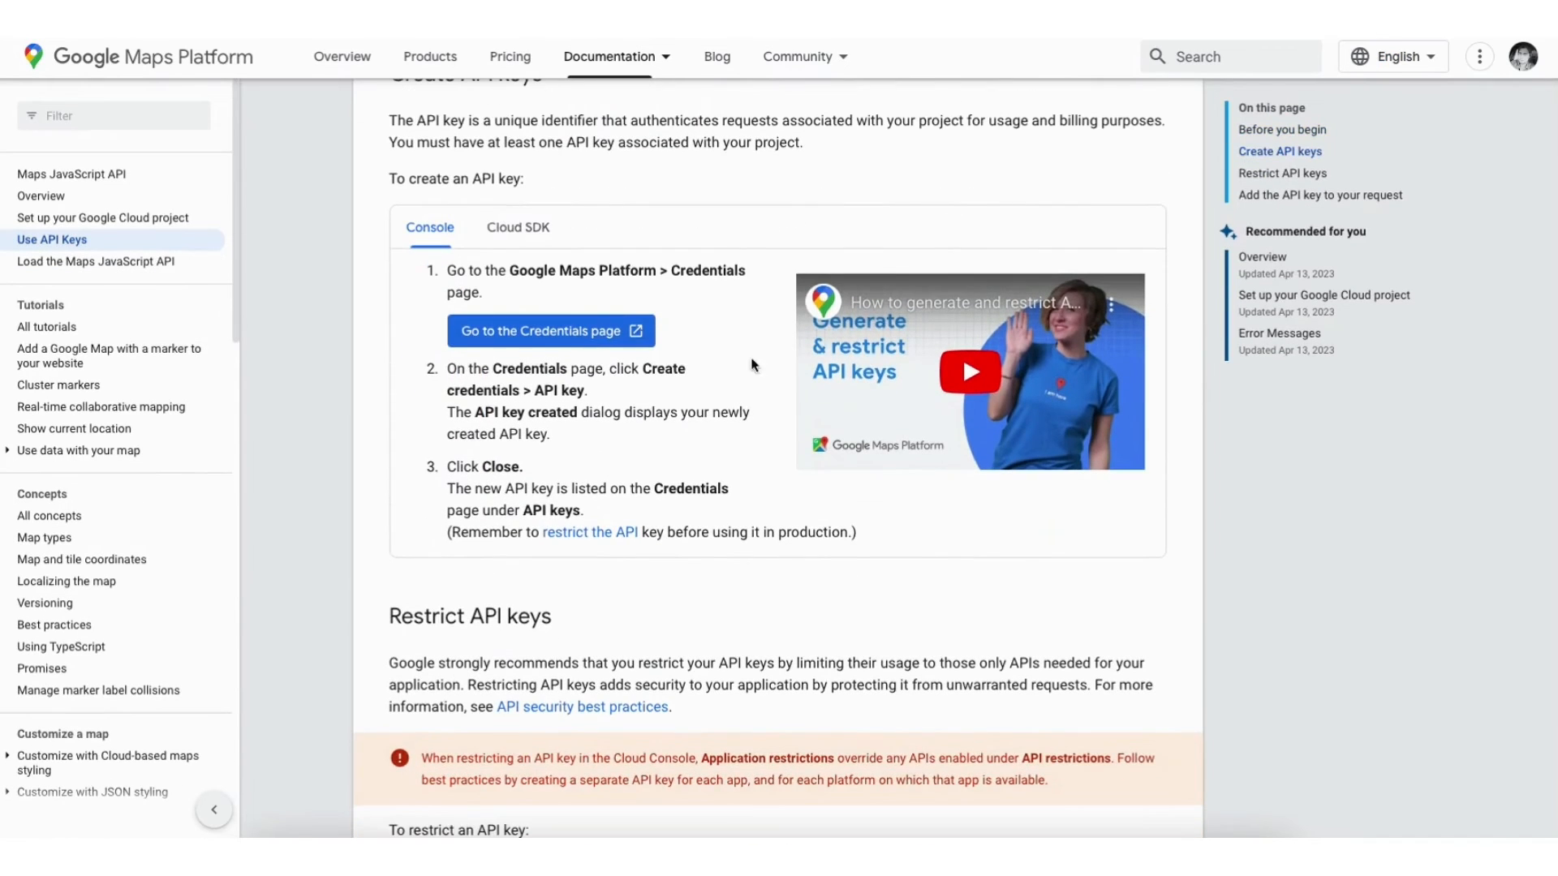
click(520, 328)
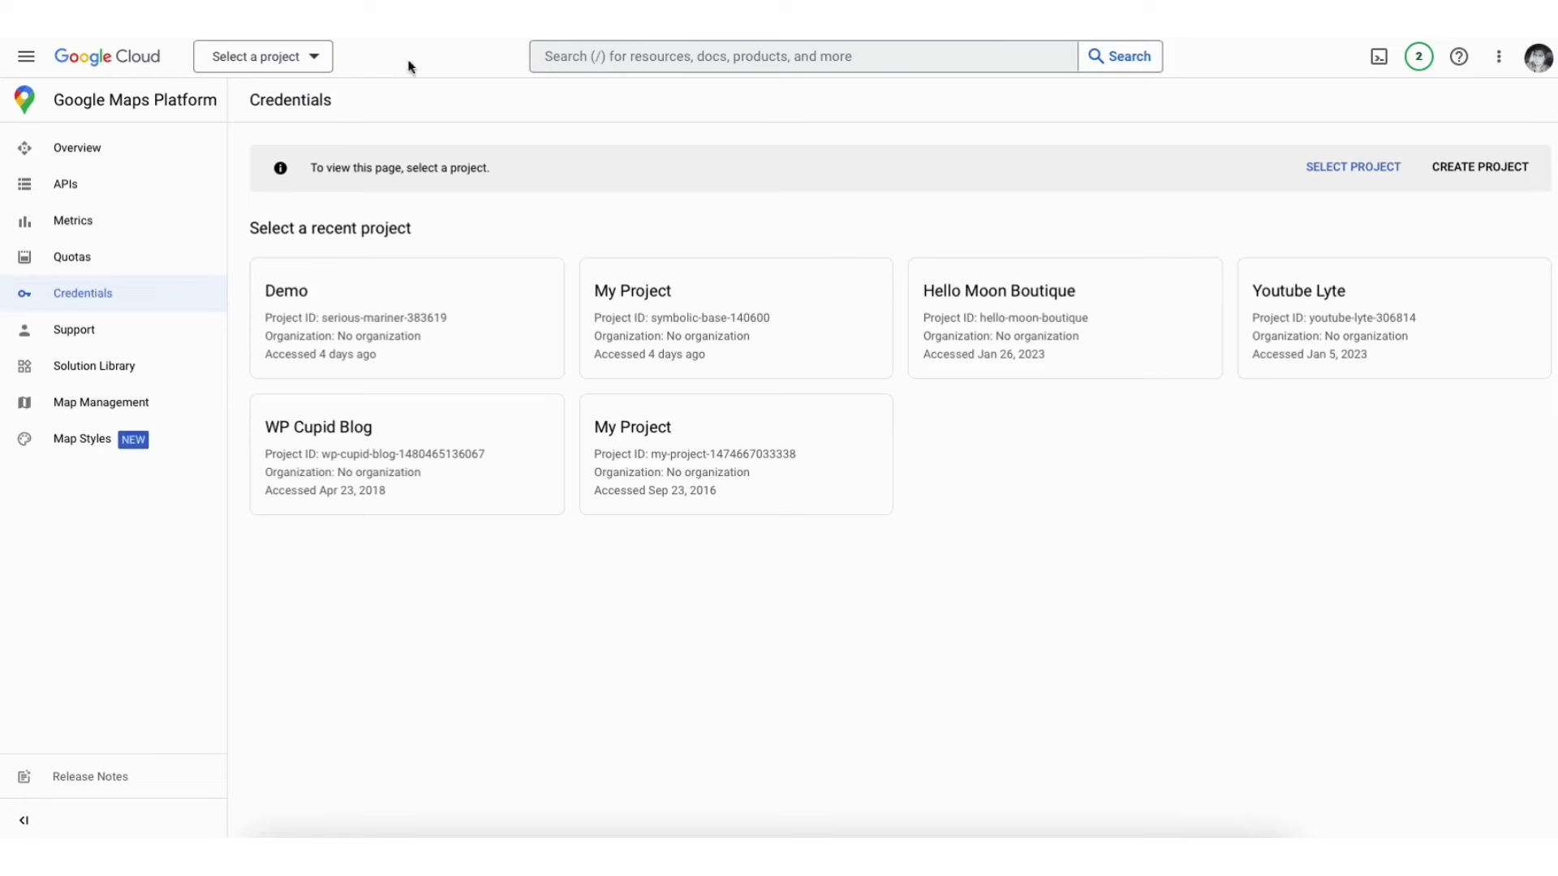
click(1478, 167)
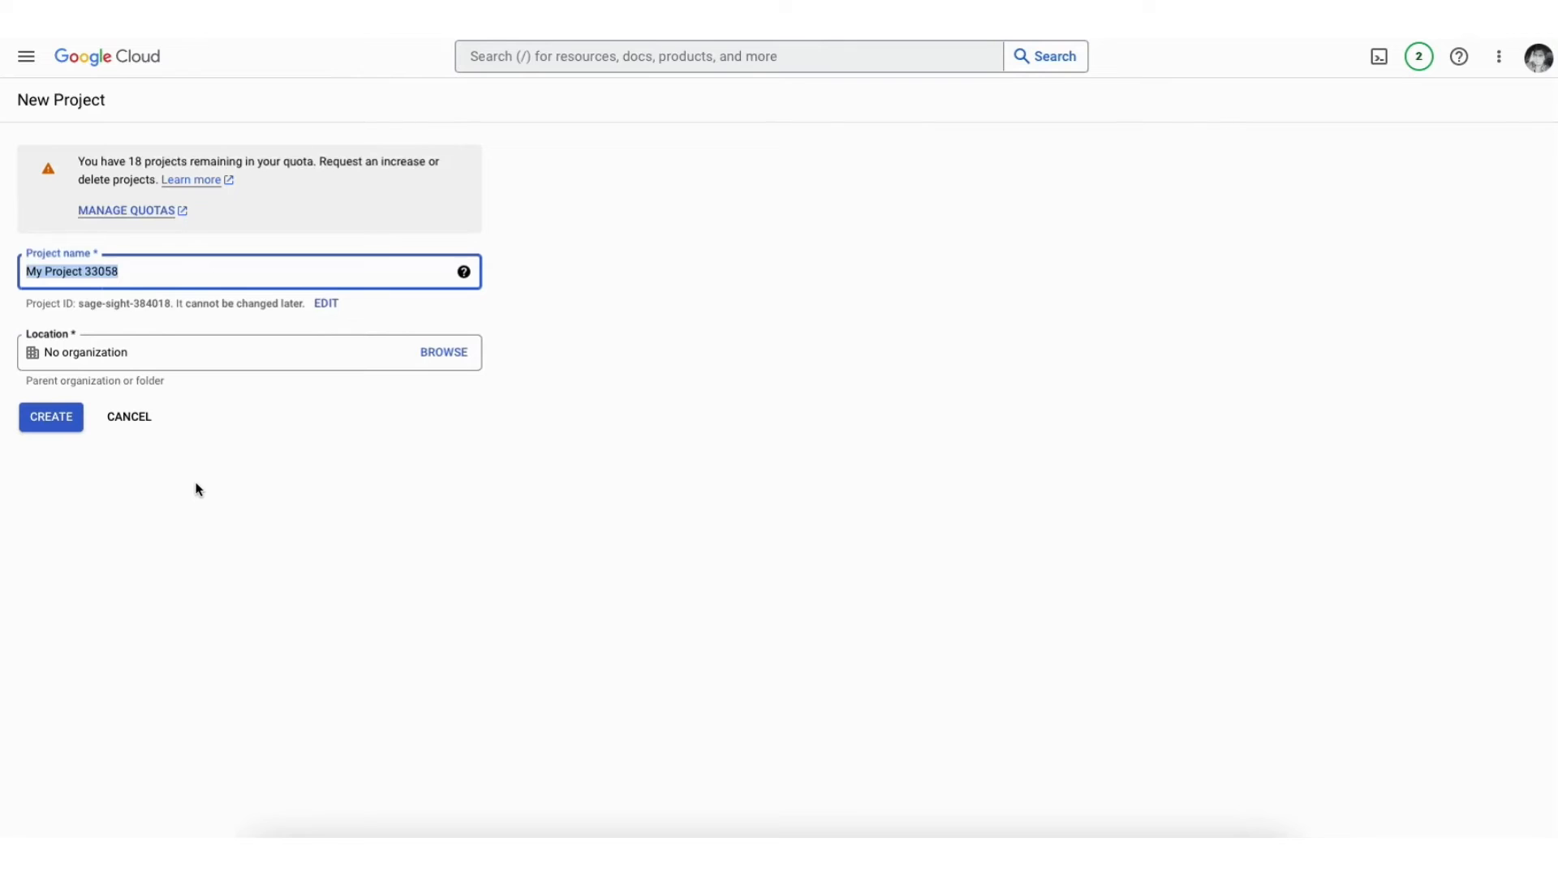
text(Demo1)
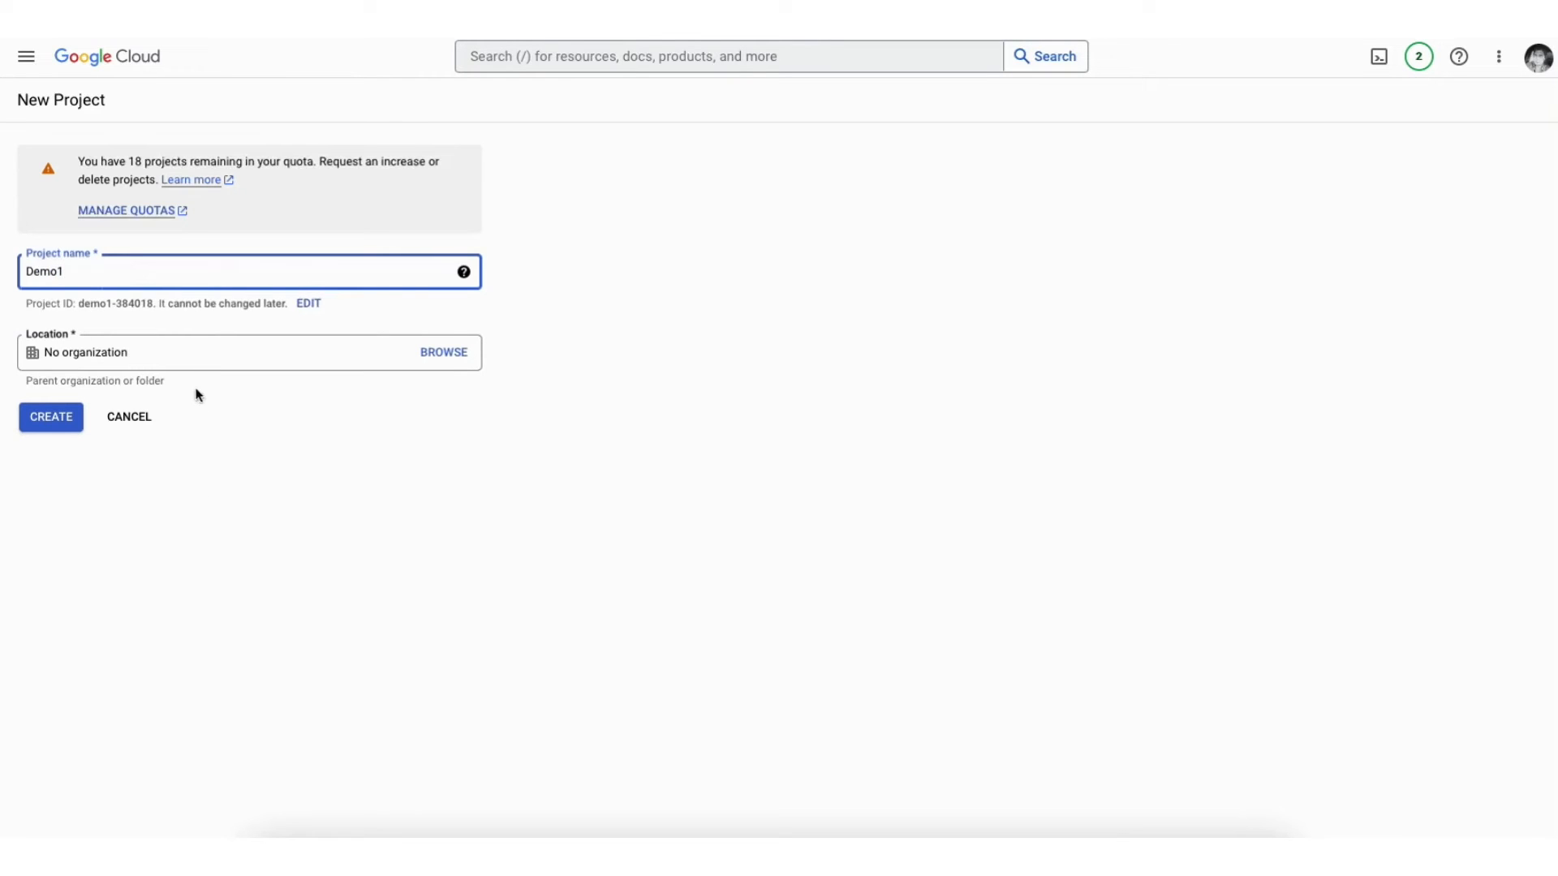
click(191, 354)
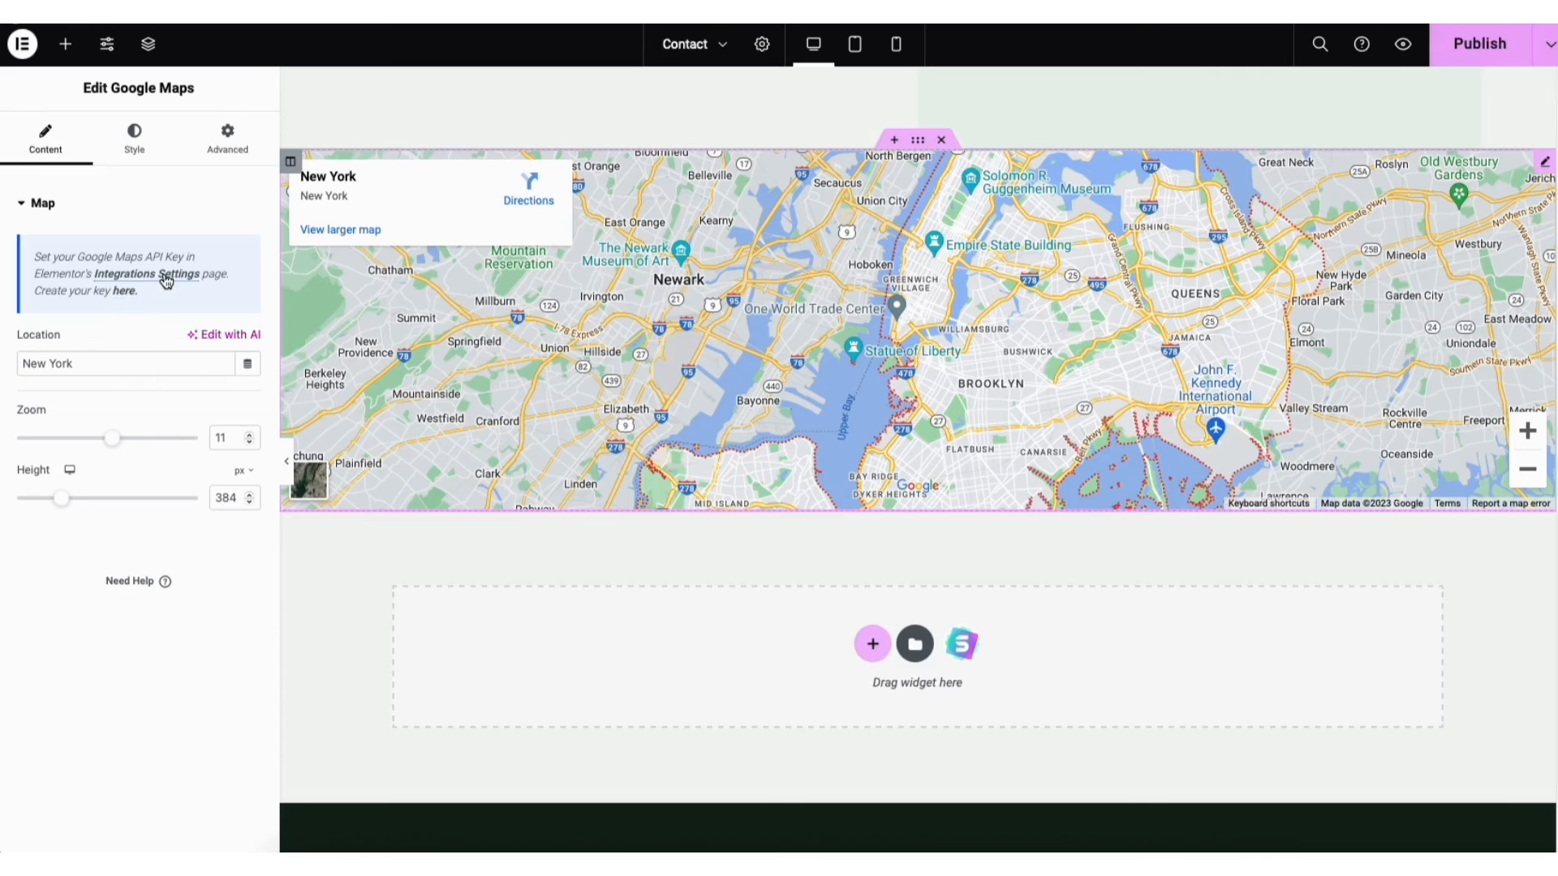
Follow the map's Integrations Settings link back to the Home page editor and dismiss the Publish options
click(166, 276)
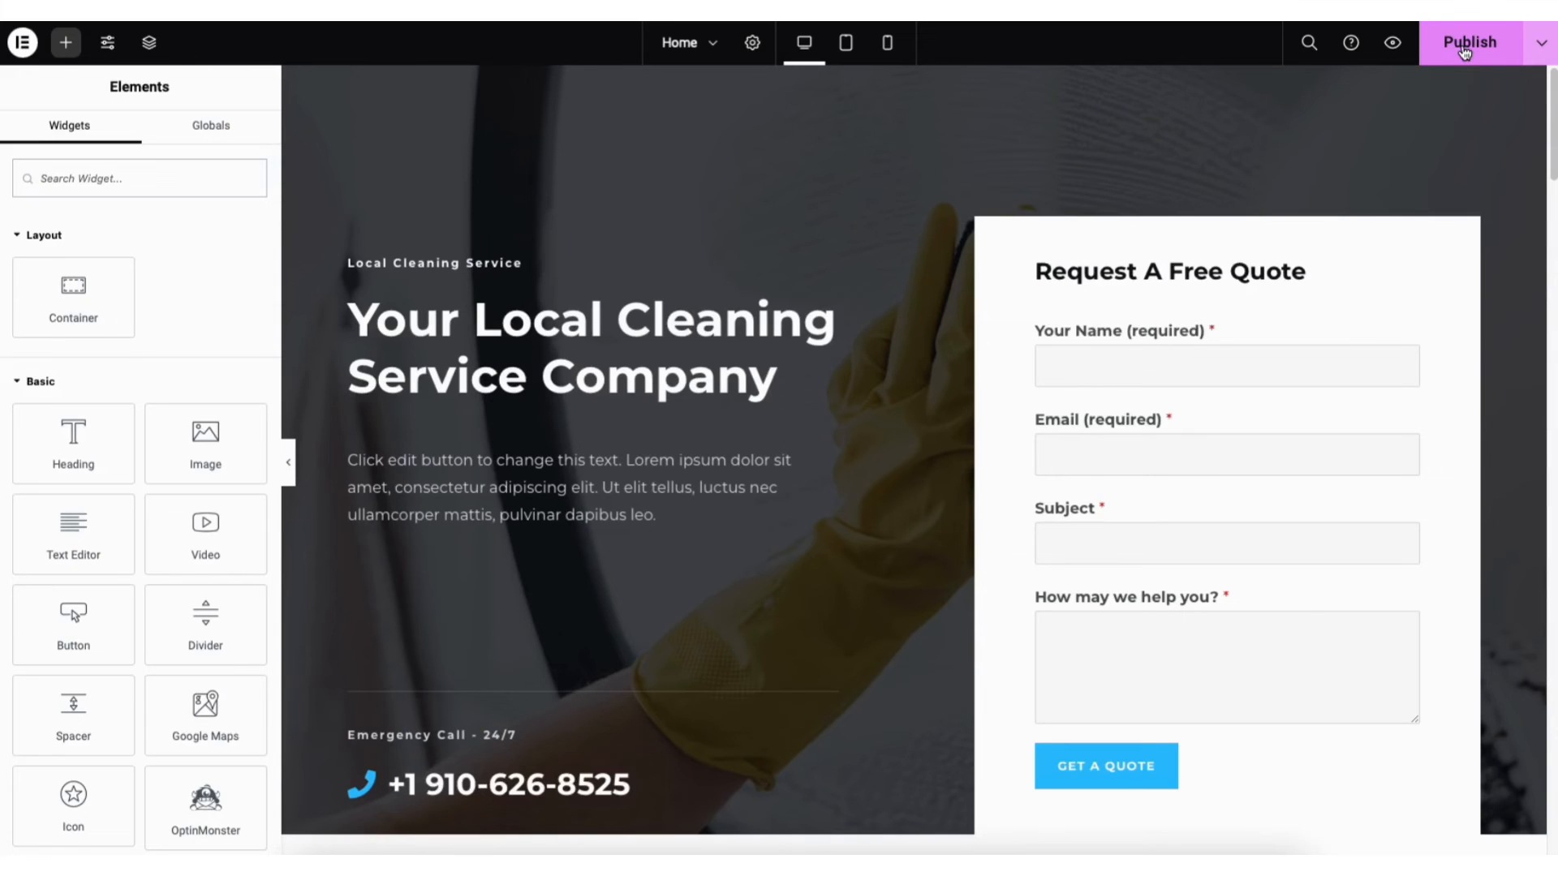
click(1541, 45)
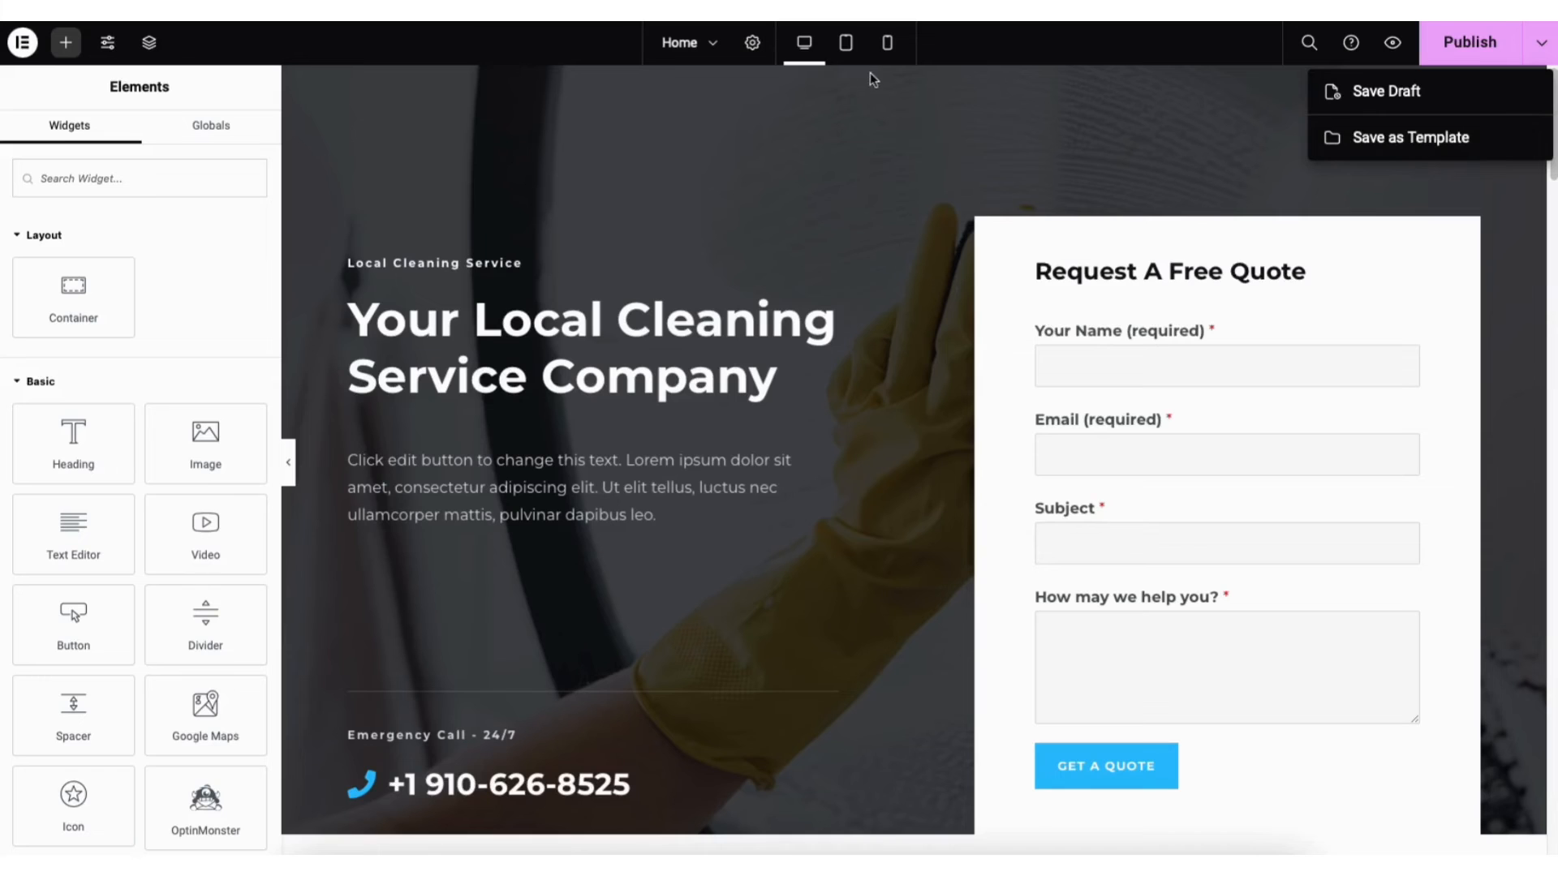
click(847, 97)
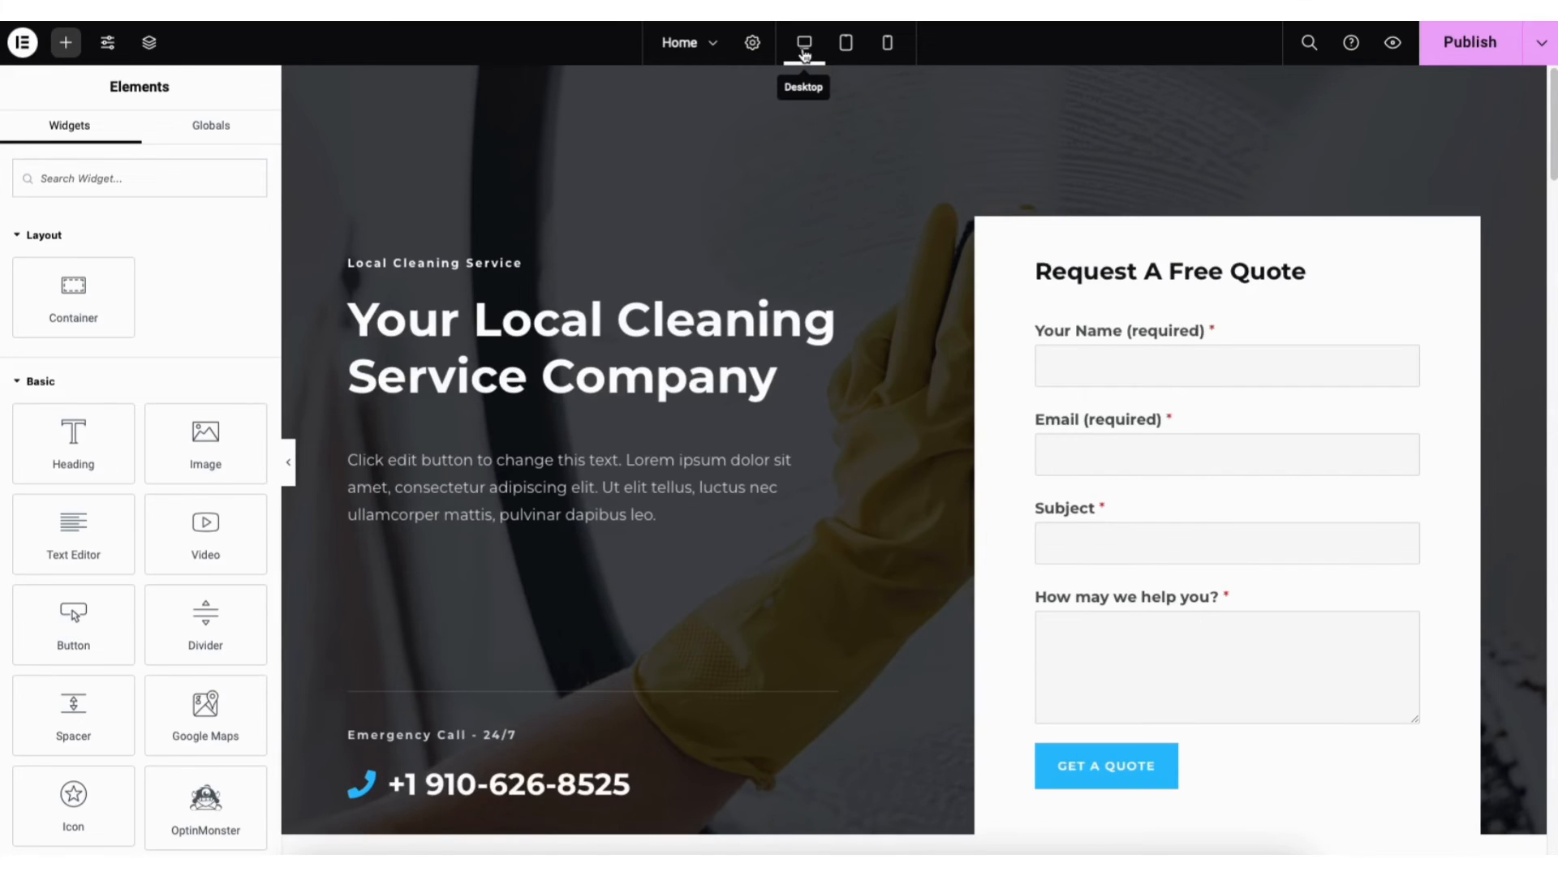
click(845, 42)
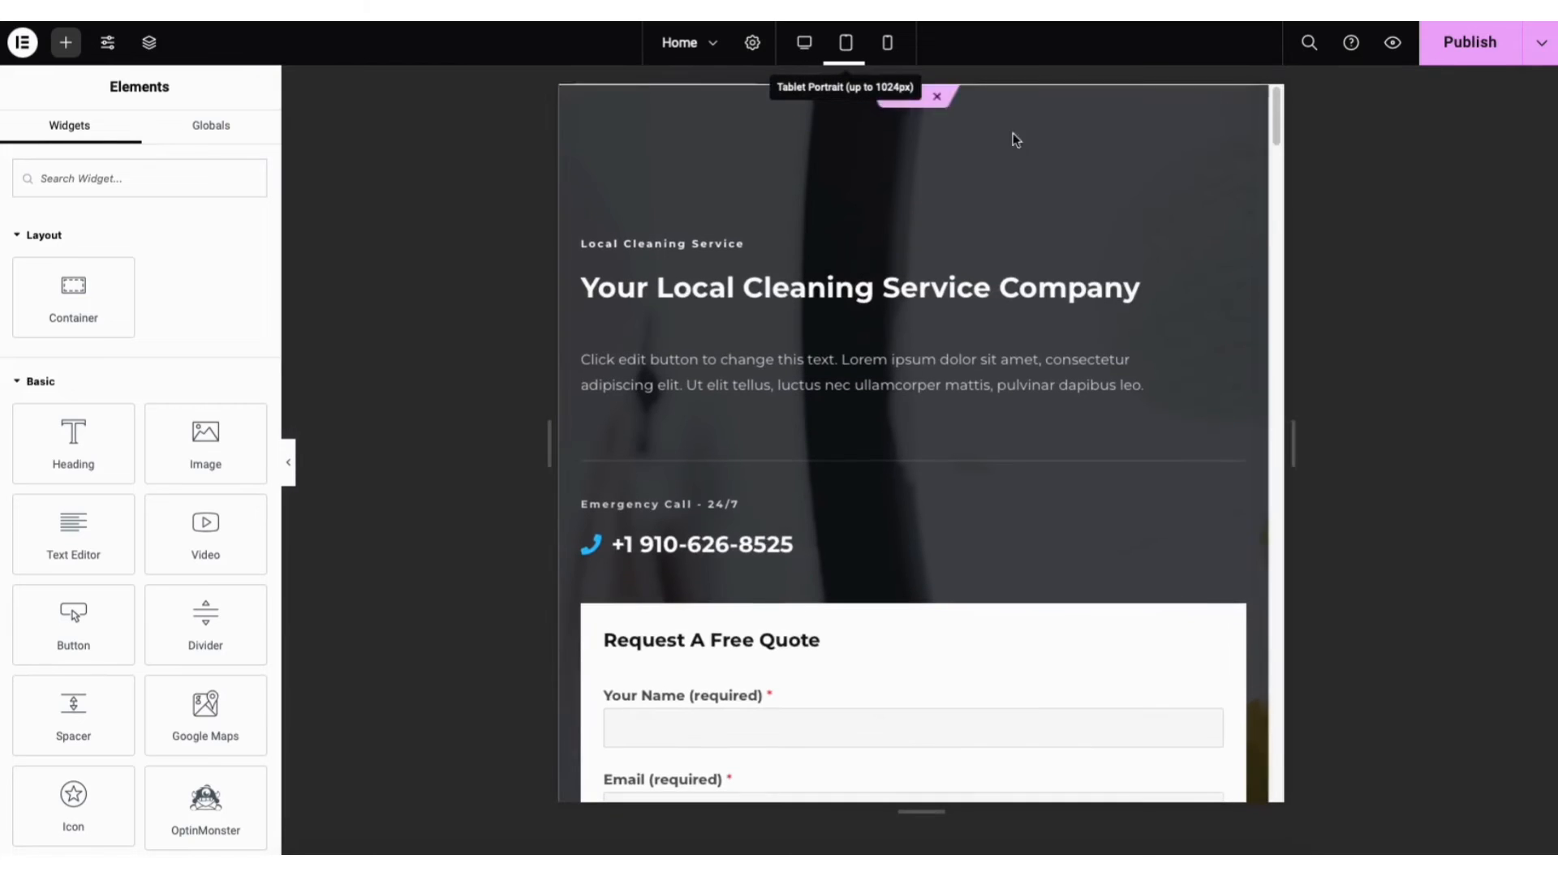
drag(1277, 118, 1162, 56)
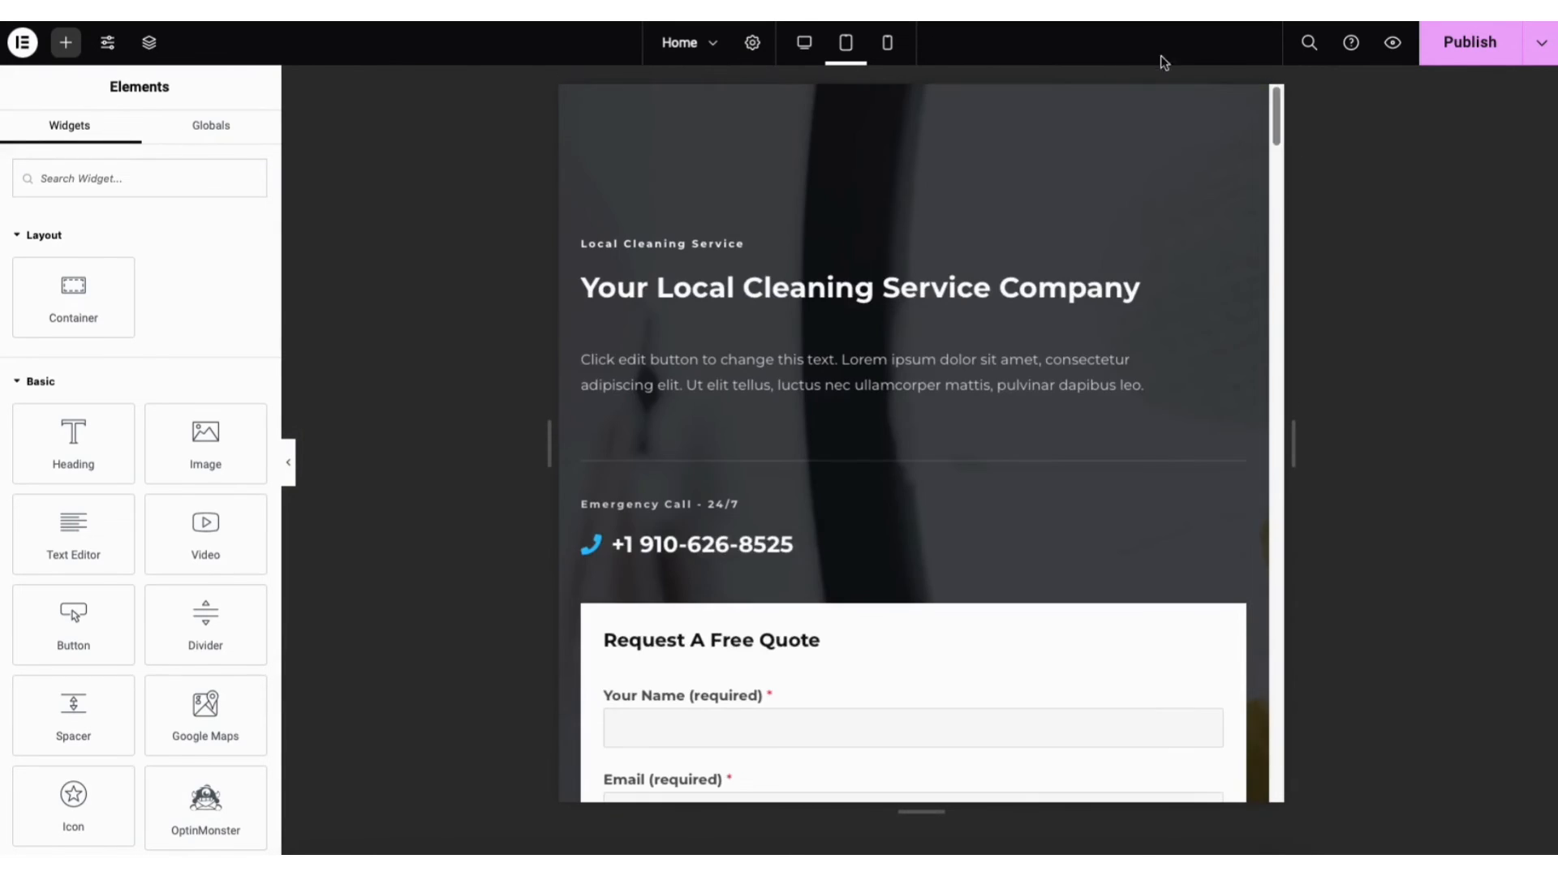
click(887, 43)
mouse_move(1088, 100)
mouse_down()
mouse_move(1099, 181)
mouse_move(1106, 81)
mouse_up()
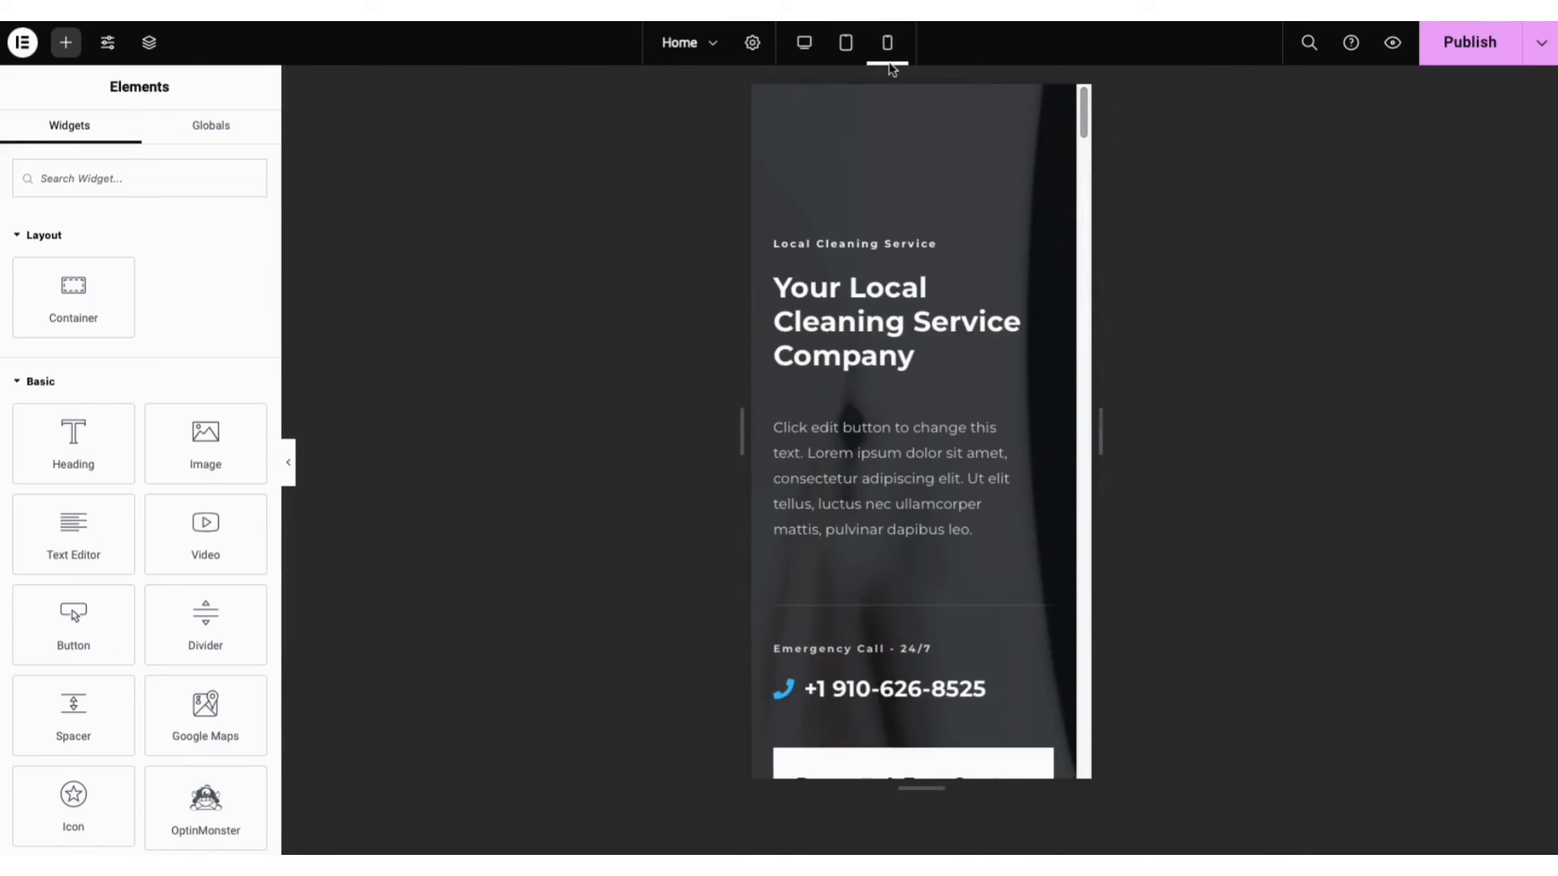
click(806, 45)
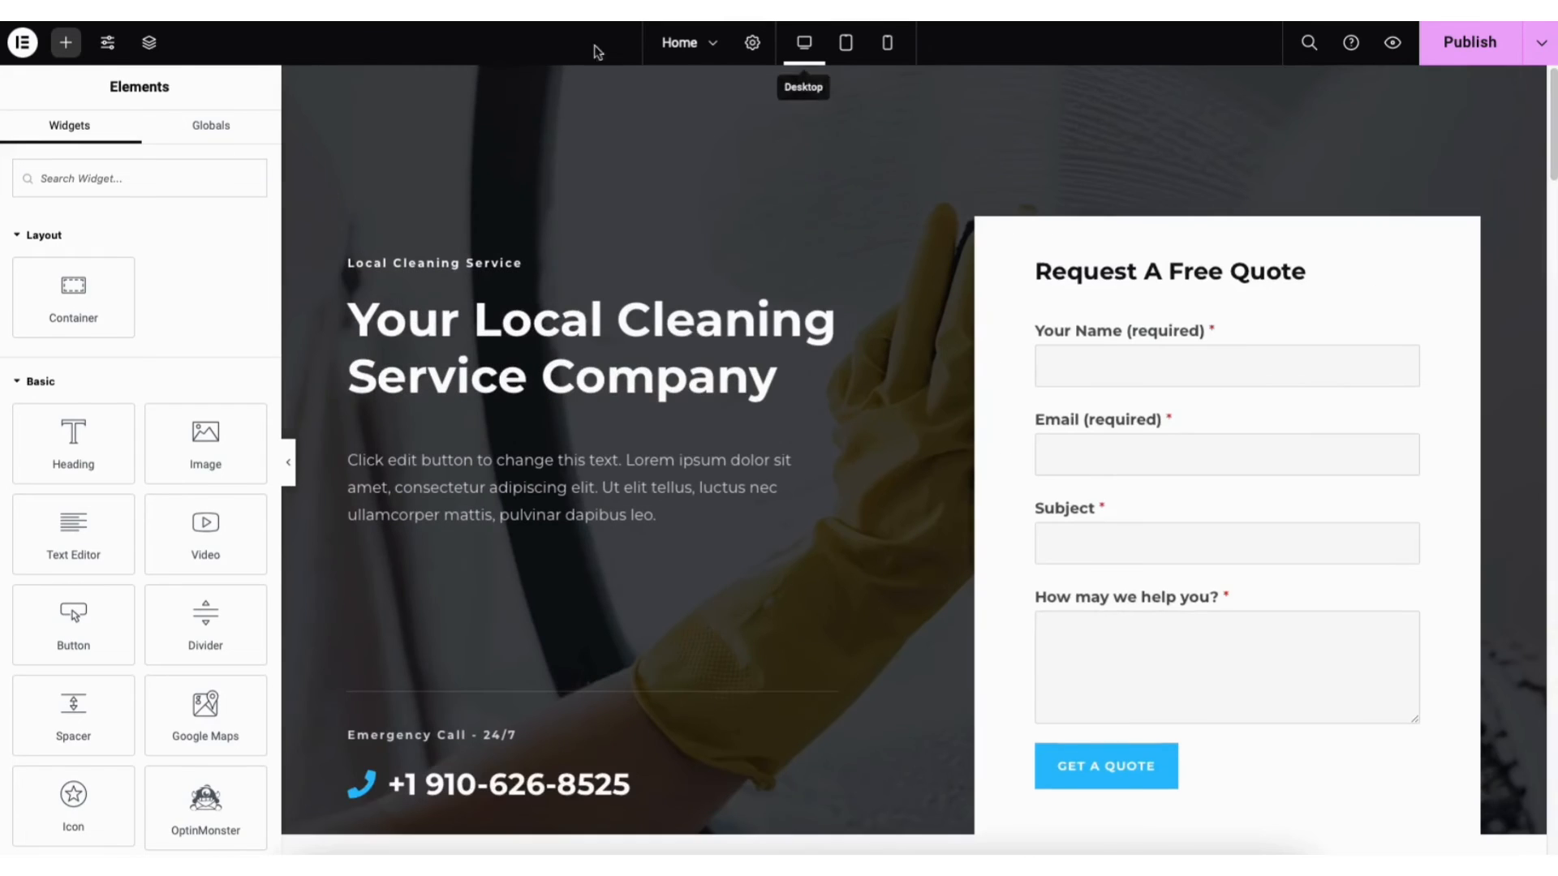
click(109, 44)
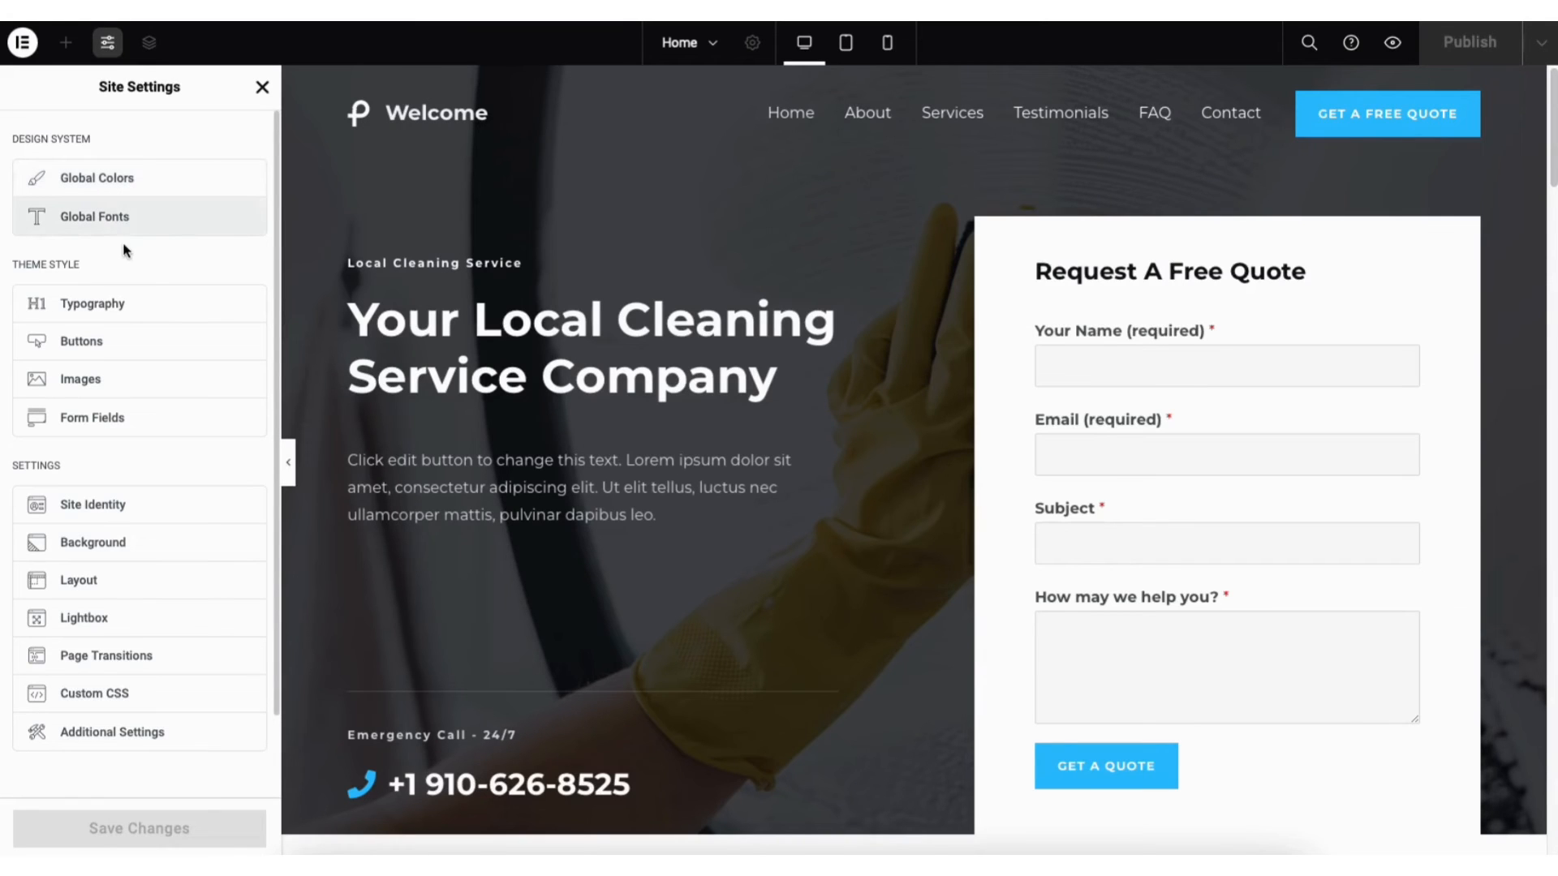
click(262, 87)
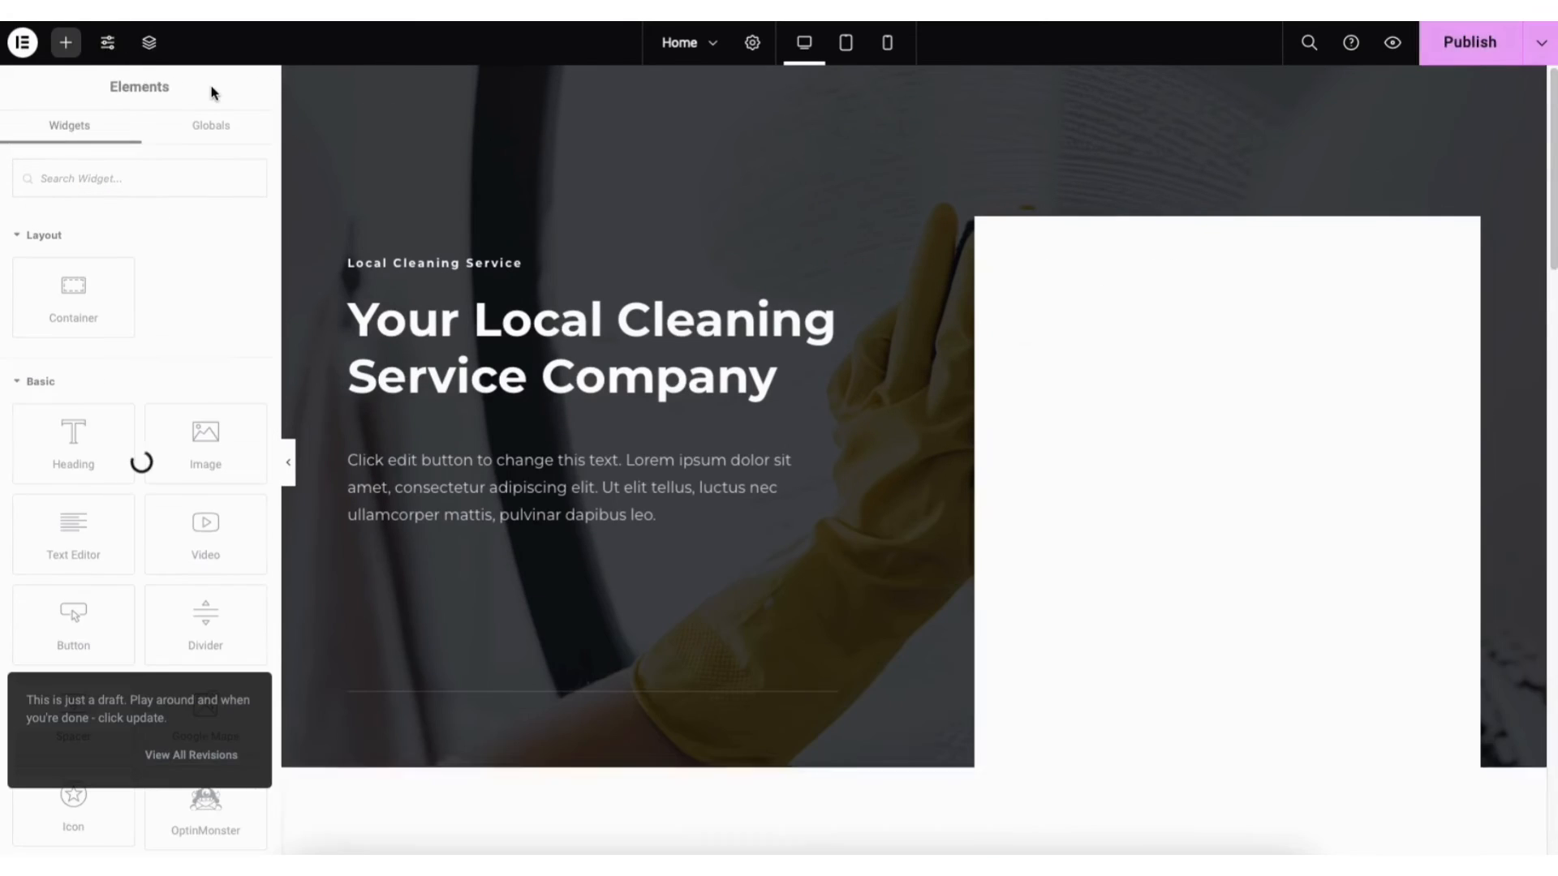
Review the Home page's saved revisions in Elementor's History panel, then exit to WordPress
click(23, 45)
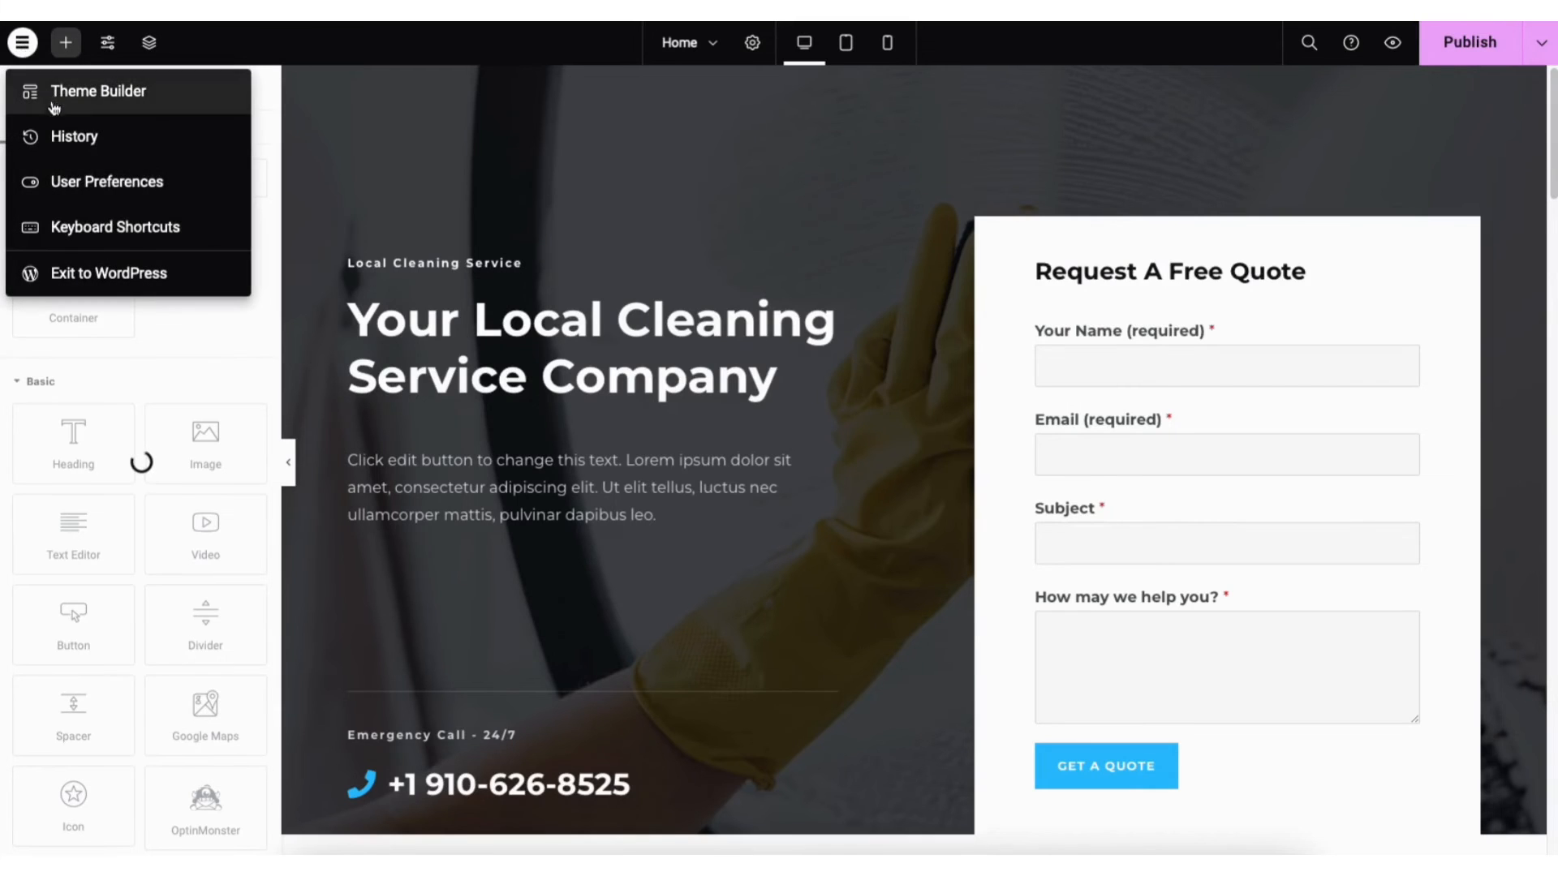
click(92, 143)
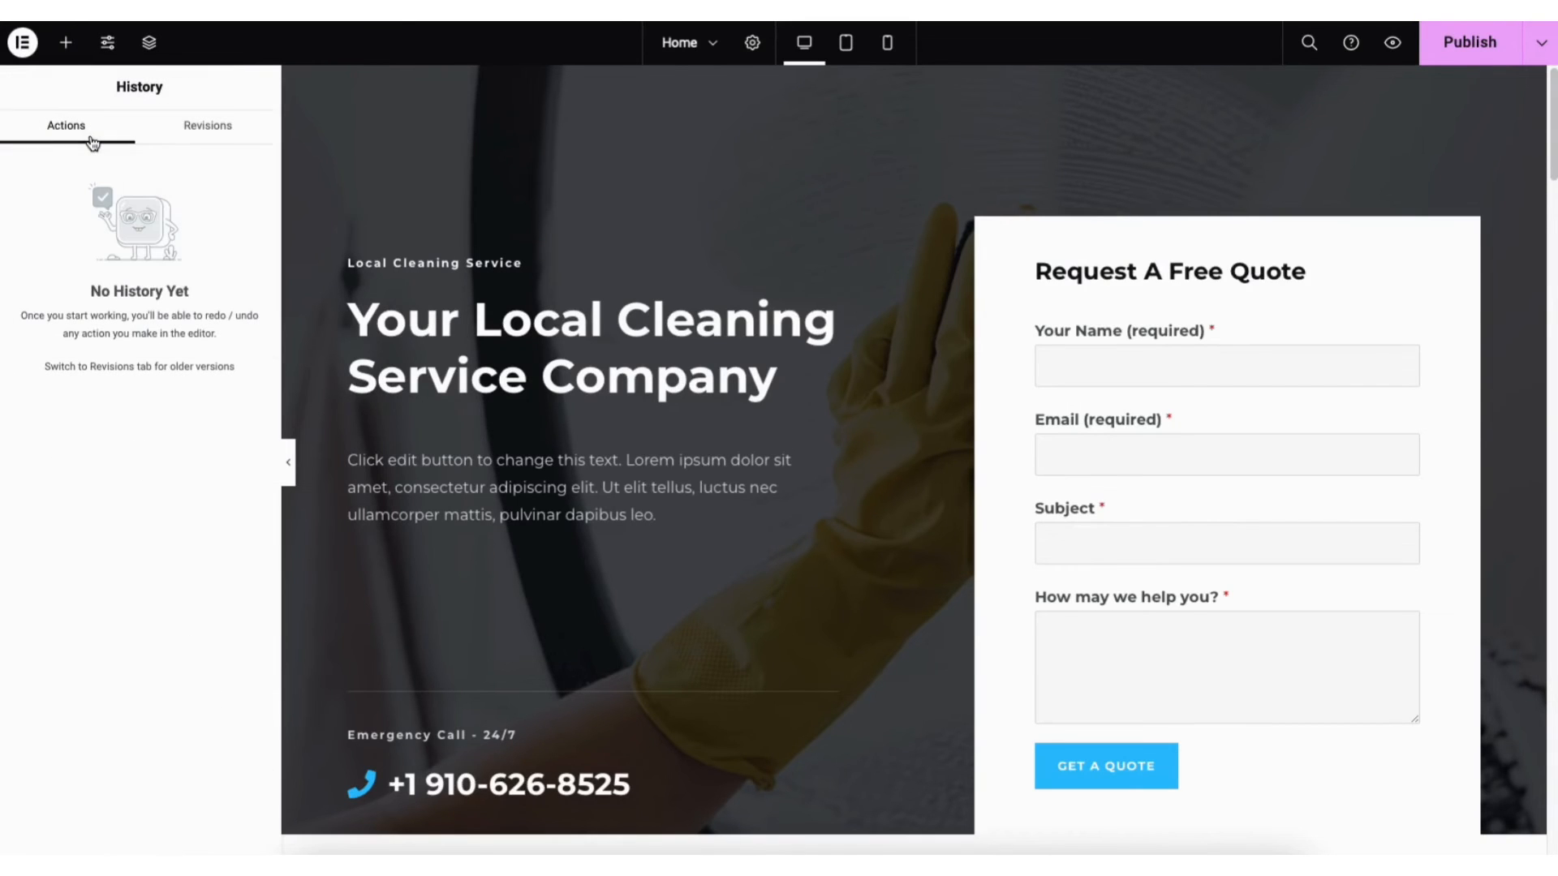
click(207, 128)
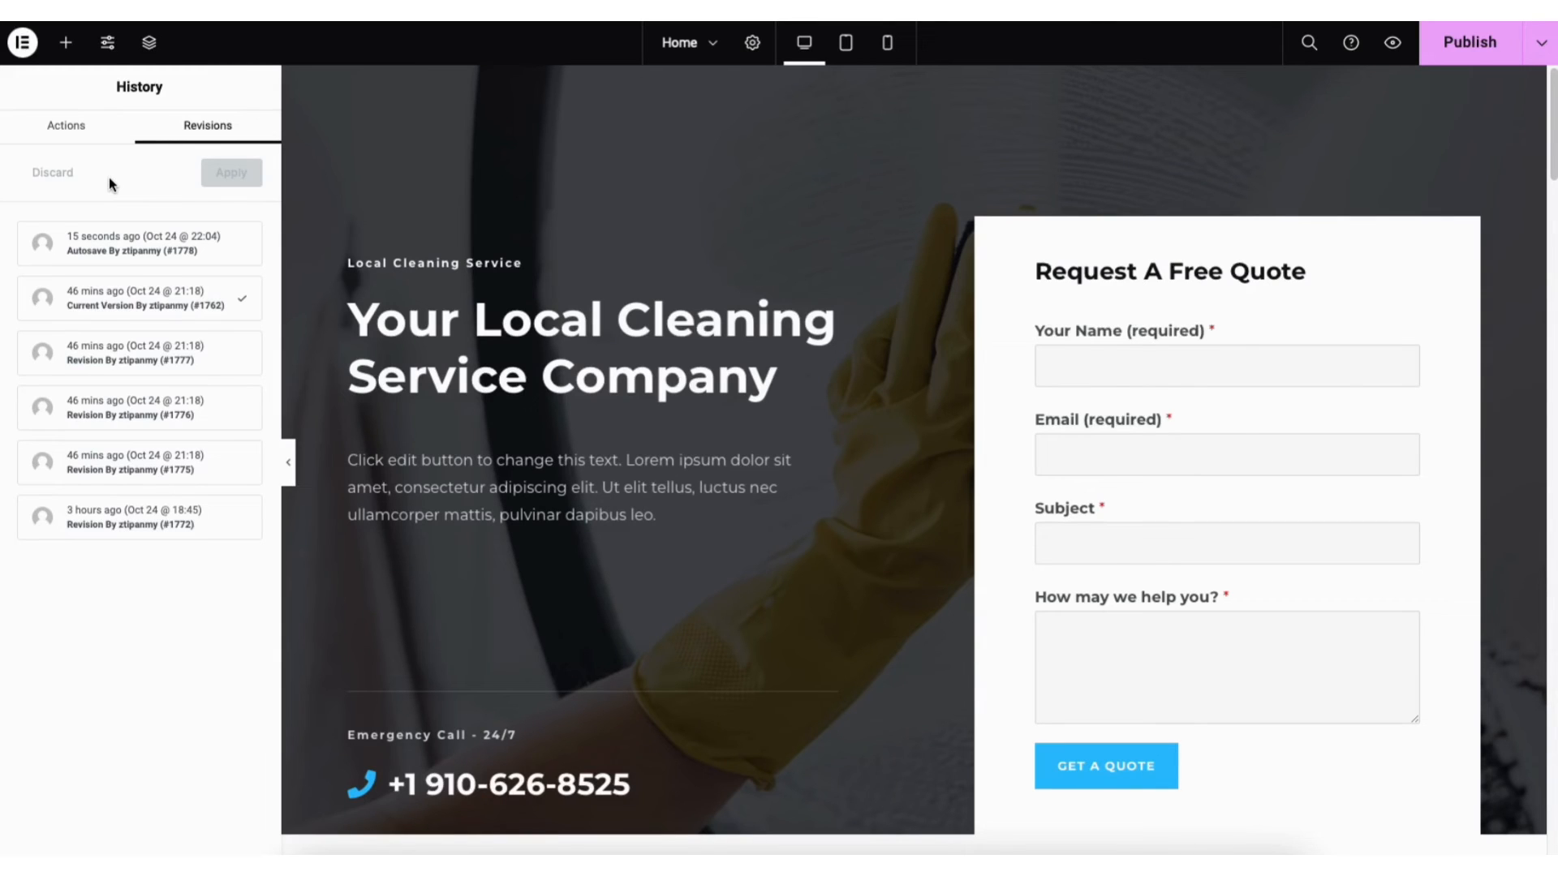
click(23, 45)
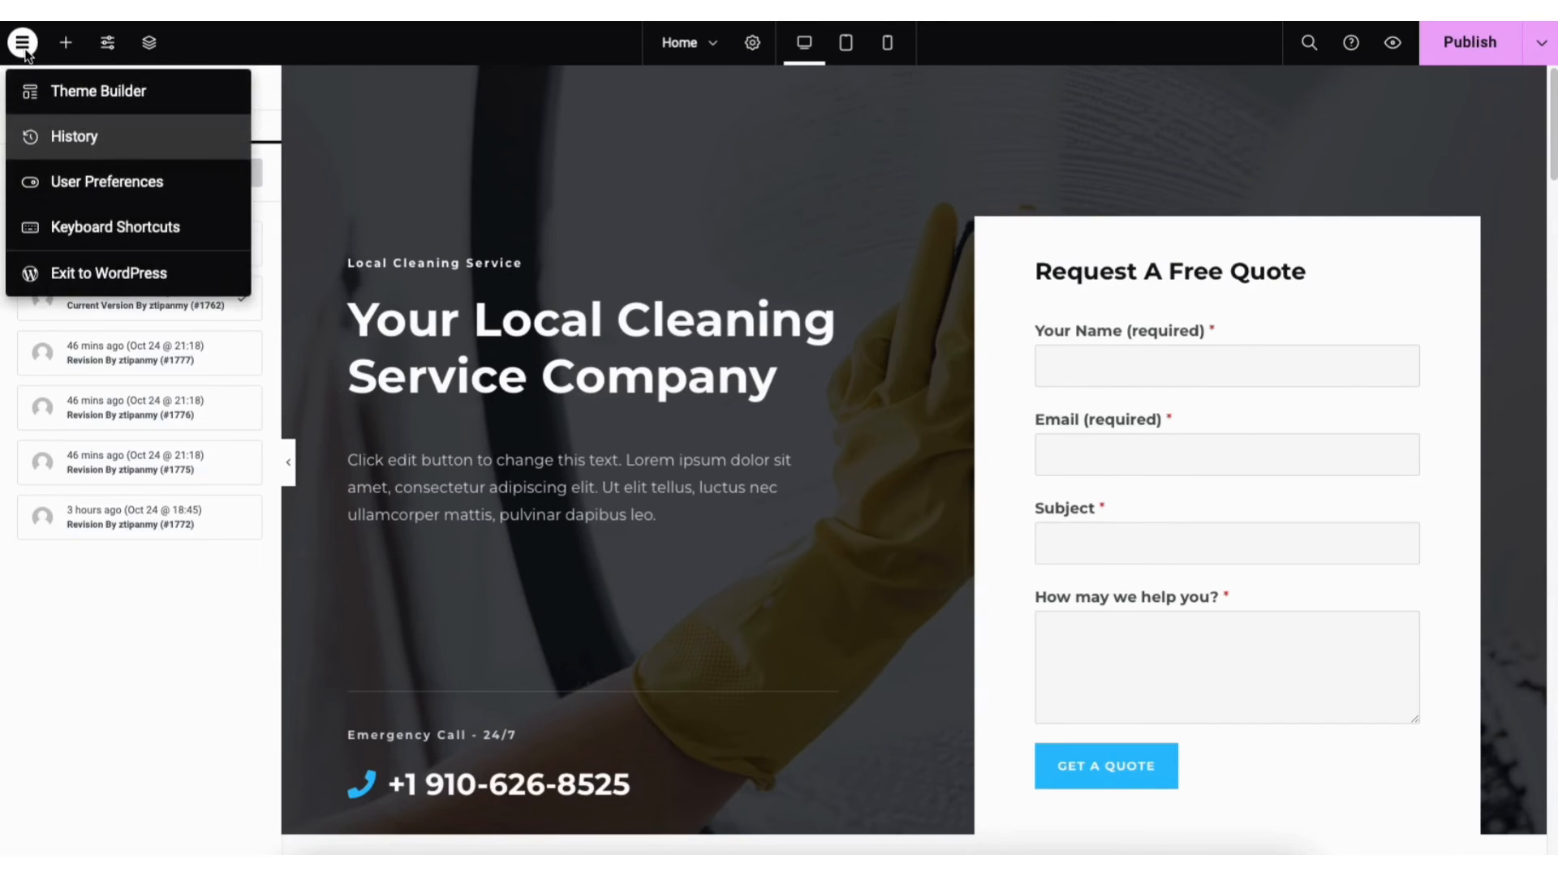
click(87, 276)
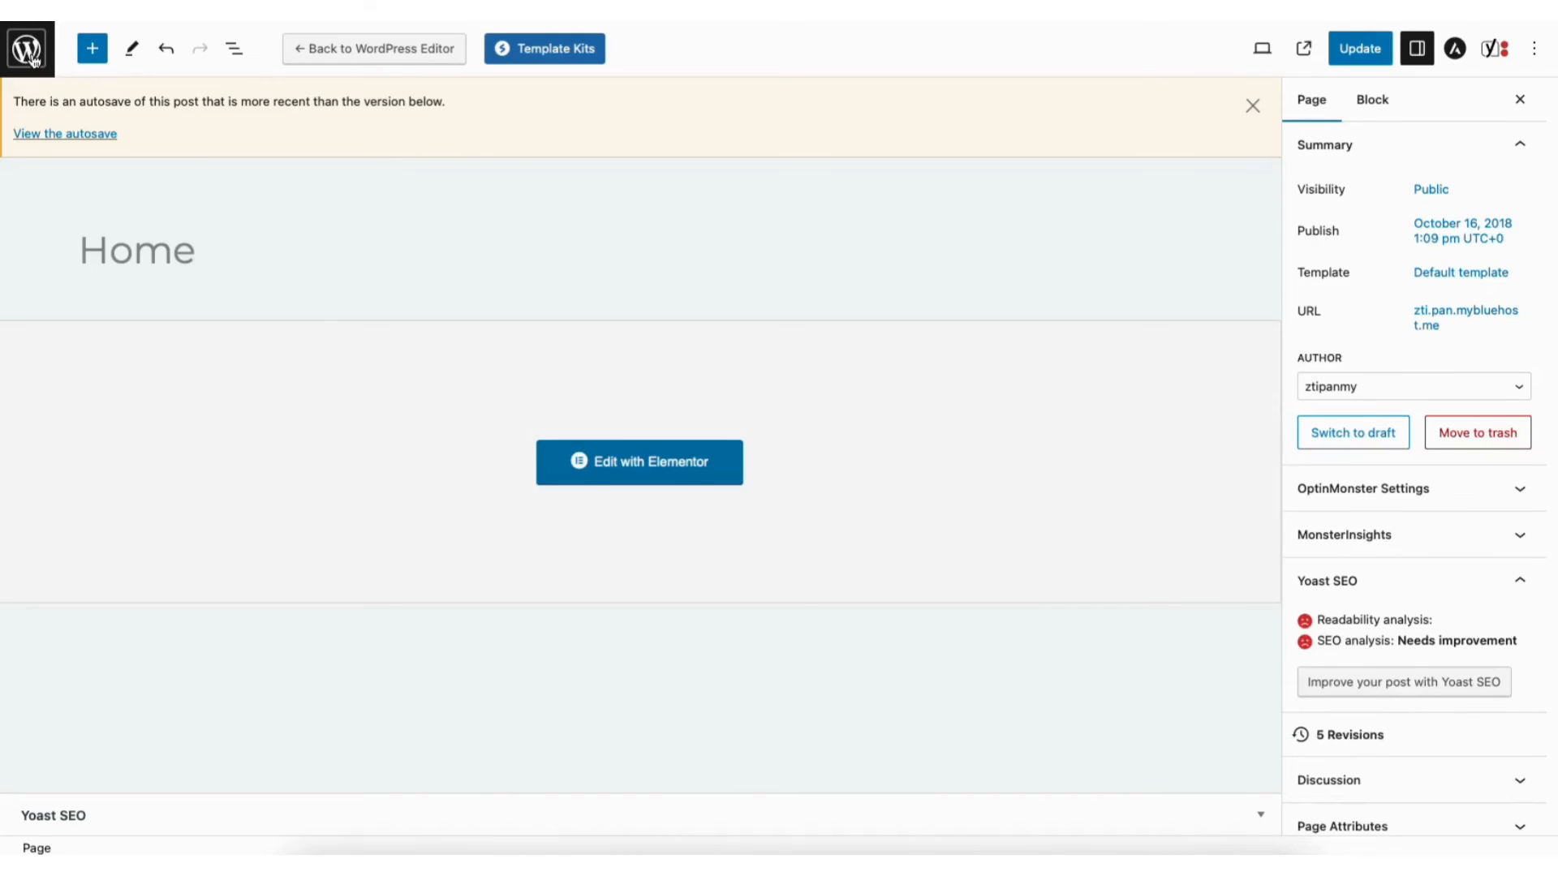
Leave the block editor to view the live cleaning-service front page with its admin bar
click(32, 58)
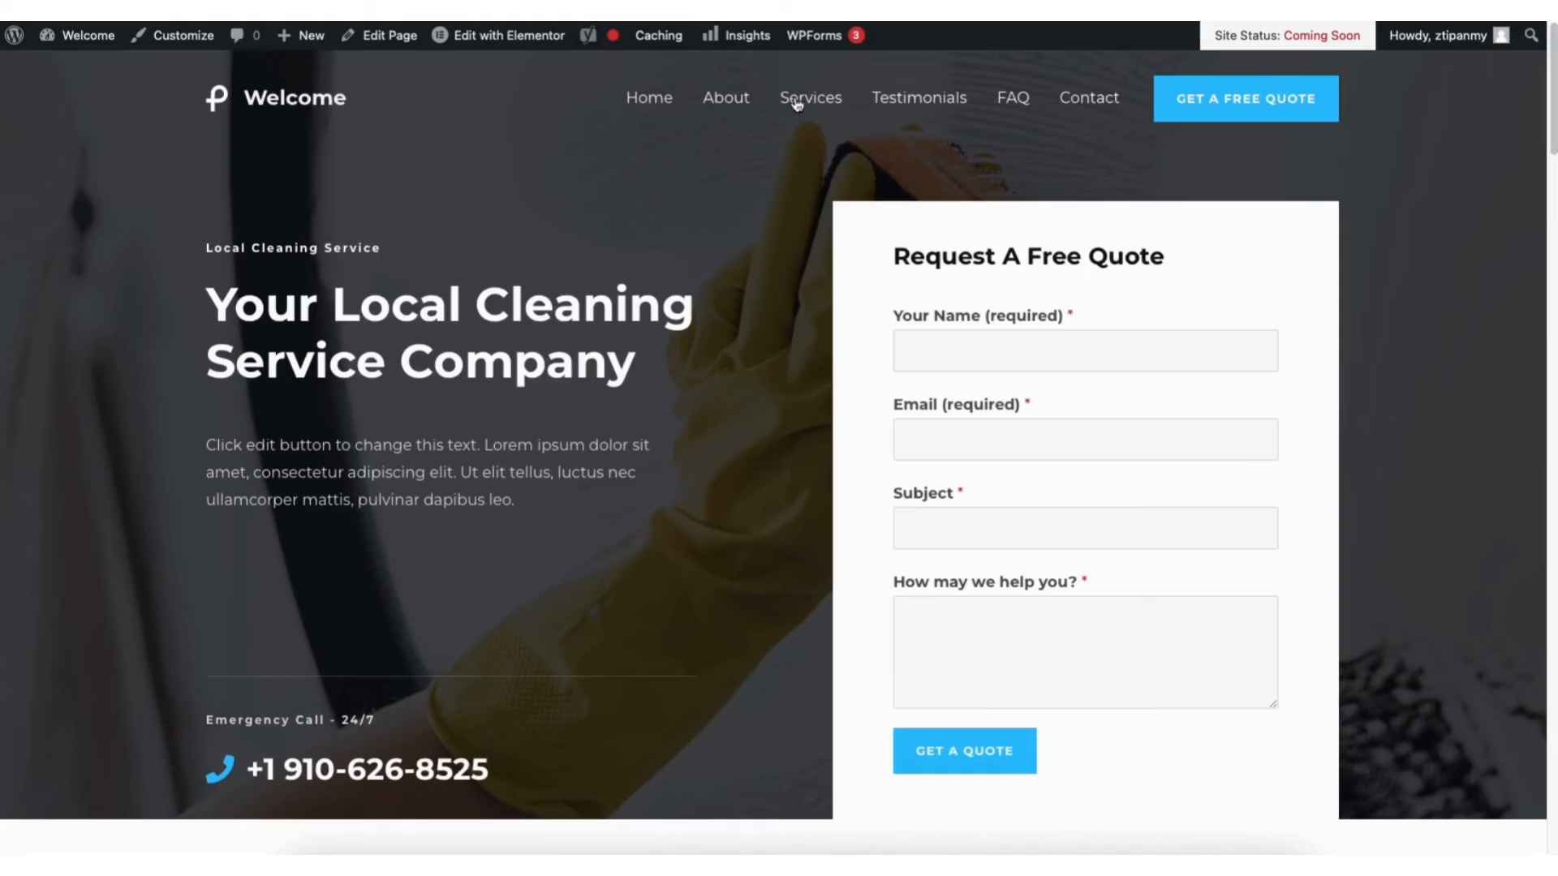
mouse_move(500, 44)
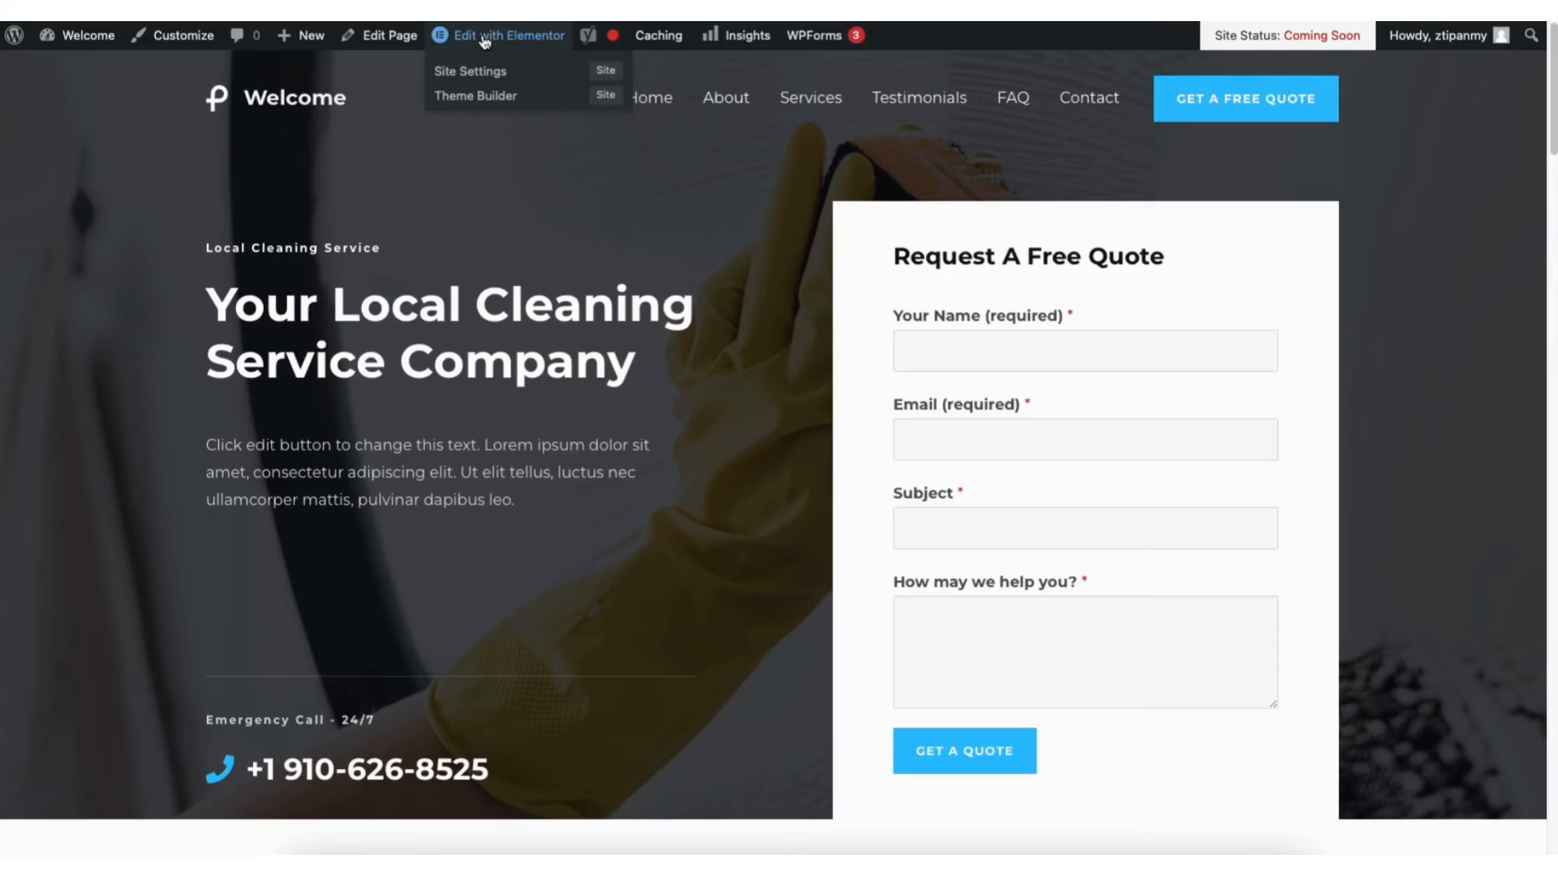
mouse_move(91, 45)
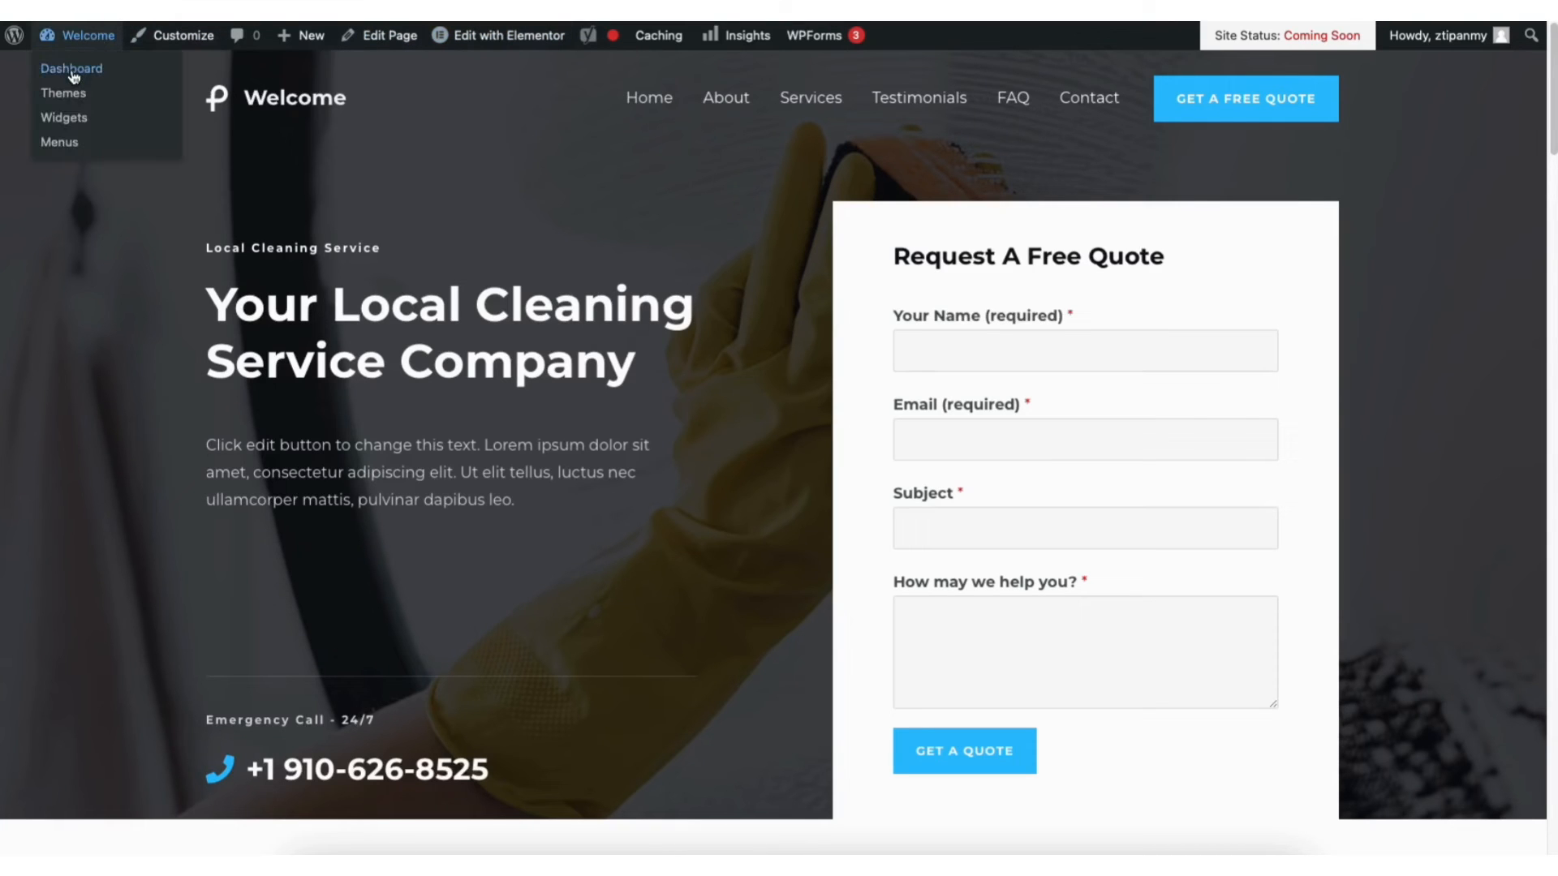
Go to the admin Dashboard, then the All Pages list
click(72, 69)
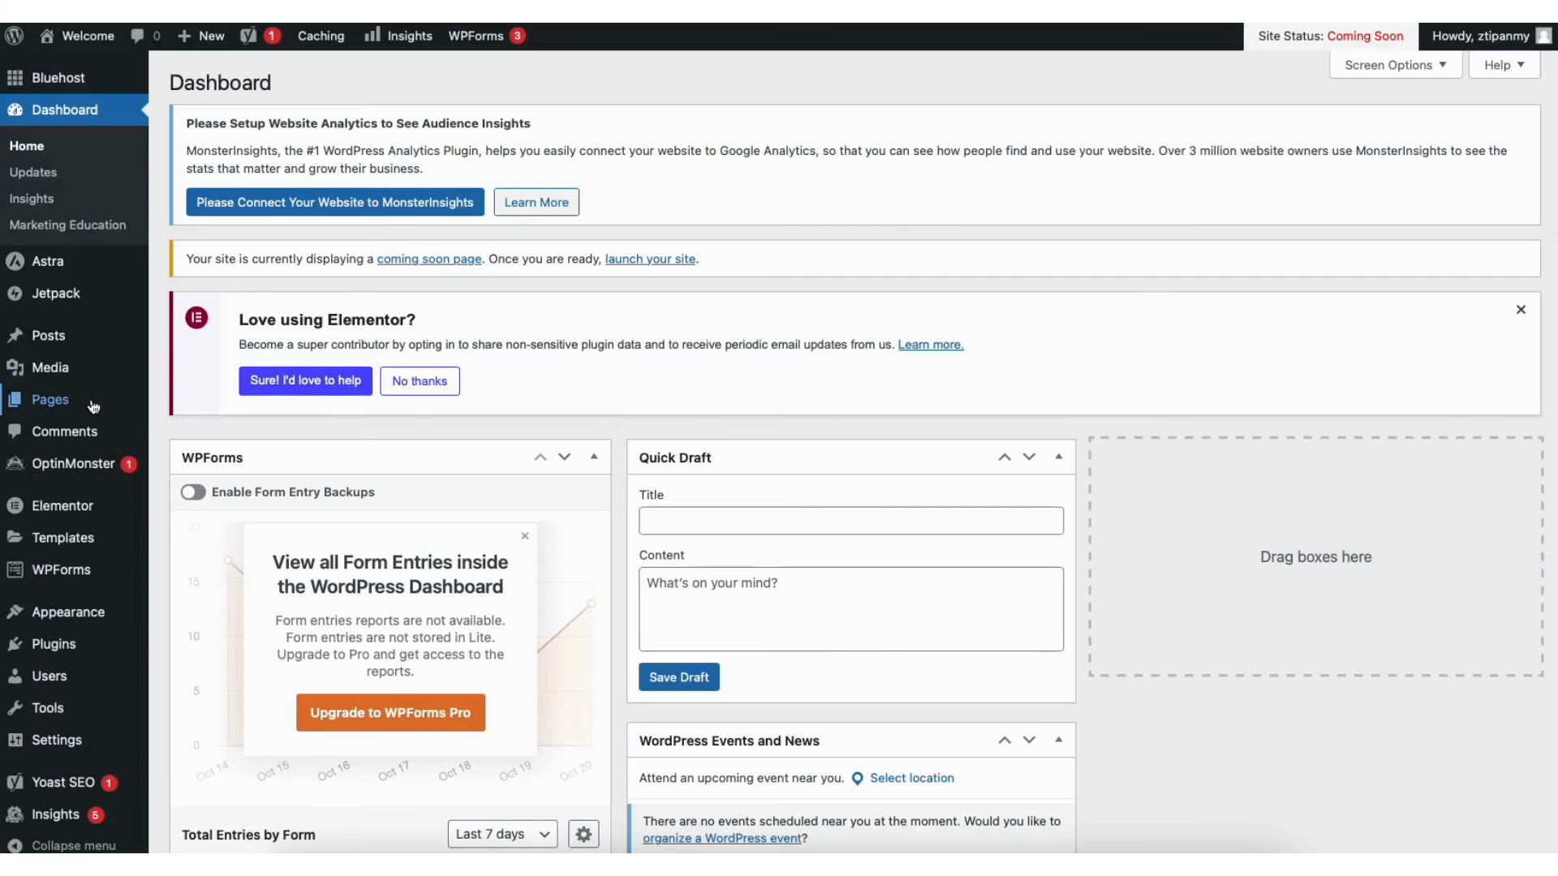
mouse_move(67, 406)
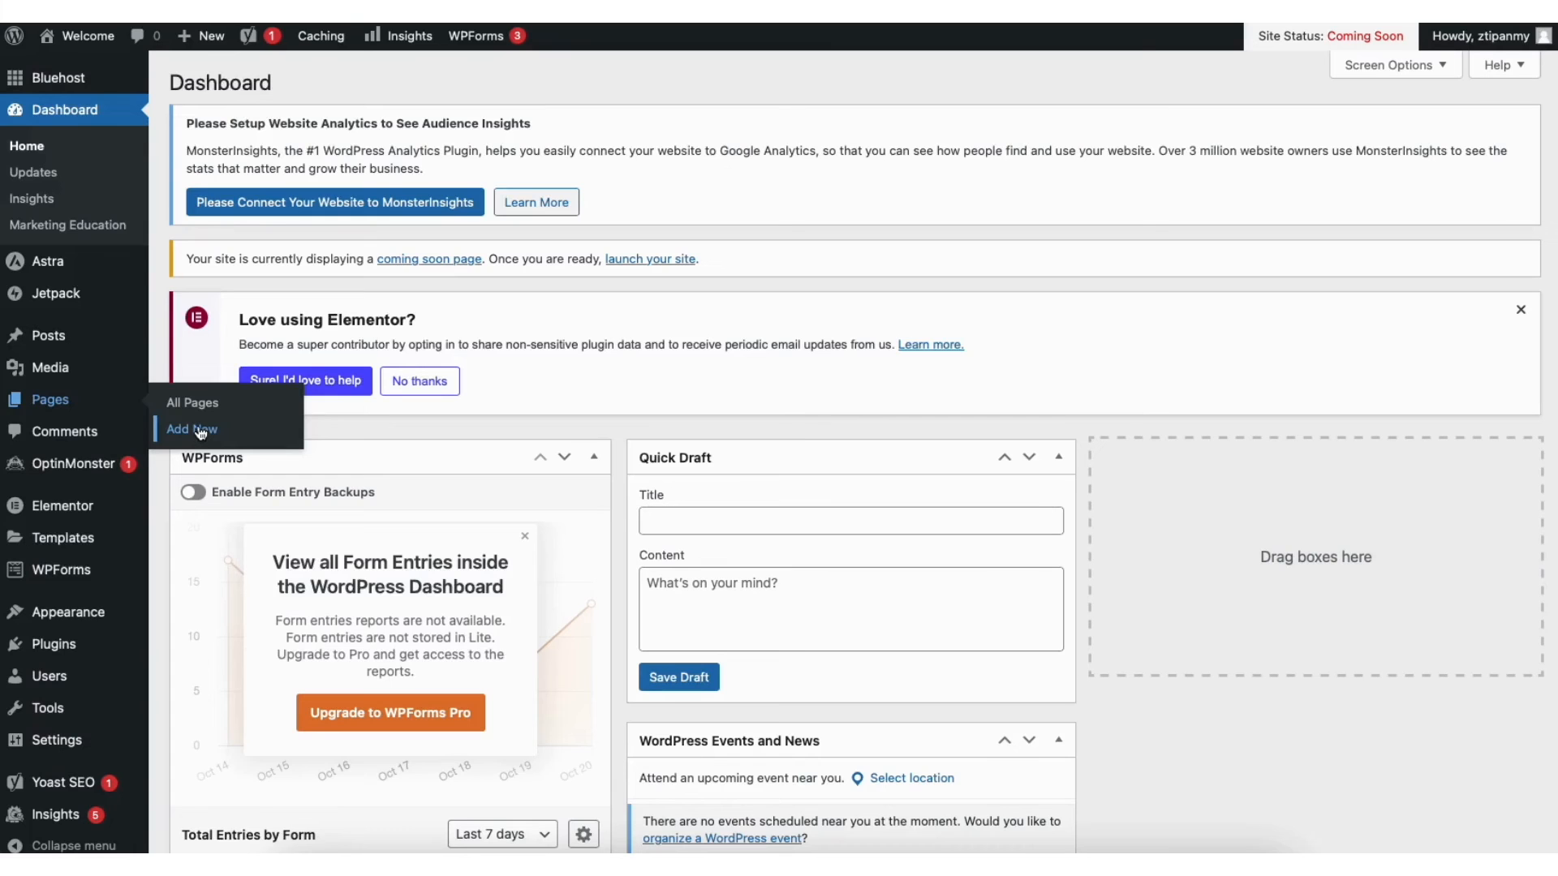
click(201, 401)
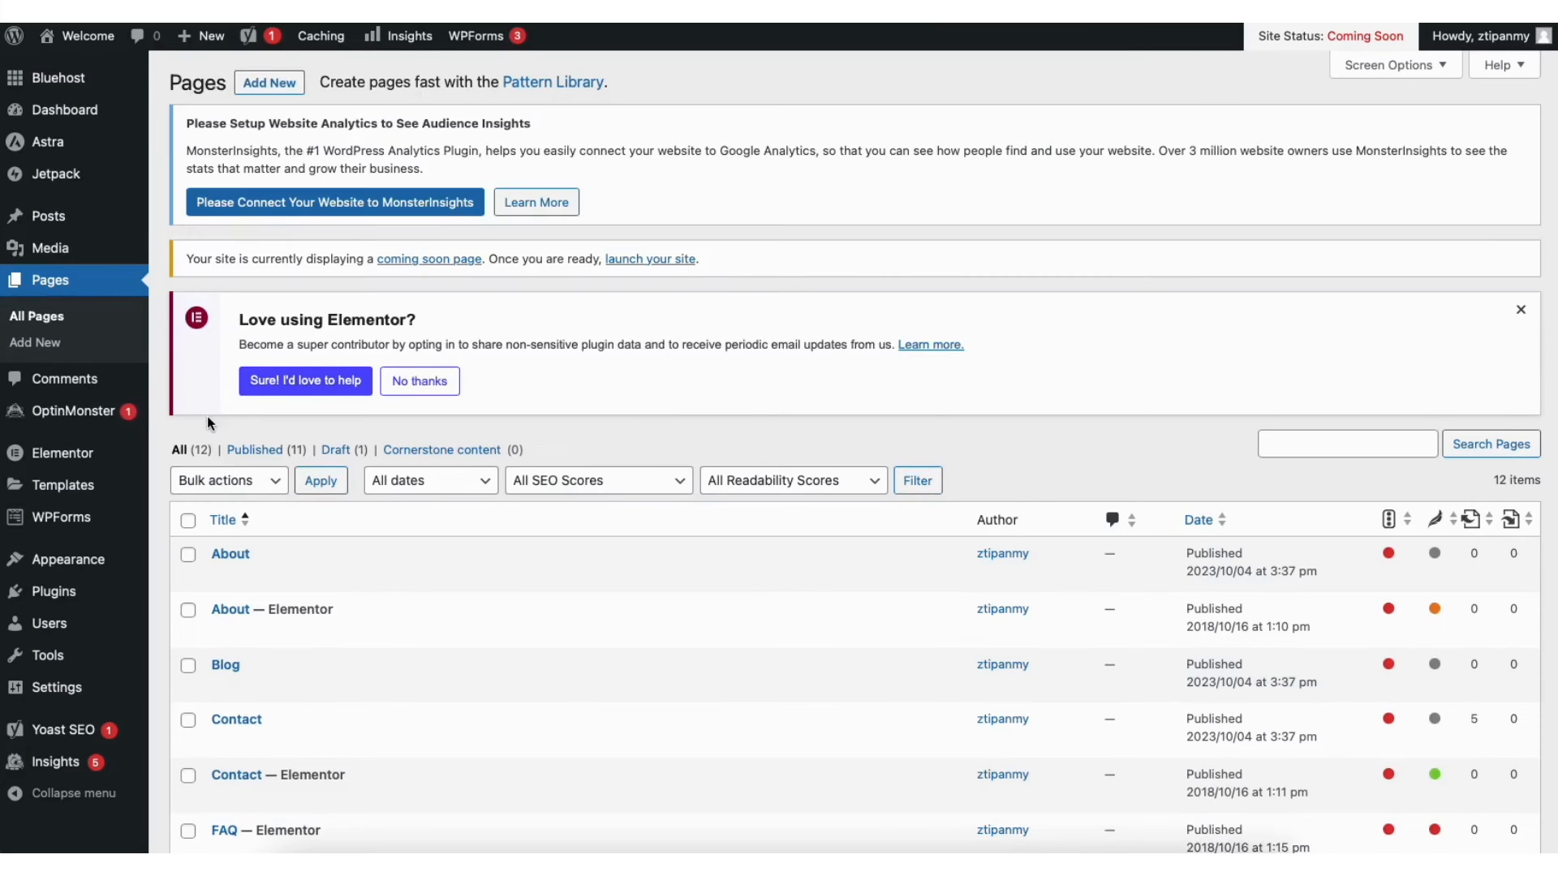
Browse the Media Library
mouse_move(51, 248)
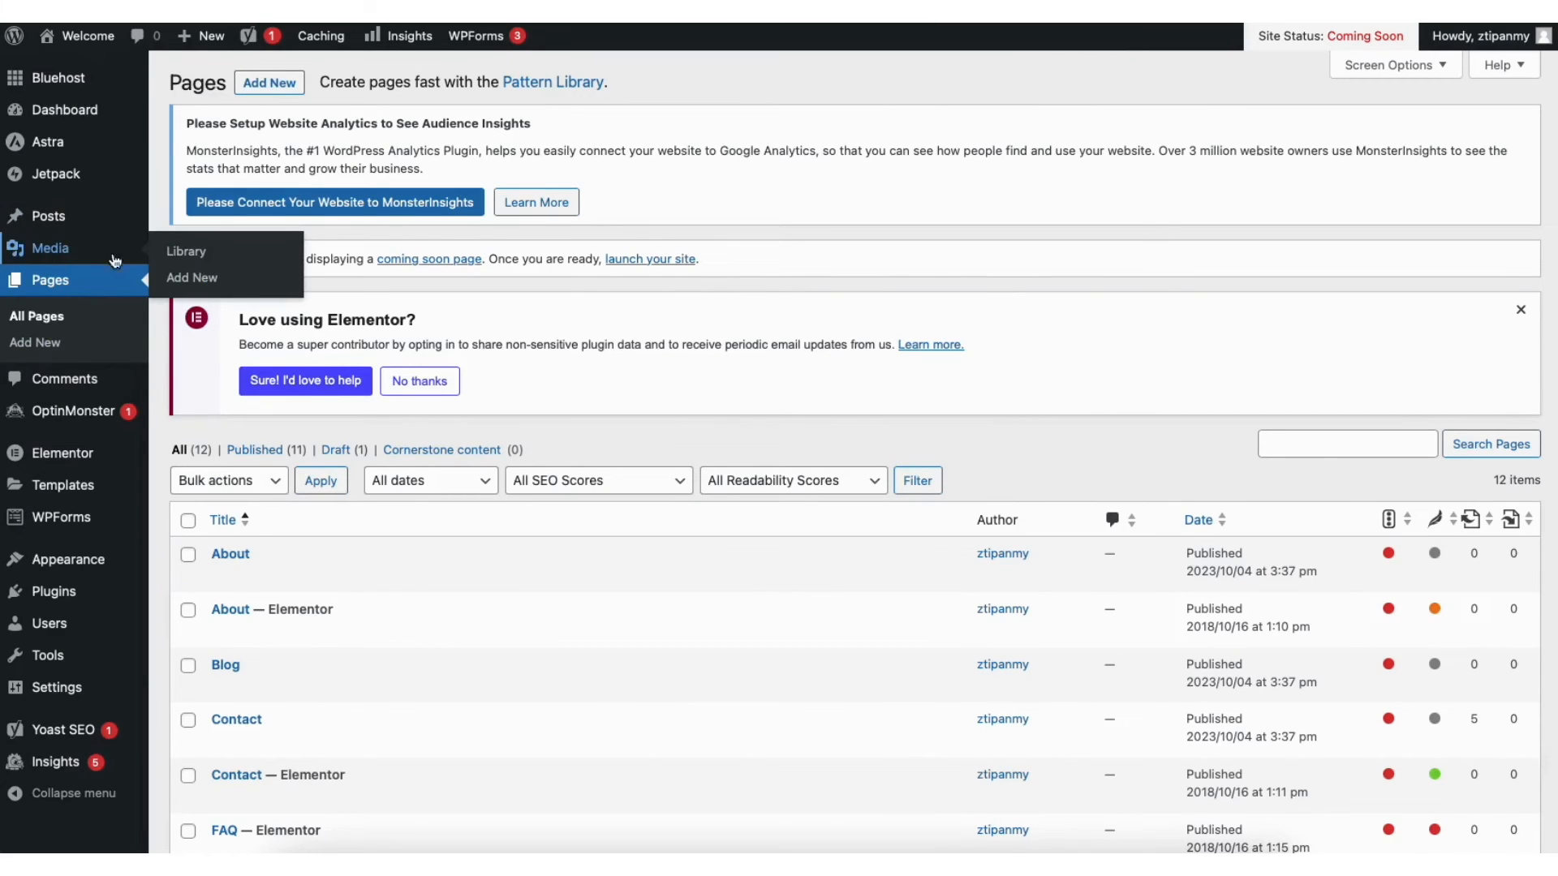
click(198, 251)
scroll(852, 454, down, 1)
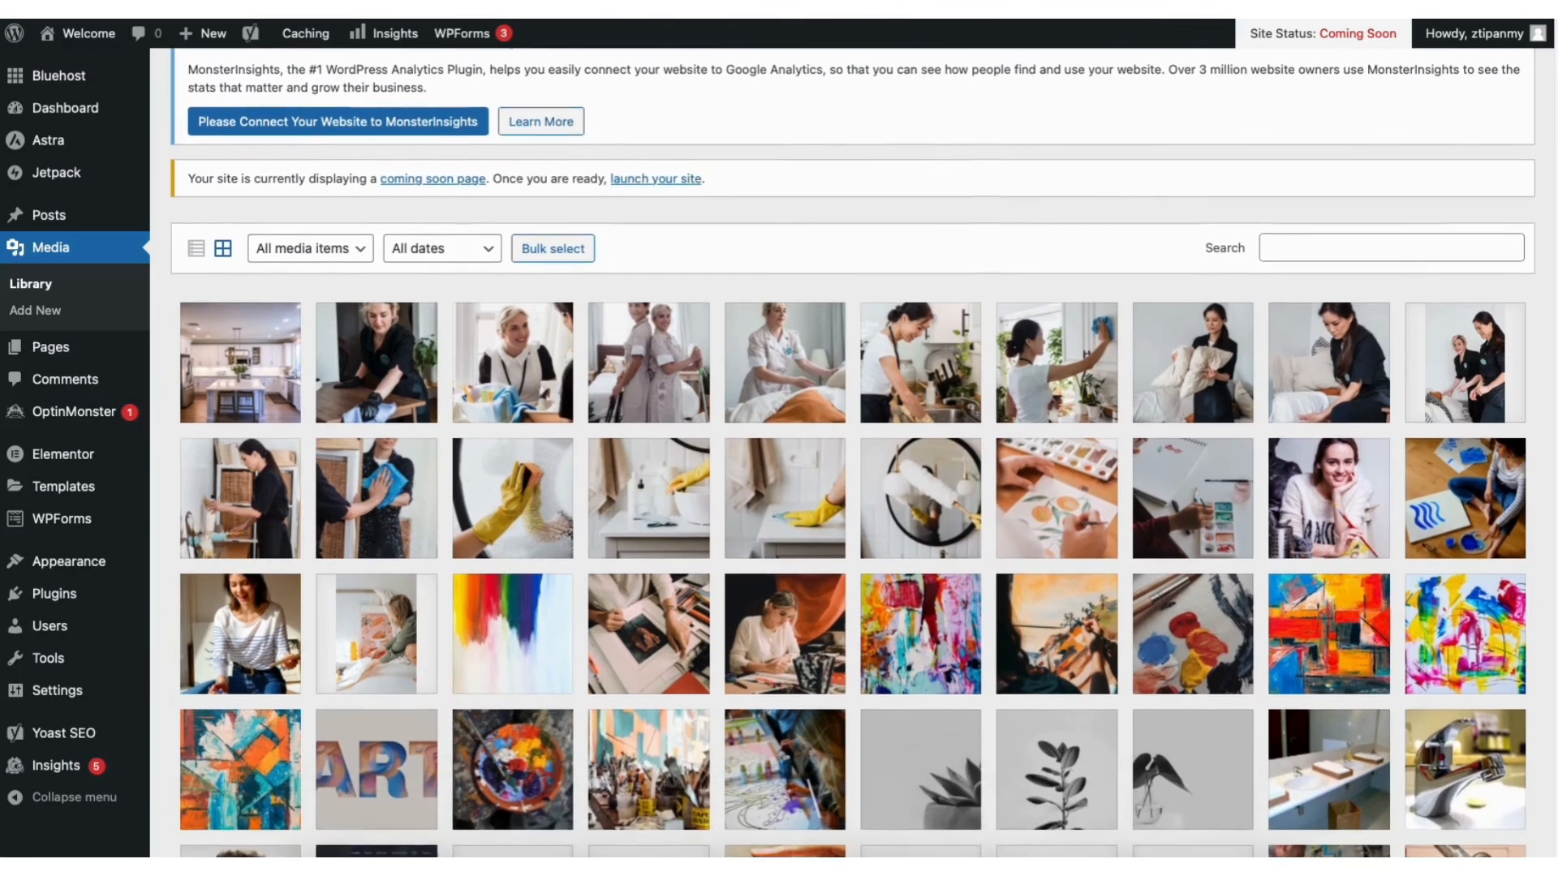
scroll(852, 455, down, 3)
scroll(852, 455, up, 1)
scroll(852, 455, up, 3)
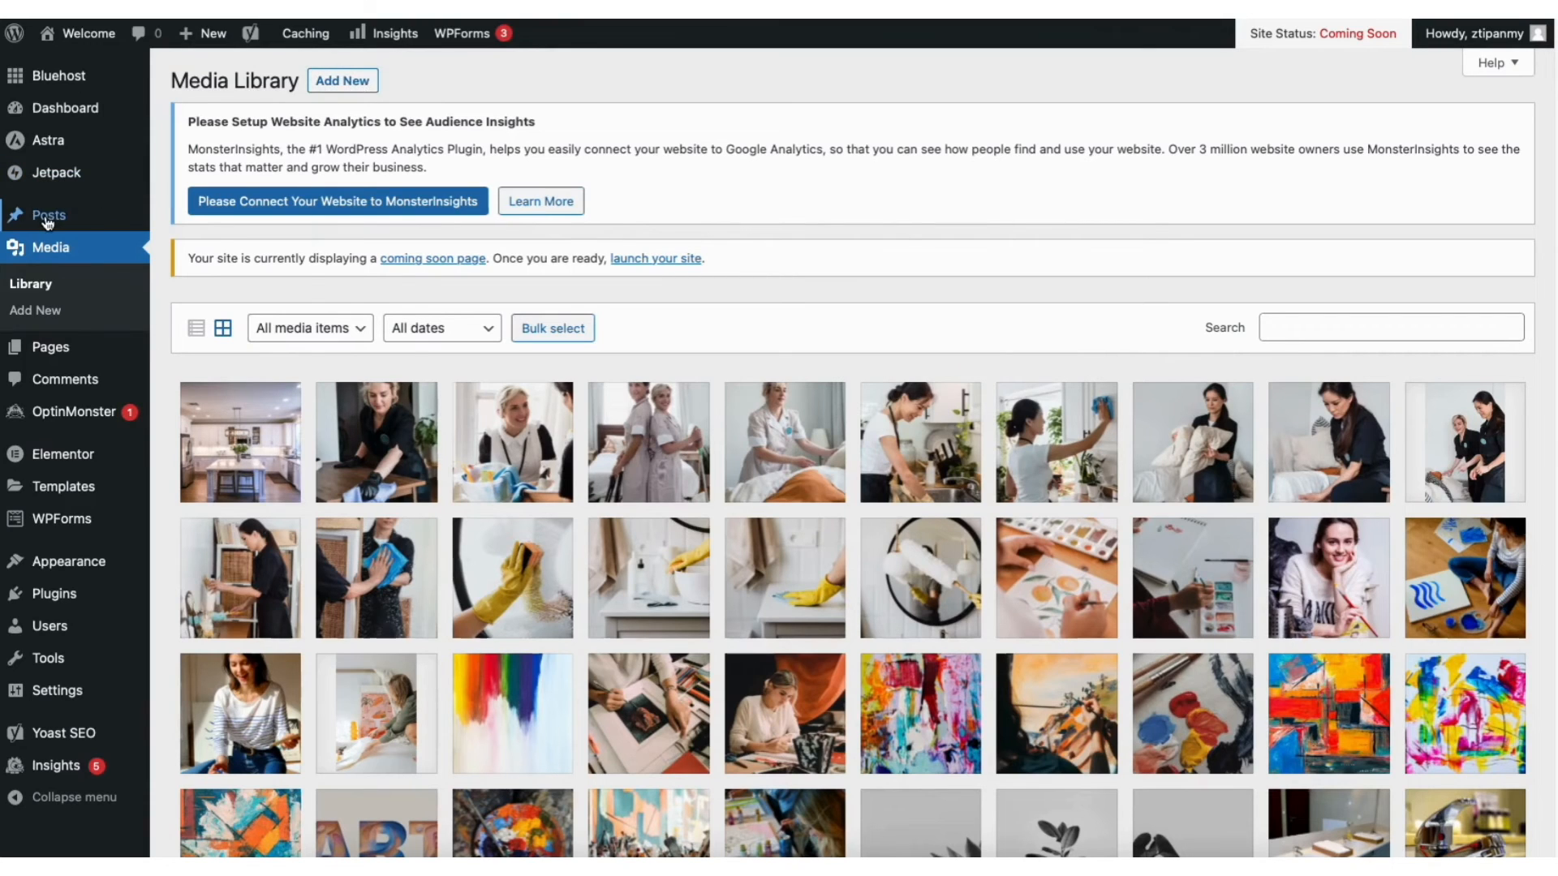
Check the All Posts list, then the Comments screen with its sample comment
mouse_move(48, 222)
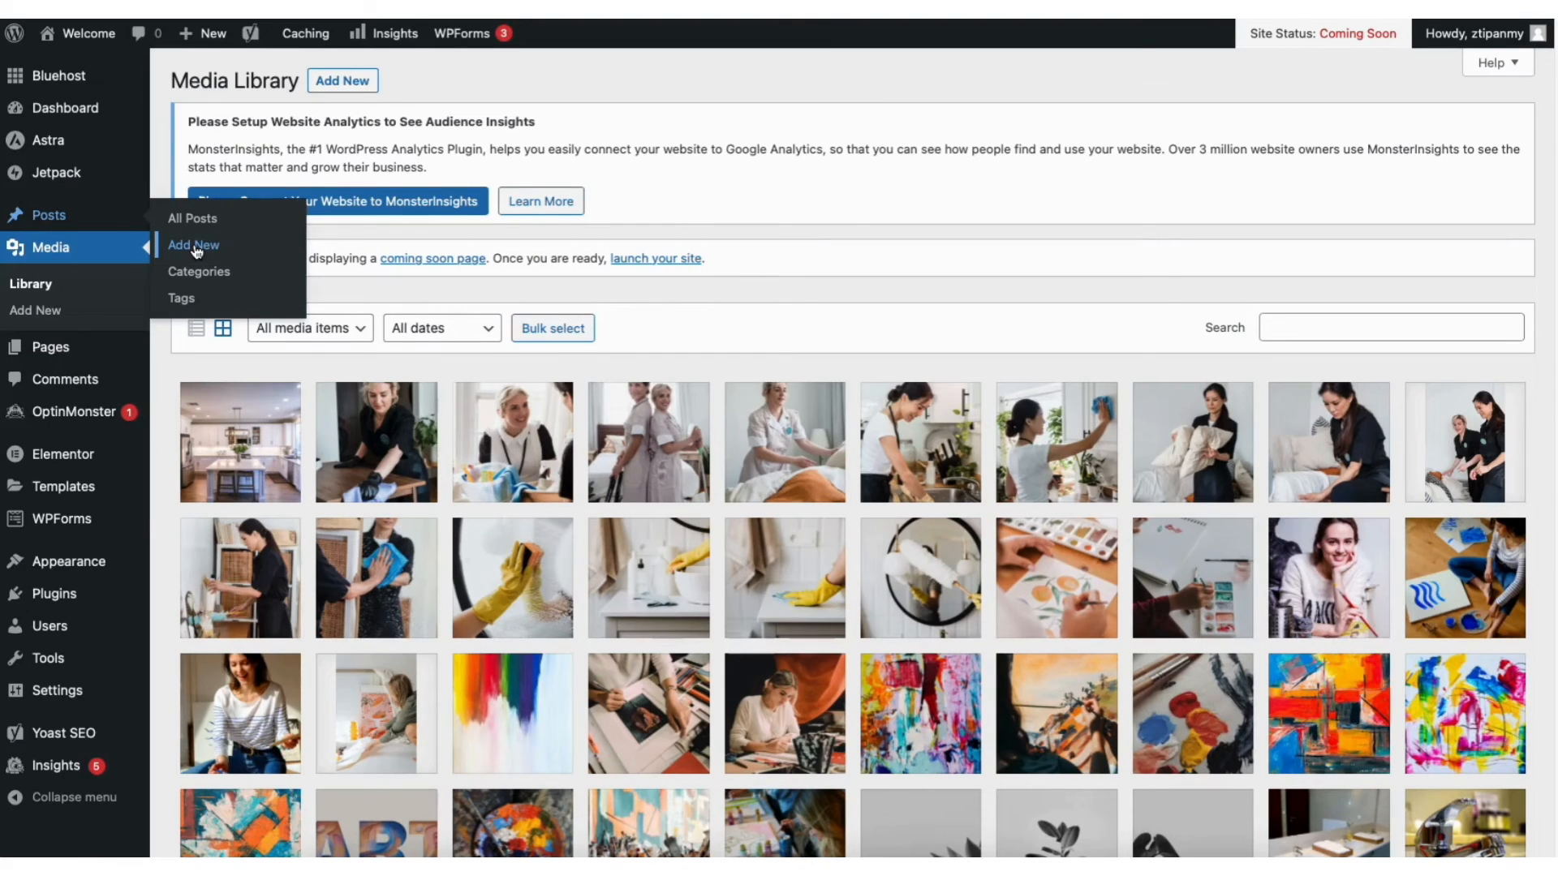
click(198, 220)
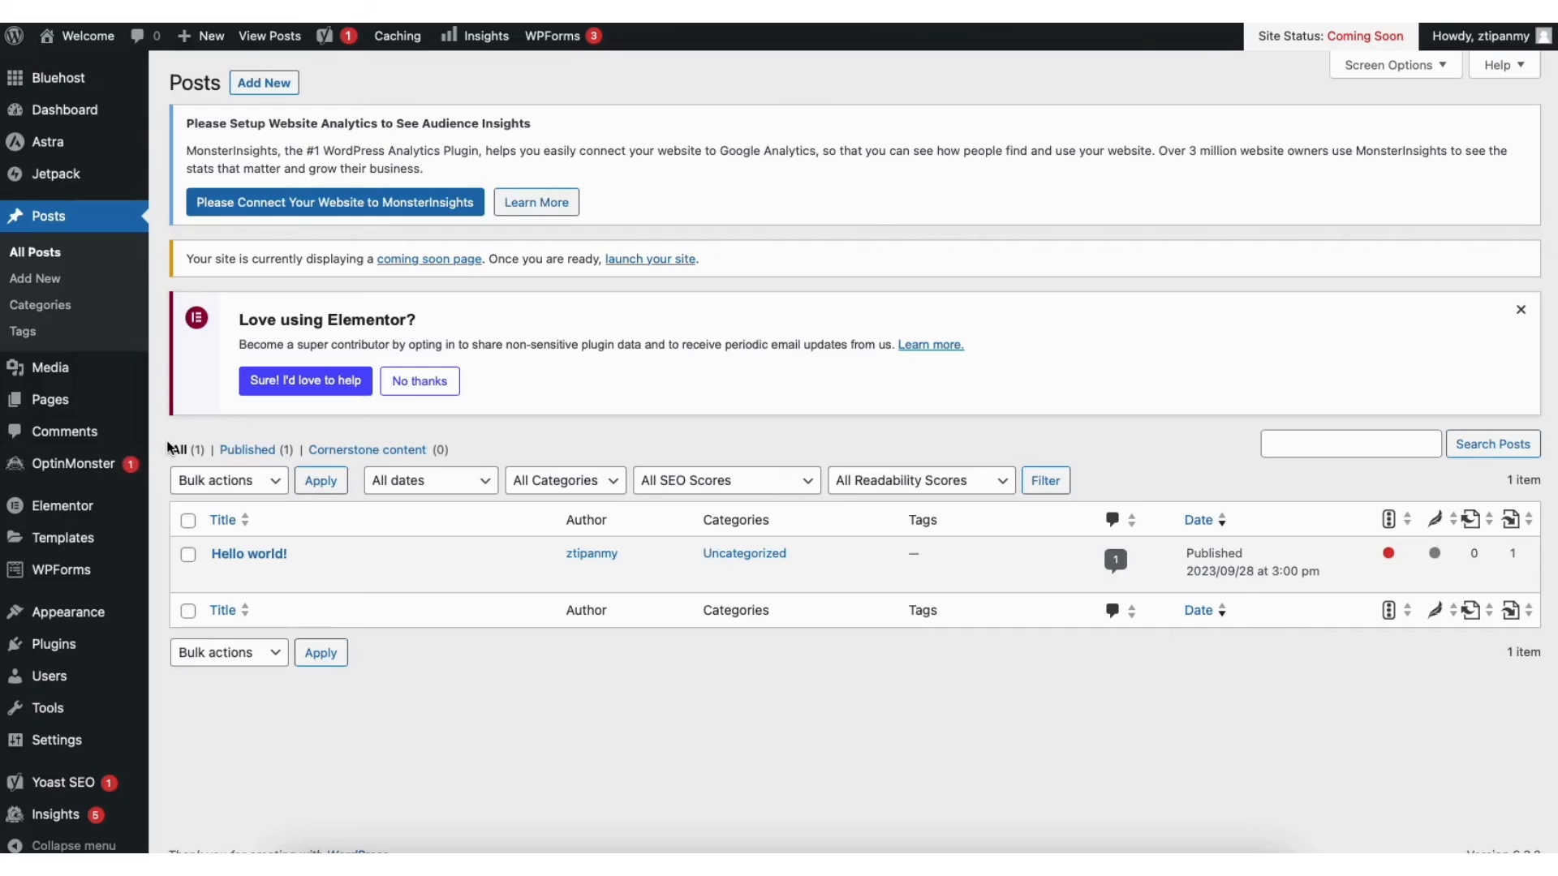
click(76, 430)
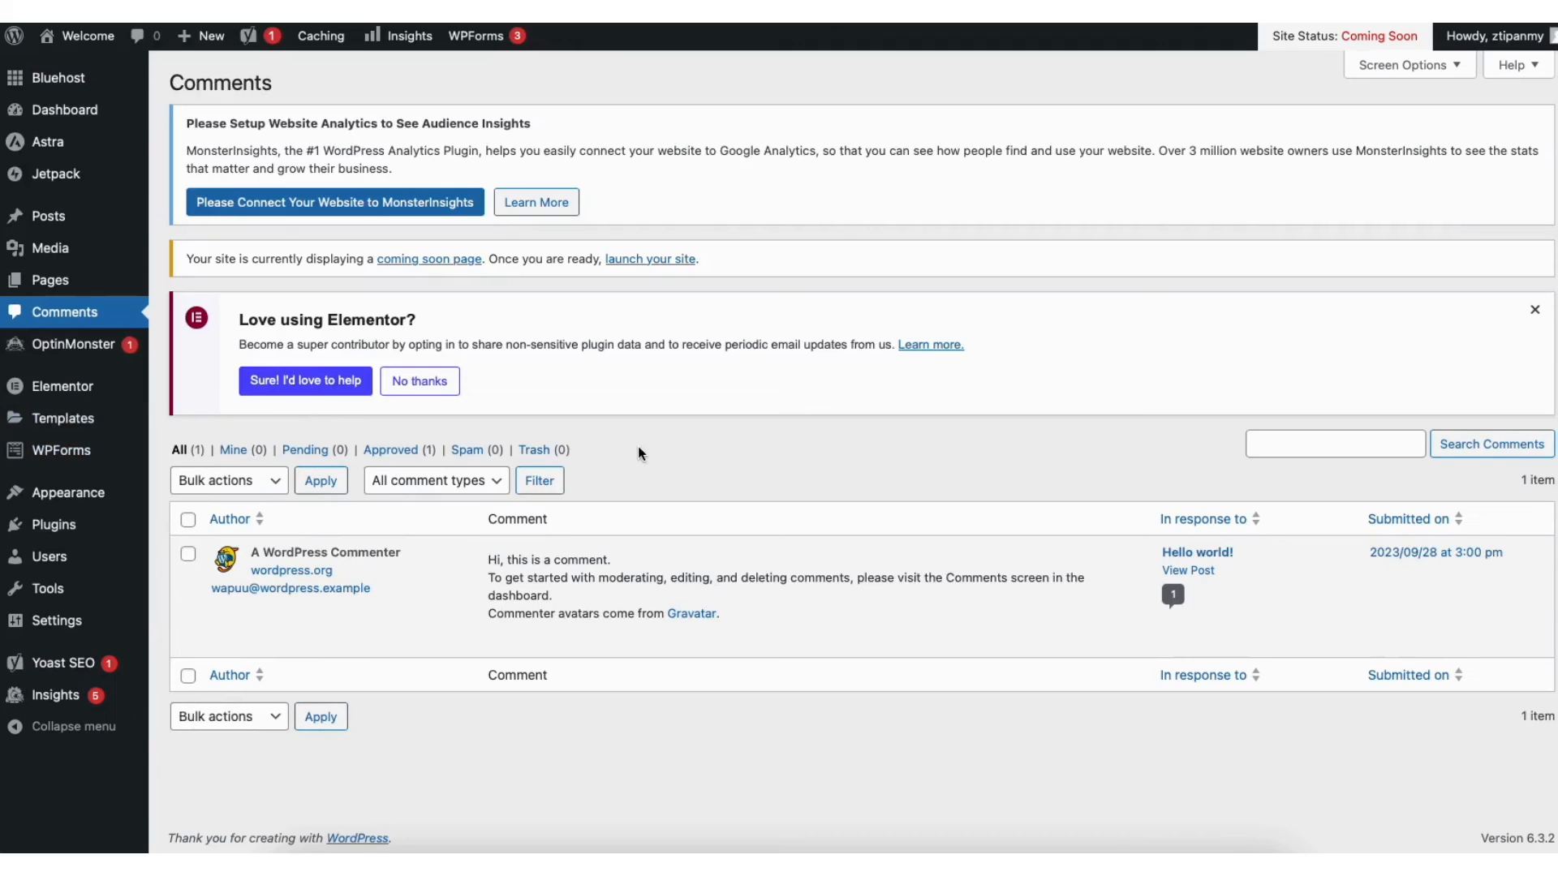
mouse_move(537, 583)
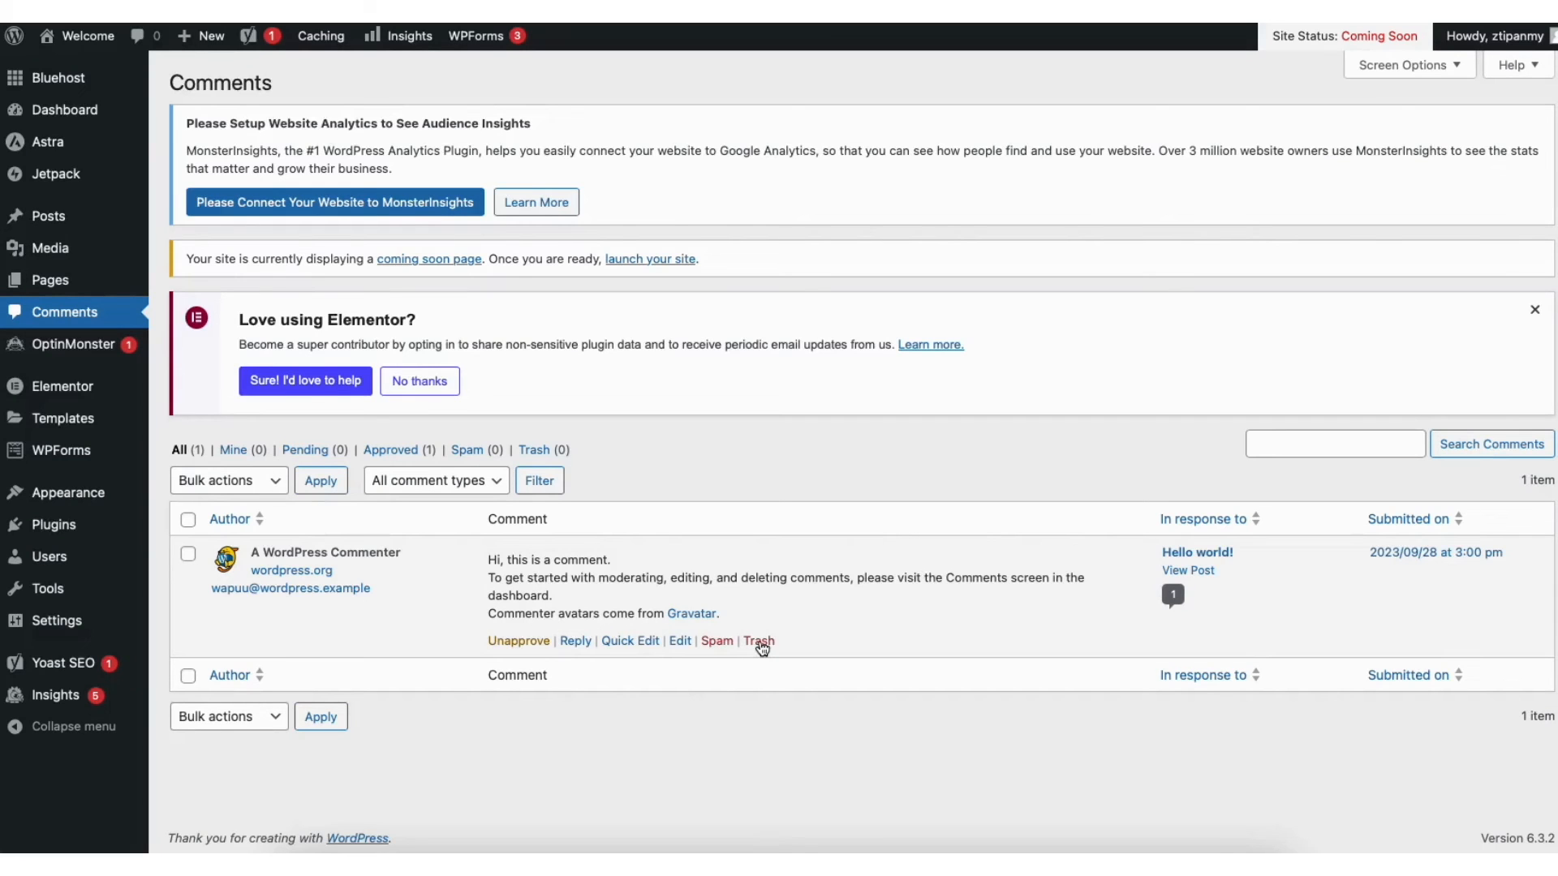
mouse_move(56, 531)
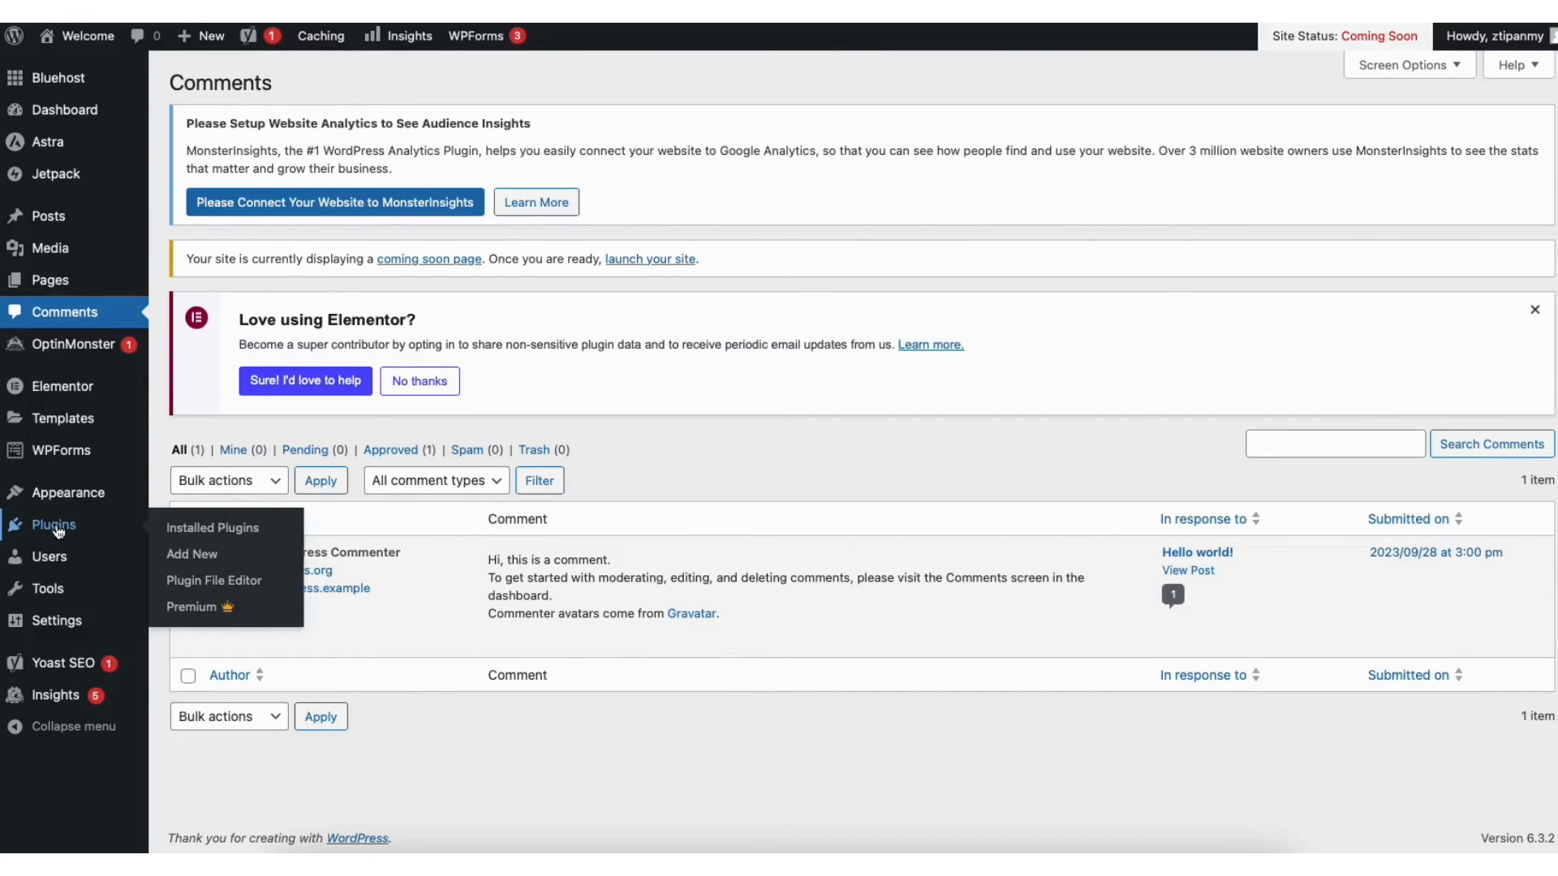
click(199, 554)
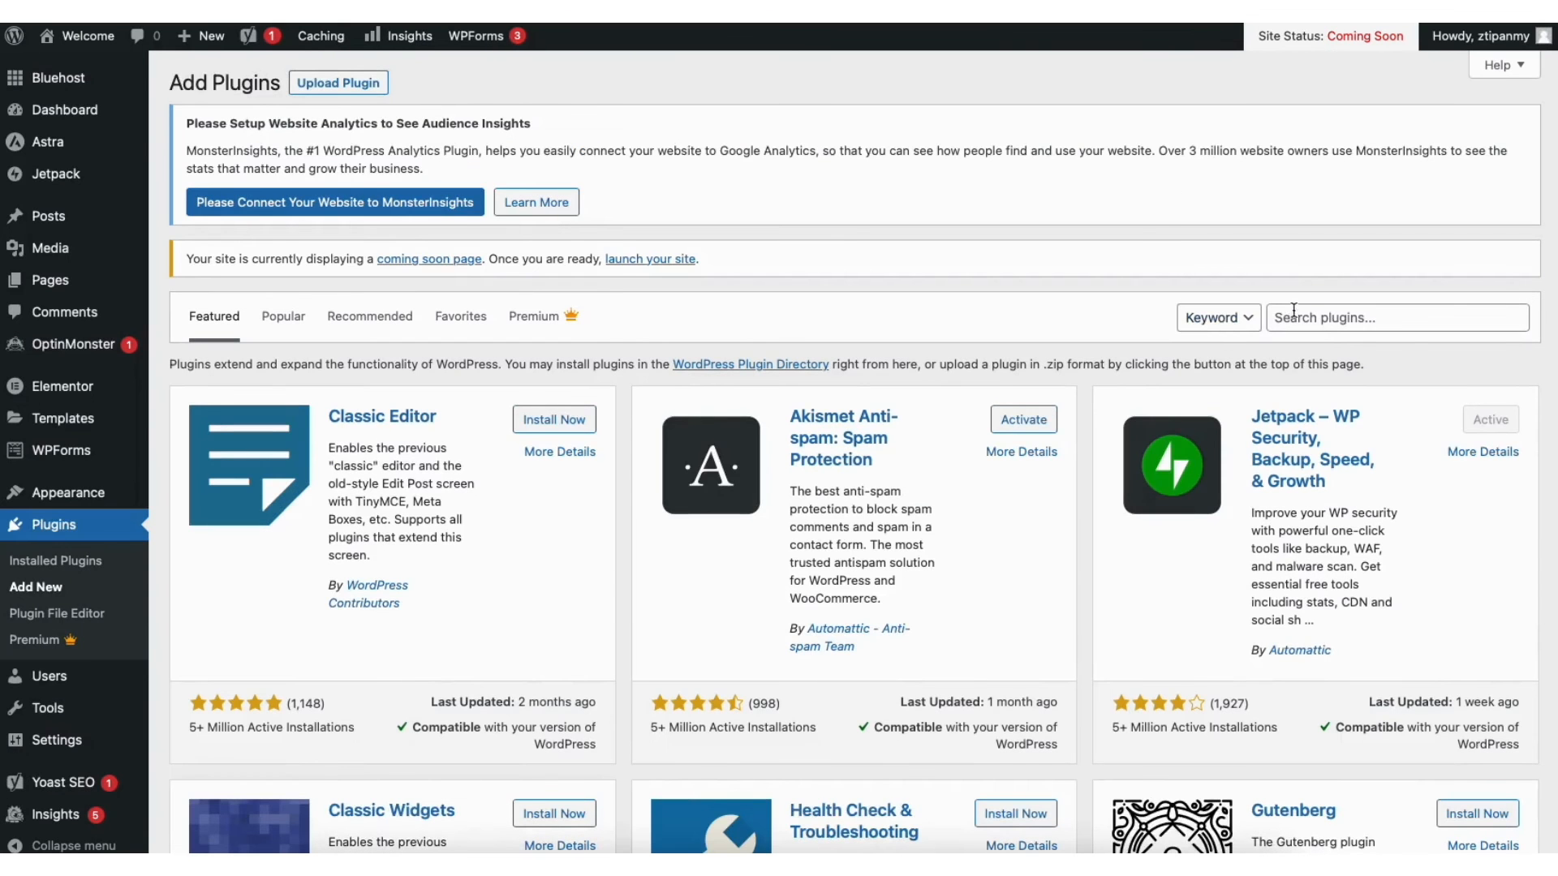
scroll(1299, 315, down, 3)
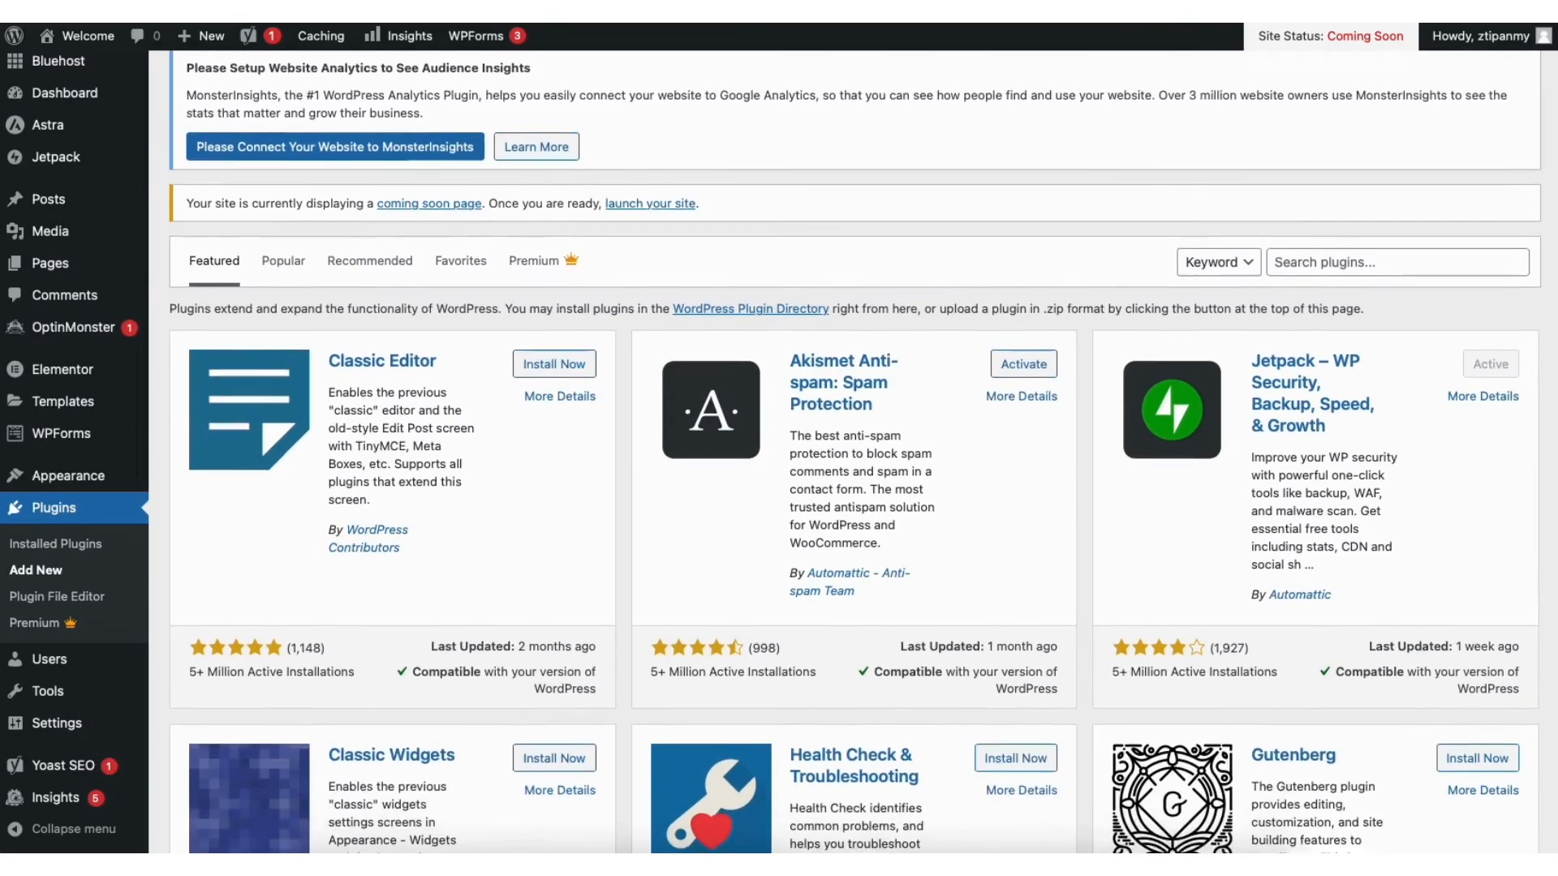
scroll(1298, 315, down, 1)
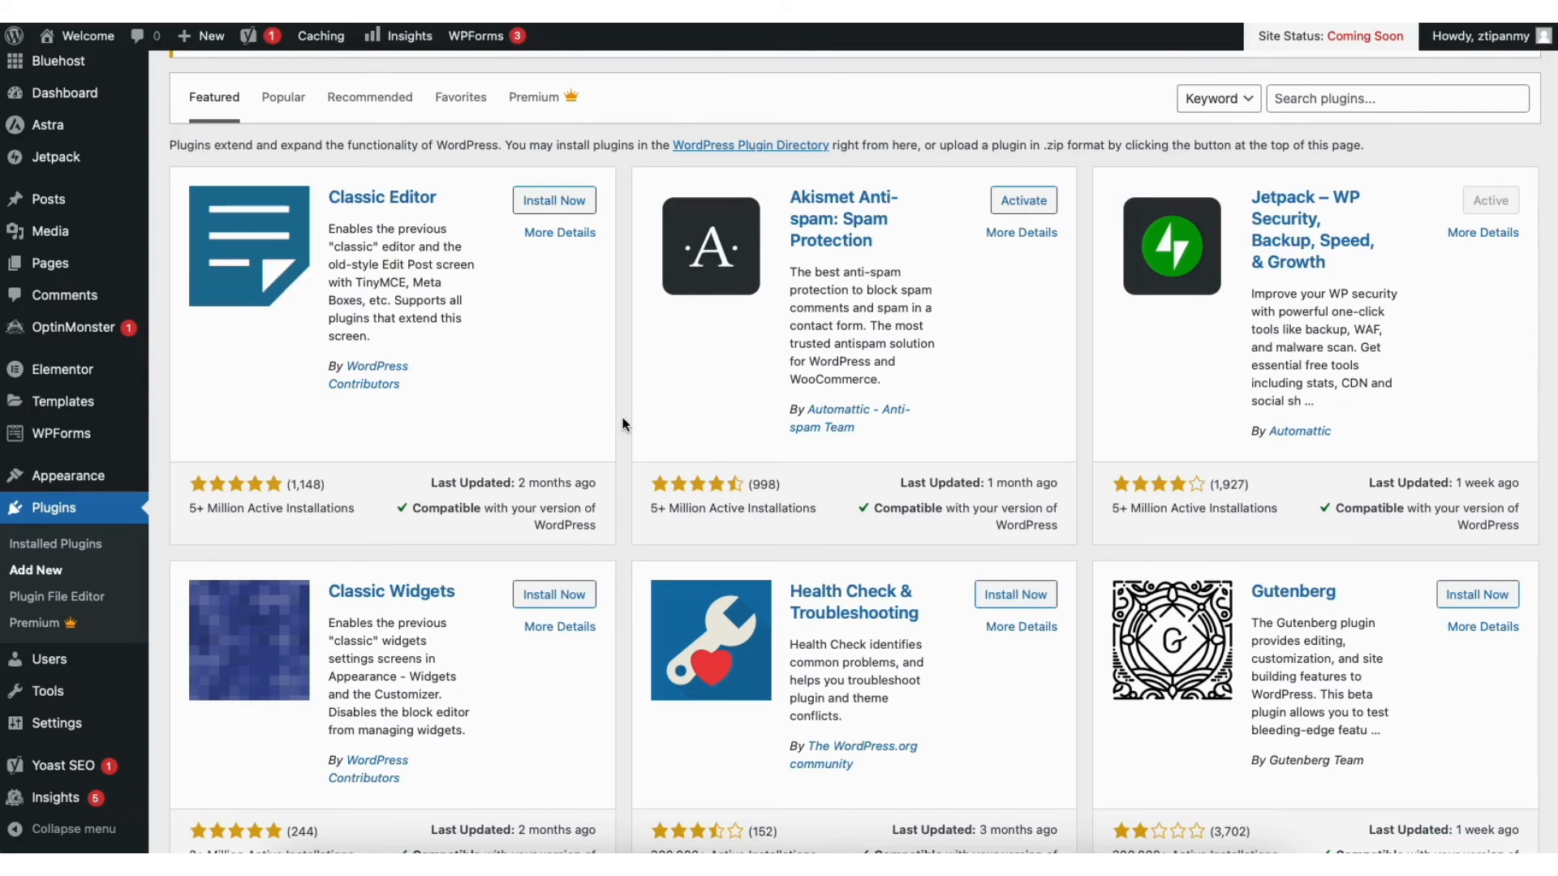
mouse_move(93, 482)
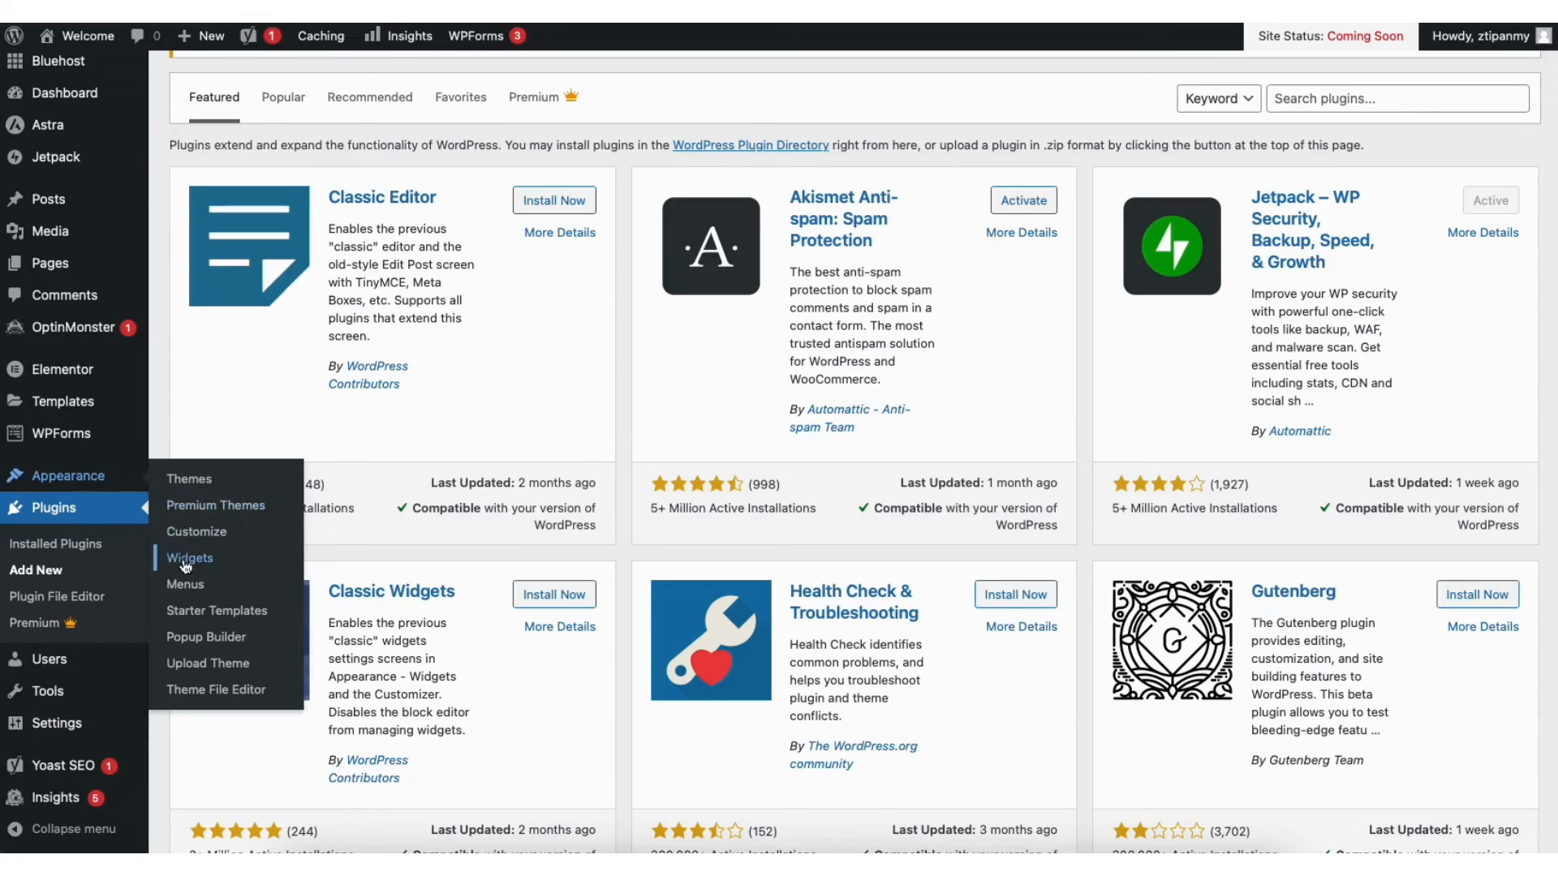
Load Menu (Primary Menu) in Appearance > Menus and add Sample Page to it
click(187, 586)
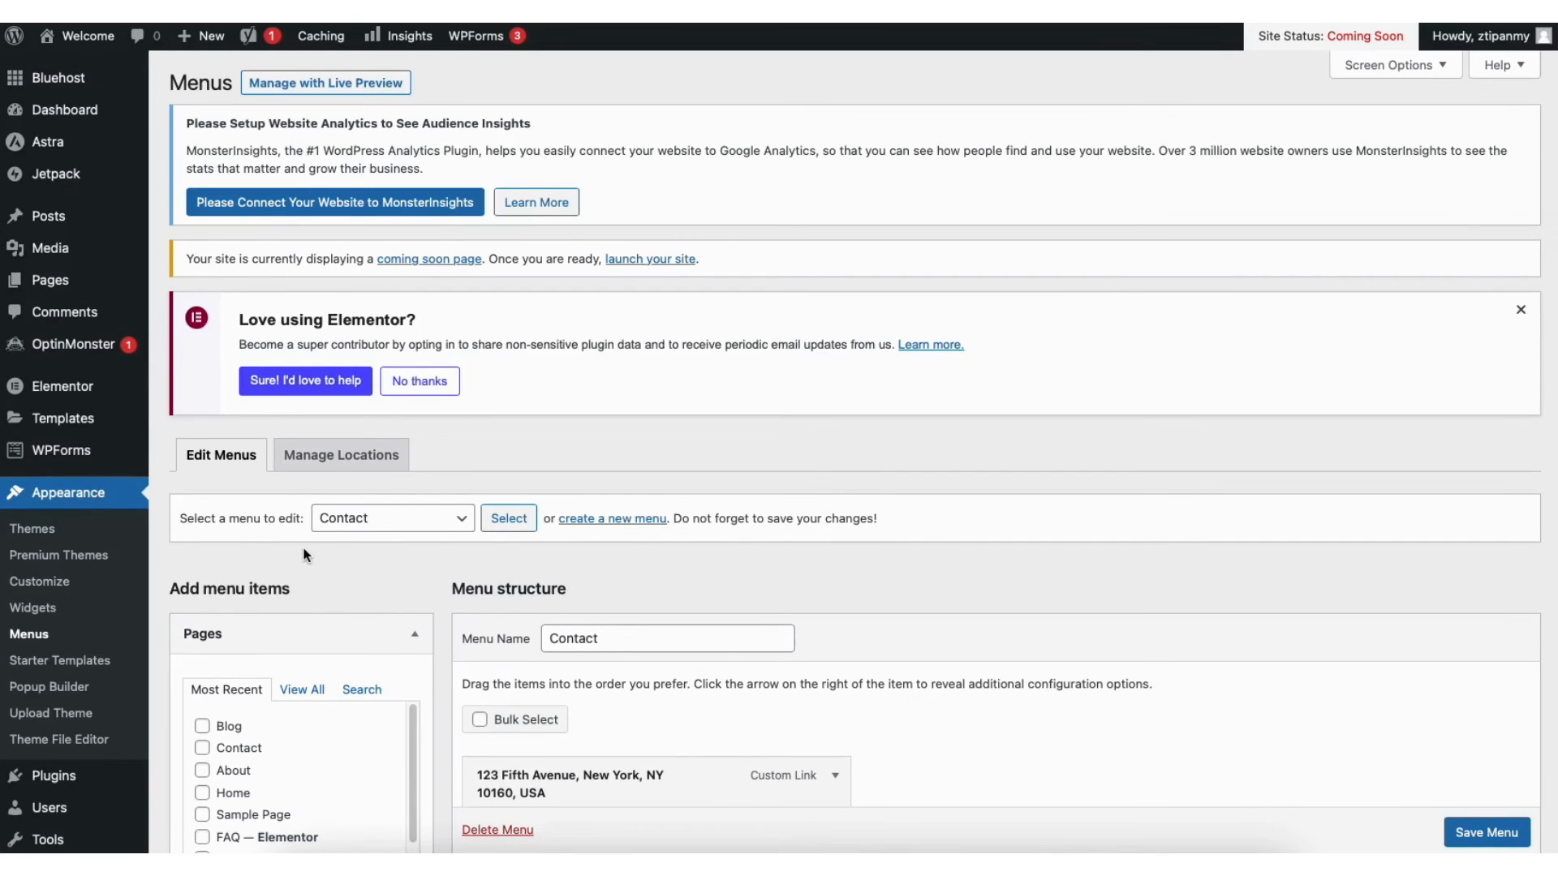
click(358, 519)
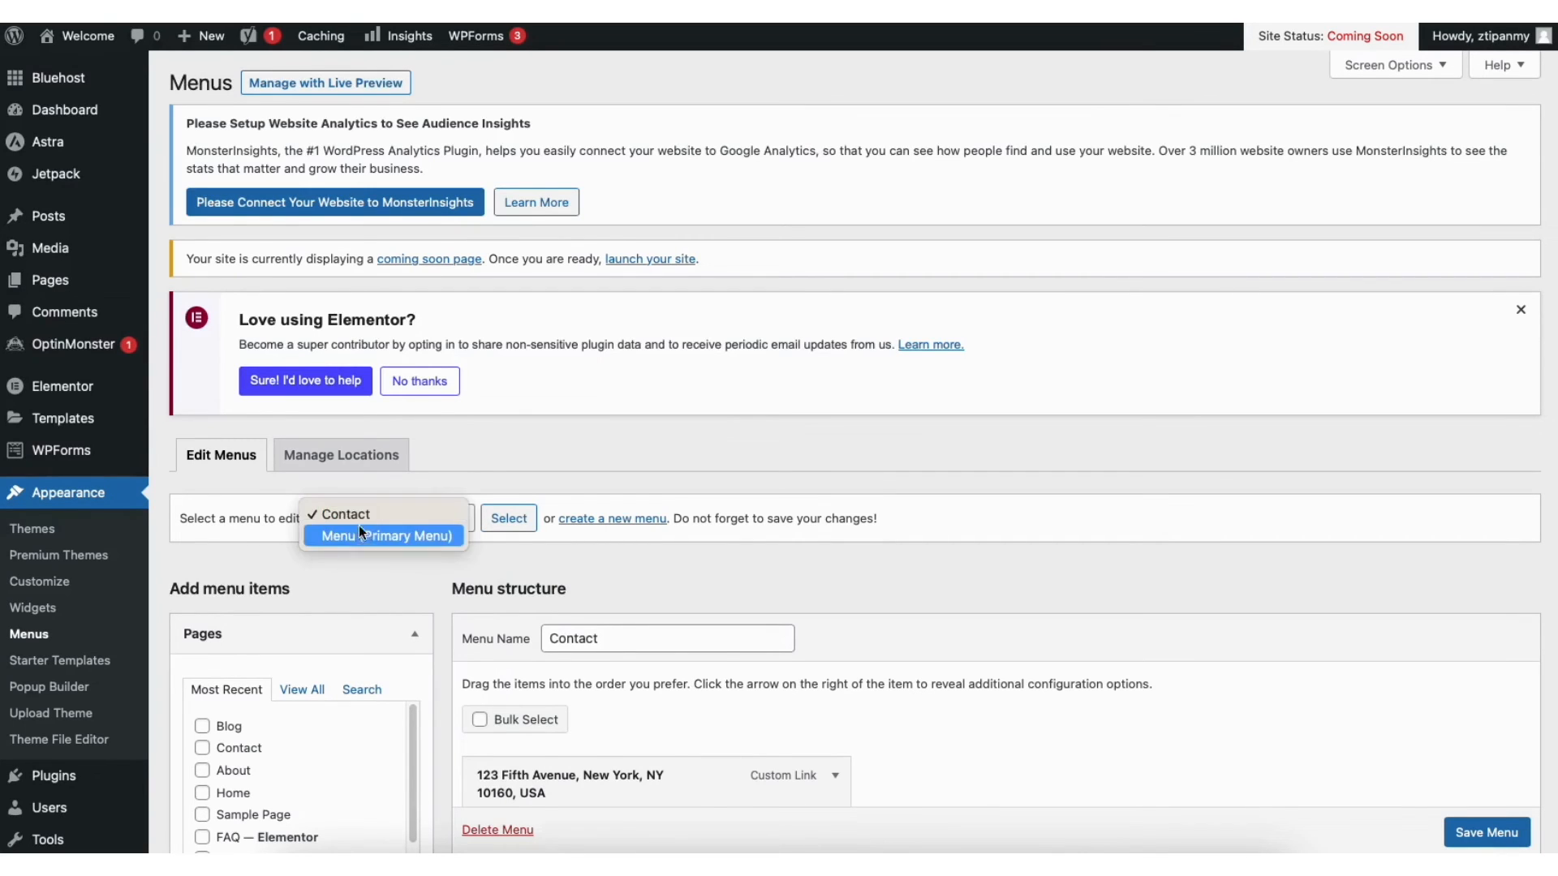
click(364, 538)
click(509, 518)
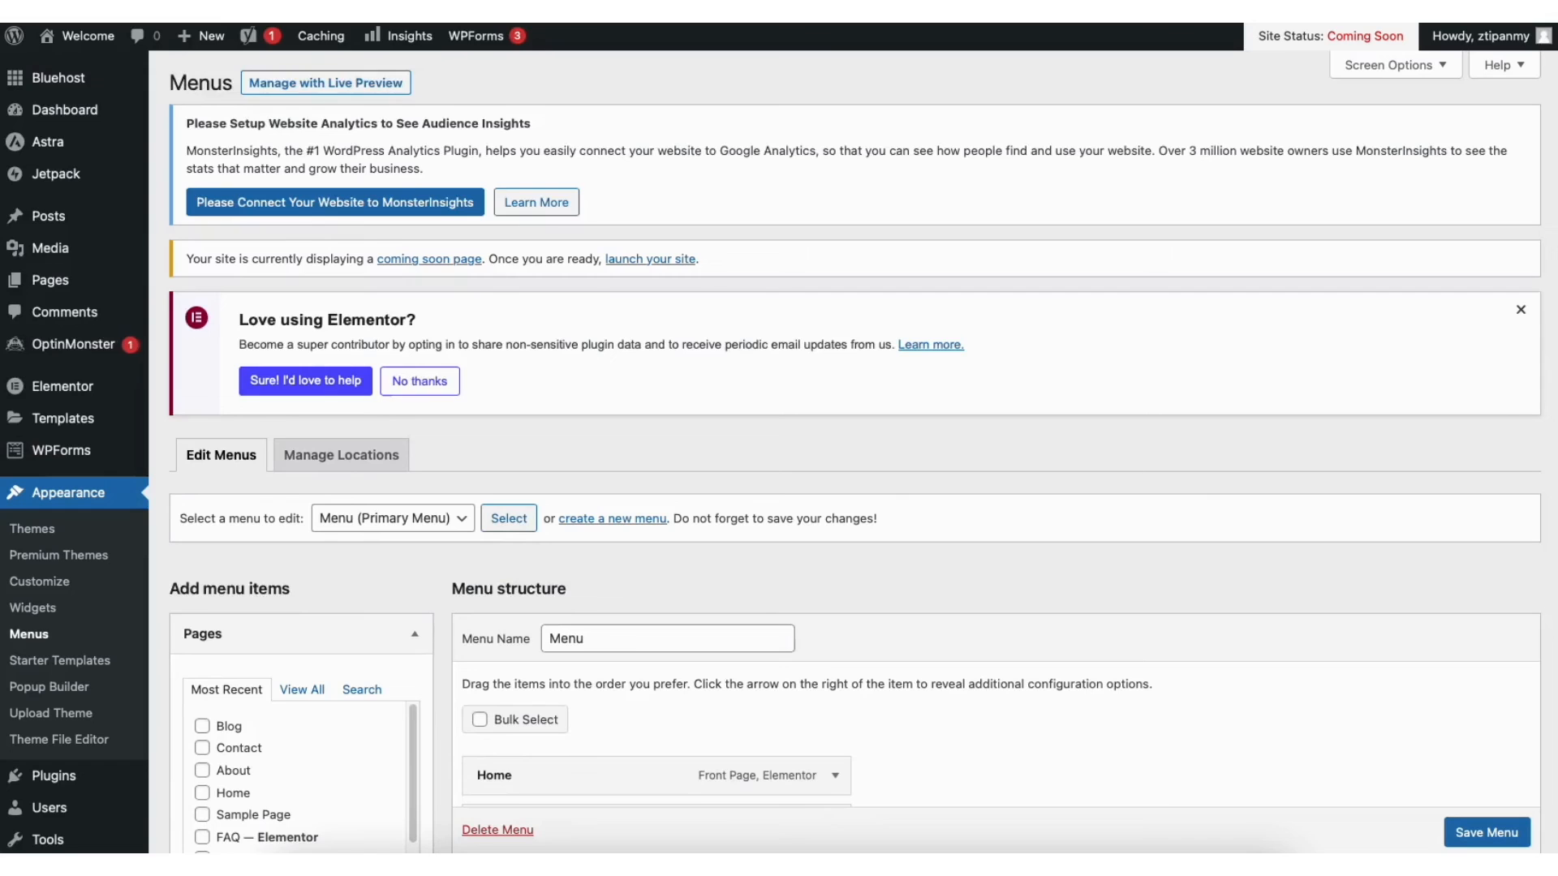
scroll(511, 524, down, 3)
scroll(852, 455, down, 5)
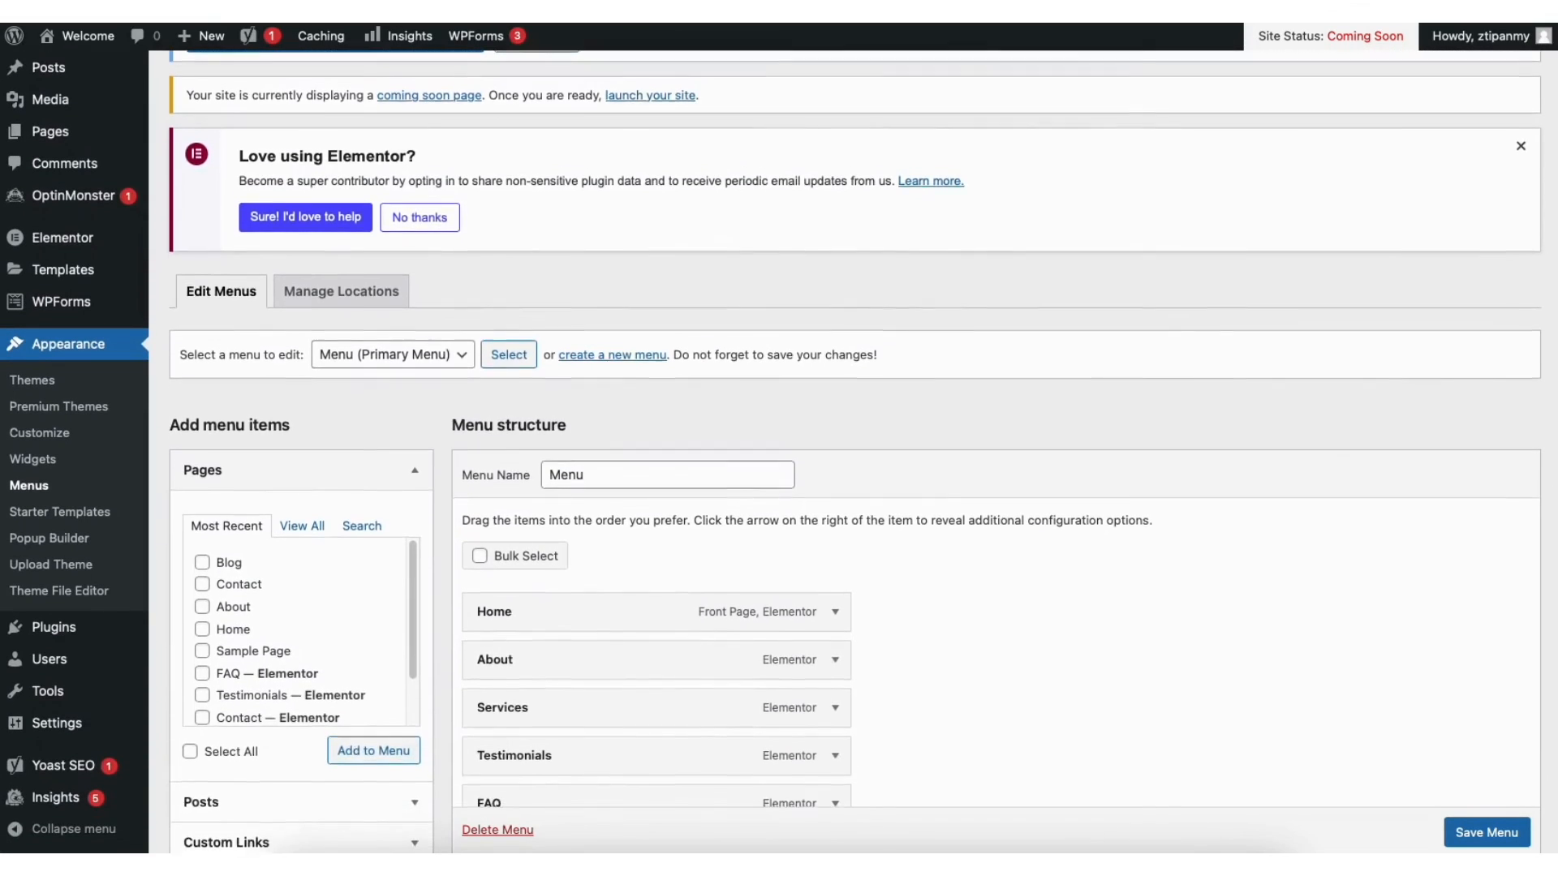
scroll(771, 451, down, 1)
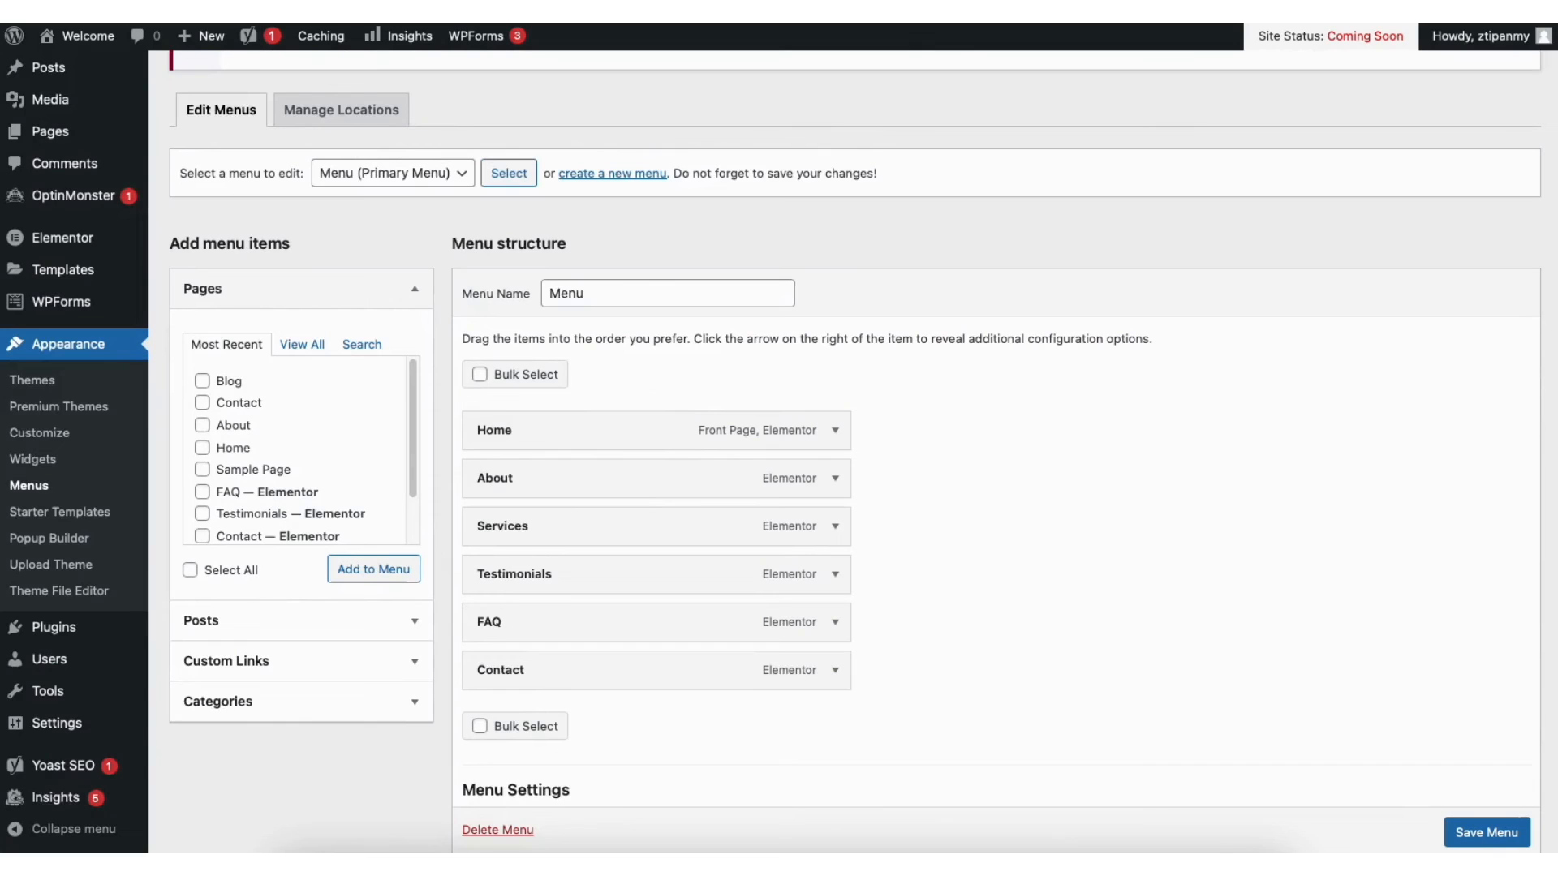
click(202, 469)
click(369, 569)
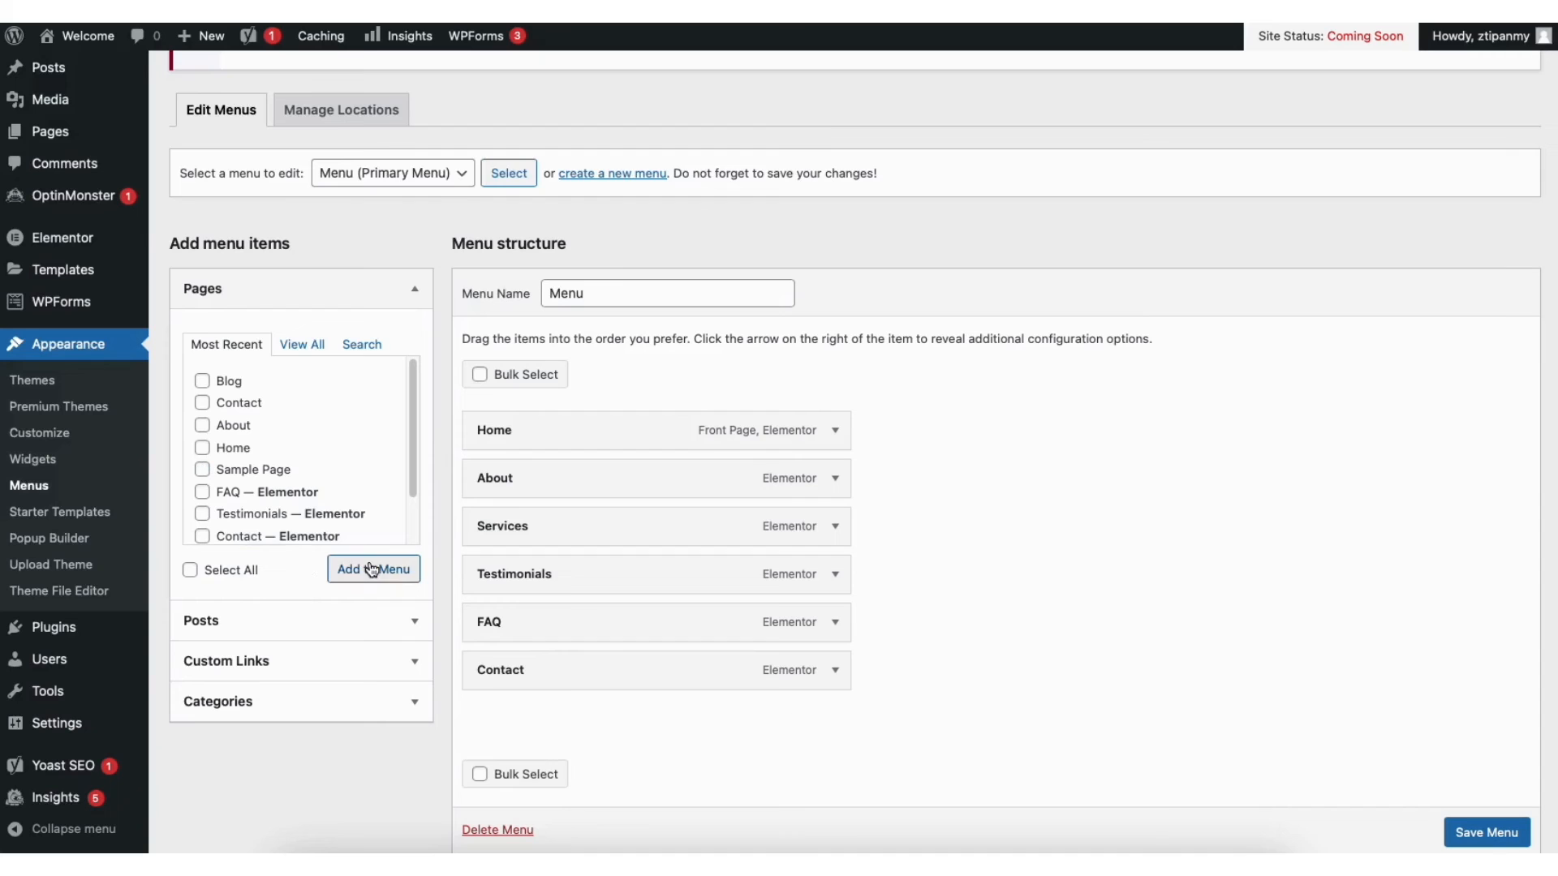
Move the added Sample Page item and nest it as a sub-item under Services
drag(497, 720, 497, 621)
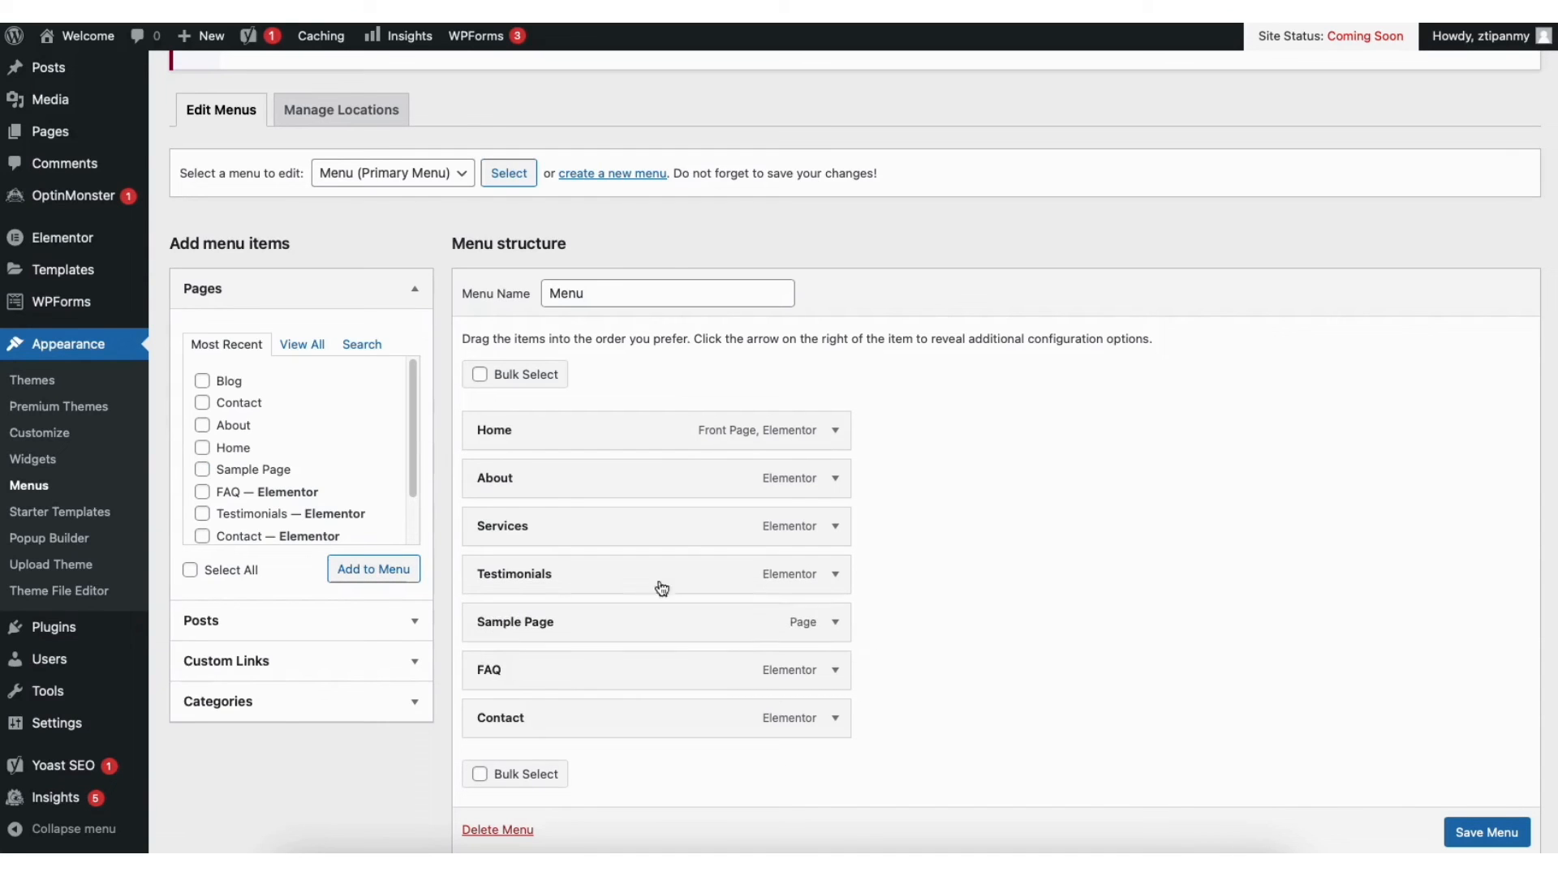
click(837, 432)
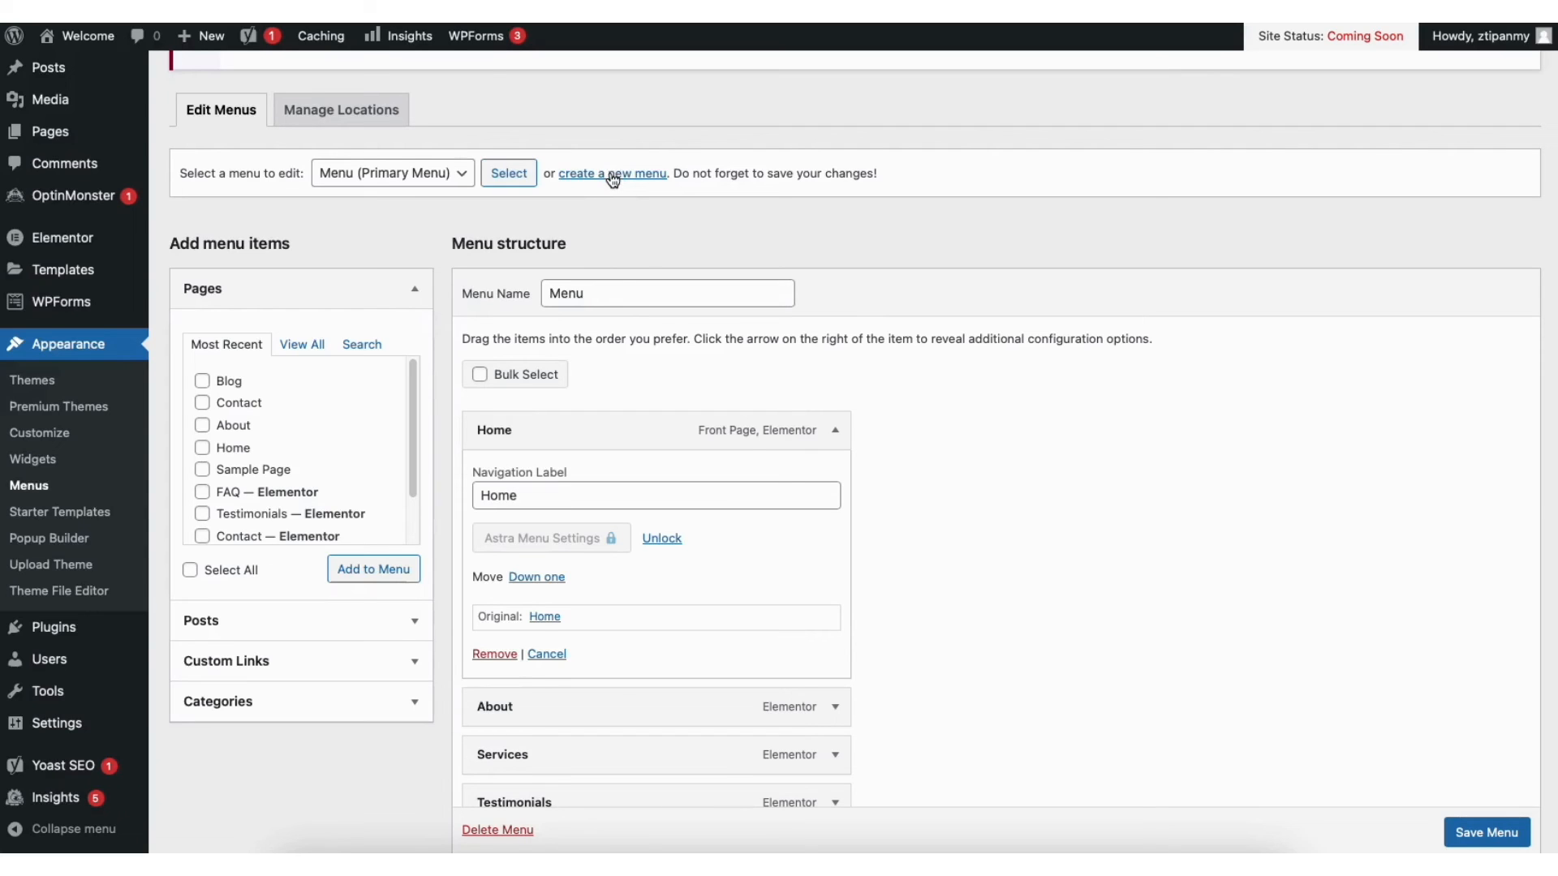
click(836, 431)
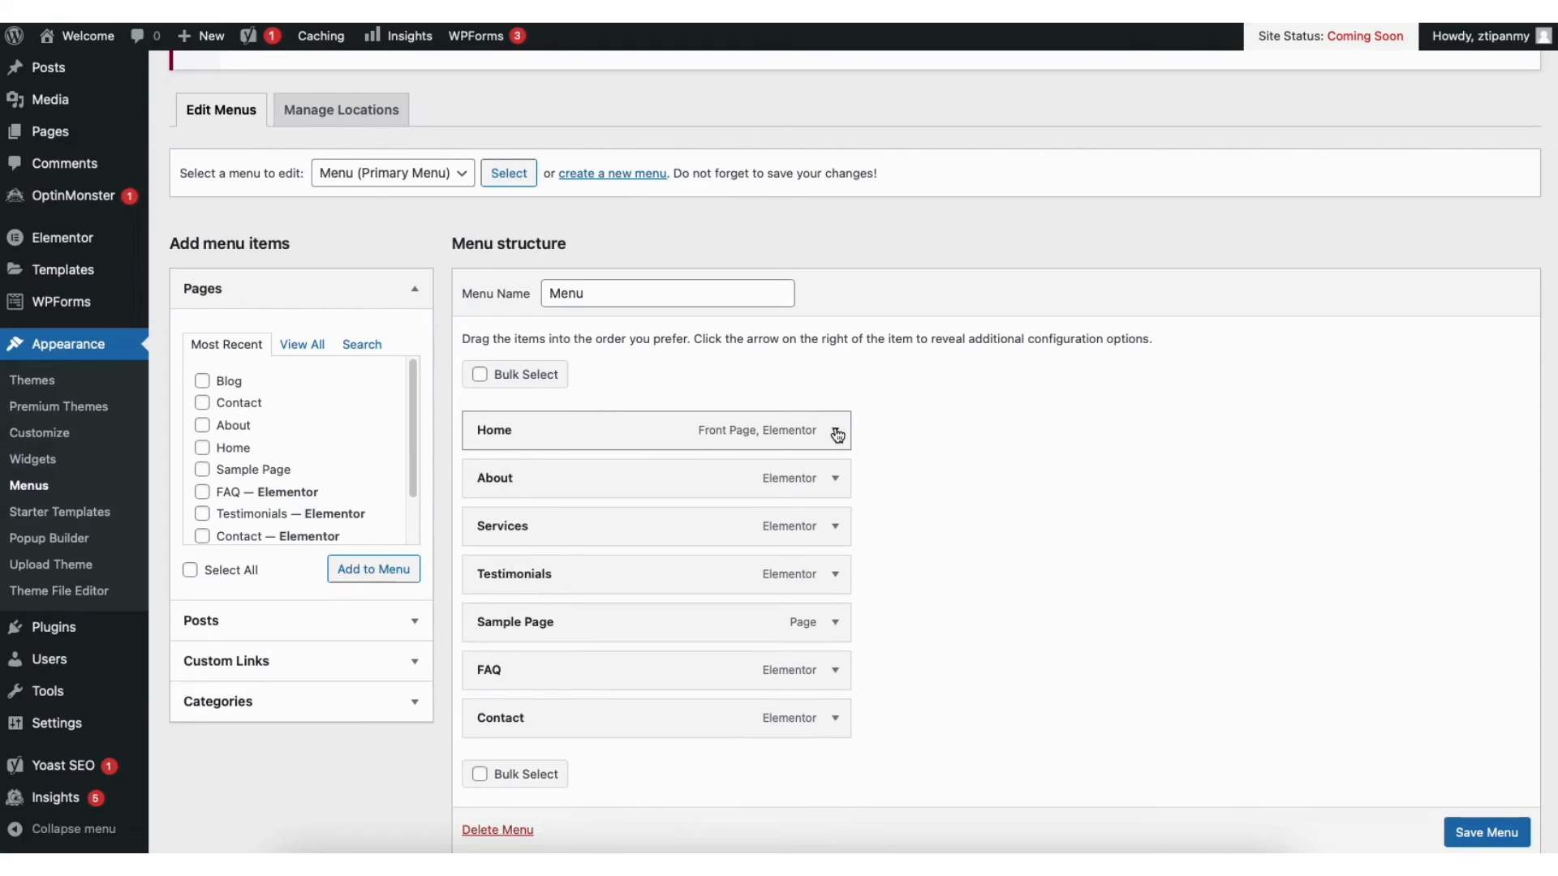
drag(515, 630, 548, 574)
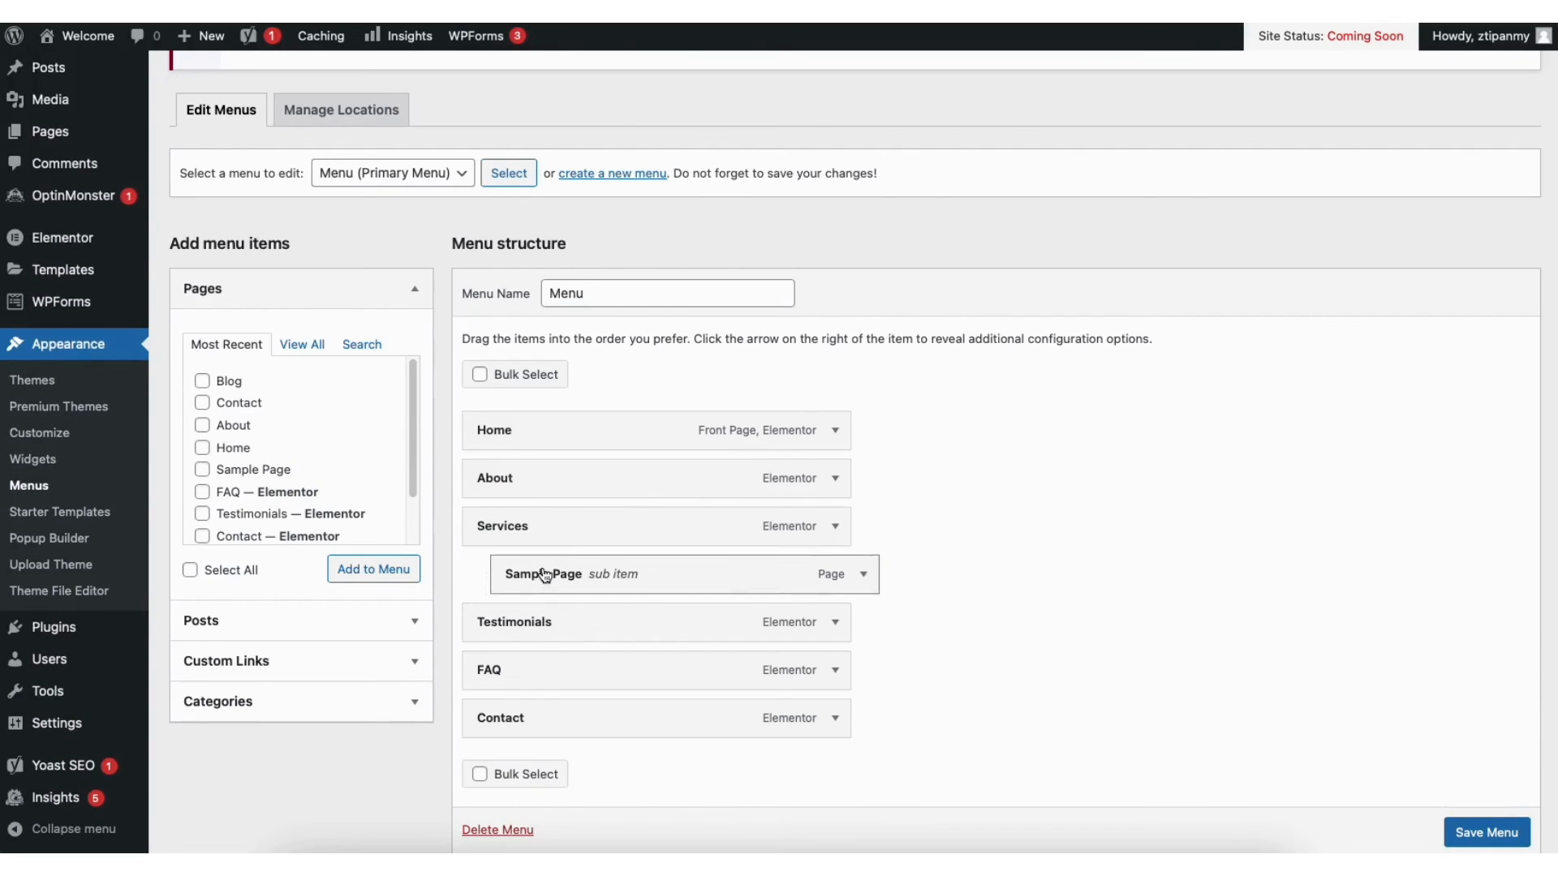
Add a second Sample Page, nest it under Services, and save the menu
click(202, 470)
click(348, 568)
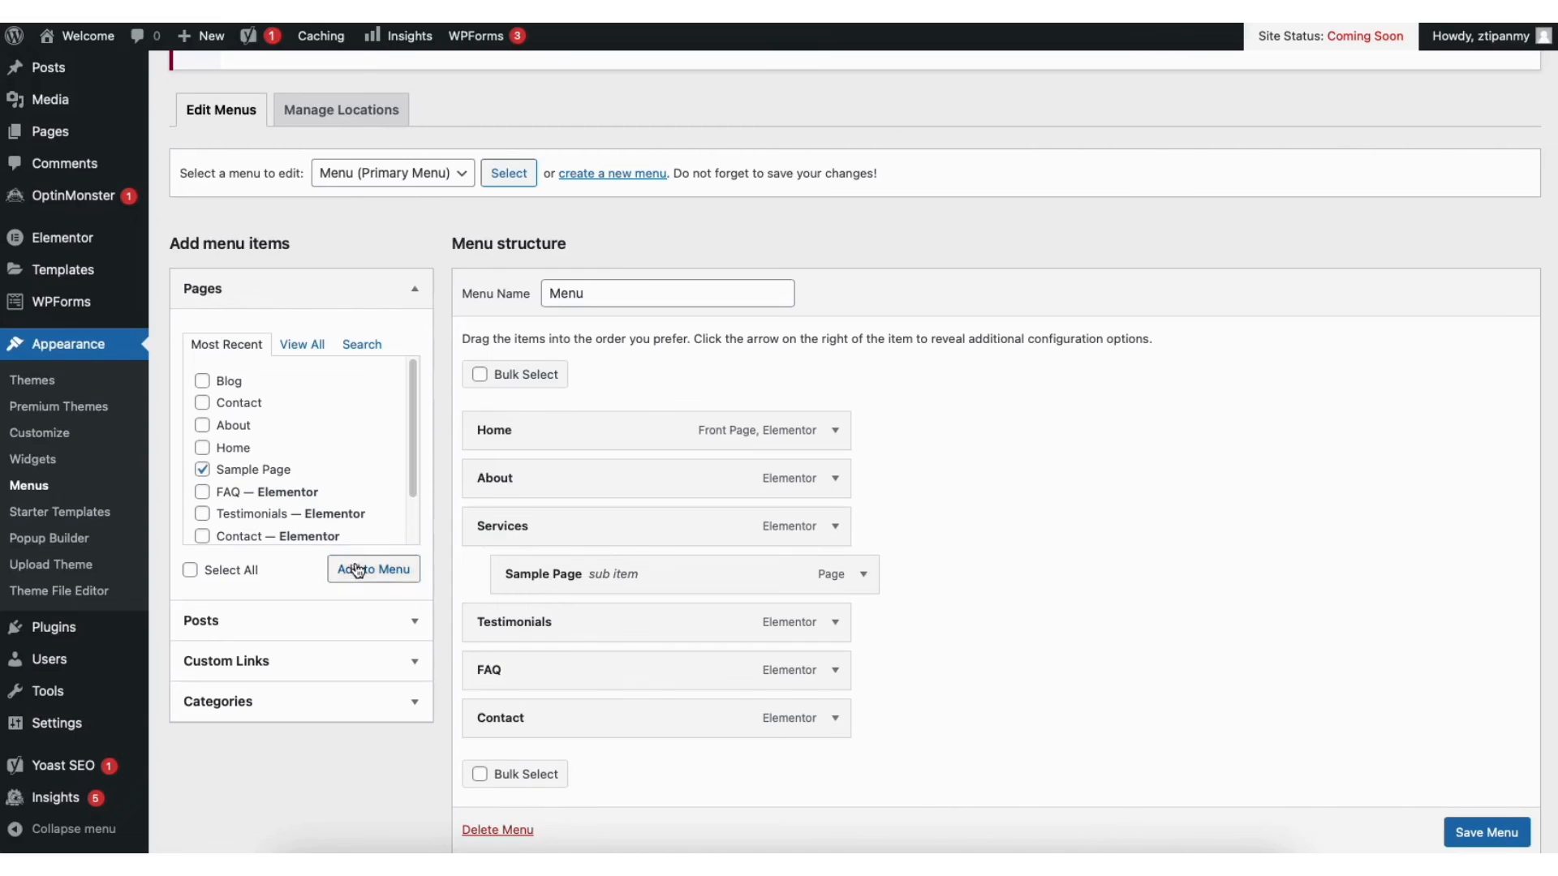
drag(529, 766, 601, 619)
click(1493, 834)
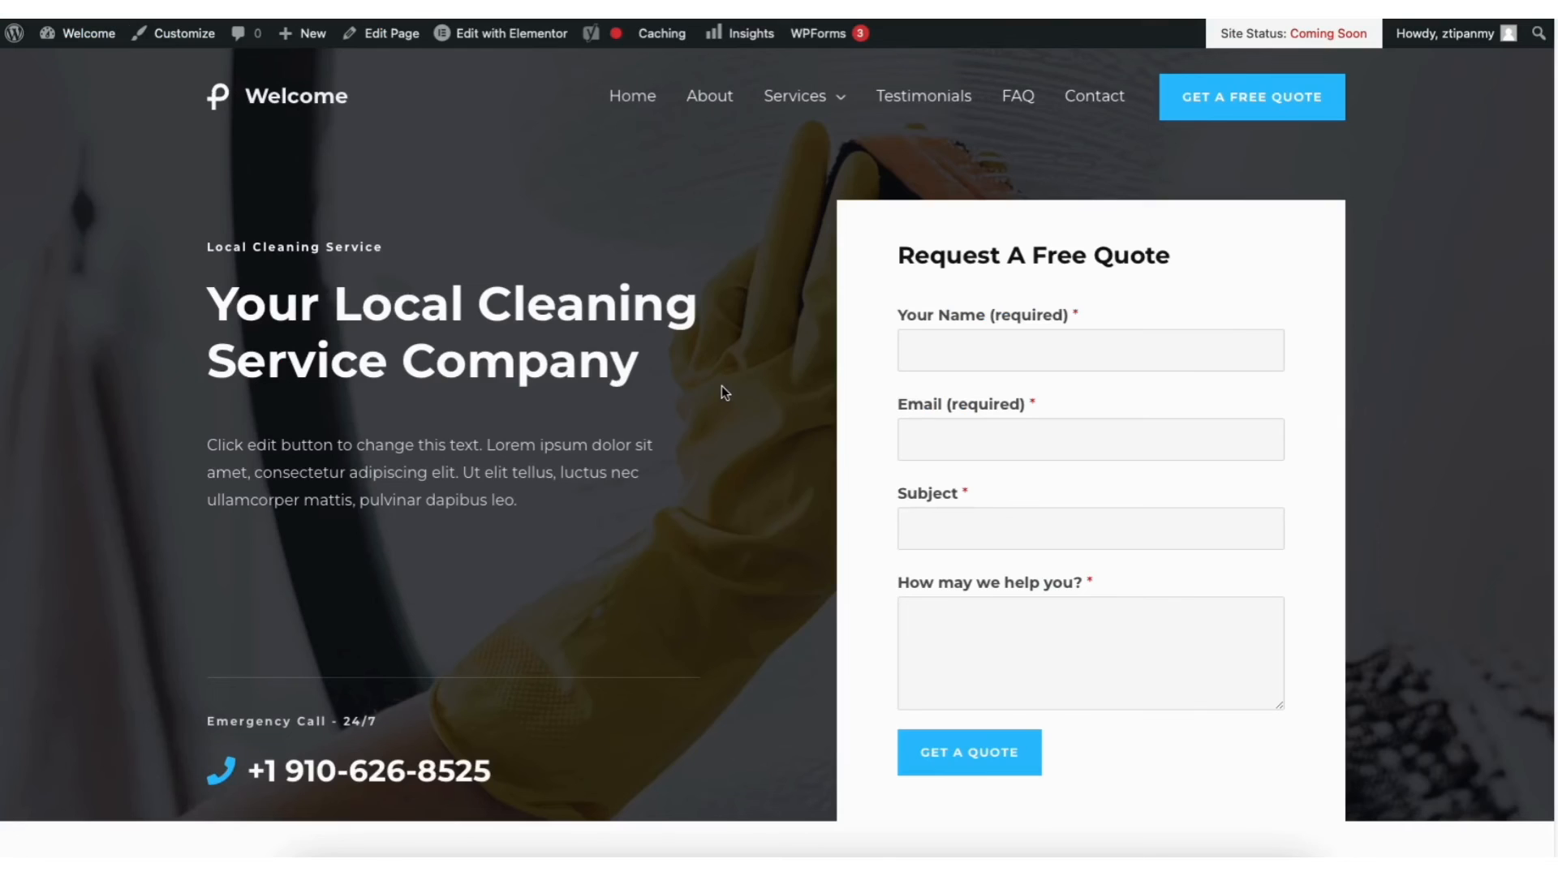
Reveal the Services dropdown with its Sample Page sub-item on the live front page
mouse_move(795, 106)
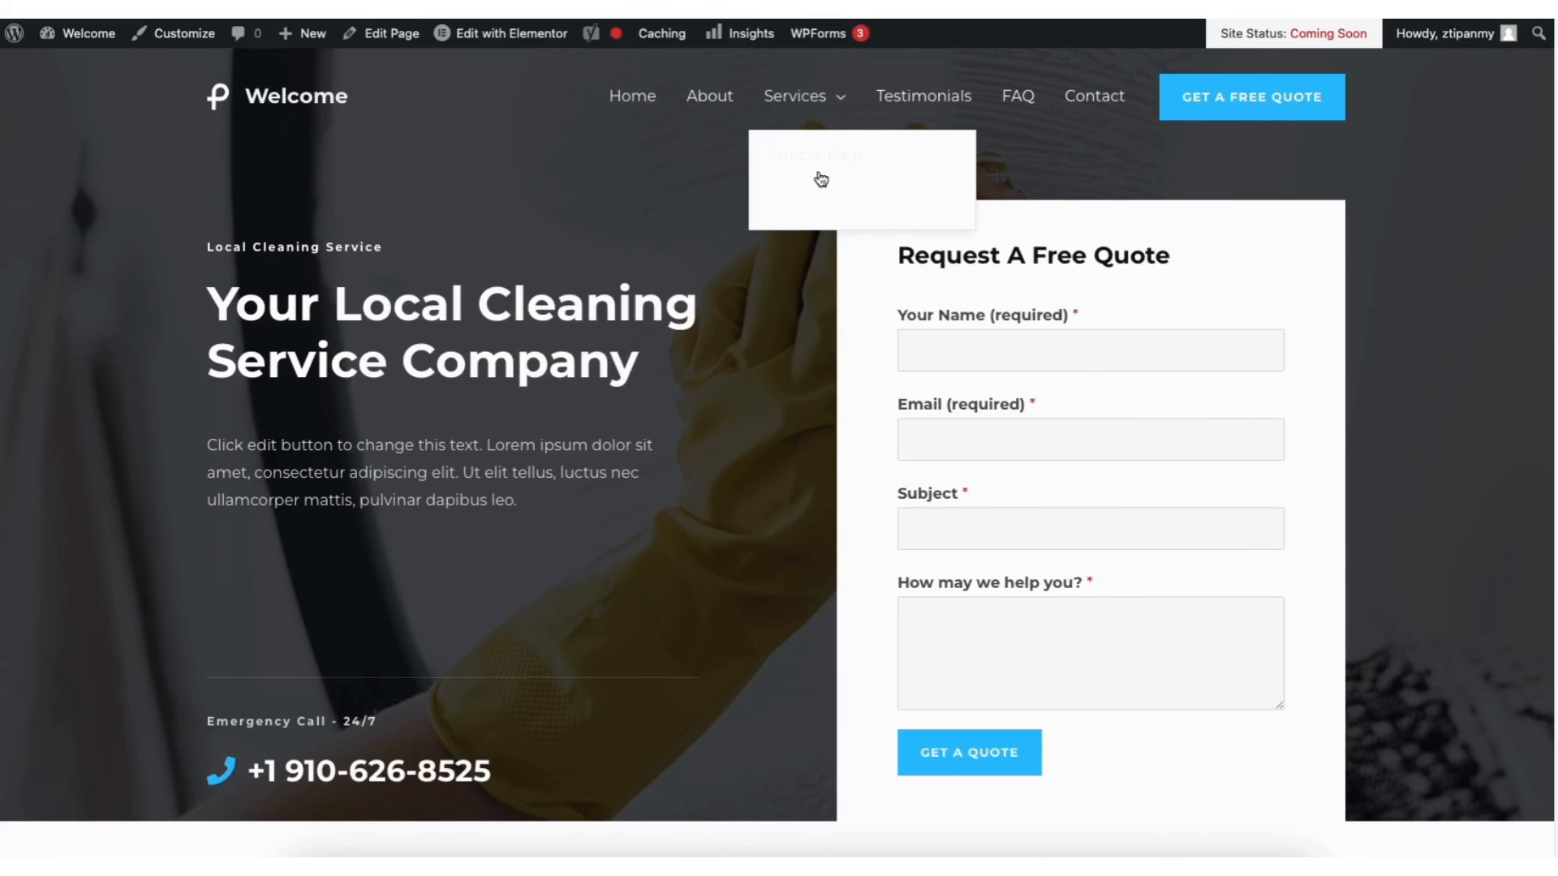
Set the Transparent Header's submenu text/link colour to blue in the Customizer
click(175, 38)
click(111, 386)
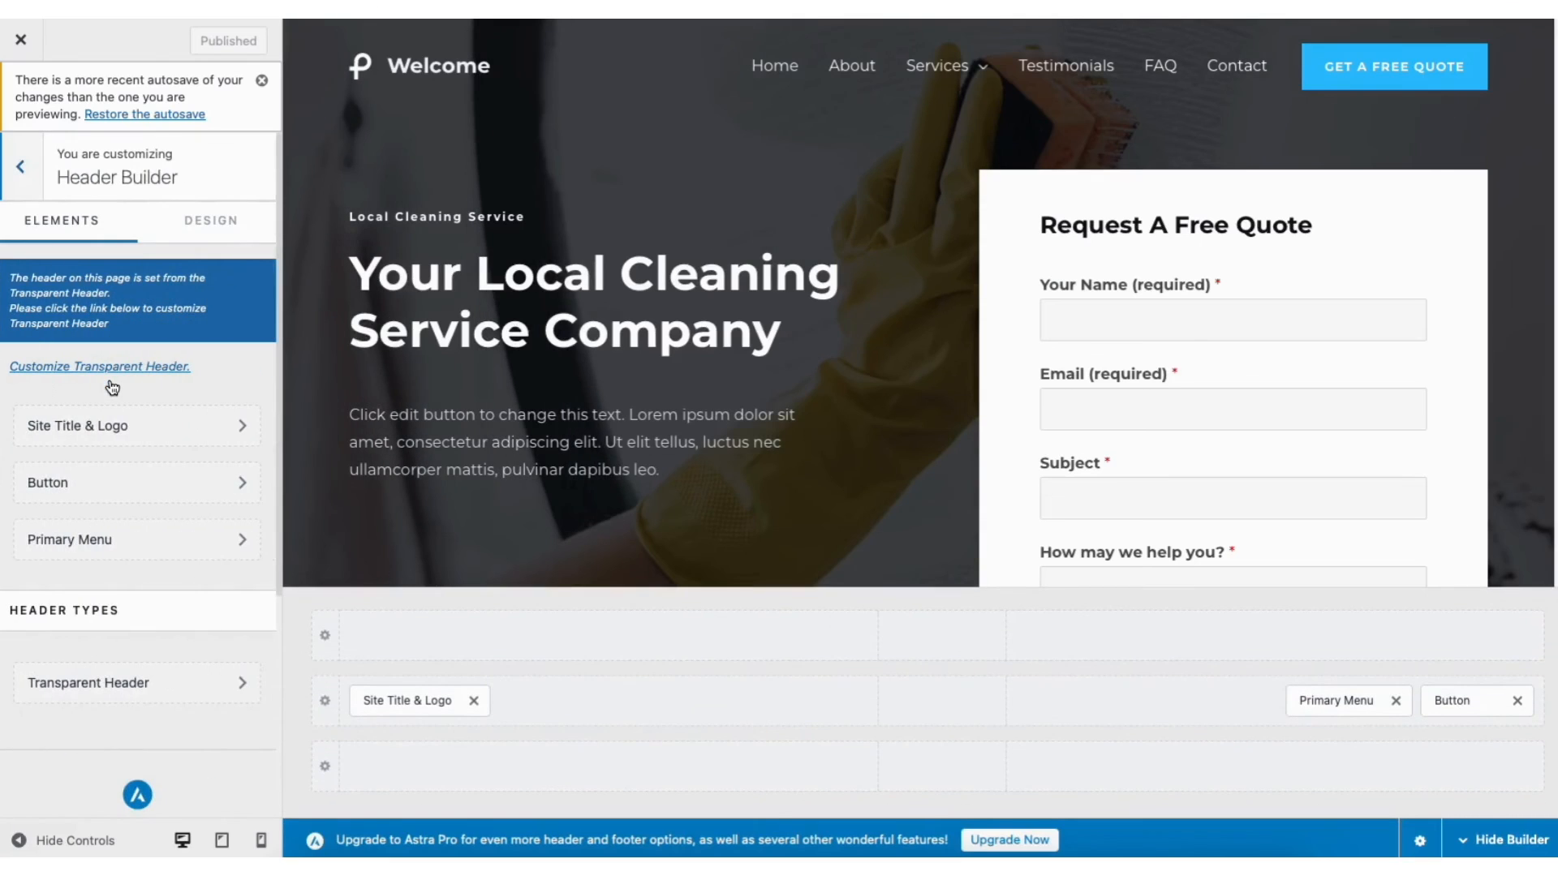
click(130, 684)
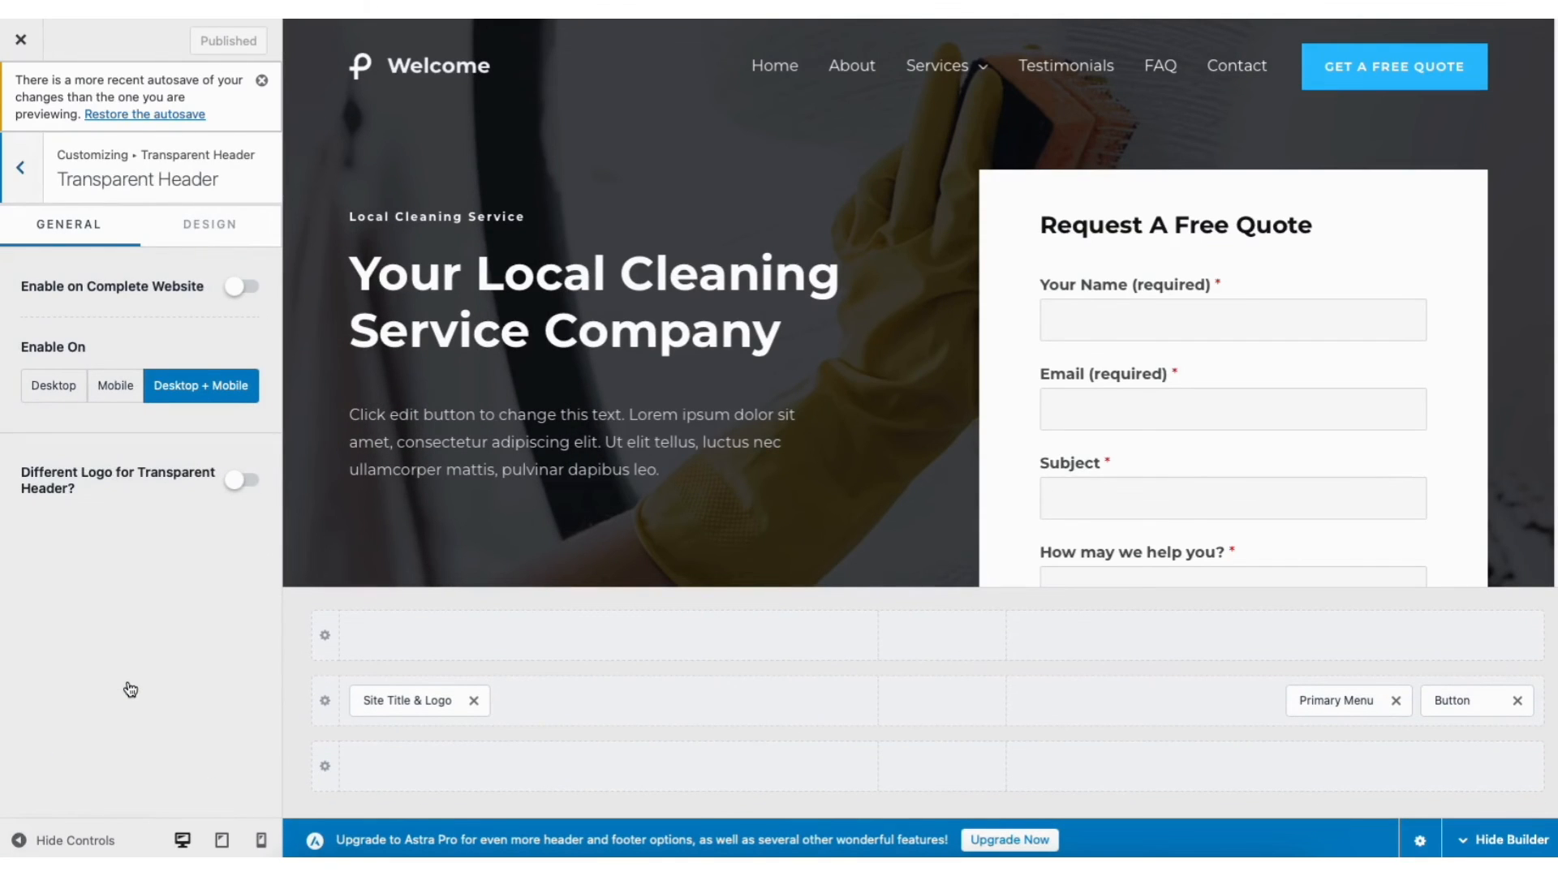
click(208, 231)
drag(278, 369, 291, 479)
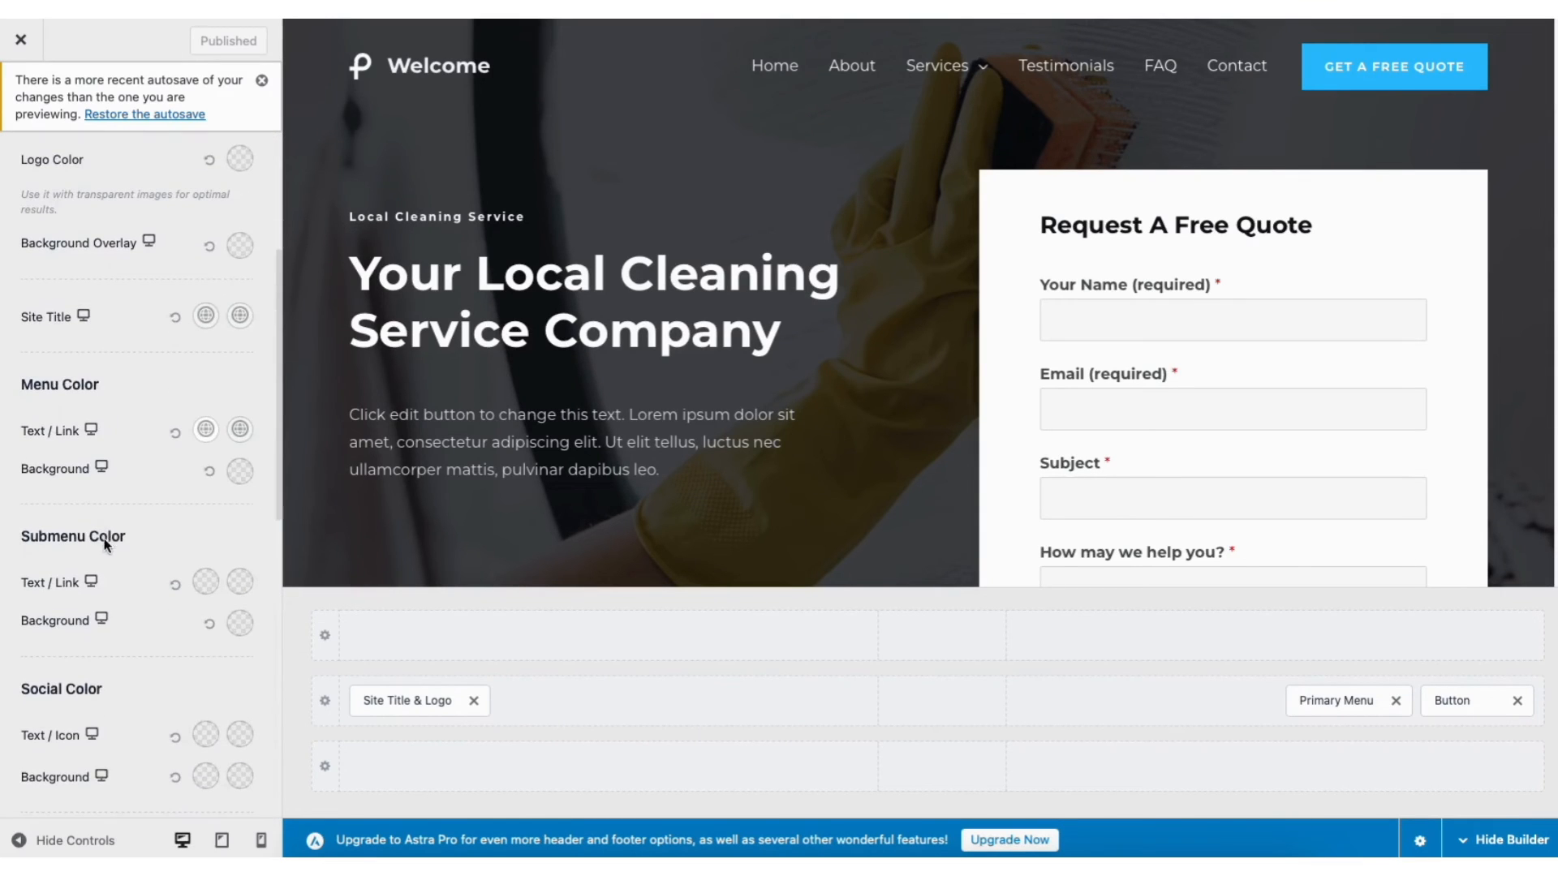
click(206, 583)
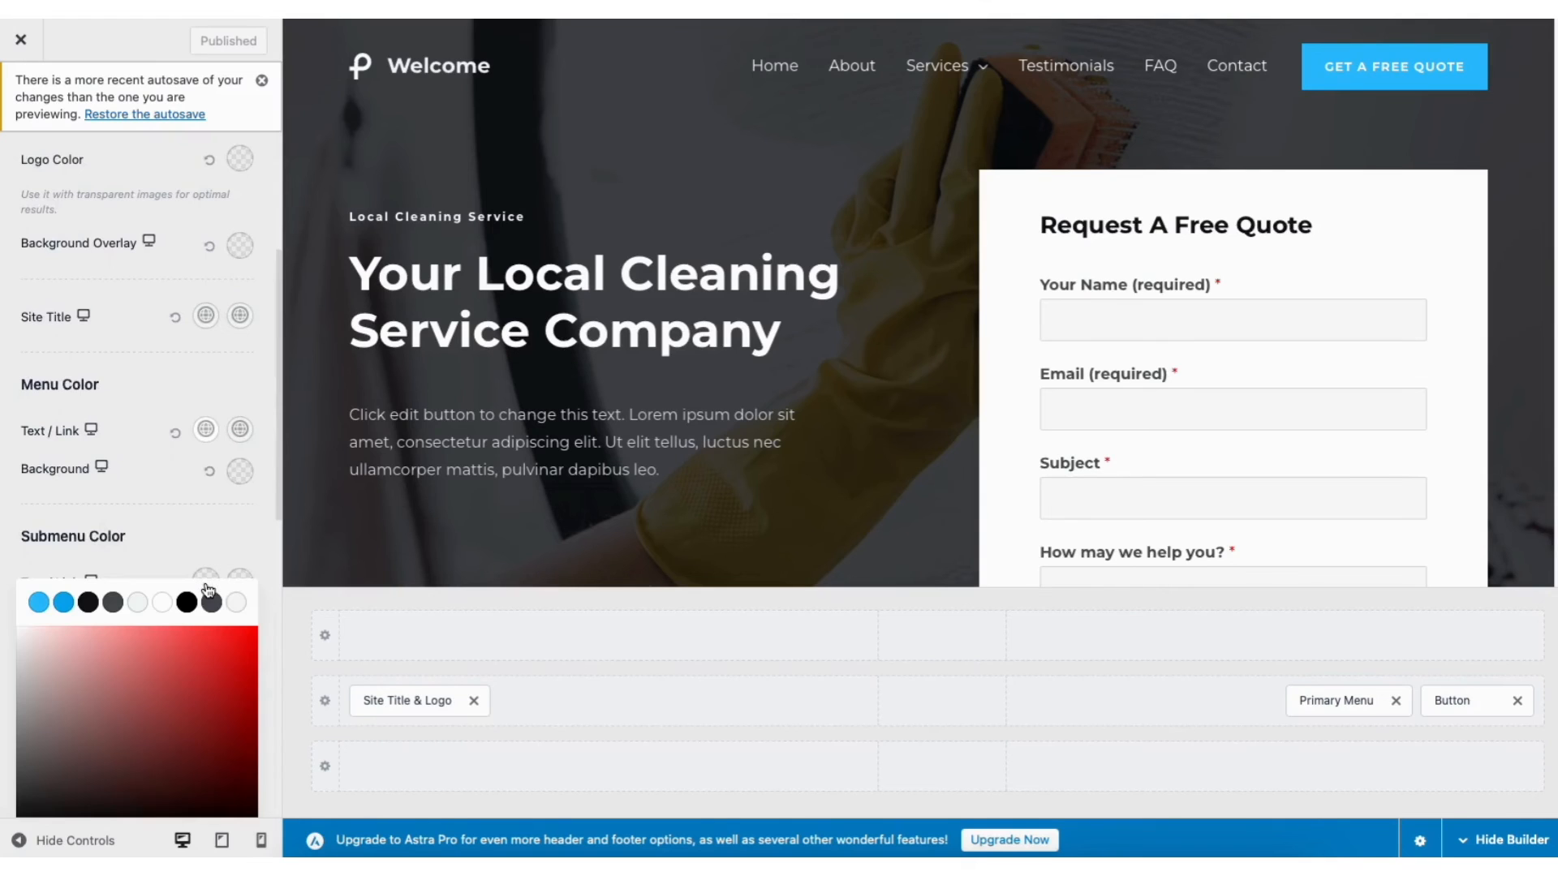
click(63, 602)
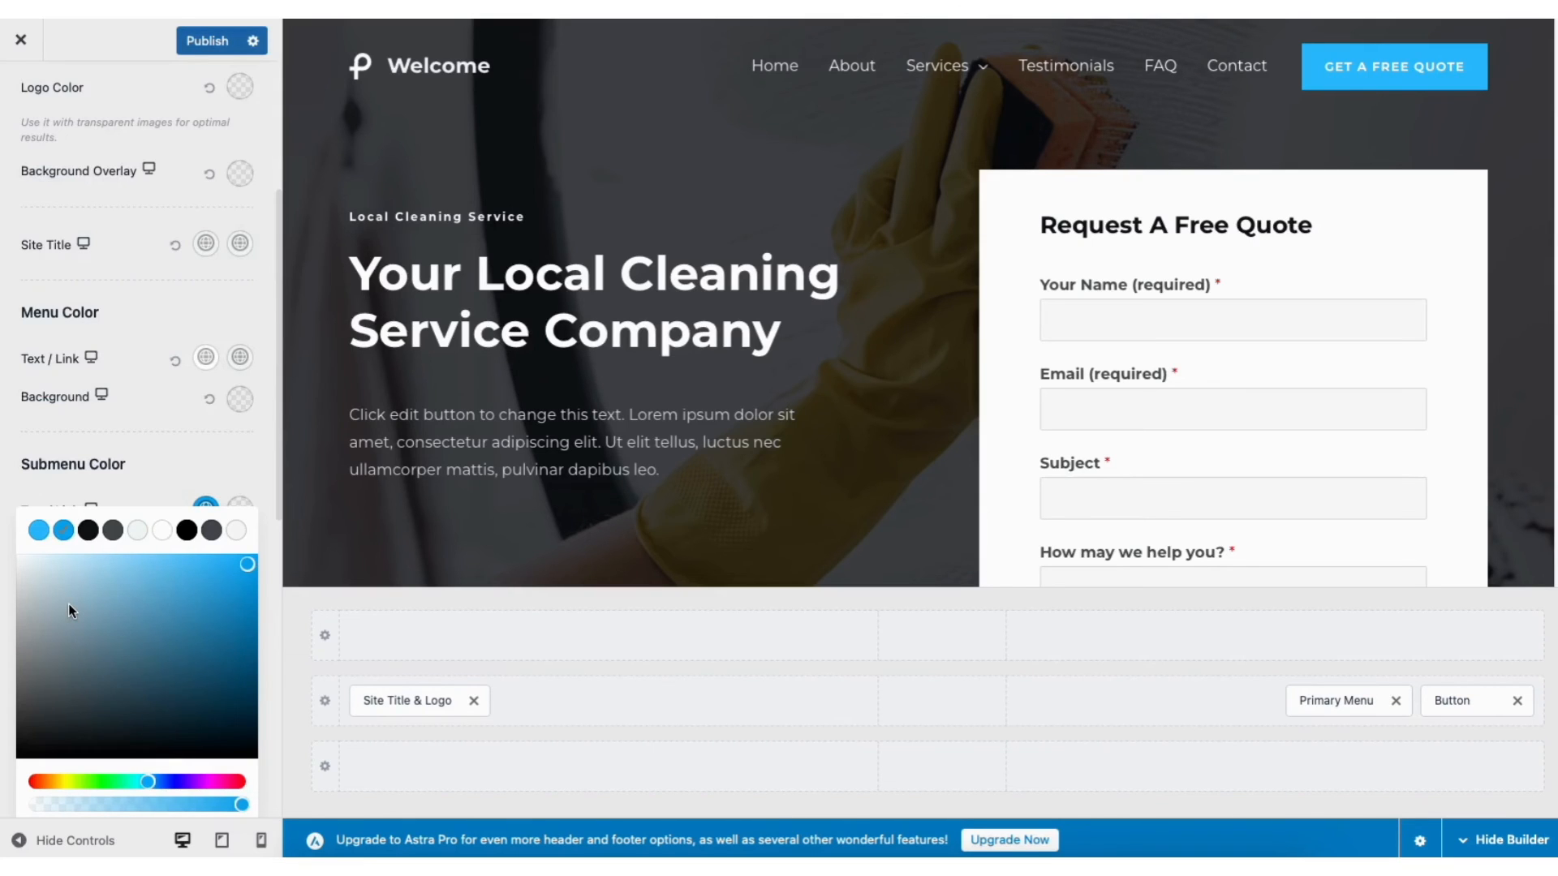
mouse_move(956, 69)
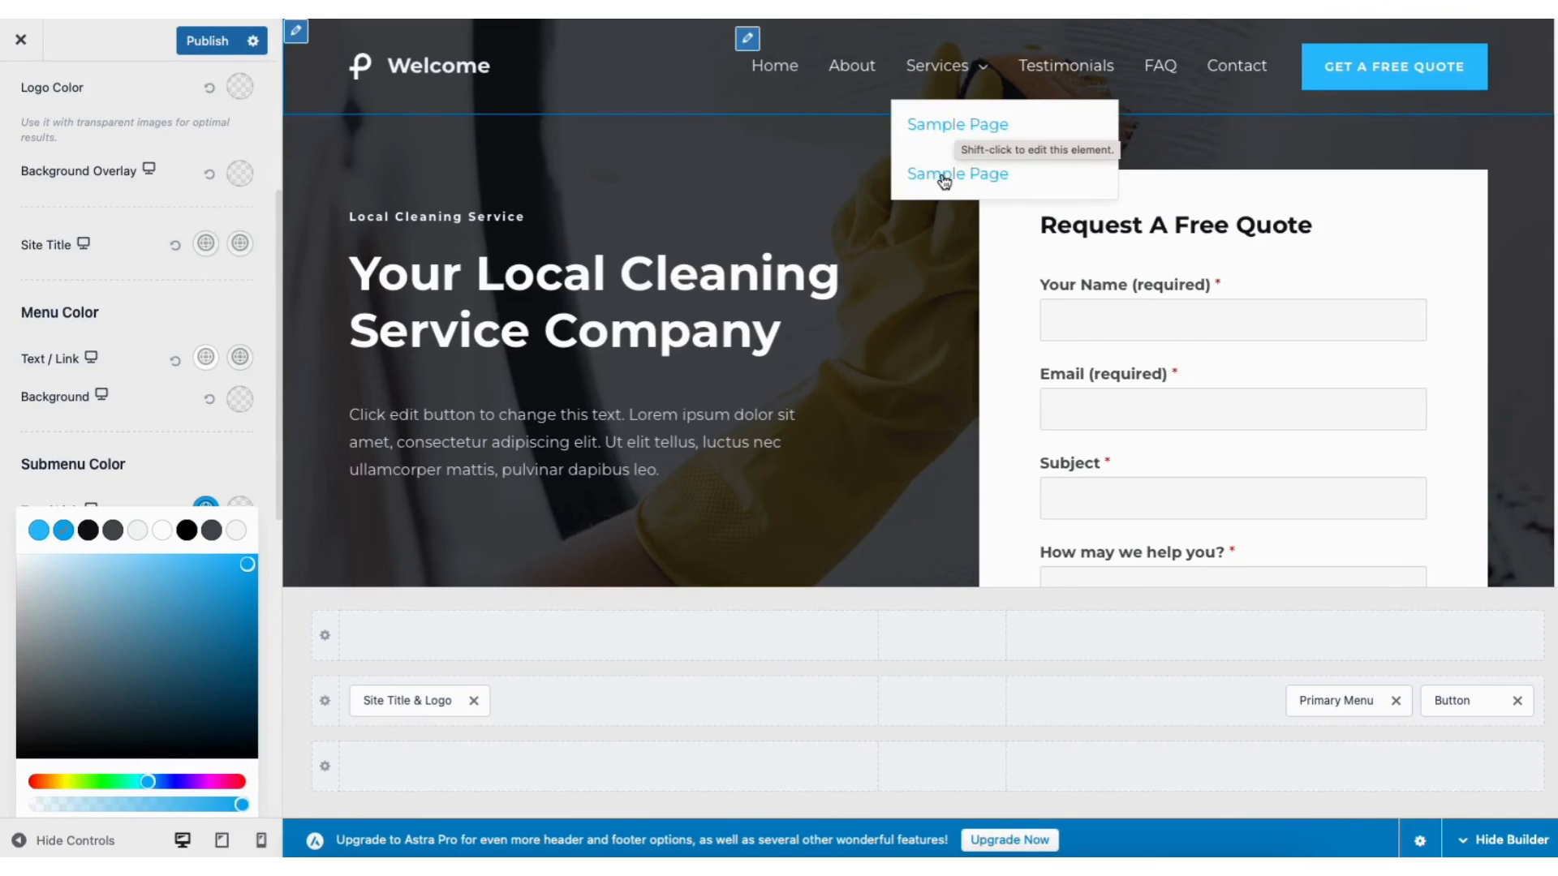
click(209, 454)
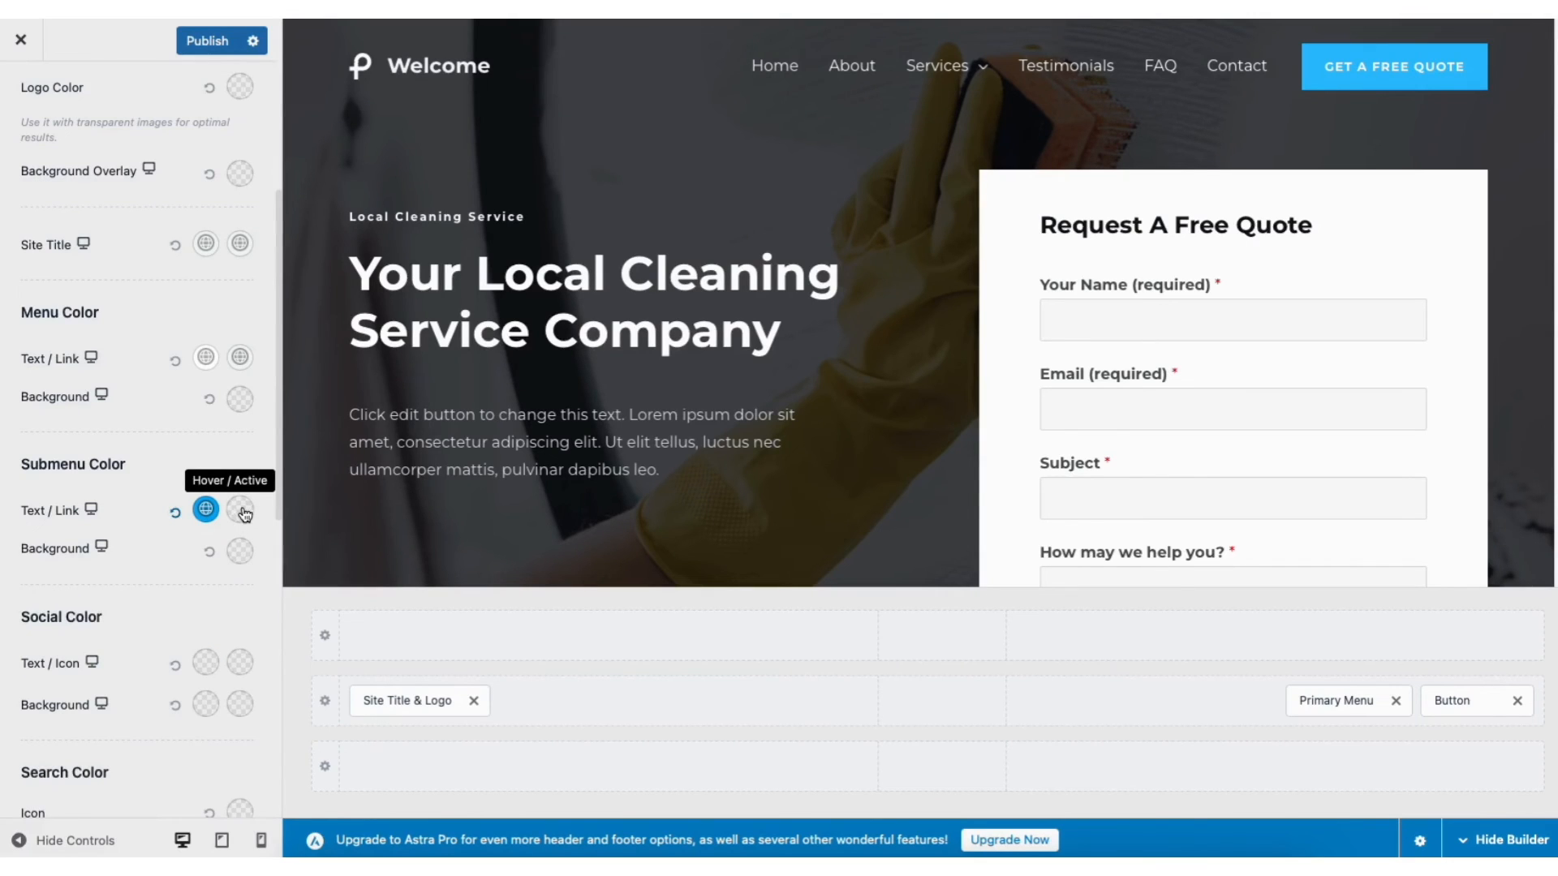
Make the submenu link hover colour black and publish the changes
click(242, 511)
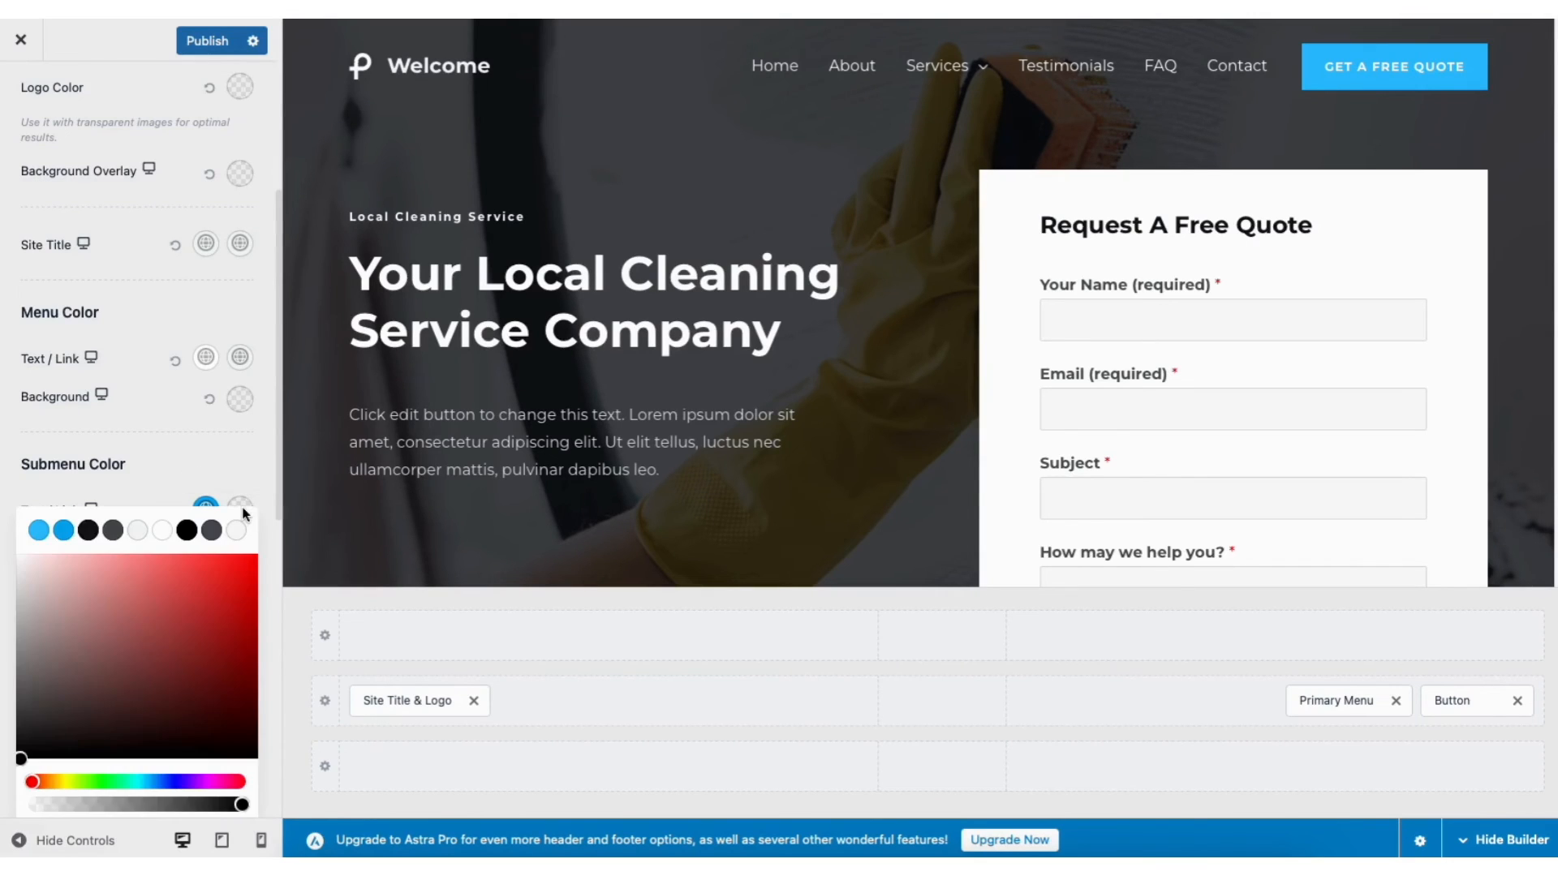
click(89, 531)
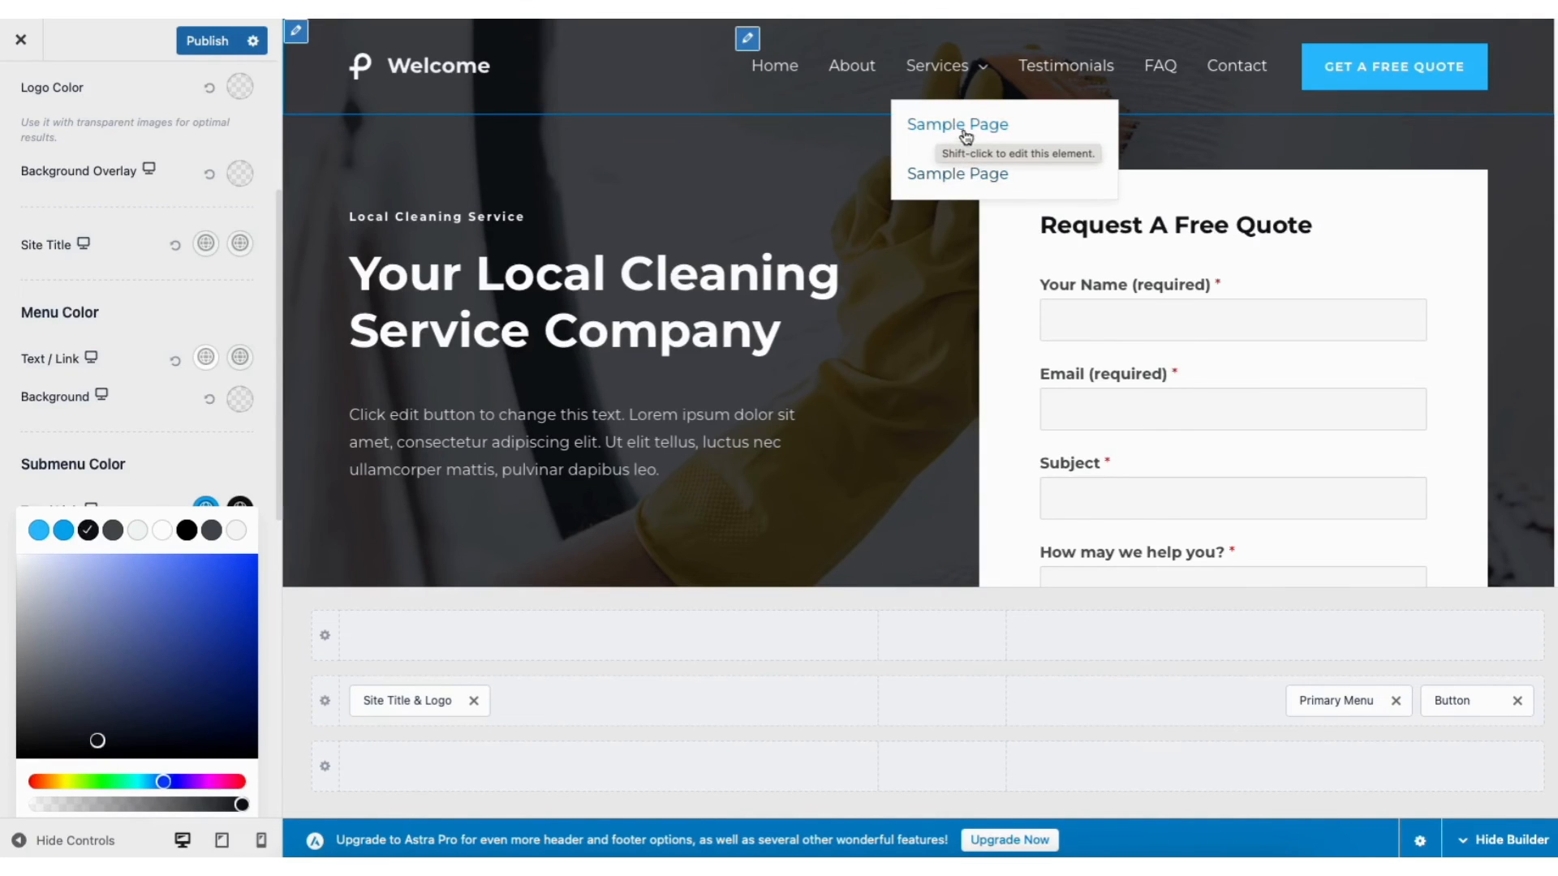
click(201, 42)
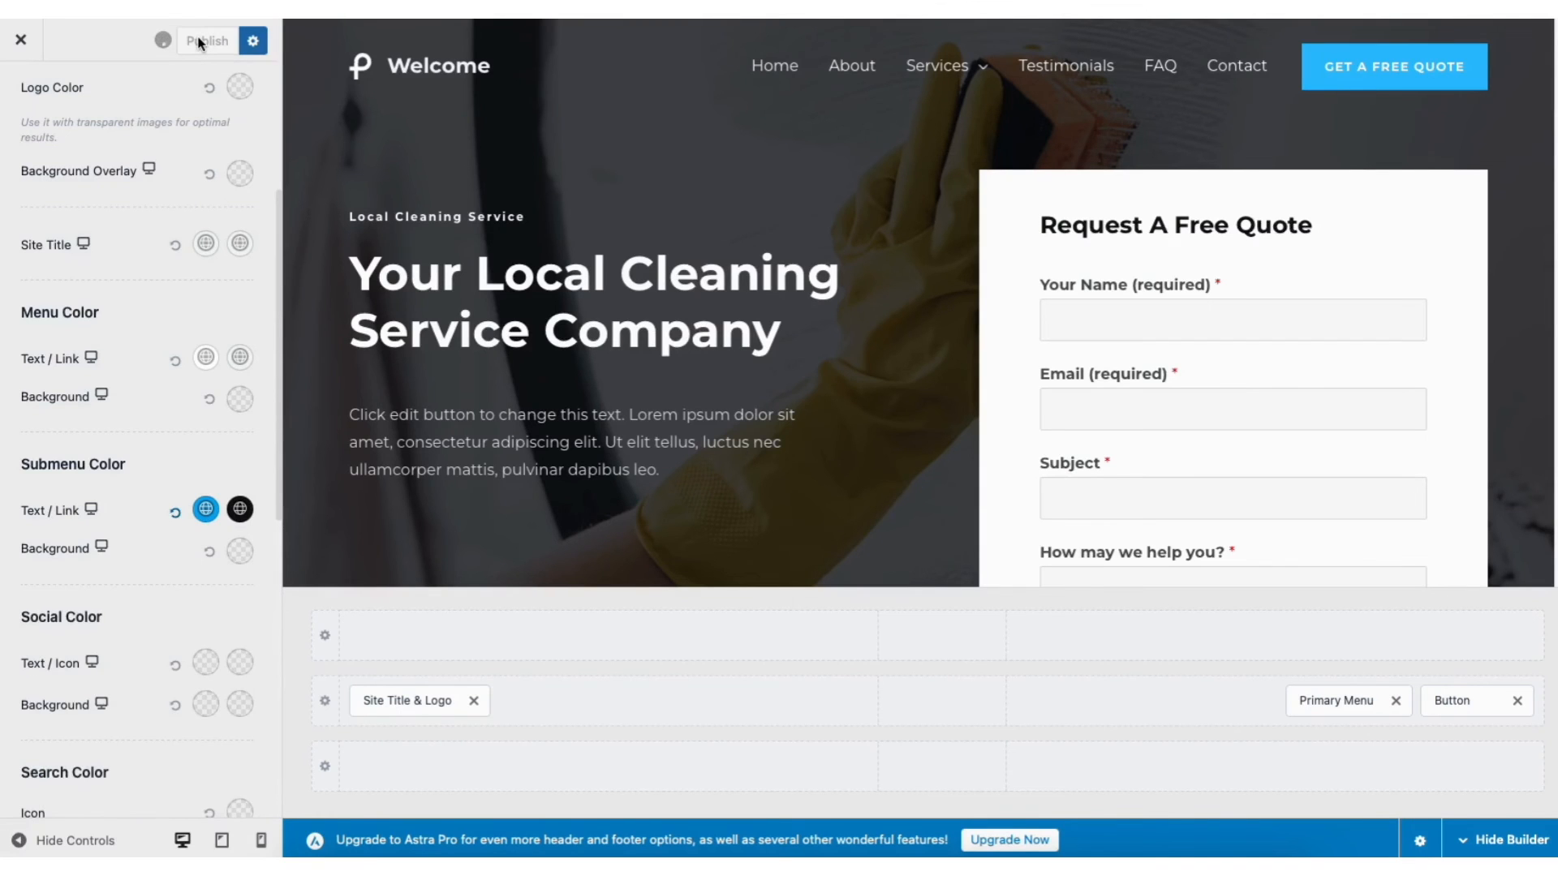
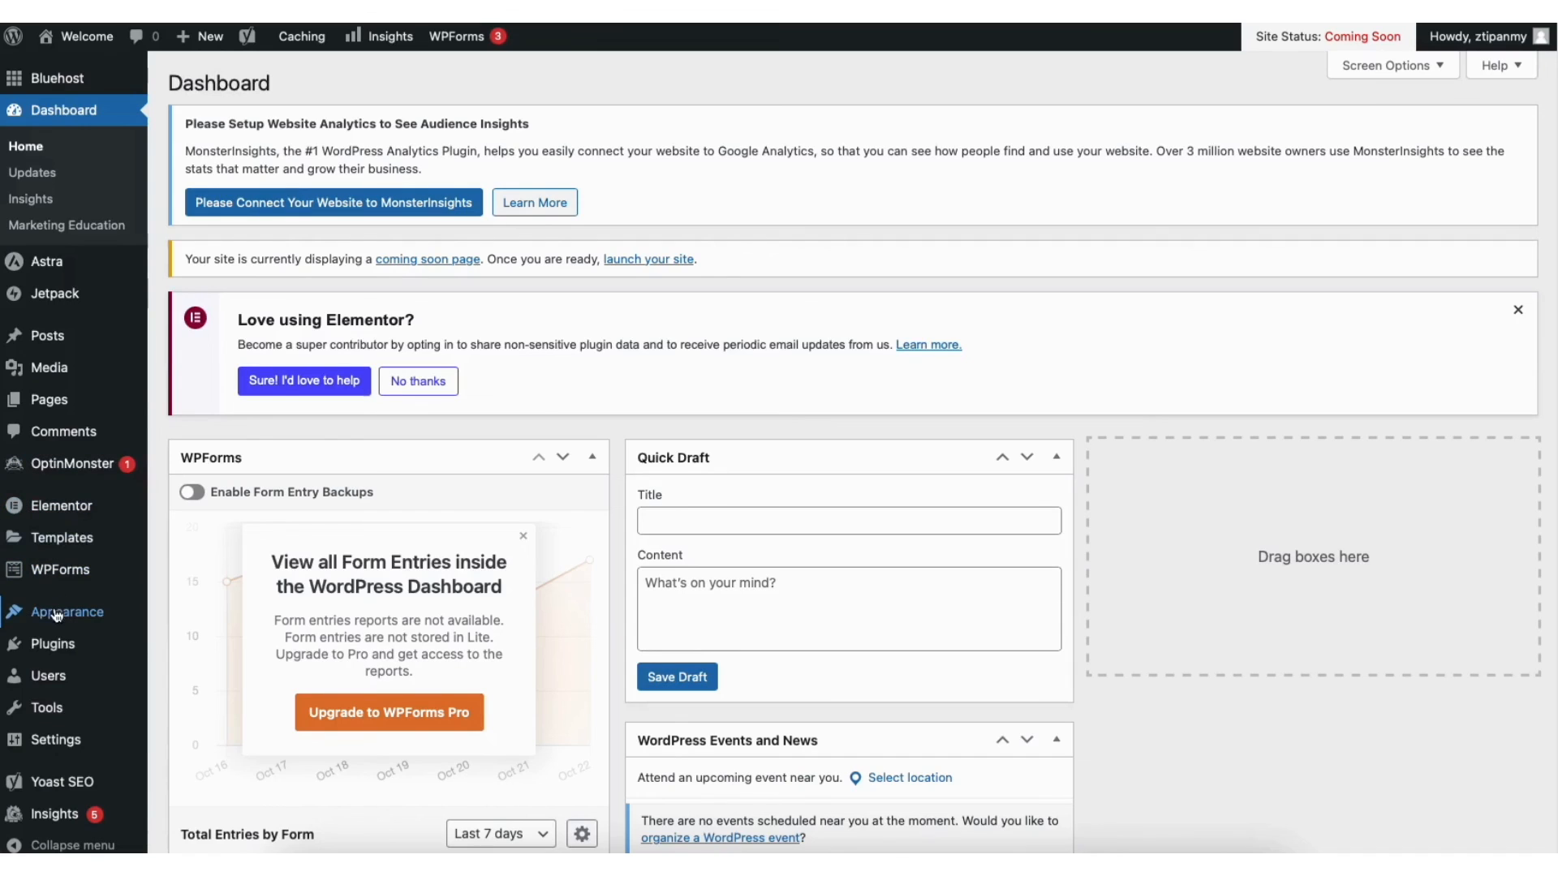
In the Customizer's Footer Builder, open the first footer widget's text for editing
mouse_move(57, 616)
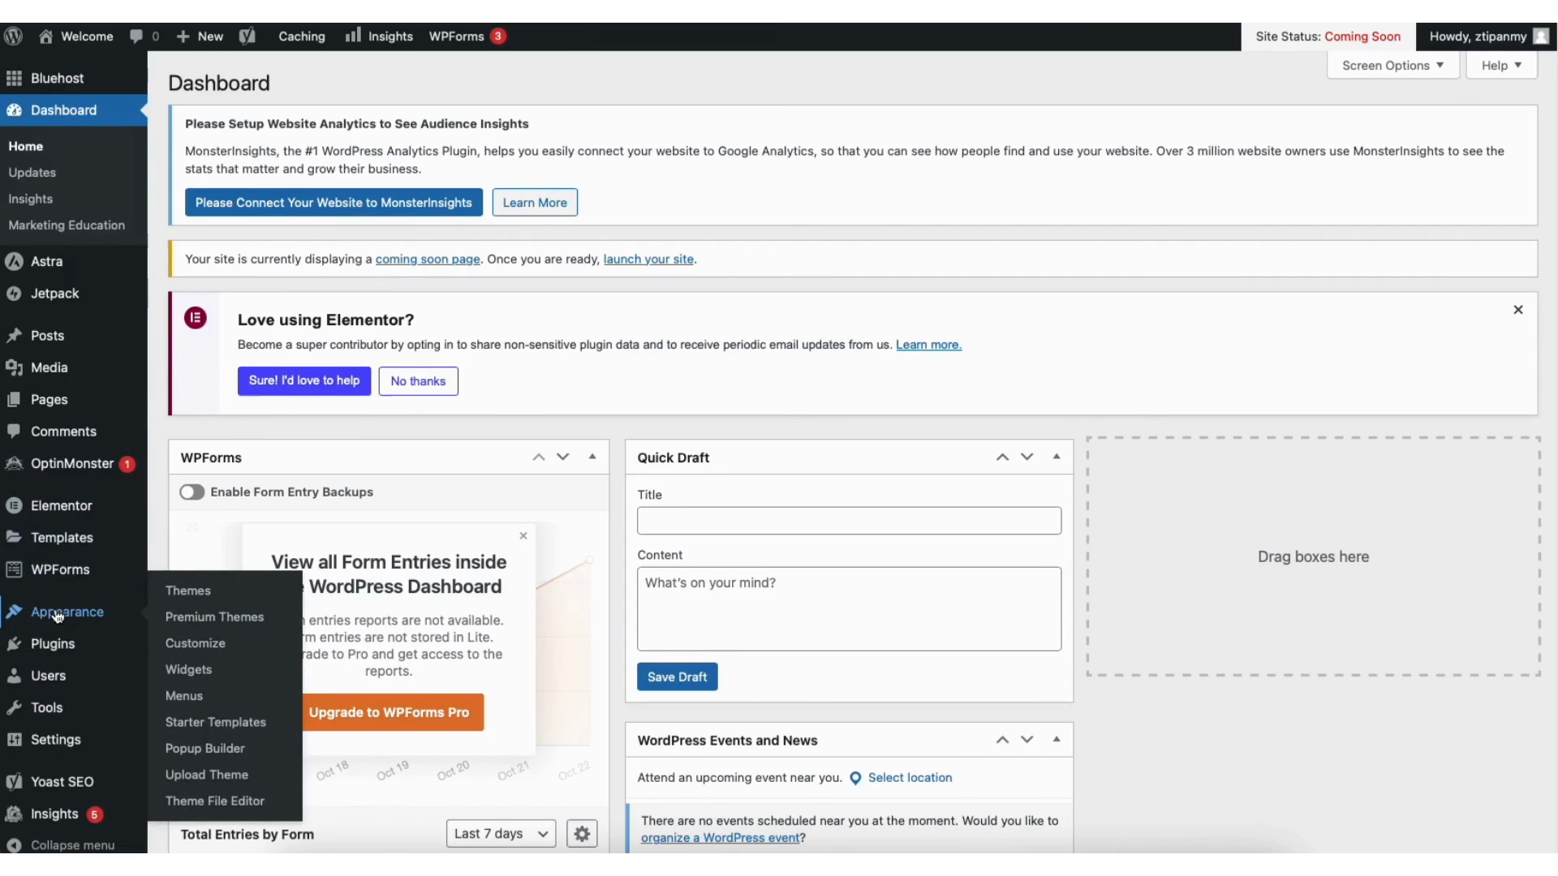
click(196, 644)
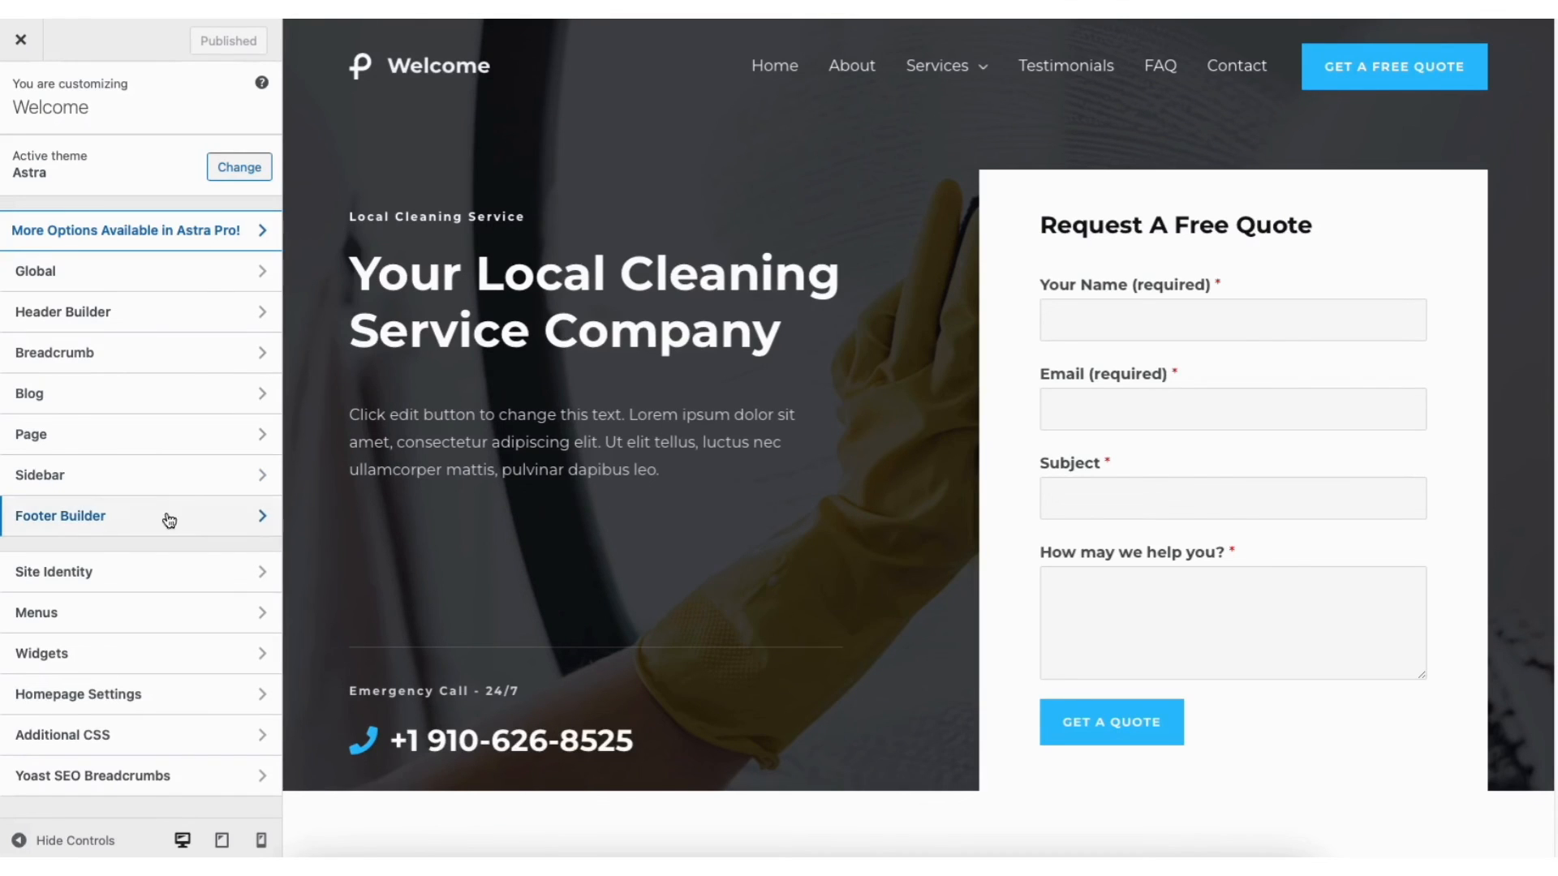
click(143, 521)
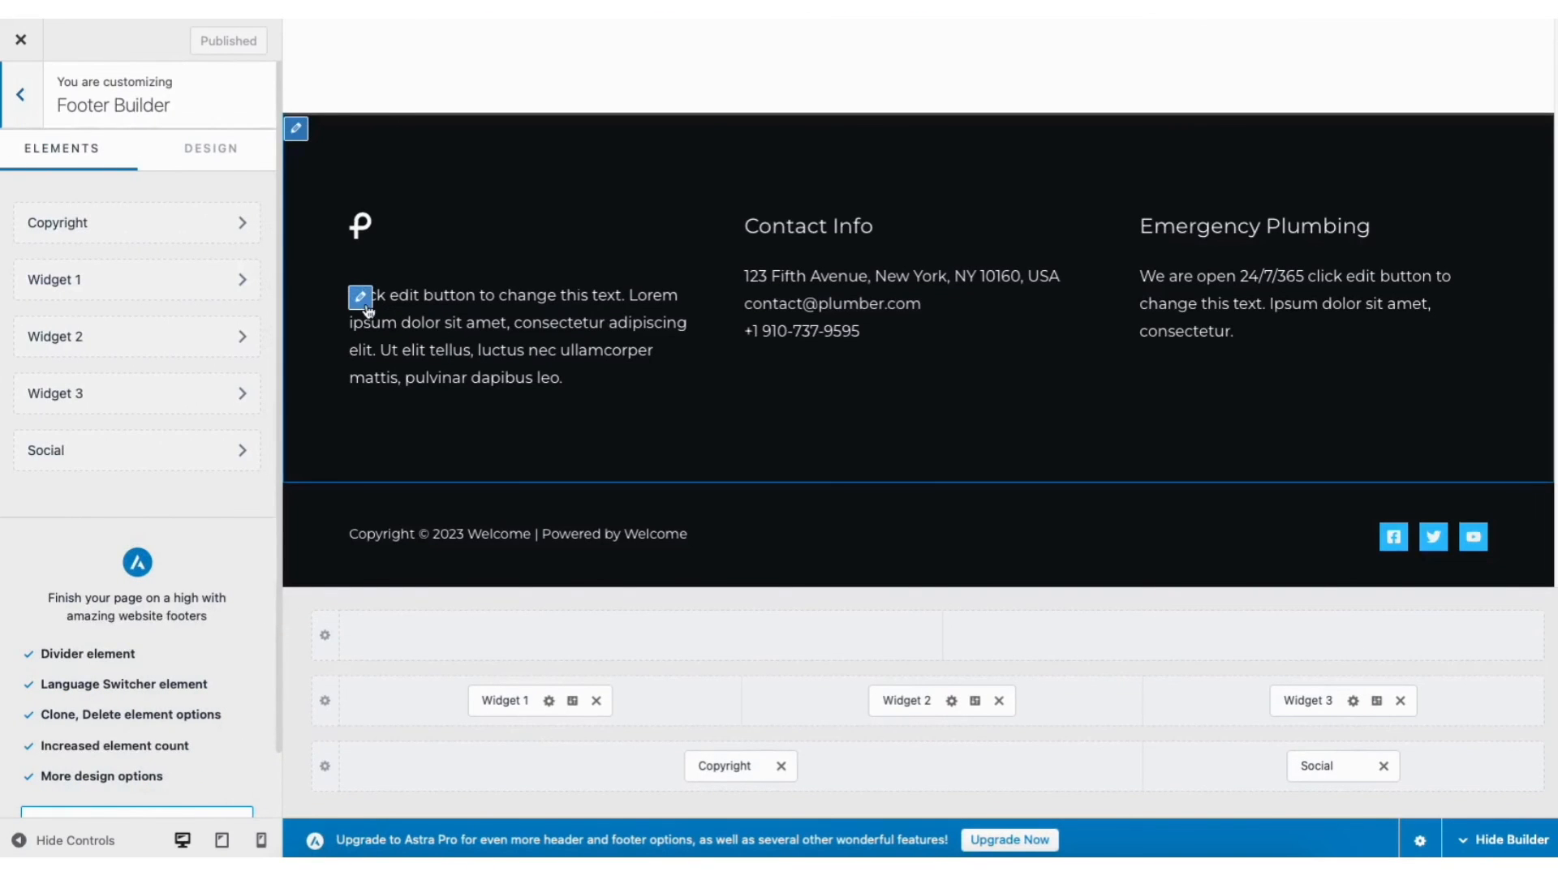
click(359, 299)
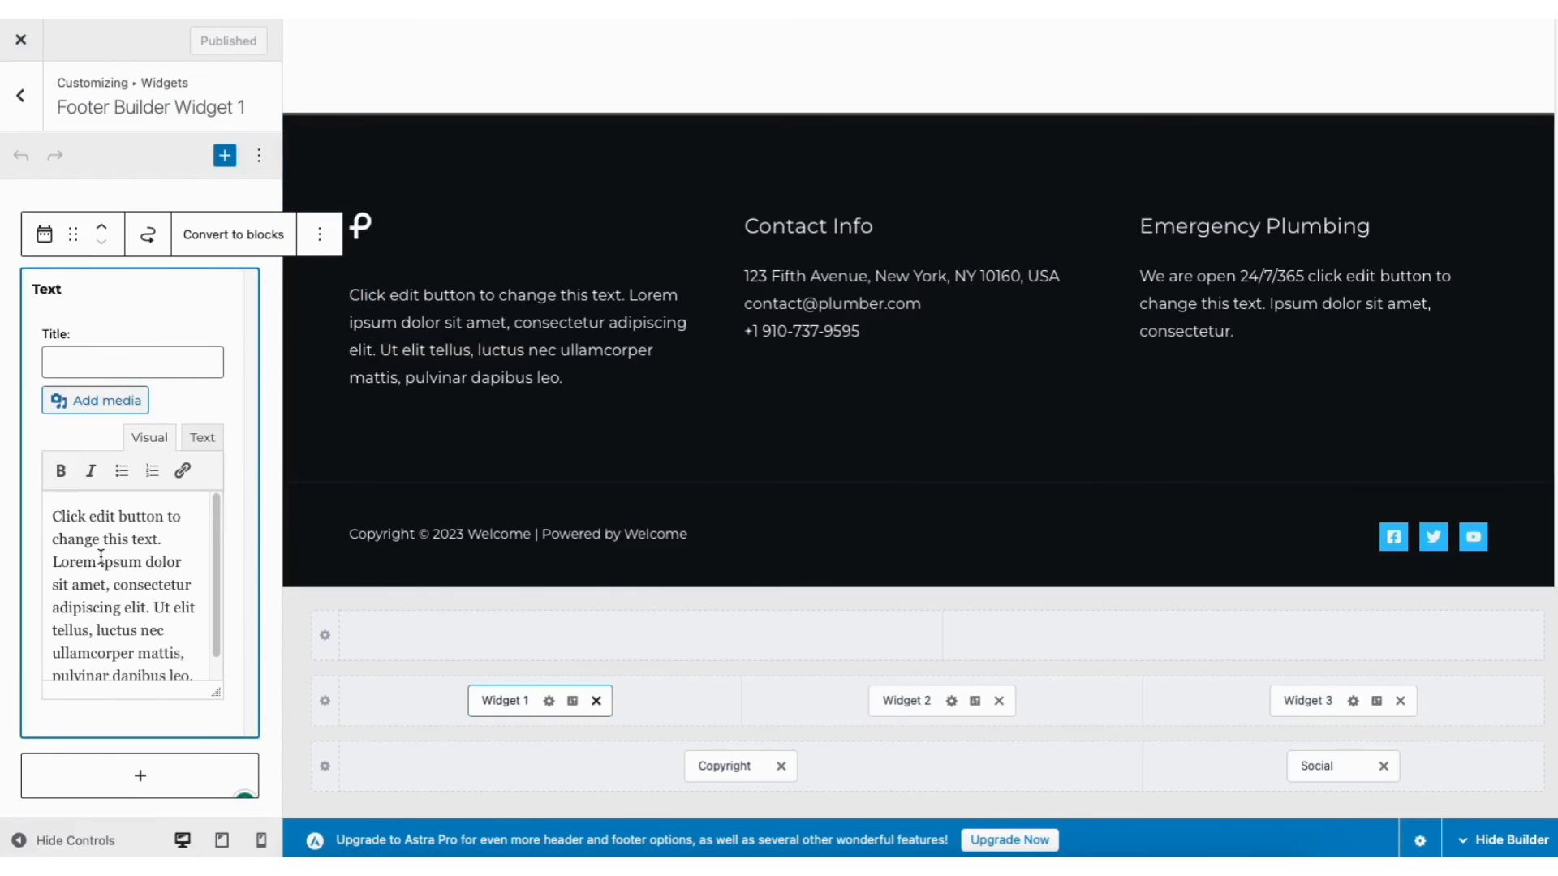
Review Widget 1 and Social Icons design options, then open the 3-column Primary Footer row settings
click(140, 776)
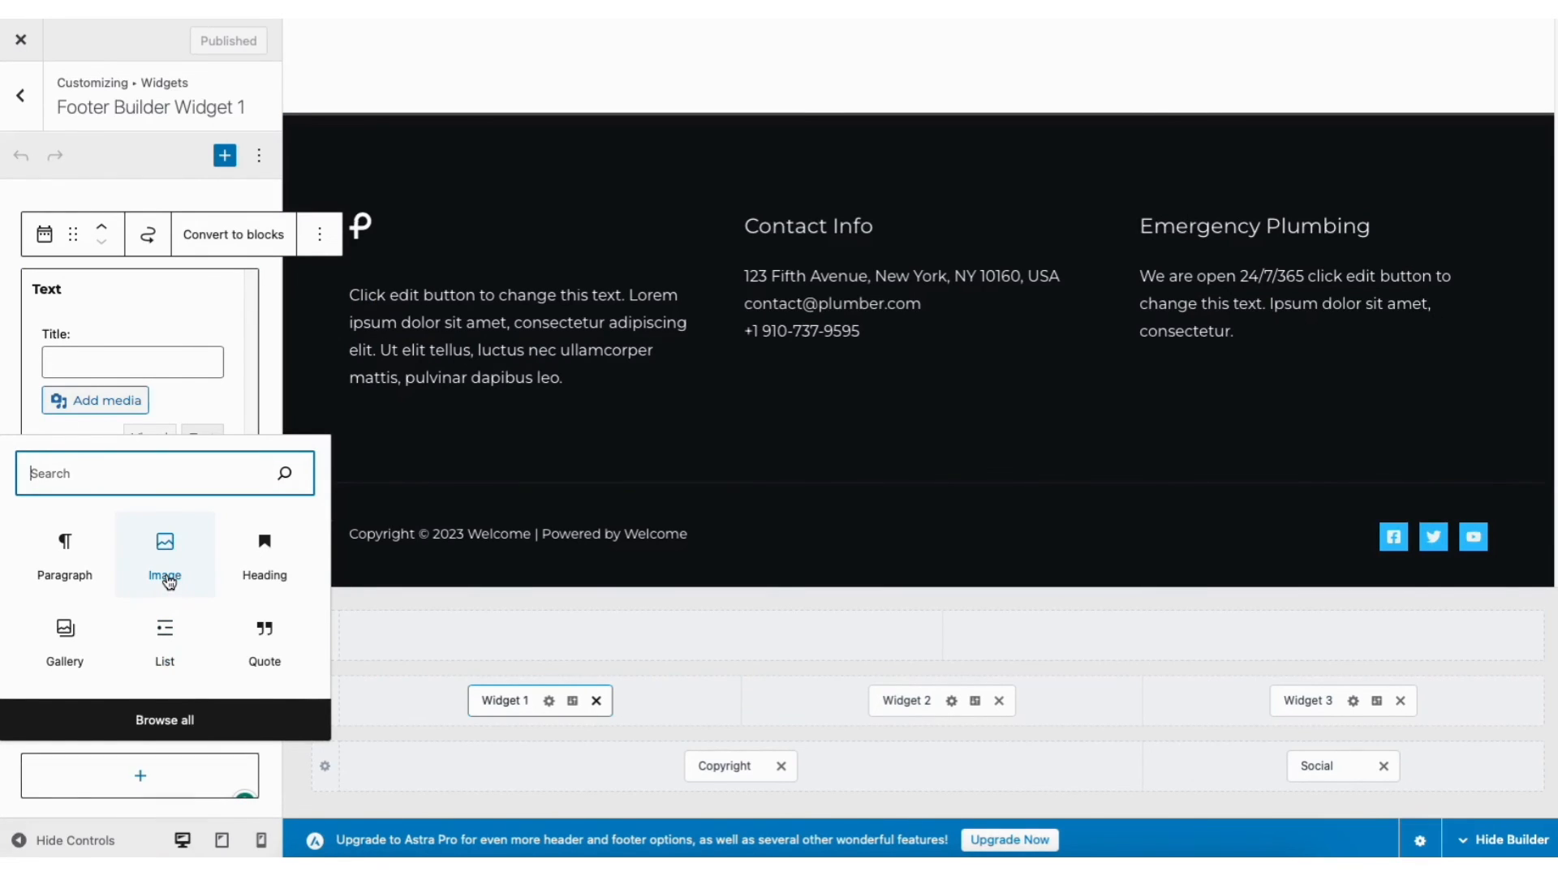
click(573, 702)
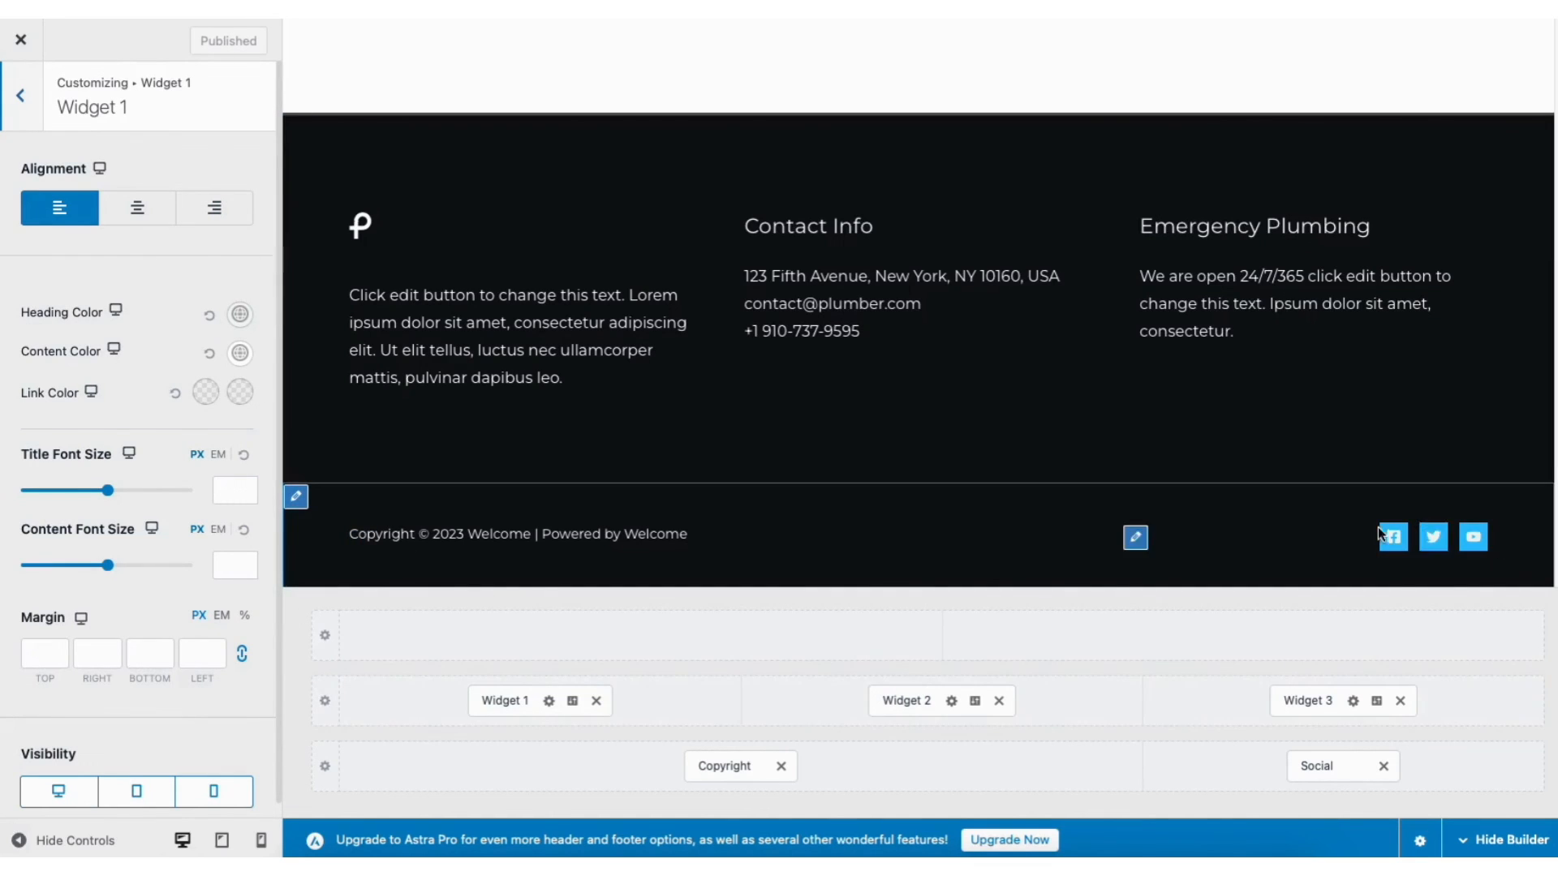
click(1135, 538)
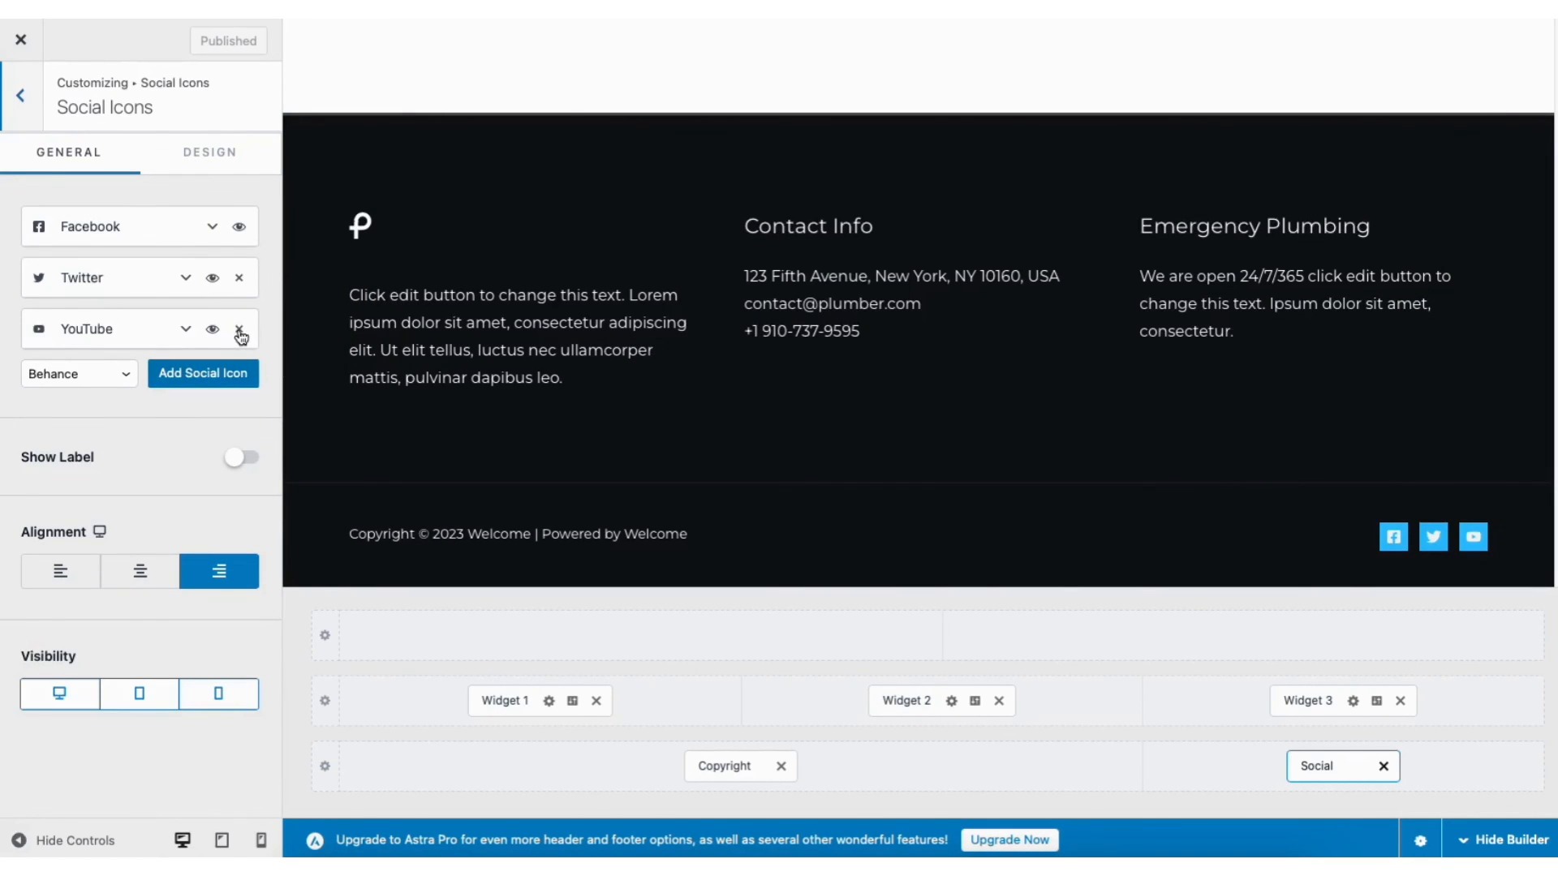
click(213, 159)
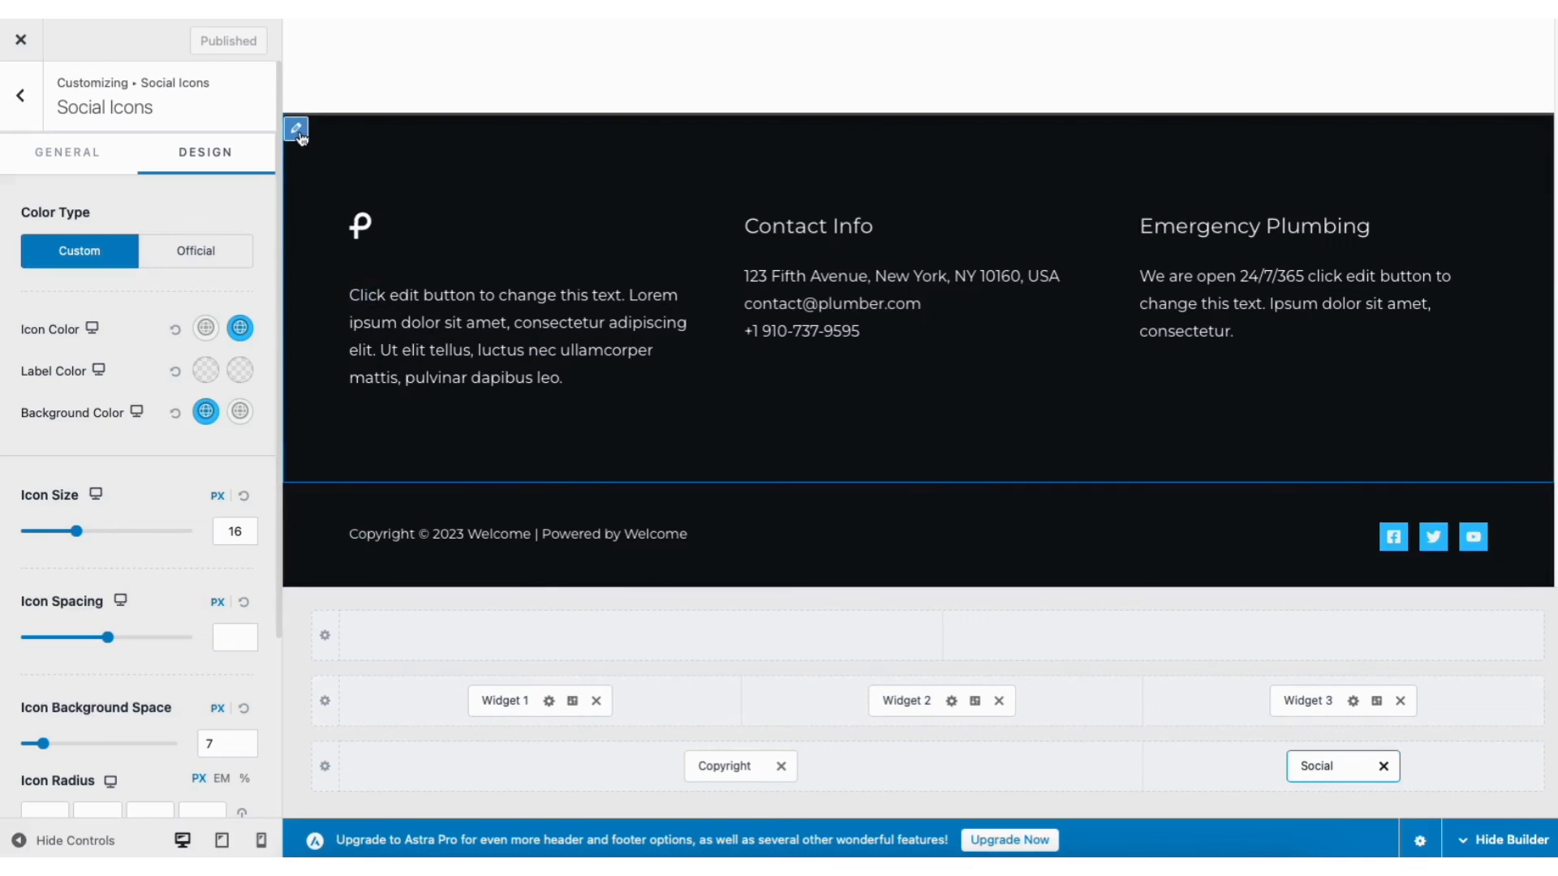
click(297, 129)
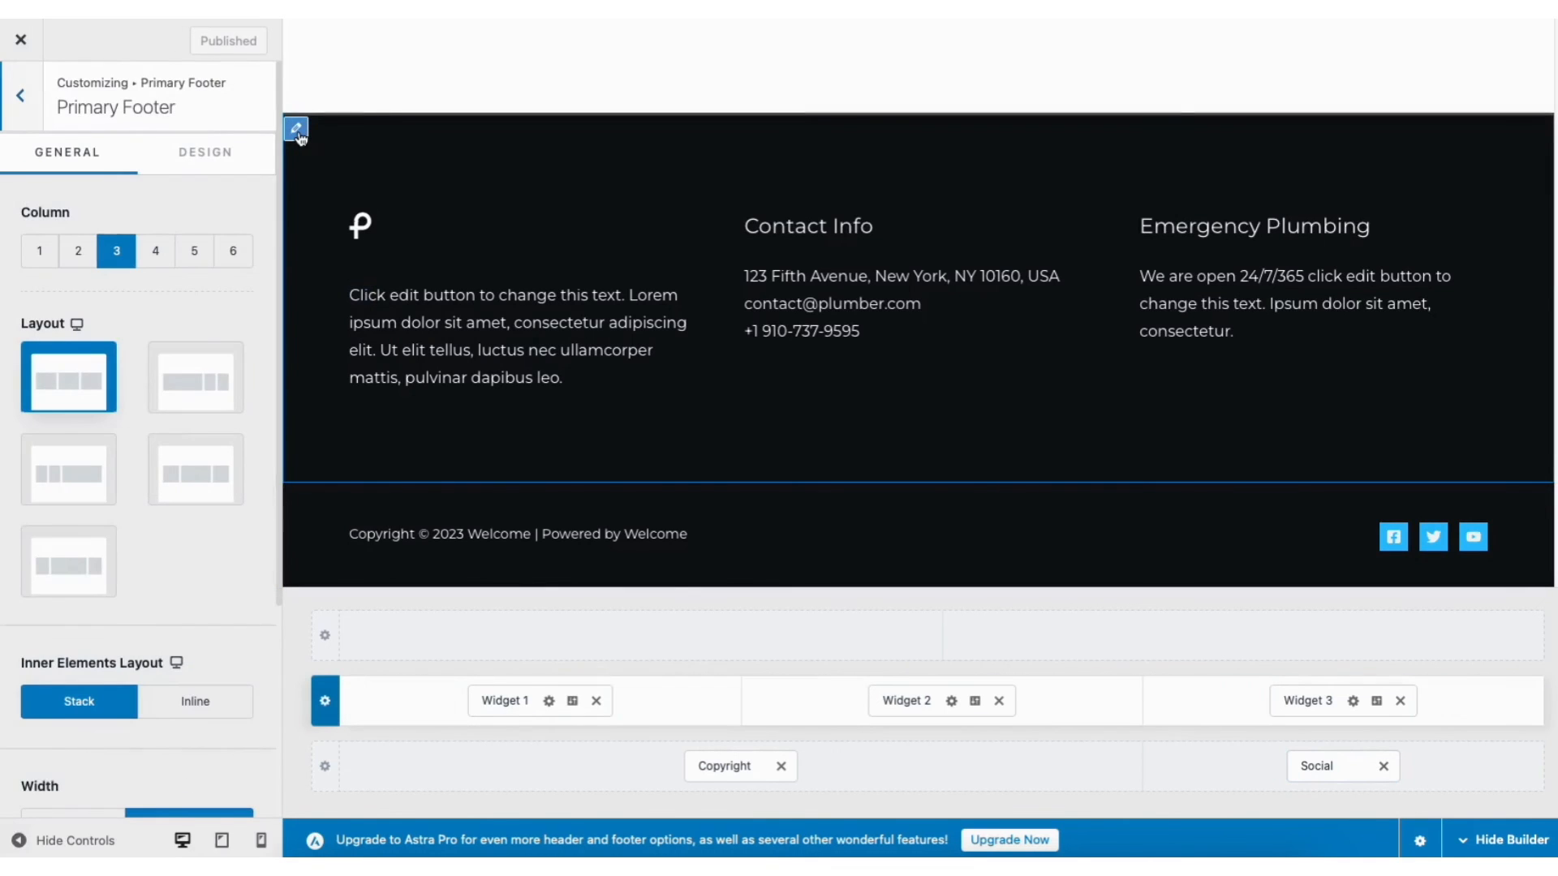
Set the Primary Footer to 2 columns holding only Widget 1 and Widget 2
click(76, 256)
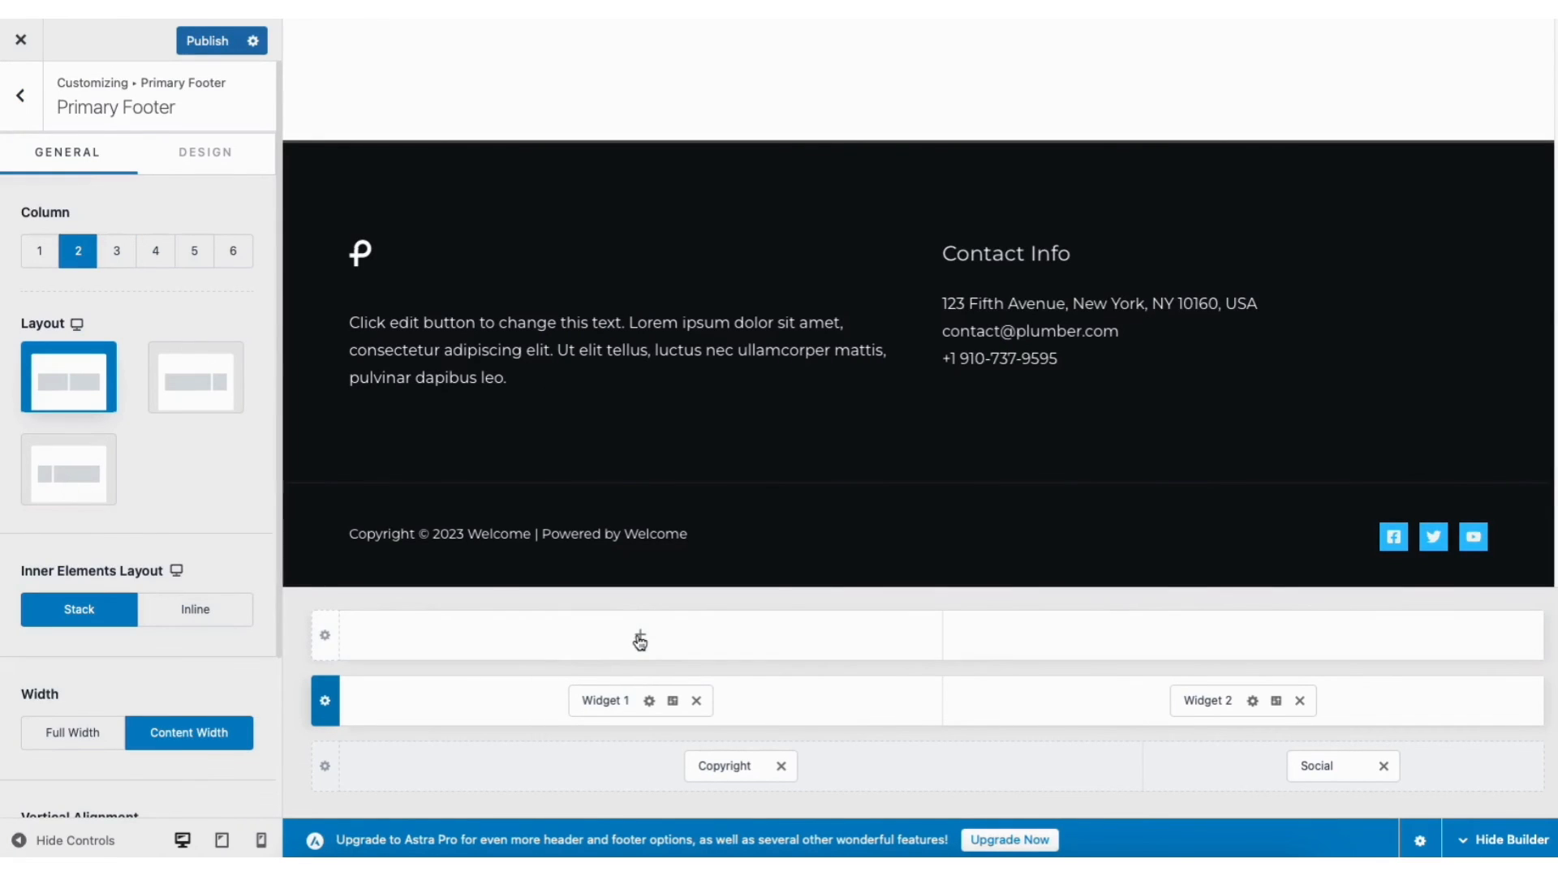
click(639, 639)
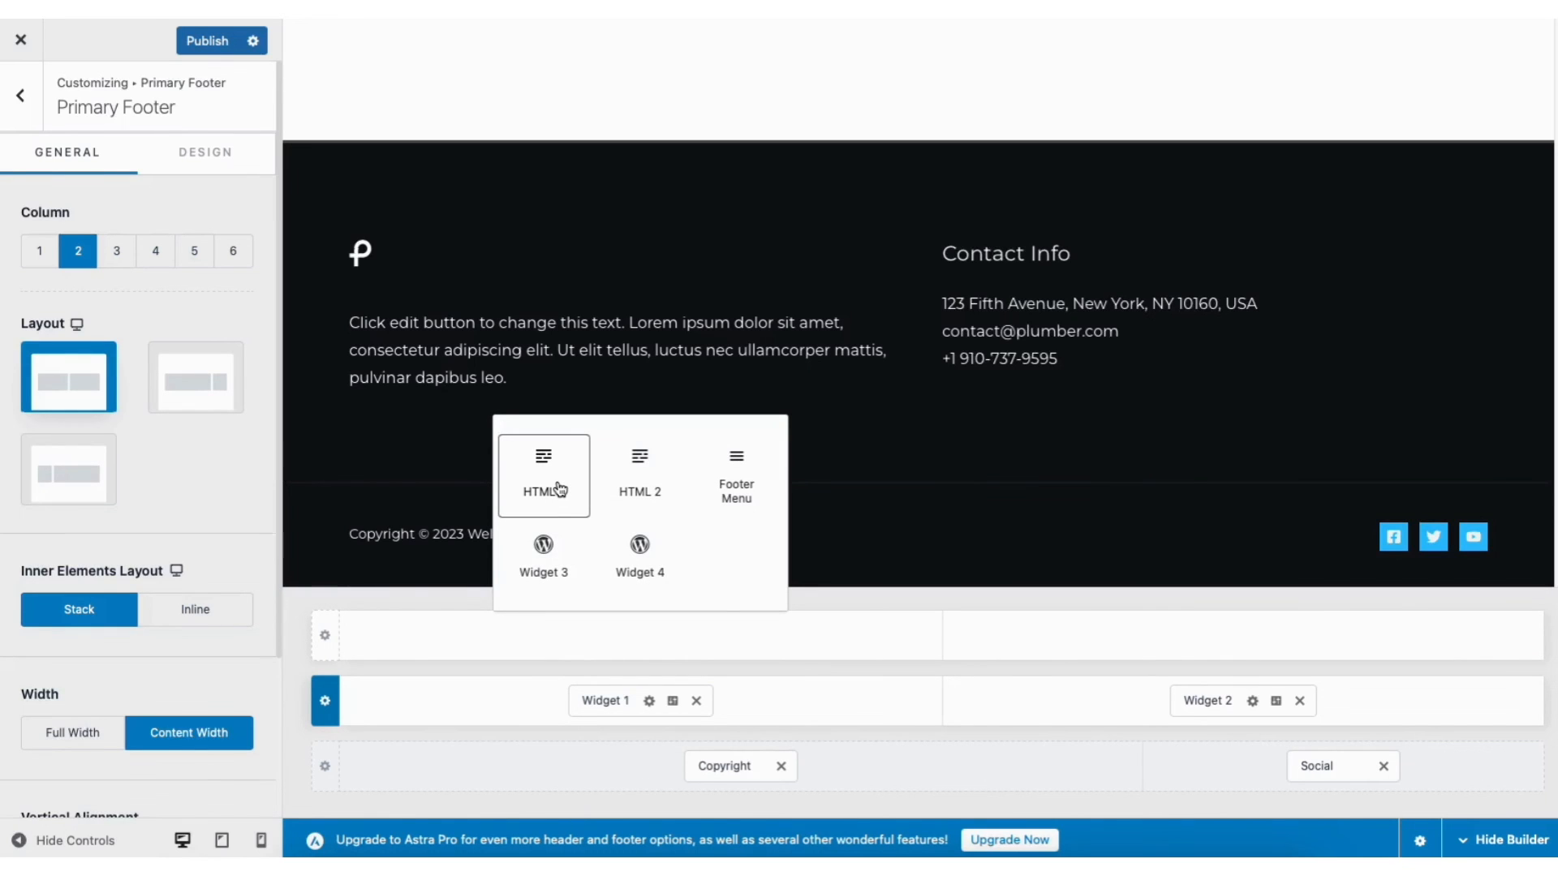
click(21, 95)
click(20, 97)
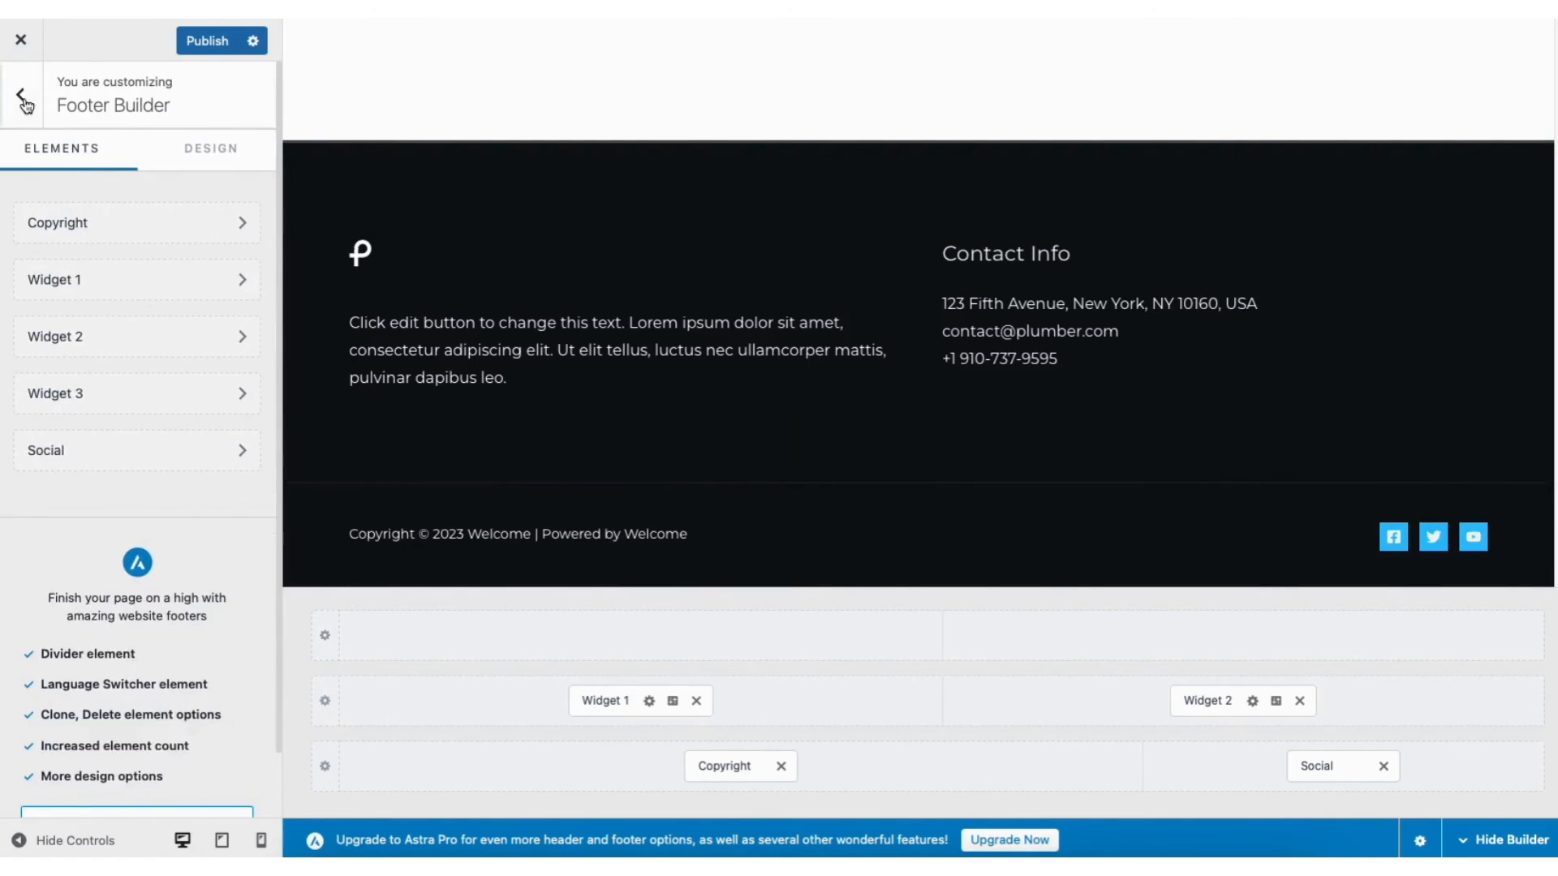
click(22, 102)
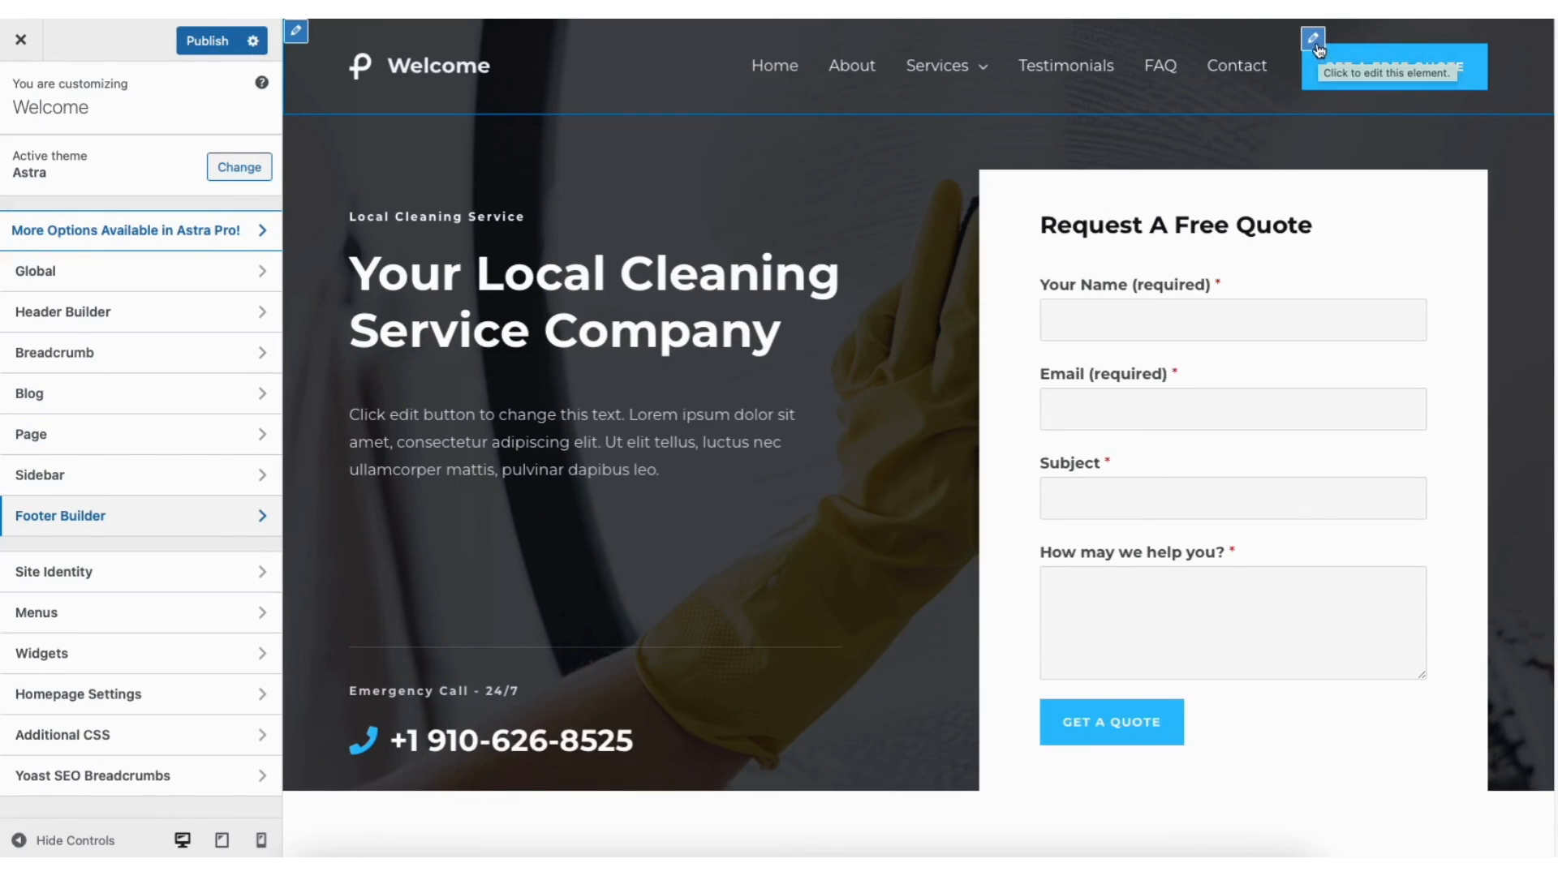
Remove the GET A FREE QUOTE button and move the Primary Menu to the header's centre
click(1314, 43)
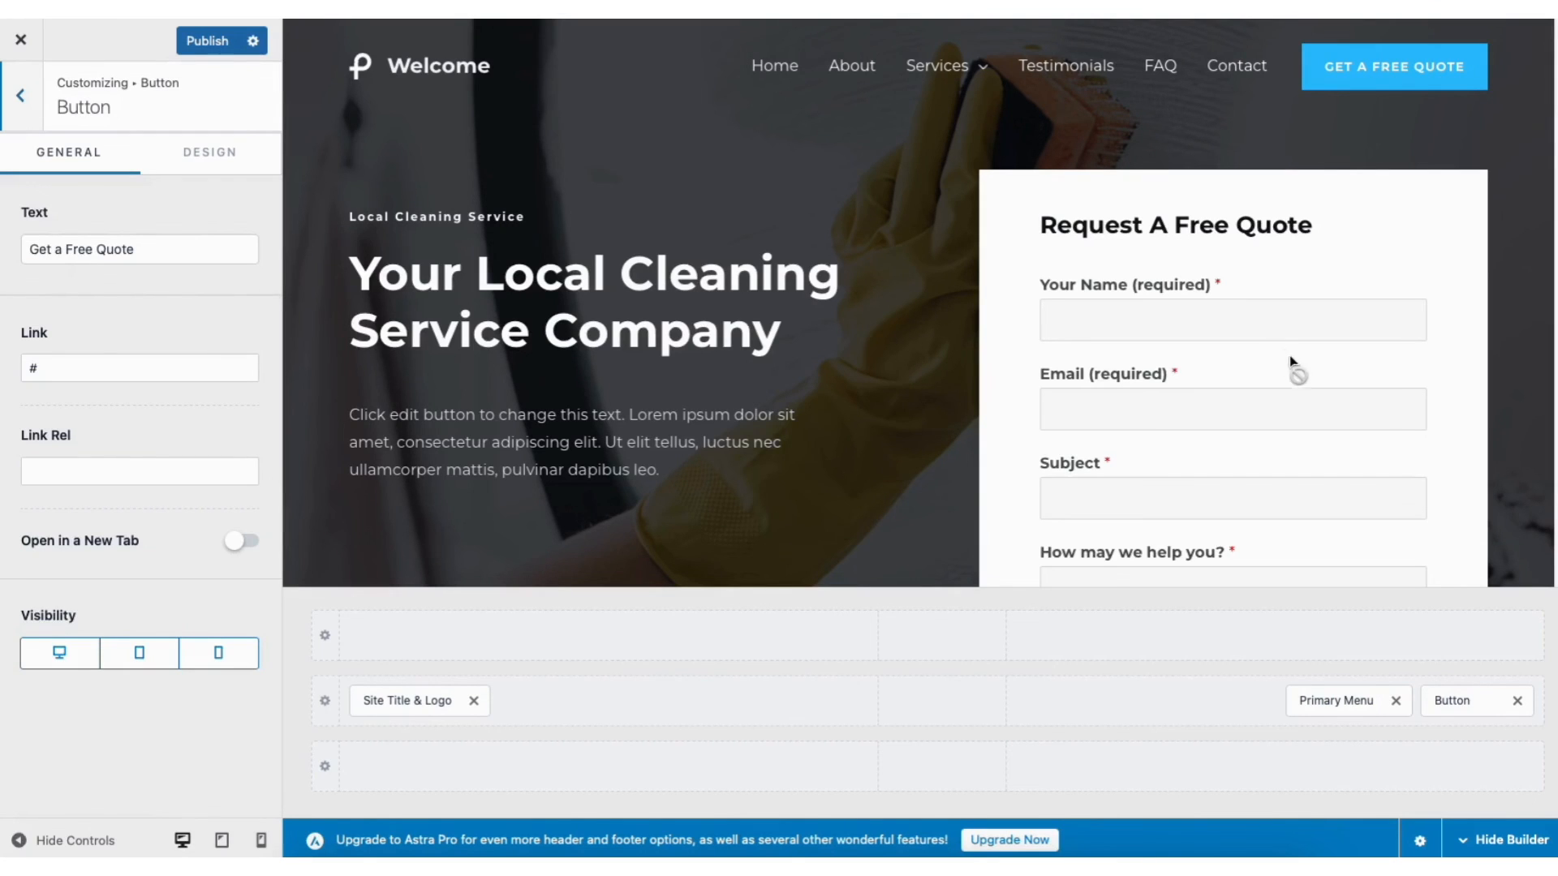
click(1518, 701)
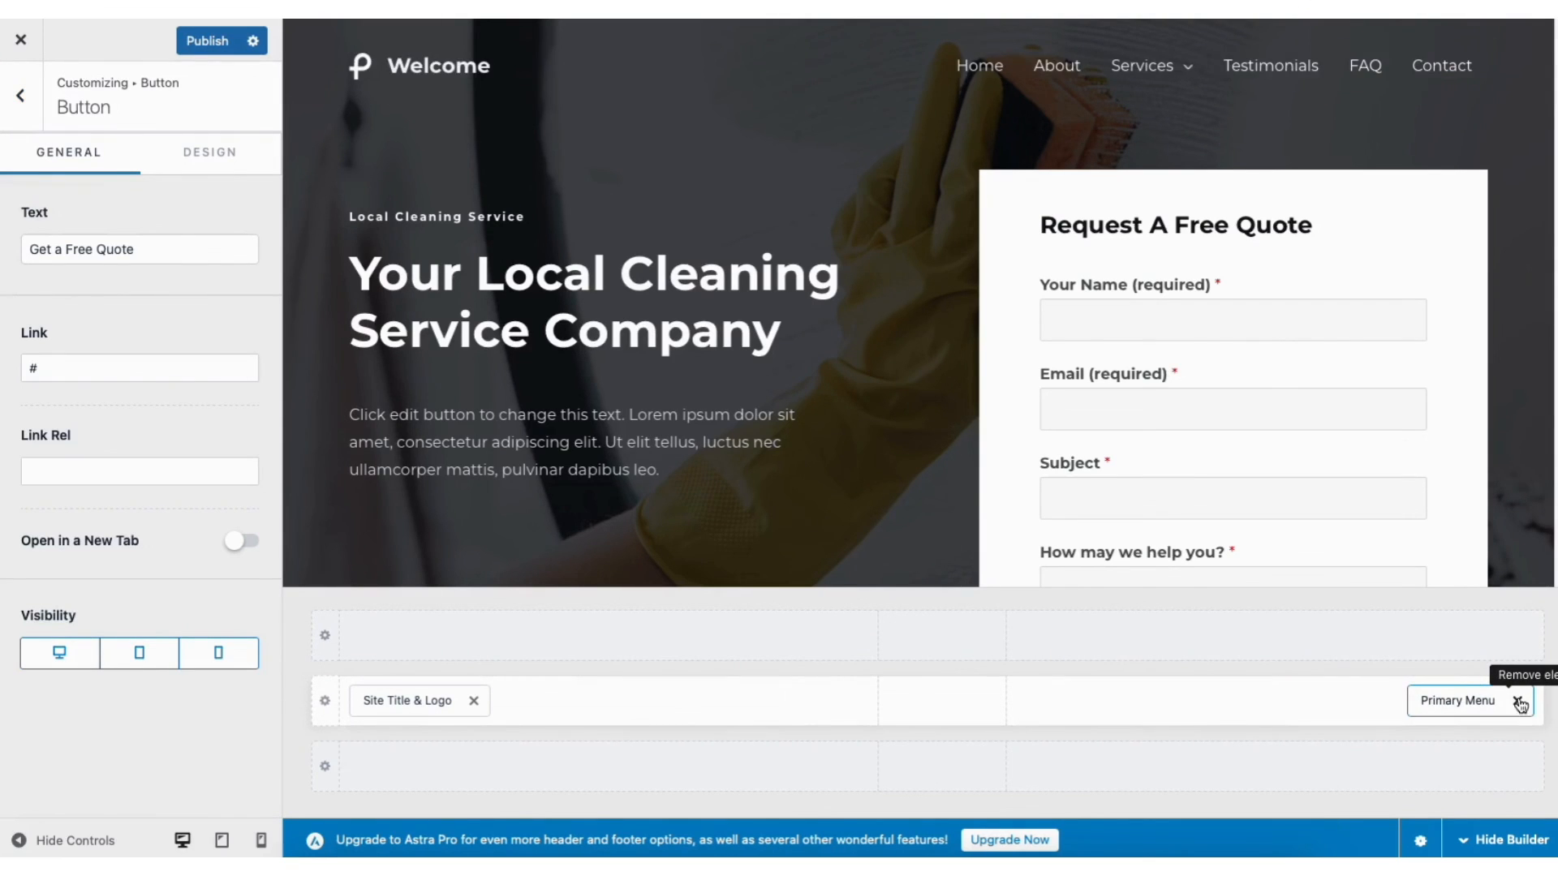
drag(1454, 699, 946, 702)
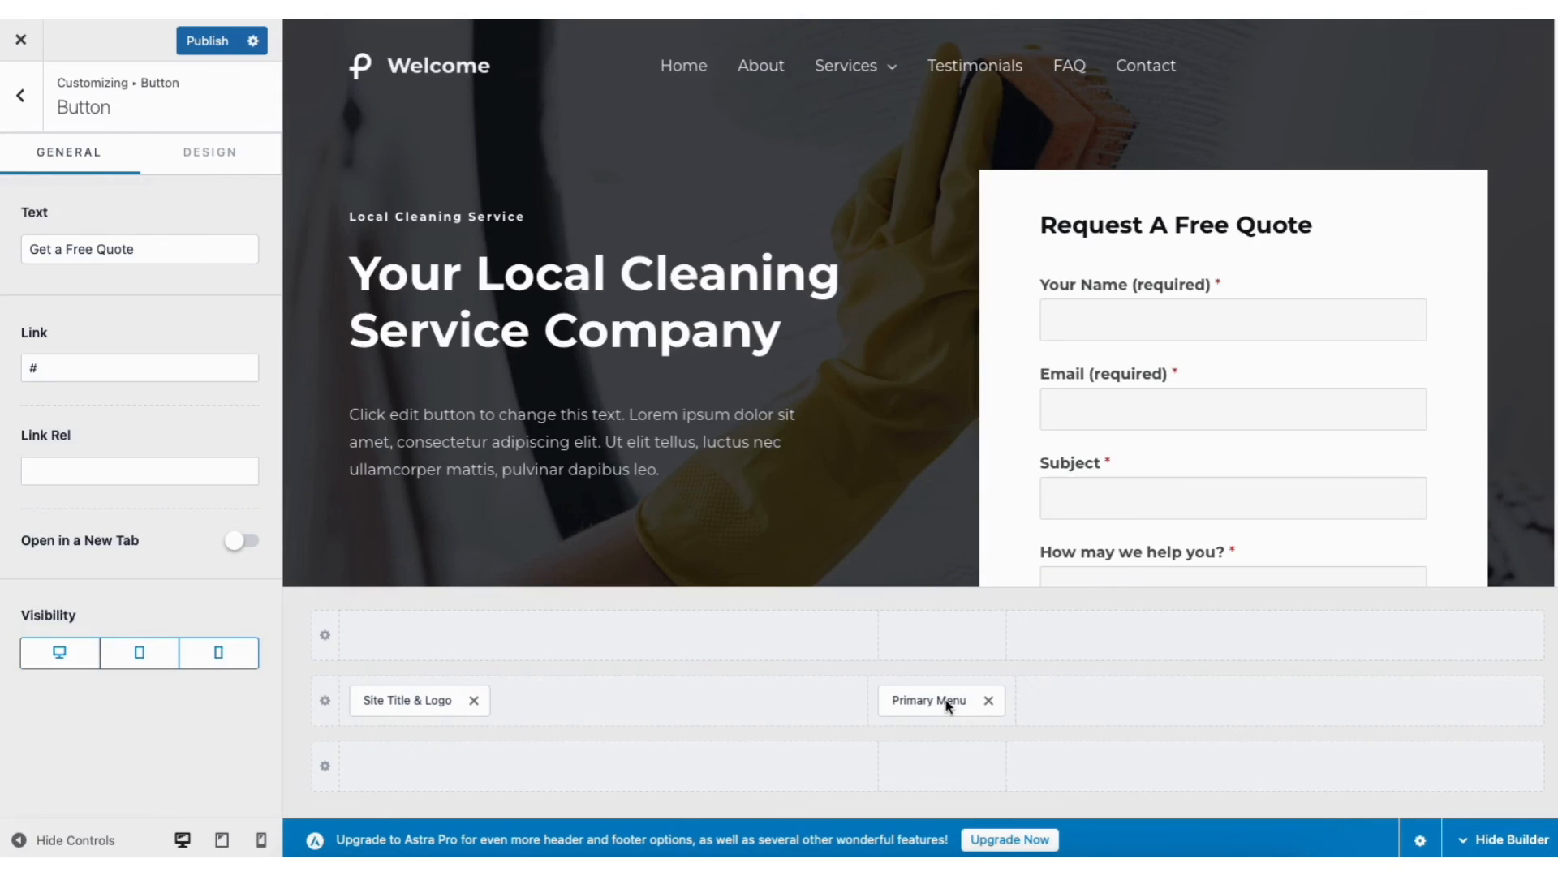
Review the Site Title & Logo general and design settings
click(362, 62)
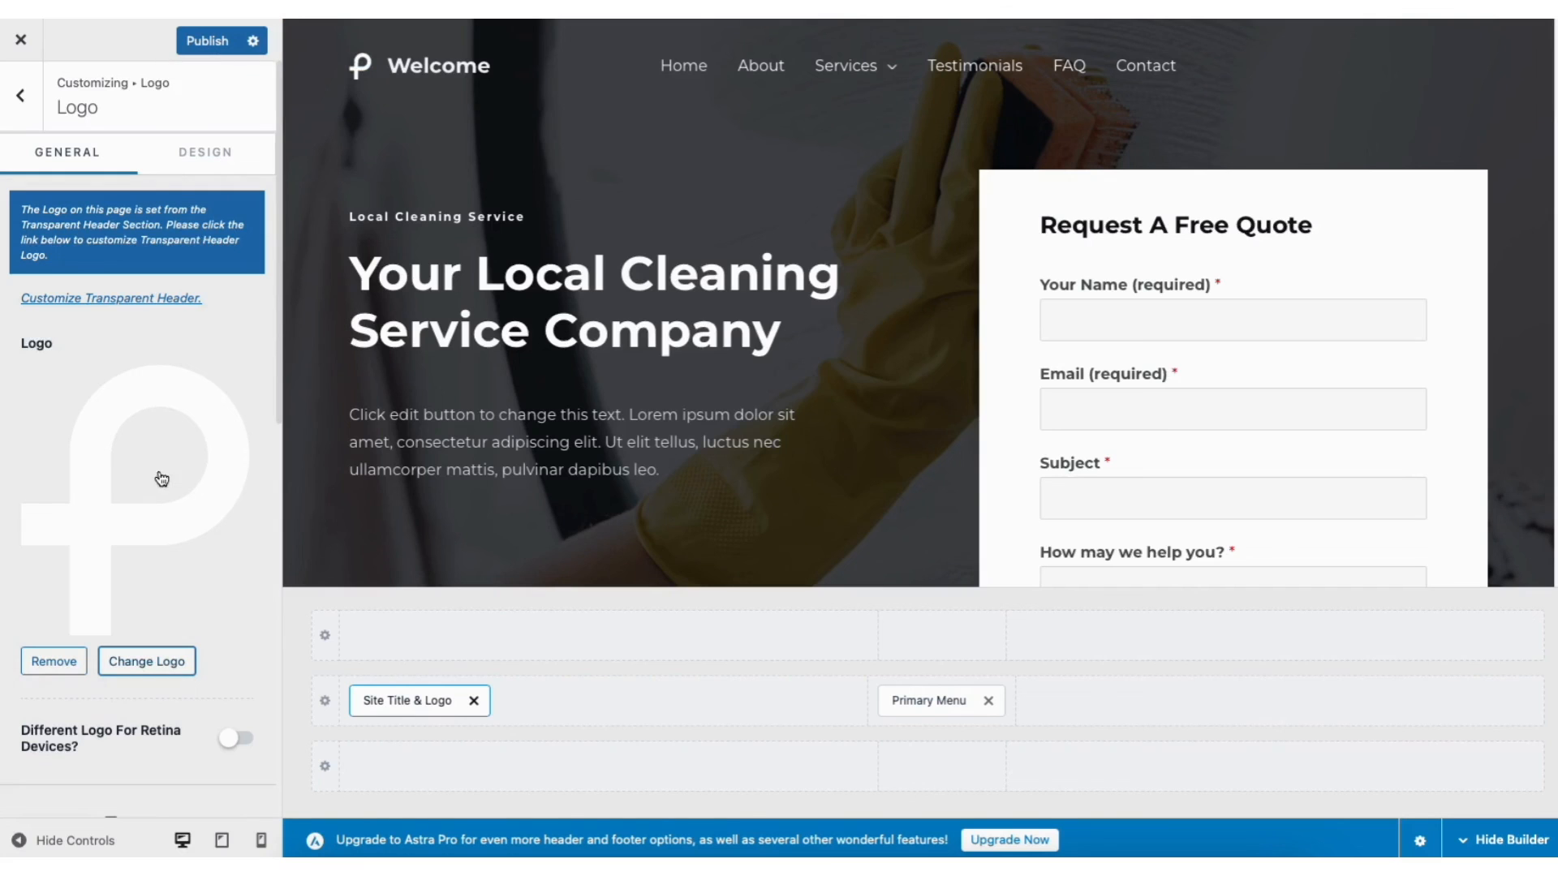
drag(278, 418, 313, 657)
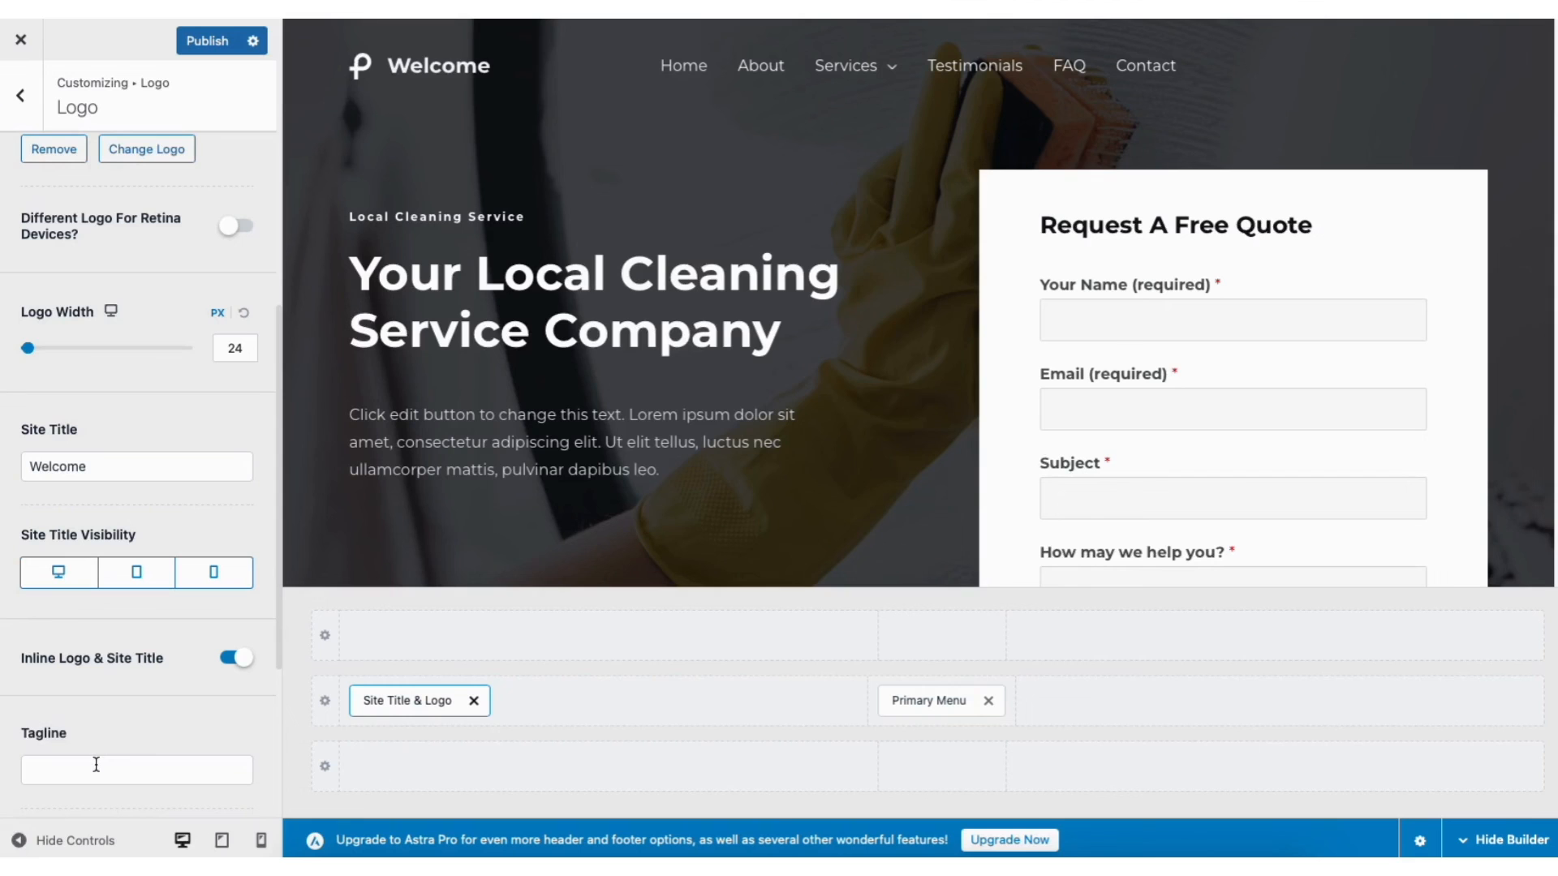
drag(280, 338, 288, 71)
click(202, 155)
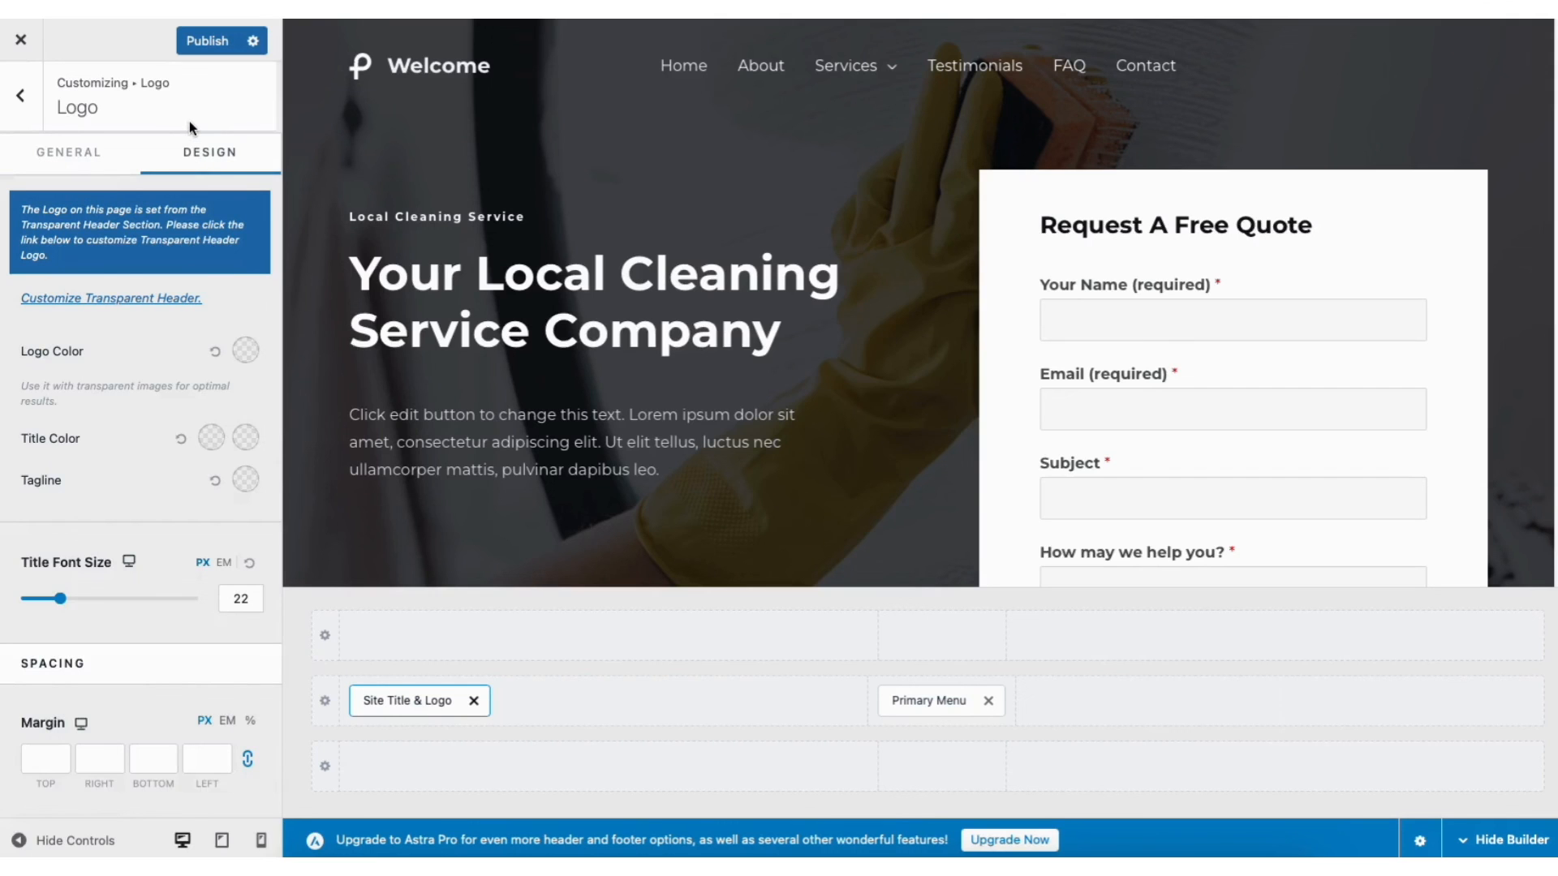
click(24, 104)
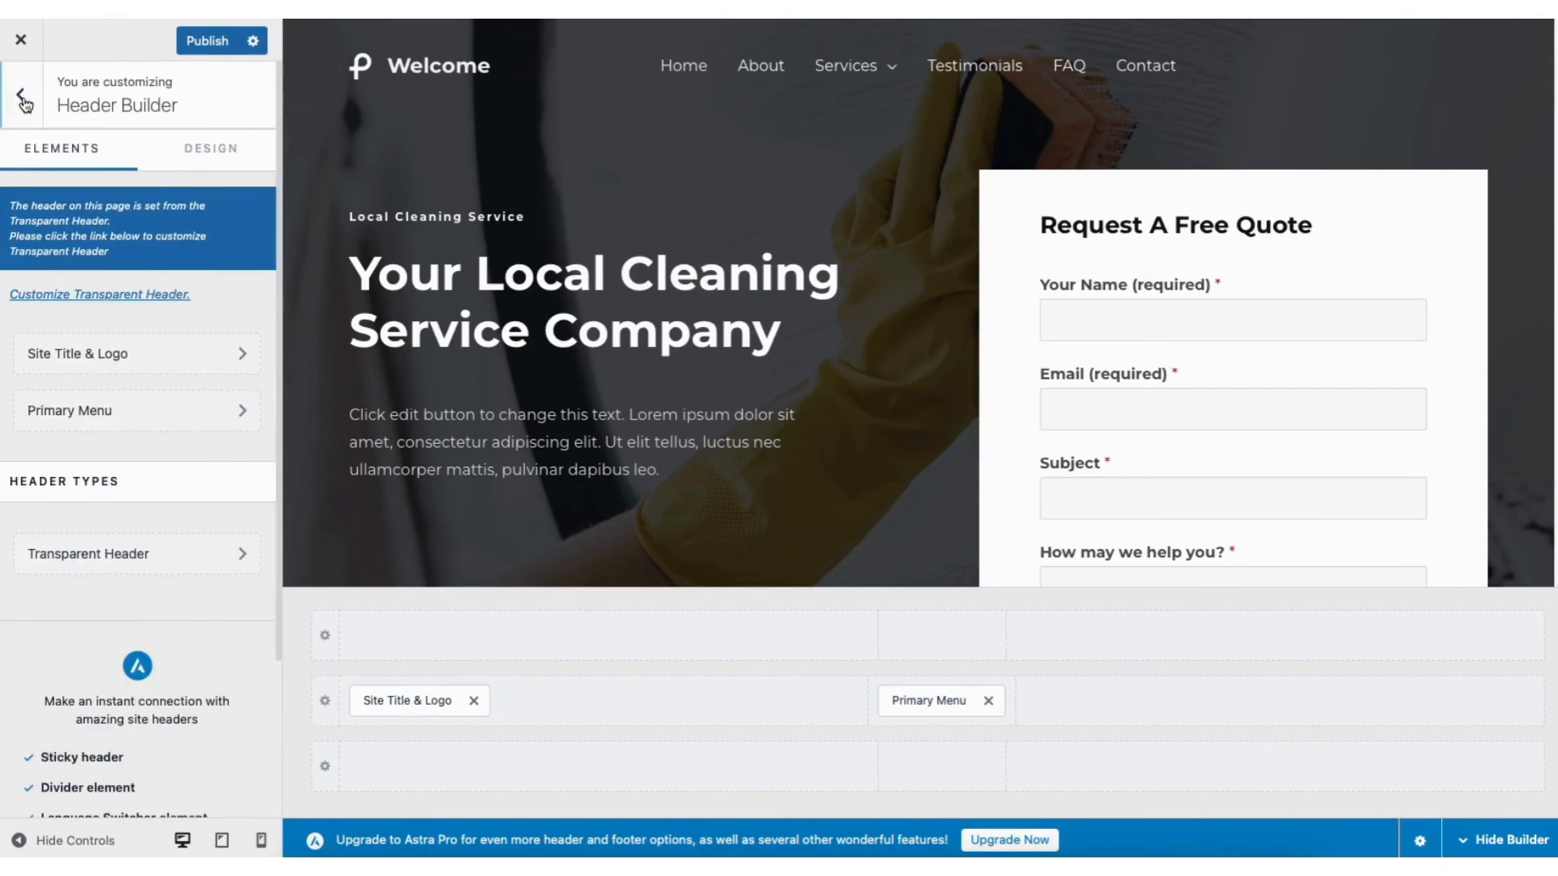
Check the Site Identity settings from the main Customizer menu
click(21, 99)
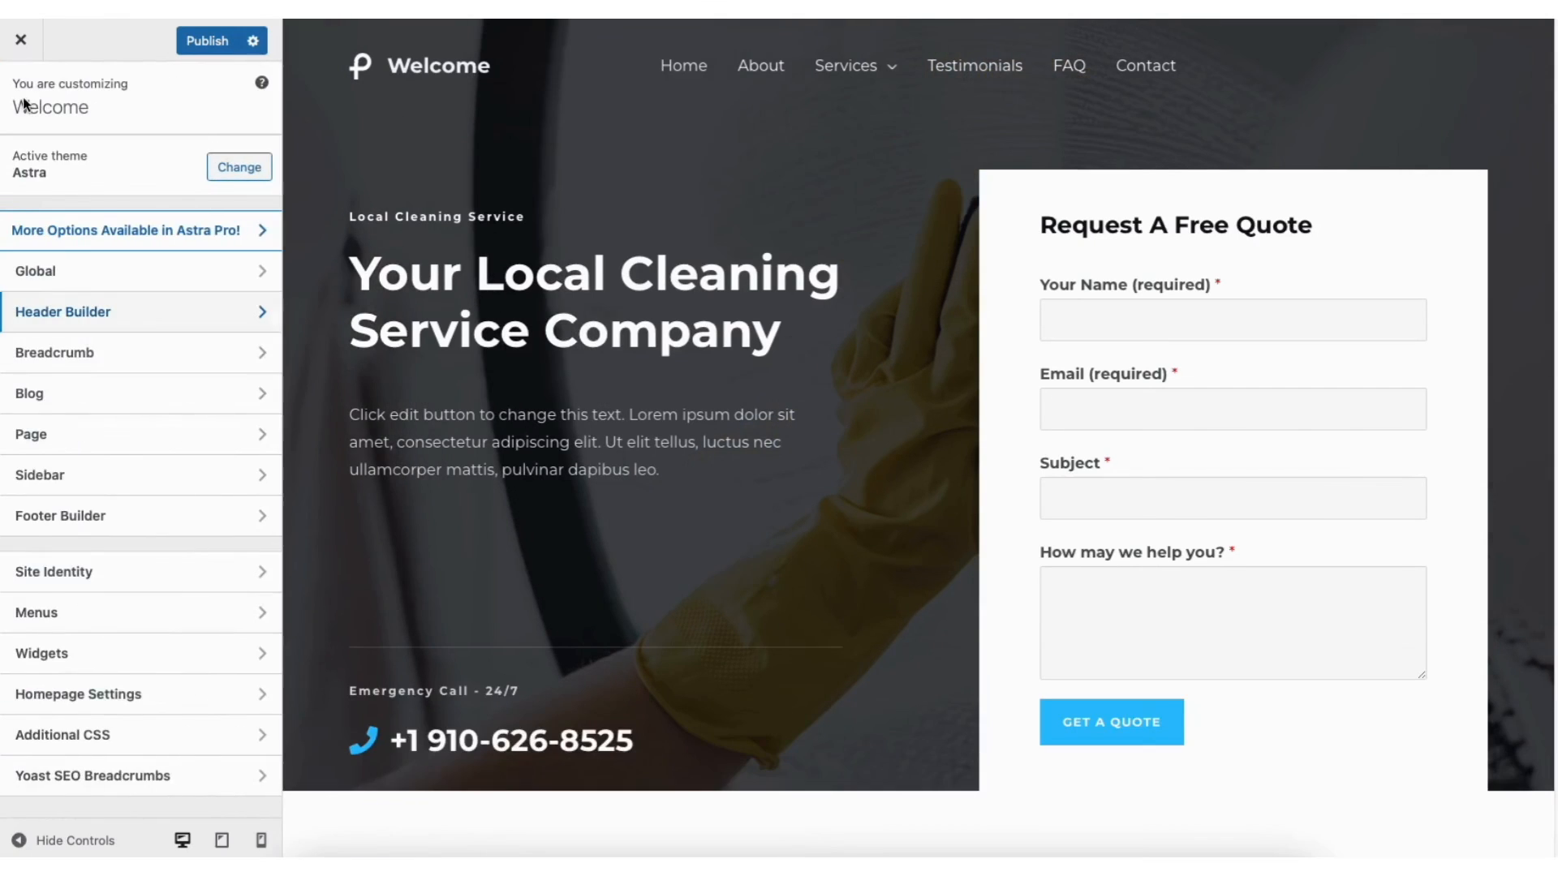
click(61, 583)
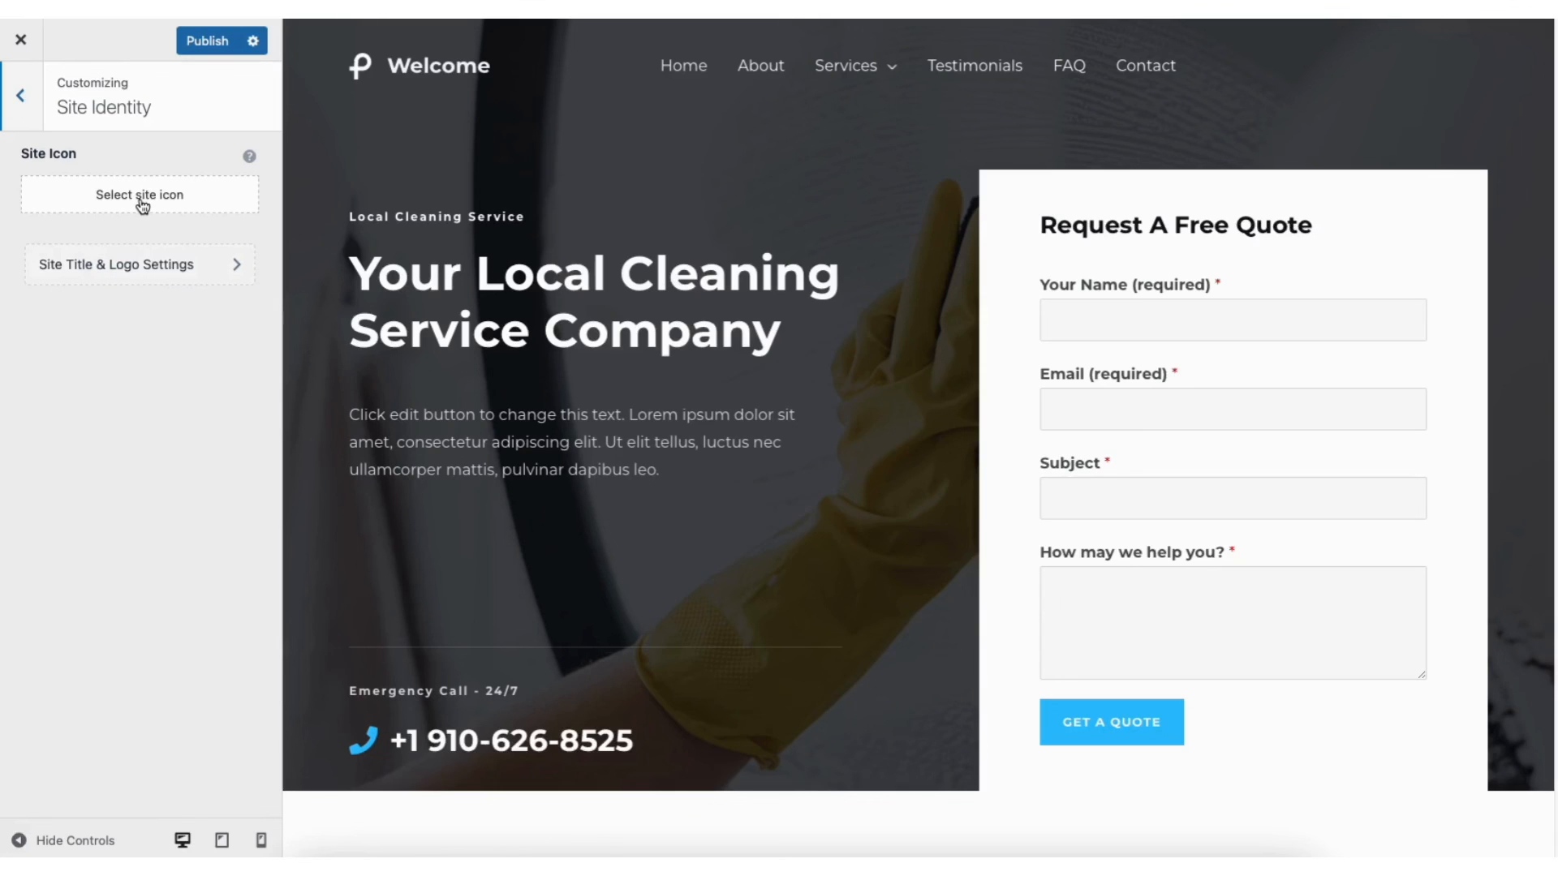
click(21, 95)
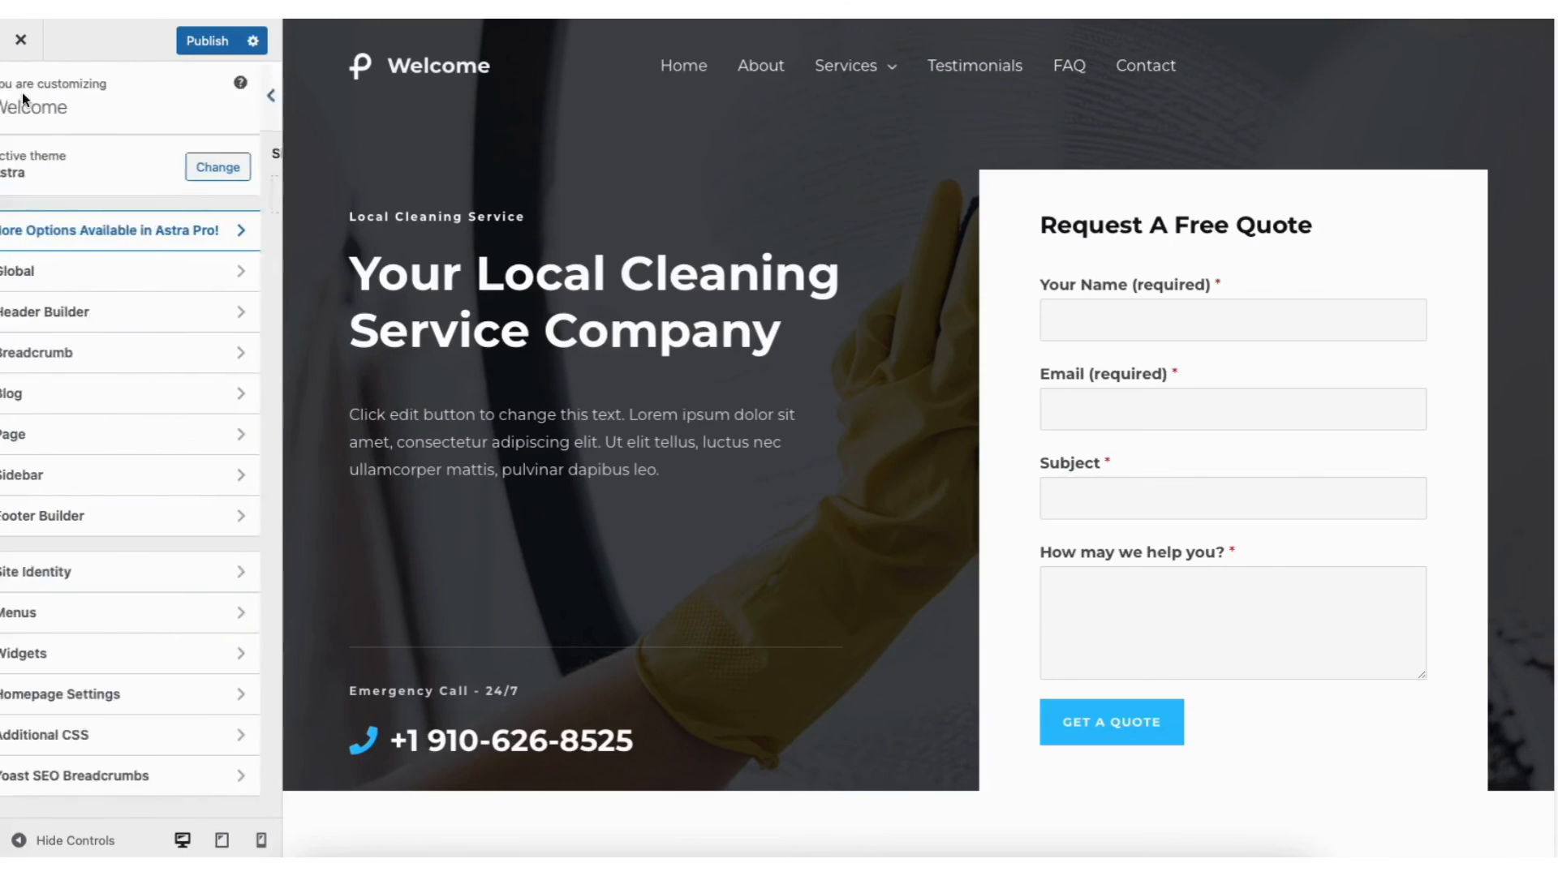
Browse the Global Typography and Colors settings, then bring up Global Buttons
click(73, 276)
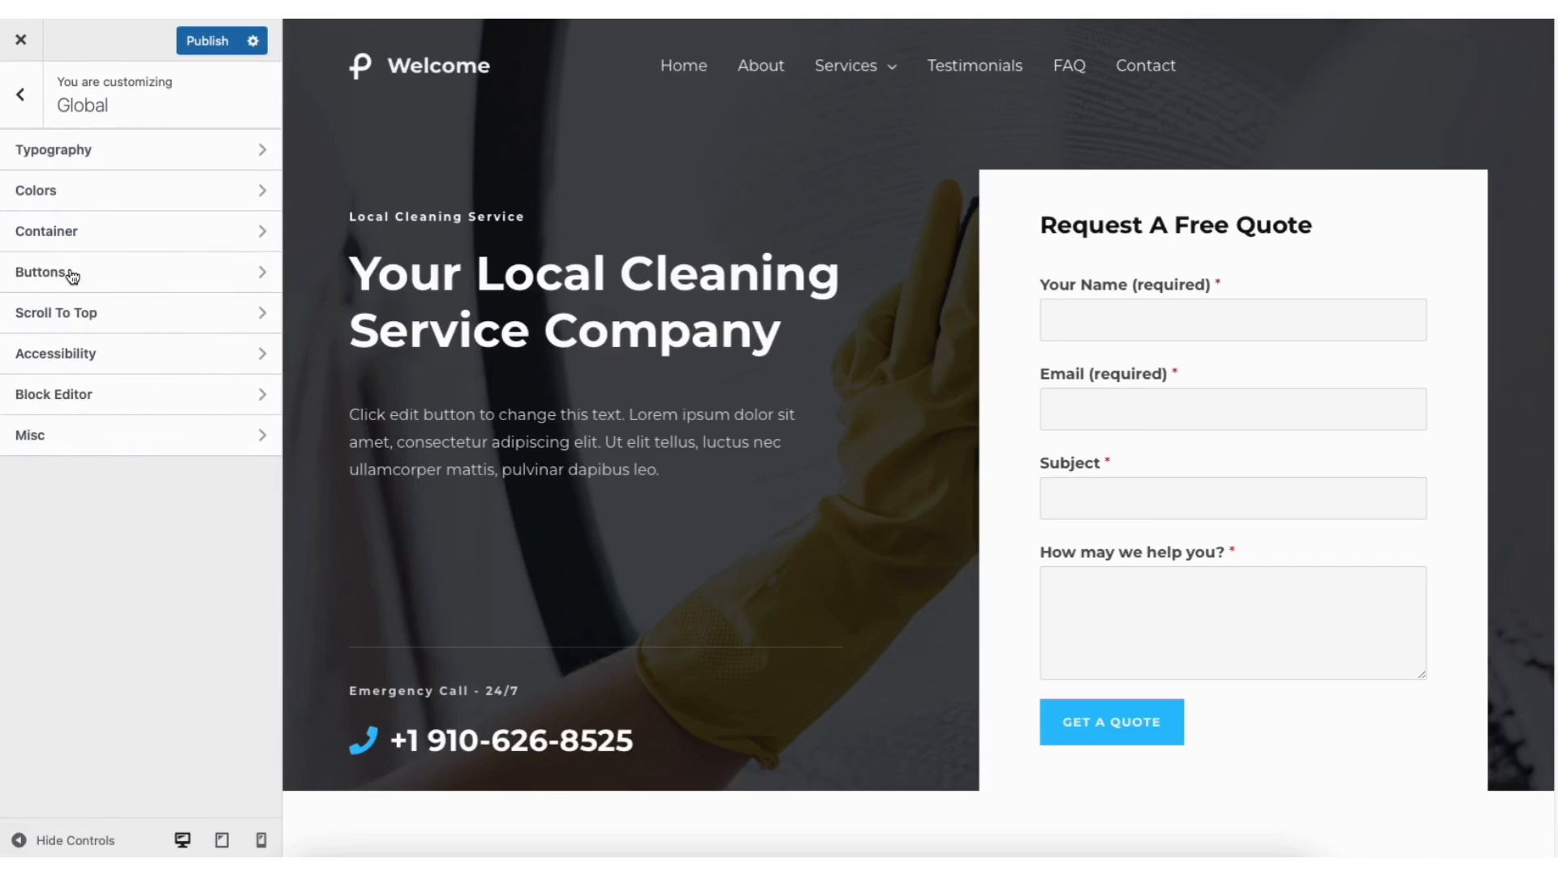
click(120, 162)
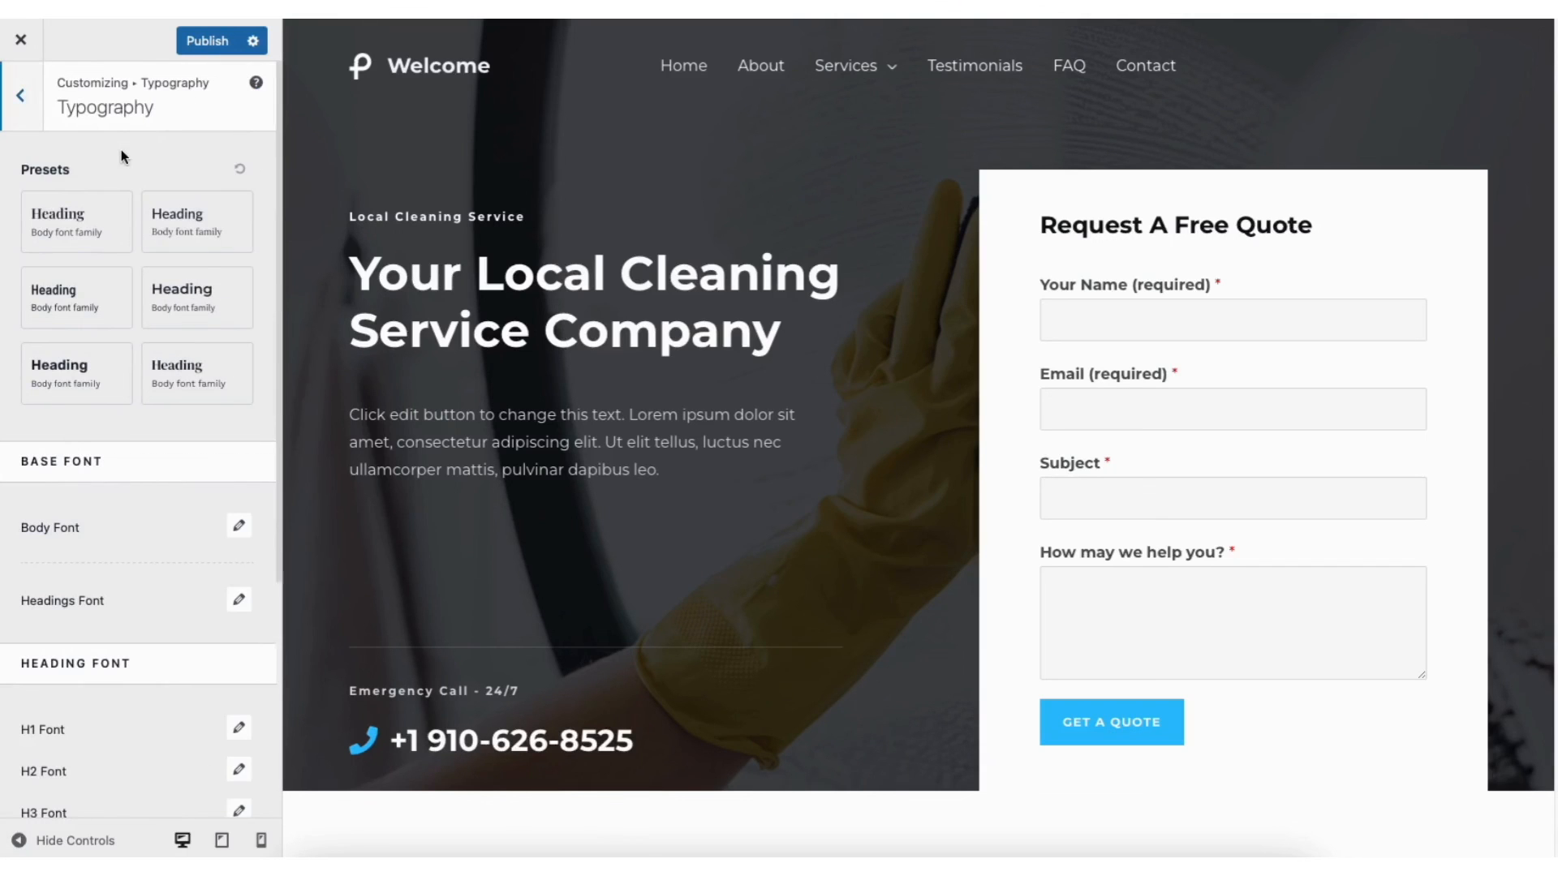
click(21, 95)
click(70, 198)
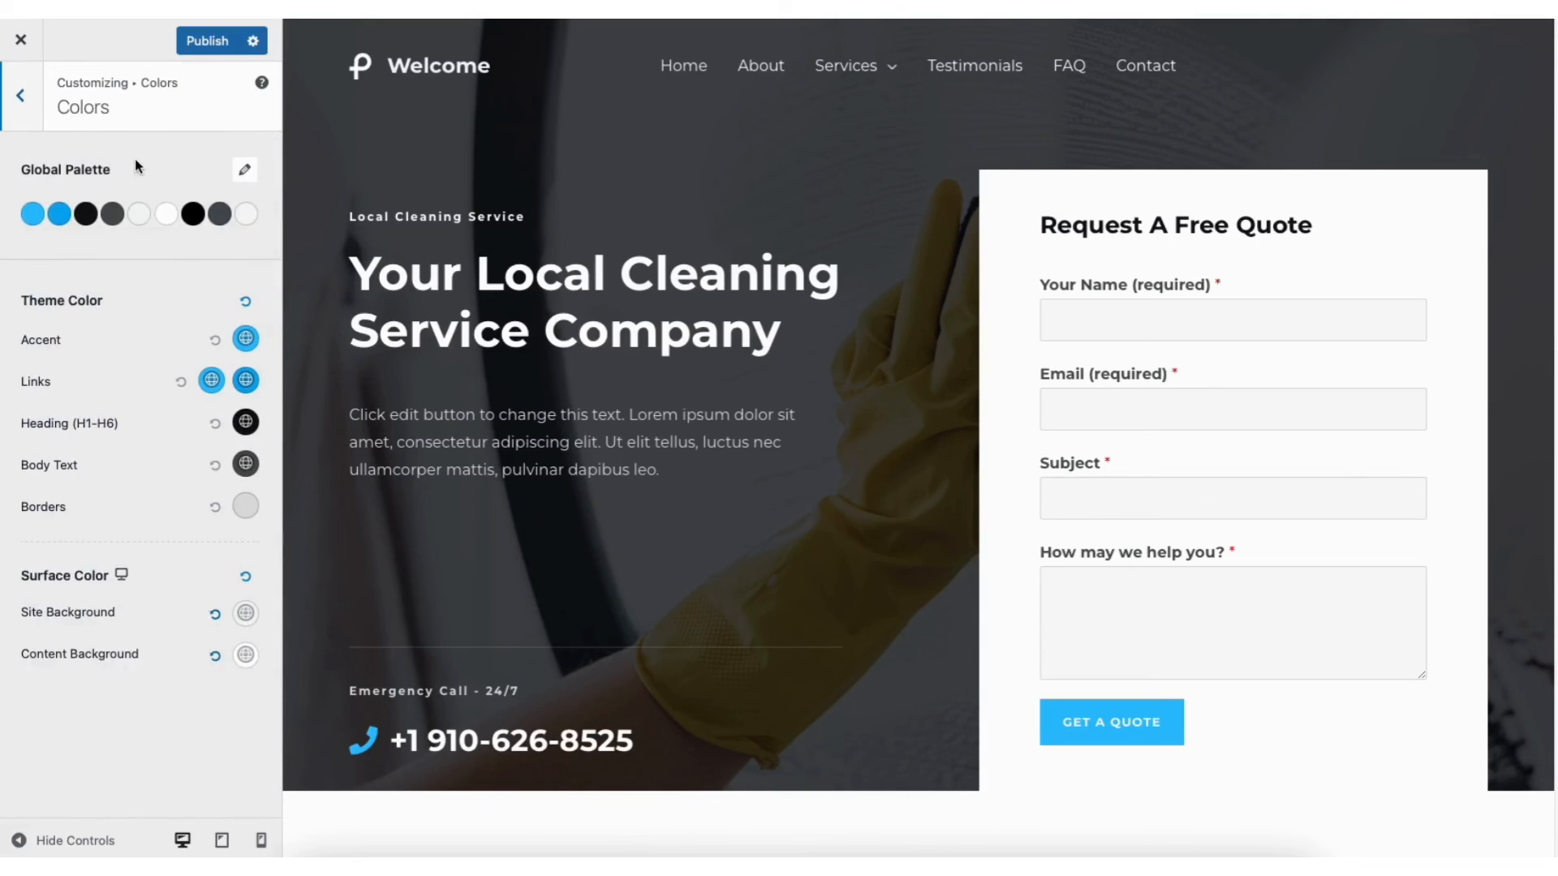
click(33, 100)
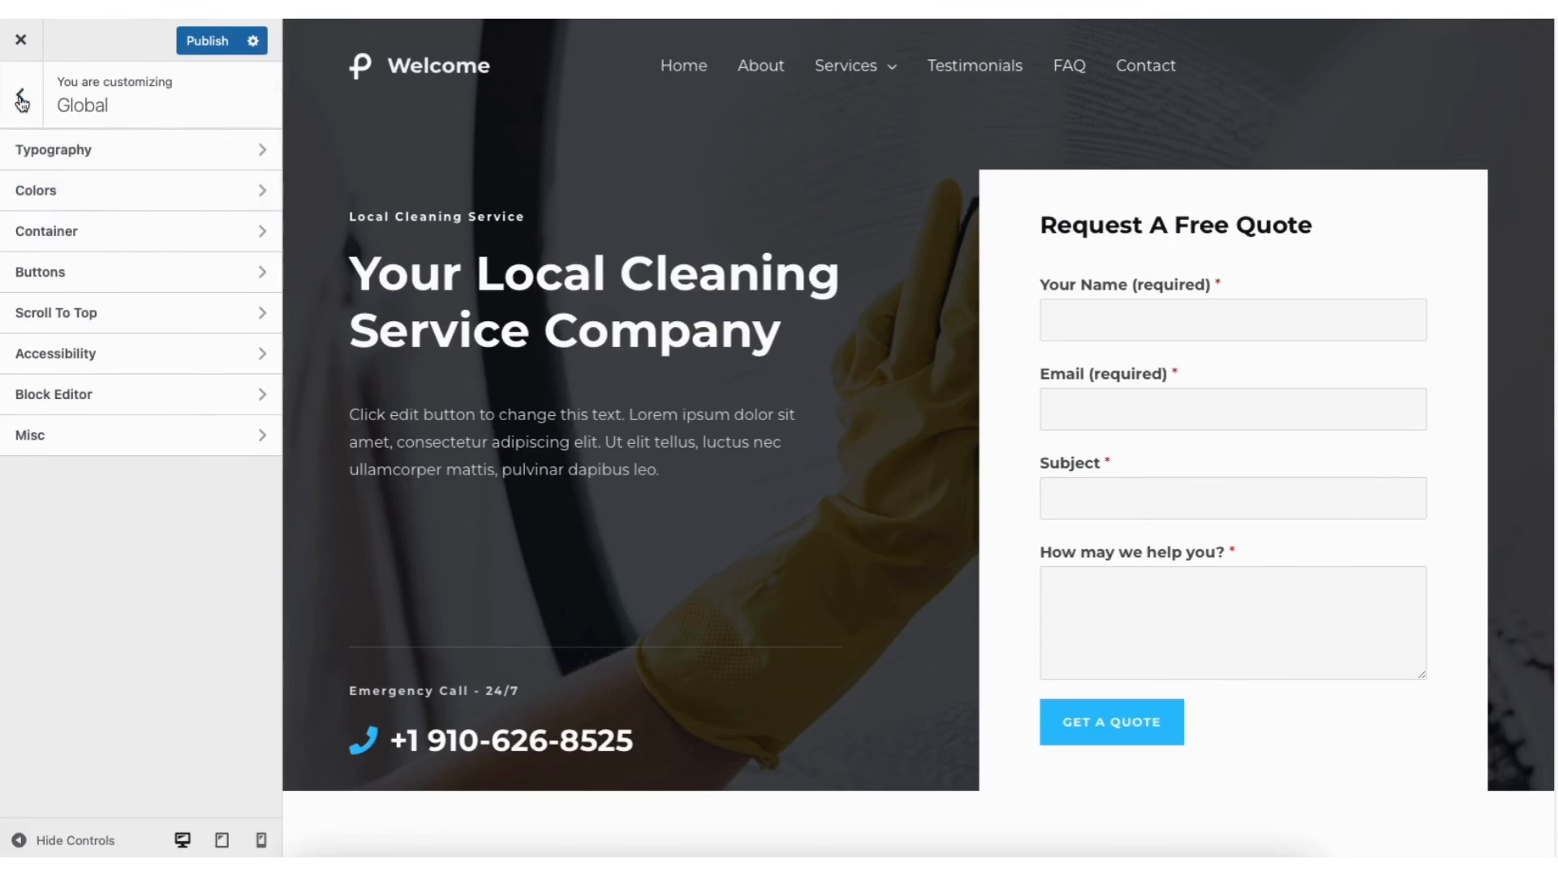
click(77, 274)
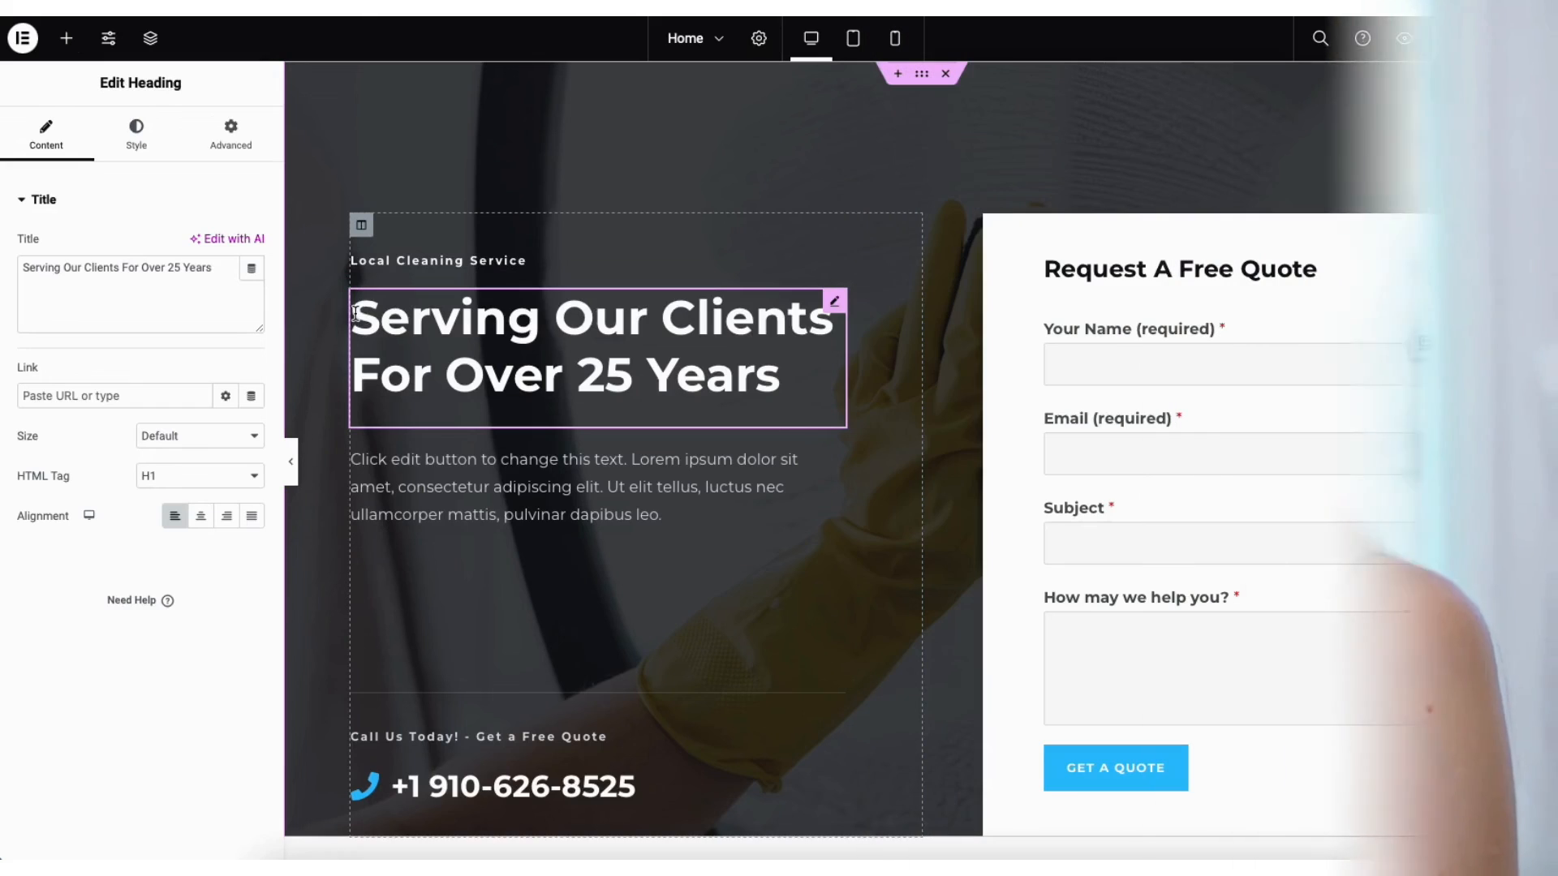
Retype the hero heading as 'Your Local Cleaning S' and drop a Heading widget onto the page
drag(350, 318, 784, 378)
text(Your )
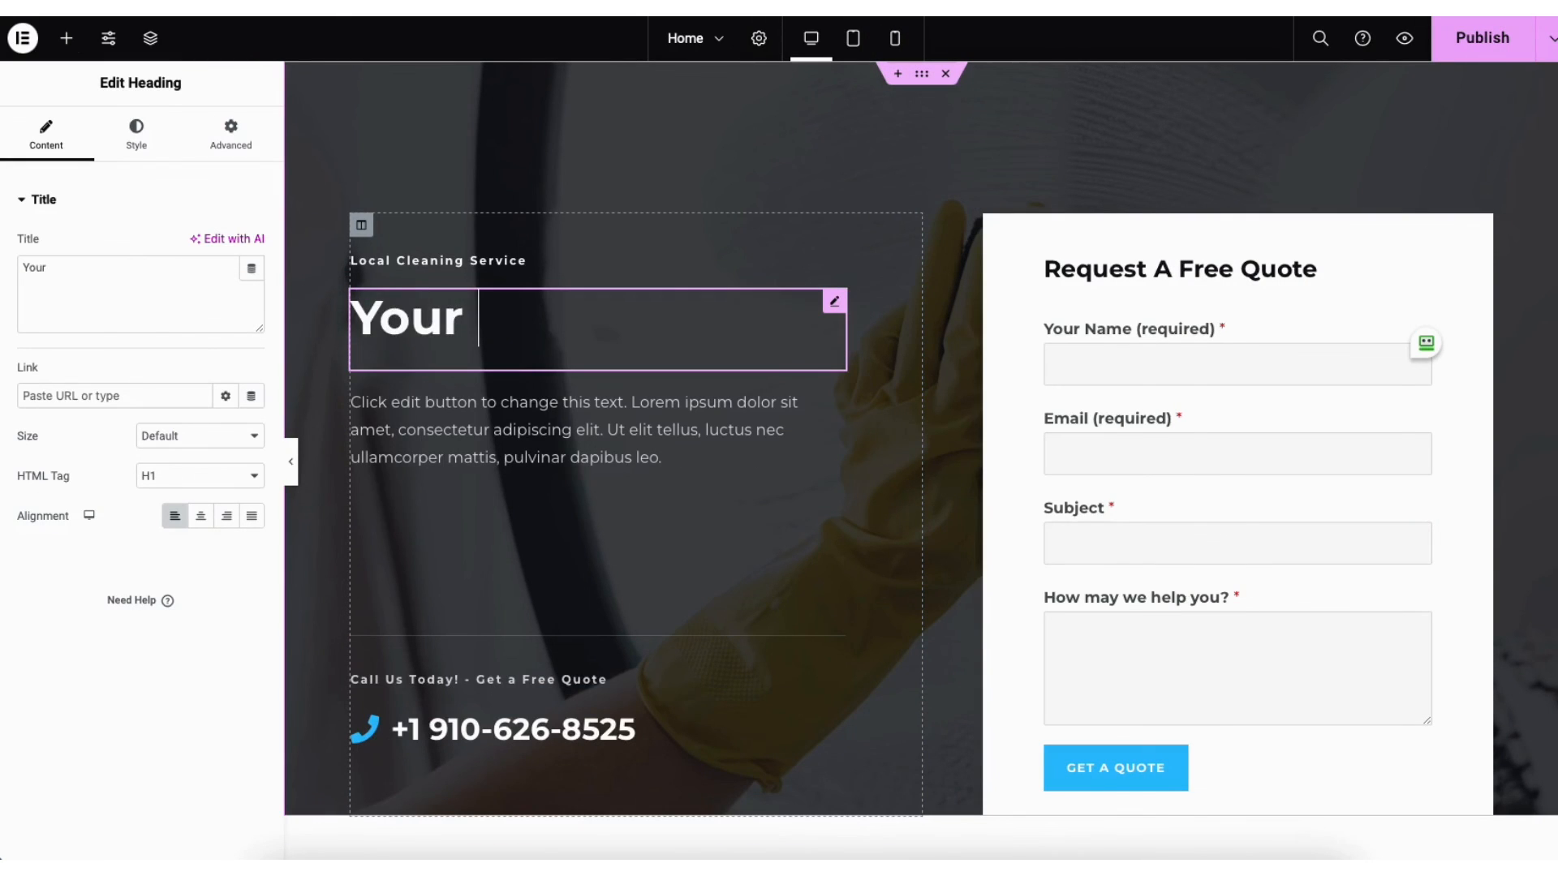
text(Local Clean)
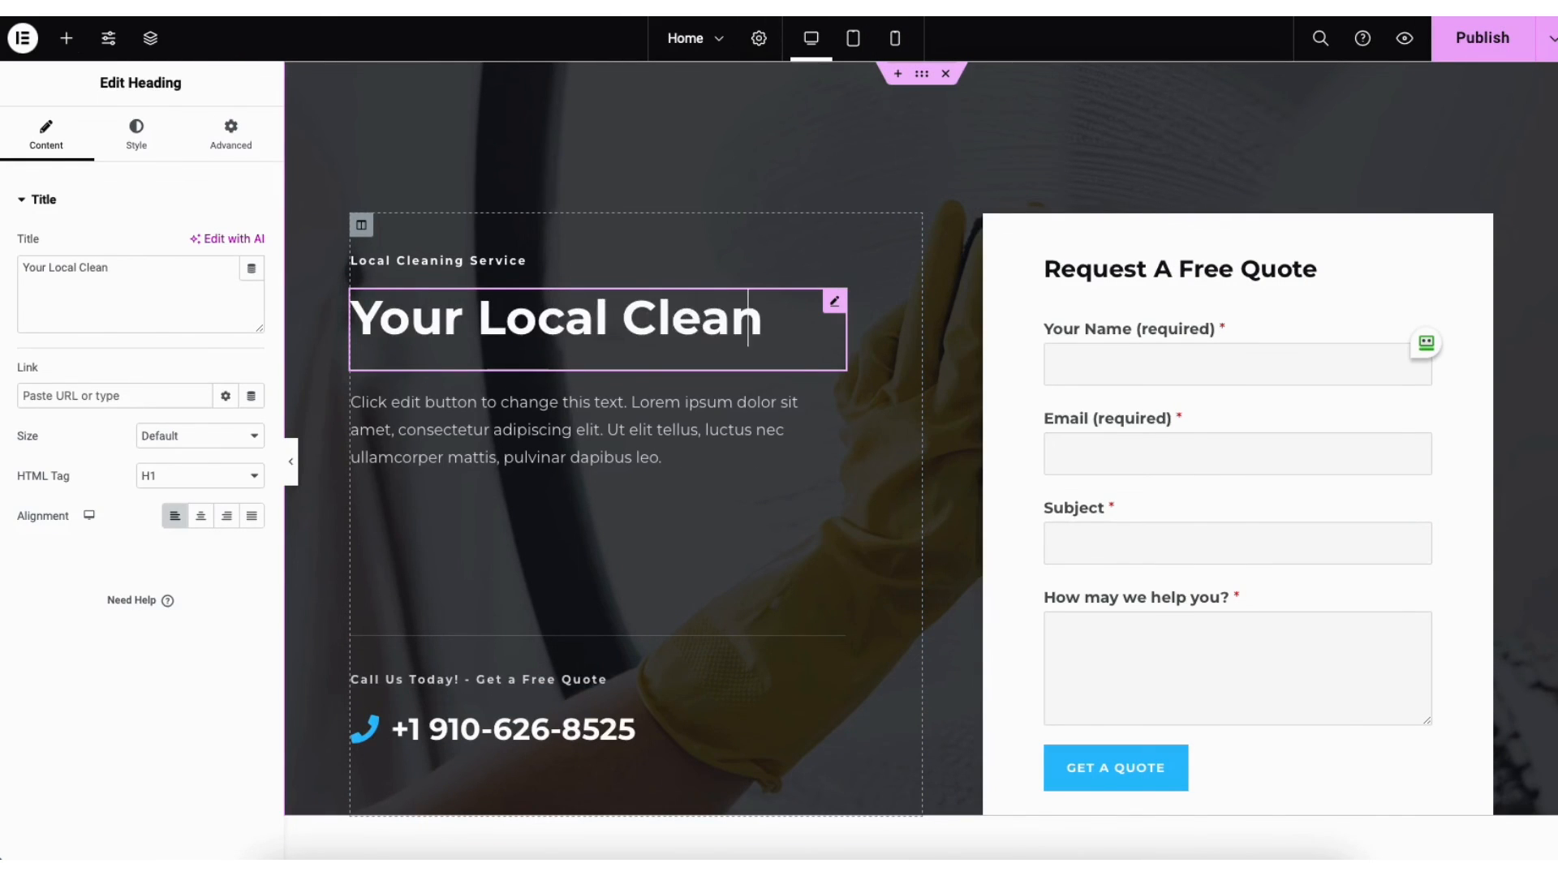
text(ing S)
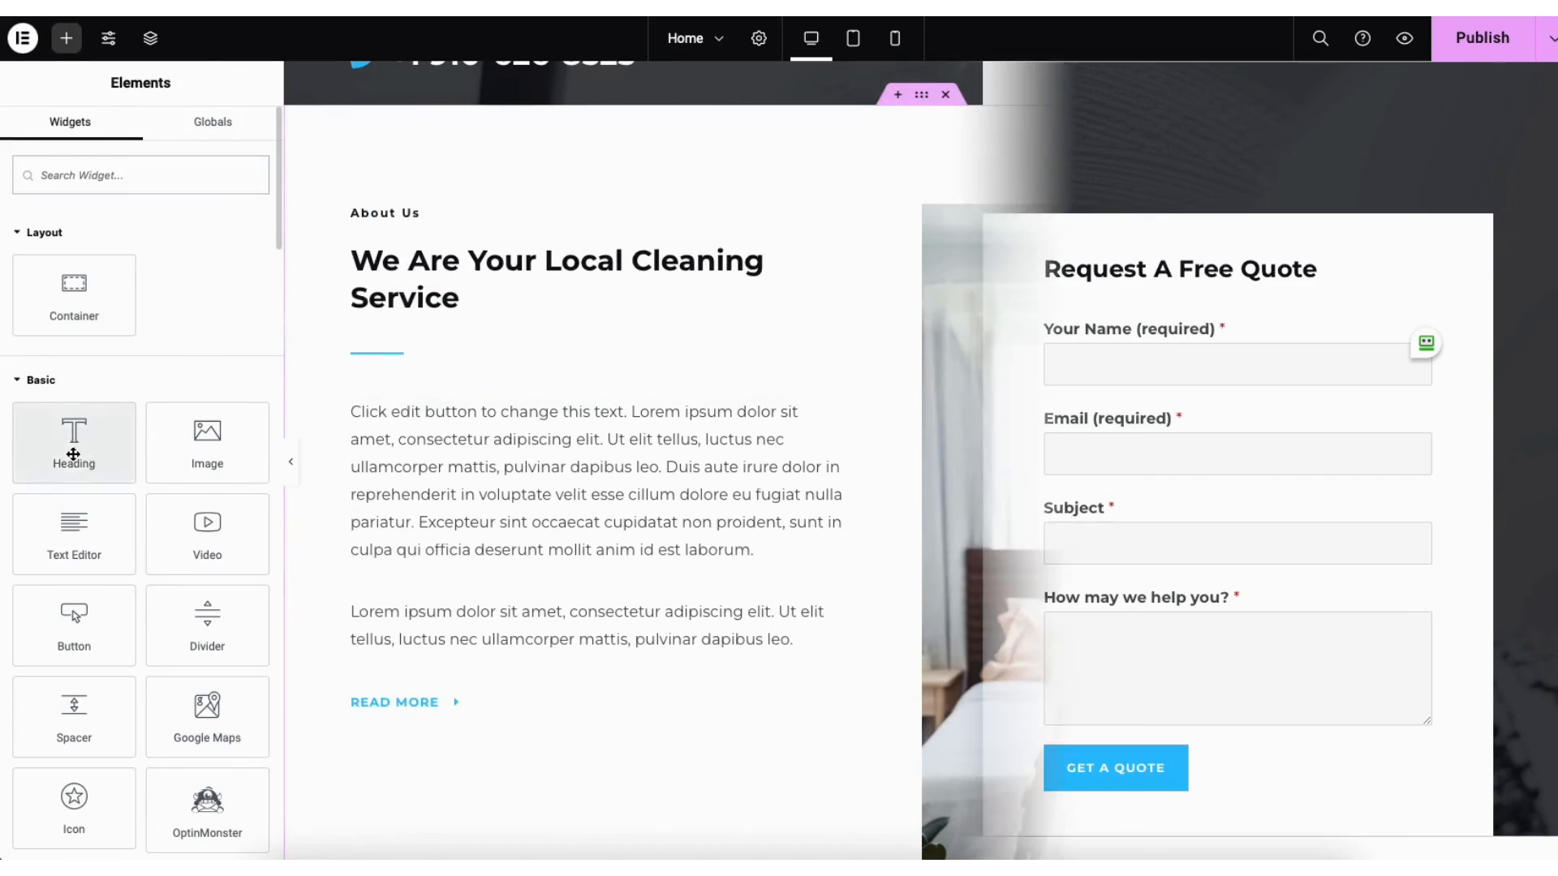
drag(73, 442, 423, 578)
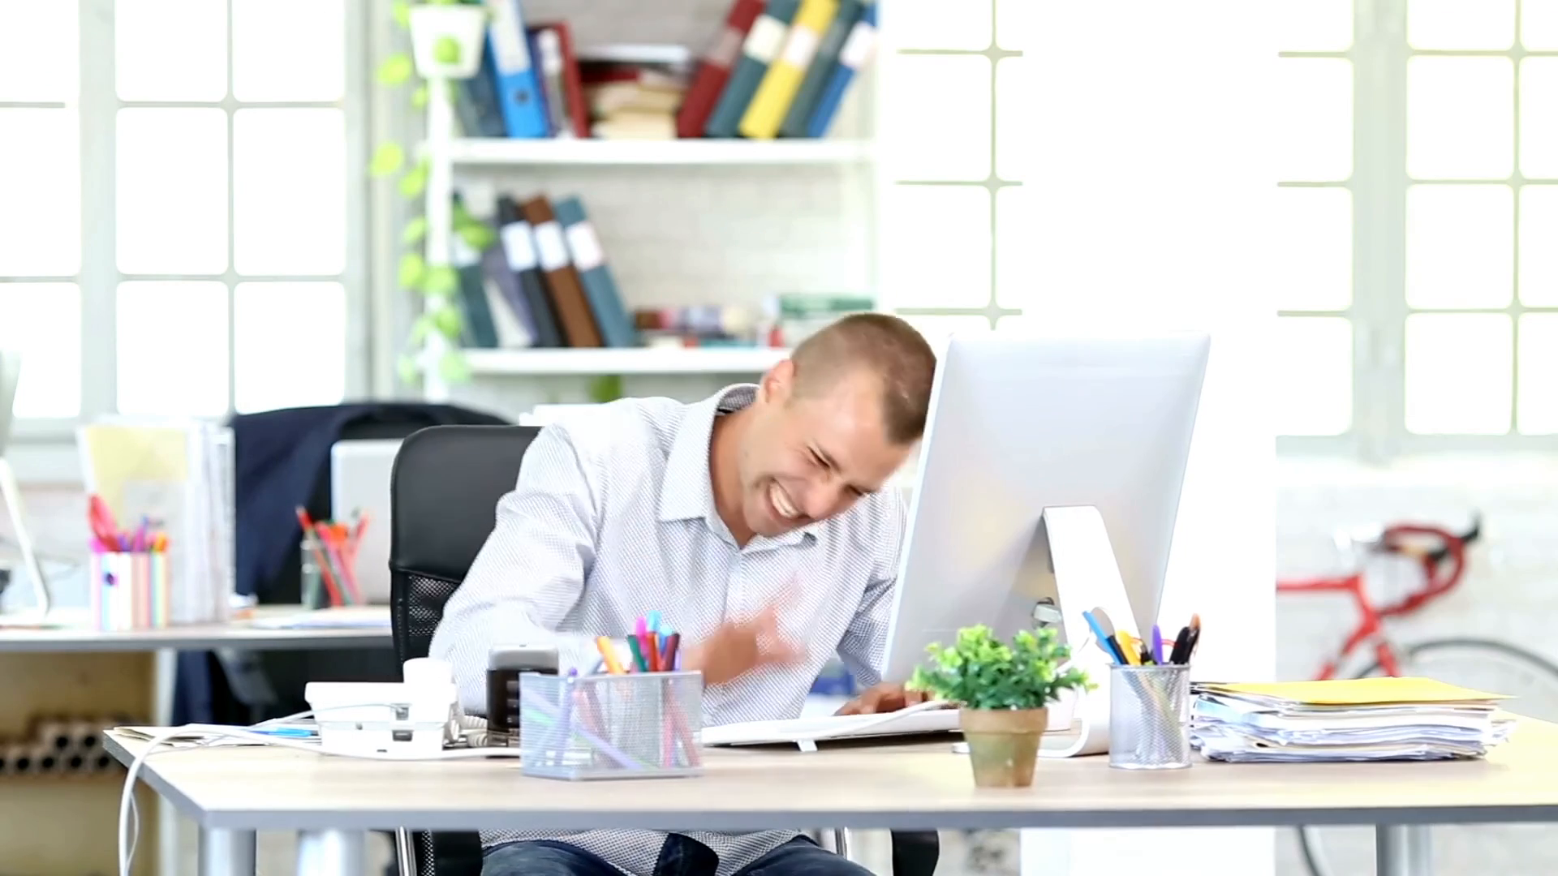